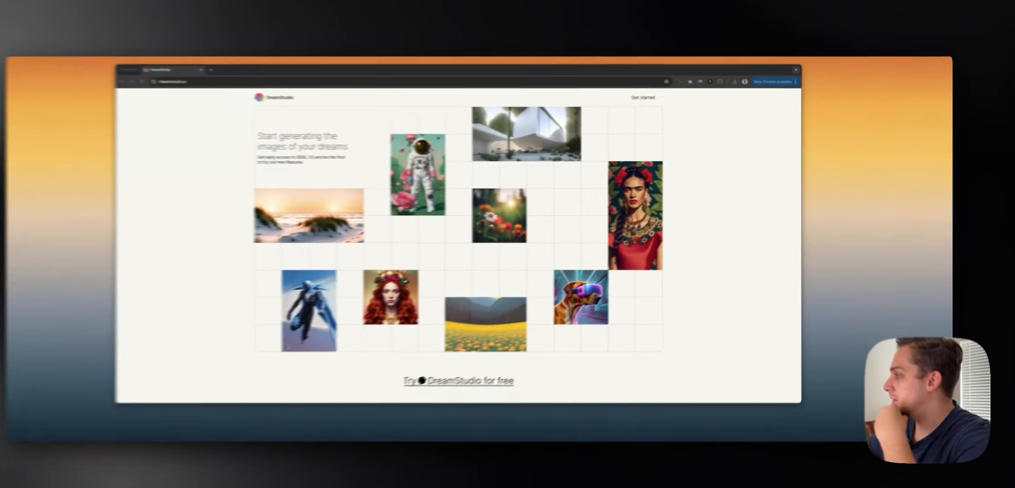
- Shrink the DreamStudio browser window to under half the screen width and move it against the screen edge
left_click_drag(1004, 199, 642, 145)
left_click(463, 93)
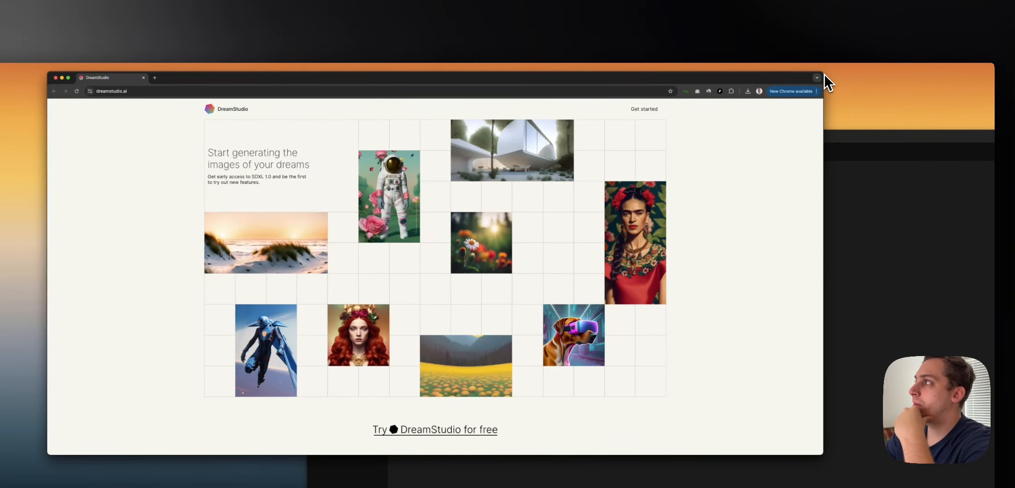
left_click_drag(822, 74, 412, 68)
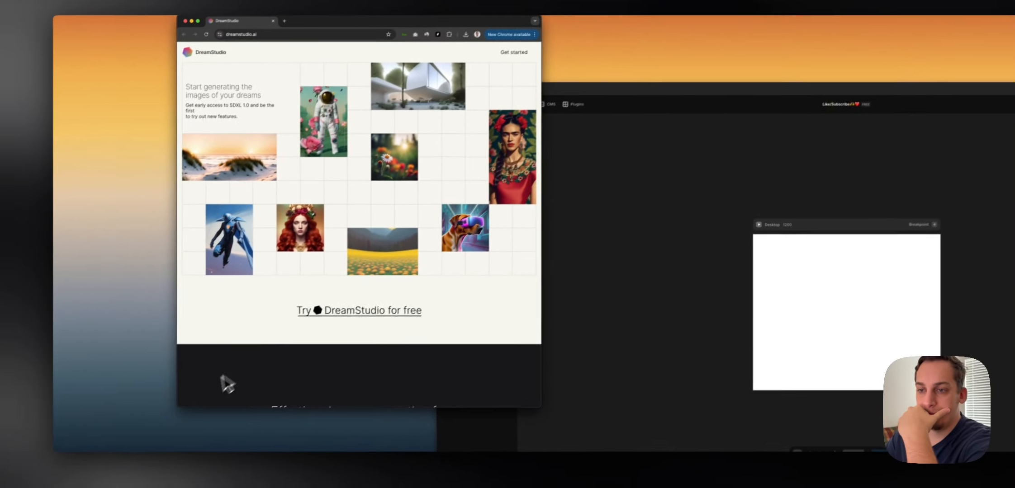
left_click_drag(177, 407, 135, 414)
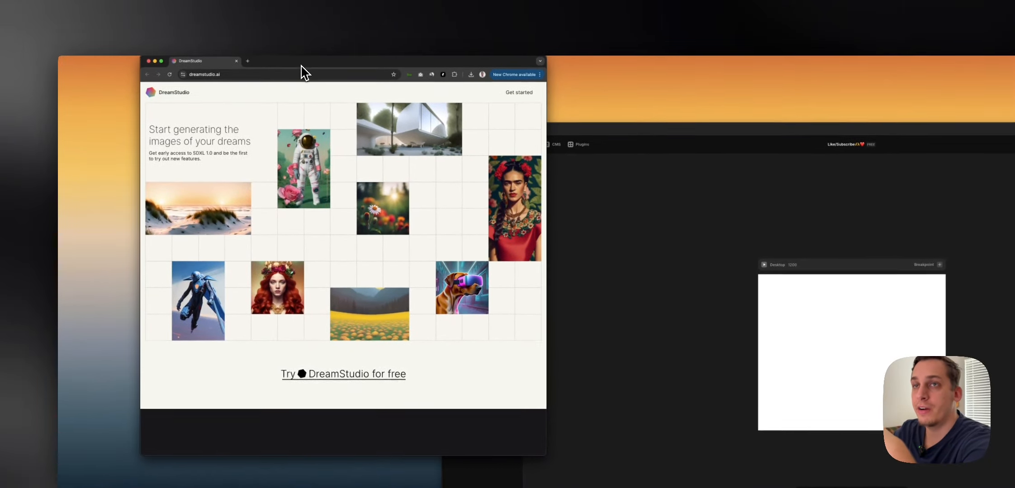
left_click_drag(301, 17, 223, 17)
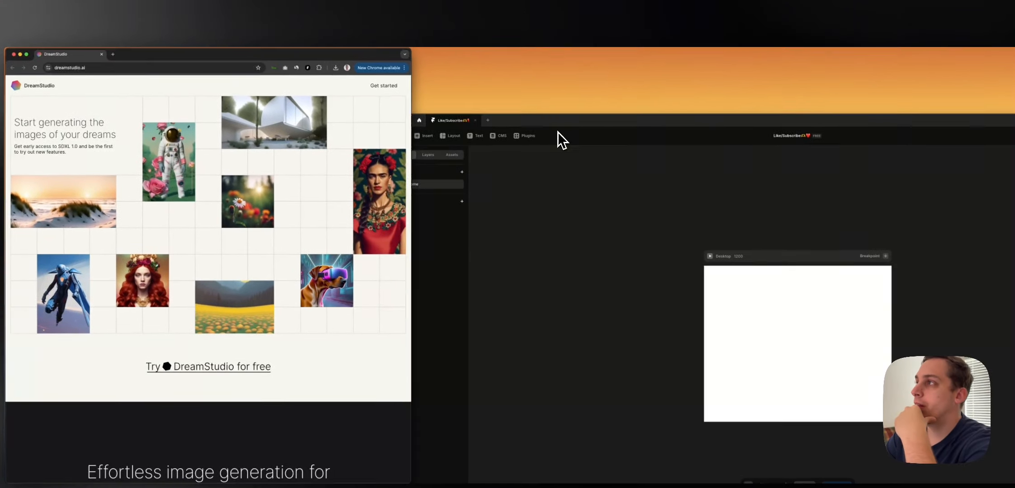
- Switch to Framer and fit its window and the DreamStudio window side by side across the screen
left_click_drag(541, 81, 402, 10)
left_click_drag(420, 63, 425, 65)
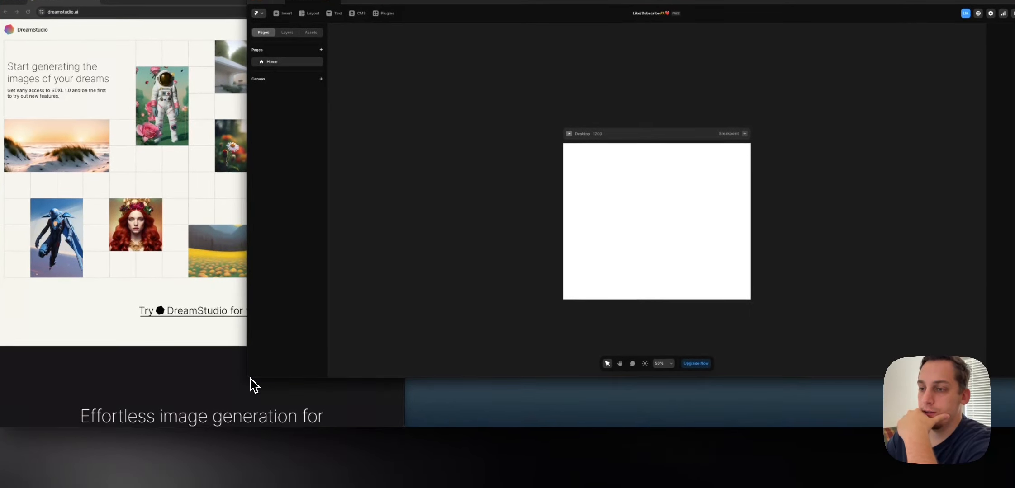
left_click_drag(251, 384, 335, 434)
left_click(308, 399)
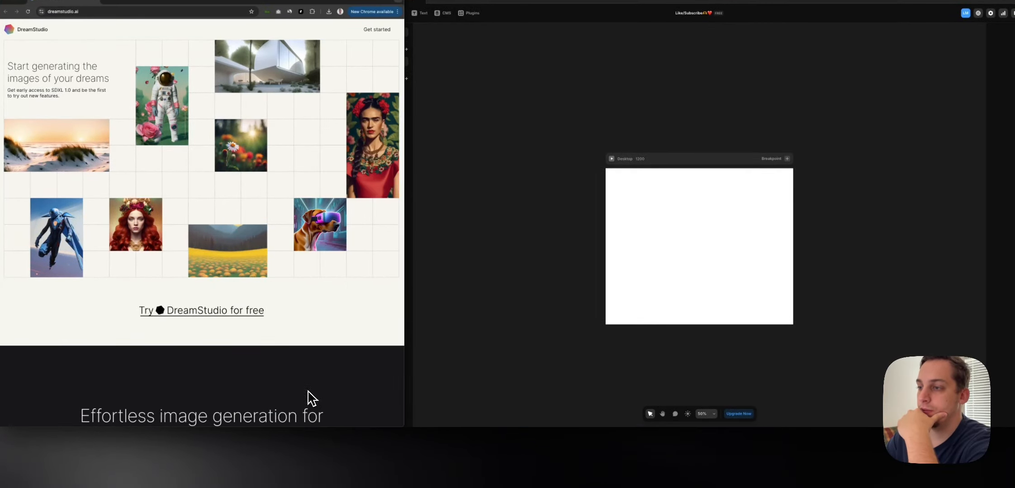
left_click_drag(407, 352, 333, 333)
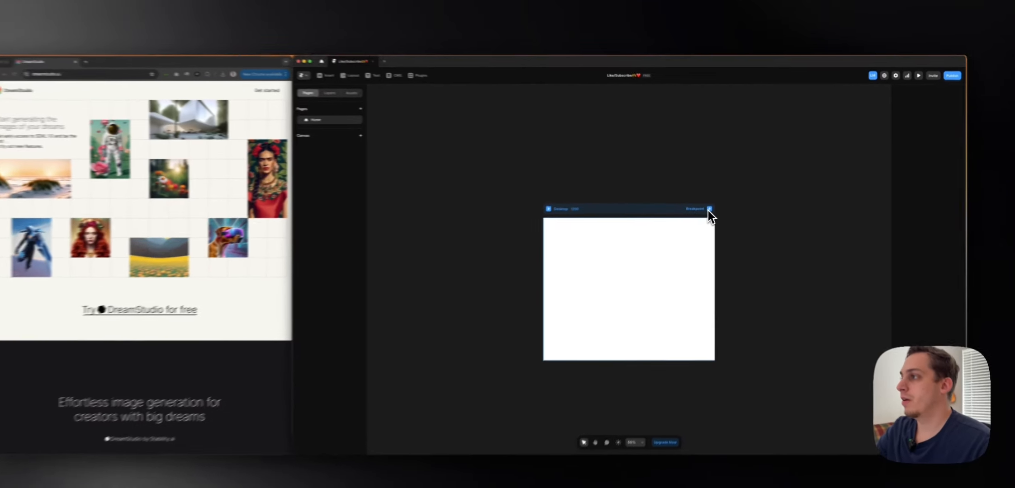
- Add Tablet and Phone breakpoints next to the Desktop breakpoint of the Home page
left_click(719, 202)
left_click(714, 211)
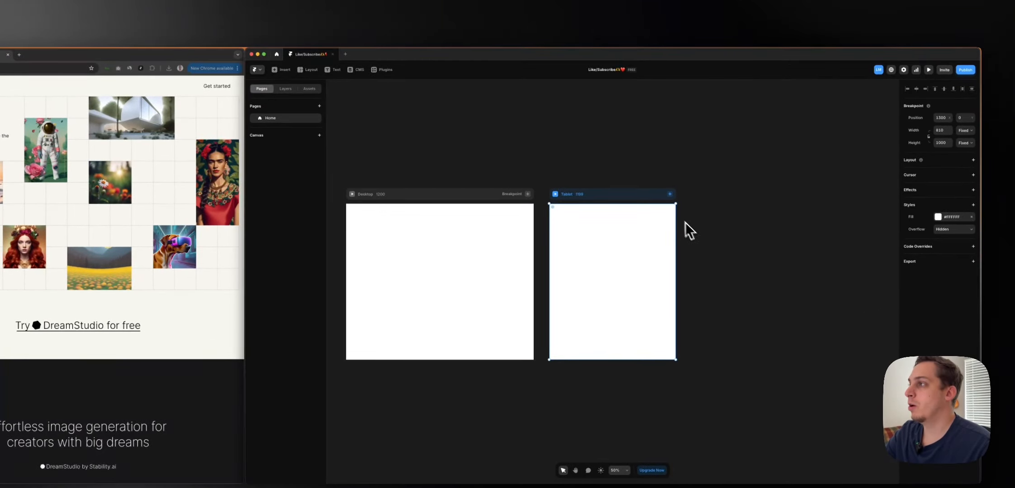
left_click(670, 194)
left_click(659, 212)
scroll(577, 200, "left", 5)
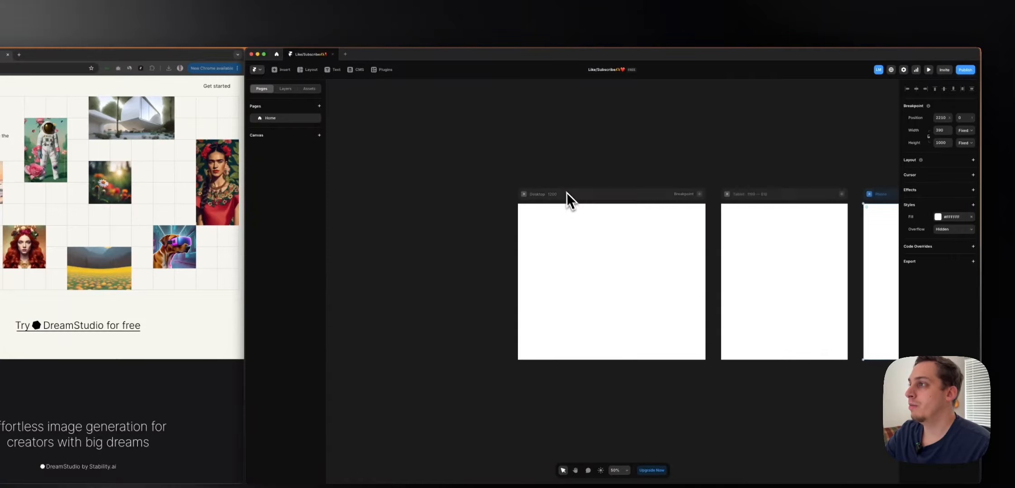
left_click(559, 182)
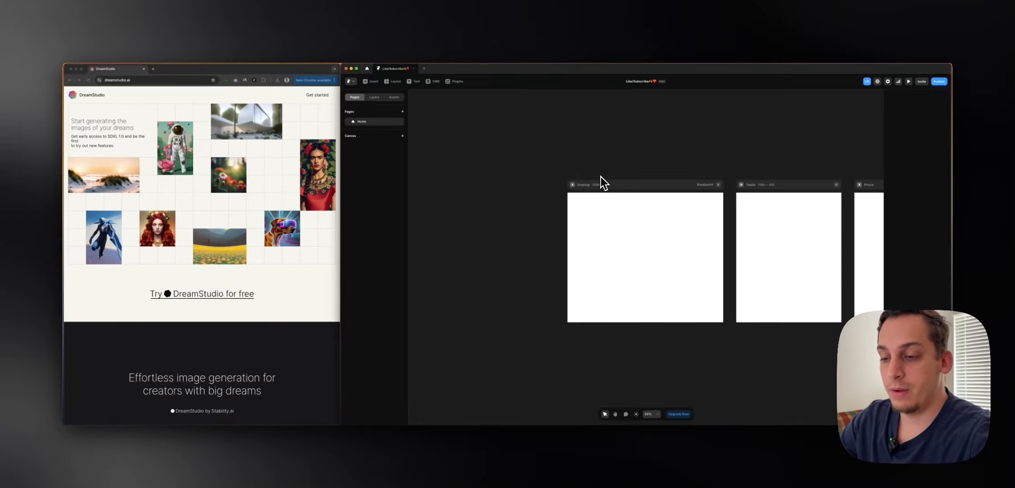
left_click(603, 192)
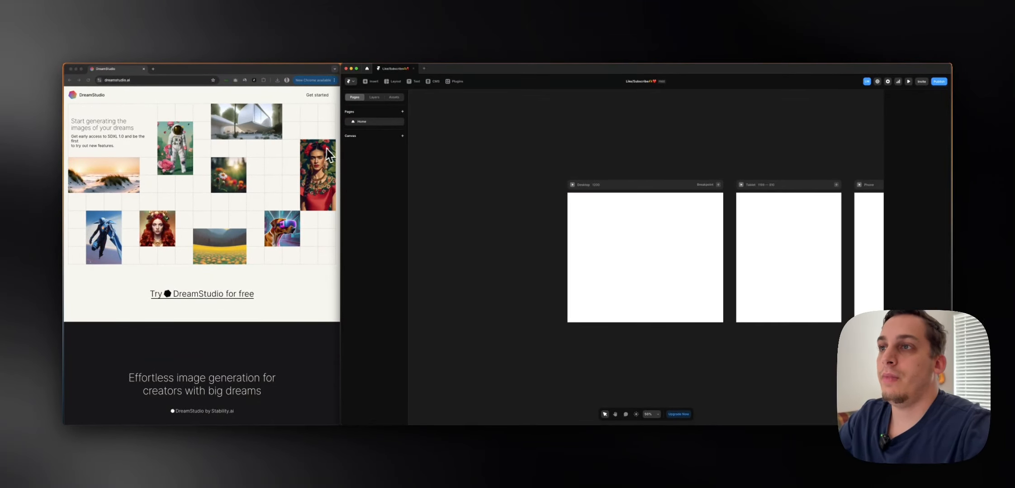
- Switch to the DreamStudio page, widen its window, and capture a screenshot of the hero's image grid
left_click(340, 130)
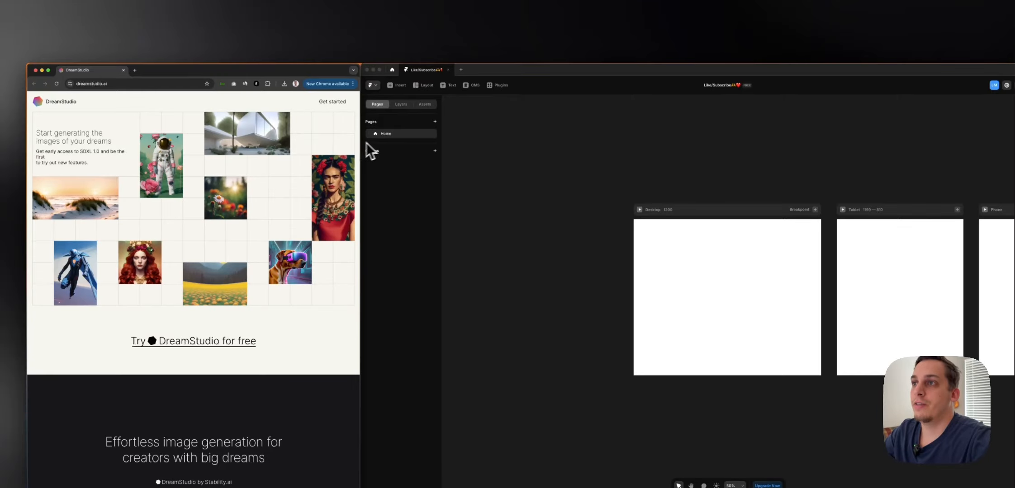
left_click_drag(365, 153, 597, 151)
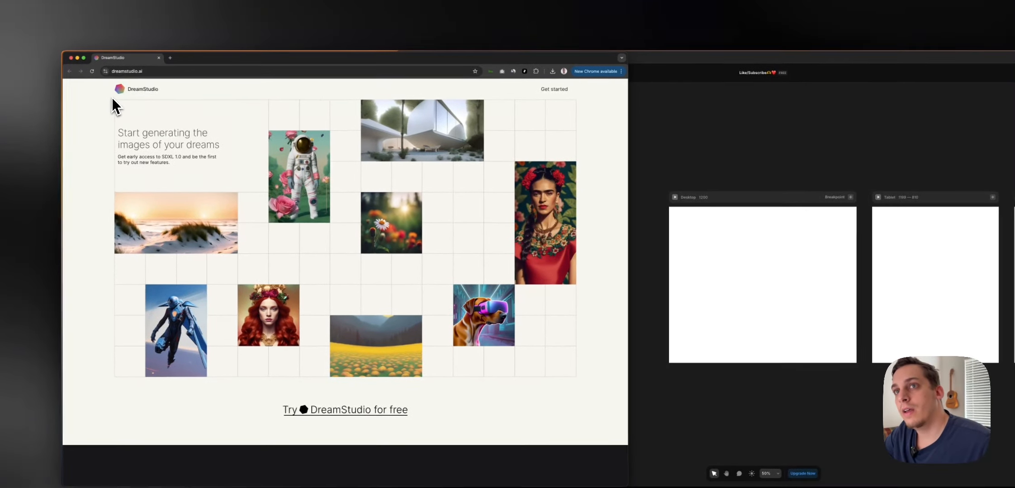
key("super+shift+4")
left_click_drag(77, 110, 581, 378)
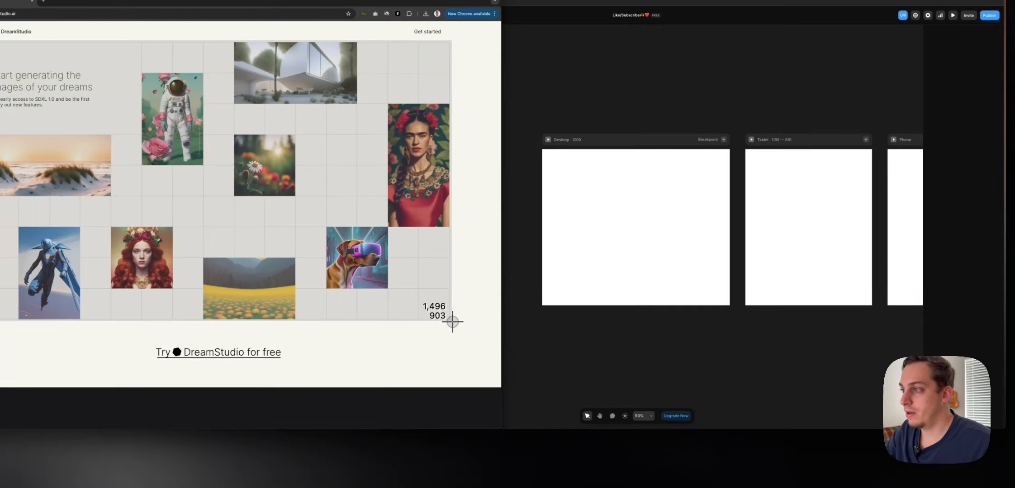
left_click_drag(452, 322, 452, 322)
left_click(515, 307)
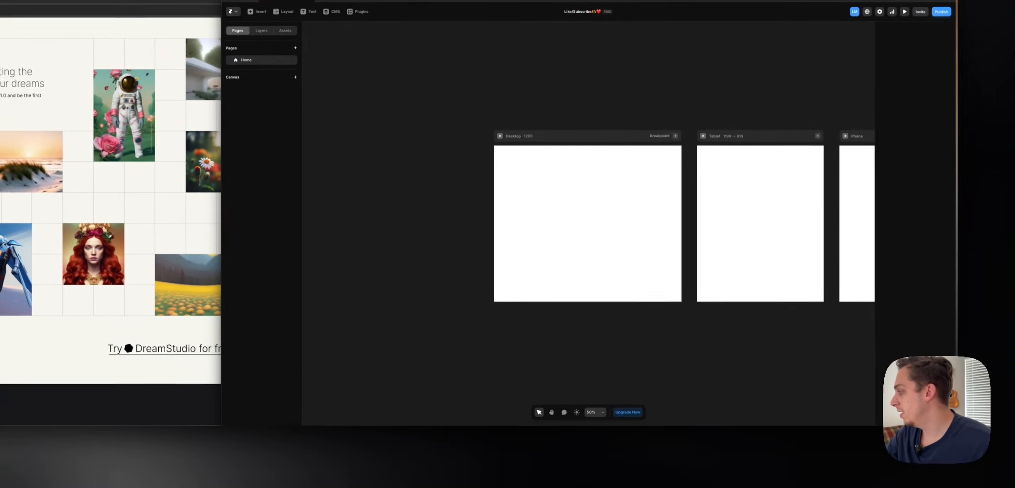
- Place the hero screenshot on the Framer canvas and scale it down so it sits beside the Desktop breakpoint
left_click_drag(920, 399, 404, 225)
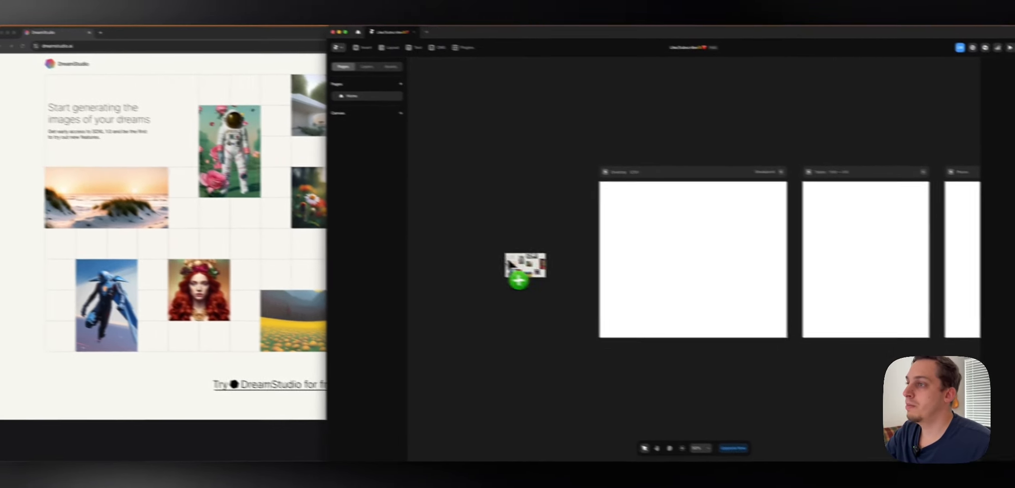
left_click_drag(508, 262, 503, 265)
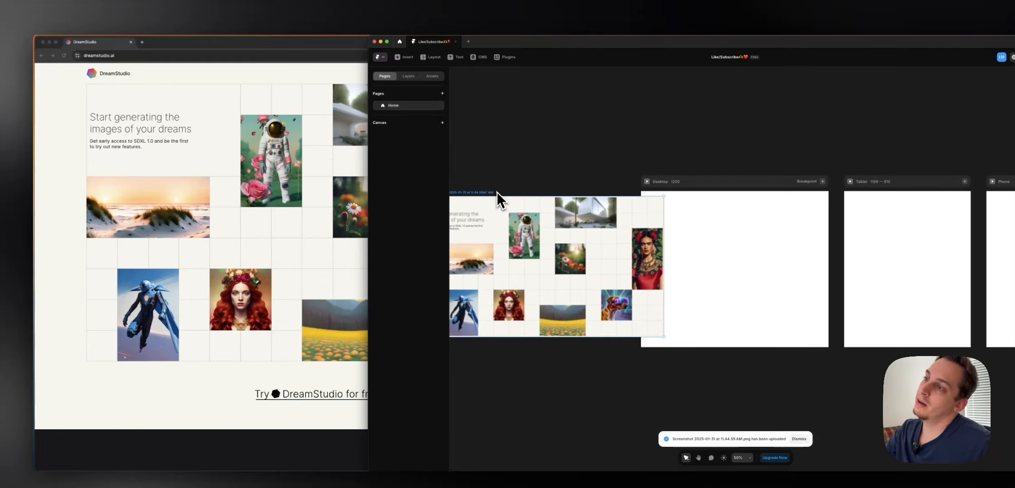
left_click_drag(516, 230, 487, 230)
scroll(493, 228, "left", 3)
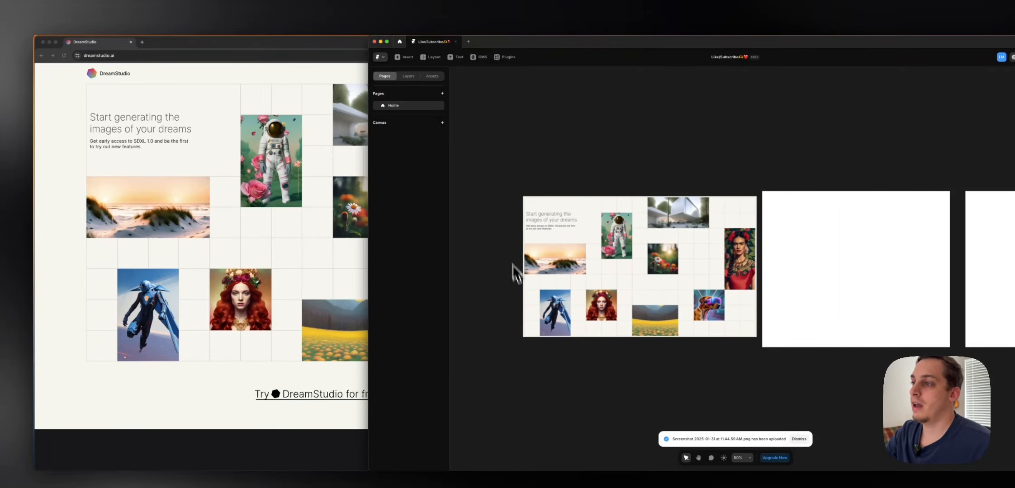
left_click_drag(523, 337, 591, 286)
left_click(571, 284)
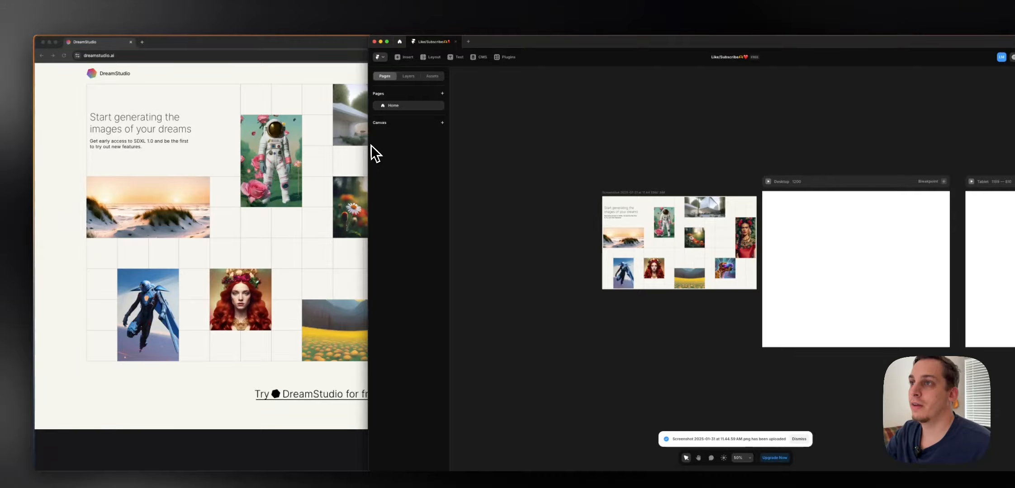
- Resize the Framer window so it covers most of the screen and overlaps the DreamStudio window
left_click_drag(371, 146, 192, 132)
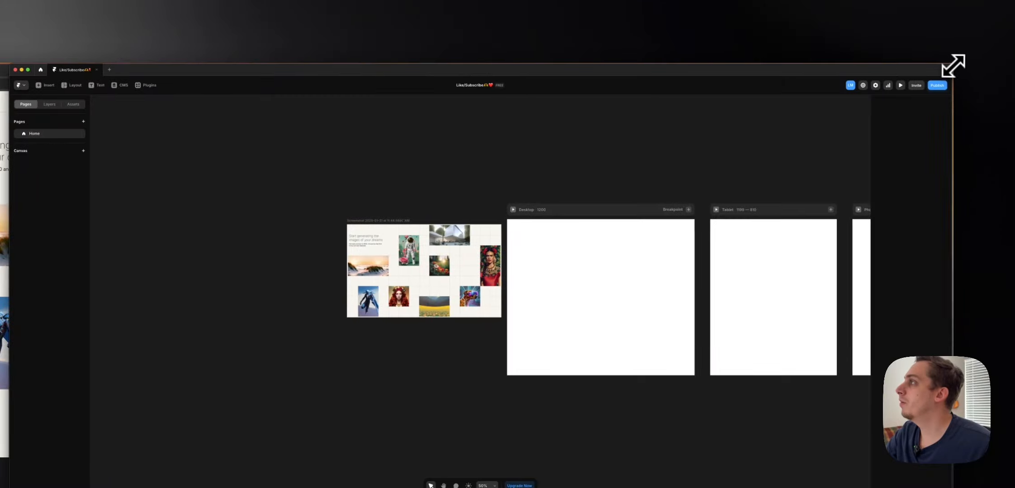
left_click_drag(953, 66, 861, 63)
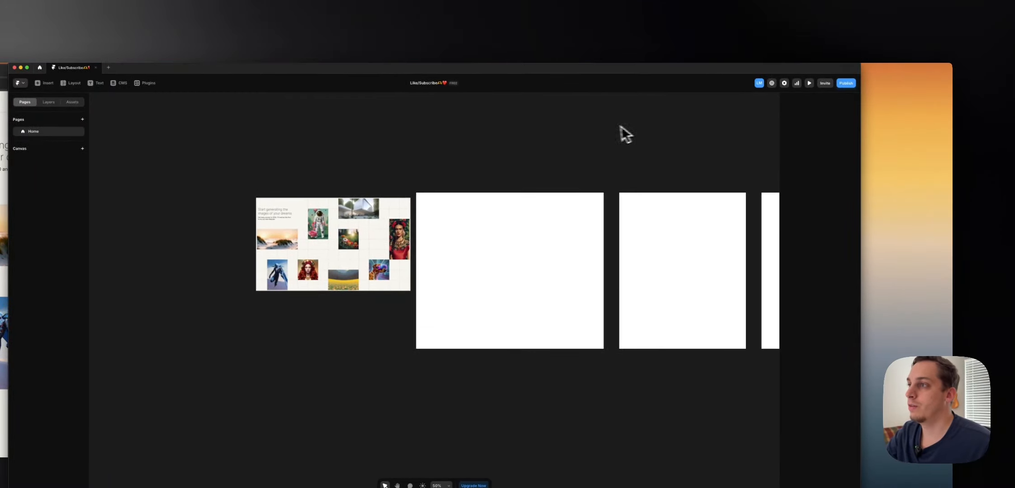
- Draw a frame of about 1147 × 930 inside the Desktop breakpoint, leaving a narrow margin on all sides
scroll(538, 146, "down", 2)
scroll(538, 146, "up", 5)
scroll(539, 145, "down", 1)
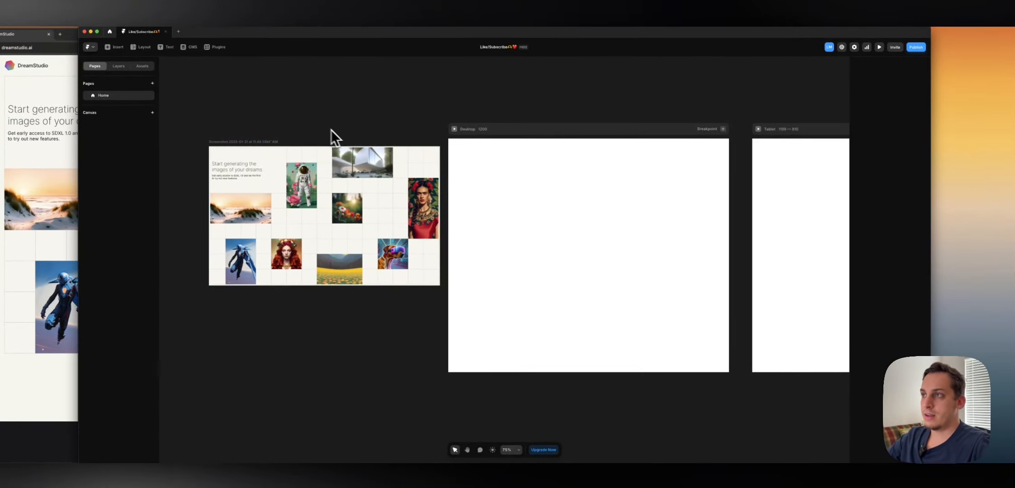
key("f")
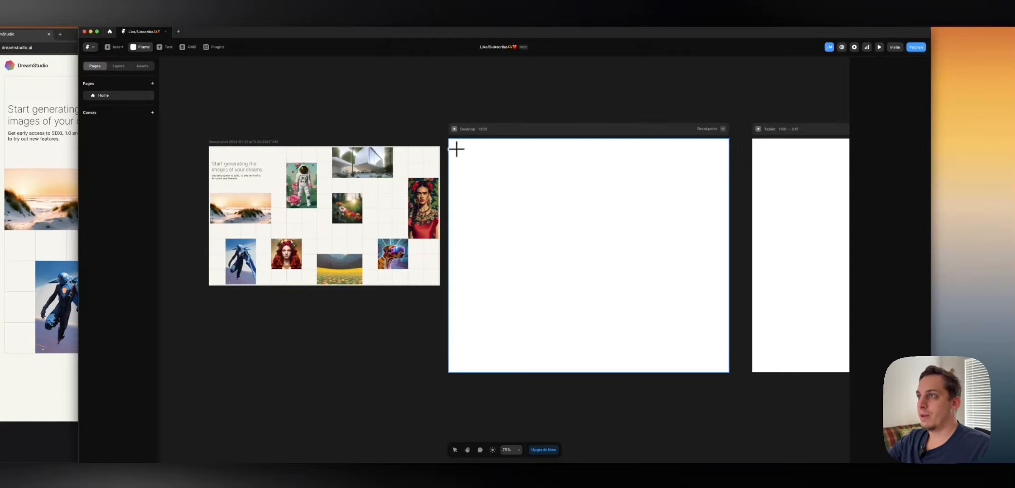
left_click_drag(454, 145, 723, 363)
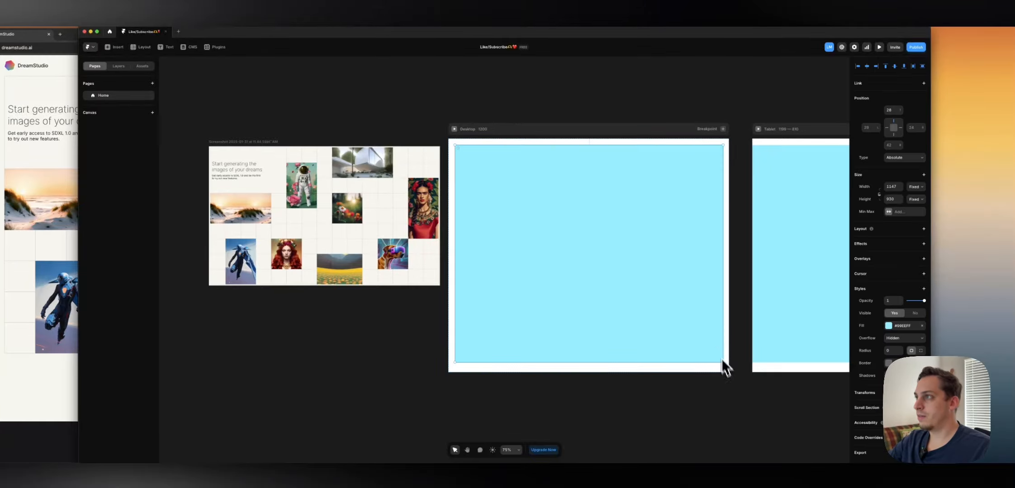
- Set the Desktop breakpoint's height to Fit Content
left_click(576, 131)
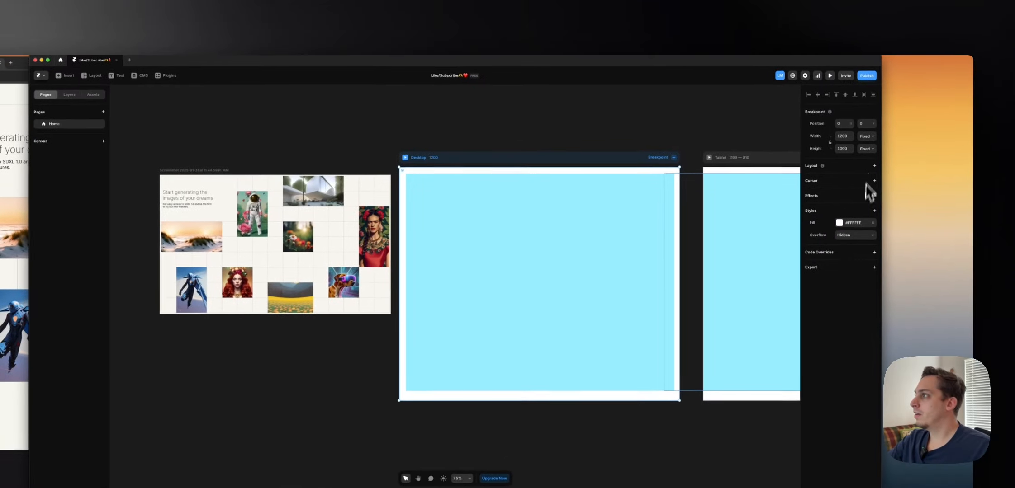
left_click(866, 149)
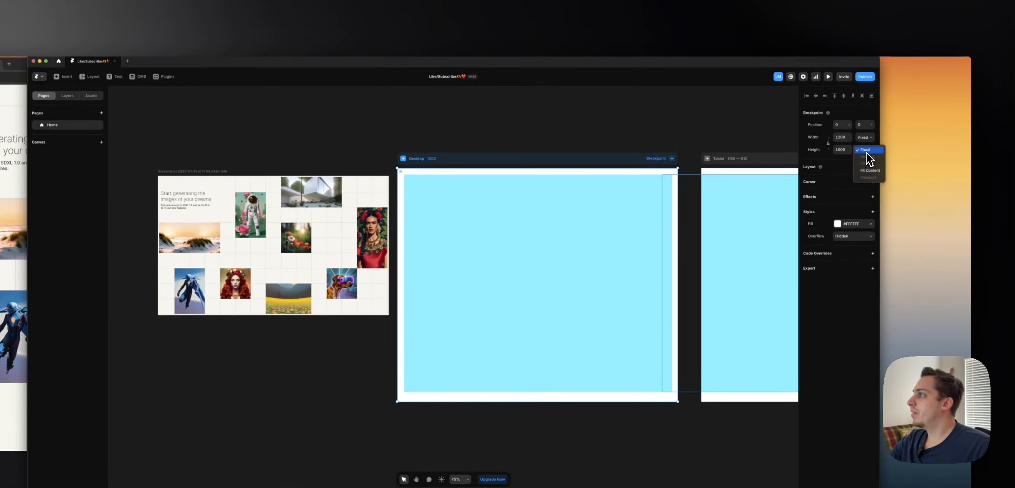
left_click(869, 170)
scroll(648, 161, "right", 4)
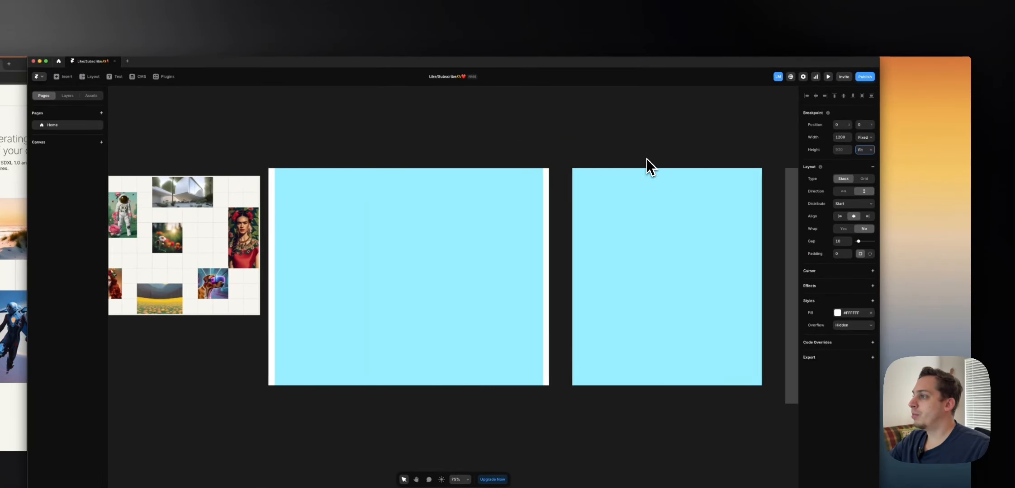
scroll(646, 158, "right", 1)
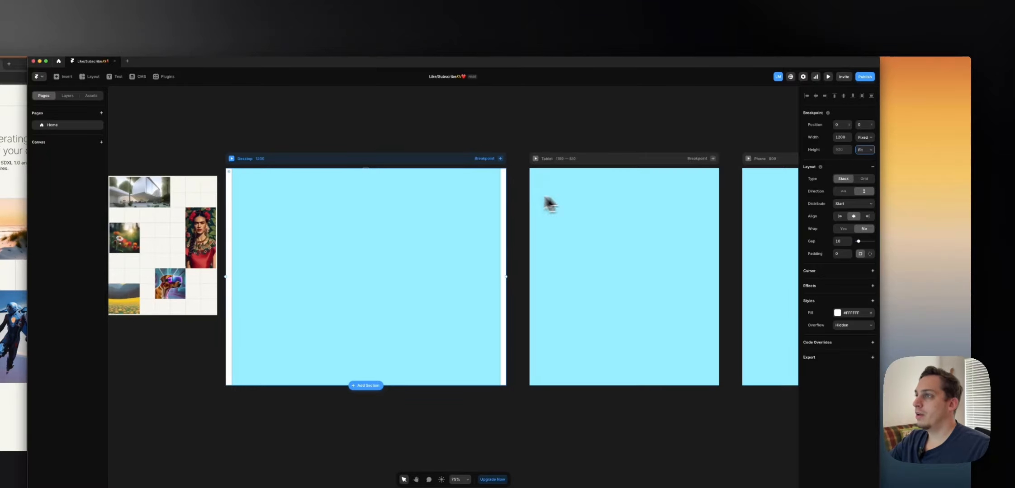
- Try stretching the height of the blue frame on the Desktop breakpoint, and undo the change
left_click(467, 198)
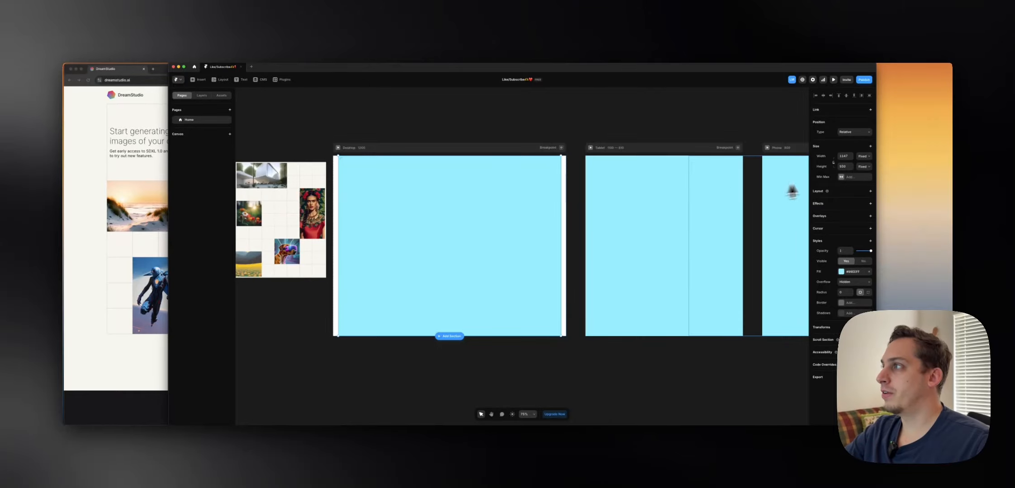
left_click(494, 148)
left_click(463, 179)
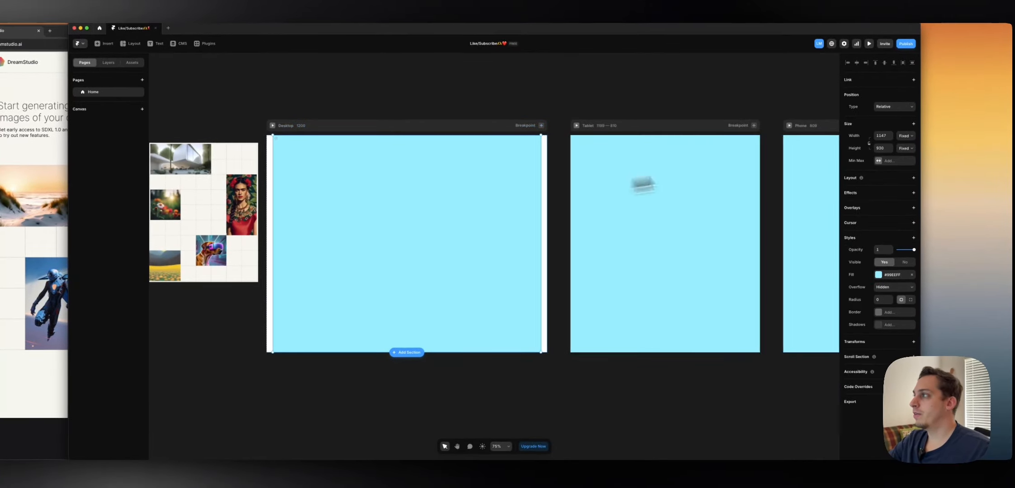
left_click_drag(350, 353, 370, 364)
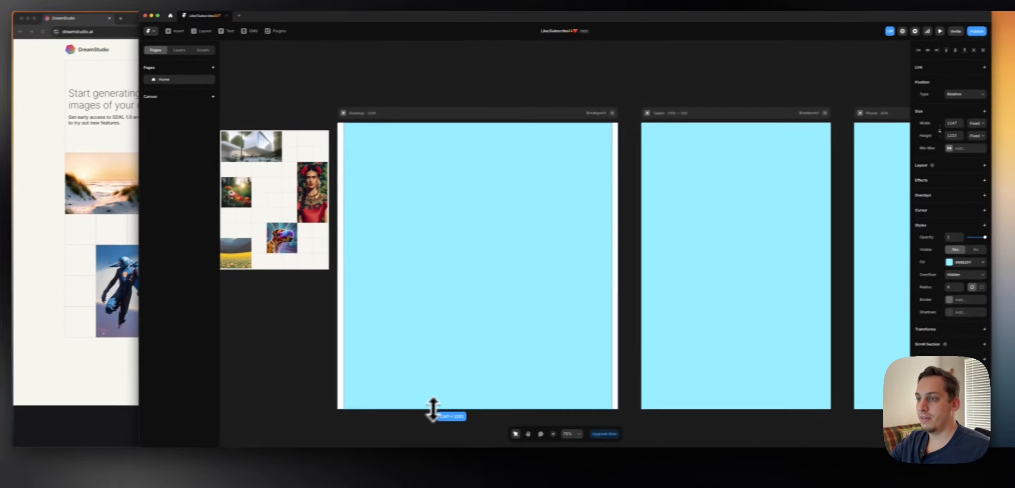
left_click_drag(461, 349, 466, 292)
key("super+z")
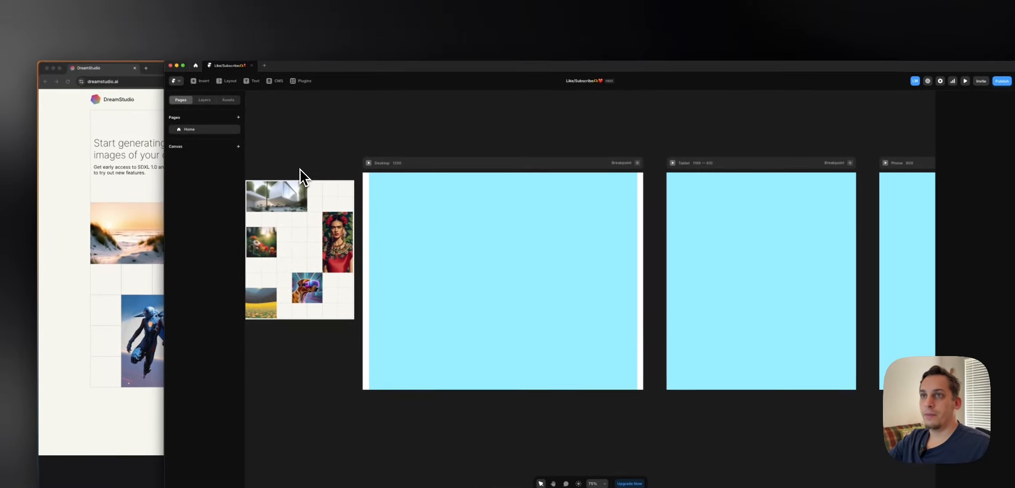
- Select the frame nested under Desktop in the layer hierarchy and add a stack layout to it
left_click(207, 48)
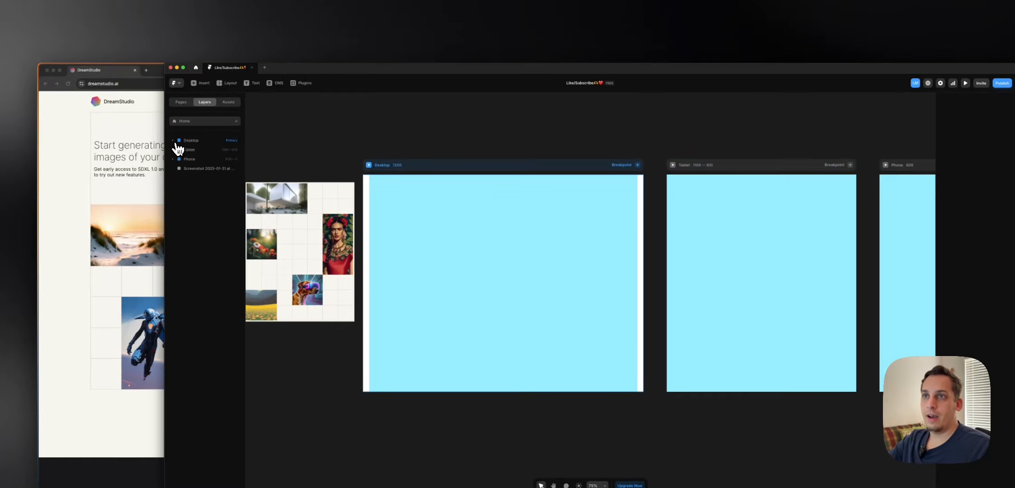
left_click(192, 149)
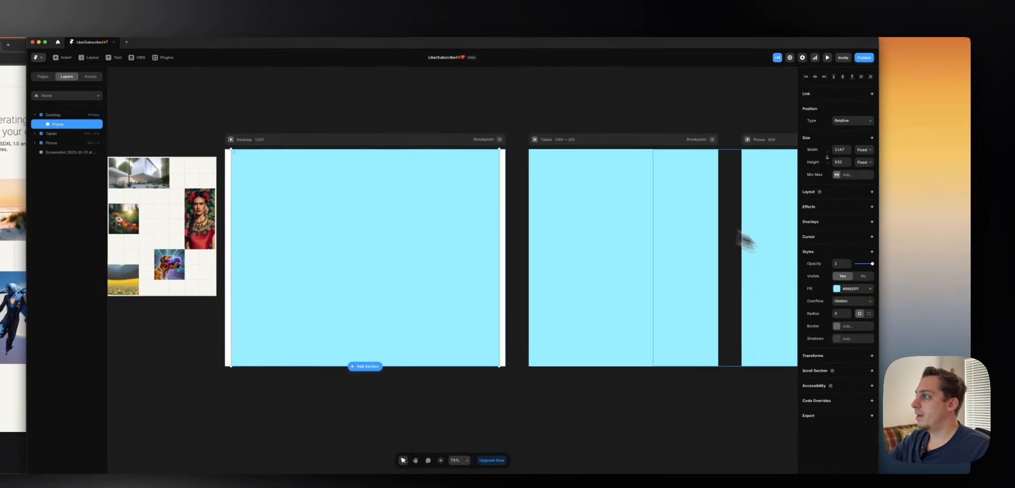
left_click(946, 206)
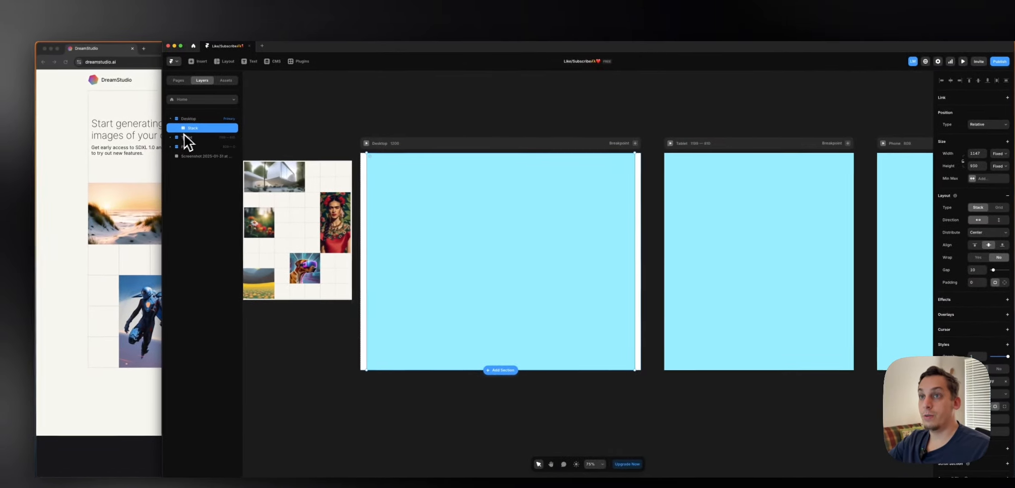
- Wrap the selected stack under Desktop in a new parent stack and rename that parent as Hero
right_click(146, 129)
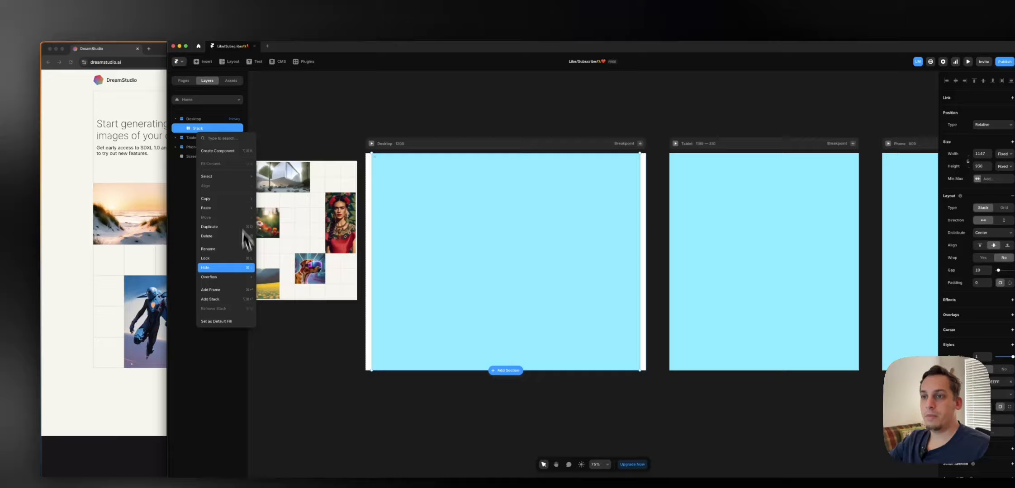
left_click(242, 299)
double_click(200, 130)
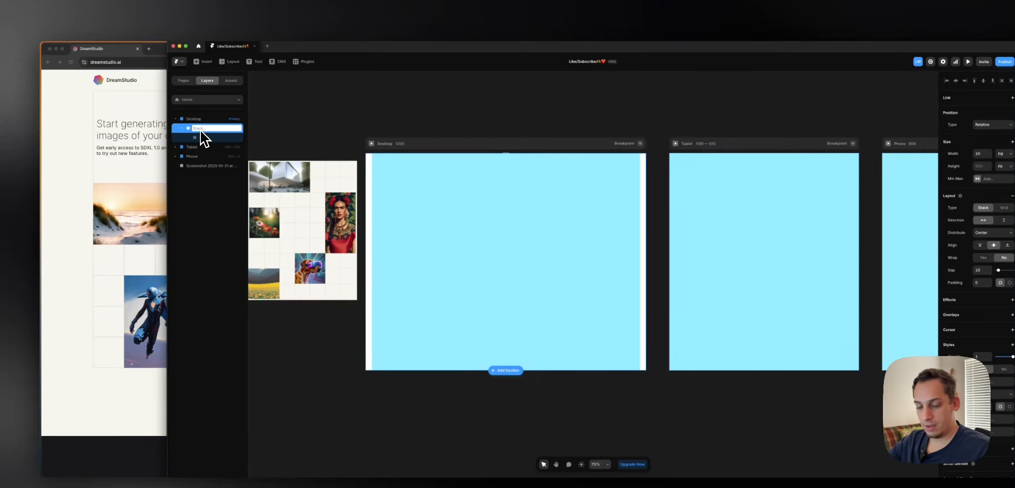
type("Hero")
key("Return")
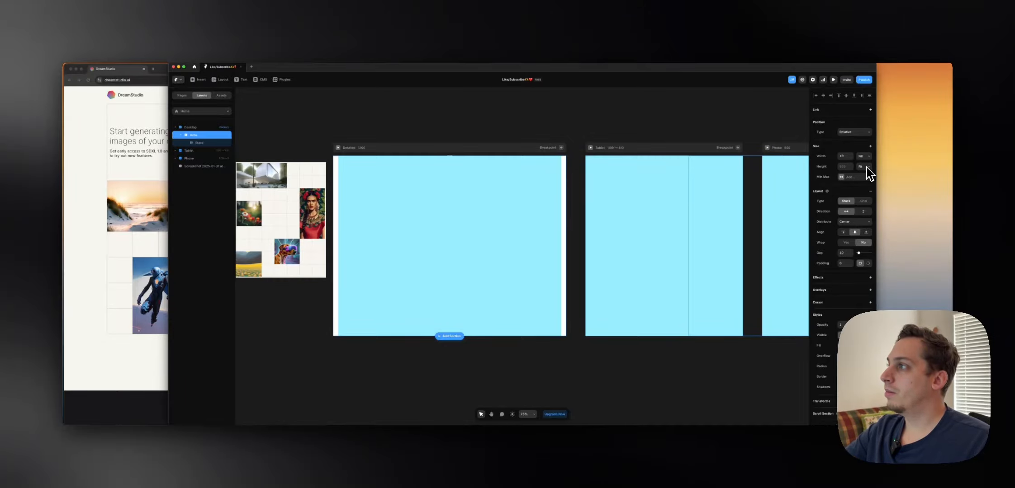
- Set the Hero stack's padding to 20 on all sides
left_click(867, 263)
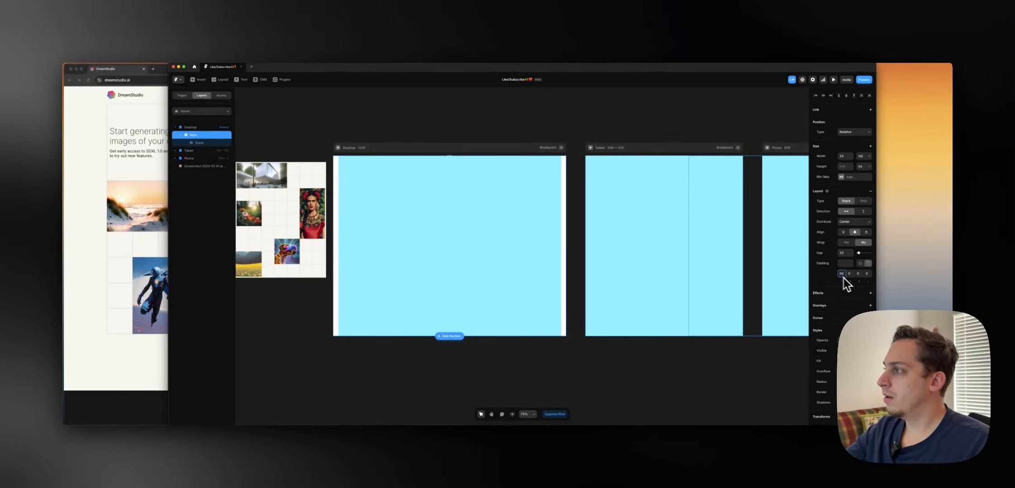
type("60")
left_click(848, 265)
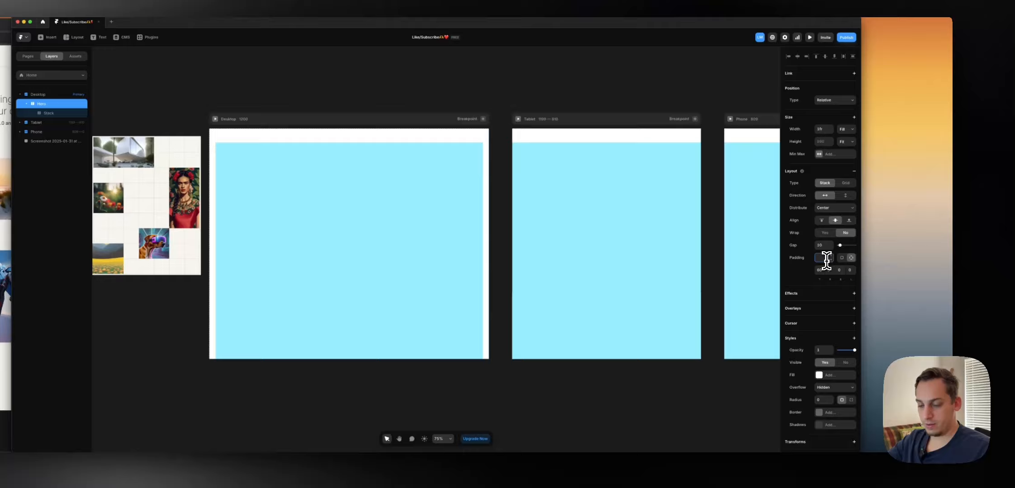
type("60")
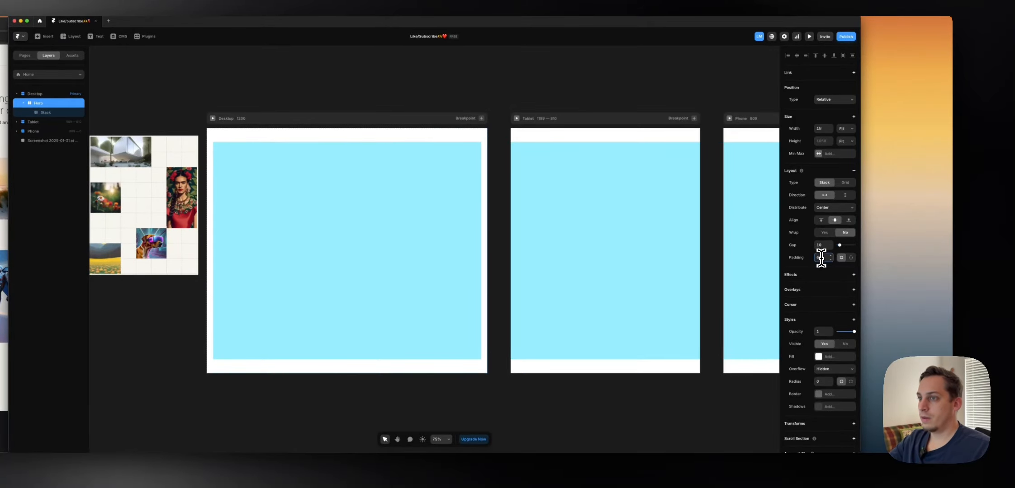
key("shift+Down")
key("shift+Down")
key("shift+Down")
key("shift+Down")
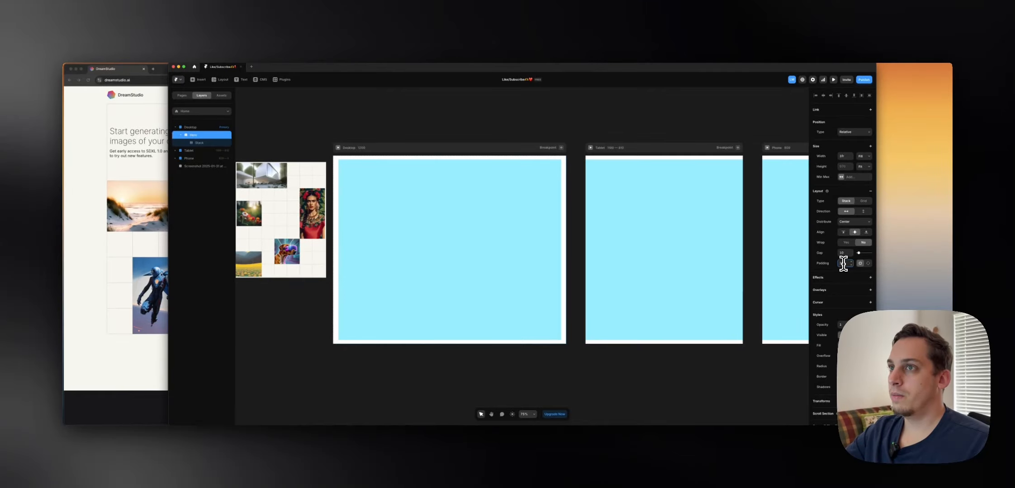
left_click(868, 263)
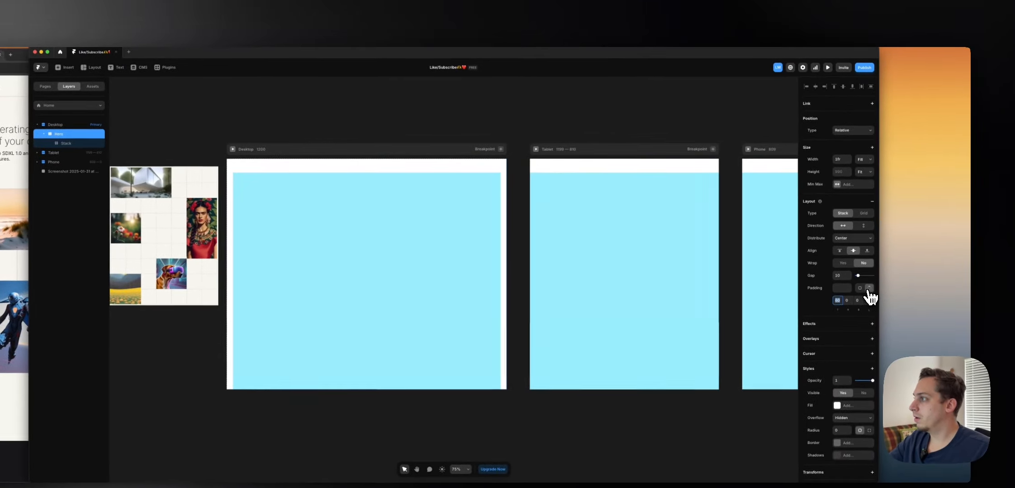
left_click(859, 289)
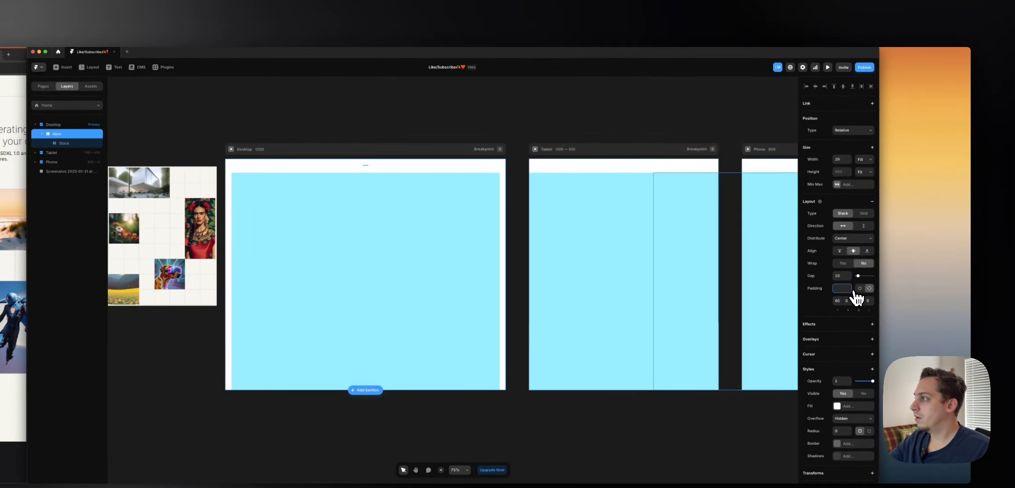
left_click(545, 134)
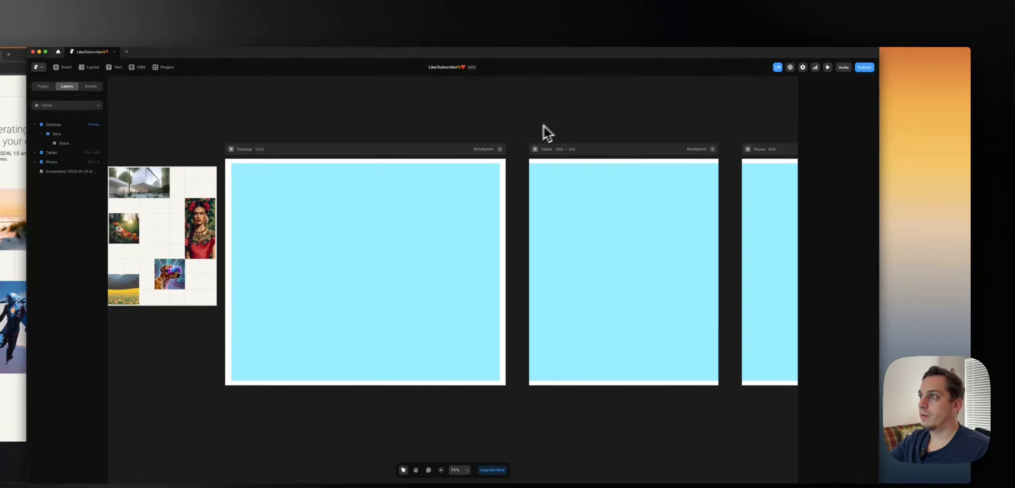
- Try a Fill height on the stack nested in Hero, and set its width to Fill
left_click(480, 149)
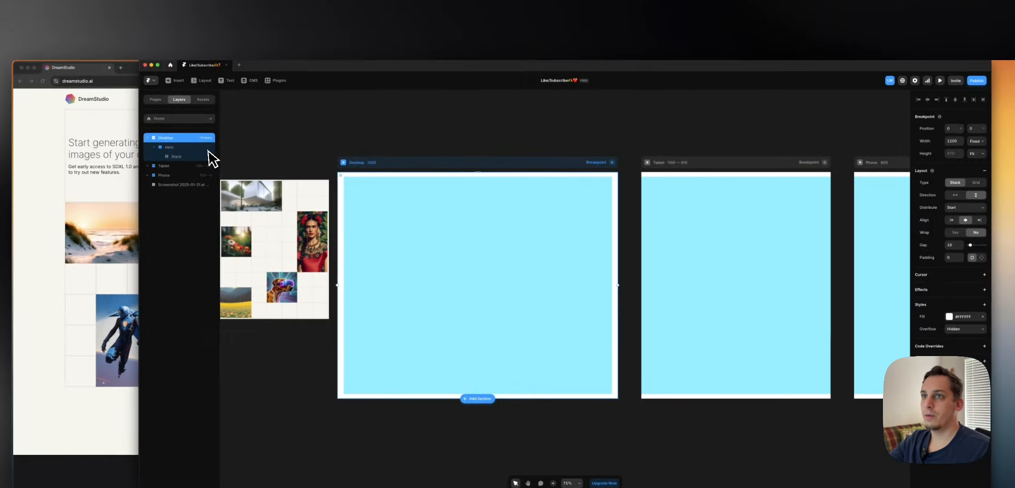
left_click(83, 134)
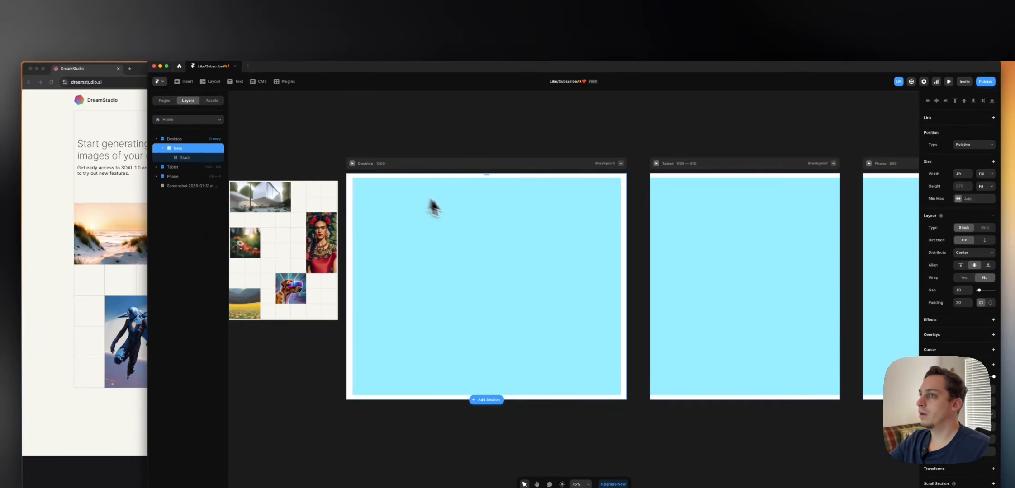
left_click(194, 157)
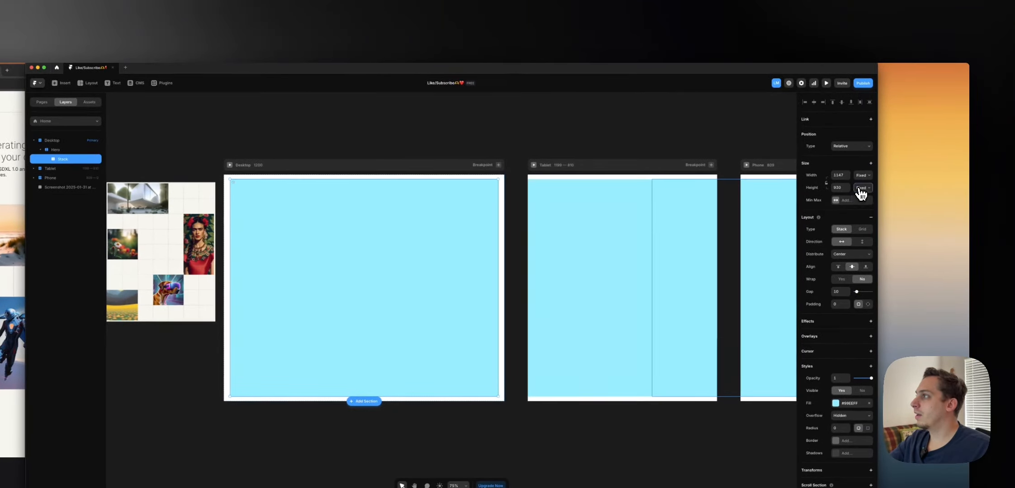
left_click(984, 186)
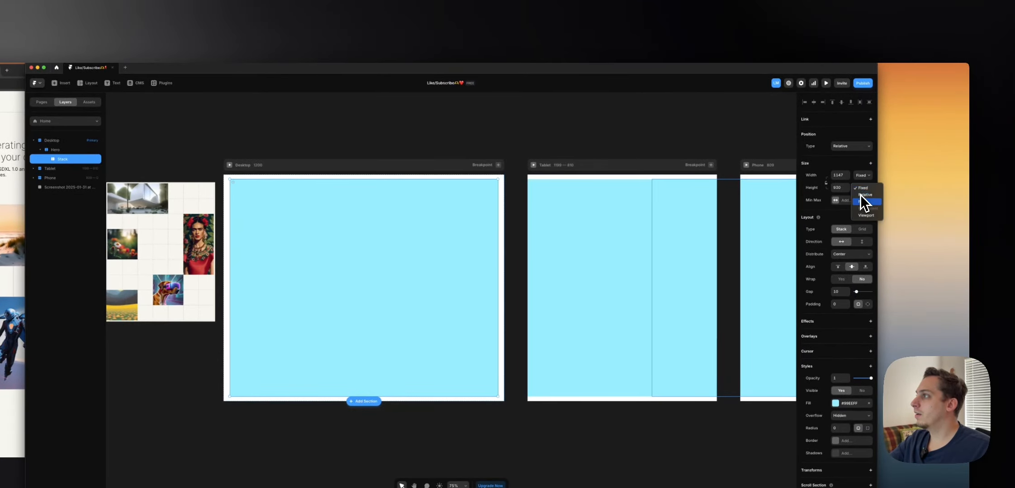
left_click(862, 201)
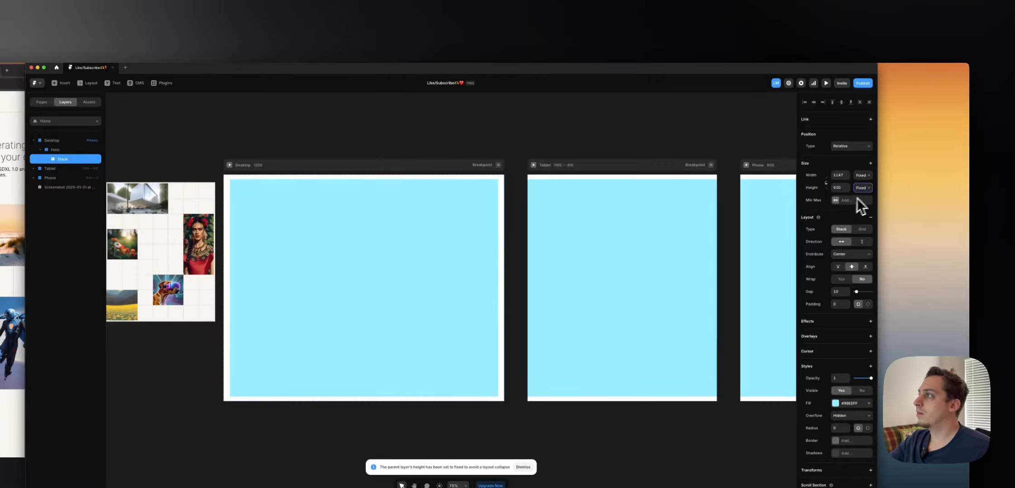
left_click(862, 176)
left_click(864, 192)
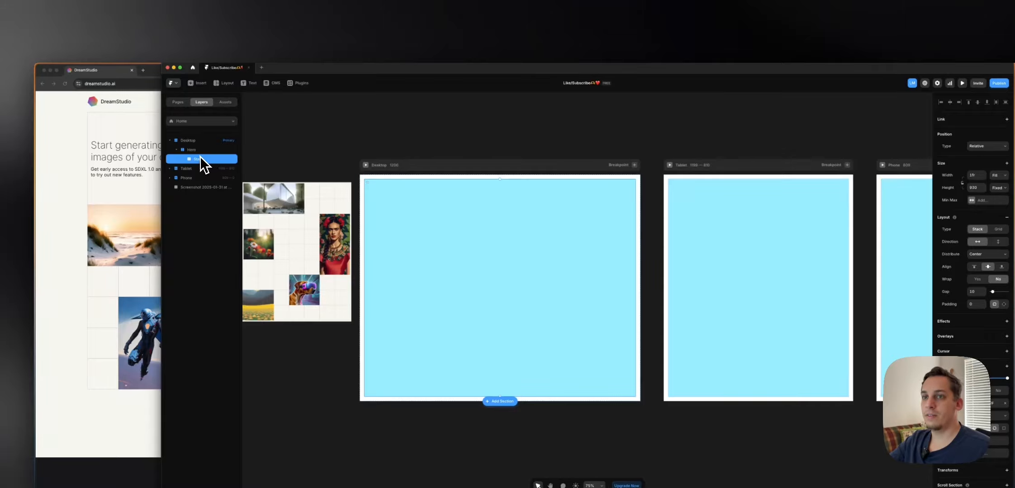
- Rename the stack nested inside Hero as Grid
double_click(197, 159)
type("G")
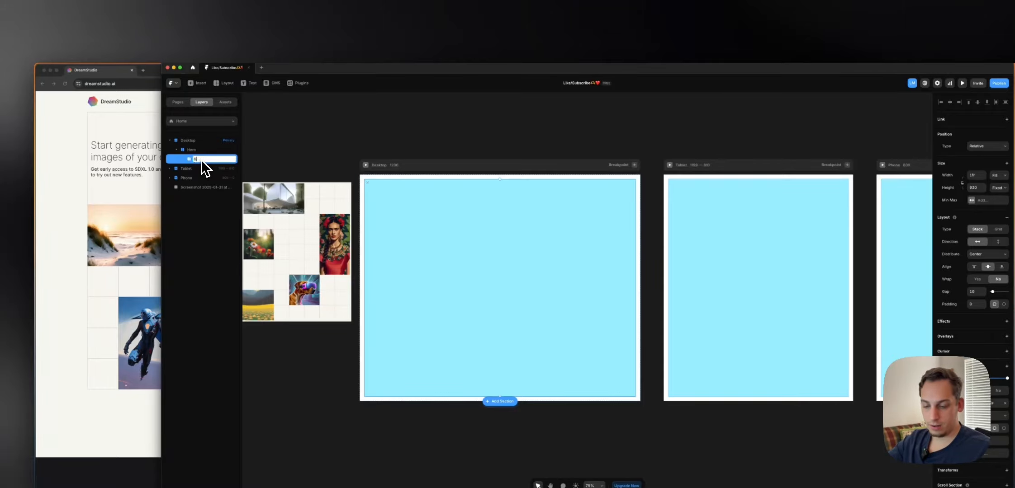
type("rid")
key("Return")
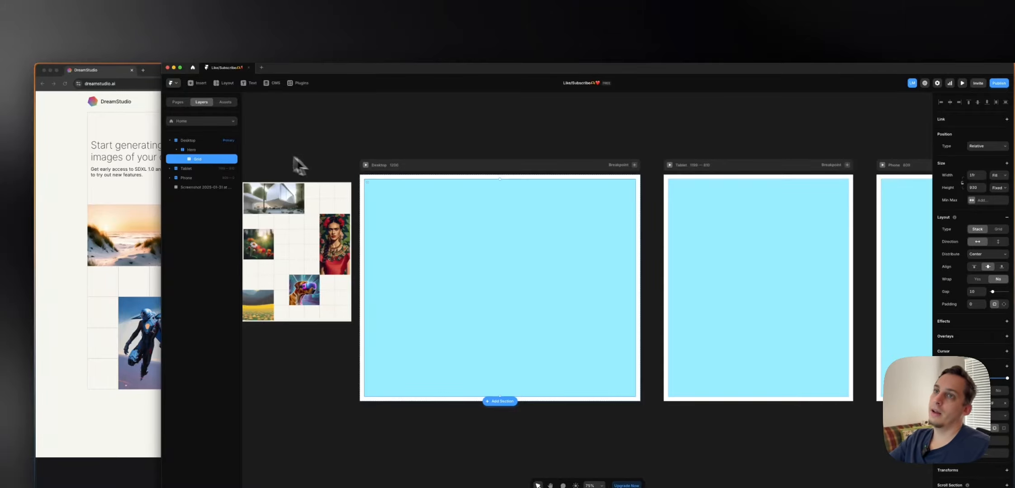
- Review the Desktop, Hero and Grid nesting and compare the layout with the reference screenshot
left_click(191, 150)
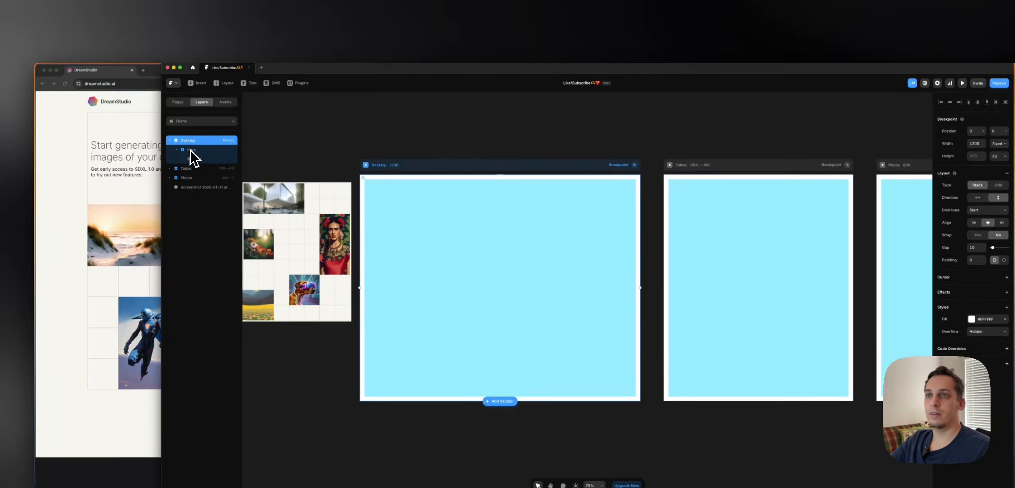
left_click(196, 159)
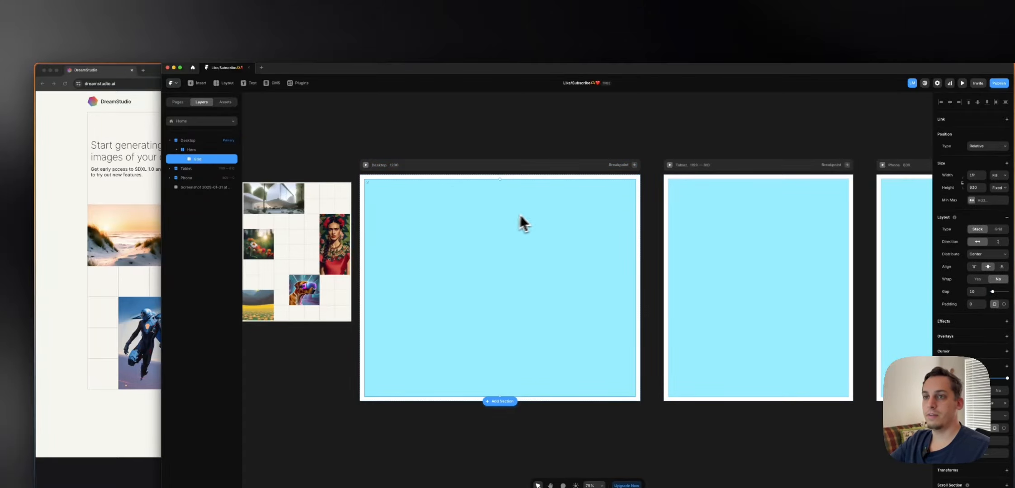
scroll(486, 203, "down", 1)
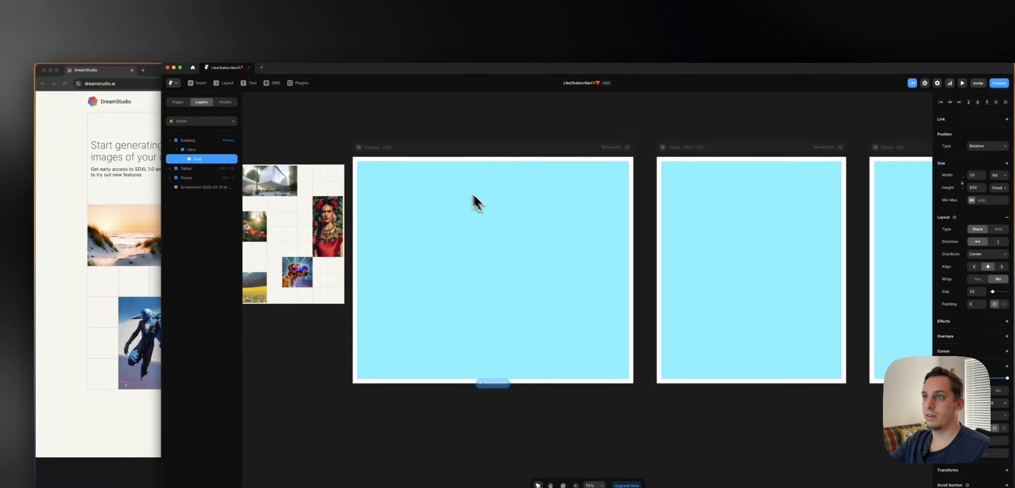
left_click(419, 135)
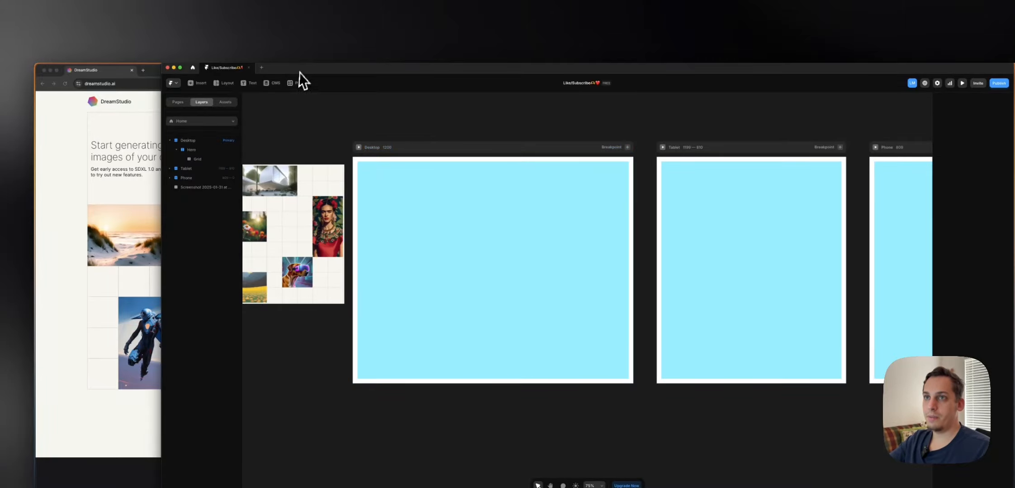
scroll(339, 115, "left", 3)
scroll(350, 142, "left", 3)
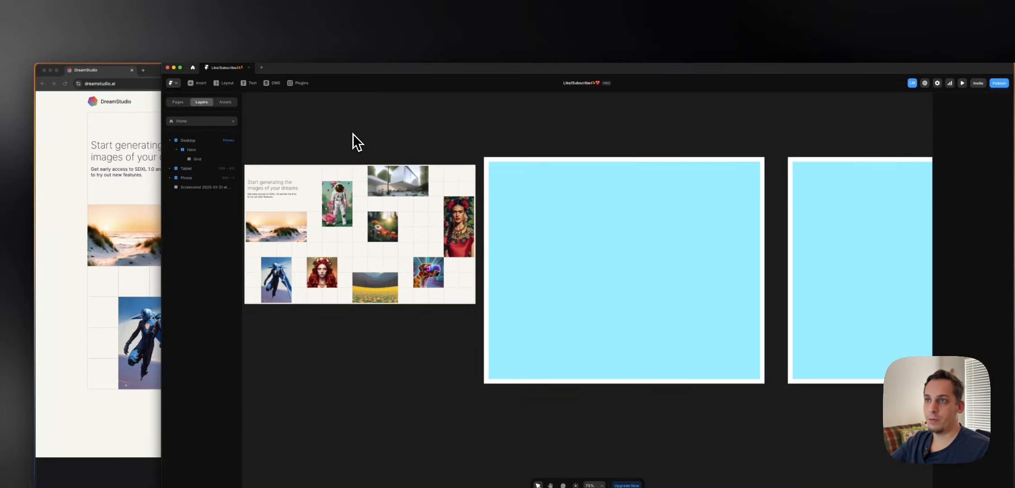
scroll(332, 170, "left", 2)
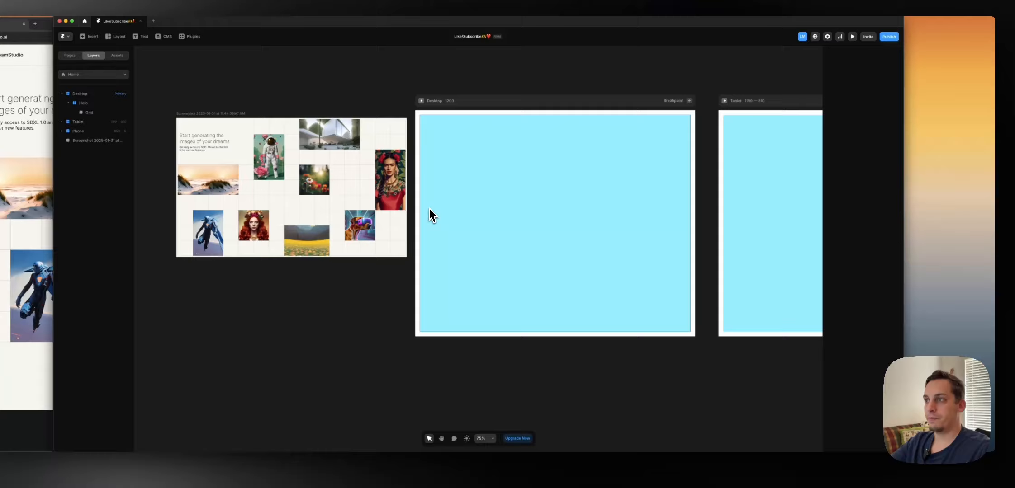
left_click(481, 220)
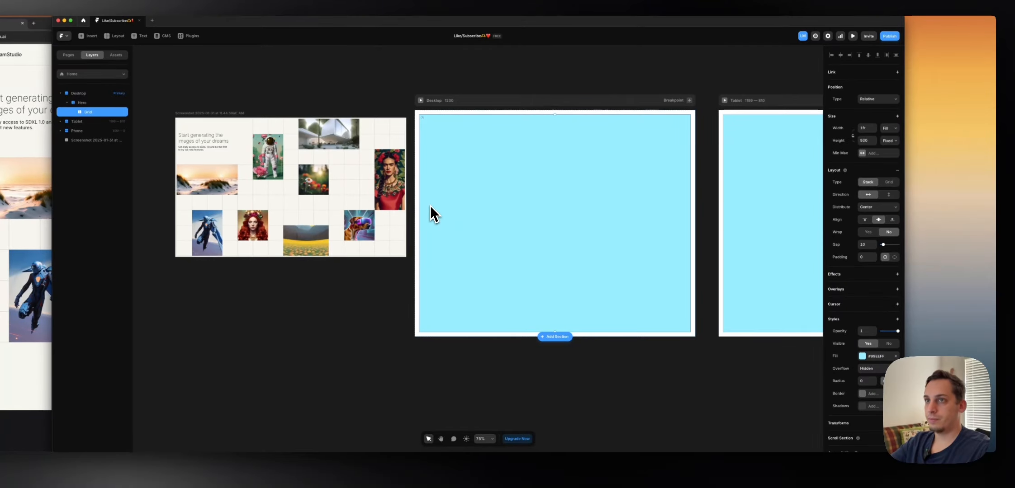
left_click(393, 267)
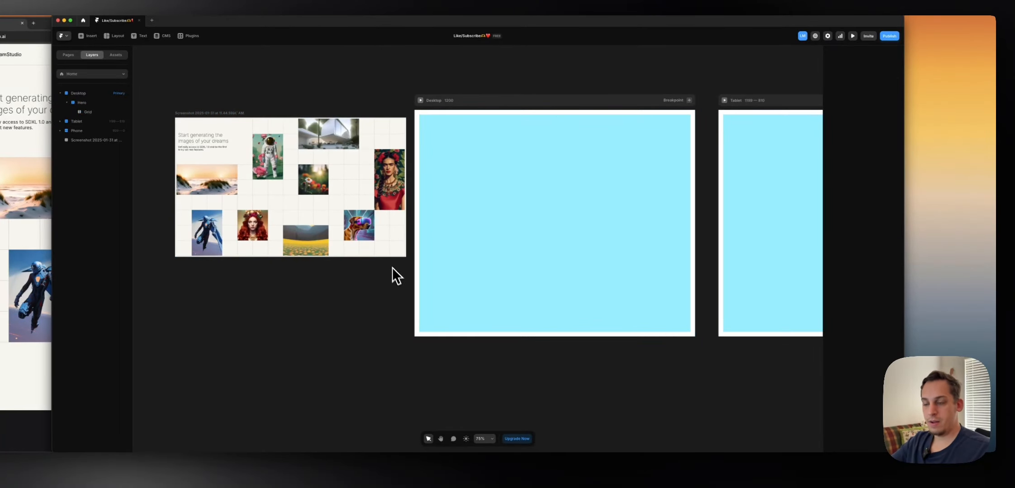
- Change the Grid frame's fill to the pale blue #CFE4E8
left_click(461, 233)
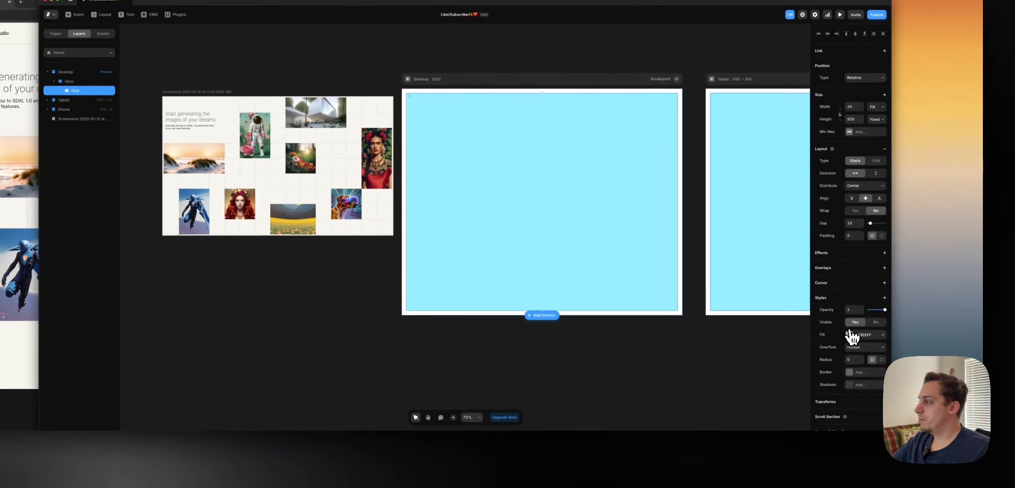
left_click(850, 336)
left_click(741, 346)
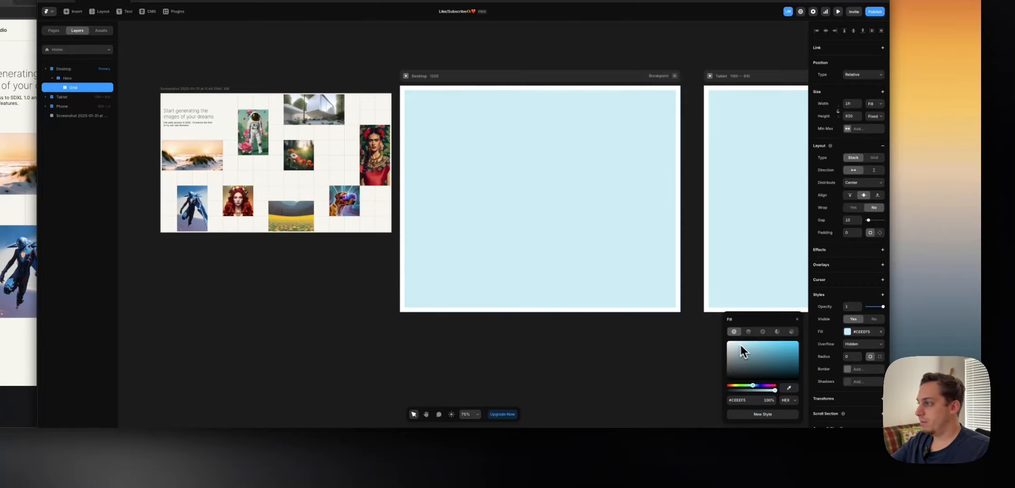
left_click_drag(740, 344, 735, 345)
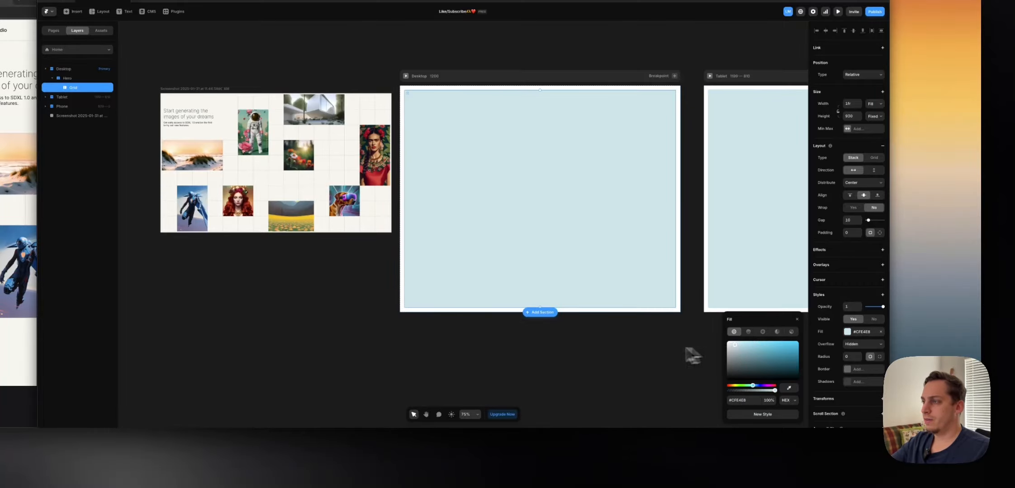
left_click(670, 346)
- Place a copy of the Grid frame on the empty canvas and resize it to 200 × 200 with locked proportions
scroll(629, 346, "right", 1)
left_click(533, 285)
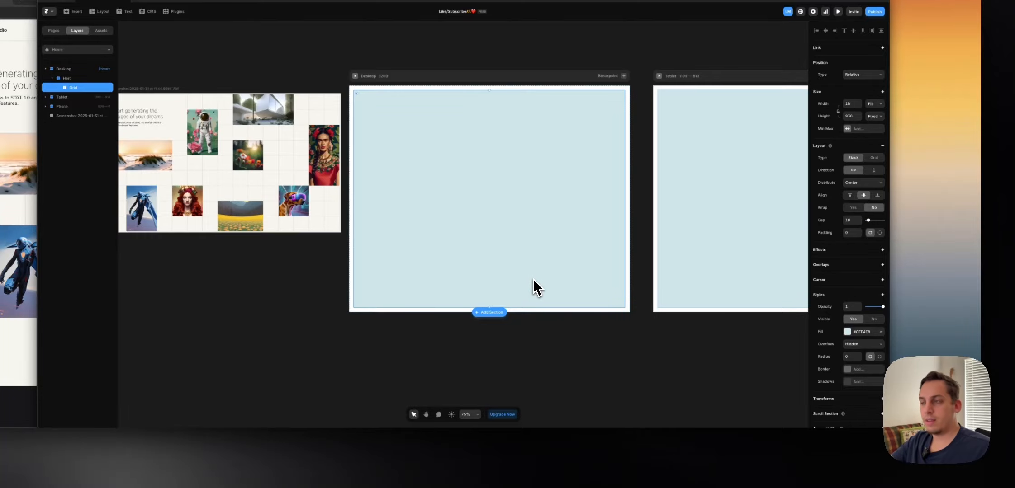
left_click_drag(533, 279, 354, 326)
left_click_drag(425, 352, 403, 348)
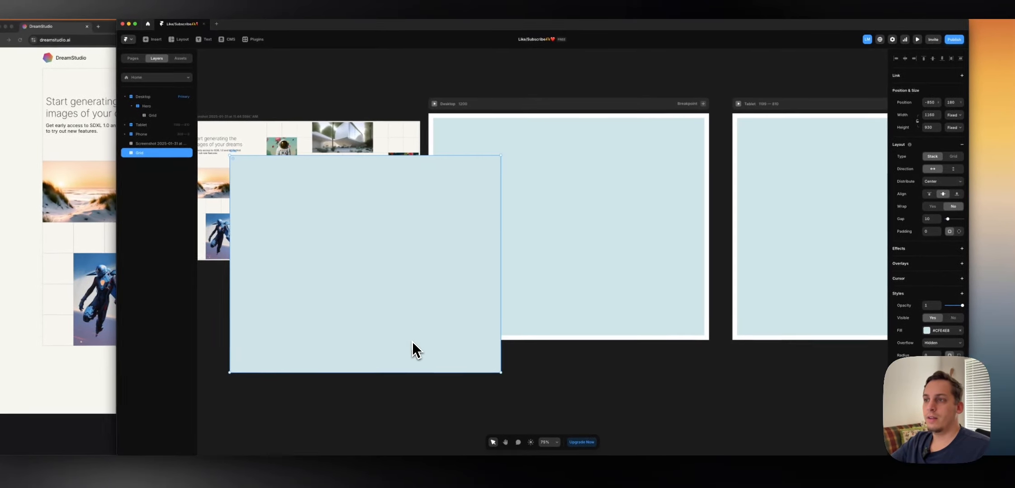
left_click_drag(492, 151, 285, 327)
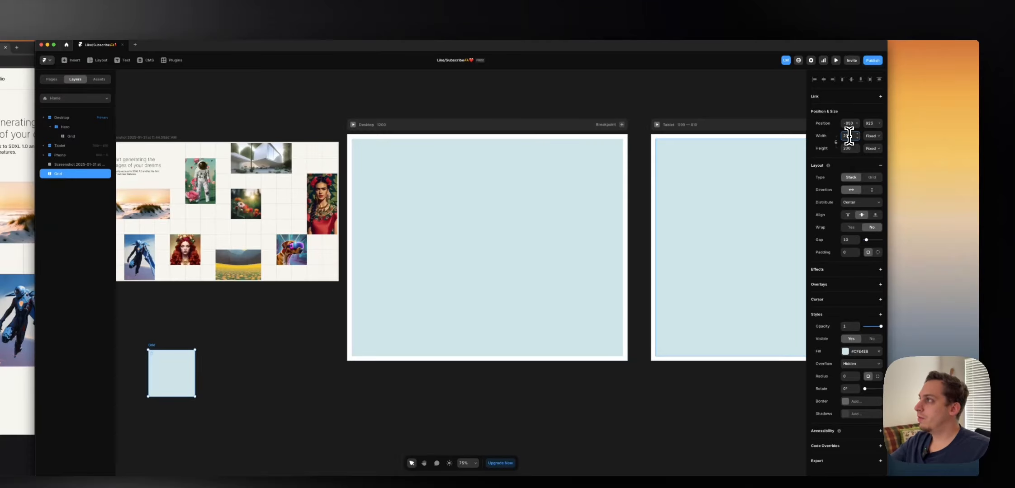
left_click(836, 142)
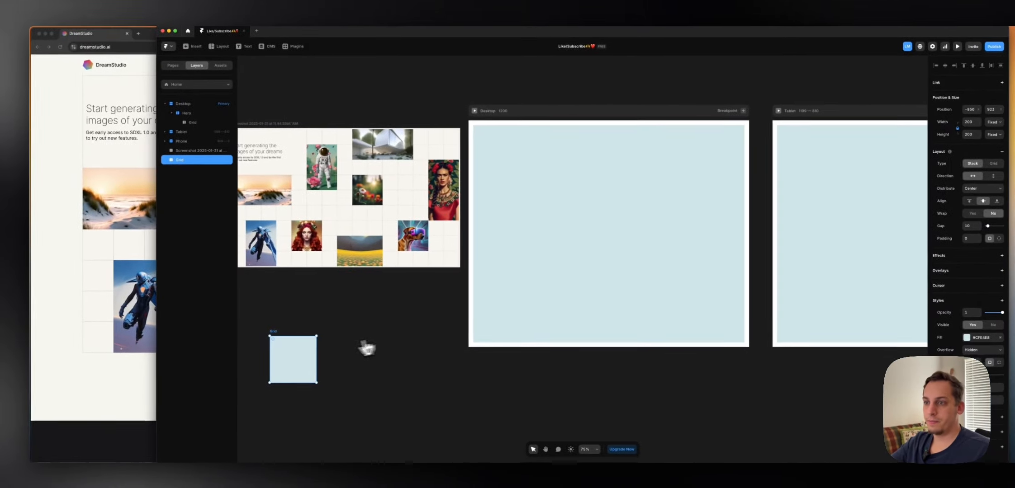
- Nest the 200 × 200 square inside the Desktop's Grid stack and lighten its fill to #DCEFF2
left_click_drag(183, 372, 256, 333)
left_click_drag(393, 316, 551, 181)
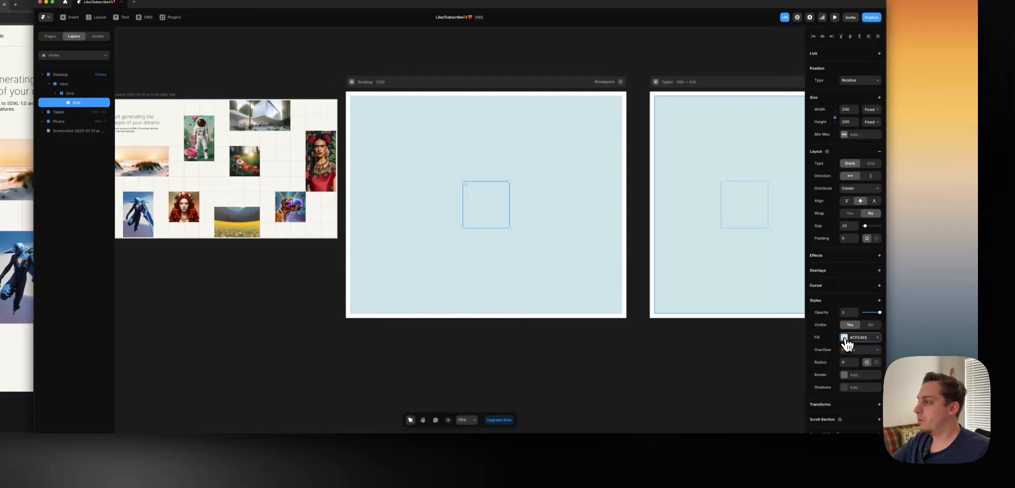
left_click(974, 366)
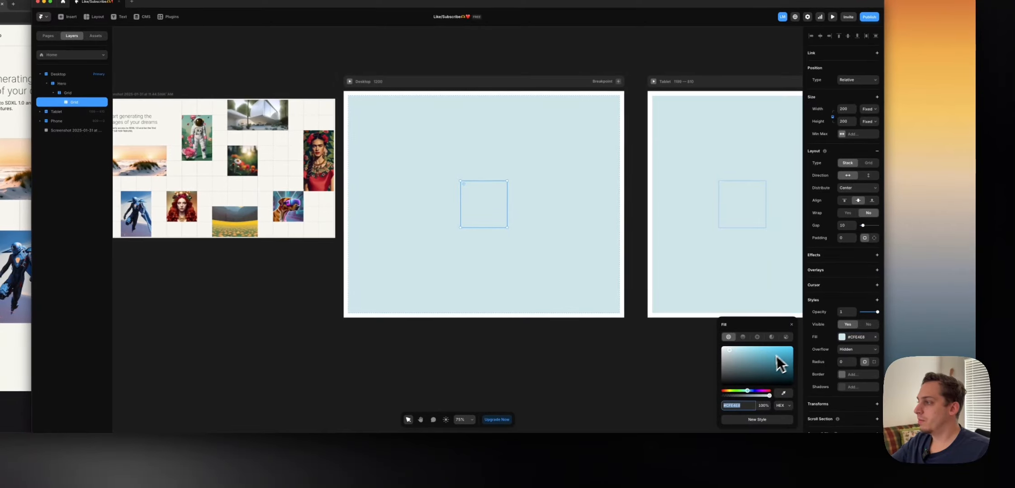
mouse_move(729, 350)
left_mouse_down()
mouse_move(734, 358)
mouse_move(728, 349)
left_mouse_up()
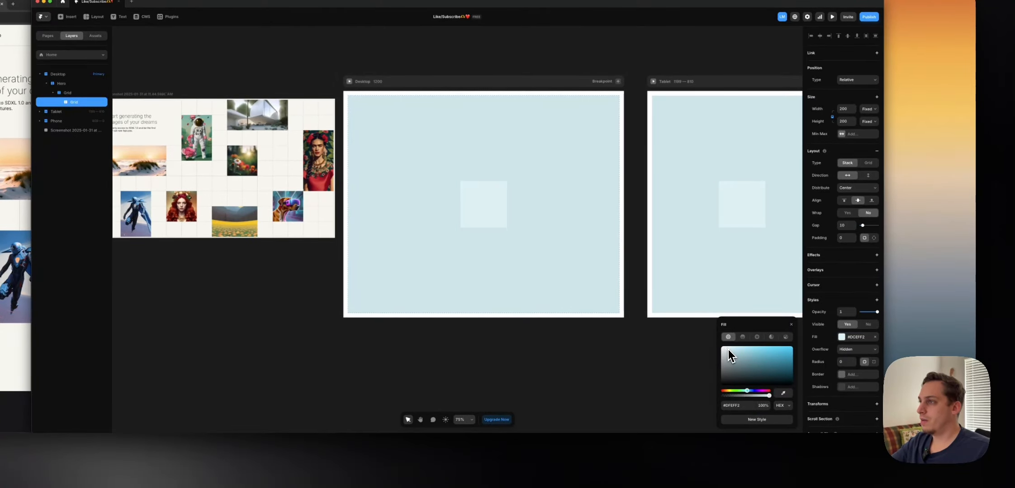
- Give the square a solid 1 px border in #222222 with reduced colour opacity
left_click(837, 374)
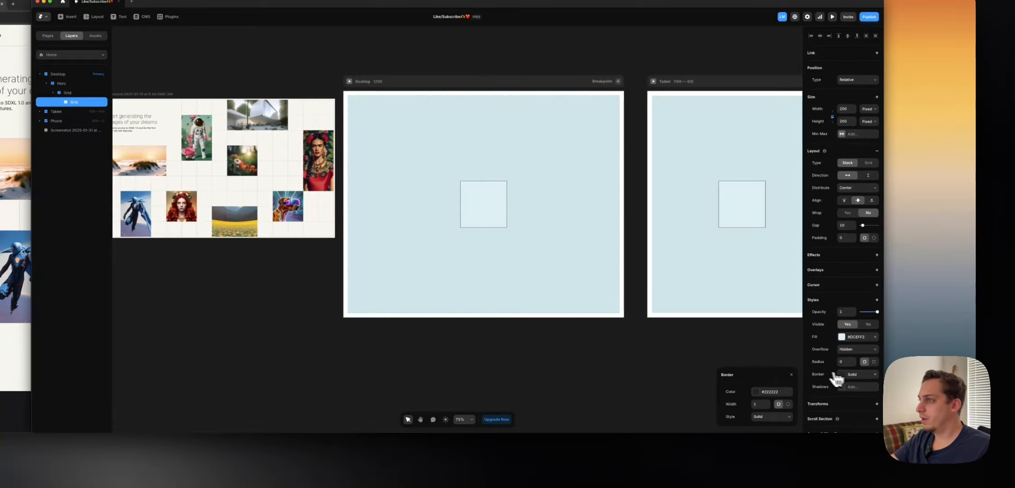
left_click(765, 392)
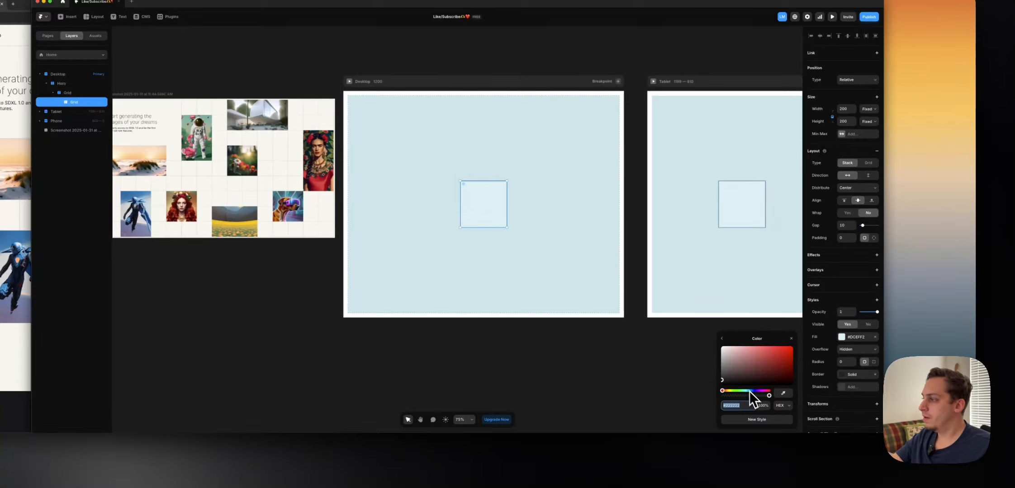
key("Return")
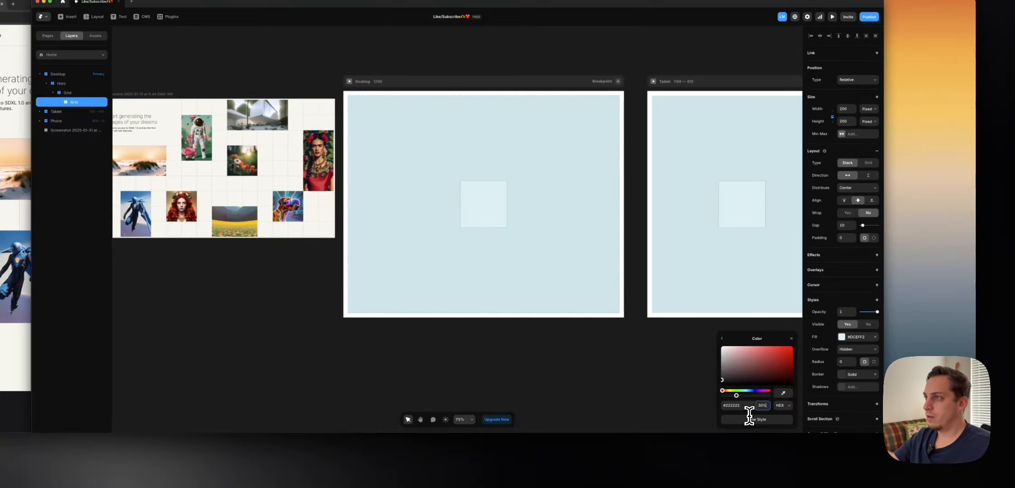
left_click(667, 415)
- Duplicate the square inside the Grid stack until it holds eight copies in a row
left_click(488, 212)
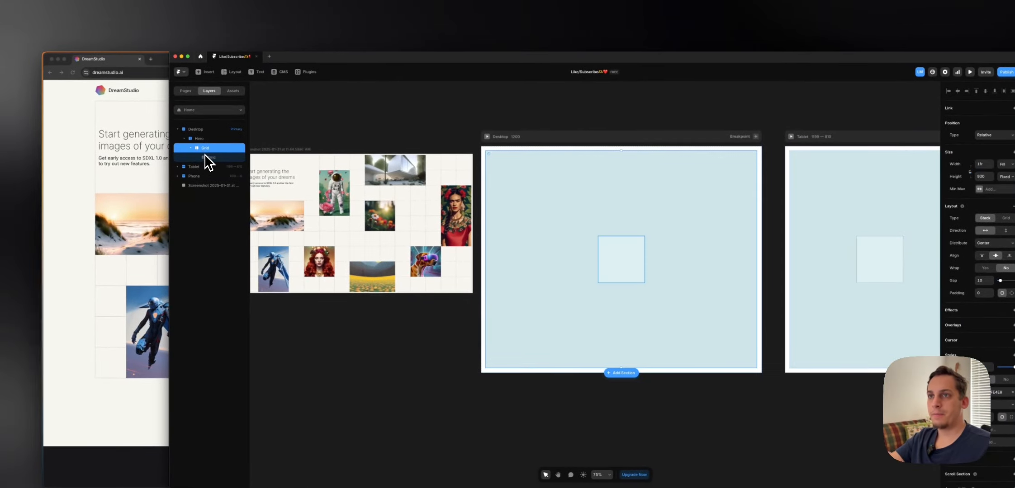
key("super+d")
key("super+d")
key("super+d")
key("super+d")
key("super+d")
key("super+d")
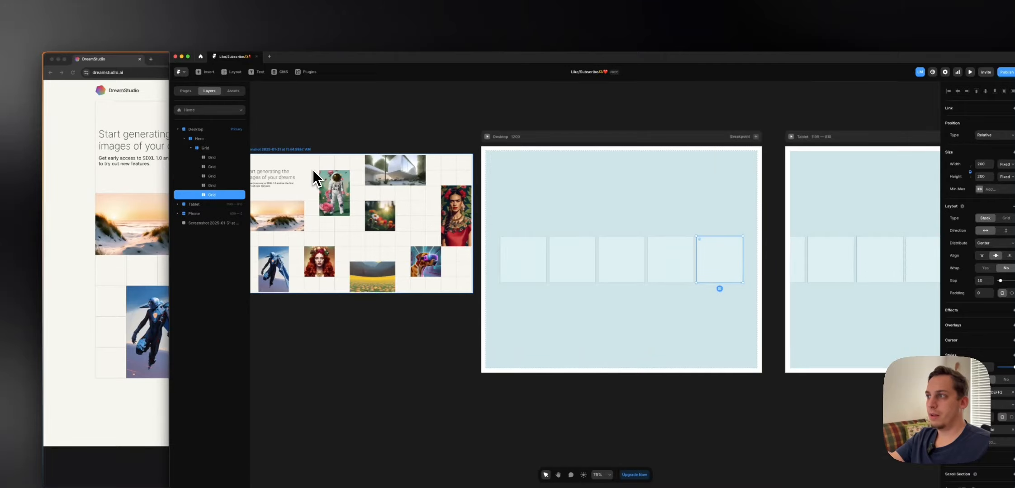
key("super+d")
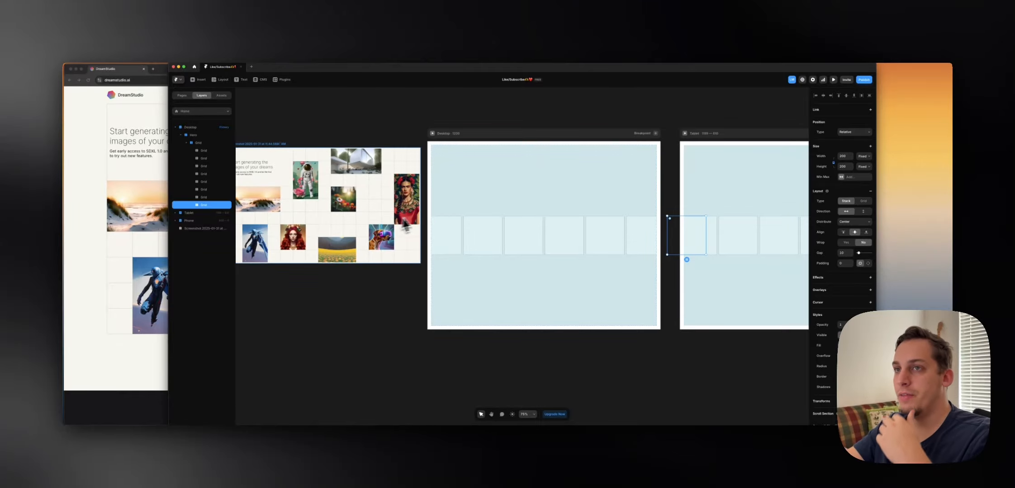
- Switch the parent Grid stack's layout type to Grid with 15 columns and 9 rows
left_click(199, 143)
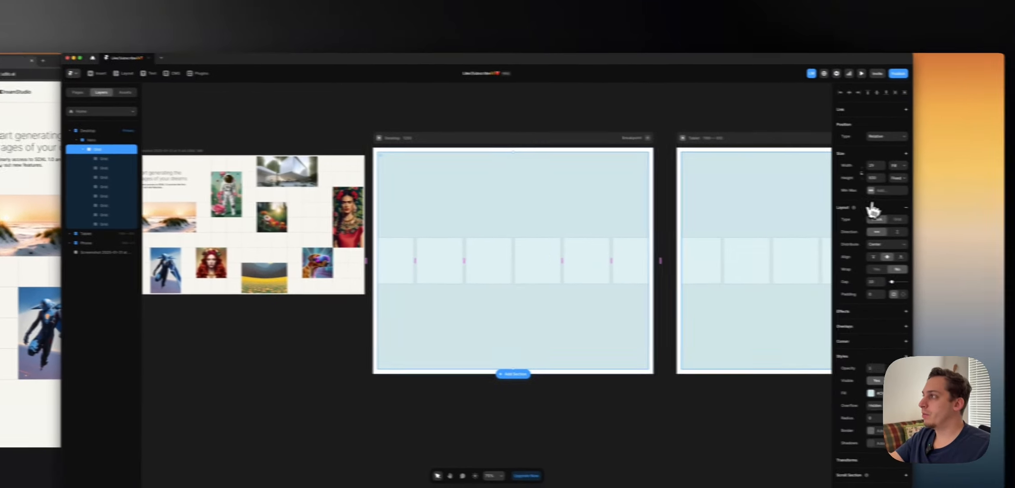
left_click(897, 219)
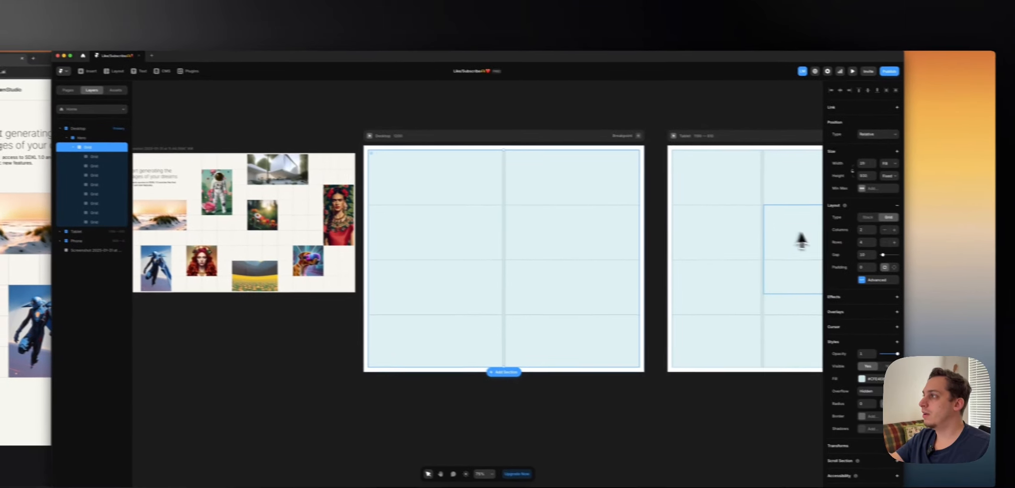
left_click(868, 227)
left_click(868, 227)
left_click(869, 227)
left_click(868, 228)
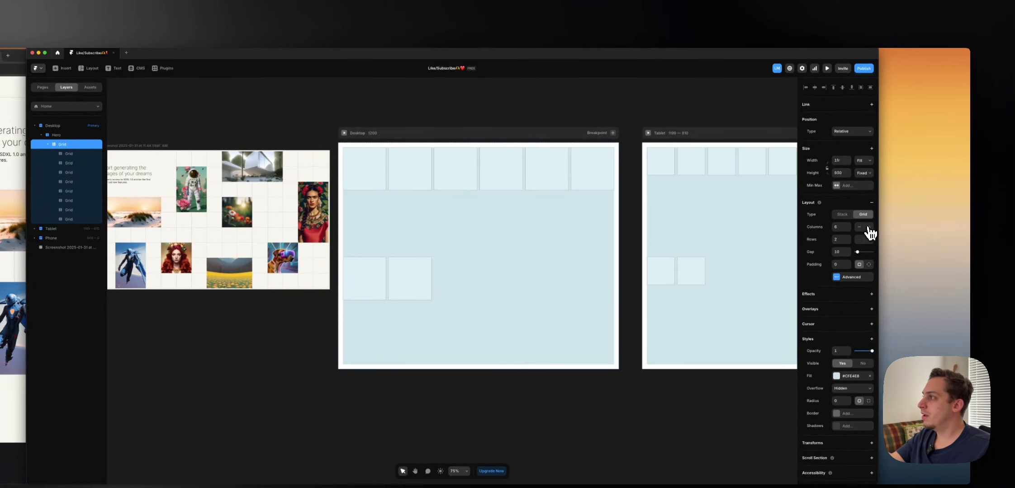
left_click(869, 228)
left_click(869, 227)
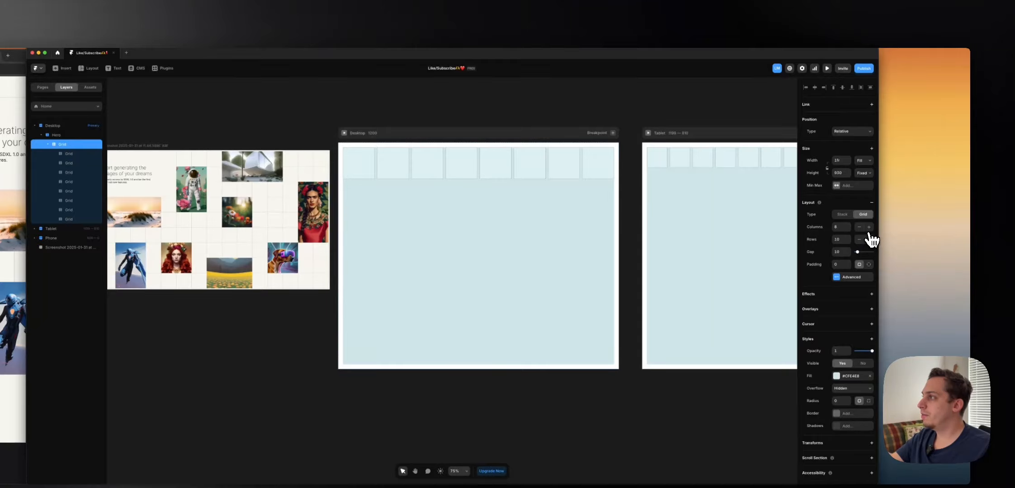
left_click(869, 228)
left_click(868, 228)
left_click(869, 228)
left_click(869, 227)
left_click(868, 228)
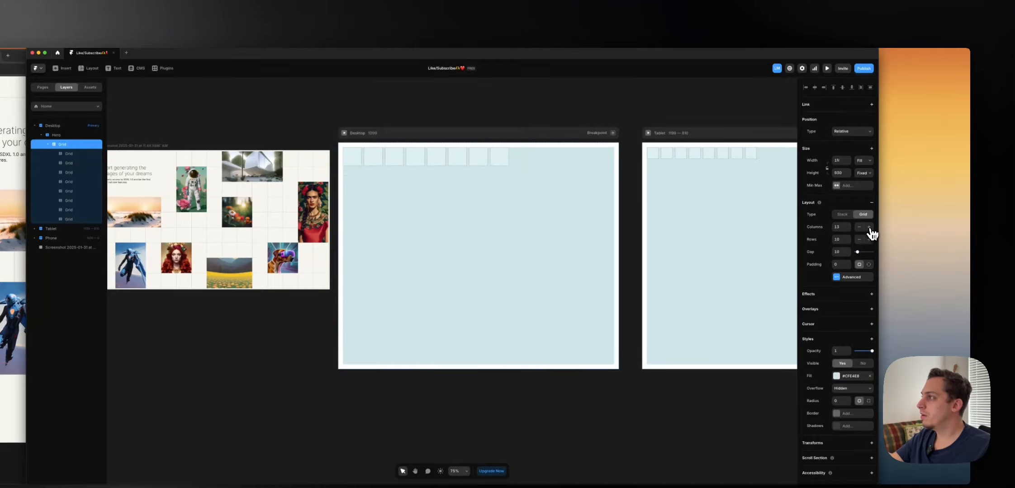
left_click(869, 228)
left_click(869, 227)
left_click(858, 240)
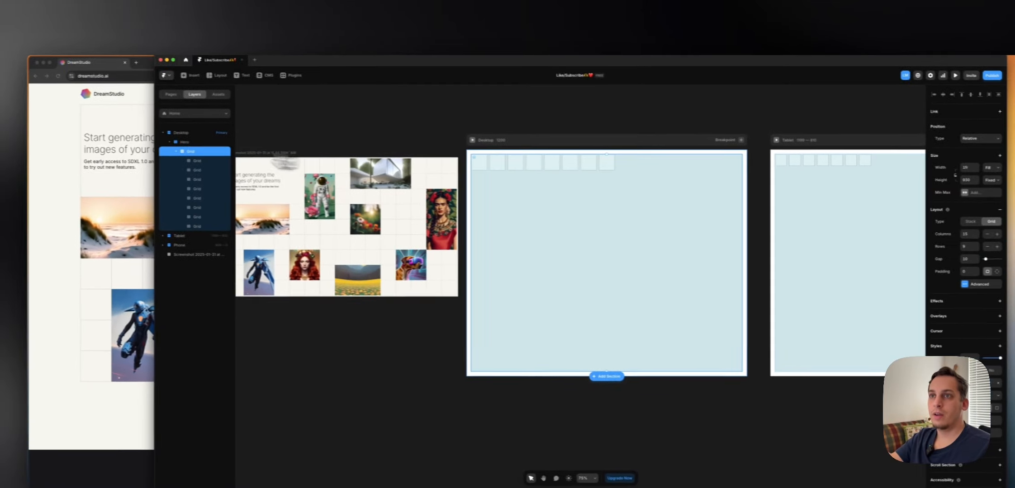
- Duplicate all eight squares repeatedly until they reach the ninth row of the grid, undoing the surplus duplication
left_click(197, 161)
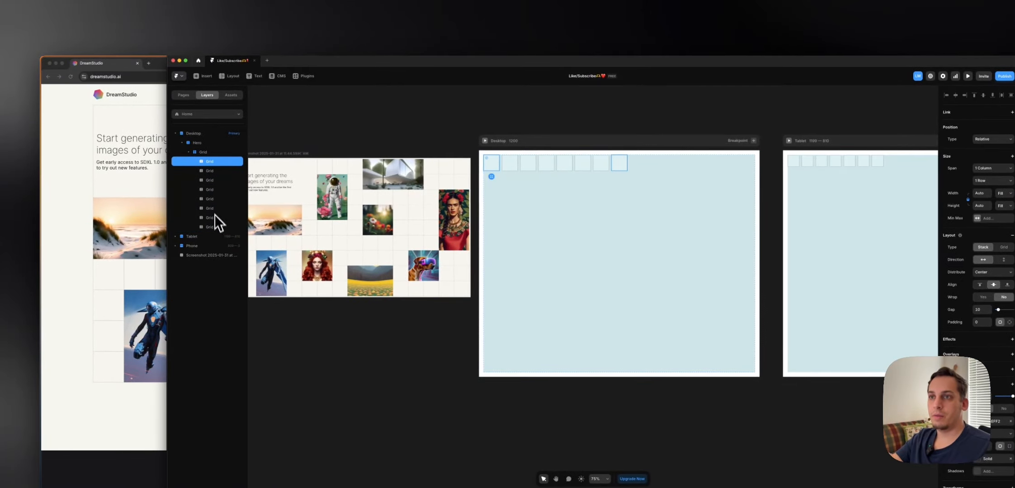
left_click(204, 226, "shift")
key("super+d")
key("super+d")
key("super+d")
key("super+d")
key("super+d")
key("super+d")
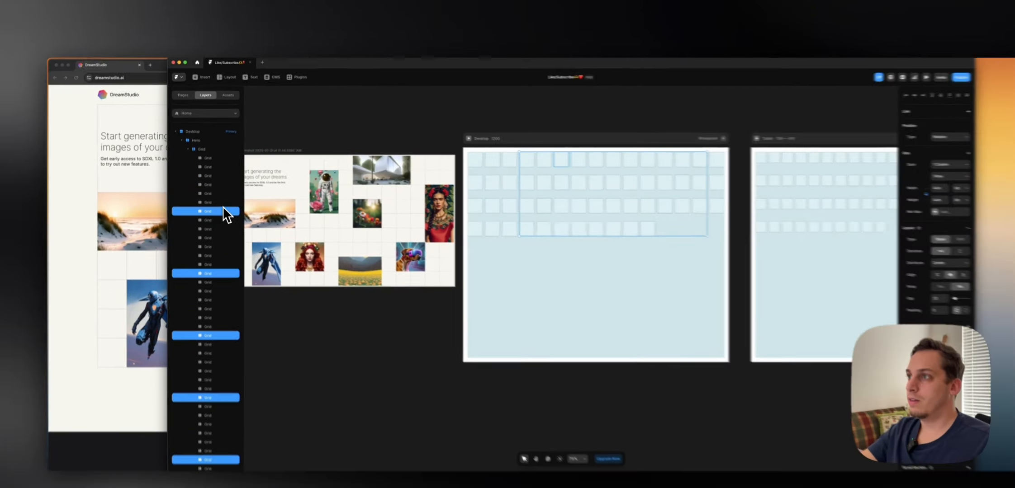
key("super+d")
key("super+d")
key("super+d")
key("super+d")
key("super+d")
key("super+d")
key("super+d")
key("super+d")
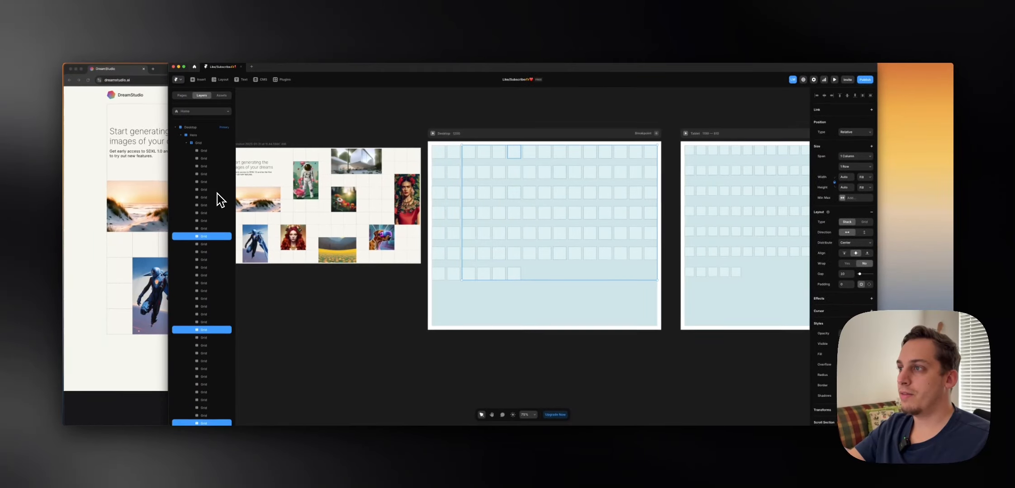
key("super+d")
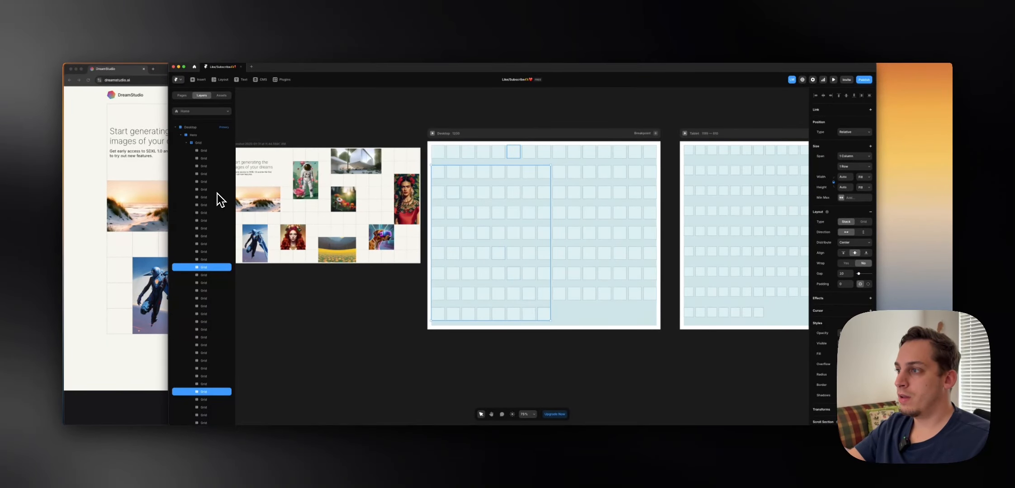
key("super+d")
key("super+z")
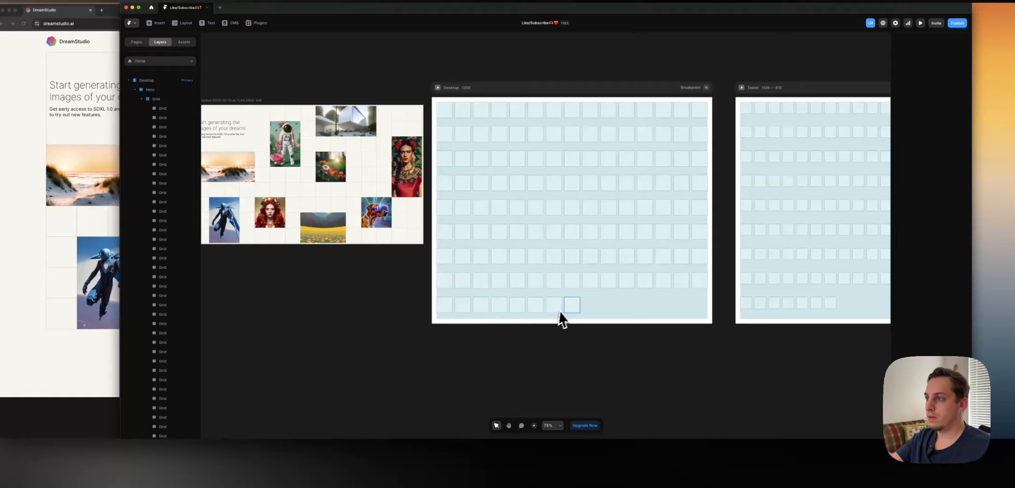
- Duplicate squares from the last row to fill its remaining empty columns
left_click(543, 314)
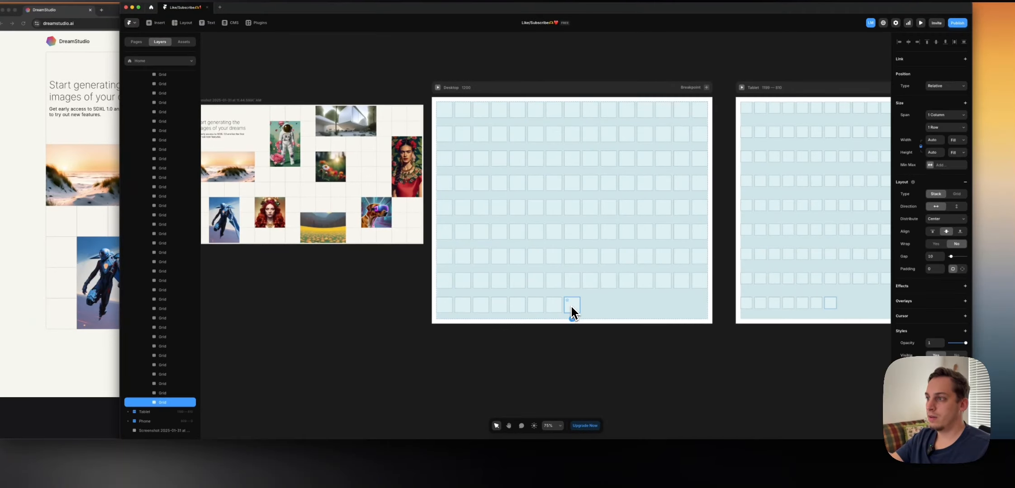
left_click(498, 311, "shift")
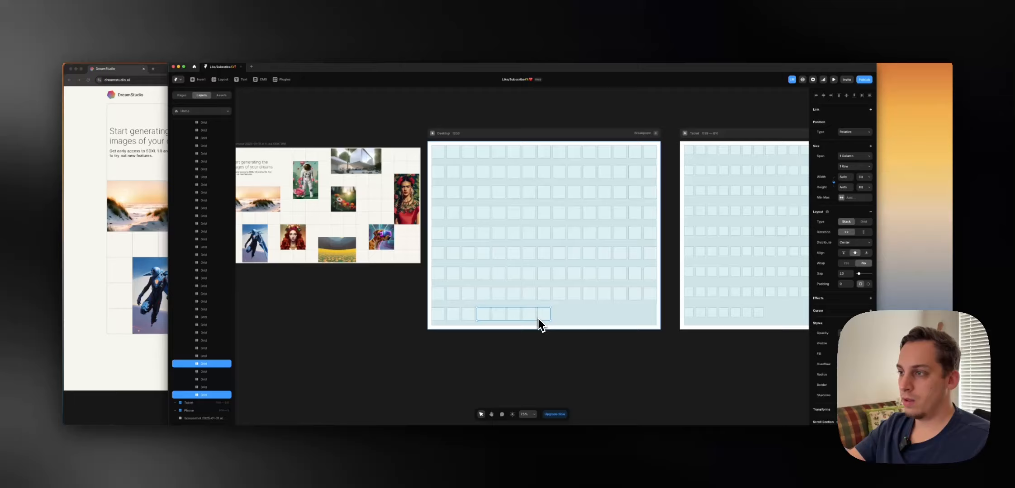
key("super+d")
key("super+d")
key("super+d")
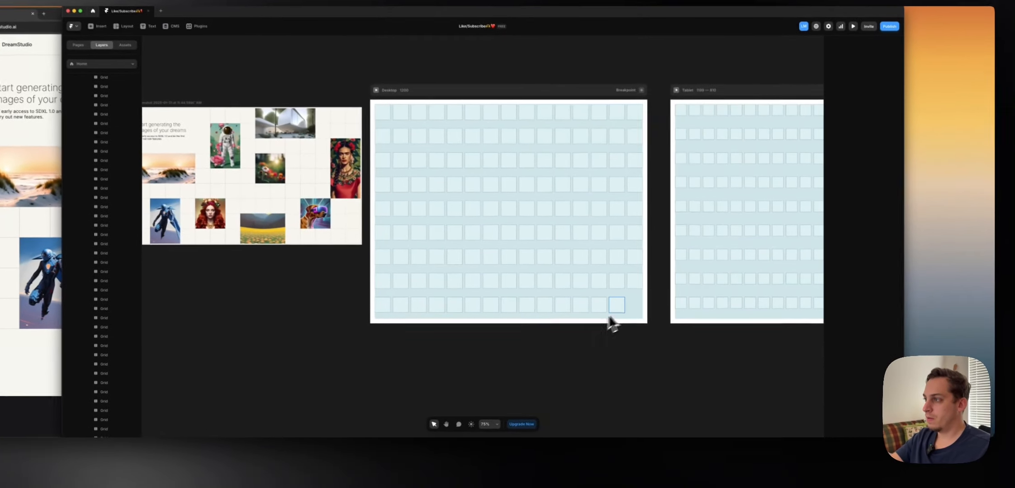
left_click(641, 313)
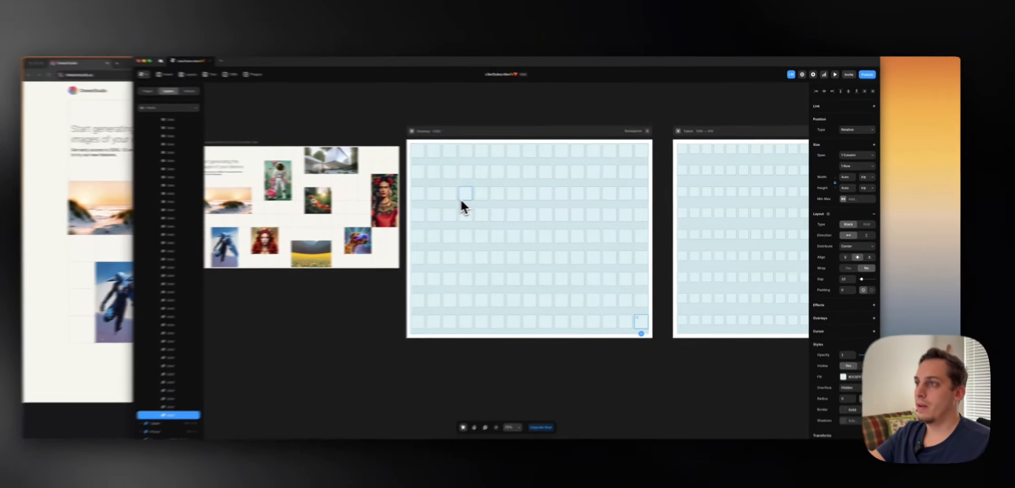
- Try a Fit Content height and a gap of 0 on the parent Grid frame
left_click(482, 202)
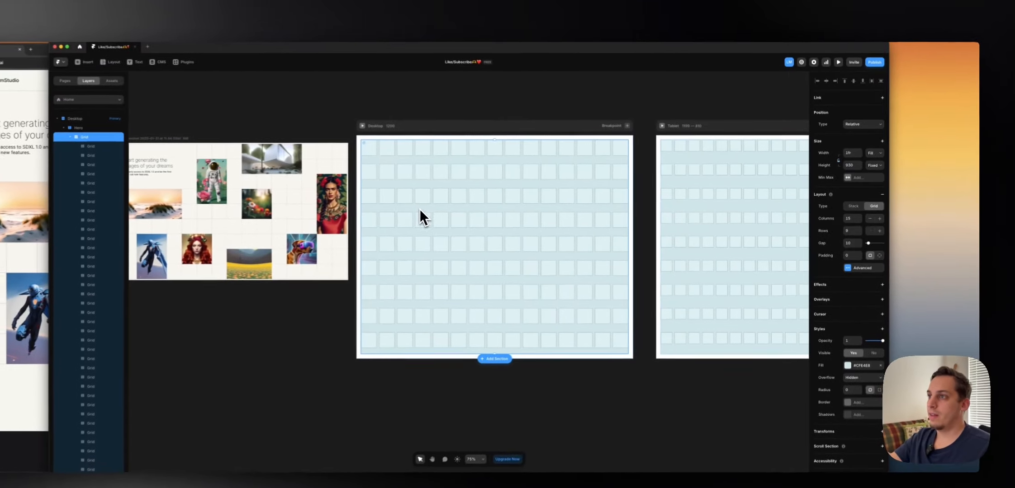
left_click(874, 165)
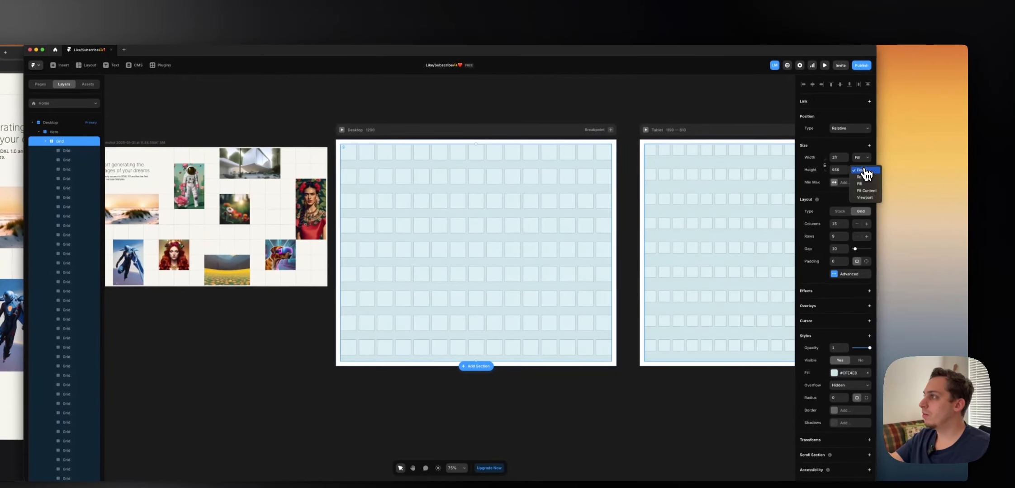
left_click(865, 191)
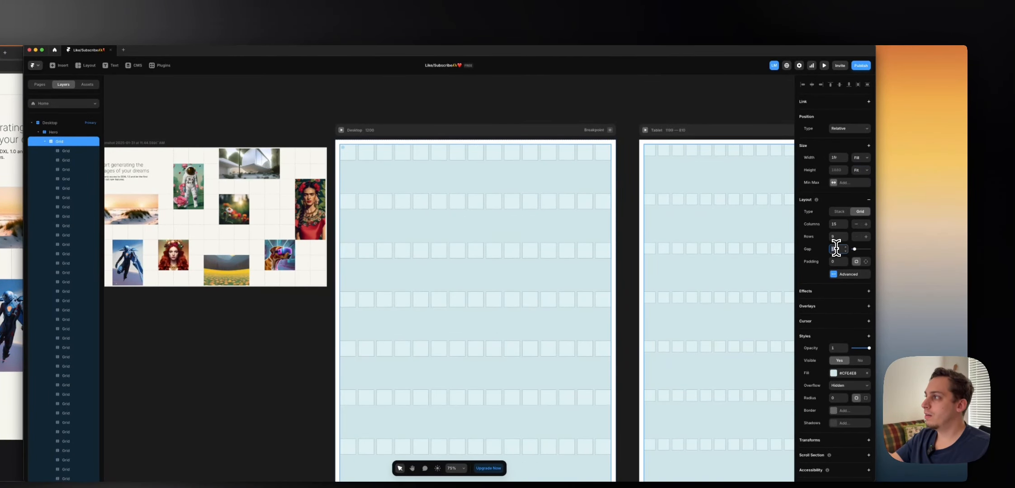
type("0")
key("super+z")
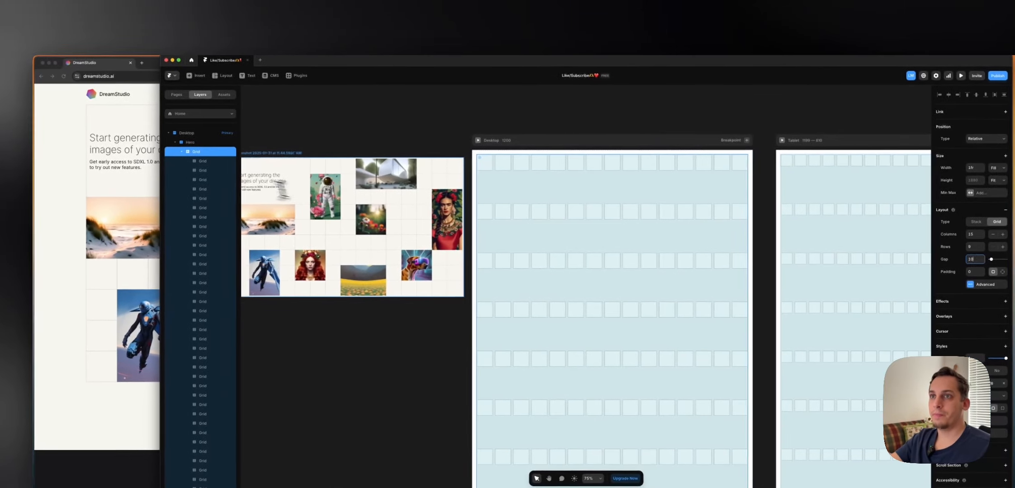
- Collapse the parent Grid layer and shorten its frame to a height of about 678
left_click(187, 152)
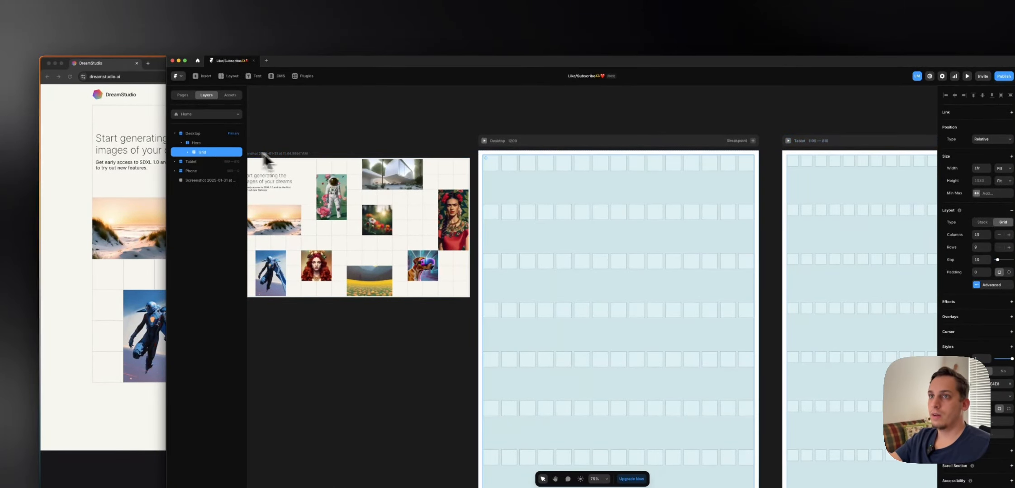
left_click(215, 145)
left_click(214, 151)
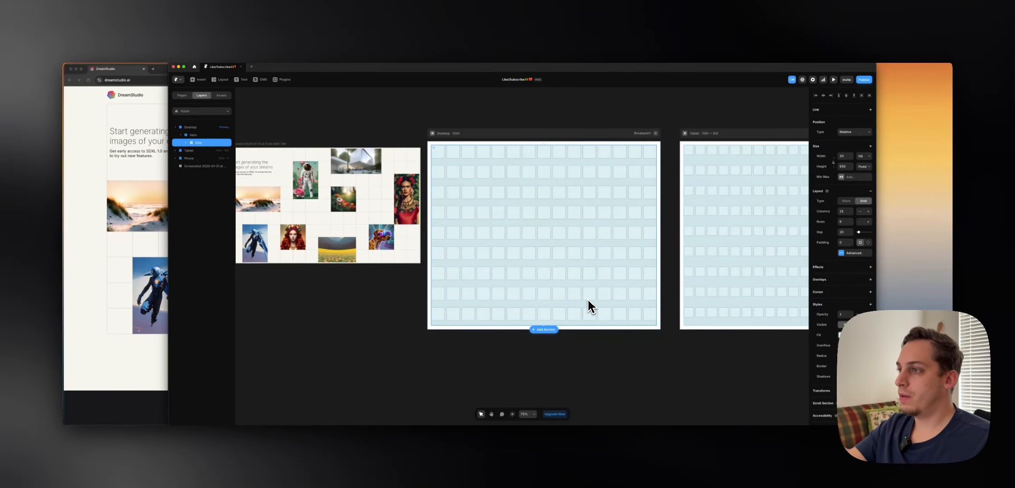
left_click_drag(545, 325, 542, 276)
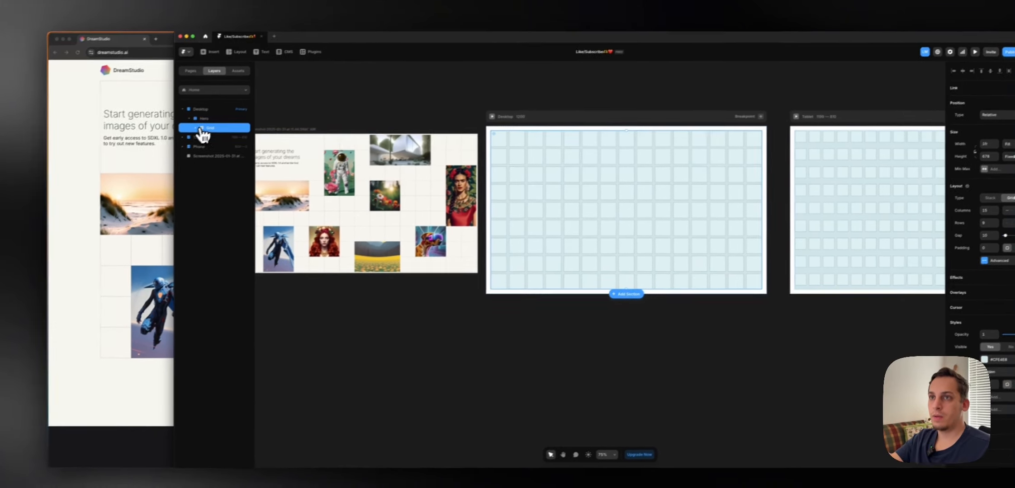
- Select all the square cells inside the parent Grid and add a relative max width of 100%
left_click(197, 129)
left_click(215, 138)
scroll(221, 172, "down", 10)
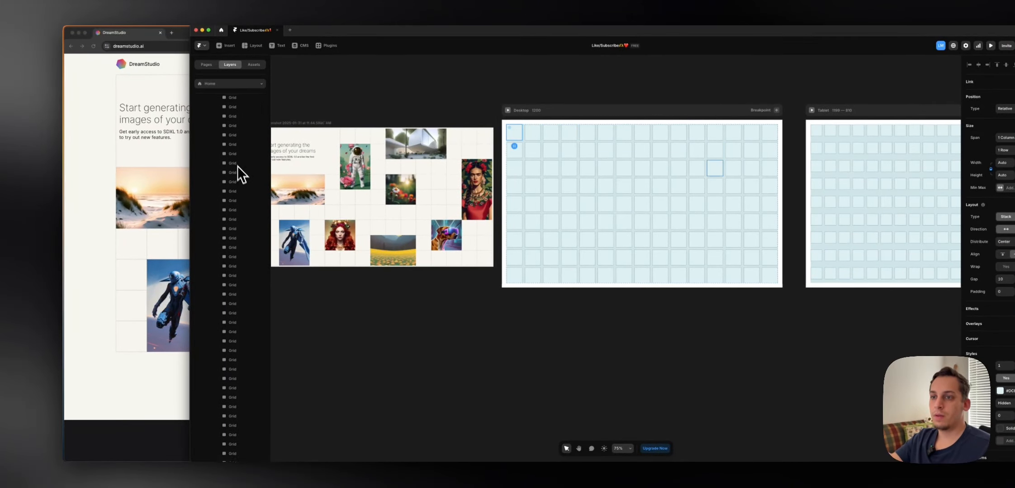
scroll(259, 206, "down", 10)
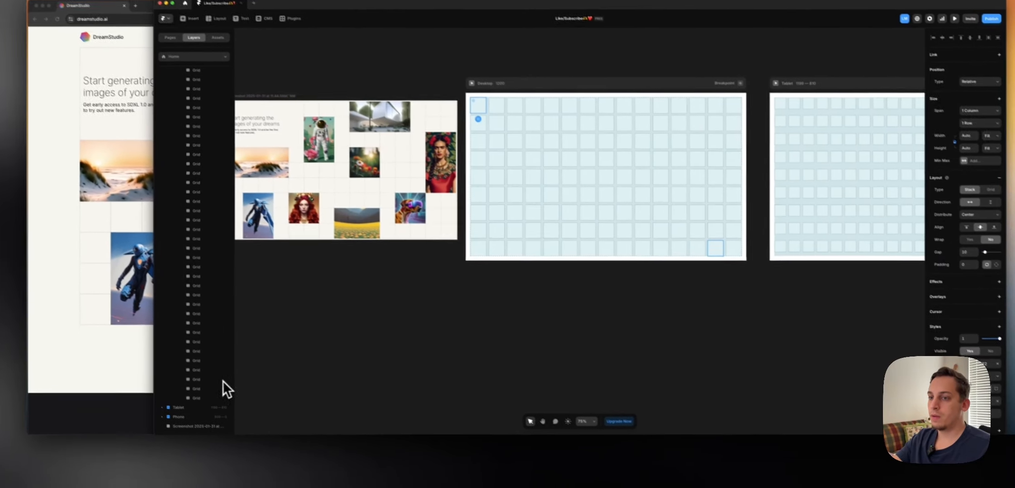
left_click(211, 389, "shift")
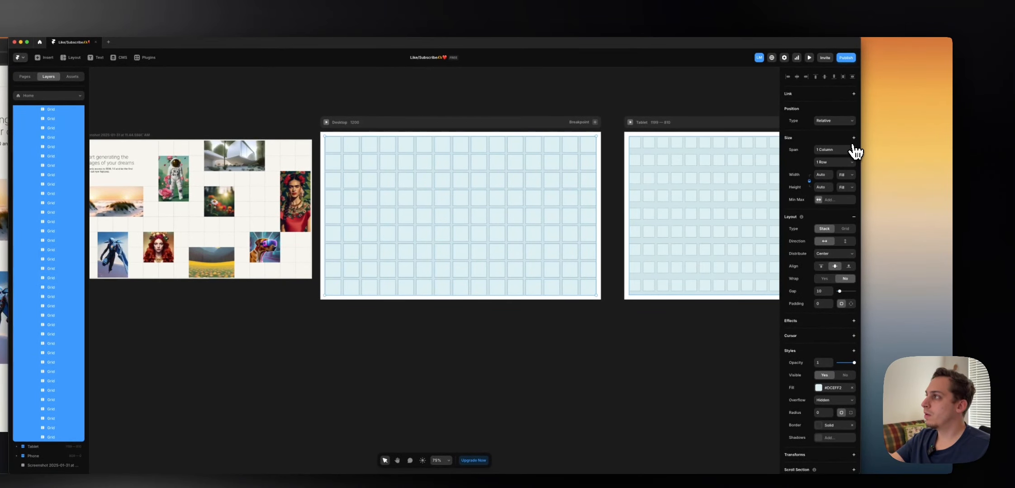
left_click(843, 147)
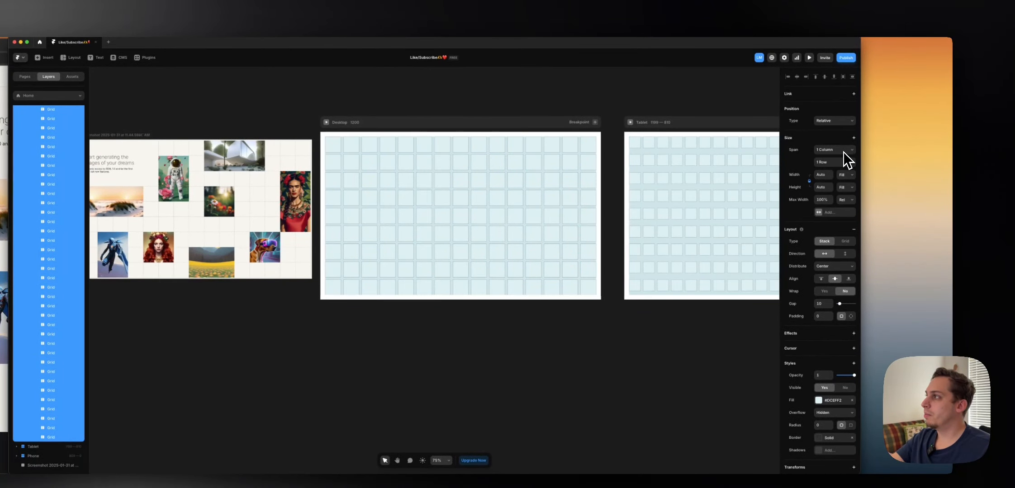
- Try a fixed max width of 80 on all the selected square cells, then a lower value
left_click(851, 202)
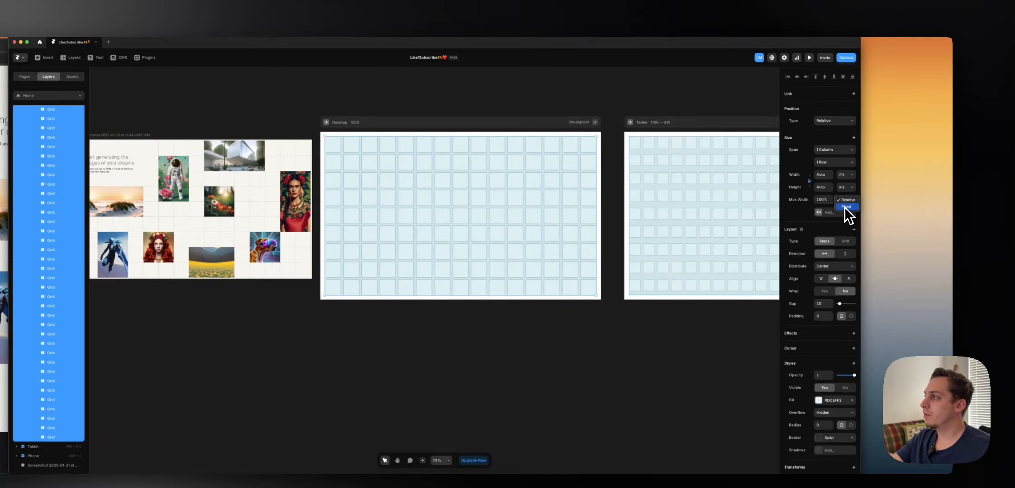
left_click(844, 207)
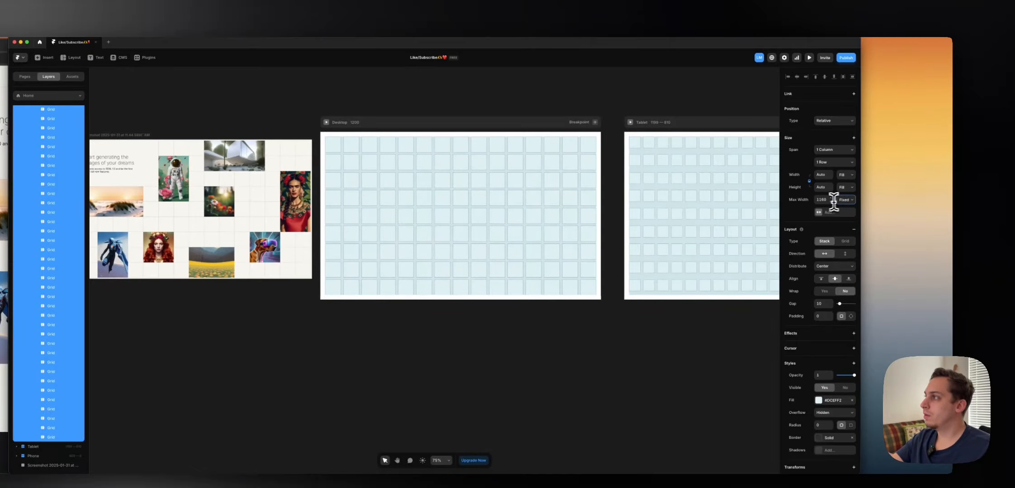
left_click(821, 200)
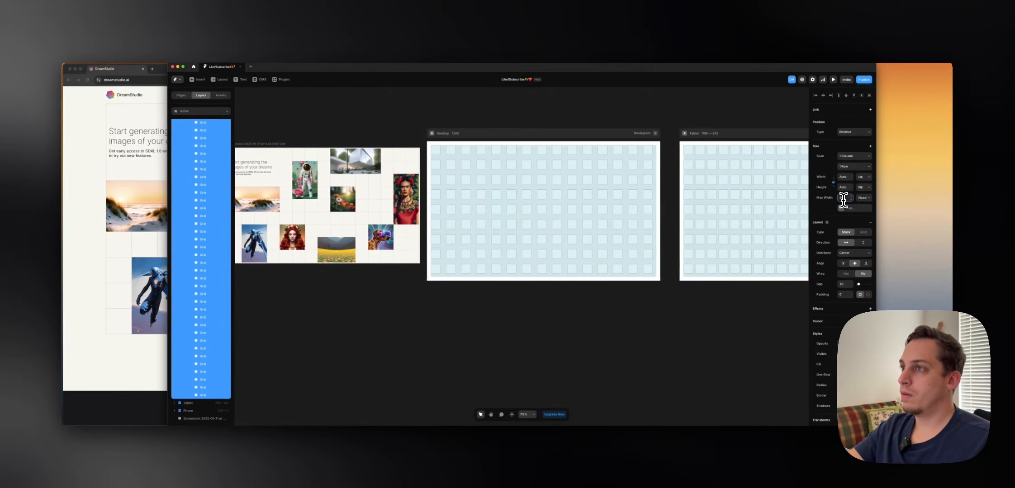
type("80")
key("Return")
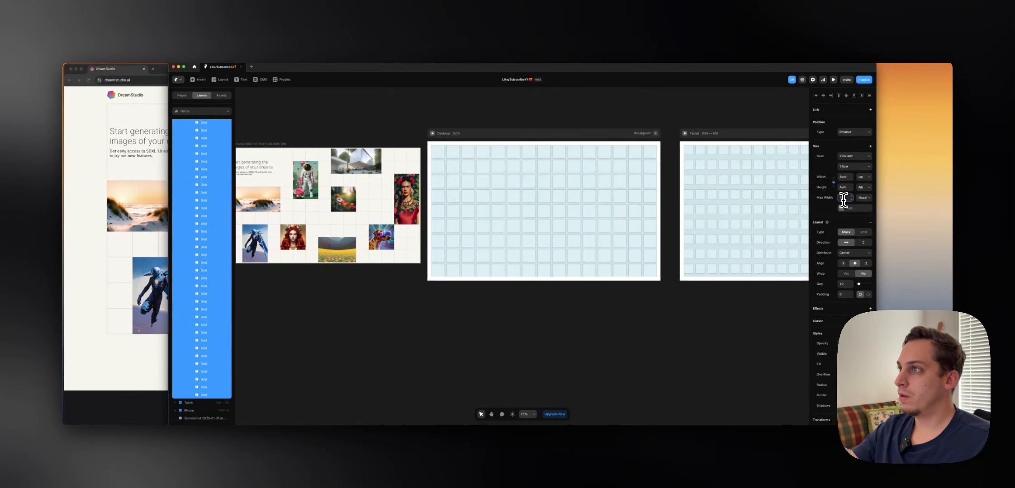
key("shift+Down")
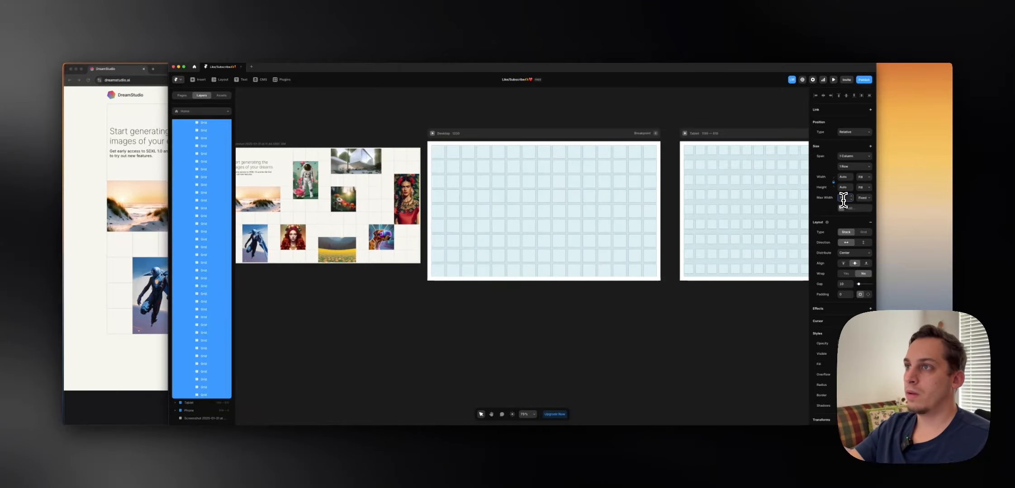
left_click(423, 148)
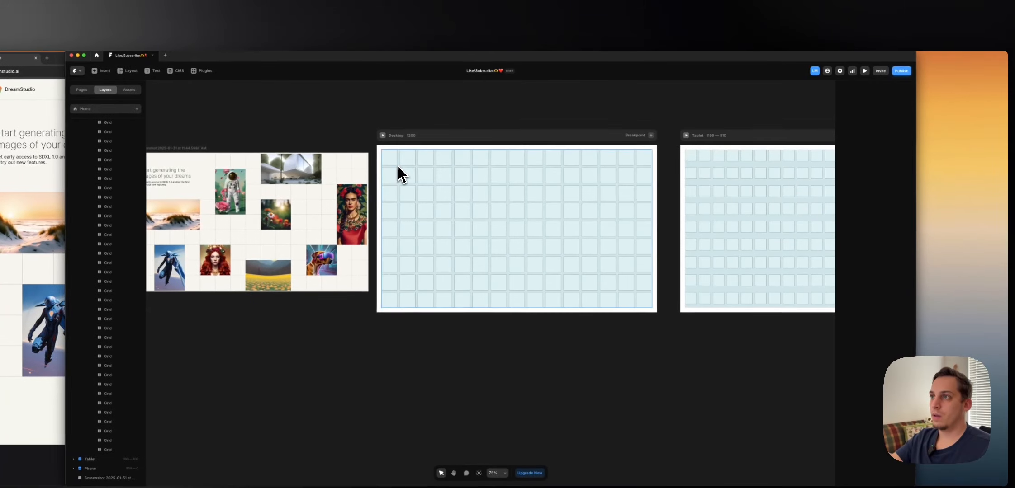
- Try a Fit Content height on the parent Grid frame of the Desktop breakpoint
left_click(398, 166)
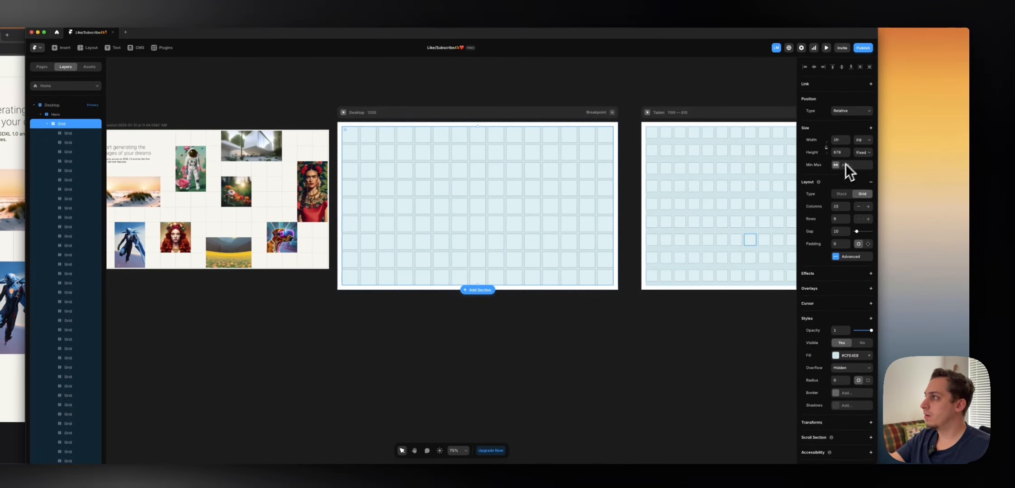
left_click(861, 154)
left_click(861, 174)
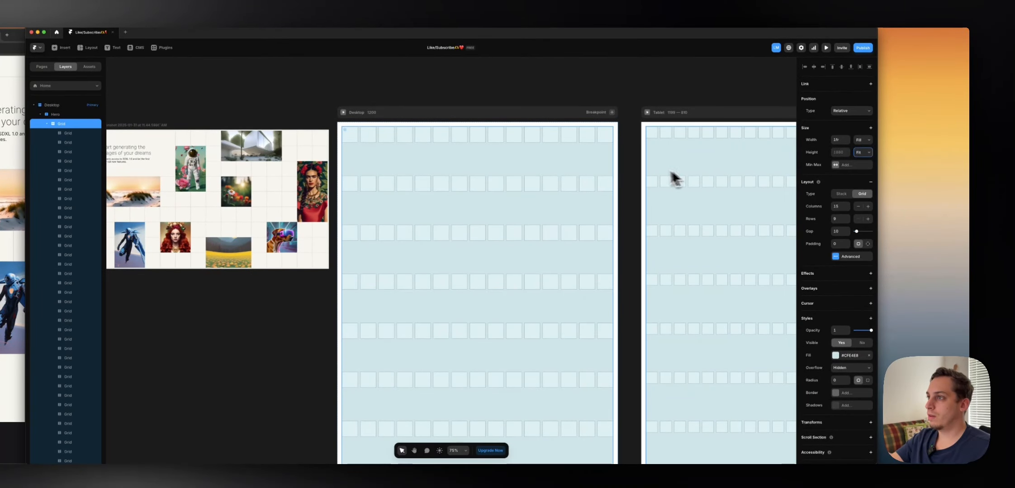
- Undo the height change and remove the max width from all the square cells
key("super+z")
key("super+z")
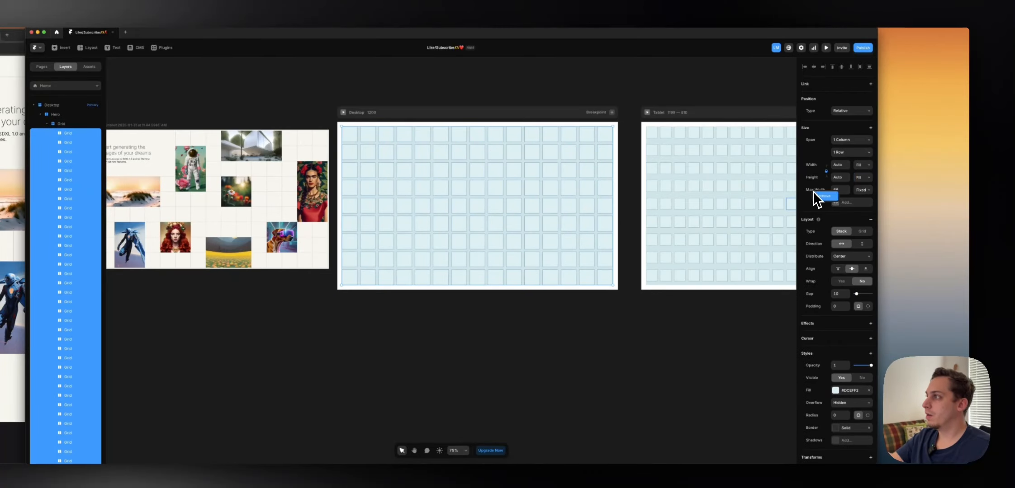
left_click(563, 301)
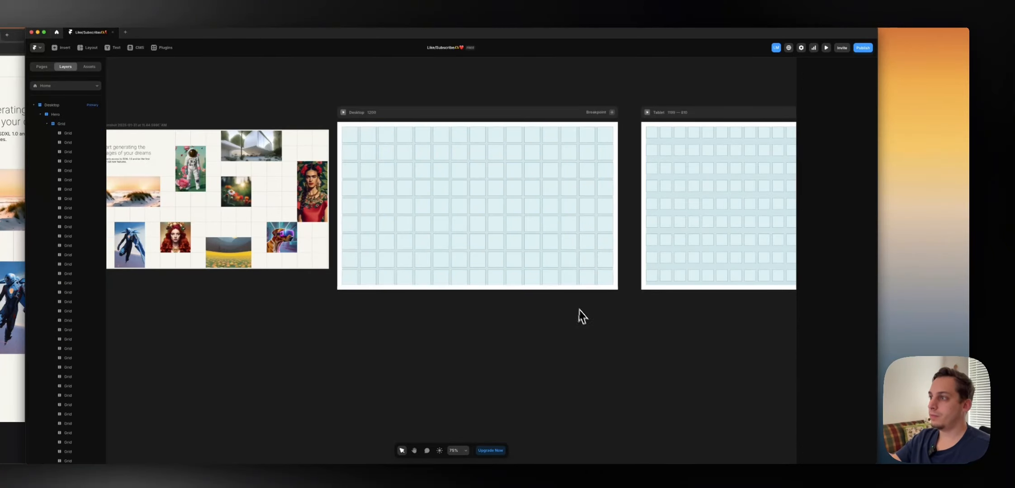
- Remove the parent Grid frame's fill and set its gap to 0
left_click(526, 273)
scroll(849, 297, "down", 1)
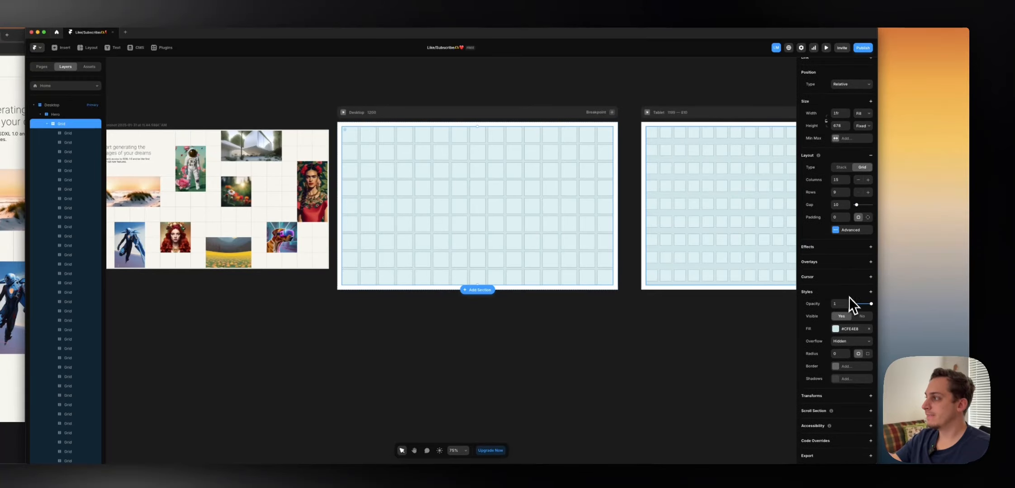
left_click(869, 329)
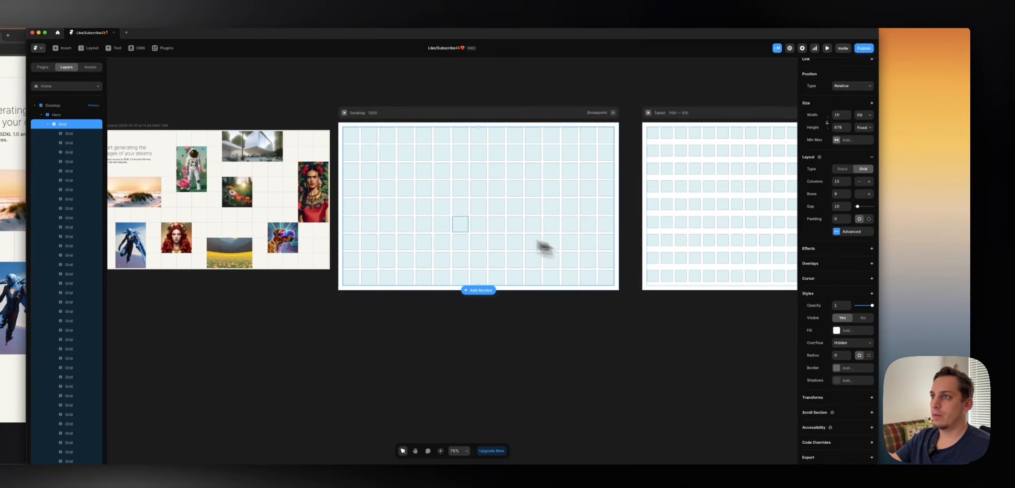
scroll(363, 156, "left", 1)
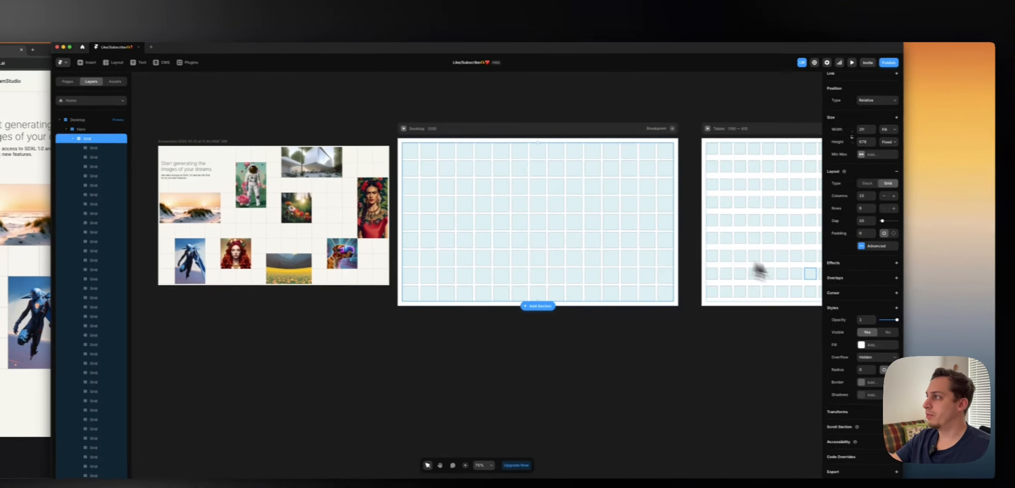
left_click(865, 220)
type("0")
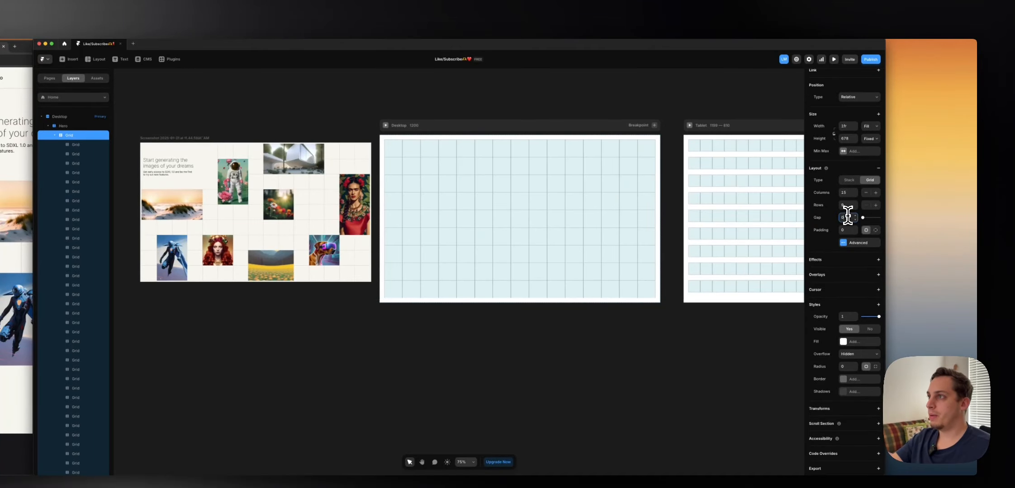
scroll(371, 149, "right", 5)
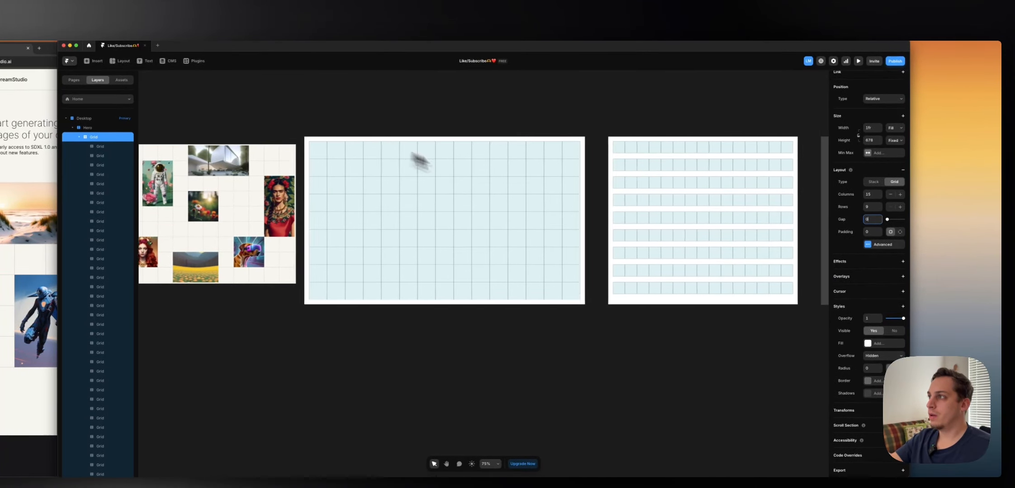
- Shorten the Tablet breakpoint's Grid frame until its rows of cells meet, and try a Fit Content height on it
left_click(607, 213)
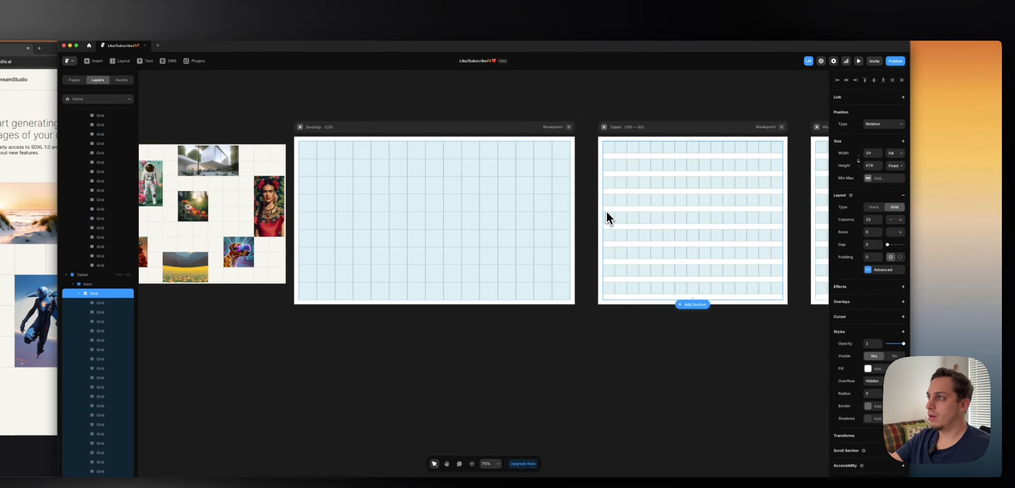
left_click_drag(691, 297, 690, 251)
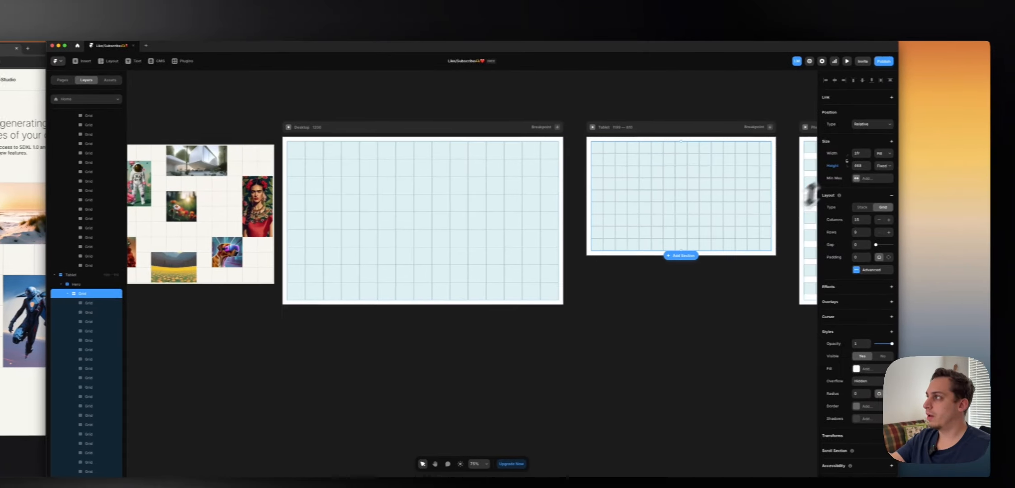
left_click(884, 165)
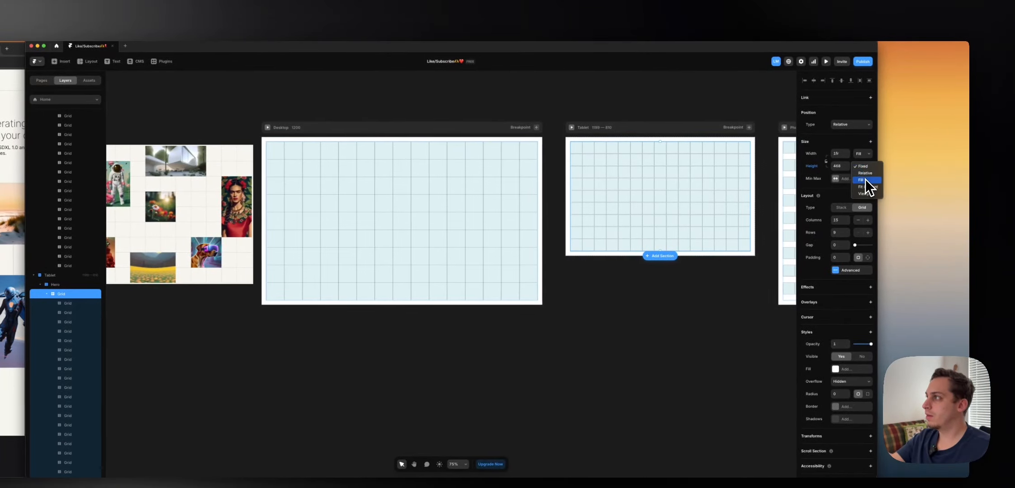
left_click(887, 185)
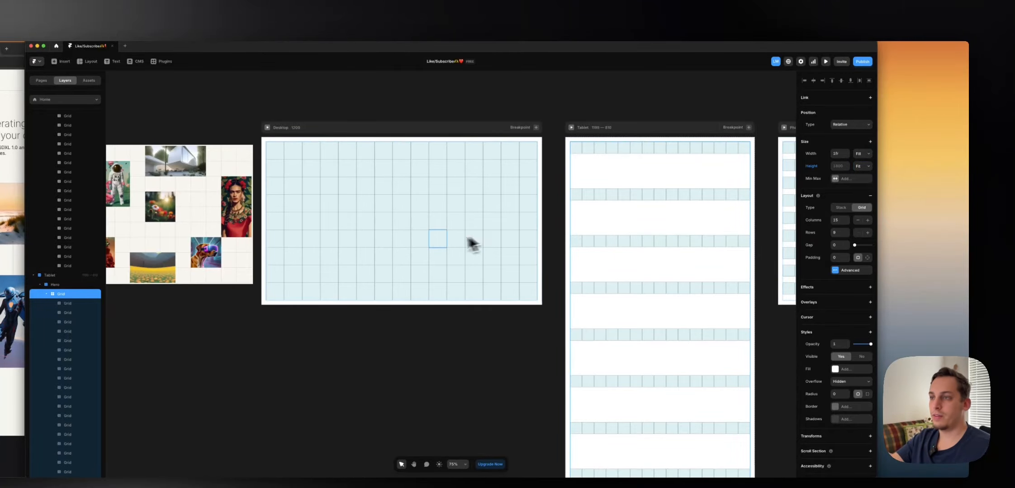
scroll(455, 245, "right", 1)
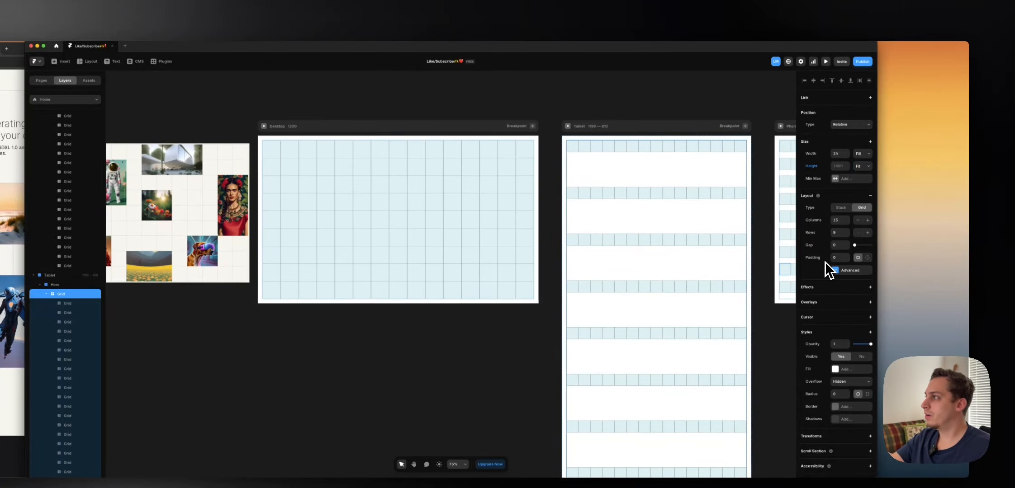
- Try 13 columns on the Tablet Grid frame and return it to 15
left_click(858, 220)
left_click(858, 221)
left_click(868, 220)
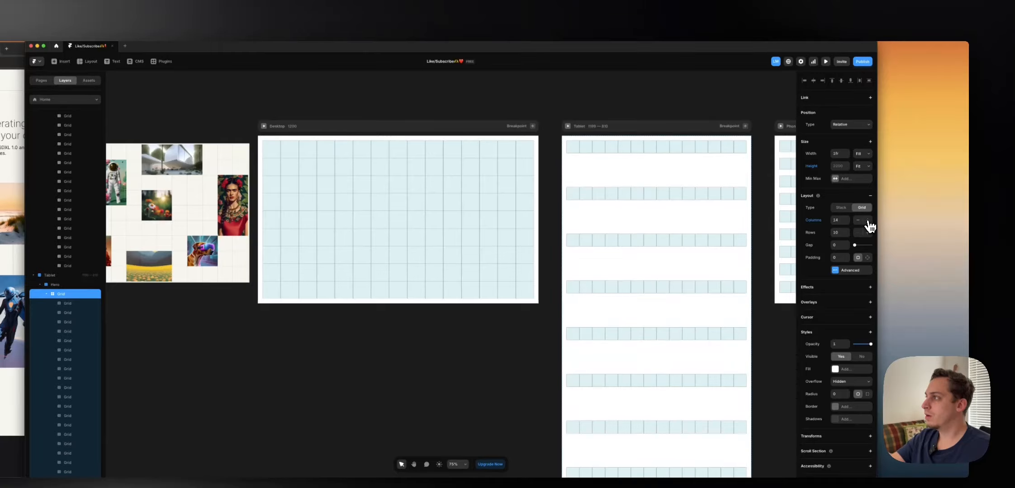
left_click(867, 221)
left_click(838, 232)
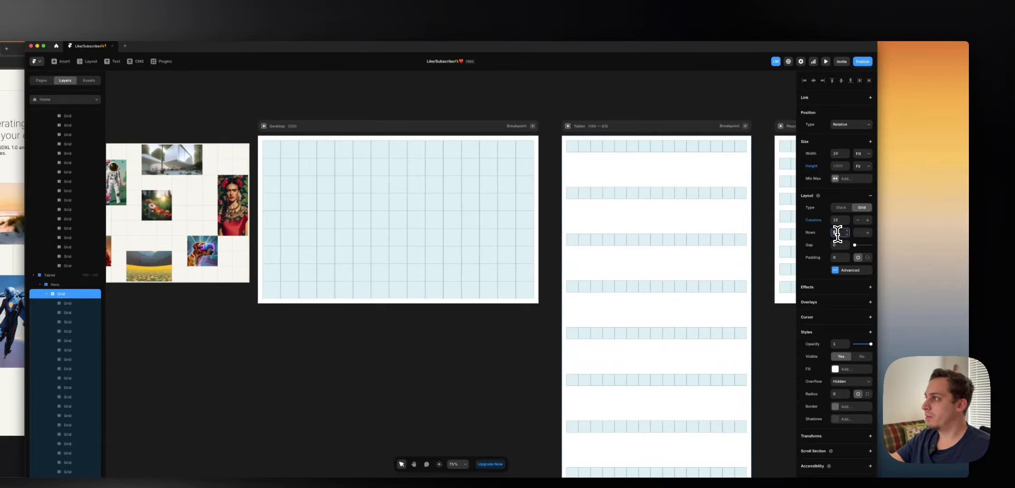
- Reduce the Tablet Grid frame's column count step by step to 3
left_click(858, 220)
left_click(859, 221)
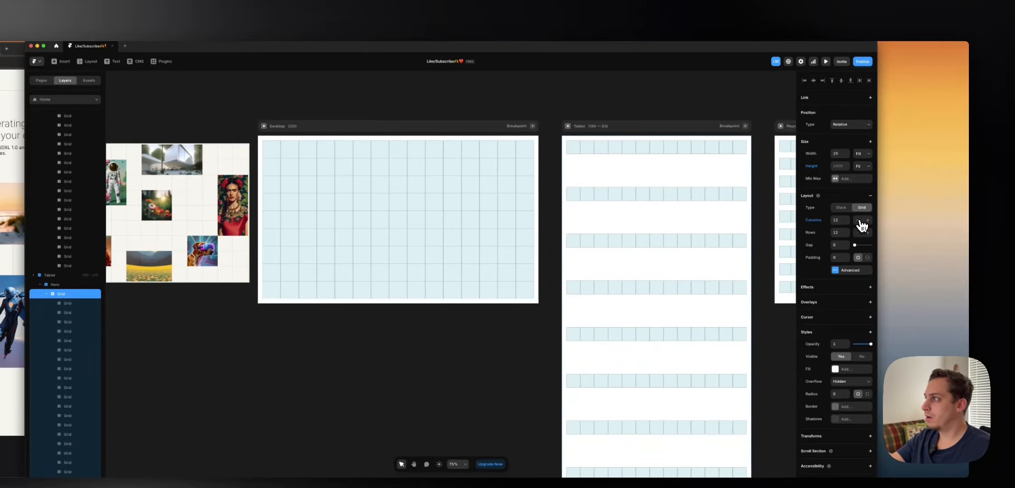
left_click(858, 221)
left_click(858, 221)
left_click(858, 220)
left_click(858, 220)
left_click(858, 221)
left_click(858, 221)
left_click(859, 220)
left_click(858, 221)
left_click(858, 221)
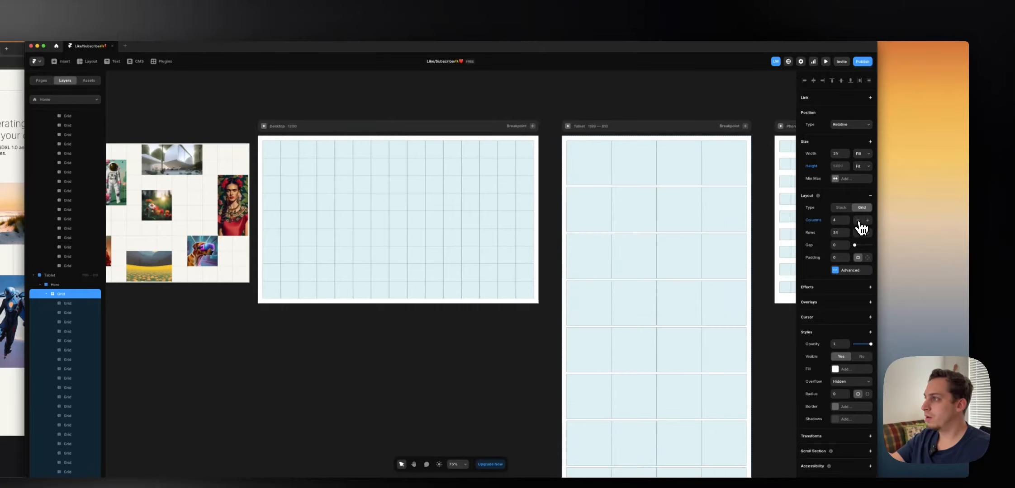
left_click(858, 221)
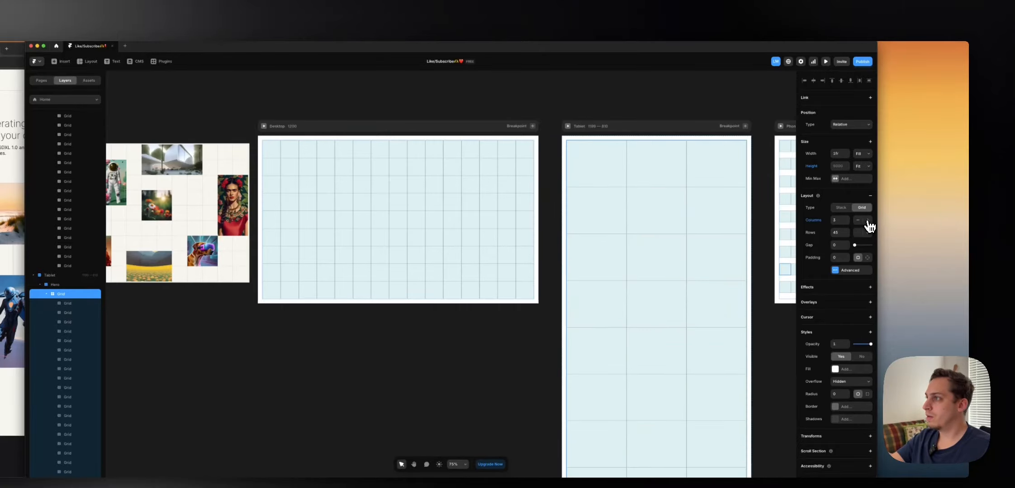
- Raise the Tablet Grid frame's column count to 10
left_click(868, 221)
left_click(868, 221)
left_click(867, 221)
left_click(867, 221)
left_click(867, 221)
left_click(867, 221)
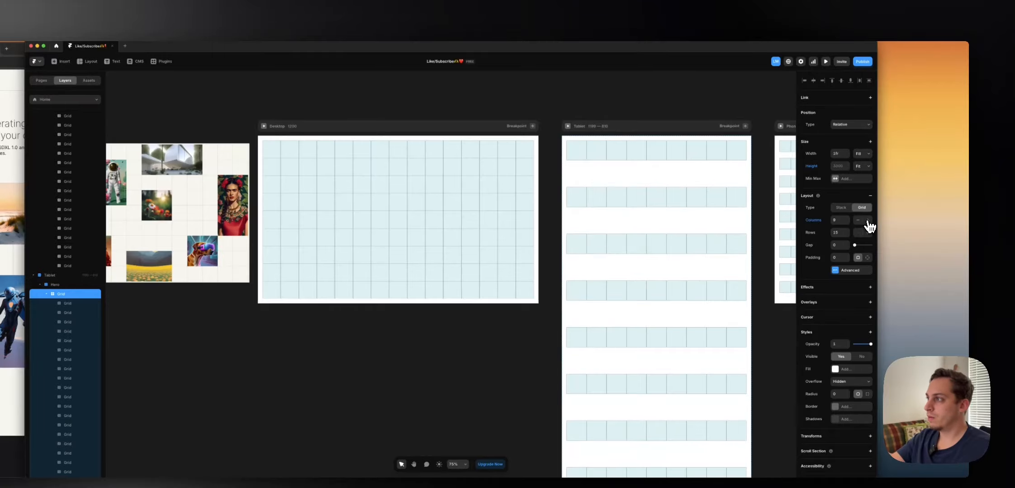
left_click(867, 221)
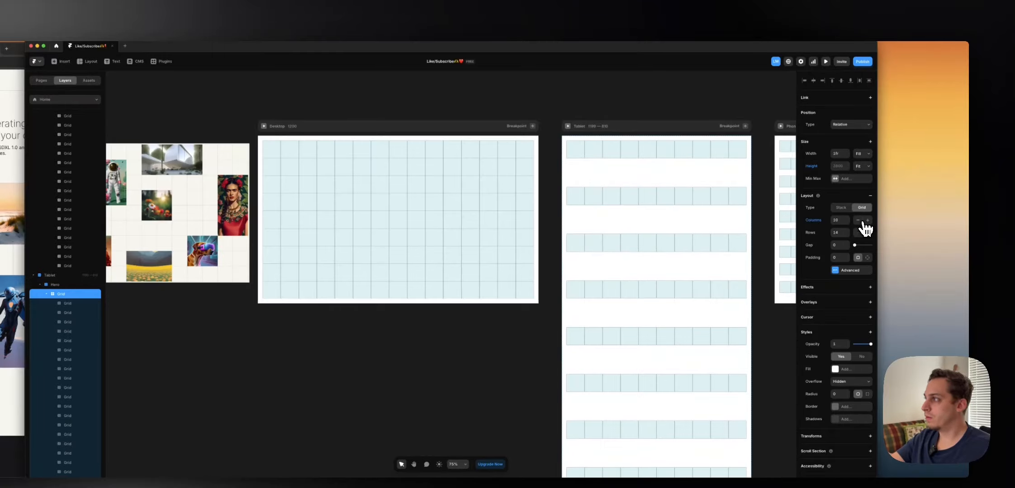
- Try a larger gap and the Stack layout type on the Tablet Grid frame
mouse_move(854, 246)
left_mouse_down()
mouse_move(867, 246)
mouse_move(840, 245)
left_mouse_up()
left_click(840, 209)
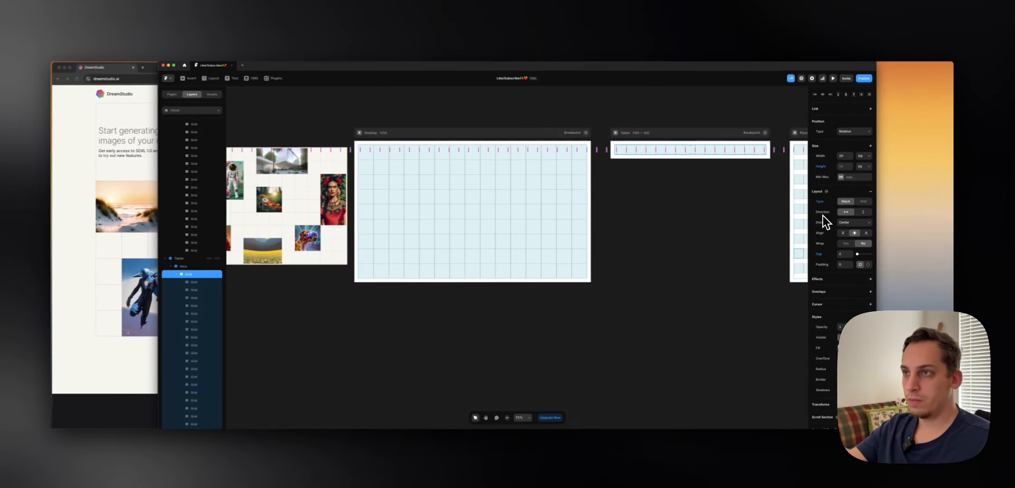
- Undo all the layout type, gap, column and height changes made to the Tablet Grid frame
key("super+z")
key("super+z")
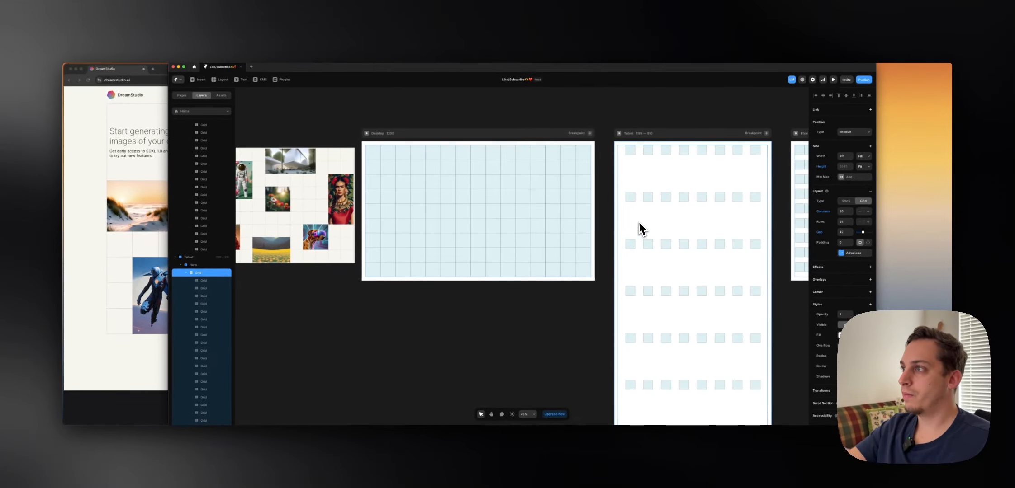
key("super+z")
key("super+z")
key("super+z")
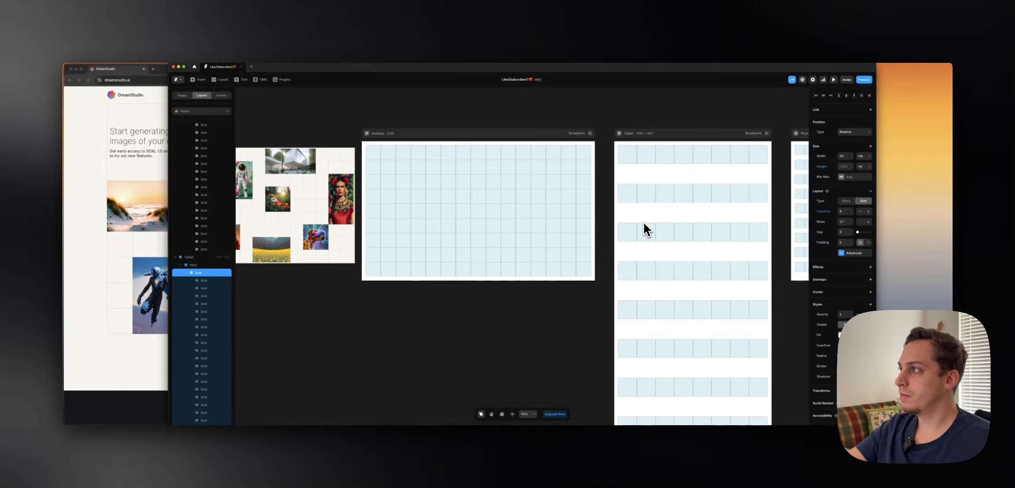
key("super+z")
key("super+z")
key("super+z")
key("super+z")
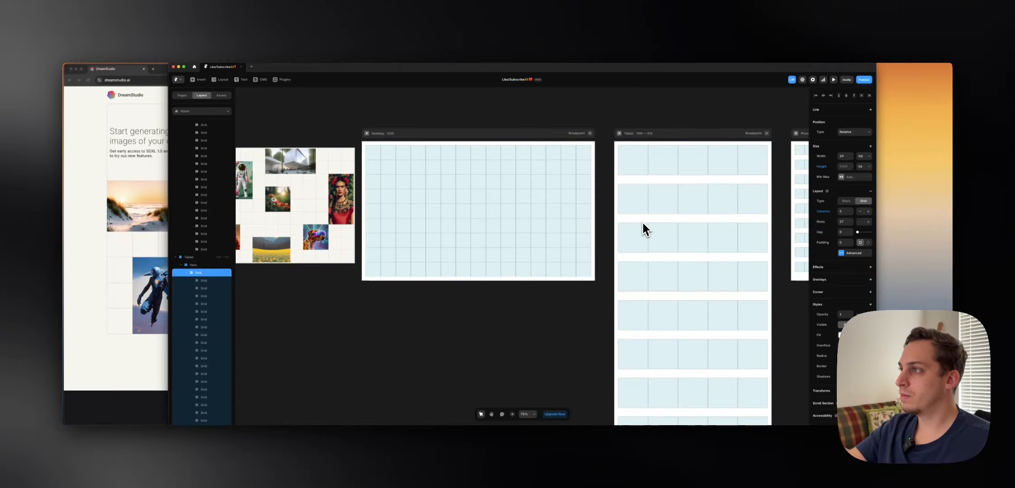
key("super+z")
key("super+z")
key("super+z")
key("super+z")
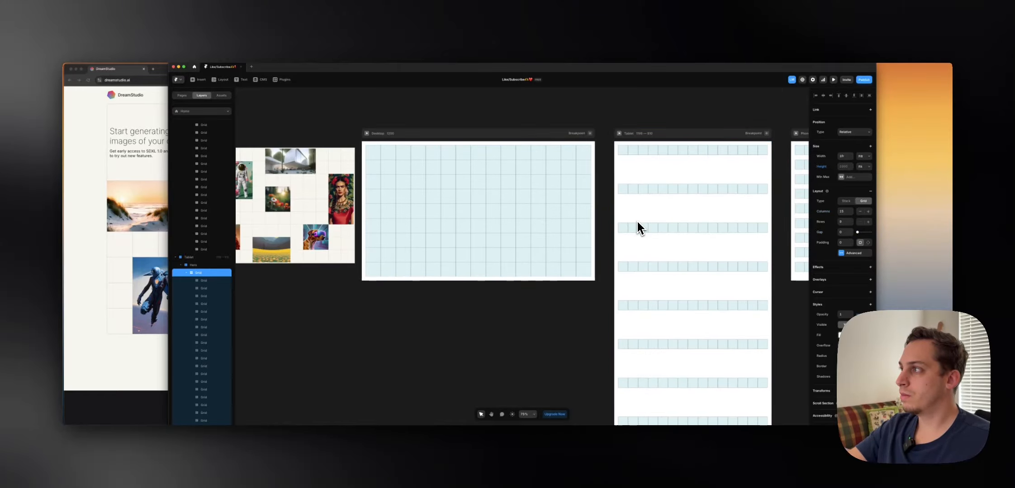
key("super+z")
key("super+z")
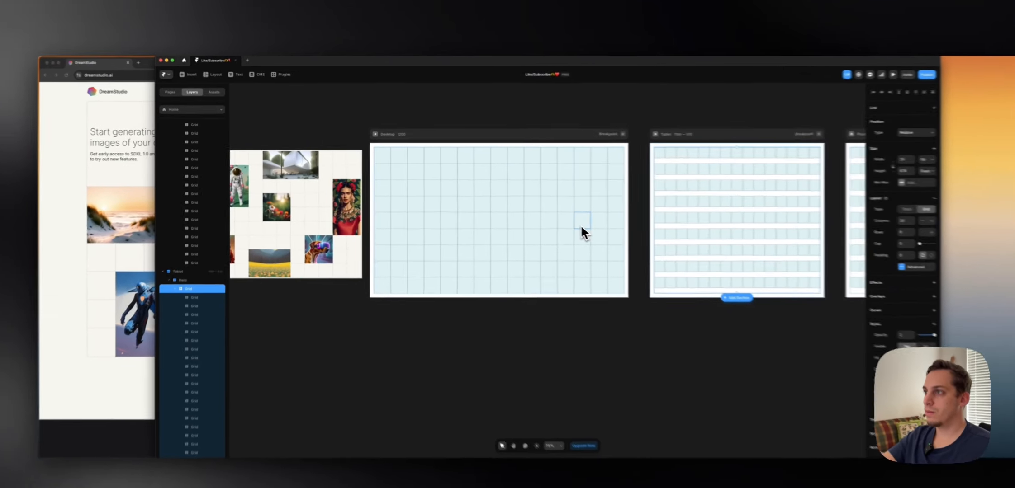
- Remove the fill colour from all the cells inside the Desktop Grid frame
left_click(554, 213)
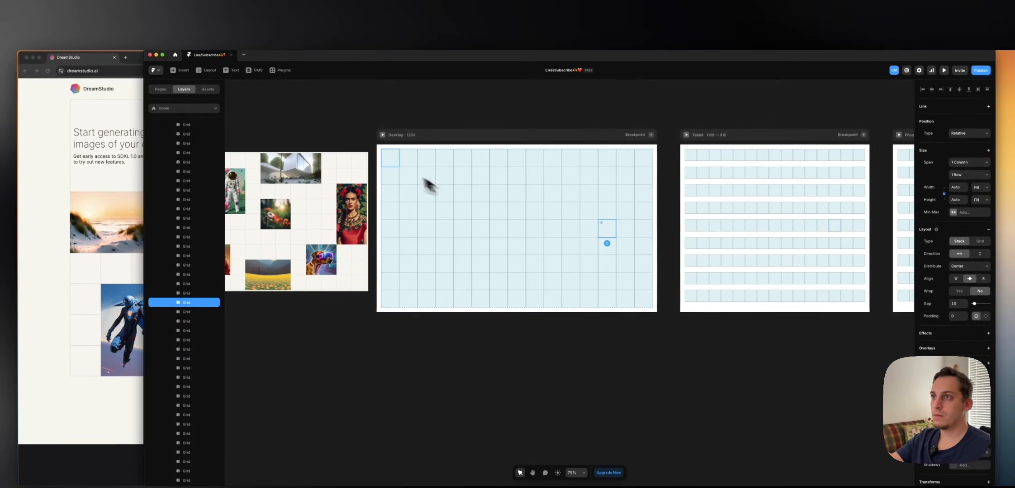
left_click(388, 159)
scroll(251, 190, "left", 3)
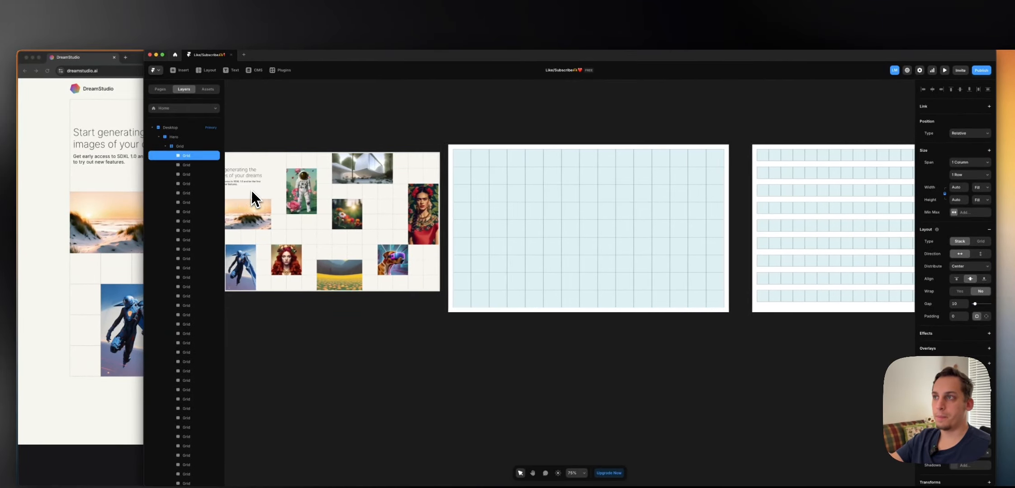
scroll(251, 190, "left", 3)
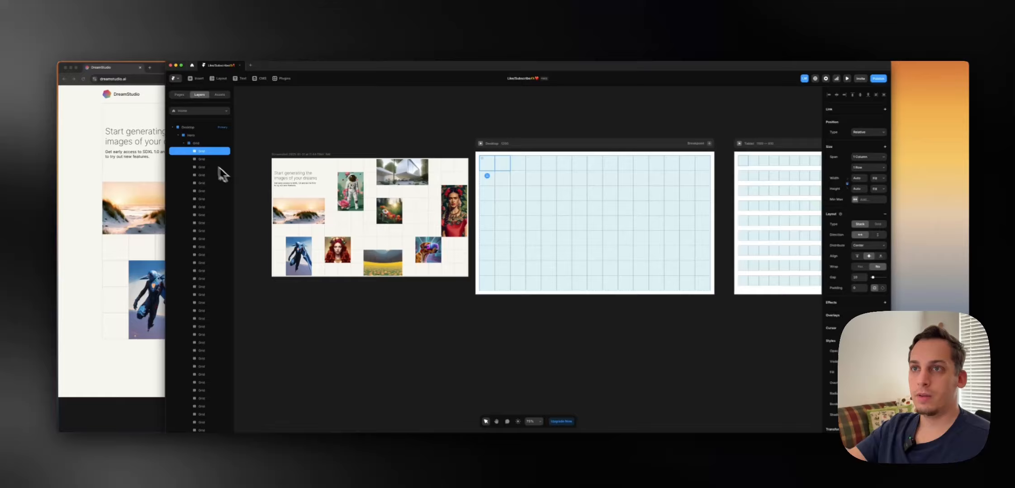
scroll(189, 175, "down", 3)
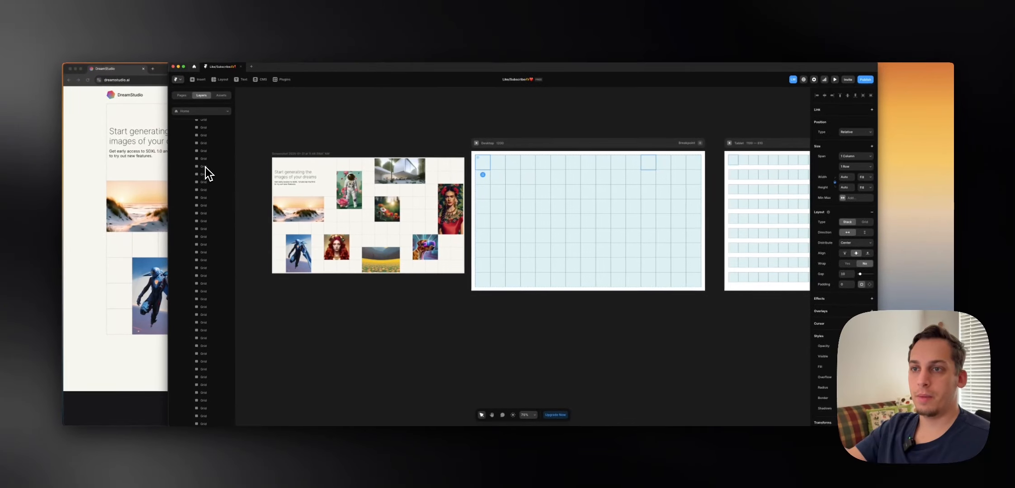
scroll(208, 190, "down", 5)
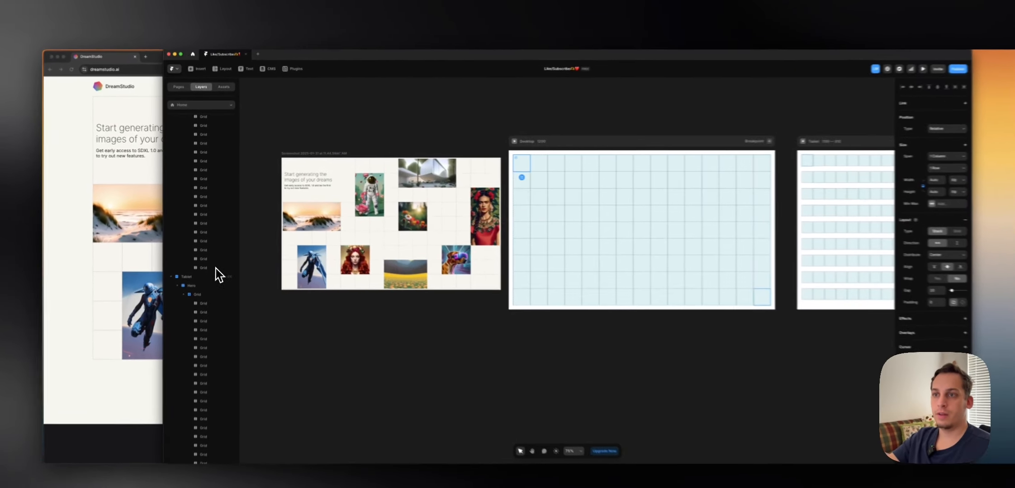
key("super+a")
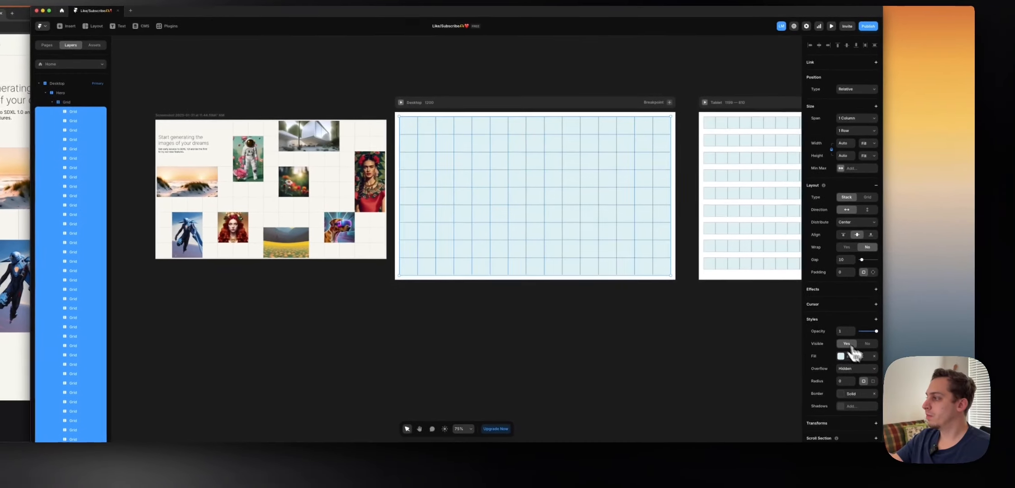
left_click(1003, 395)
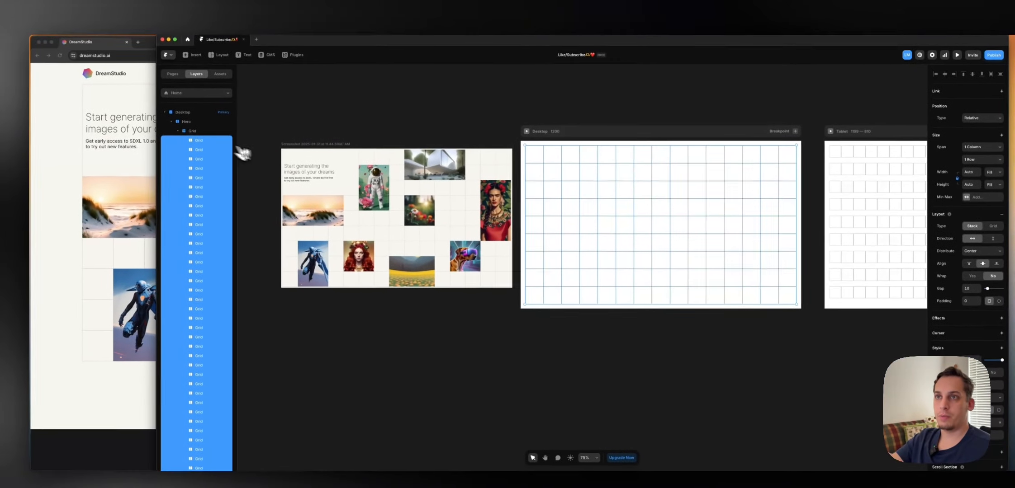
- Add a solid, semi-transparent #222222 border to the Desktop Grid frame and inspect the outer grid lines
left_click(48, 101)
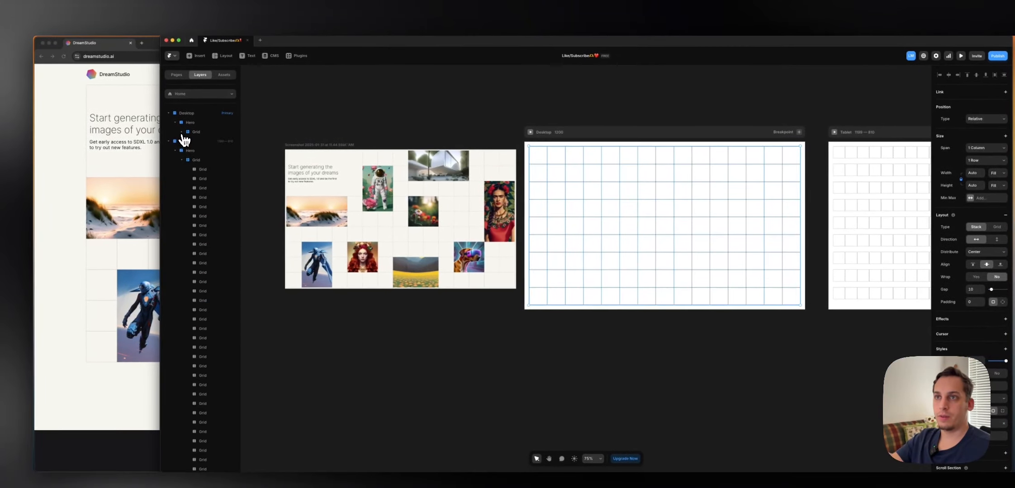
left_click(194, 132)
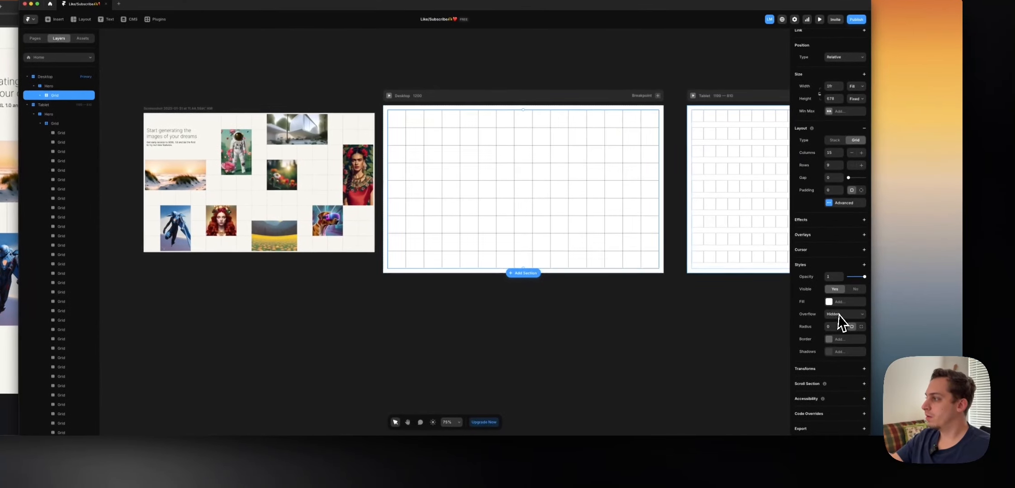
left_click(831, 339)
left_click(754, 356)
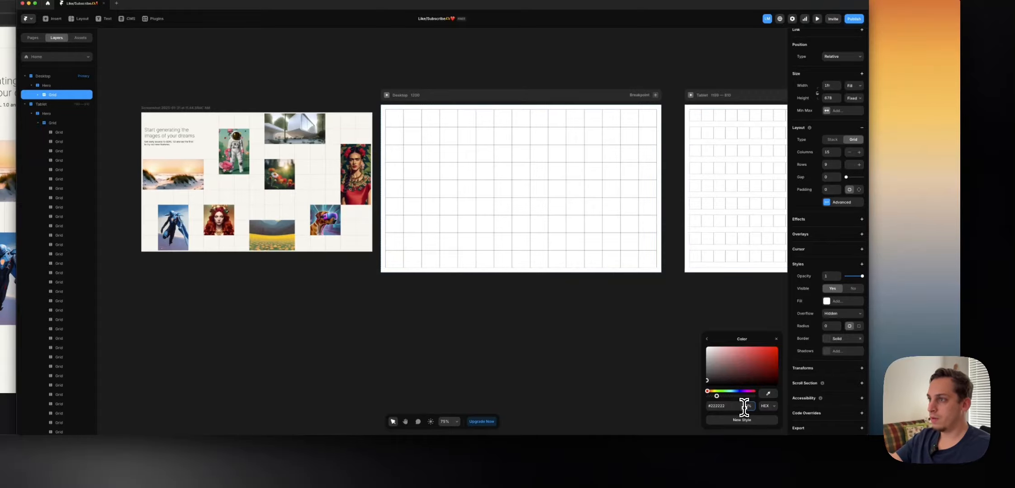
left_click(657, 361)
scroll(661, 276, "up", 3)
scroll(659, 270, "up", 5)
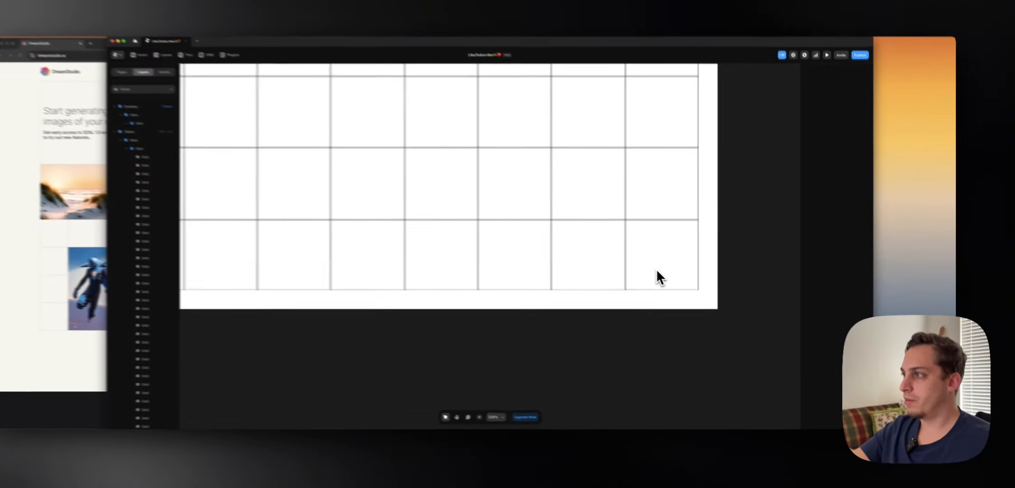
scroll(661, 277, "down", 6)
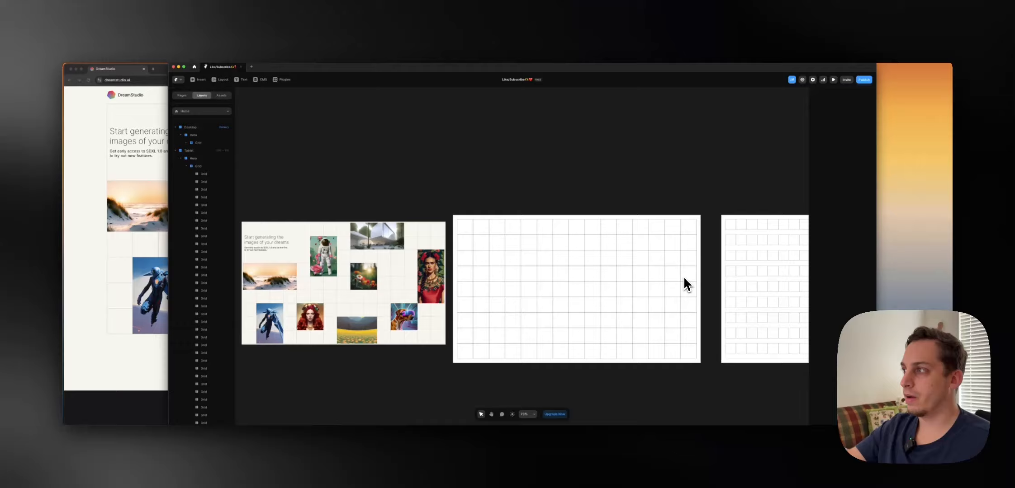
scroll(661, 263, "right", 5)
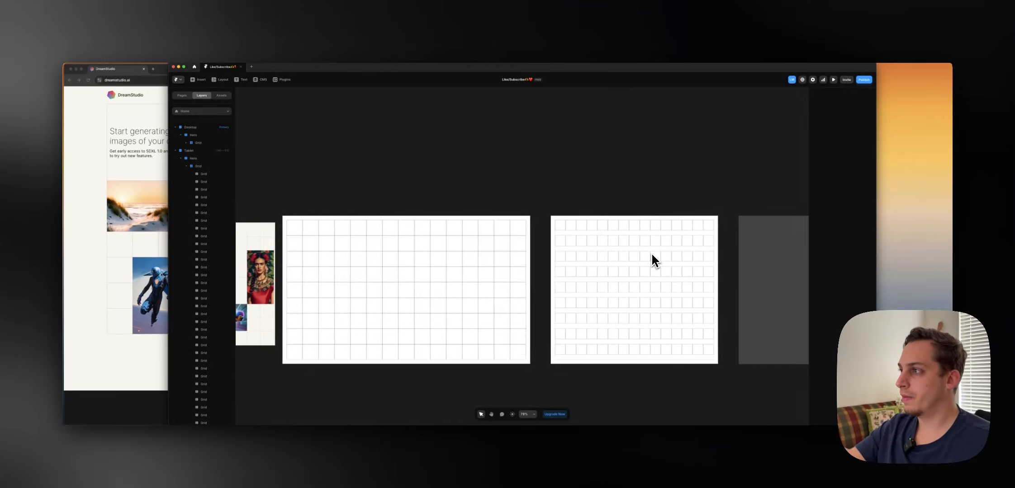
scroll(641, 253, "left", 5)
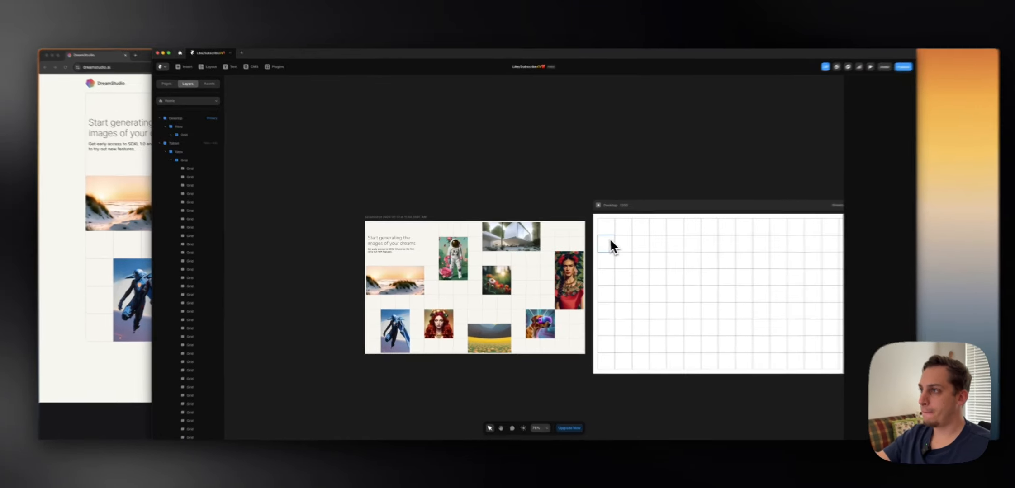
- Try making the first Desktop grid cell span 5 columns and 4 rows for the headline area
left_click(593, 240)
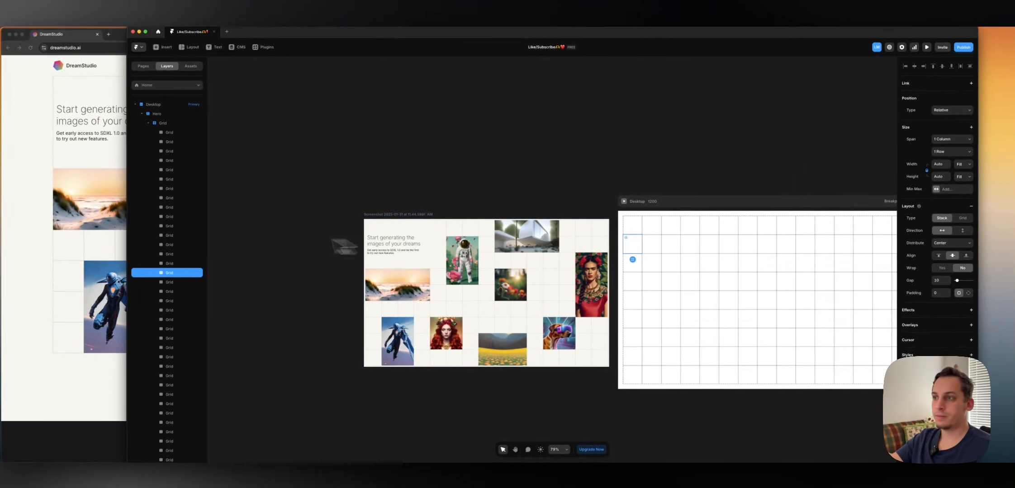
left_click(308, 237)
left_click(634, 251)
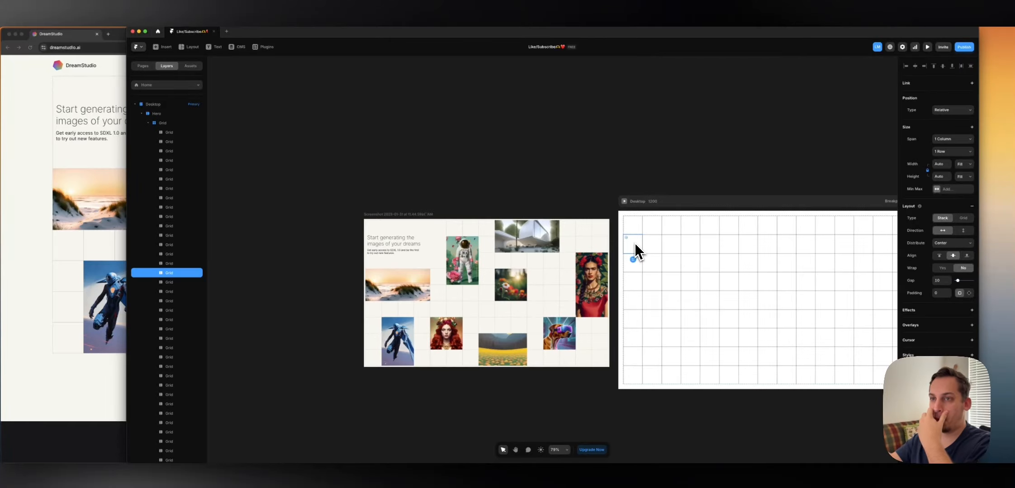
left_click(633, 234)
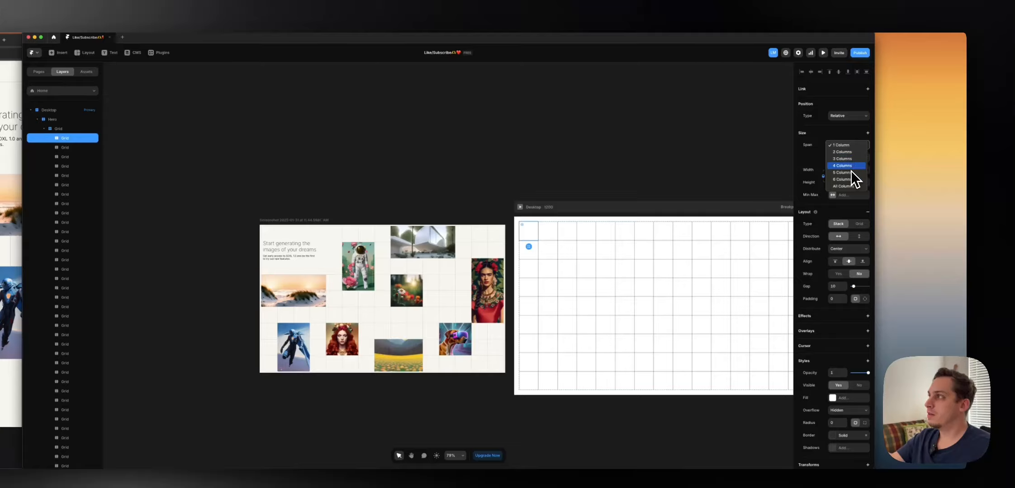
left_click(851, 166)
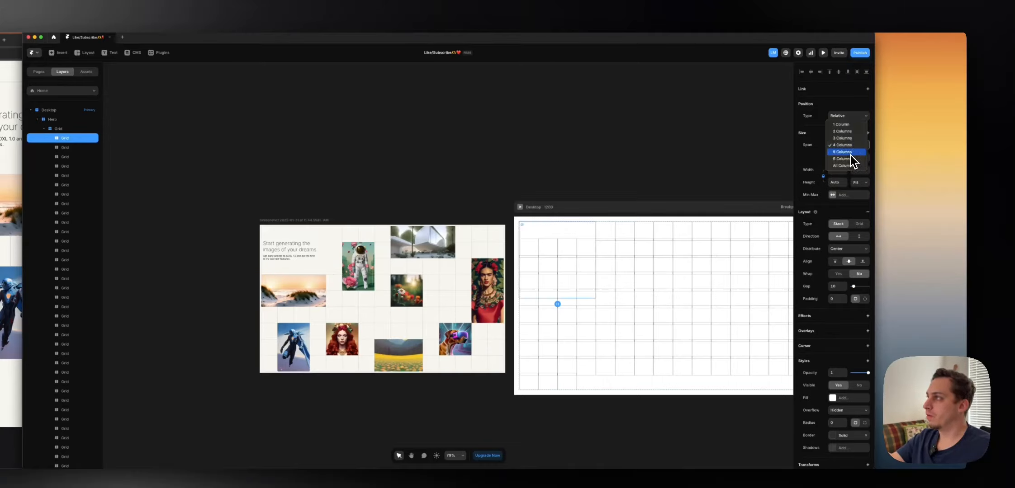
left_click(851, 153)
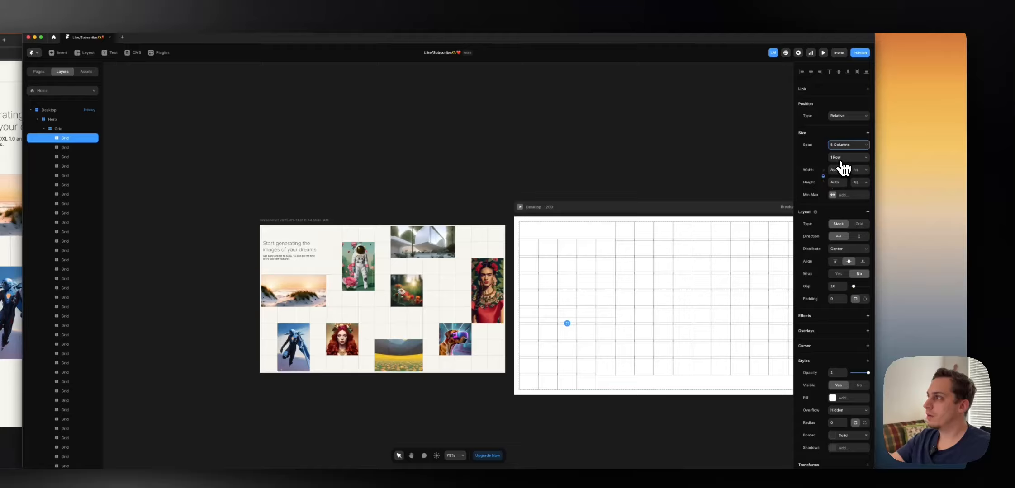
left_click(839, 162)
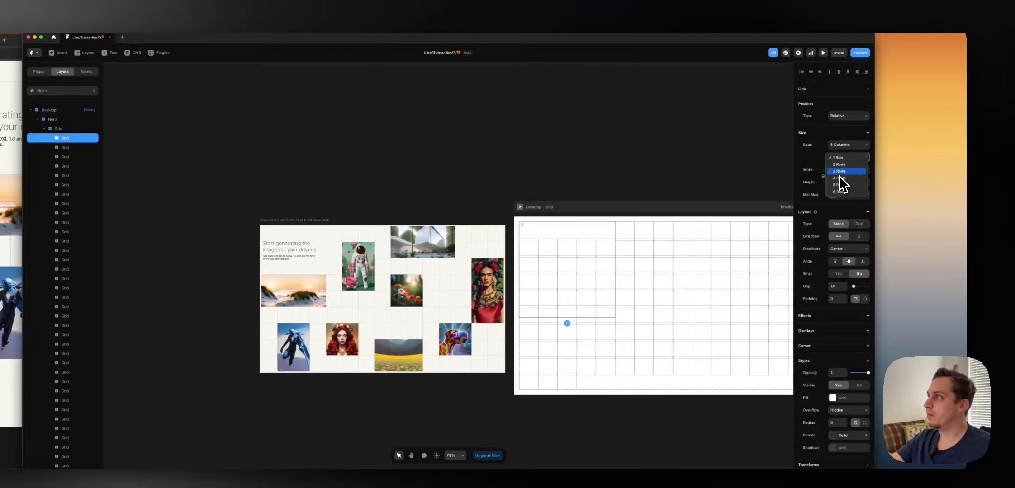
left_click(839, 178)
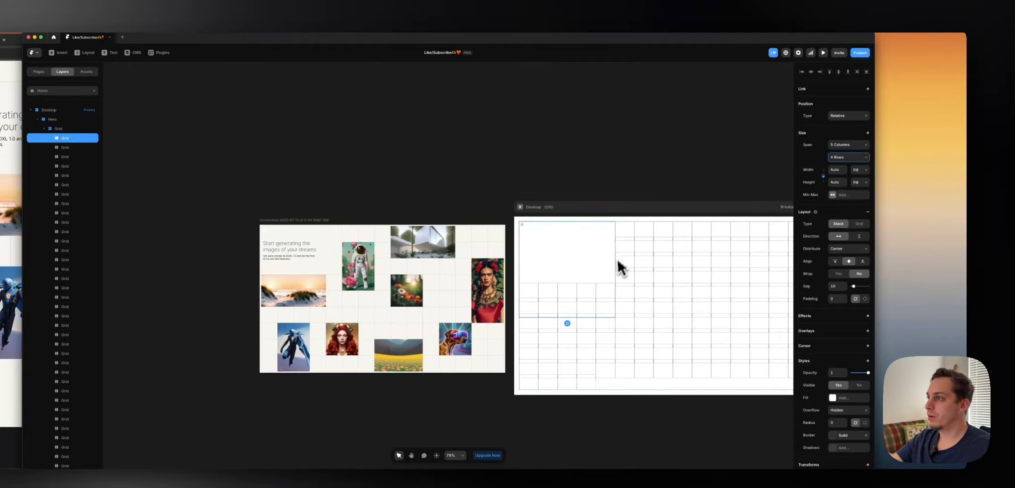
left_click(586, 194)
left_click(590, 240)
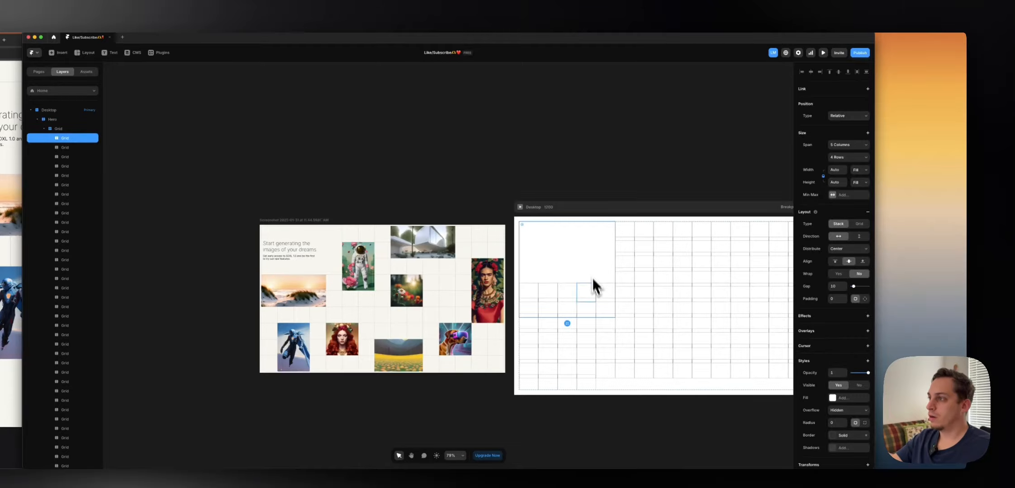
- Undo the column and row span changes on the first Desktop grid cell
left_click(857, 183)
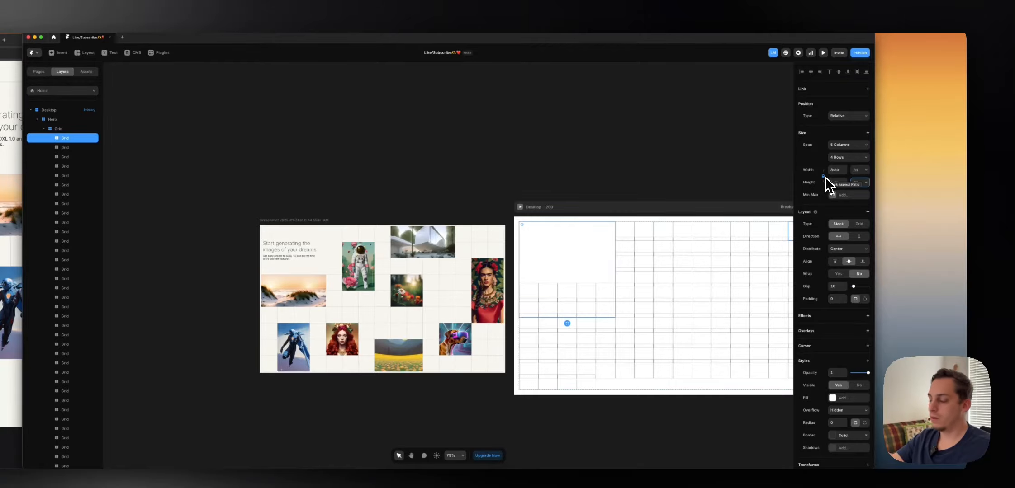
key("super+z")
key("super+z")
key("super+z")
key("super+z")
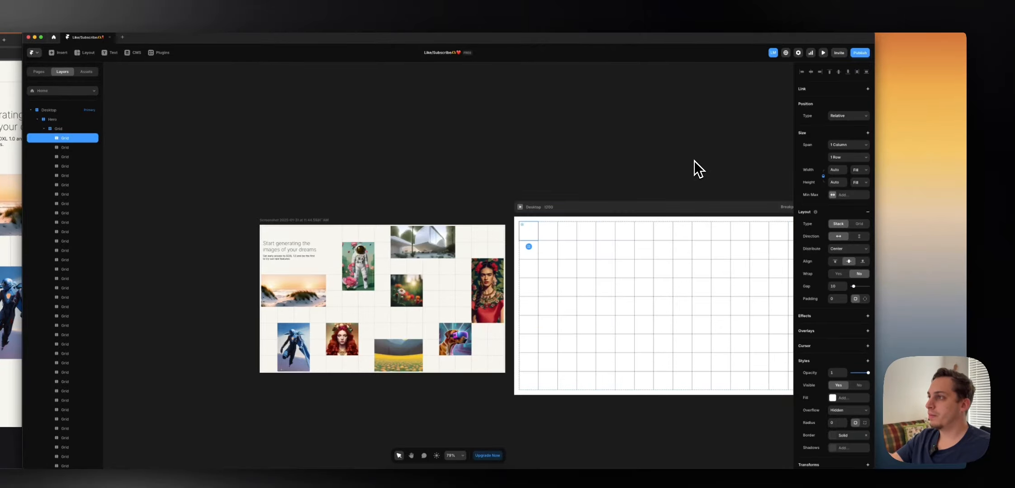
- Undo the earlier border, fill, gap and sizing changes until the filled Desktop grid has its 10 gap back
key("super+z")
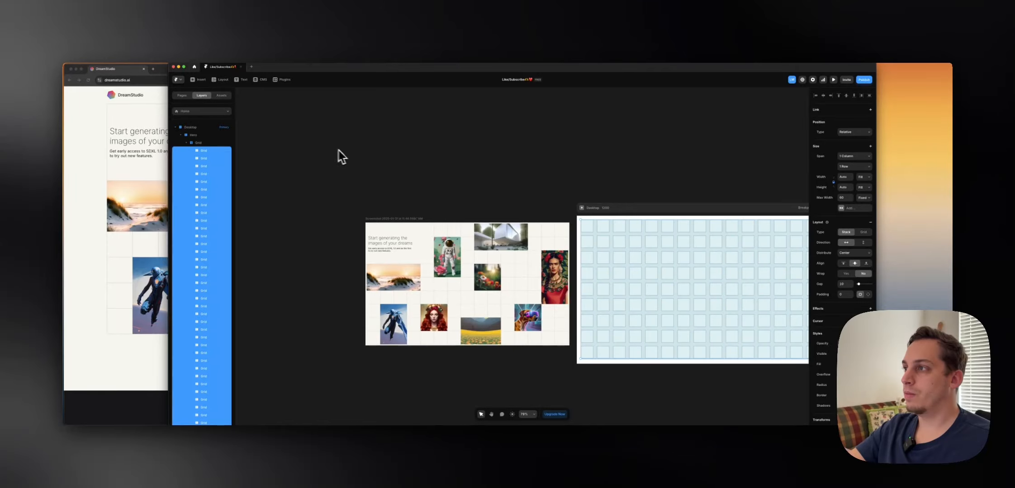
key("super+z")
key("super+z")
key("super+z")
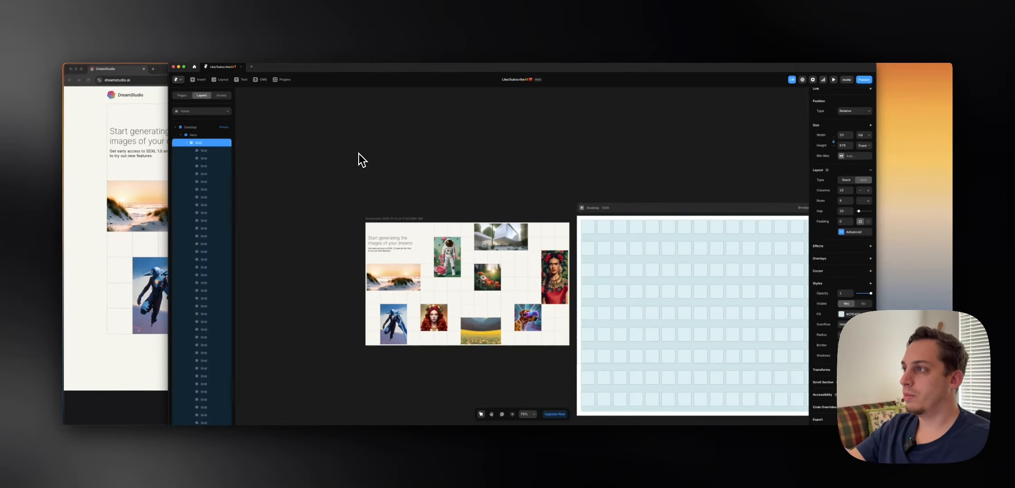
- Unlock the aspect ratio of all the cells inside the Desktop Grid frame
scroll(377, 155, "right", 4)
scroll(377, 155, "down", 2)
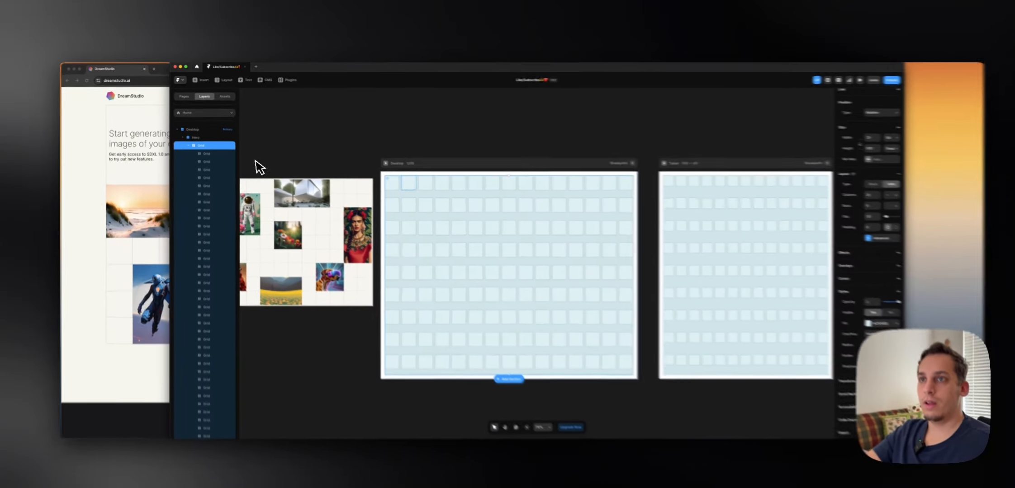
left_click(213, 151)
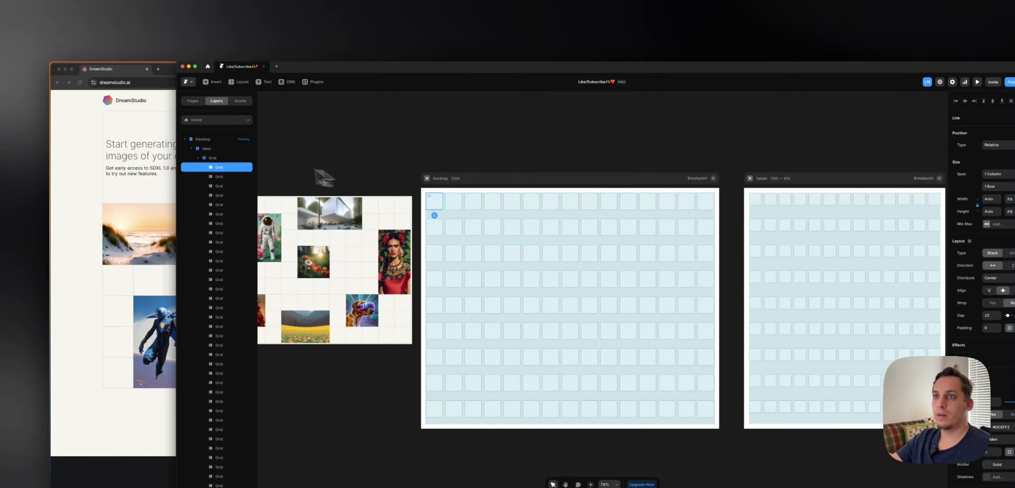
scroll(248, 188, "down", 15)
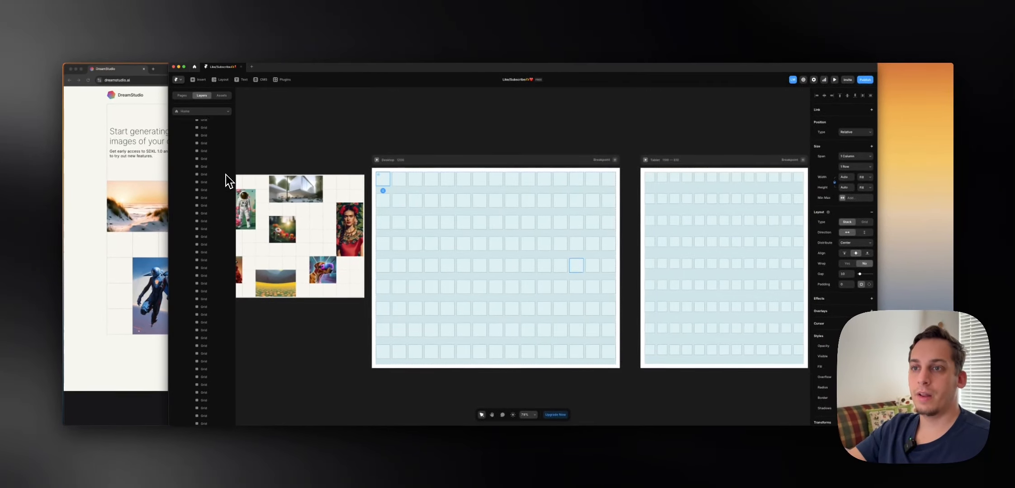
scroll(225, 175, "down", 2)
left_click(207, 264, "shift")
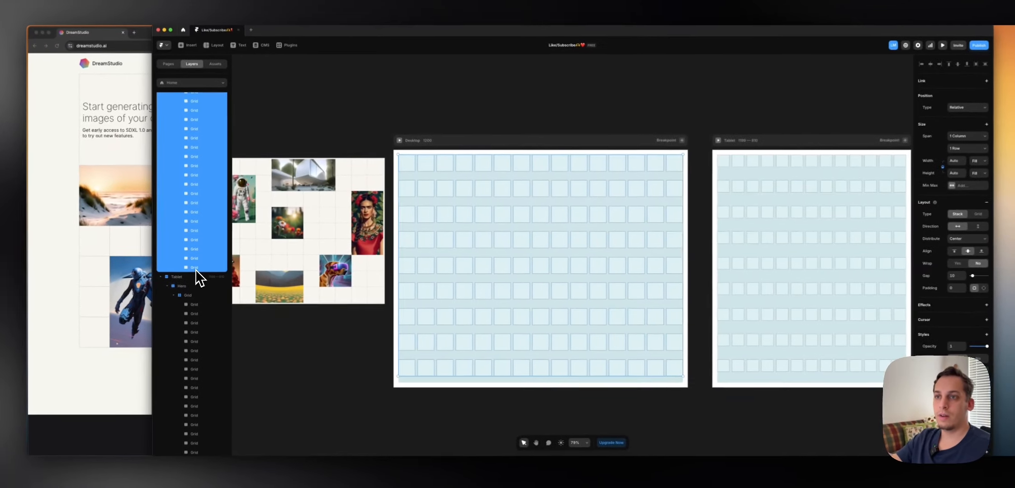
scroll(206, 264, "up", 5)
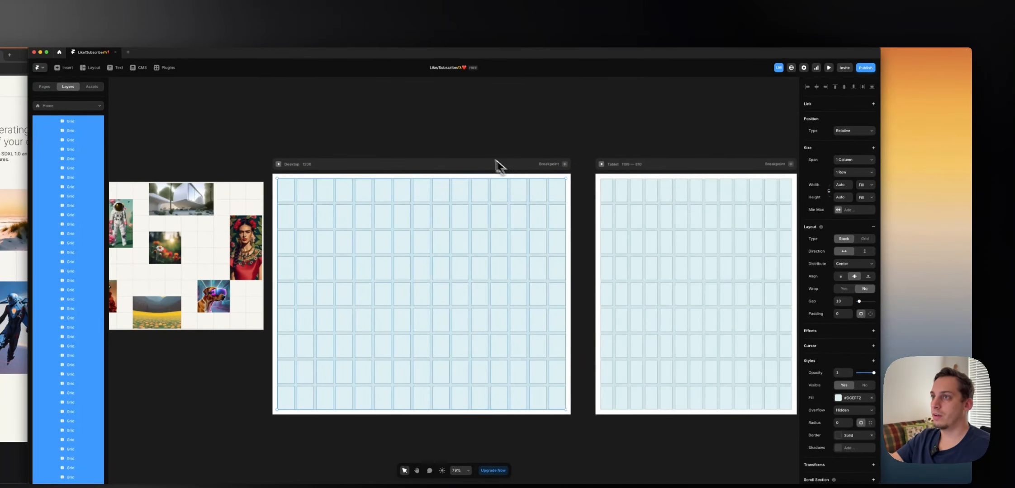
- Set the Desktop Grid frame's height to Fit Content and inspect the resulting cells
left_click(484, 141)
left_click(434, 187)
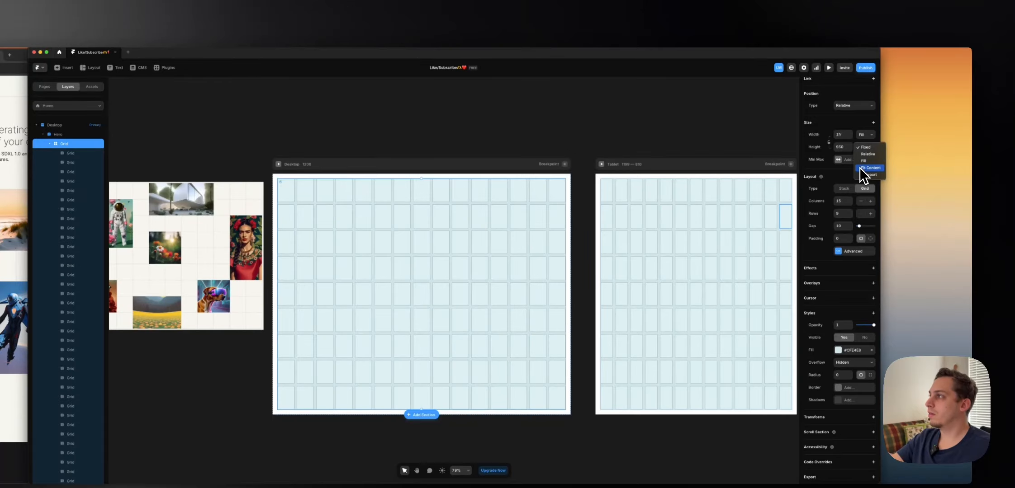
left_click(860, 168)
scroll(496, 201, "down", 10)
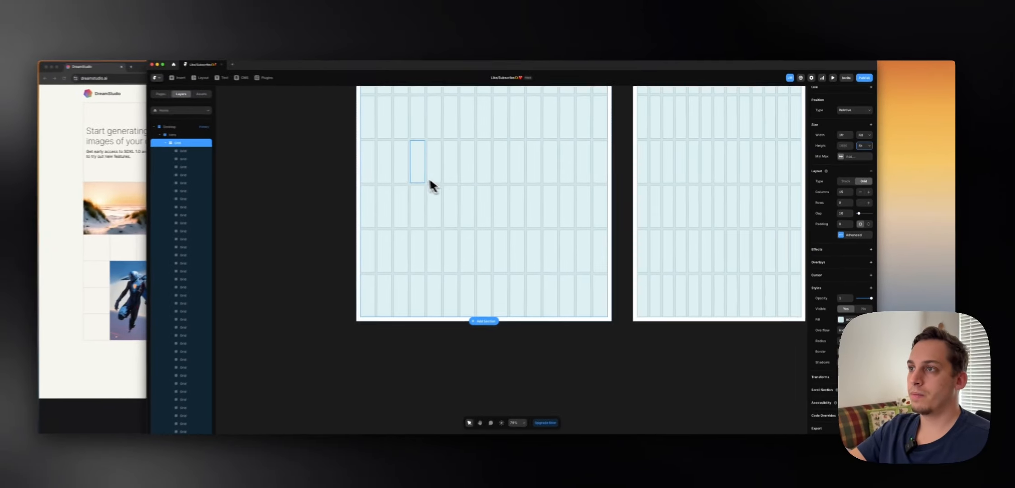
scroll(343, 182, "up", 7)
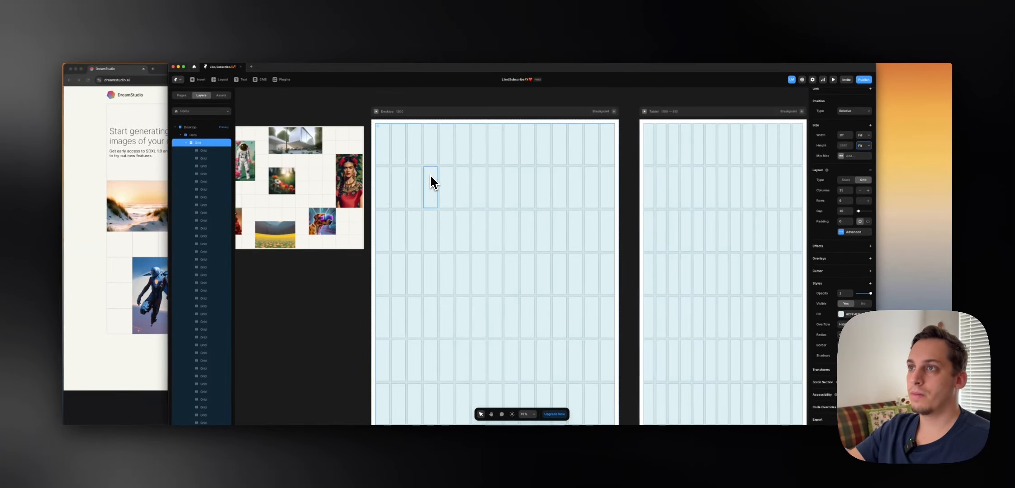
scroll(402, 169, "down", 5)
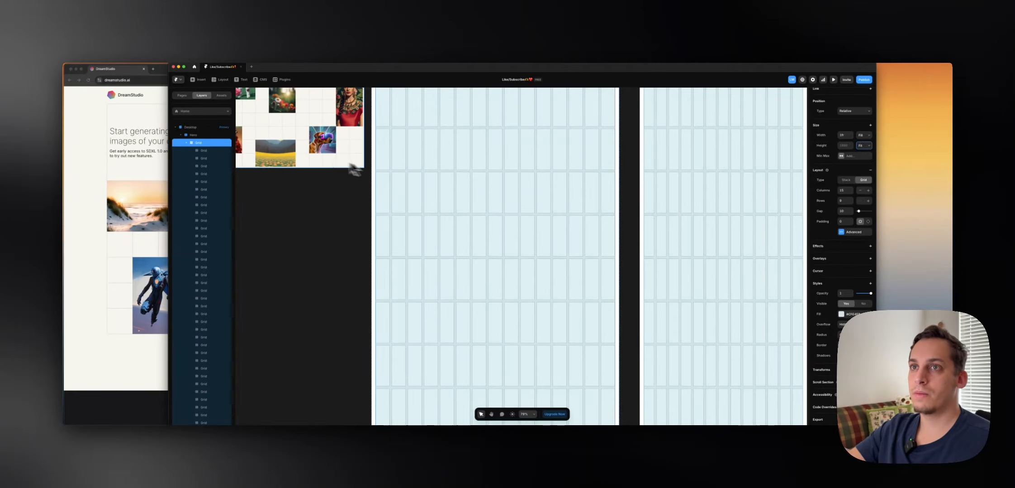
- Switch the Desktop Grid frame's height to Fixed and shorten the frame to about 930 px
left_click(186, 143)
scroll(355, 171, "up", 2)
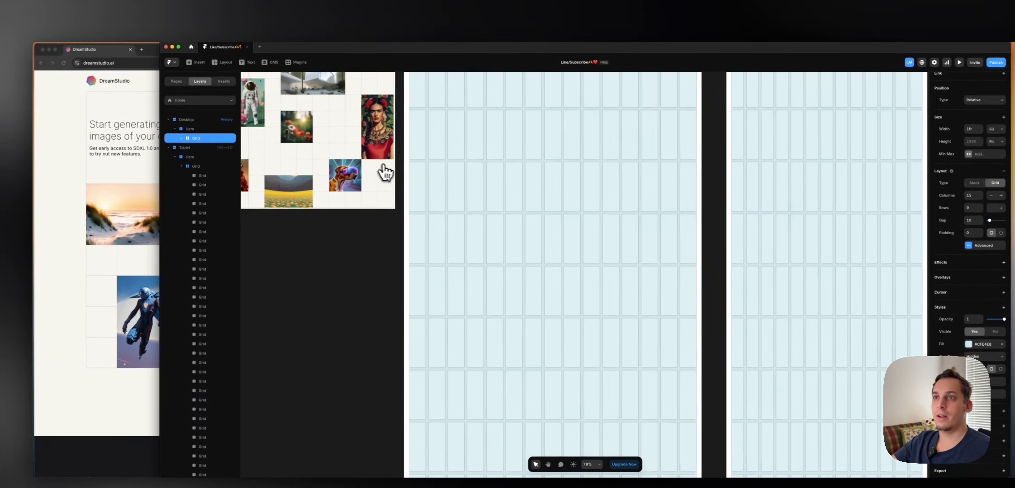
scroll(385, 171, "down", 6)
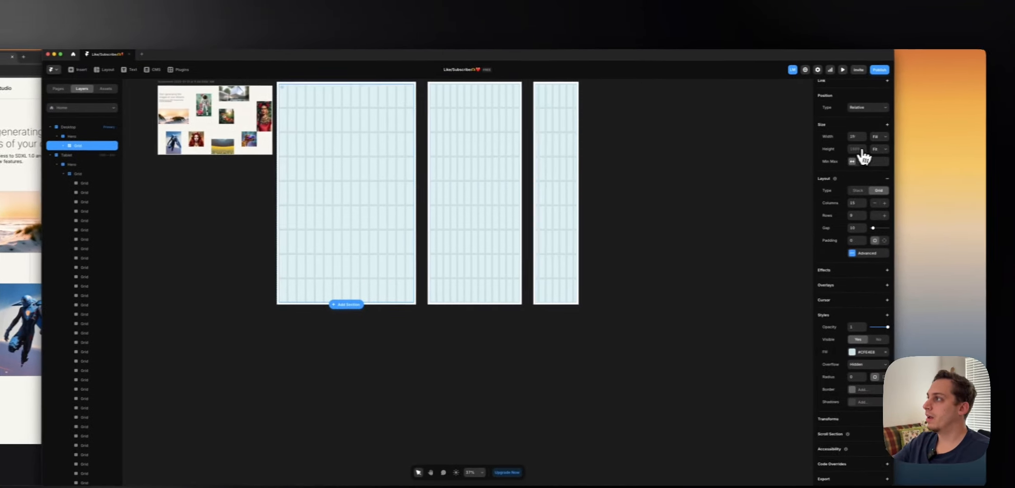
left_click(995, 141)
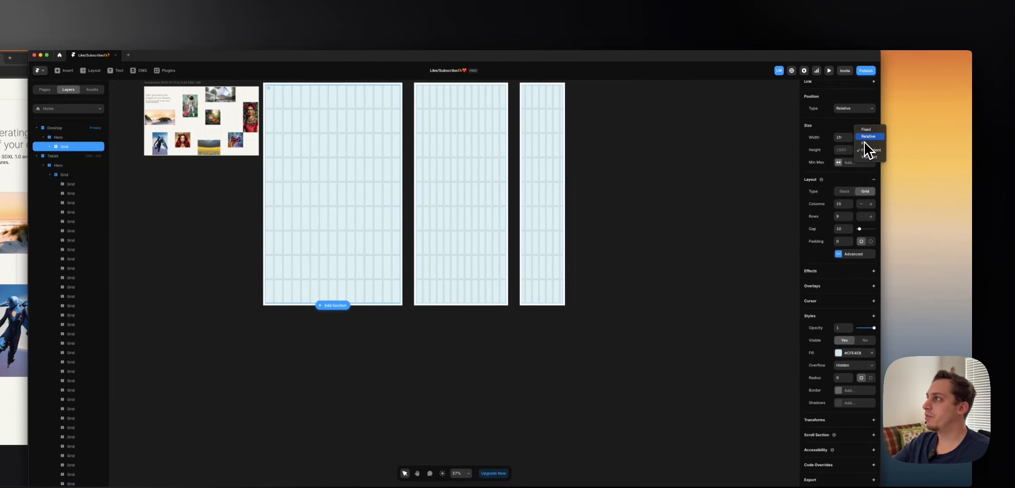
left_click(865, 130)
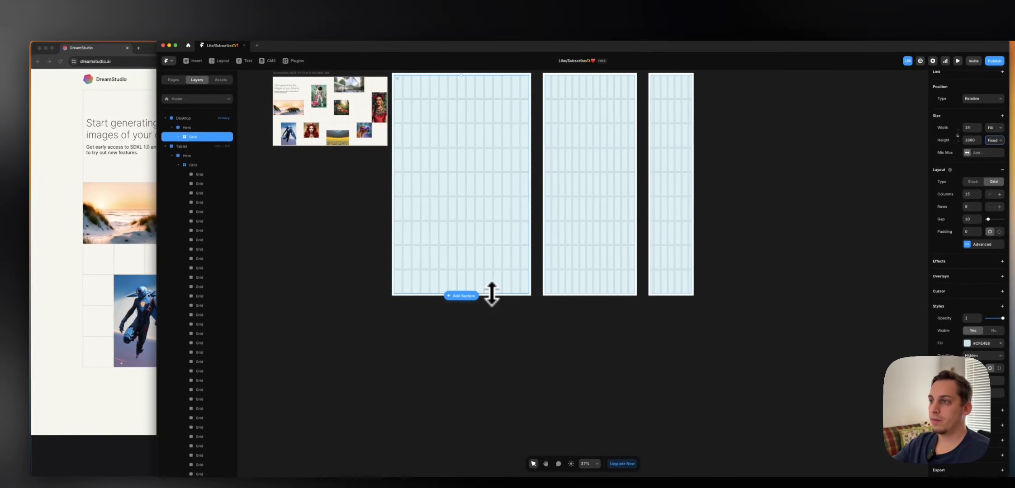
left_click_drag(492, 295, 495, 179)
key("super+z")
key("super+z")
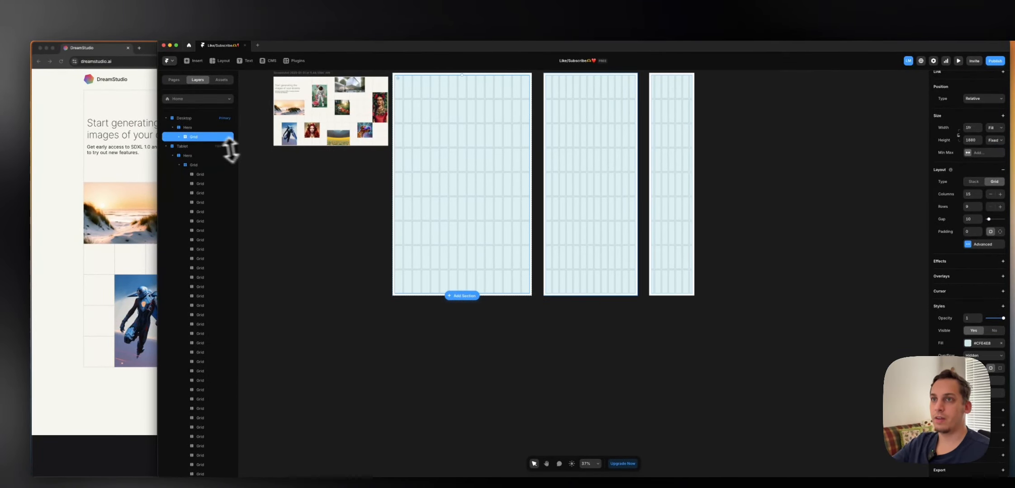
left_click(180, 138)
key("super+shift+z")
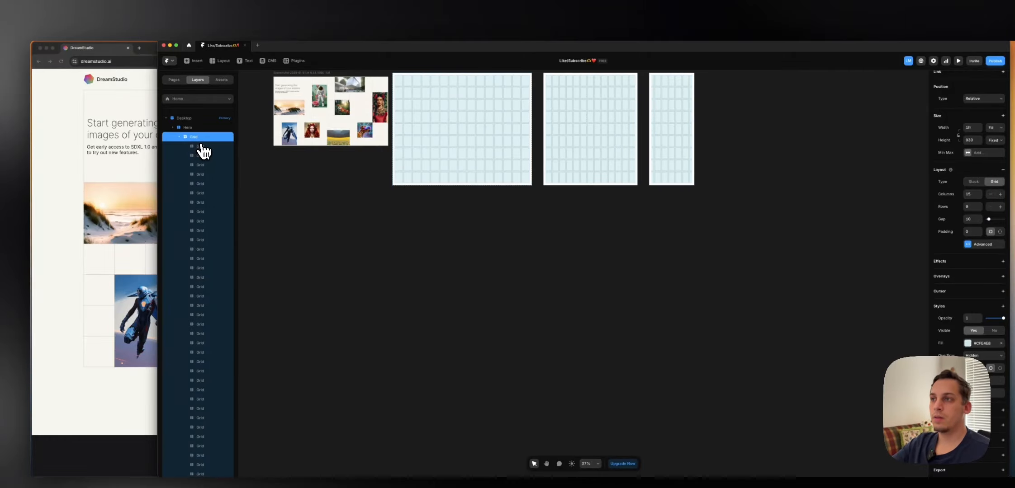
- Set the Desktop Grid frame's fixed height to 750
scroll(480, 185, "up", 2)
scroll(470, 253, "up", 2)
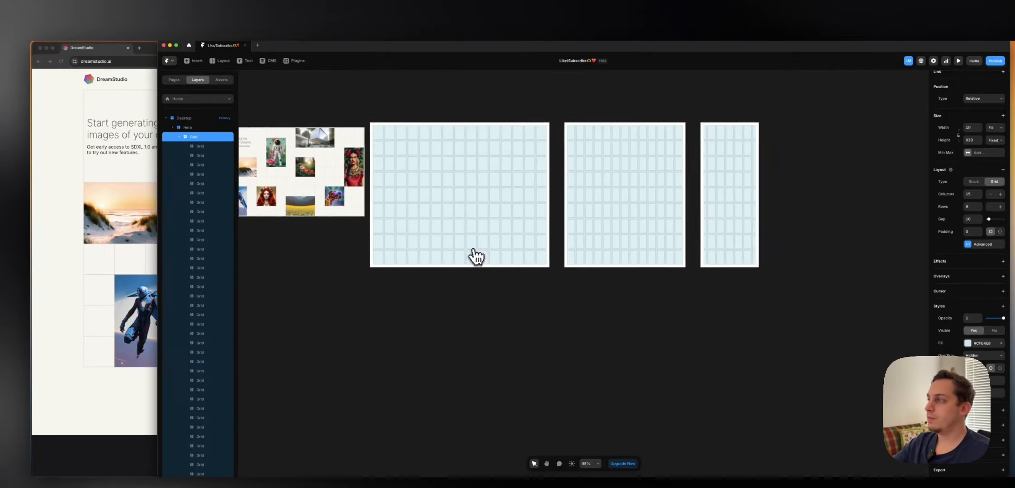
left_click(994, 140)
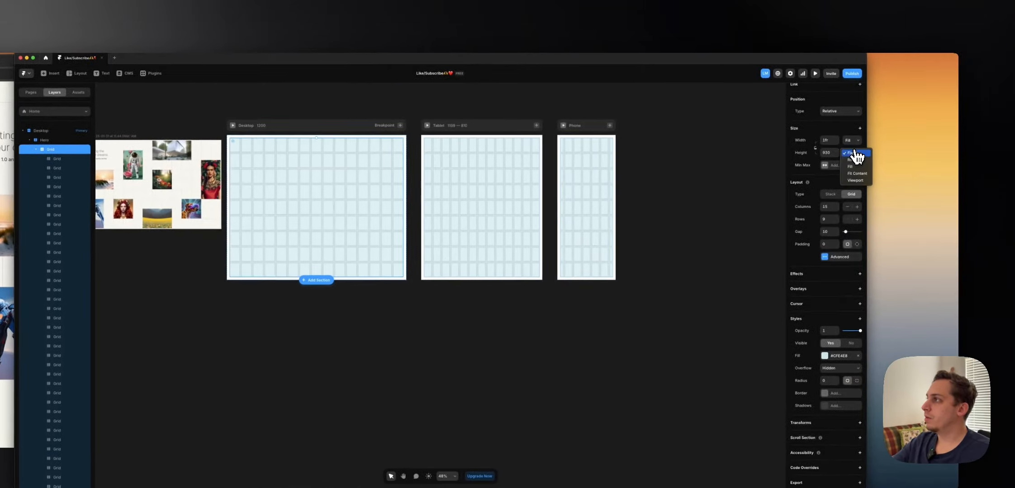
left_click(828, 154)
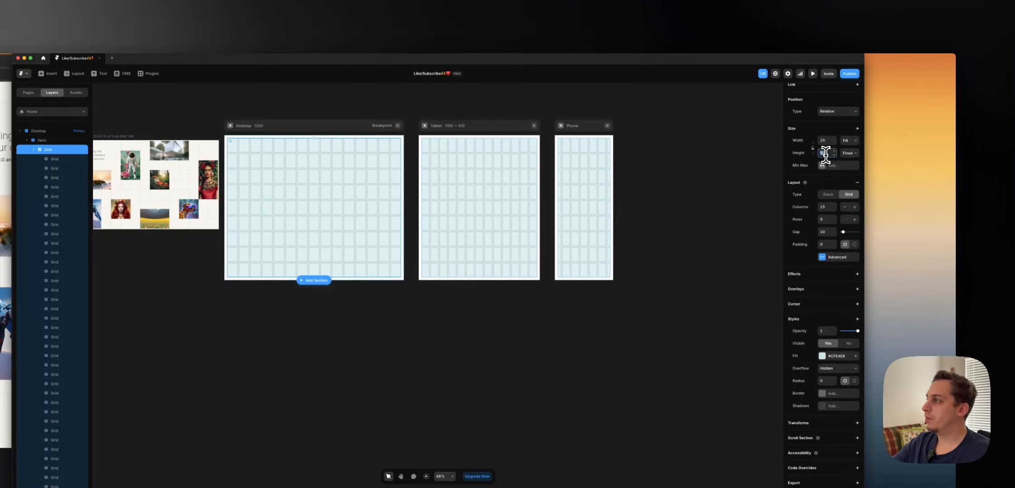
key("shift+Down")
key("shift+Down")
key("shift+Down")
key("shift+Down")
key("shift+Down")
key("shift+Down")
key("shift+Down")
key("shift+Down")
key("shift+Down")
key("shift+Down")
key("shift+Down")
key("shift+Down")
key("shift+Down")
key("shift+Down")
key("shift+Down")
key("shift+Down")
key("shift+Down")
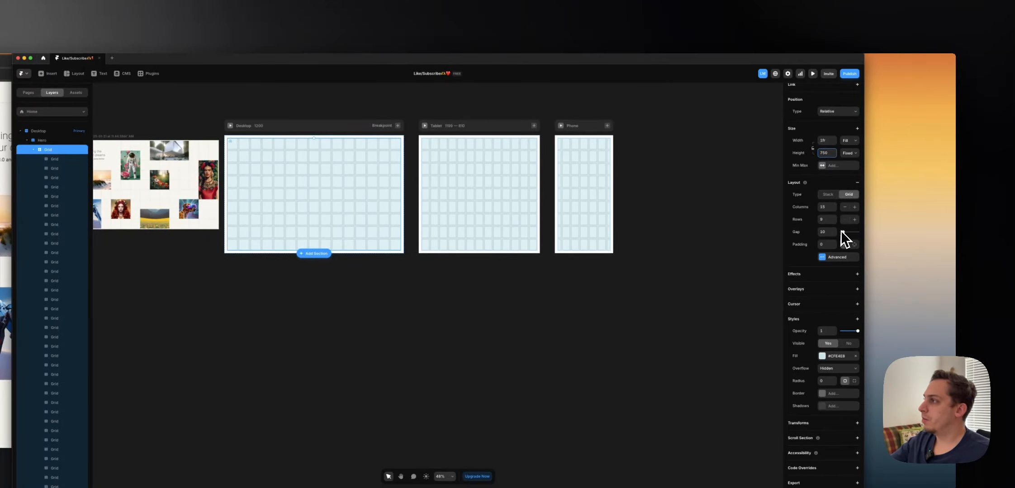
- Set the Desktop Grid frame's gap to 0 so that neighbouring cells touch
type("6")
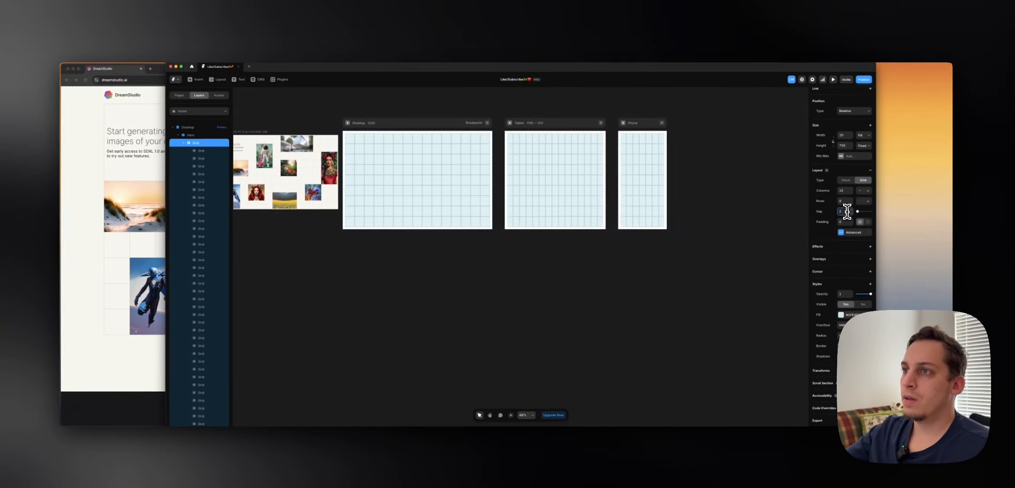
scroll(393, 194, "up", 3)
scroll(485, 180, "up", 5)
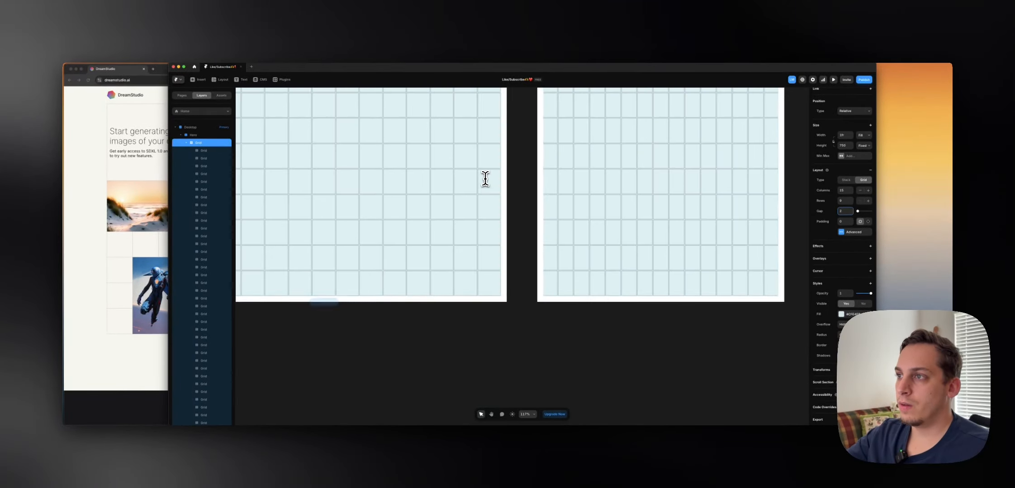
scroll(485, 179, "down", 3)
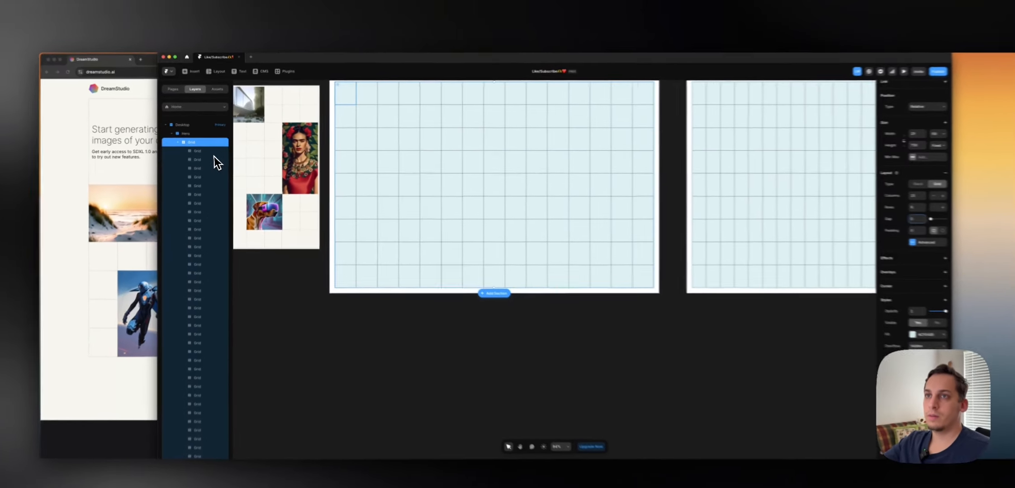
- Lower the border colour opacity of all the cells inside the Desktop Grid frame to 10%
left_click(215, 152)
scroll(211, 157, "down", 10)
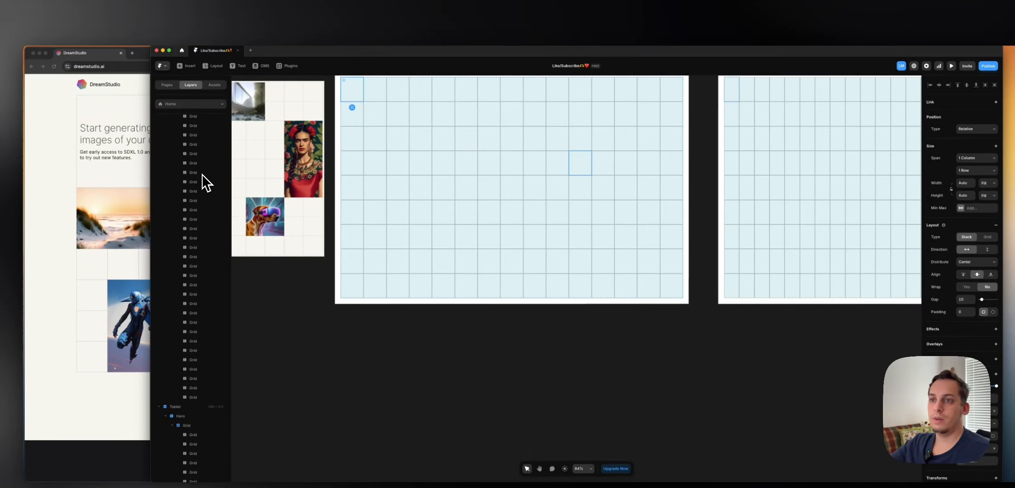
scroll(202, 175, "down", 4)
left_click(209, 216, "shift")
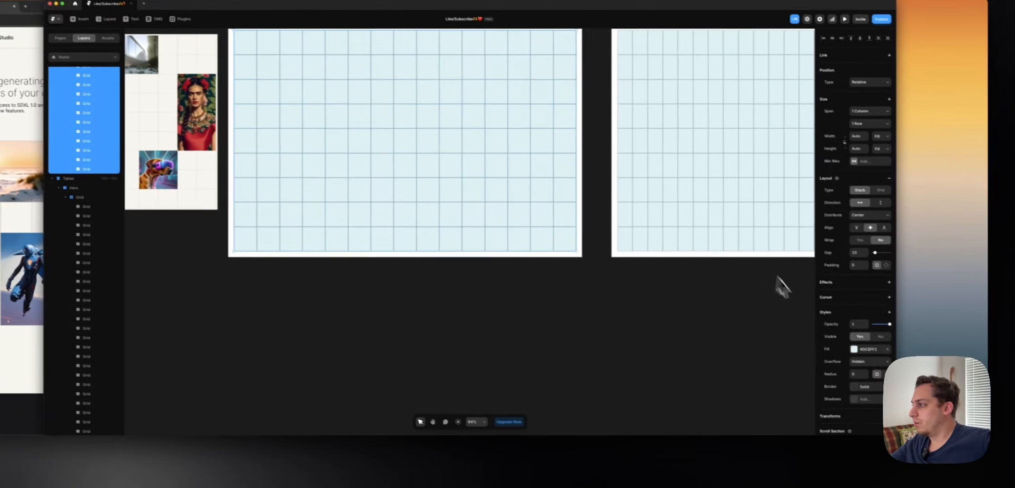
left_click(855, 387)
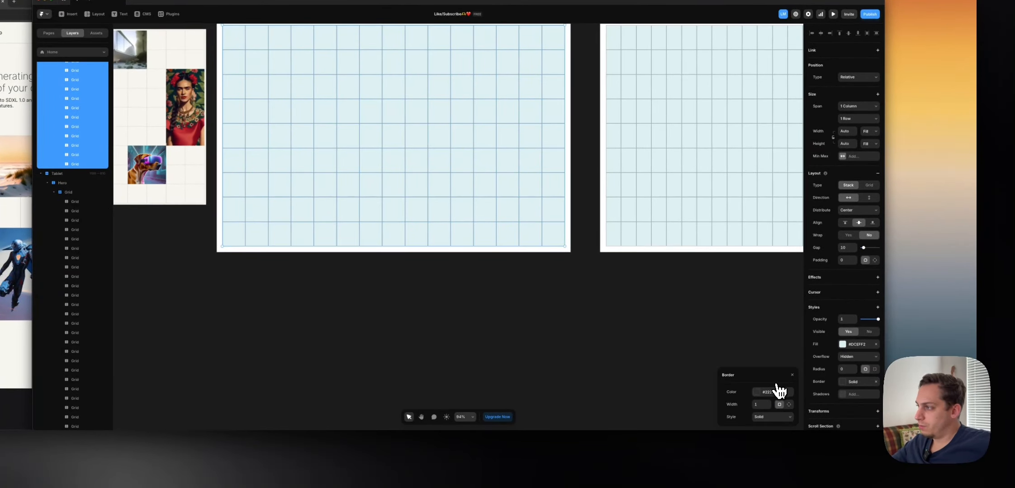
left_click(757, 392)
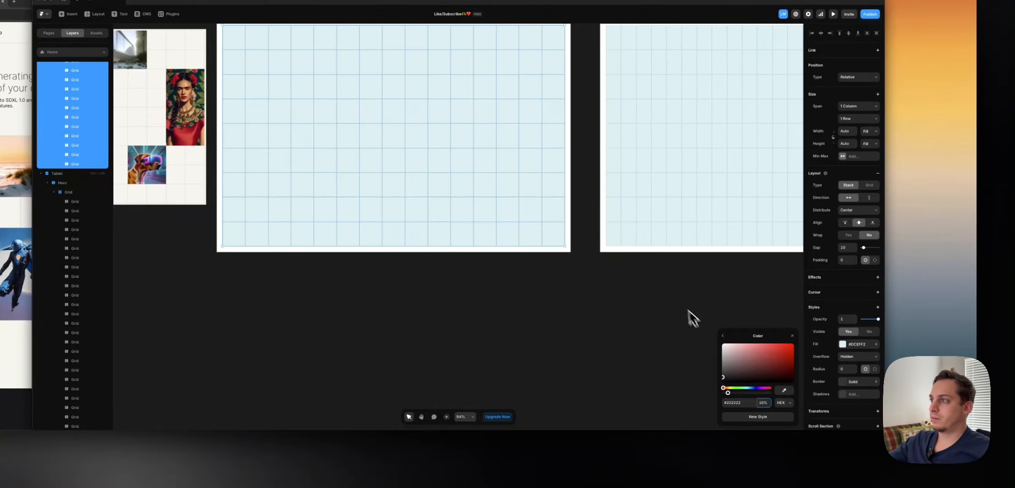
left_click(680, 293)
- Set the Tablet Grid frame to 12 columns and shorten its height to about 691 px
scroll(515, 265, "up", 6)
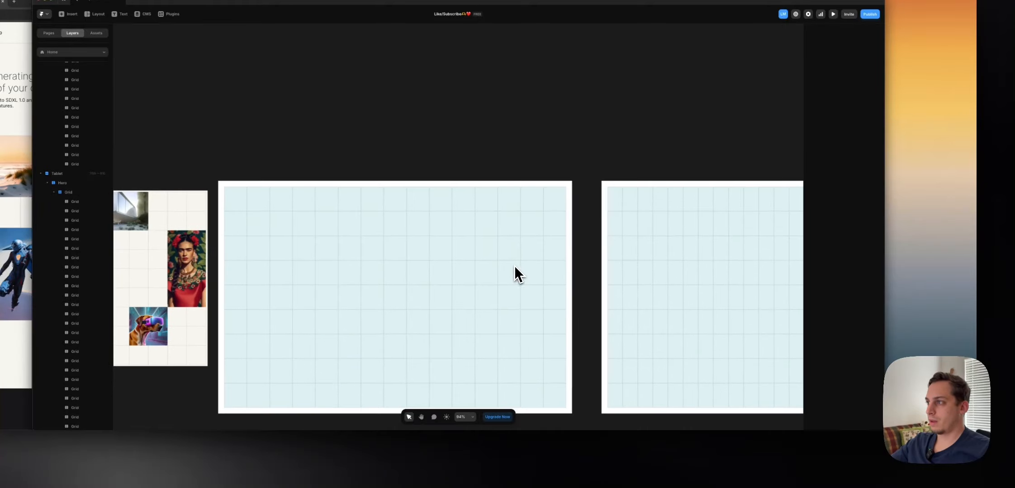
scroll(538, 267, "right", 6)
scroll(541, 267, "down", 3)
left_click(541, 264)
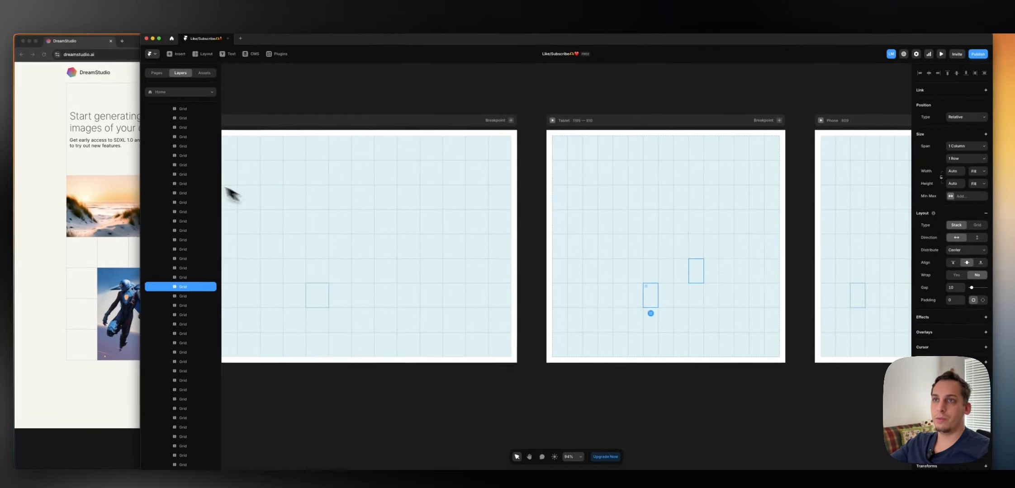
scroll(78, 132, "up", 5)
scroll(194, 174, "down", 3)
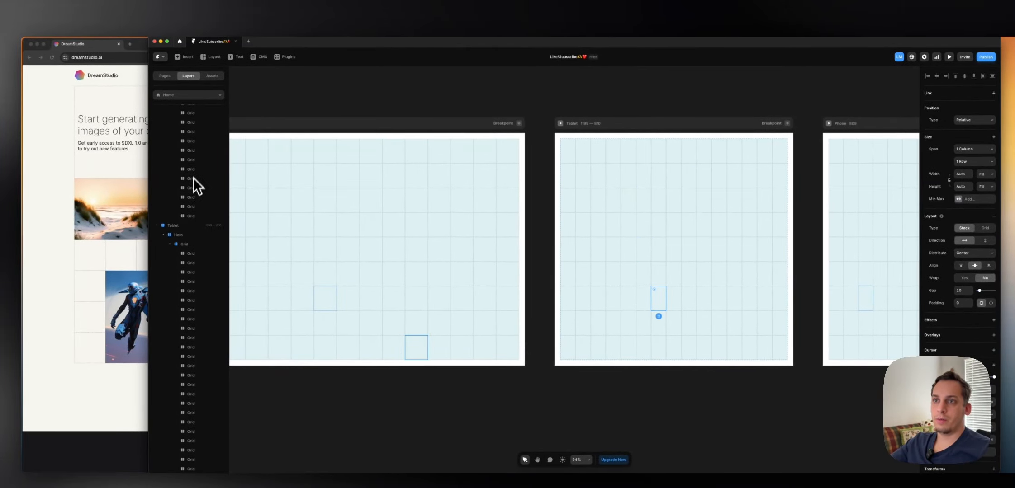
left_click(197, 249)
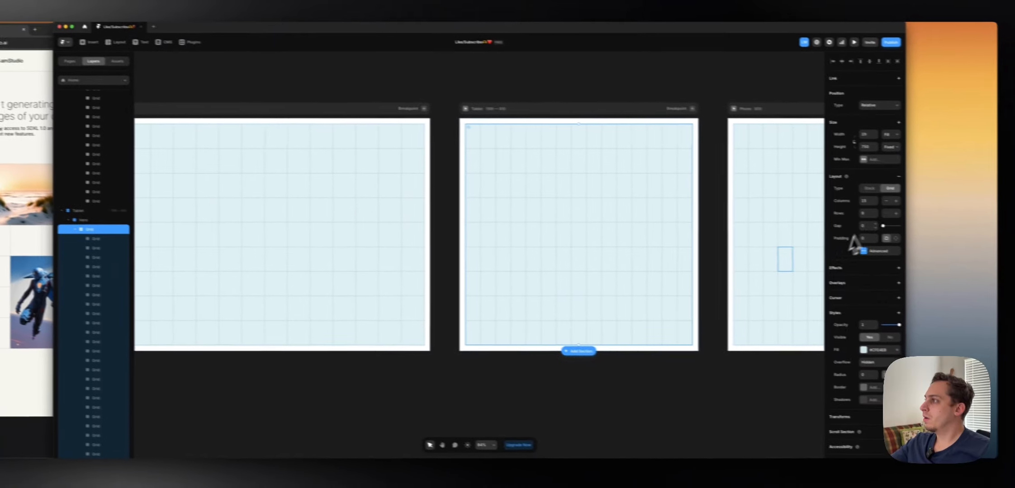
left_click(981, 217)
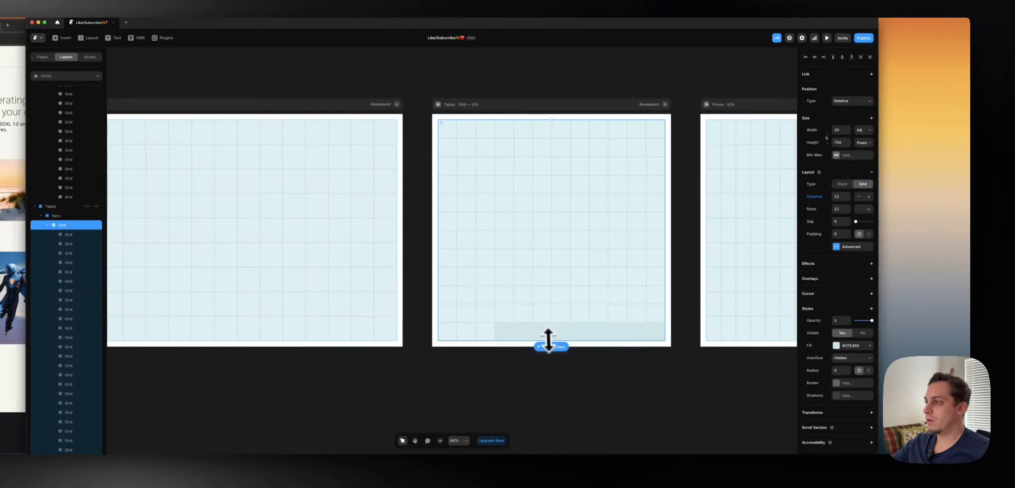
mouse_move(549, 340)
left_mouse_down()
mouse_move(550, 315)
mouse_move(546, 324)
left_mouse_up()
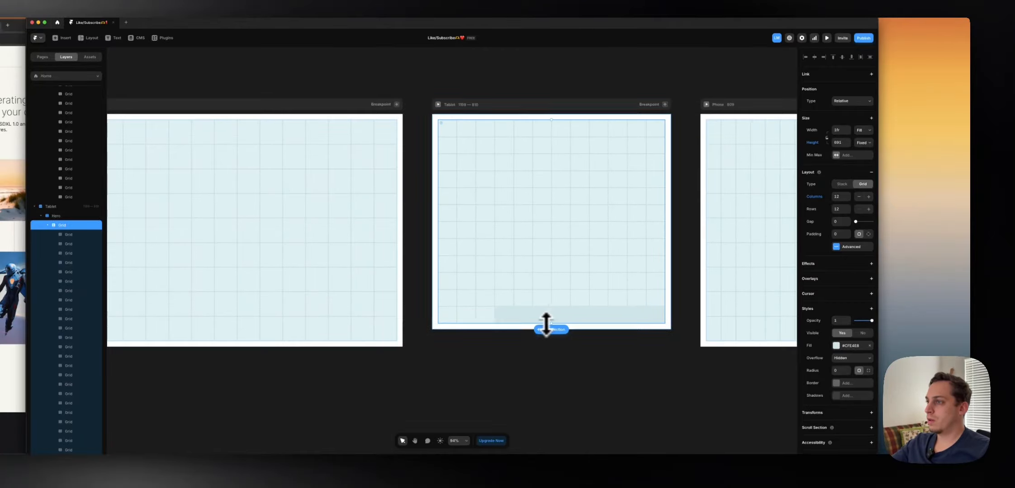
- Set the Phone Grid frame to 8 columns
scroll(522, 314, "right", 5)
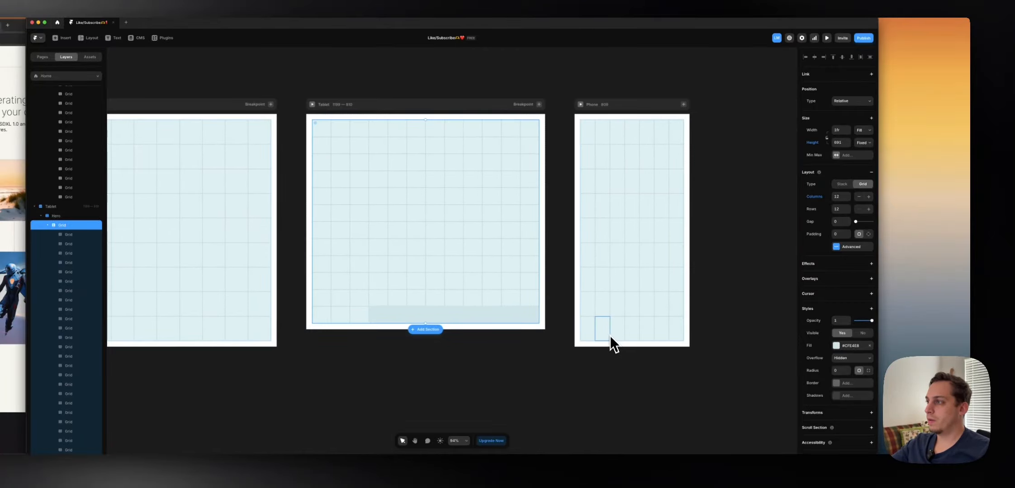
left_click(583, 181)
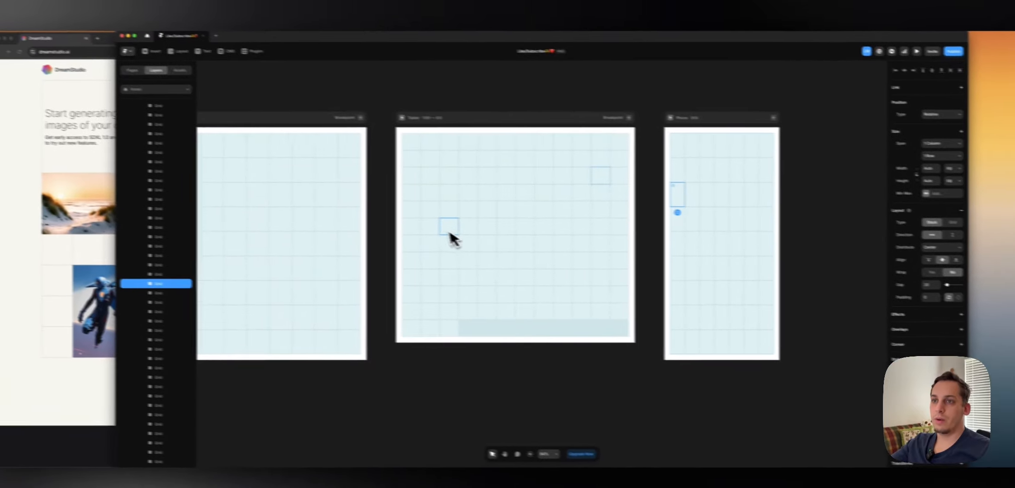
left_click(192, 195)
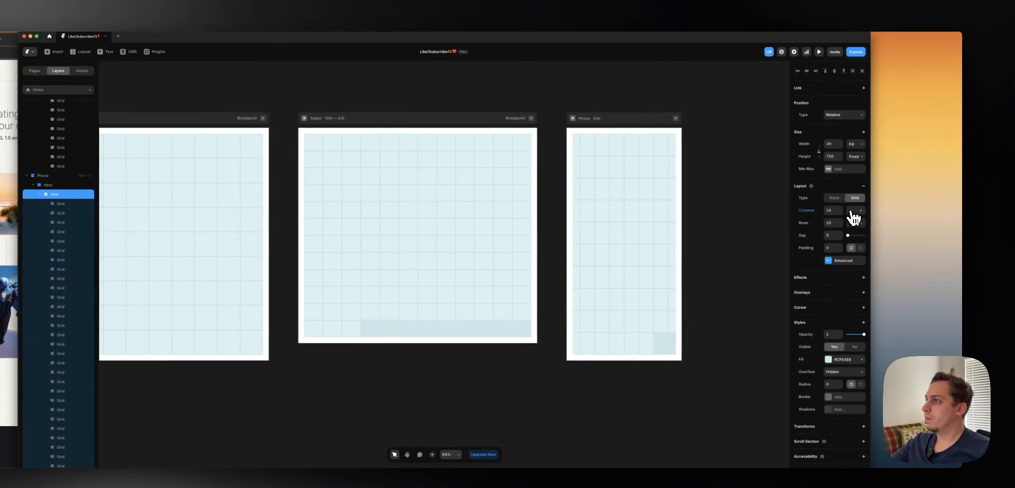
left_click(851, 211)
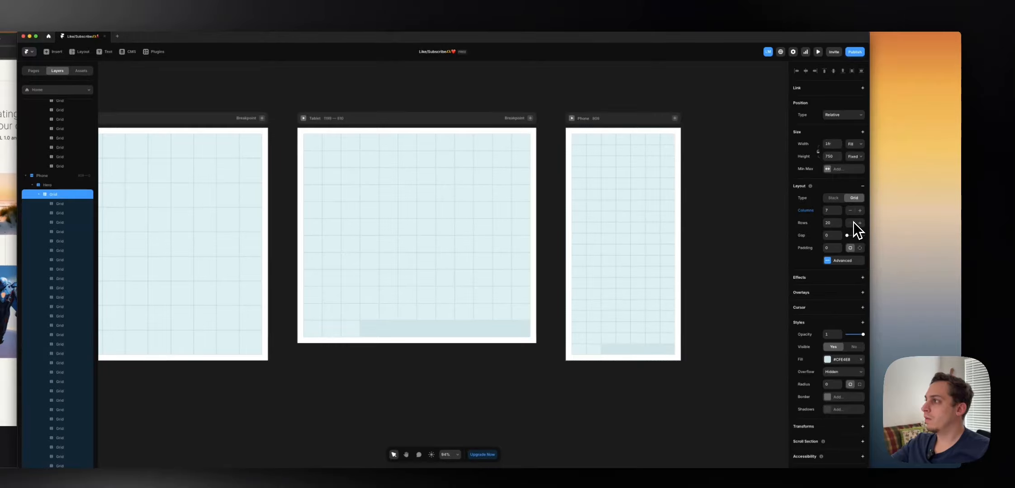
scroll(606, 271, "left", 2)
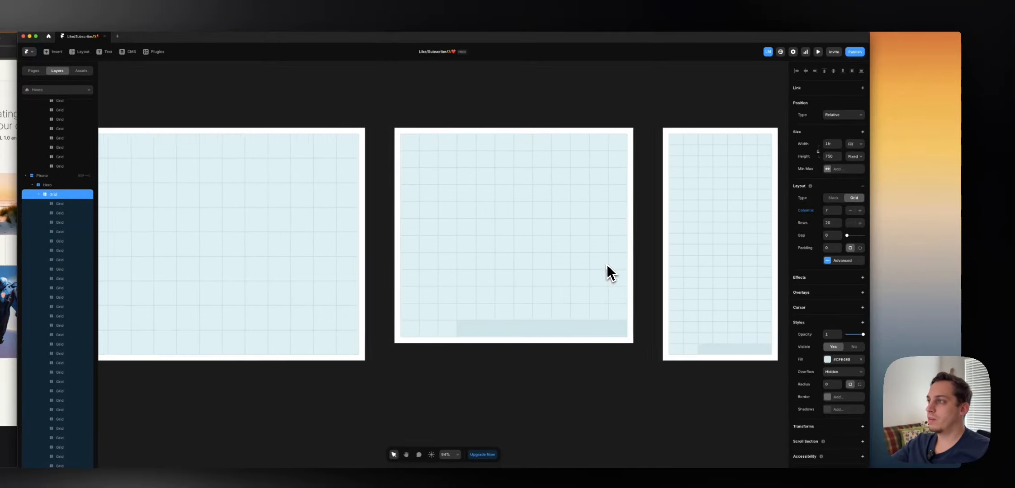
scroll(603, 272, "right", 4)
left_click(859, 211)
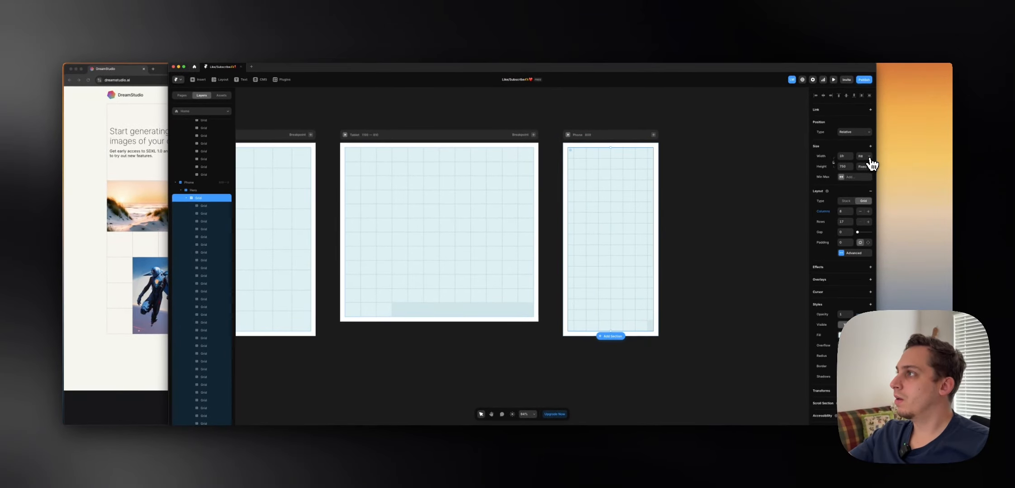
left_click(215, 205)
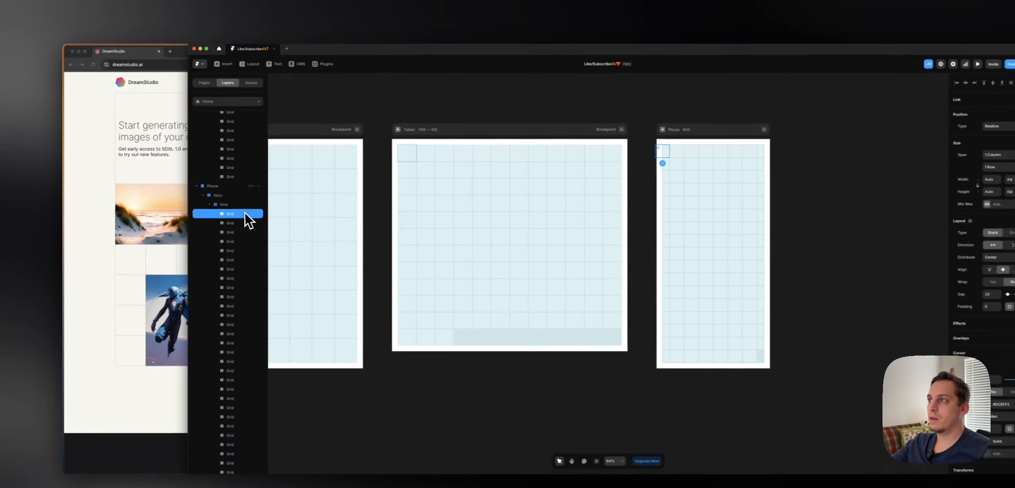
scroll(245, 214, "down", 10)
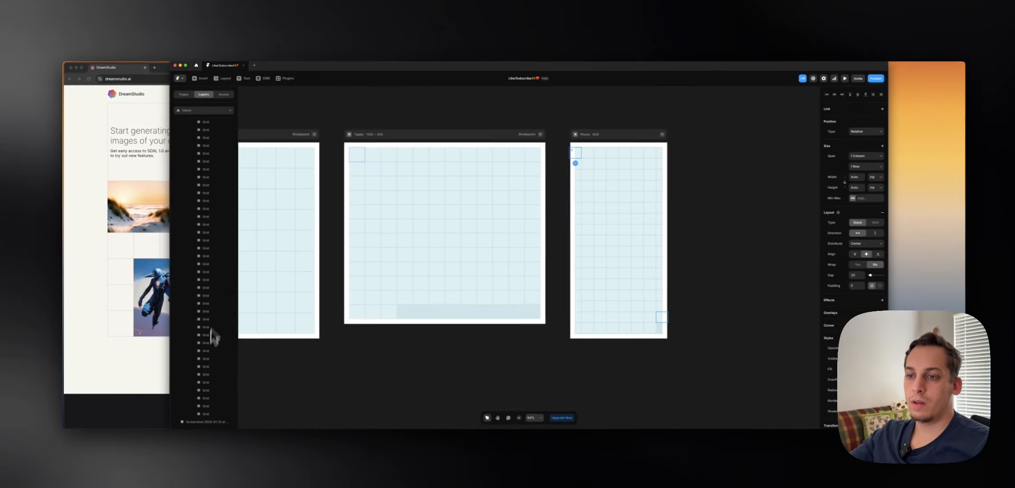
scroll(297, 333, "left", 10)
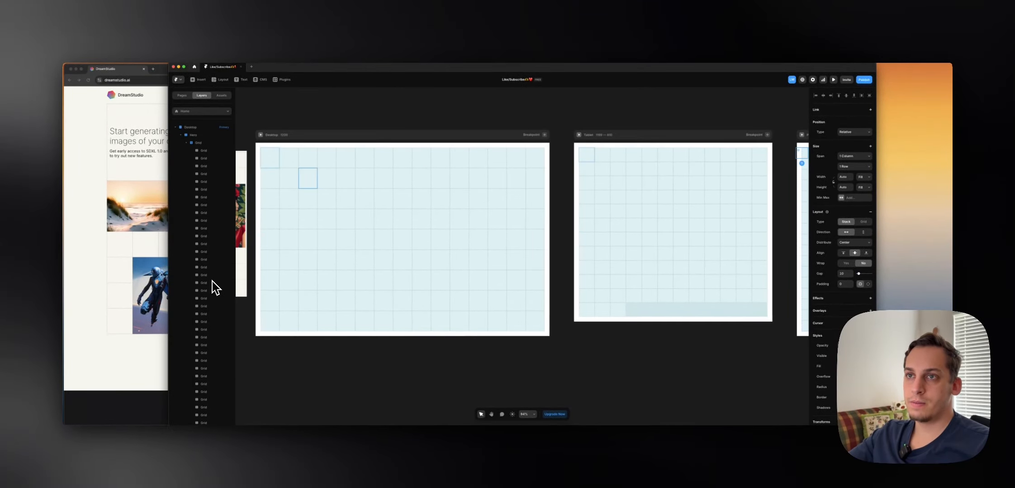
left_click(204, 151)
scroll(213, 211, "down", 20)
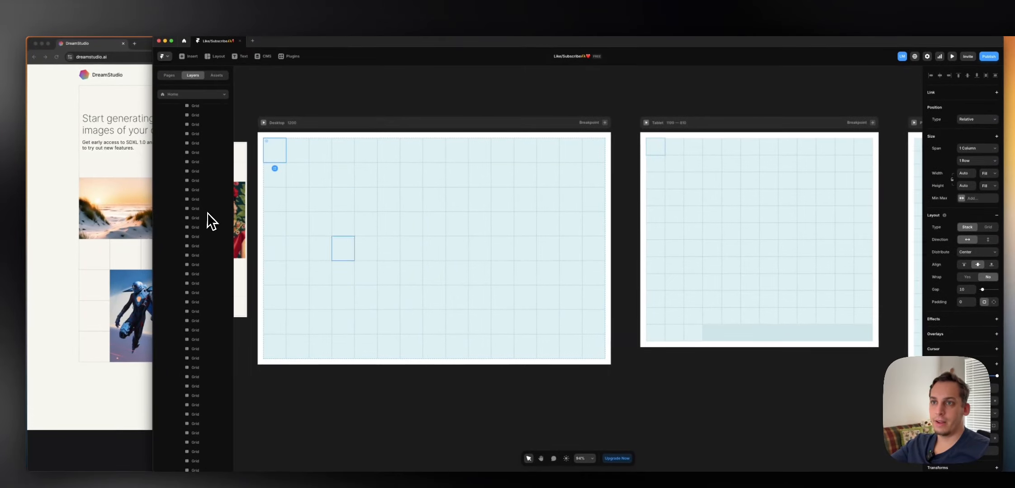
scroll(207, 235, "down", 2)
left_click(213, 288, "shift")
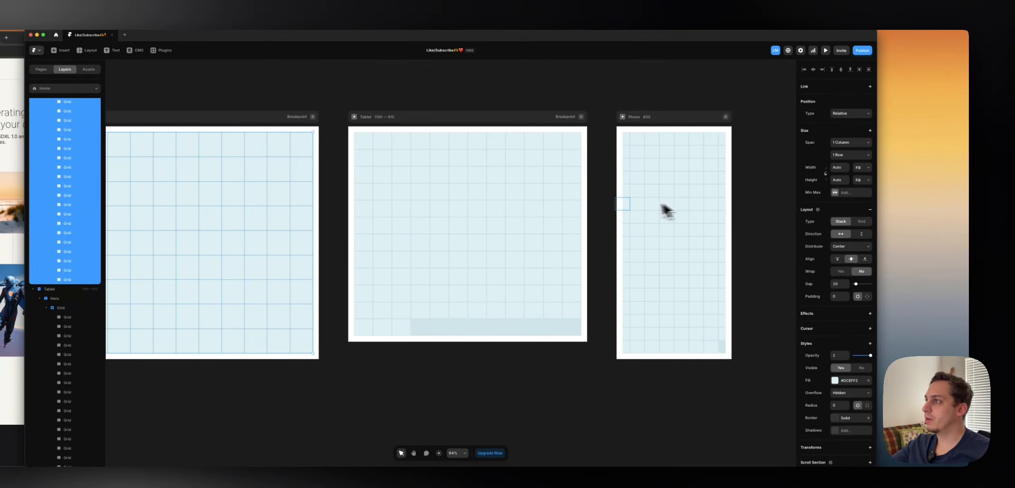
left_click(629, 195)
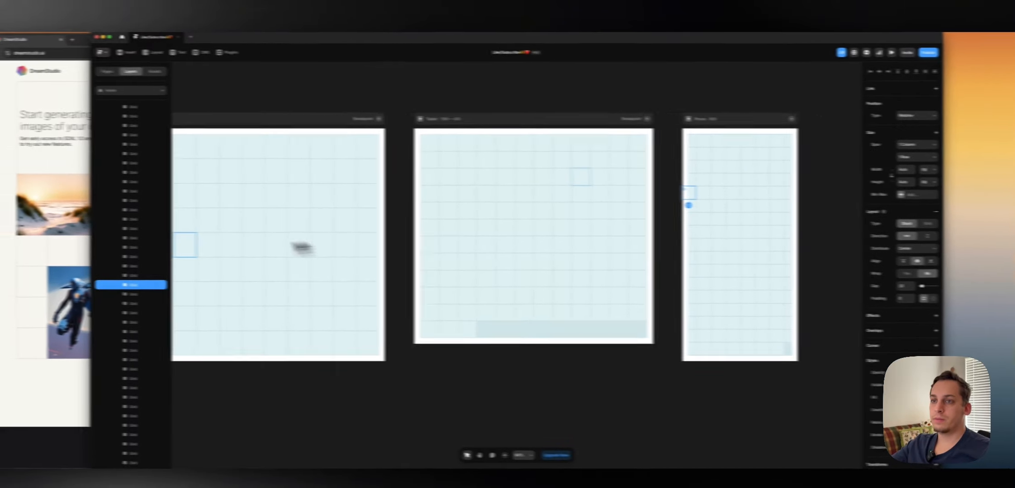
scroll(208, 240, "up", 5)
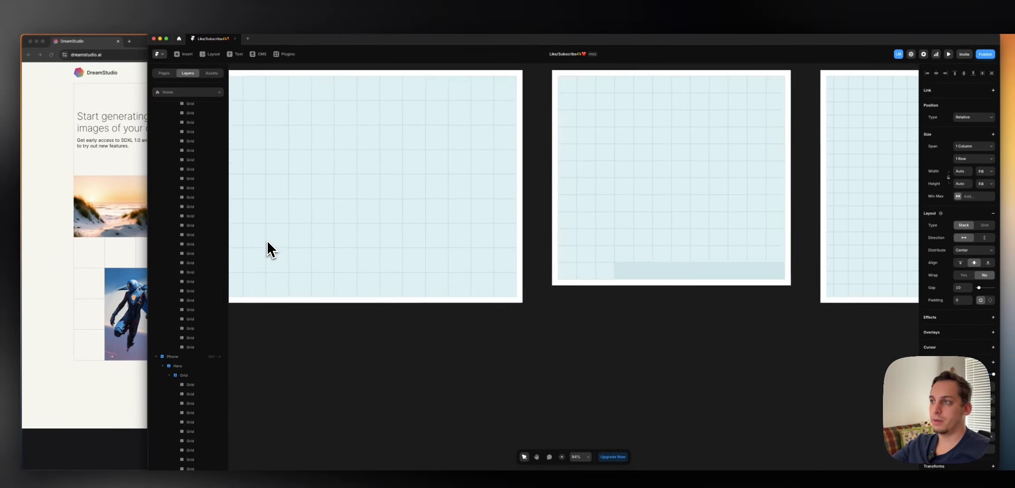
scroll(277, 236, "up", 3)
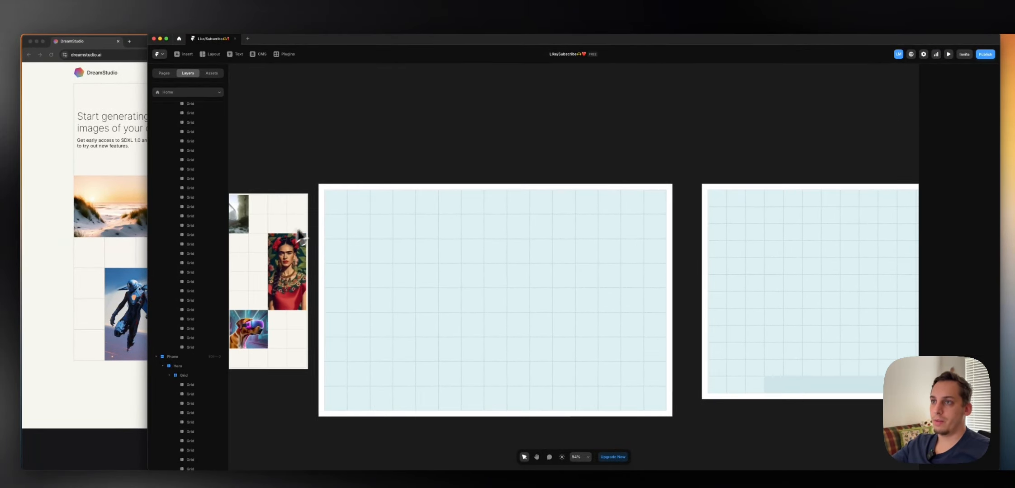
- Make the first cell of the Desktop grid span 5 columns and 4 rows
left_click(329, 209)
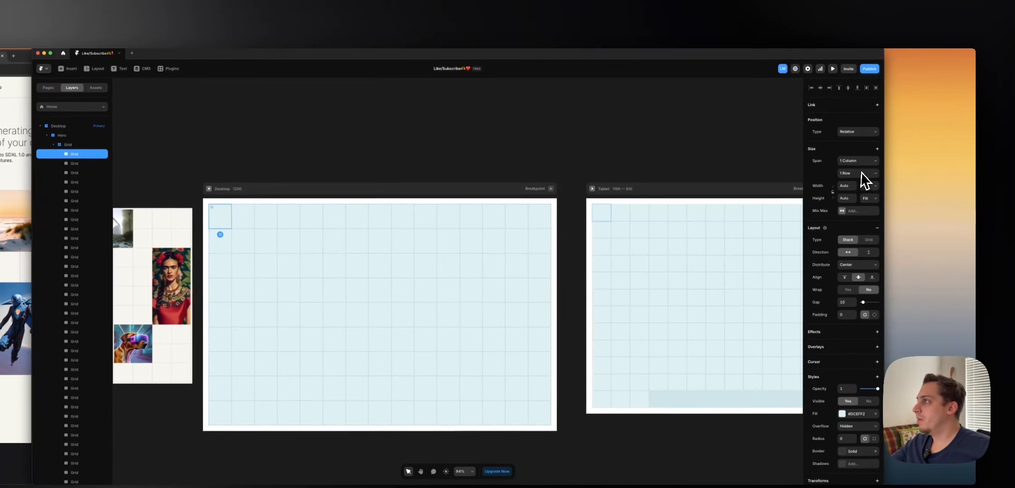
left_click(974, 146)
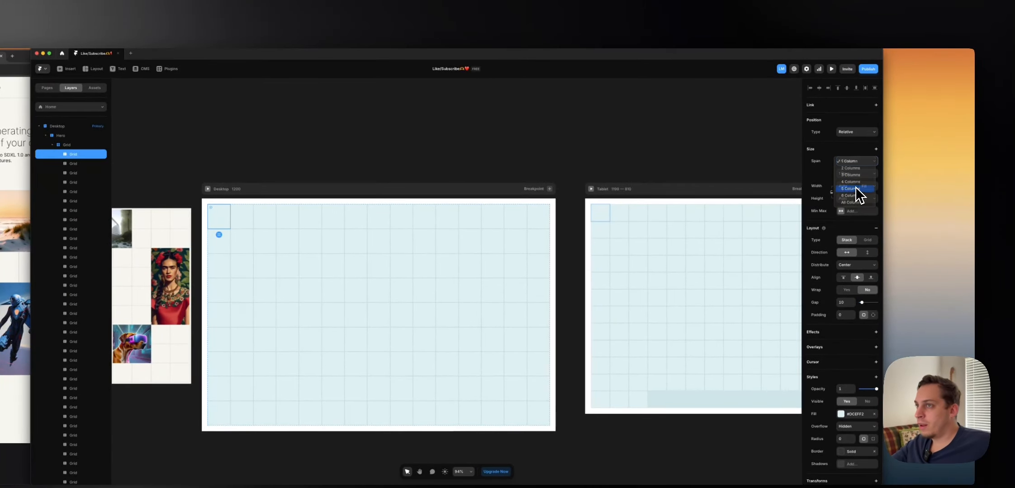
left_click(850, 188)
left_click(853, 174)
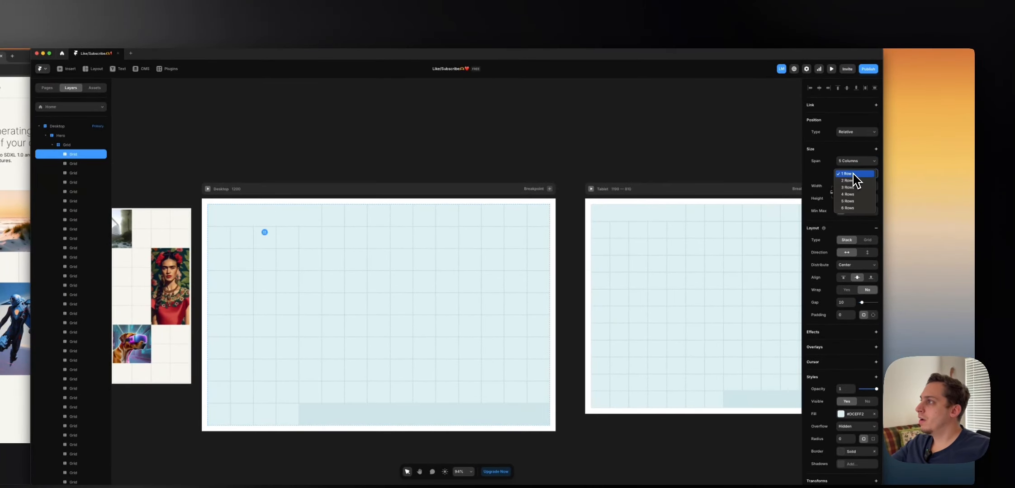
left_click(851, 194)
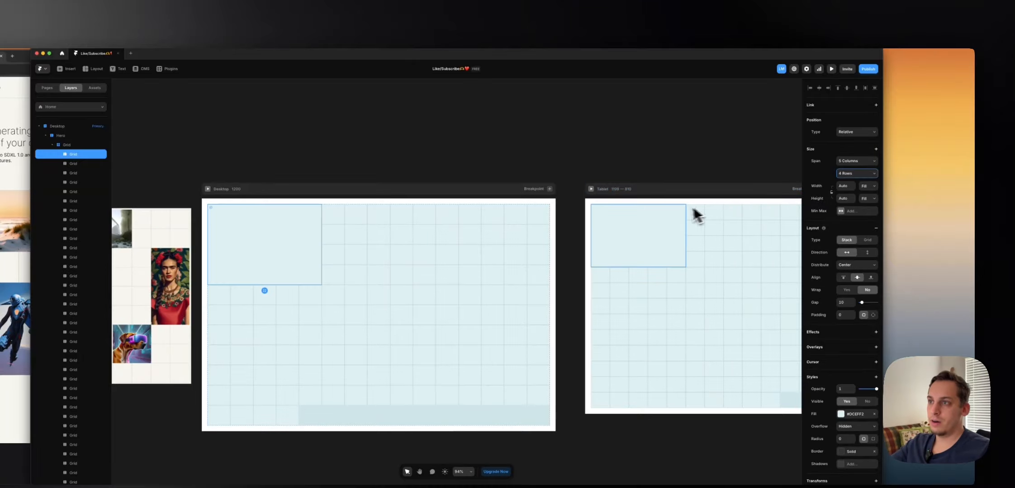
left_click(423, 168)
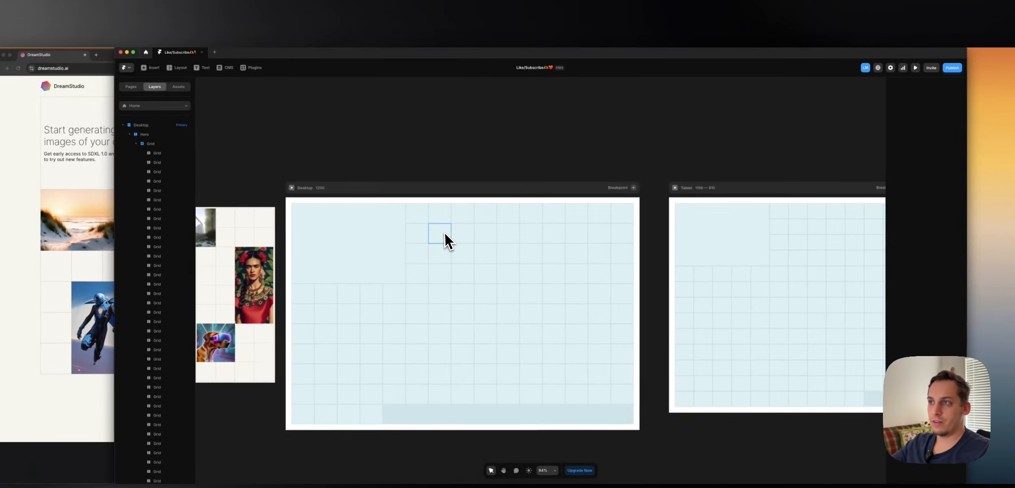
- Compare the reference screenshot's heading and image placement with the Desktop grid and its enlarged first cell
scroll(363, 233, "left", 1)
scroll(448, 233, "left", 1)
scroll(456, 230, "left", 3)
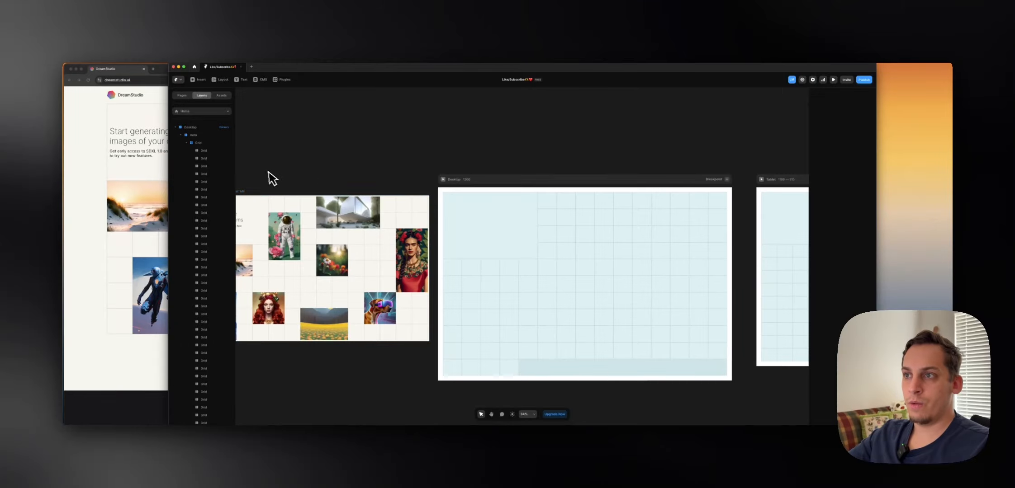
scroll(347, 183, "left", 1)
scroll(347, 184, "down", 1)
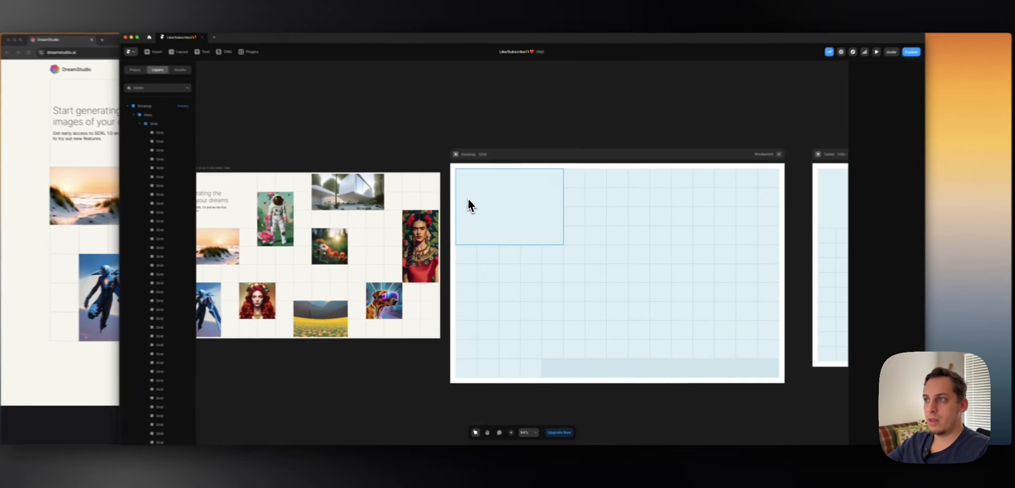
left_click(466, 215)
left_click(317, 153)
scroll(320, 152, "down", 1)
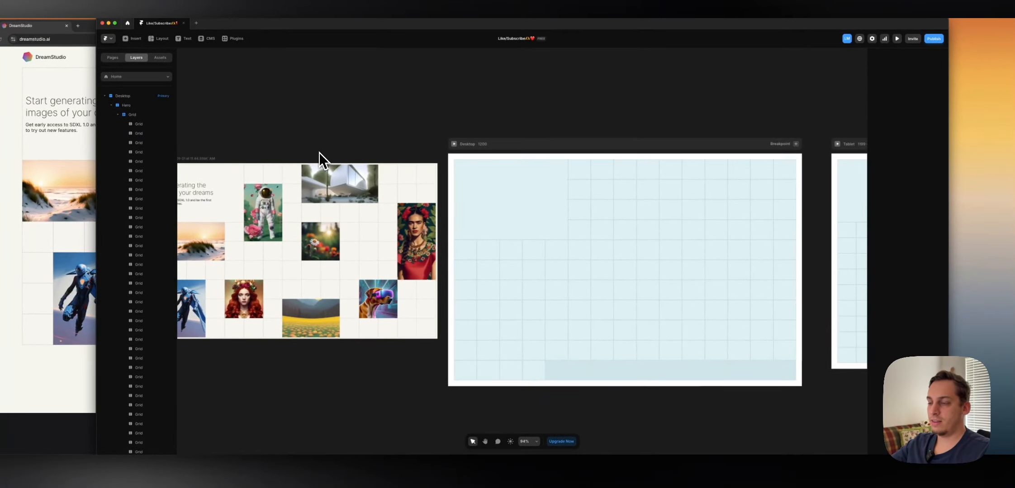
- Remove the fill colour from the Desktop Grid frame
left_click(583, 367)
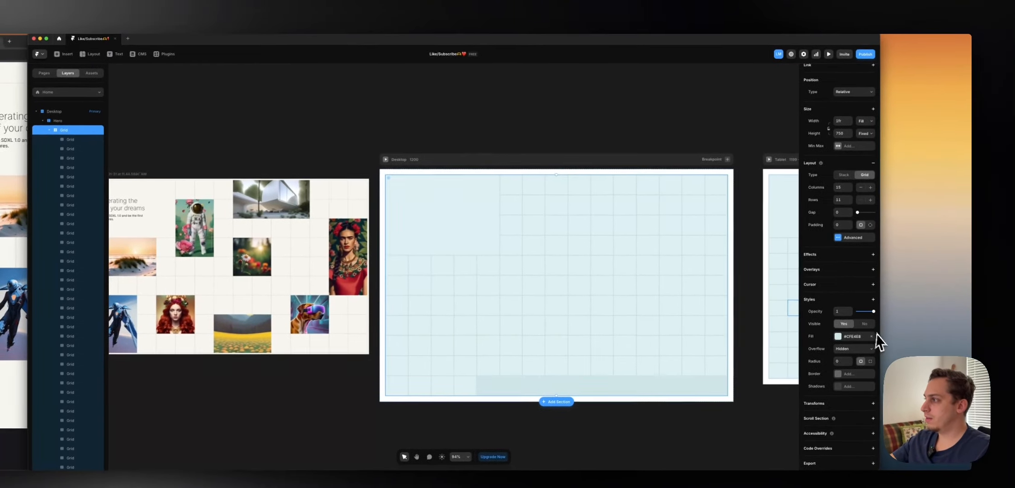
left_click(871, 336)
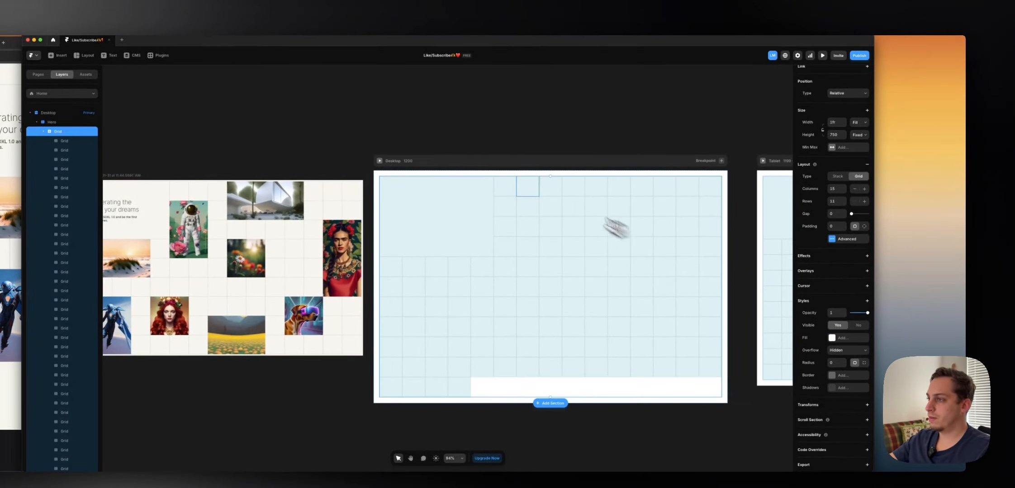
left_click(532, 152)
- Review the grids across the breakpoints and check the column span options of the Phone grid's large first cell
scroll(534, 161, "right", 10)
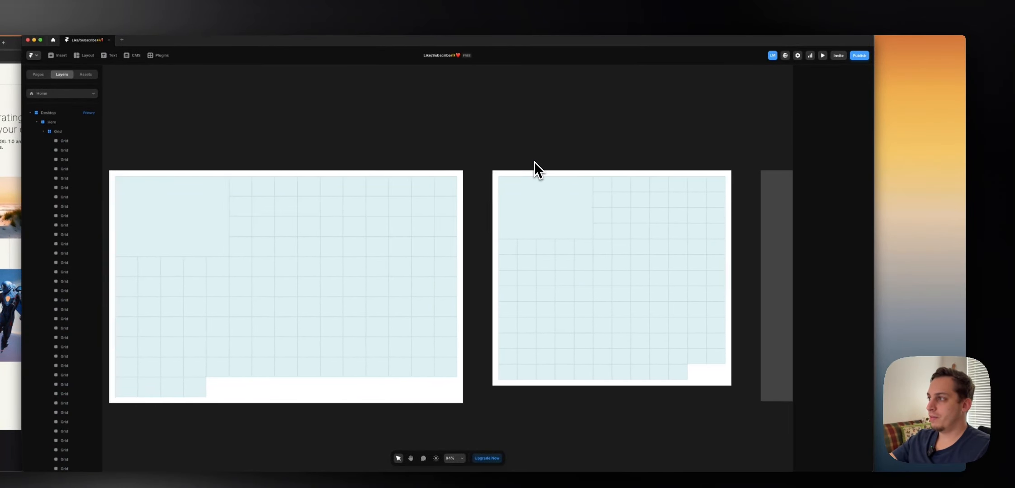
scroll(533, 161, "left", 10)
scroll(534, 162, "up", 1)
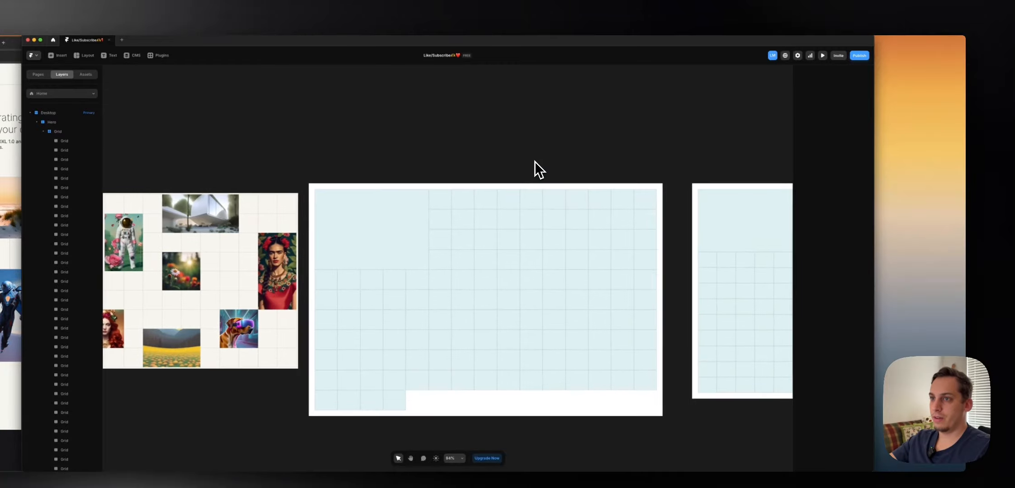
scroll(535, 162, "right", 12)
left_click(606, 217)
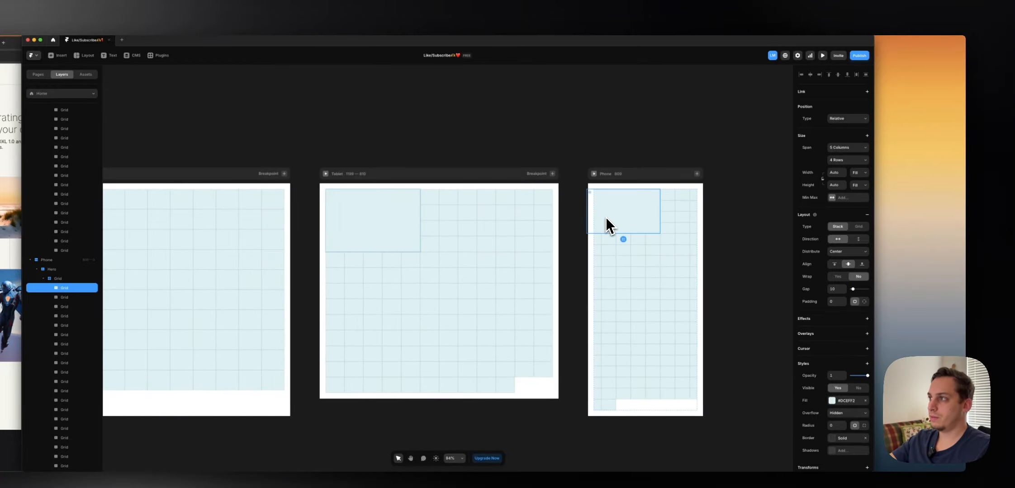
left_click(846, 150)
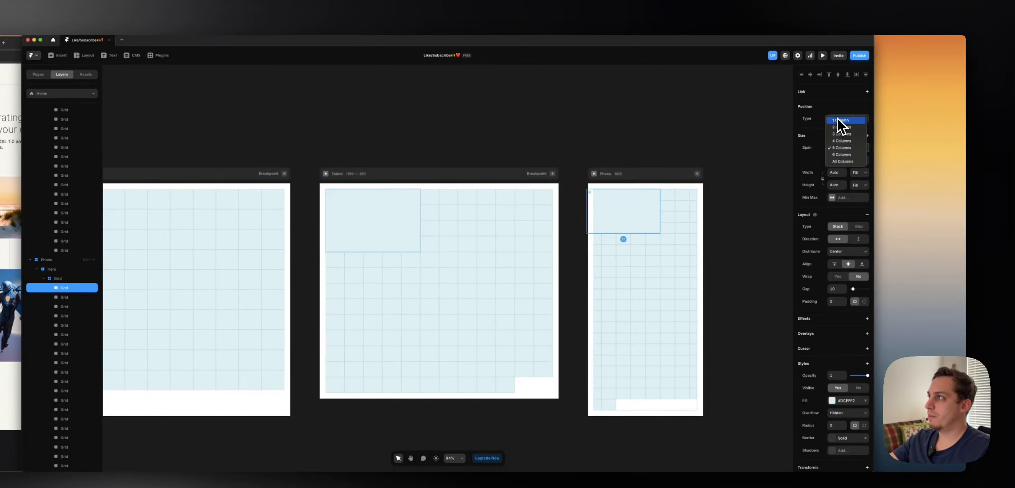
left_click(639, 142)
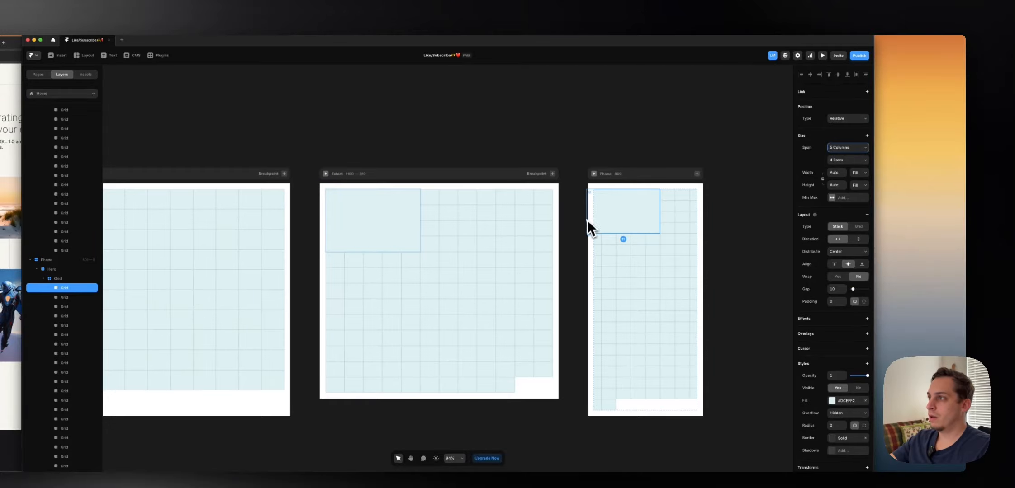
left_click(583, 243)
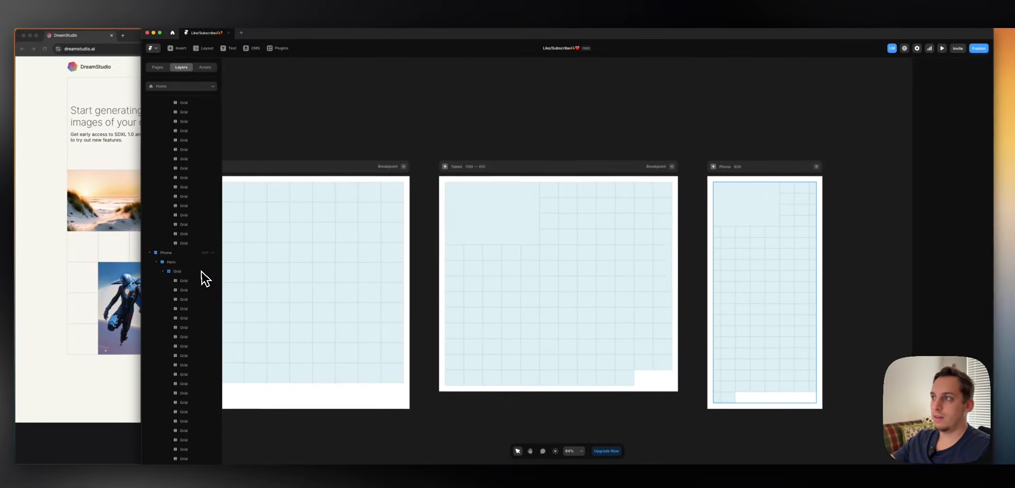
- Inspect the layout settings of the Phone breakpoint's Grid and Hero frames and the width sizing options of the large first cell
left_click(77, 279)
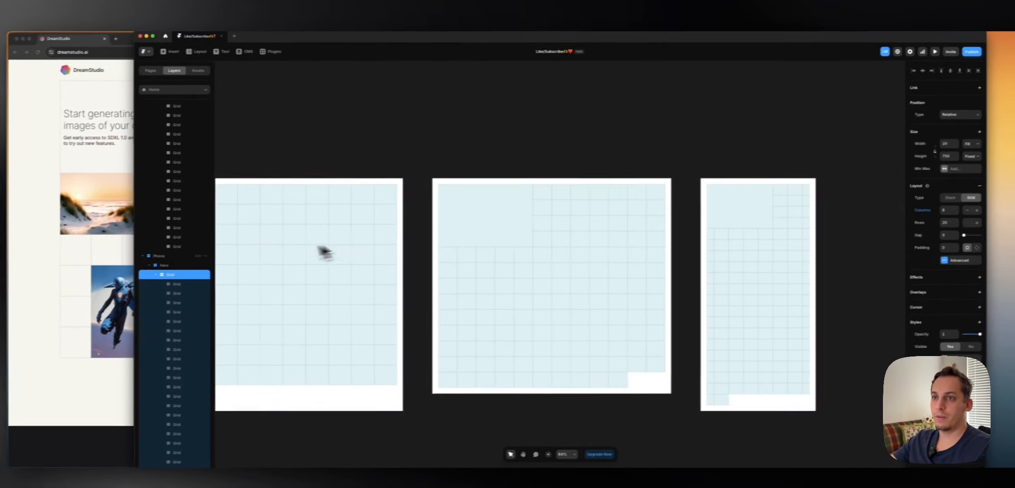
left_click(201, 262)
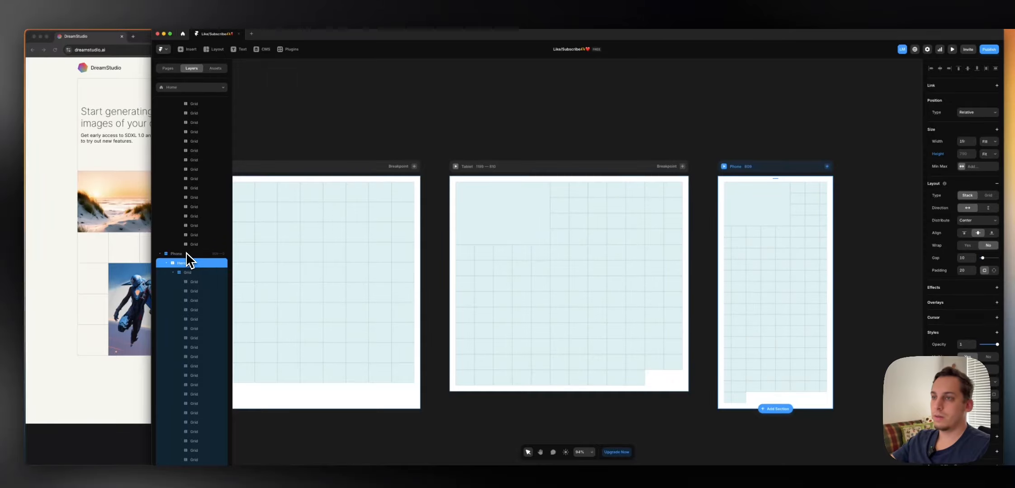
left_click(186, 254)
left_click(192, 272)
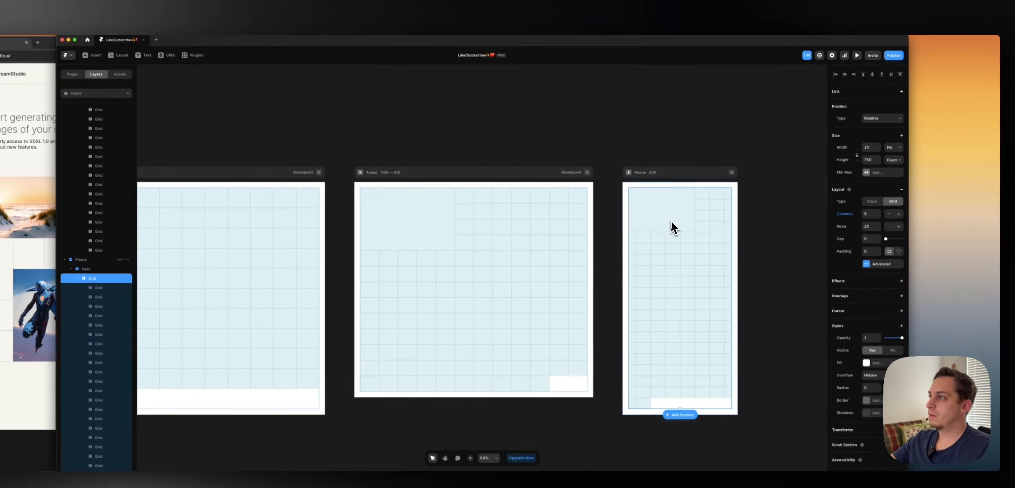
left_click(646, 216)
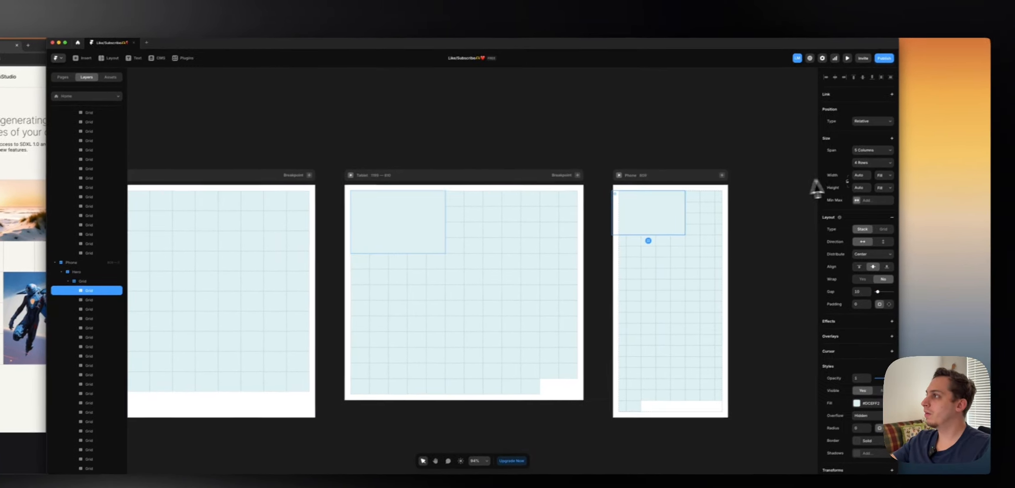
left_click(893, 172)
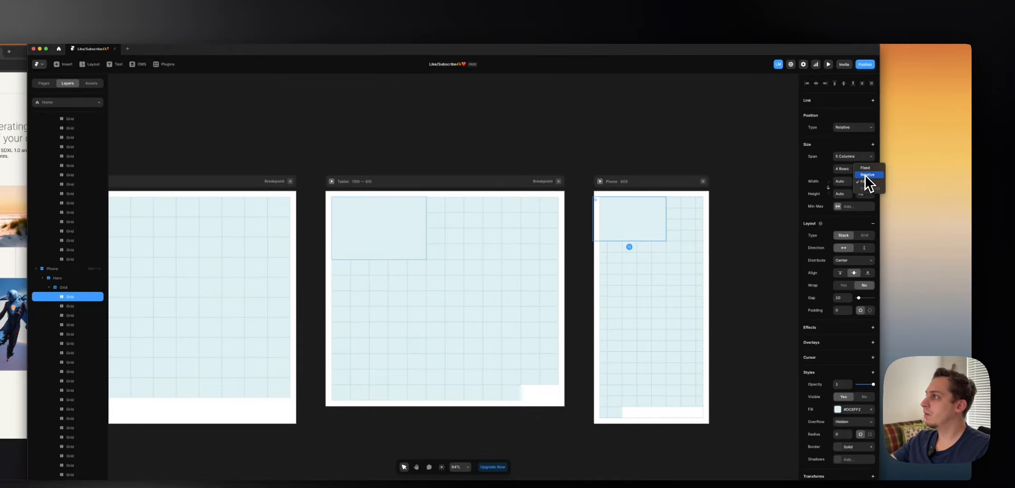
left_click(784, 193)
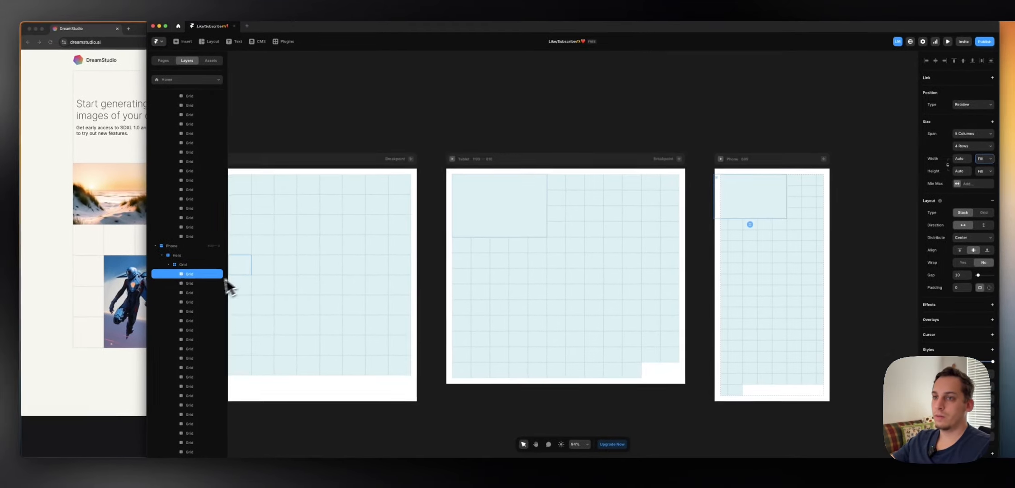
left_click(199, 284)
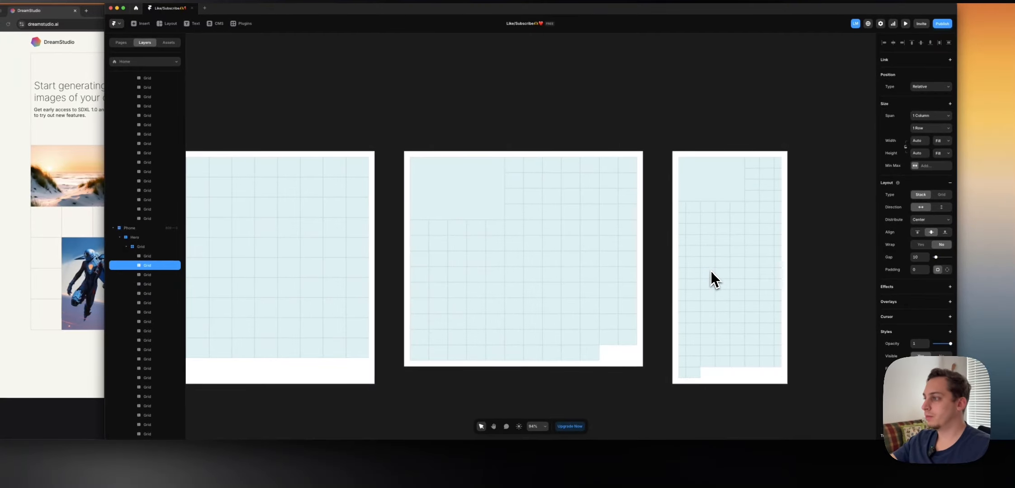
- Delete the surplus trailing cells at the end of the Phone Grid frame in two batches
left_click(696, 371)
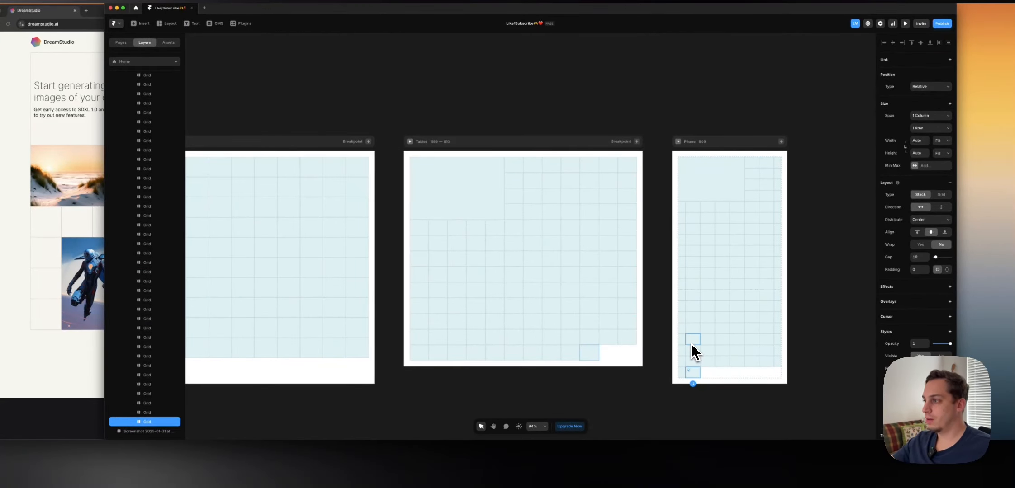
left_click(167, 218, "shift")
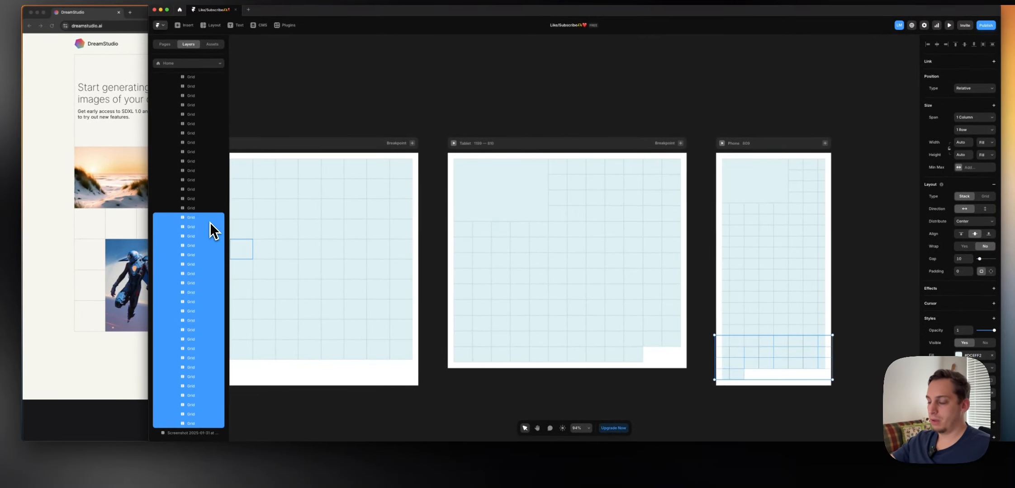
key("Delete")
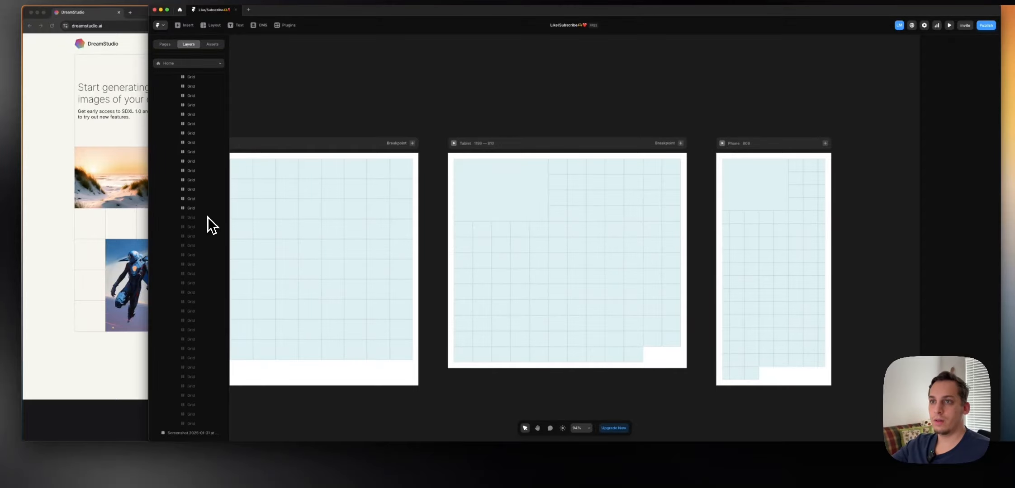
left_click(205, 209)
scroll(204, 210, "up", 4)
left_click(199, 208, "shift")
key("Delete")
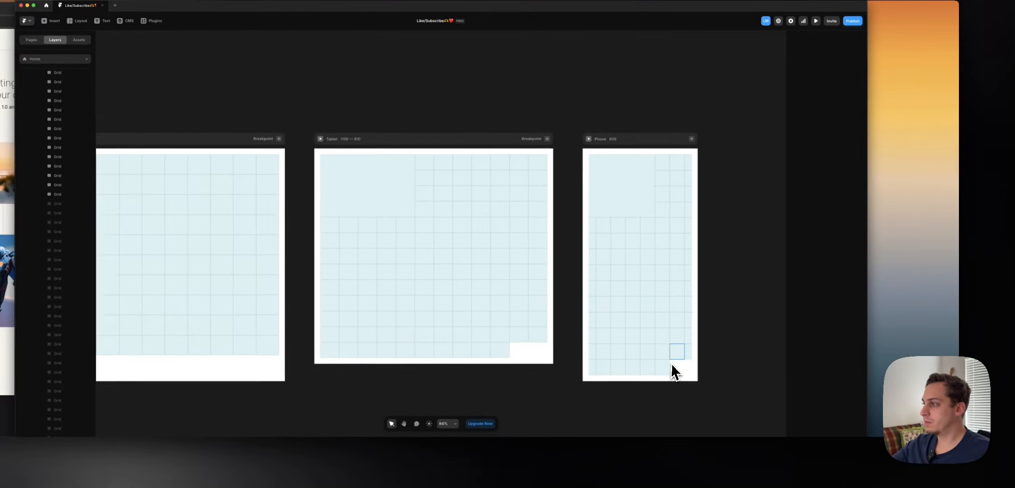
- Try several column counts on the Phone breakpoint's Grid frame, going up to 12, and settle on 5 columns
left_click(811, 370)
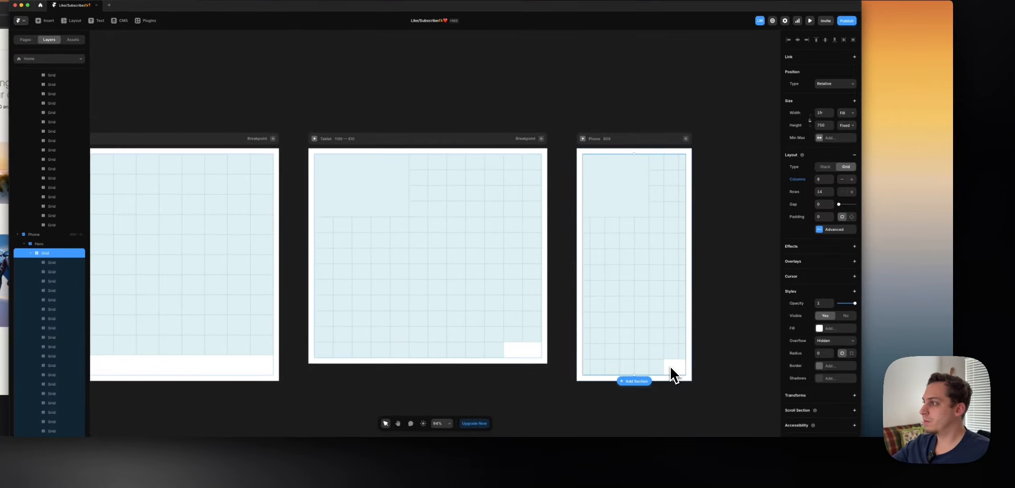
left_click(850, 179)
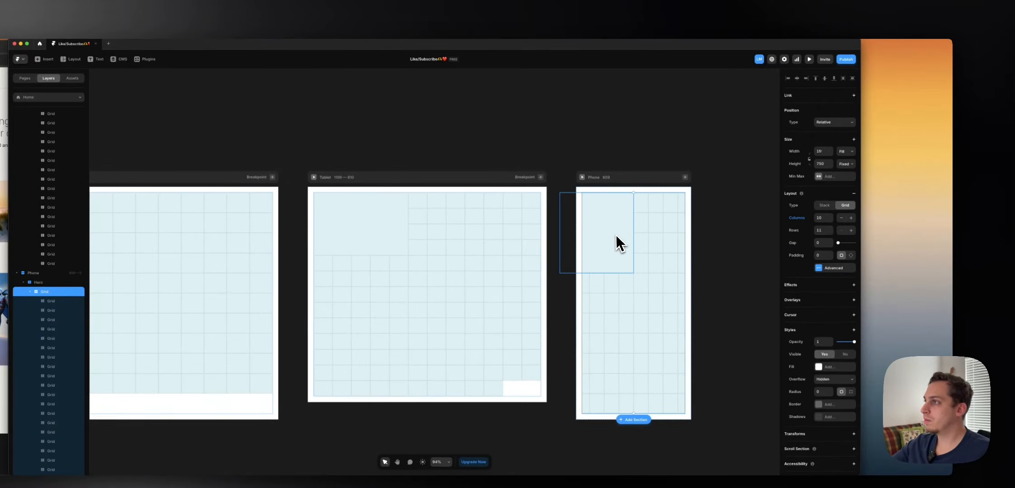
left_click(850, 221)
left_click(850, 220)
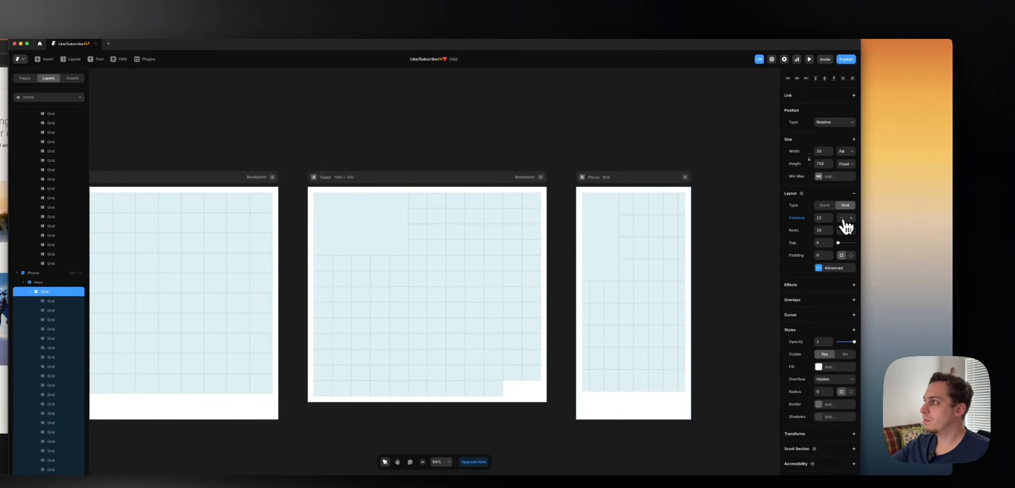
left_click(840, 219)
left_click(840, 219)
left_click(840, 220)
left_click(840, 220)
left_click(840, 220)
left_click(840, 220)
left_click(840, 220)
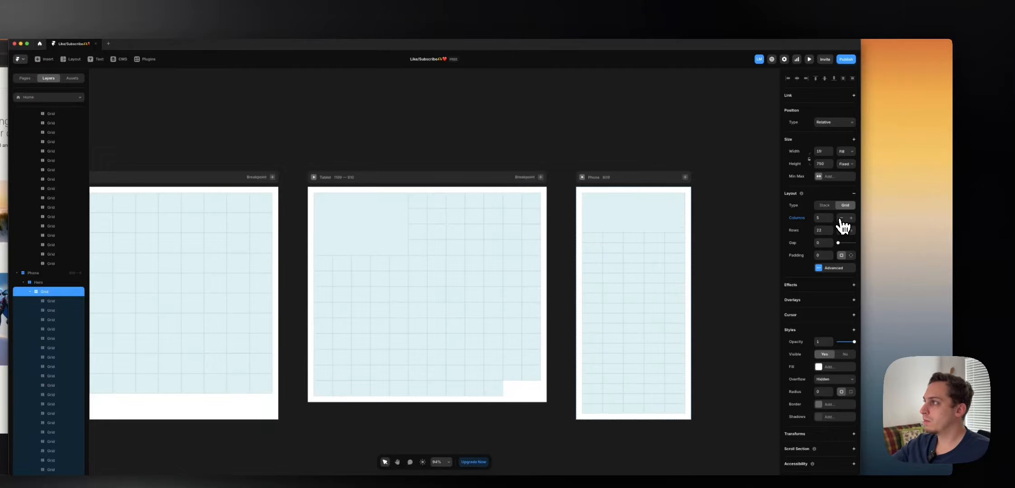
left_click(590, 224)
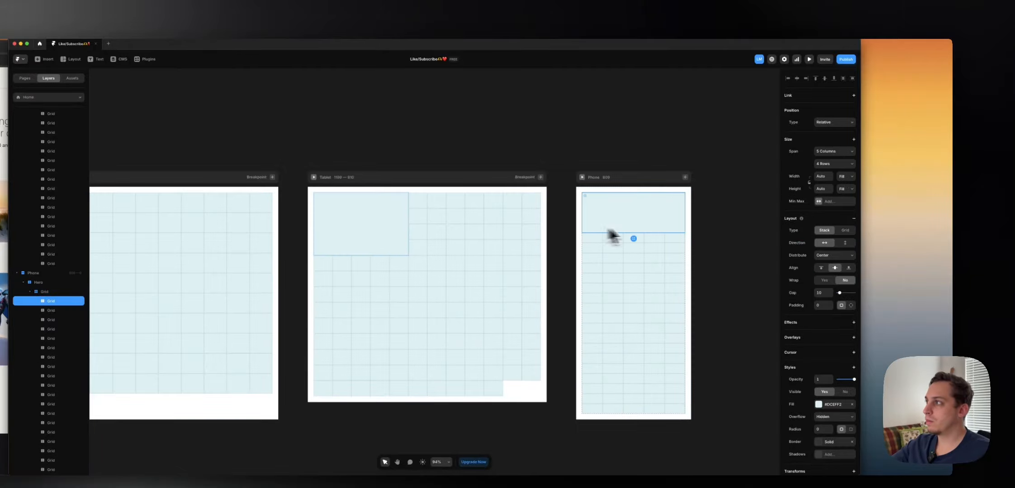
left_click(706, 197)
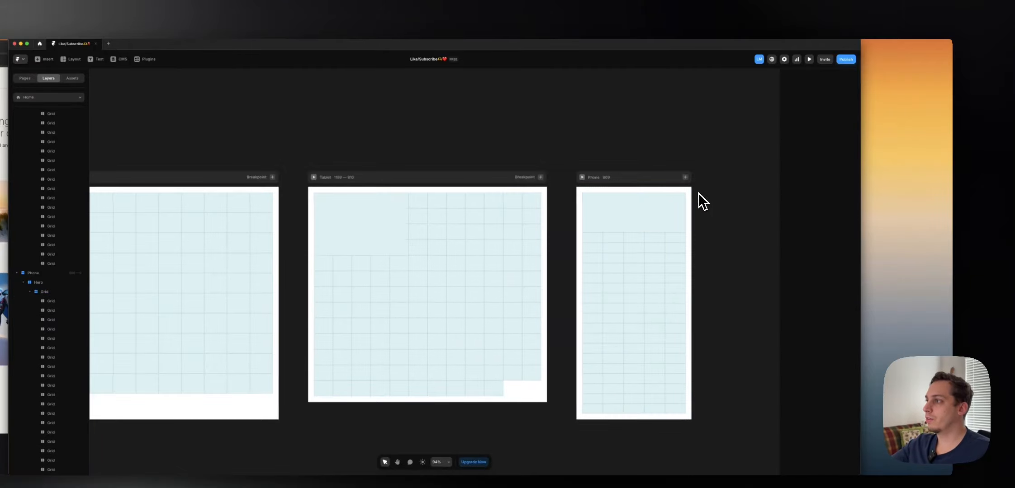
- Stretch the Phone breakpoint's Grid frame downward to a height of about 847 px
scroll(697, 198, "down", 2)
left_click(636, 282)
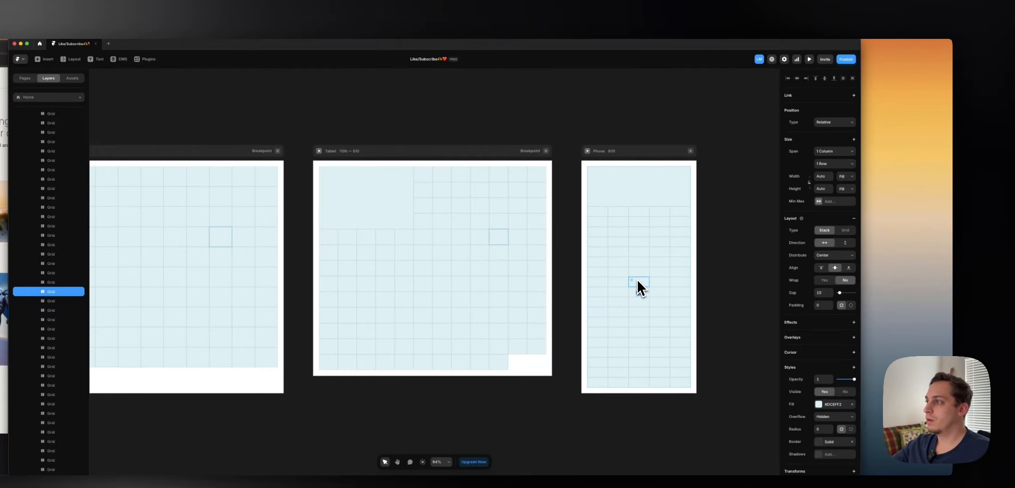
scroll(452, 281, "up", 5)
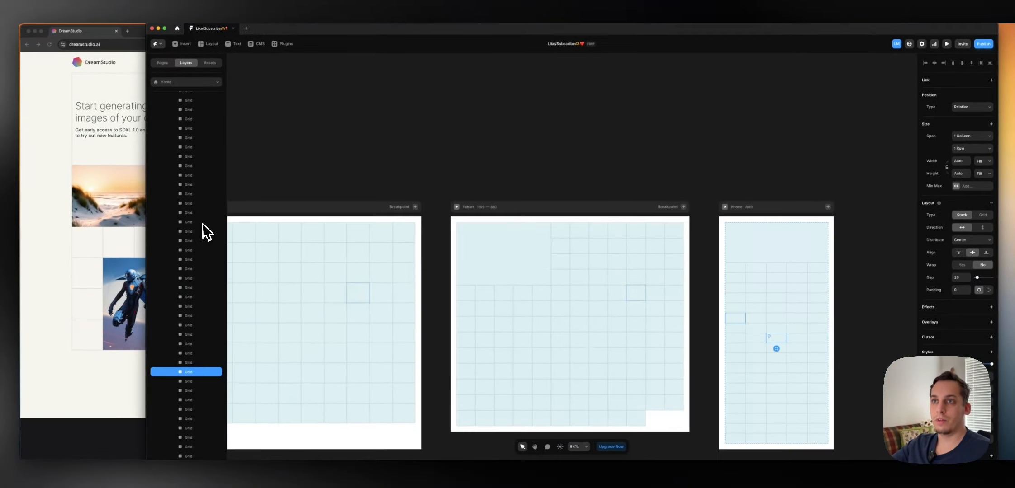
scroll(197, 221, "up", 10)
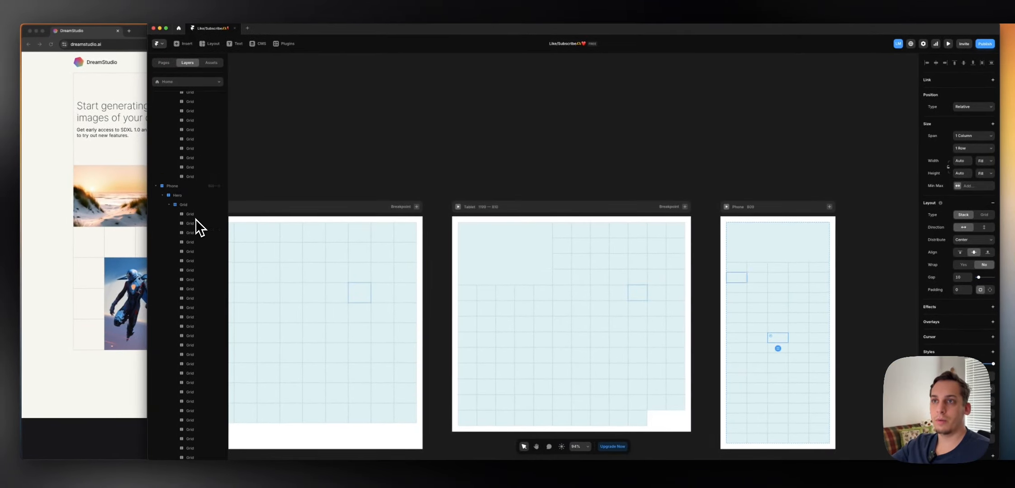
left_click(206, 279)
scroll(579, 273, "down", 5)
left_click_drag(778, 351, 775, 368)
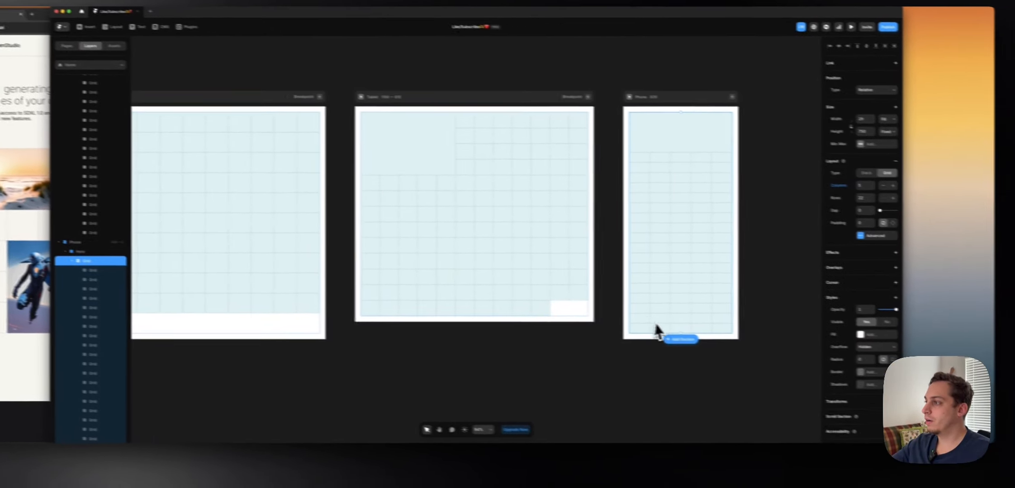
mouse_move(644, 346)
left_mouse_down()
mouse_move(646, 418)
mouse_move(636, 352)
left_mouse_up()
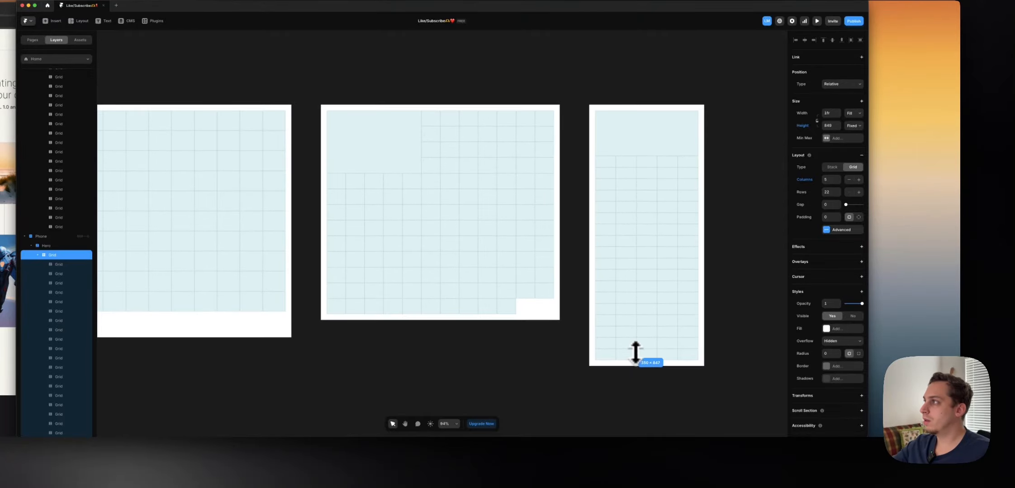
- Change the Desktop Grid frame's height sizing from Fixed to Viewport at 100vh
left_click(852, 125)
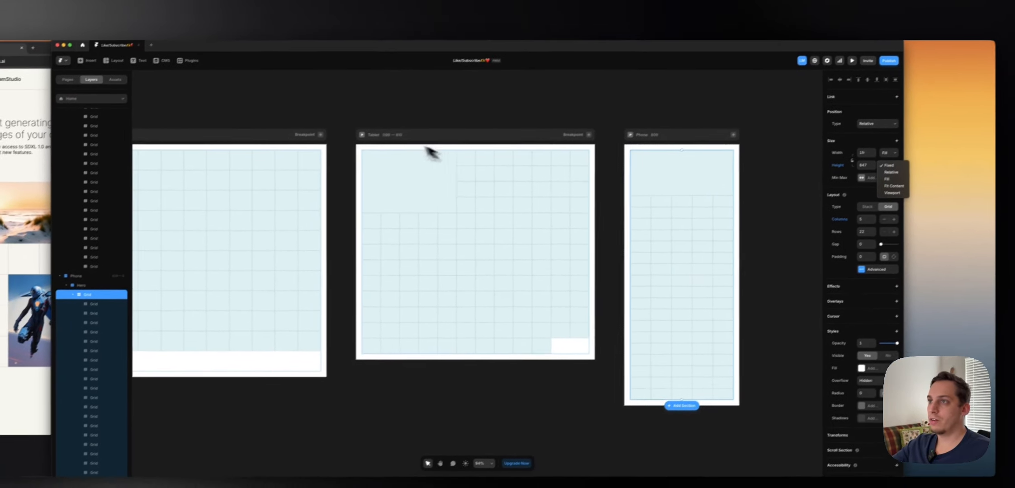
left_click(315, 153)
scroll(317, 163, "left", 4)
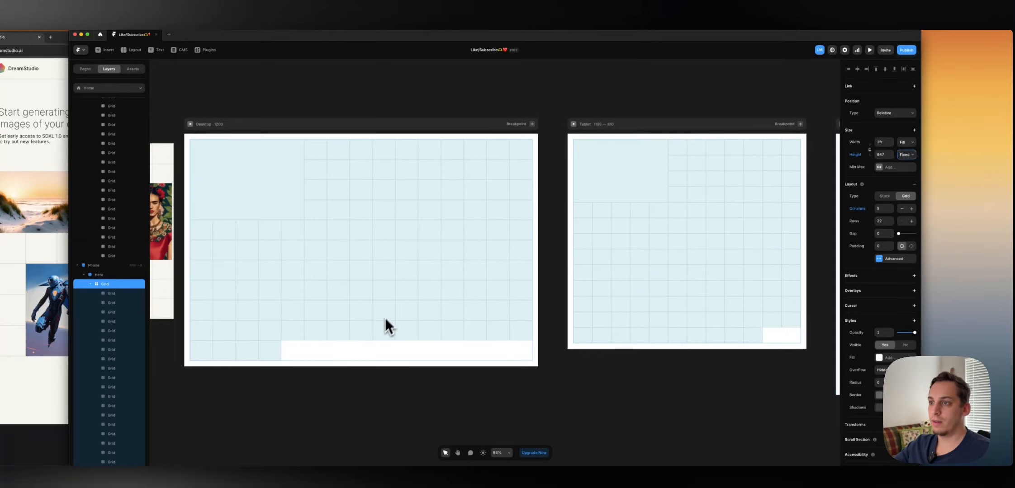
left_click(406, 358)
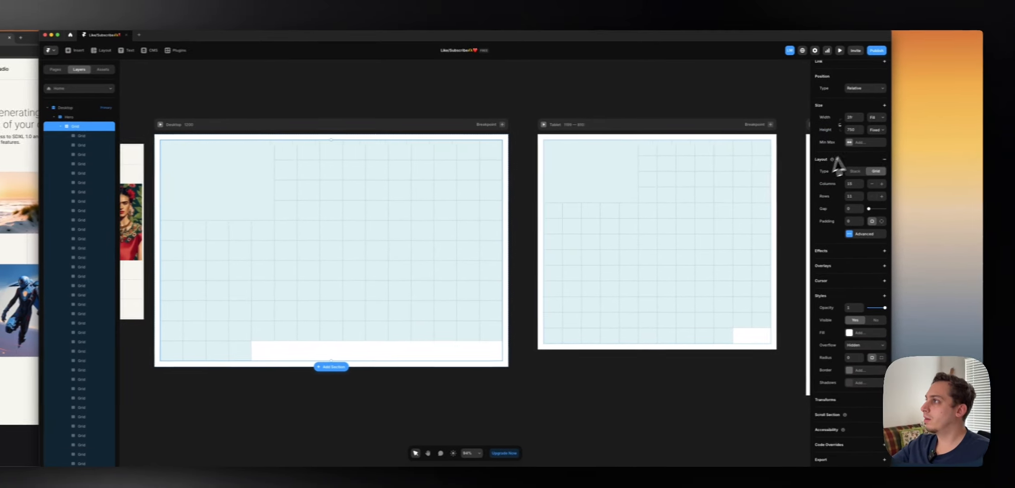
left_click(906, 129)
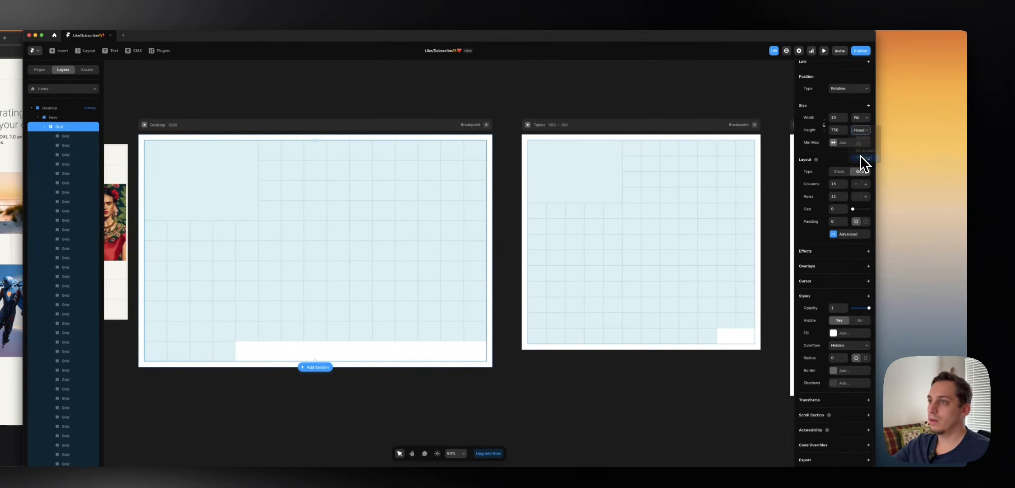
left_click(860, 158)
scroll(588, 156, "right", 3)
scroll(571, 155, "right", 3)
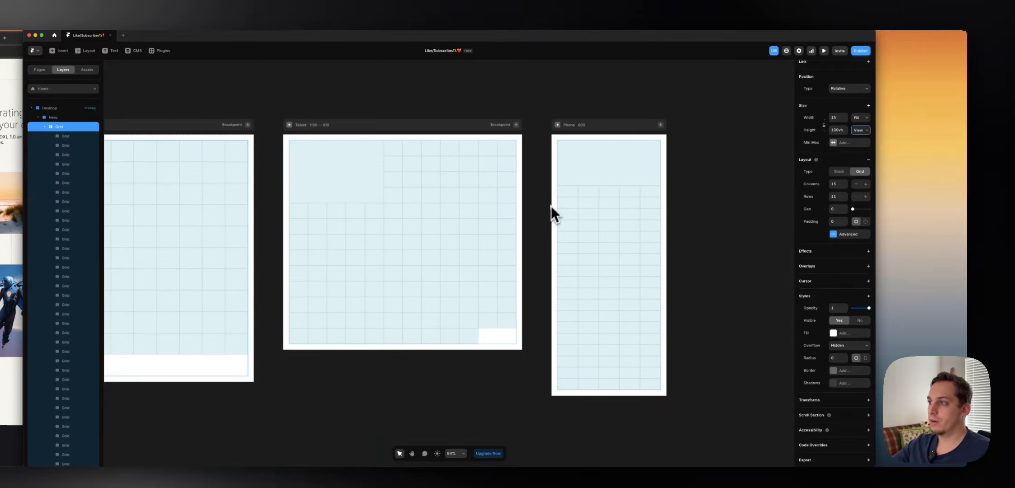
- Set the Tablet Grid frame's height sizing to Viewport at 100vh
left_click(501, 342)
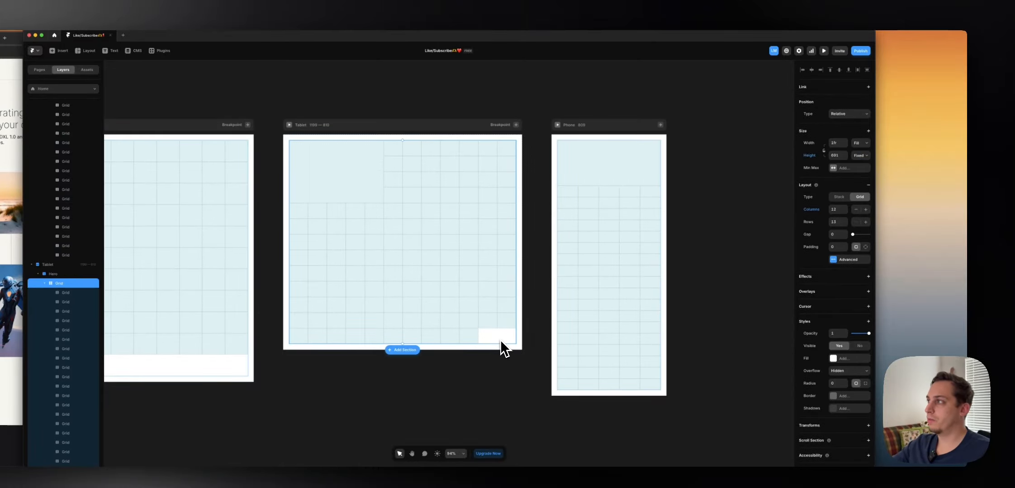
left_click(864, 157)
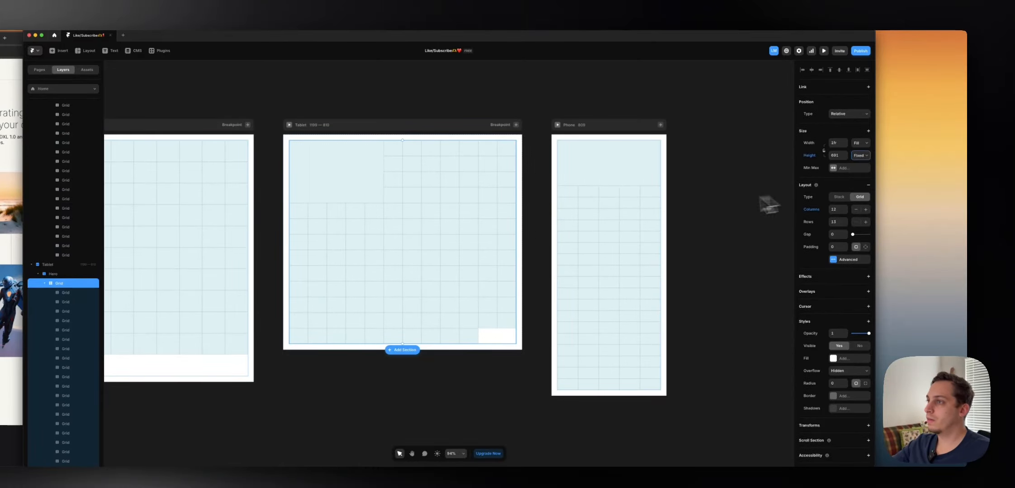
scroll(660, 203, "down", 3)
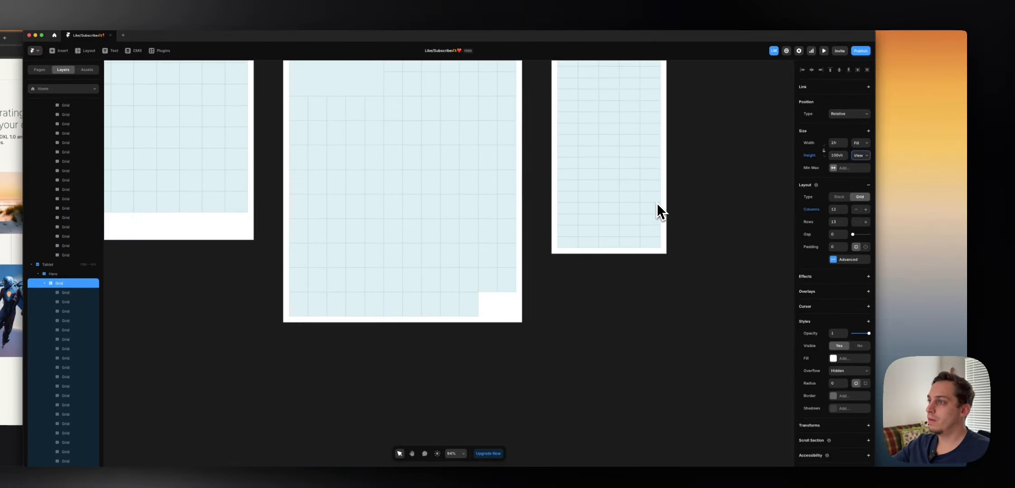
- Inspect the height sizing of the Phone breakpoint's Grid frame
left_click(656, 241)
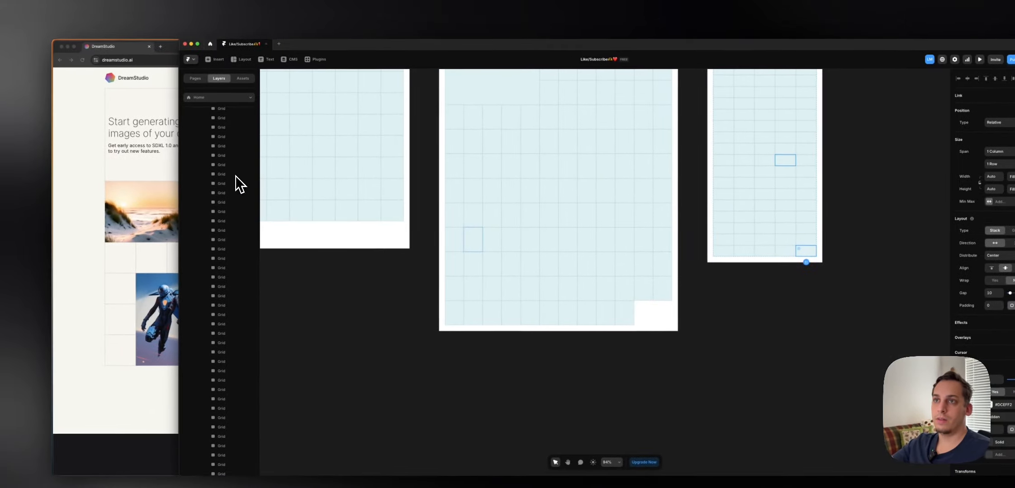
scroll(235, 177, "up", 15)
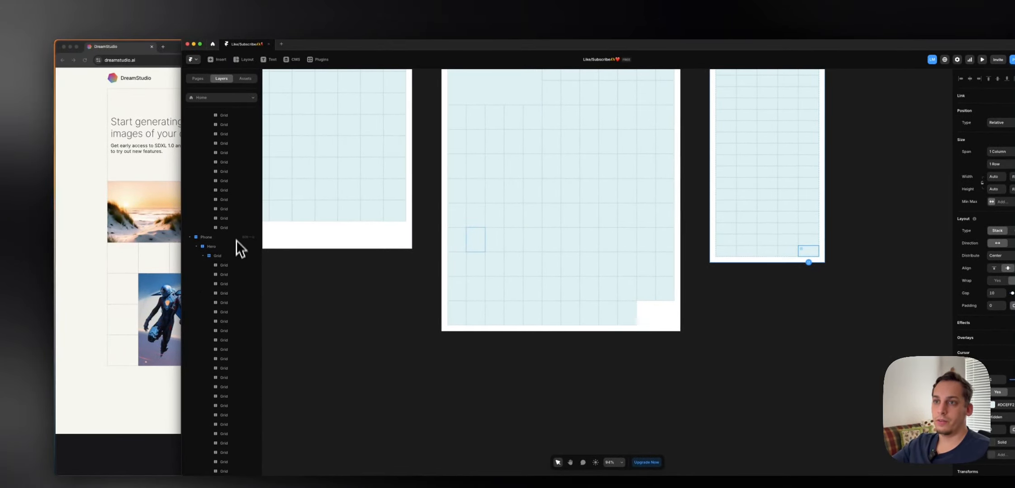
left_click(229, 256)
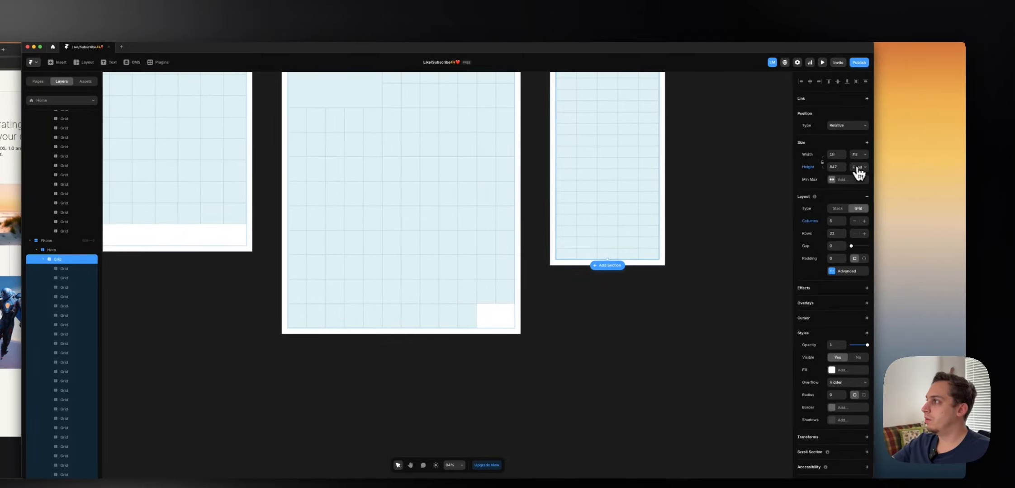
left_click(716, 183)
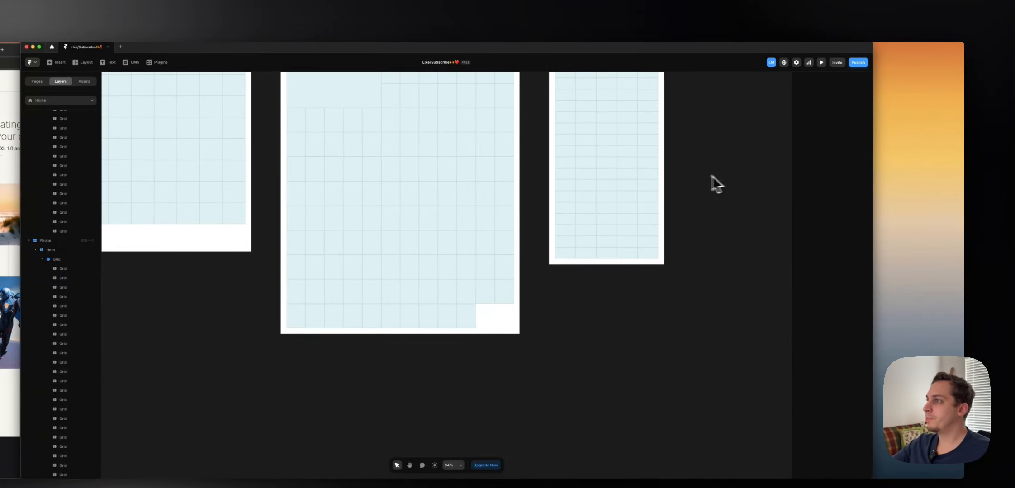
- Delete two adjacent batches of cells from the middle of the Phone Grid frame, seven cells and six cells
scroll(711, 175, "up", 3)
scroll(710, 176, "left", 2)
left_click(627, 281)
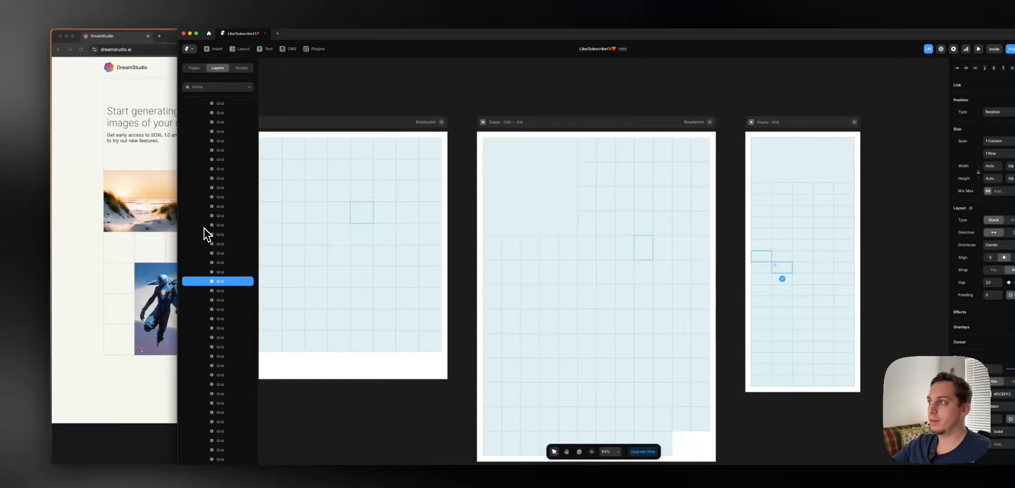
left_click(46, 241, "shift")
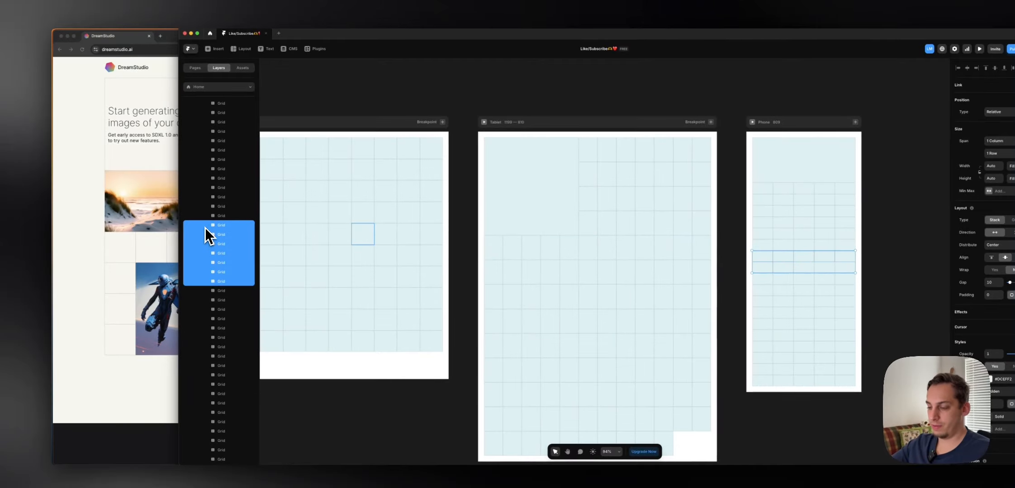
key("Delete")
left_click(213, 234)
left_click(216, 214)
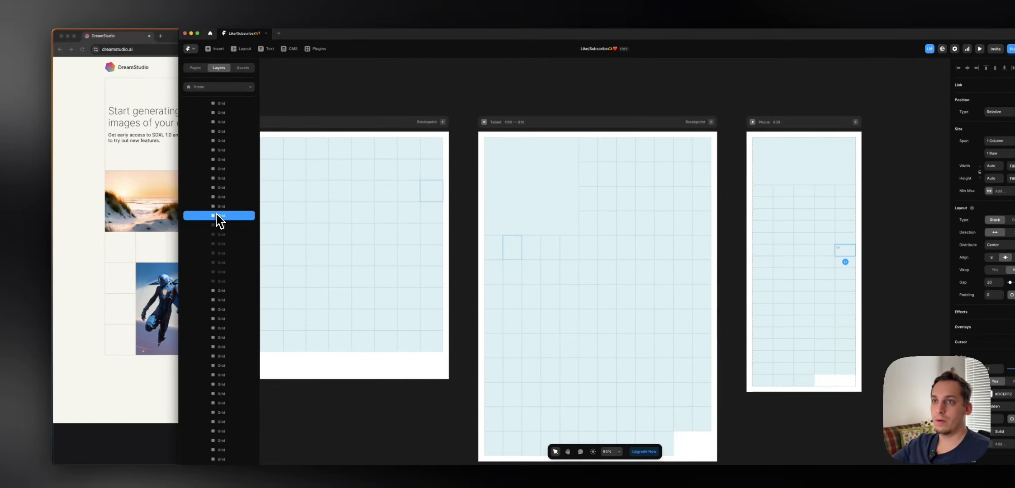
left_click(219, 169, "shift")
key("Delete")
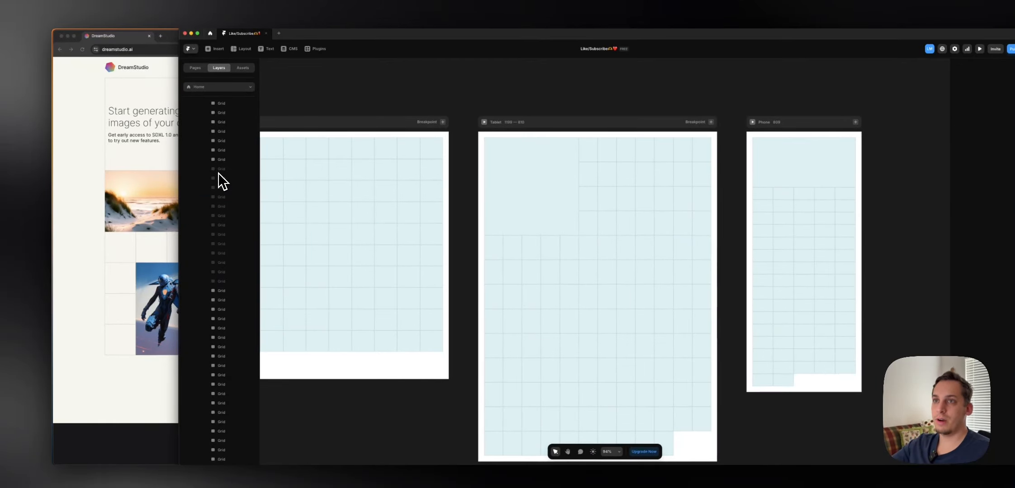
- Delete three further batches of six, nine and two cells from the Phone Grid frame to complete its bottom row
left_click(216, 160)
left_click(219, 113, "shift")
key("Delete")
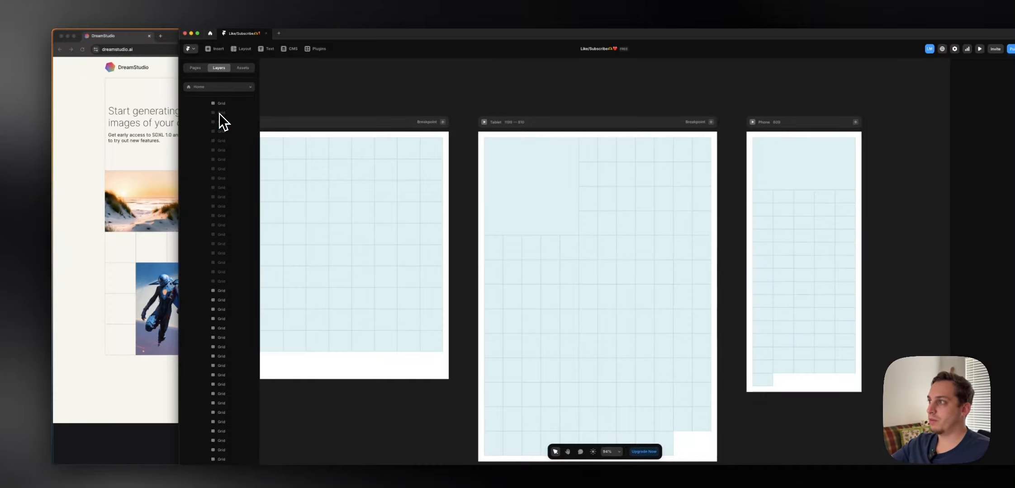
left_click(220, 293)
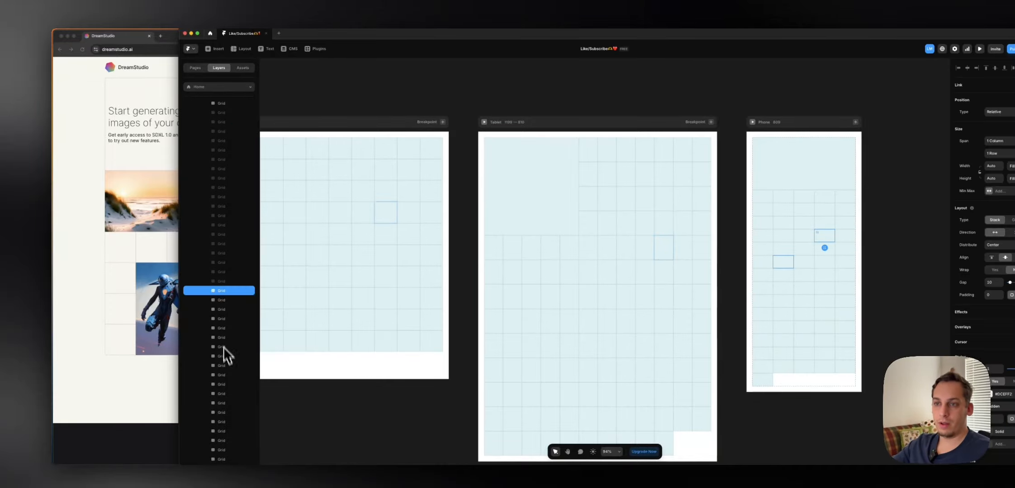
left_click(226, 365, "shift")
key("Delete")
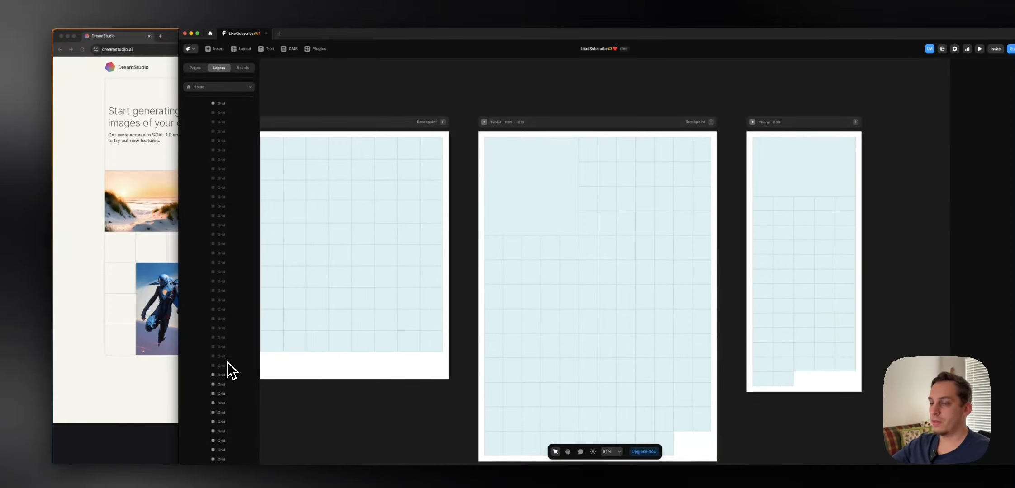
left_click(221, 375)
left_click(225, 386, "shift")
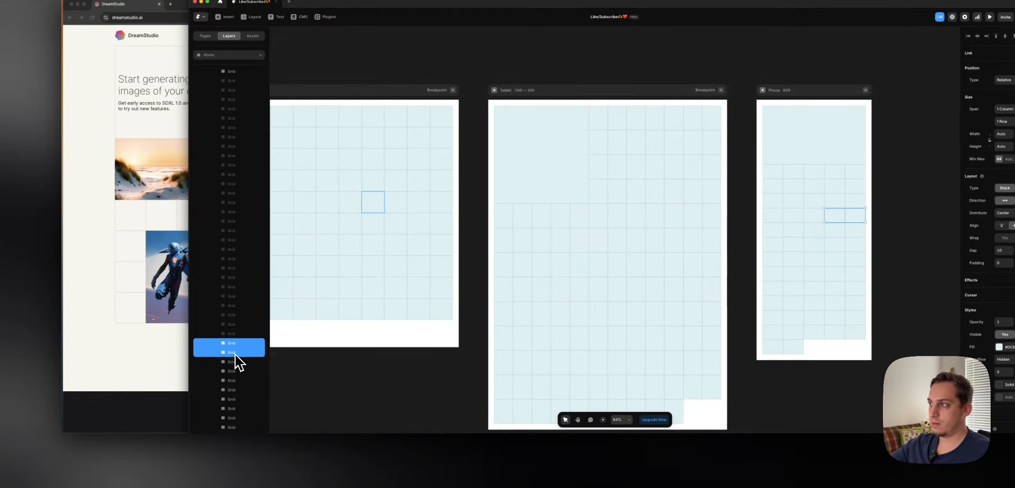
key("Delete")
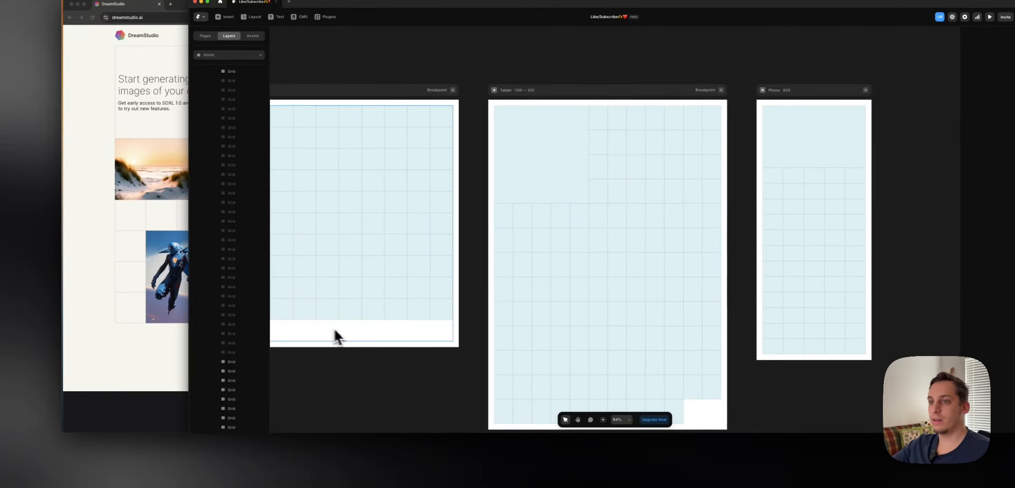
scroll(222, 343, "down", 1)
left_click(234, 338)
left_click(234, 330, "shift")
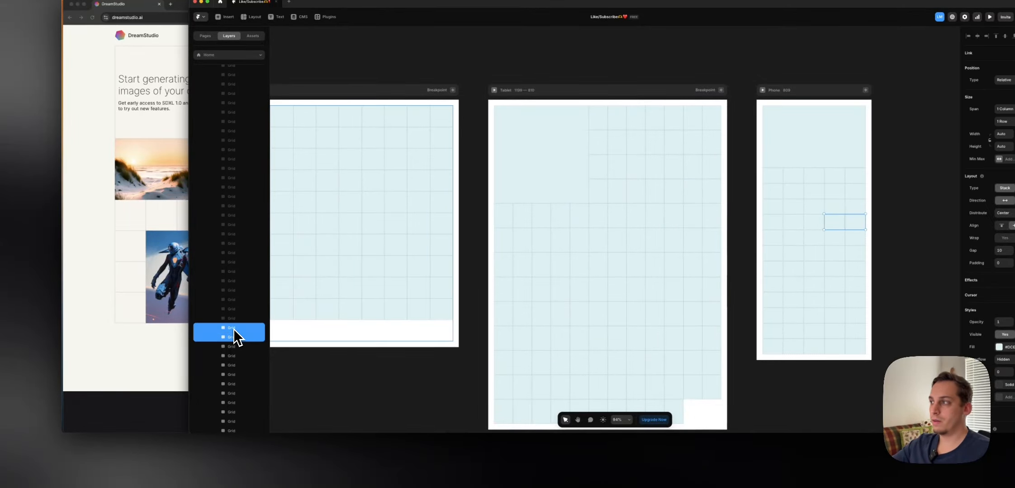
left_click(349, 362)
- Delete the leftover cells in the incomplete bottom row of the Desktop breakpoint's grid
scroll(343, 351, "left", 10)
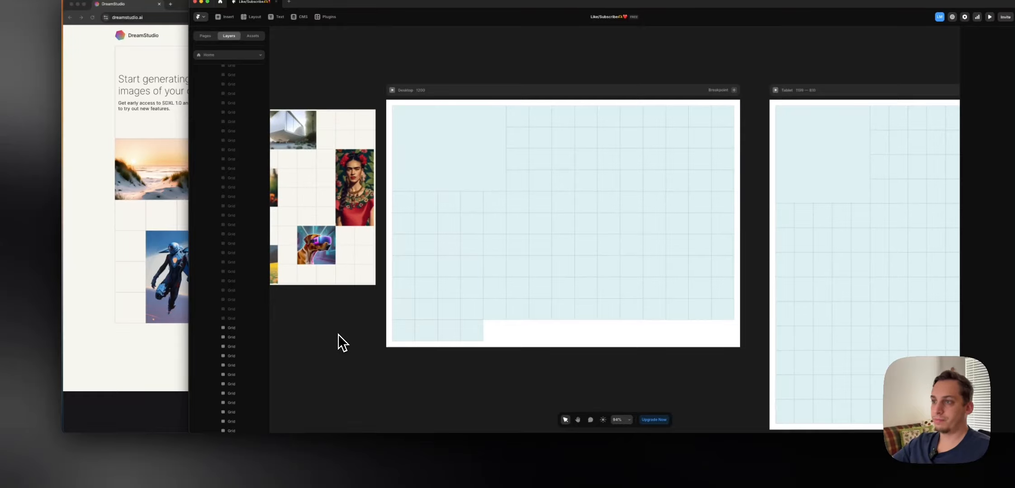
left_click(466, 333)
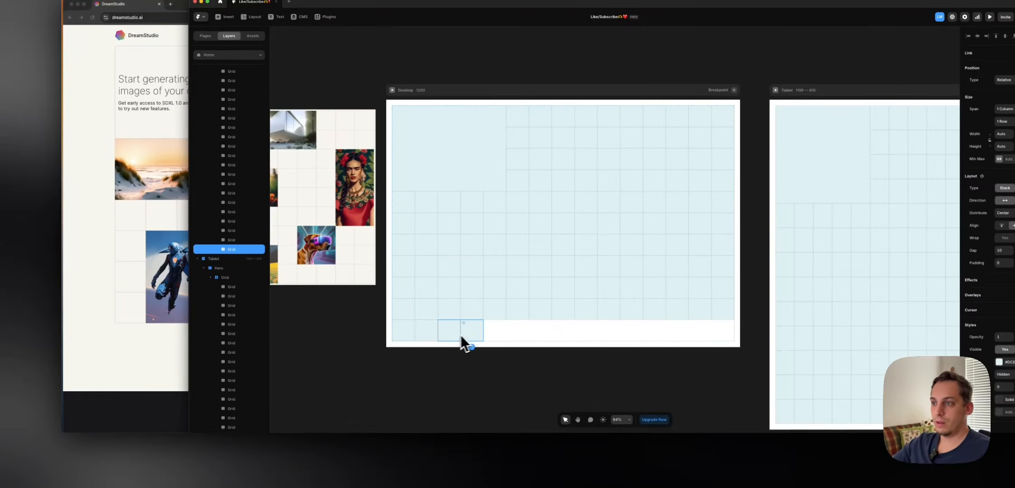
left_click(221, 223, "shift")
key("Delete")
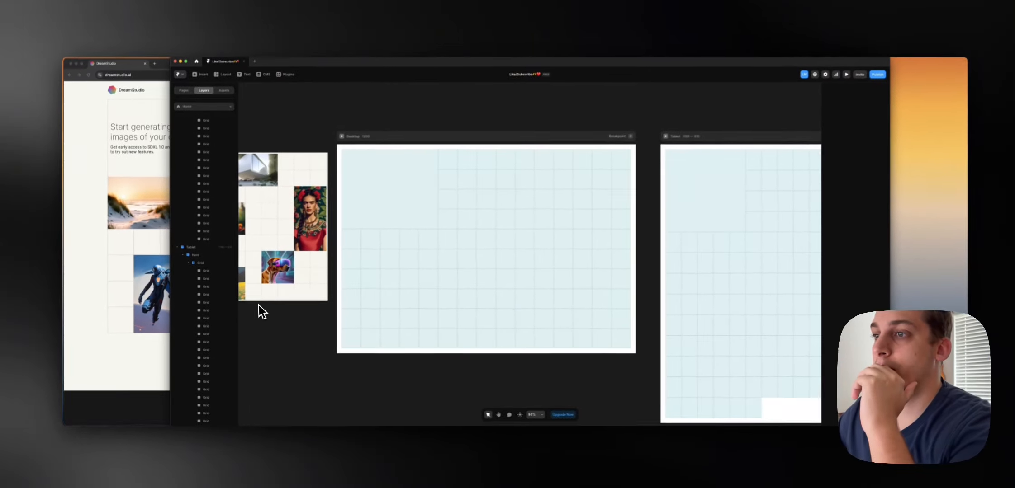
scroll(334, 269, "down", 1)
scroll(333, 269, "left", 1)
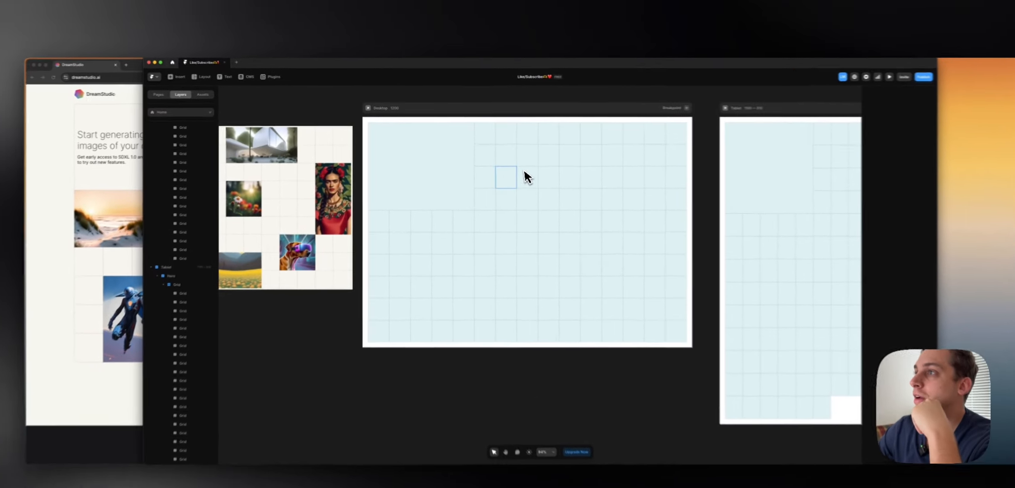
left_click(489, 167)
left_click(409, 181)
scroll(369, 181, "left", 5)
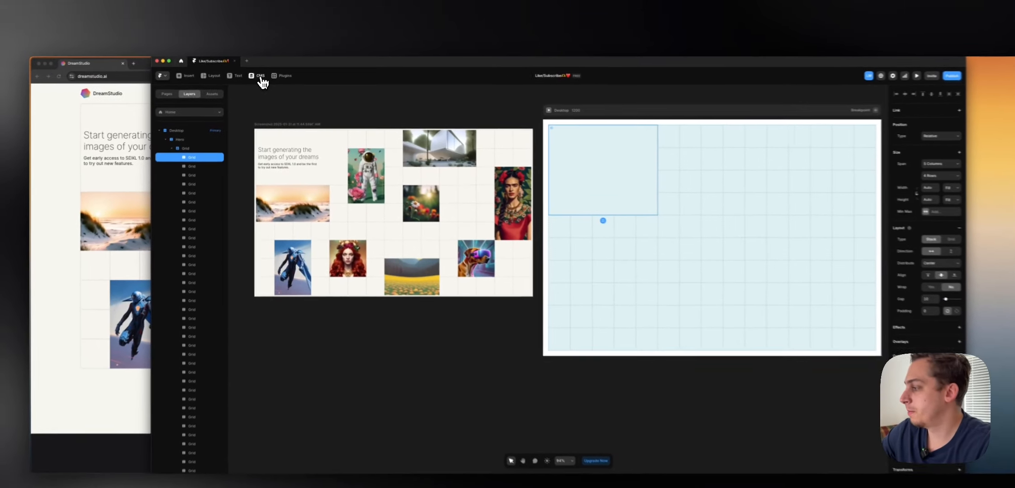
- Create a new CMS collection named Projects
left_click(261, 76)
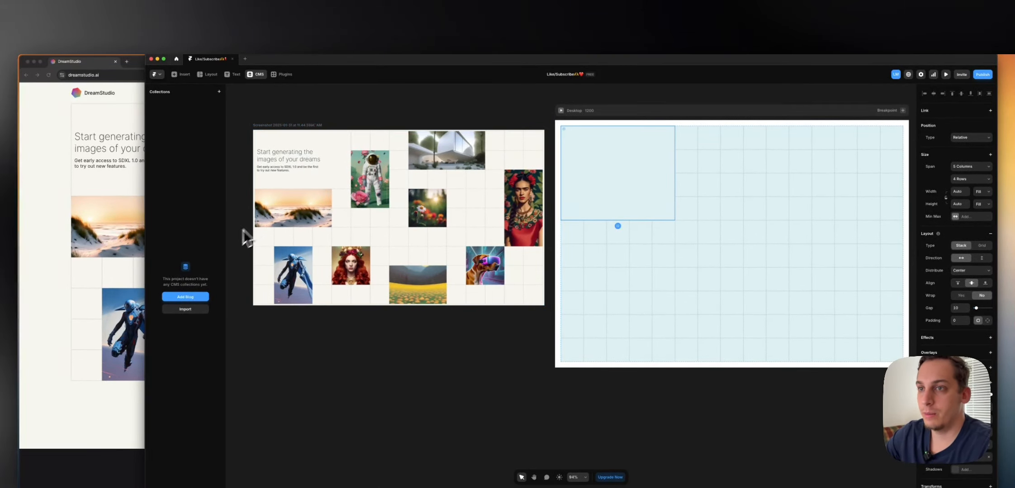
left_click(219, 92)
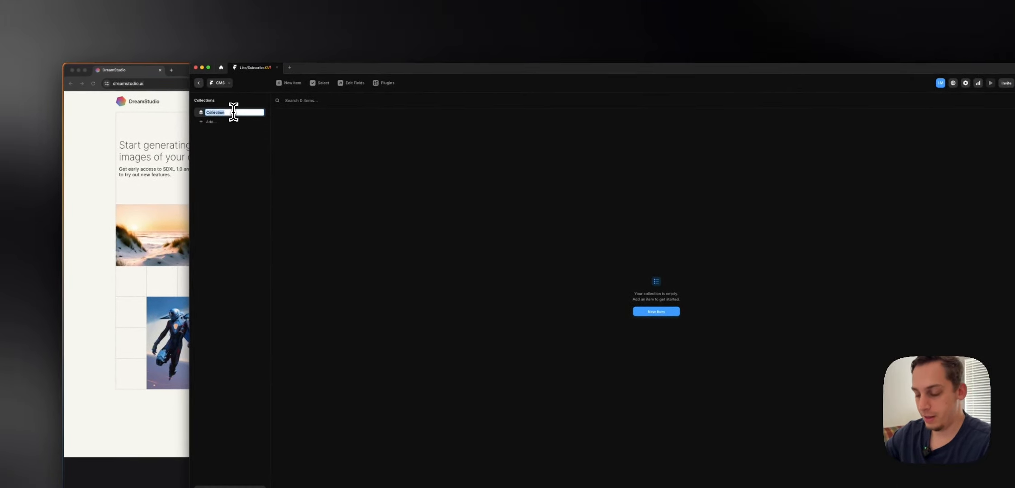
type("Projec")
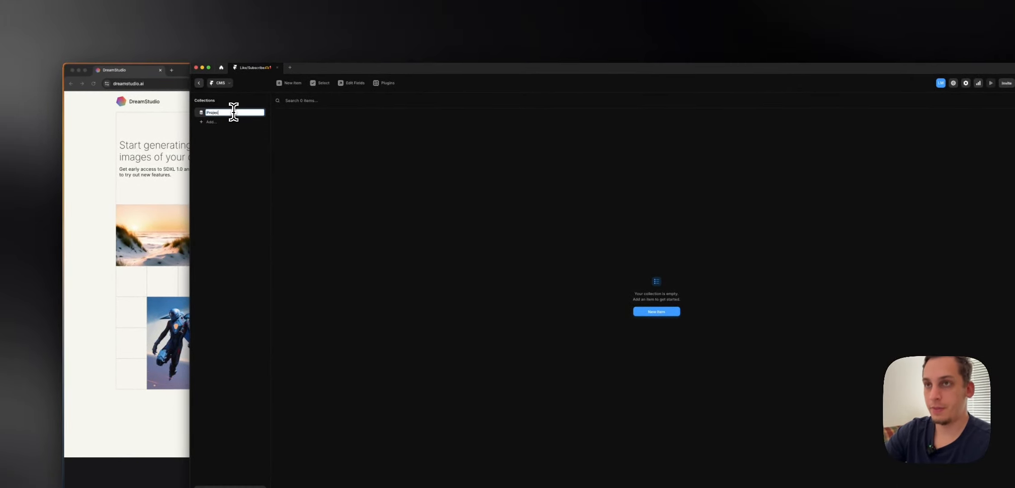
type("ts")
key("Return")
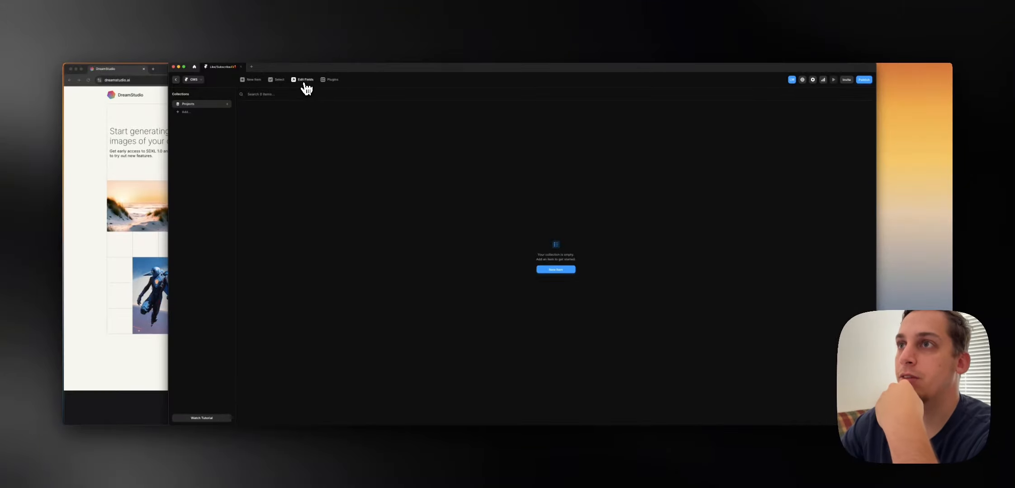
- Add an Image field to the Projects collection and move it above the Title field
left_click(303, 82)
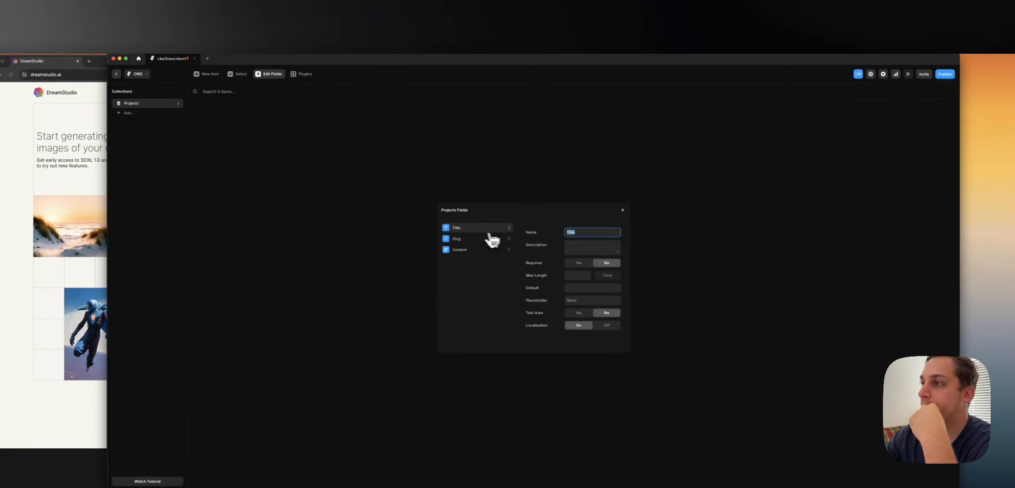
left_click(622, 211)
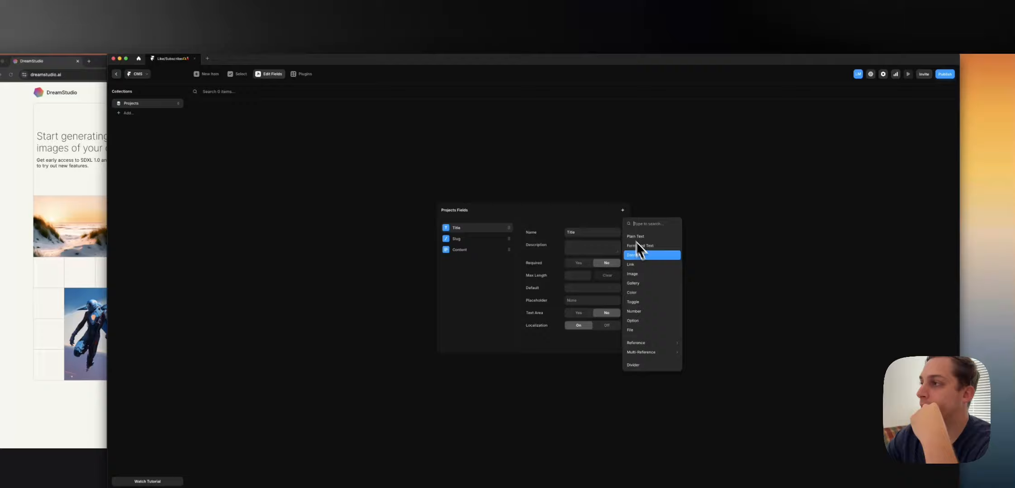
left_click(649, 274)
left_click_drag(487, 249, 482, 226)
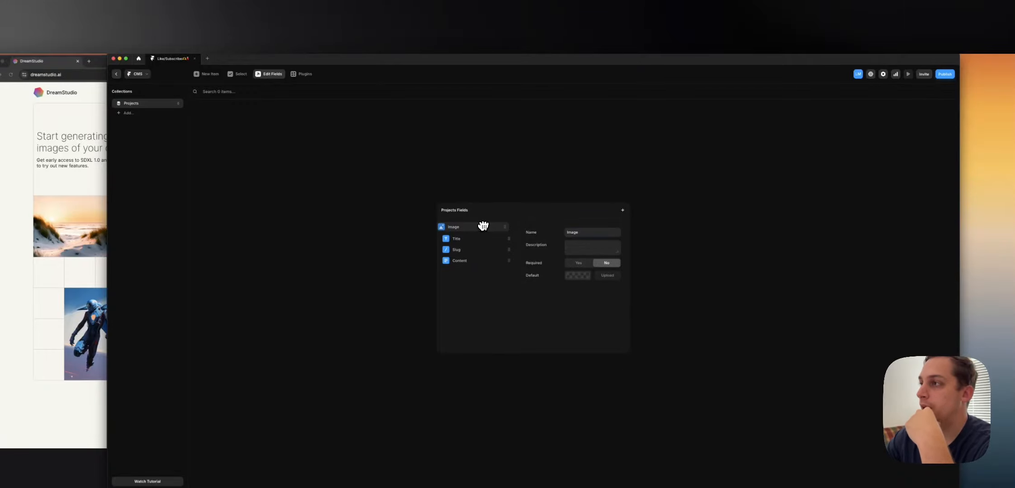
- Add a Gallery field below Content in the Projects collection and rename the Image field to Cover Image
left_click(623, 211)
left_click(647, 284)
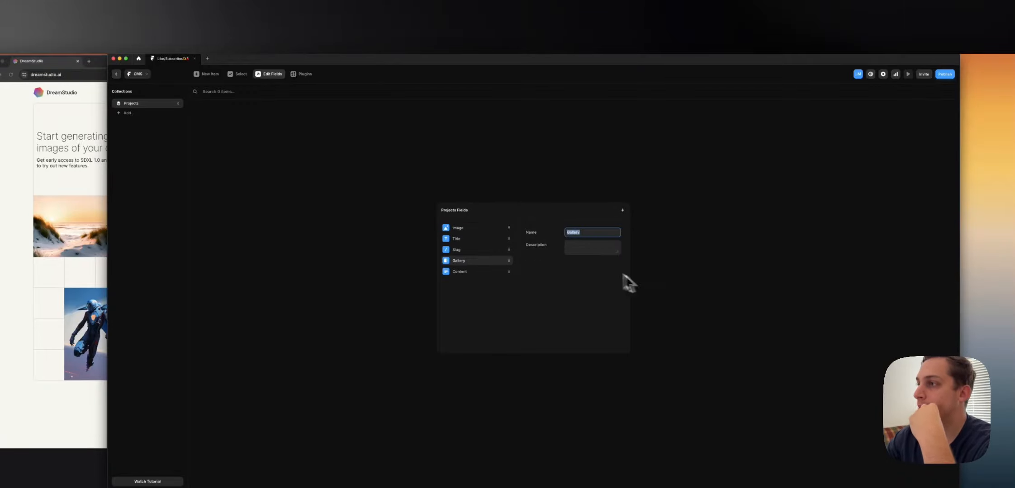
left_click_drag(502, 264, 510, 275)
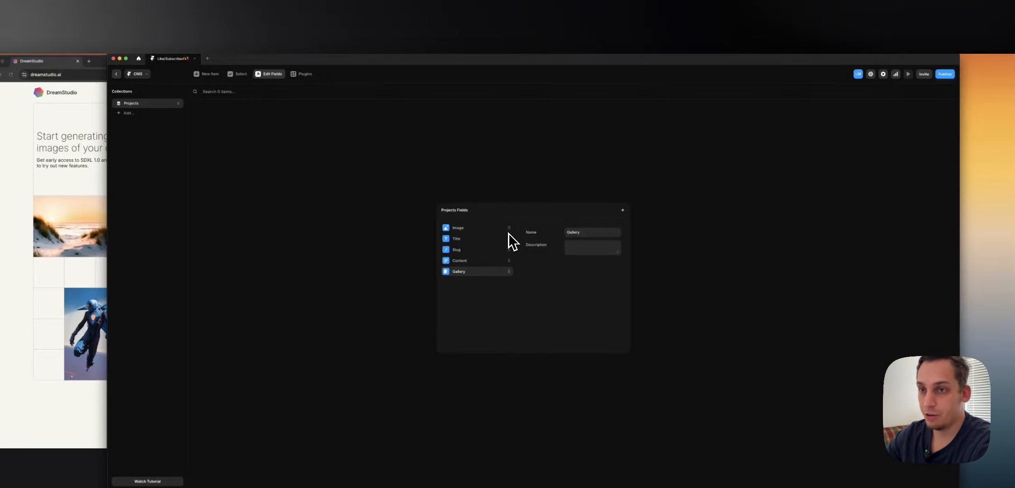
left_click(484, 229)
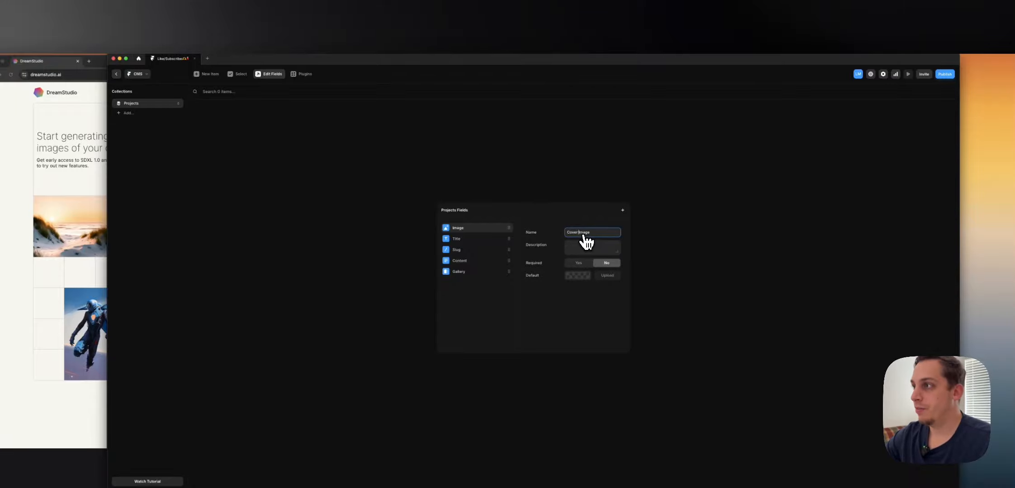
left_click(649, 244)
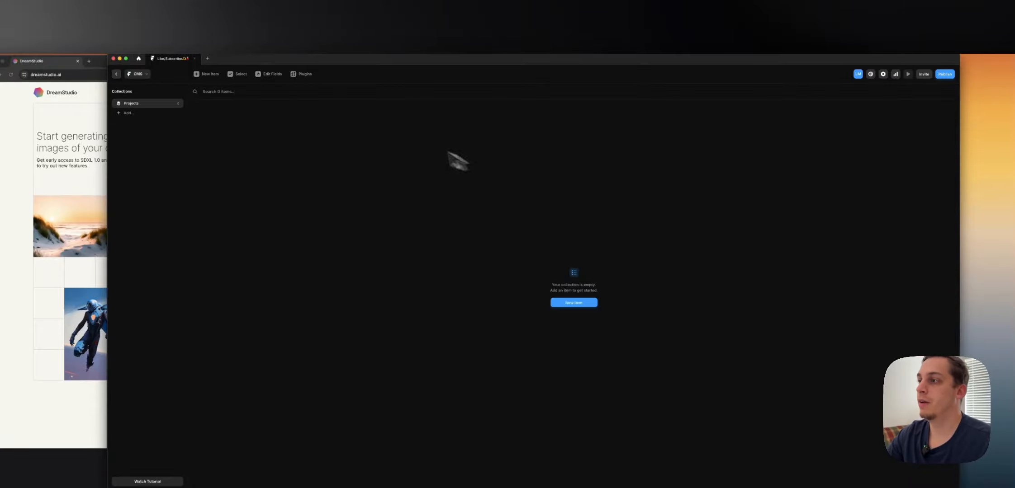
- Create a Projects item titled Colorful Beanies with a cover image and three gallery images, and save it as a draft
left_click(573, 303)
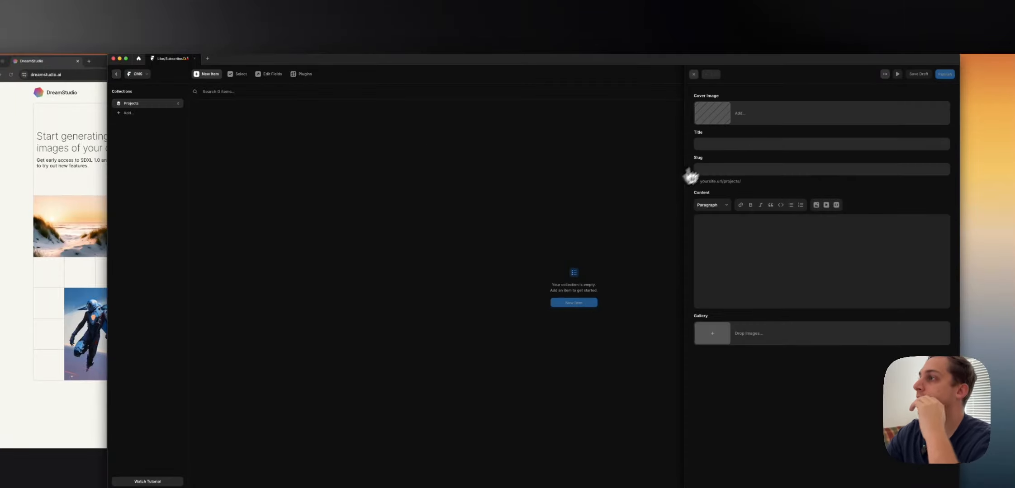
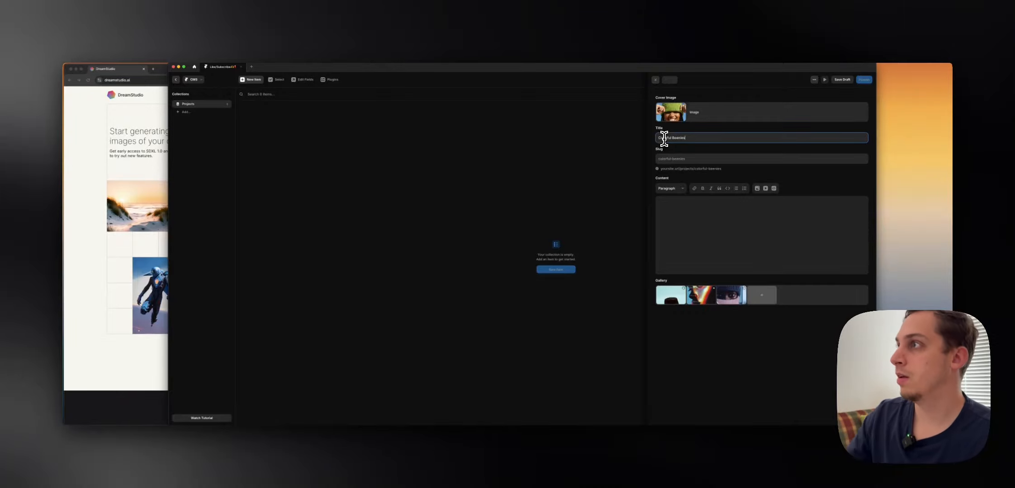
key("Escape")
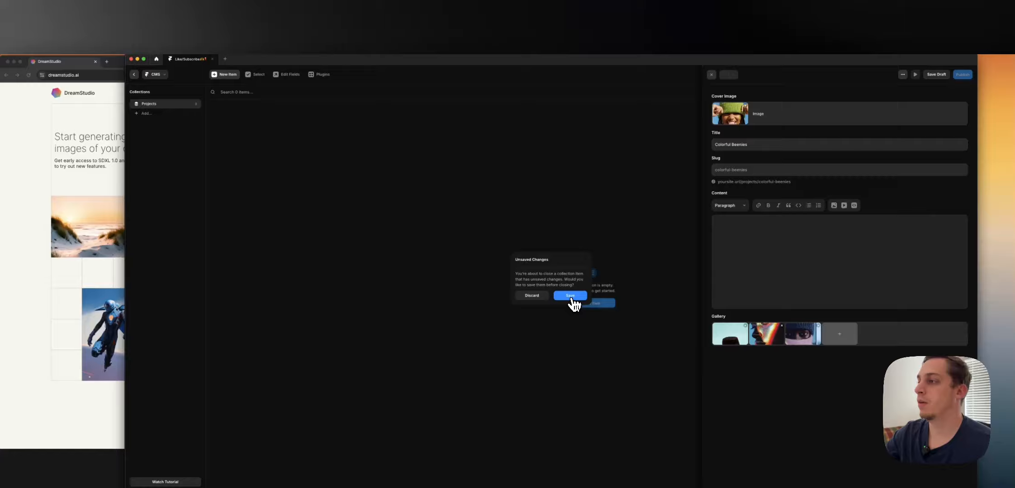
left_click(571, 297)
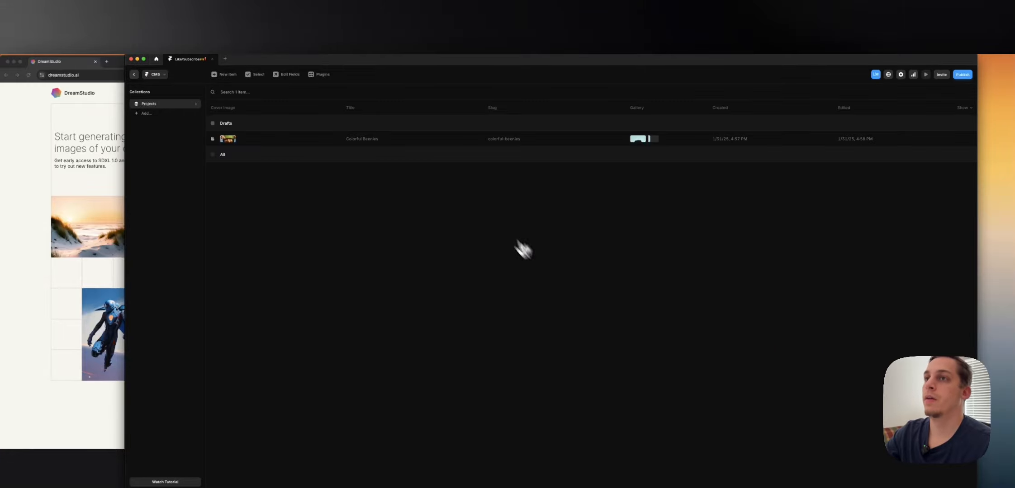
- Start a second Projects item titled AI Nature and give it a cover photo from the Lummi plugin
left_click(226, 75)
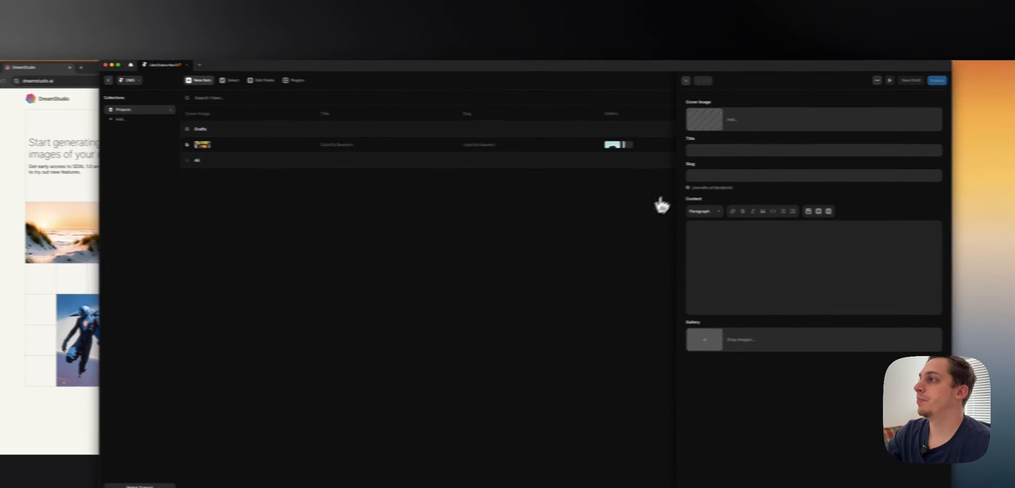
left_click(672, 130)
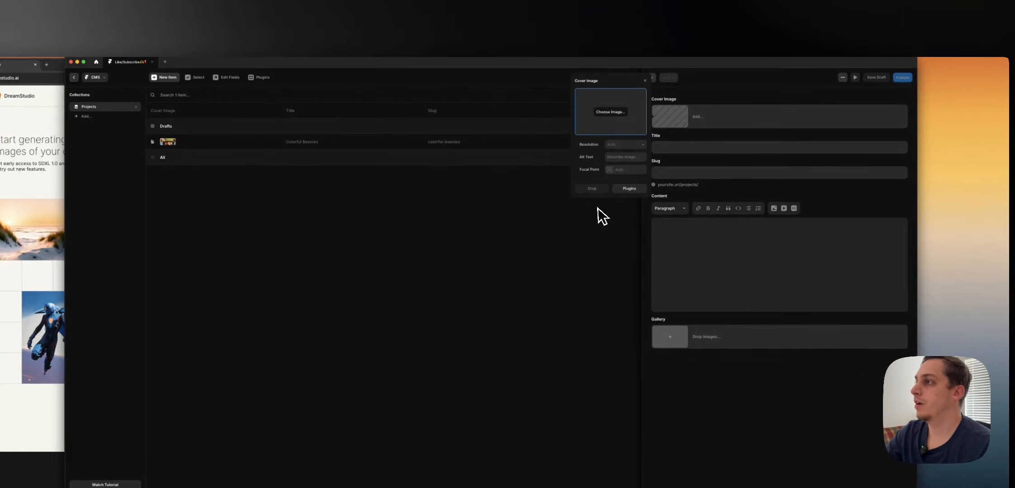
left_click(632, 194)
left_click(595, 129)
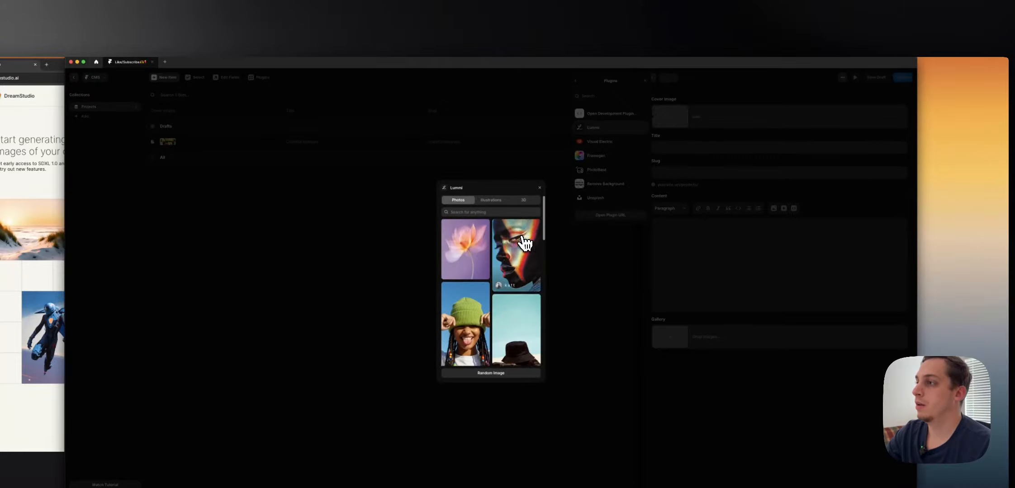
scroll(518, 244, "down", 5)
scroll(519, 246, "down", 5)
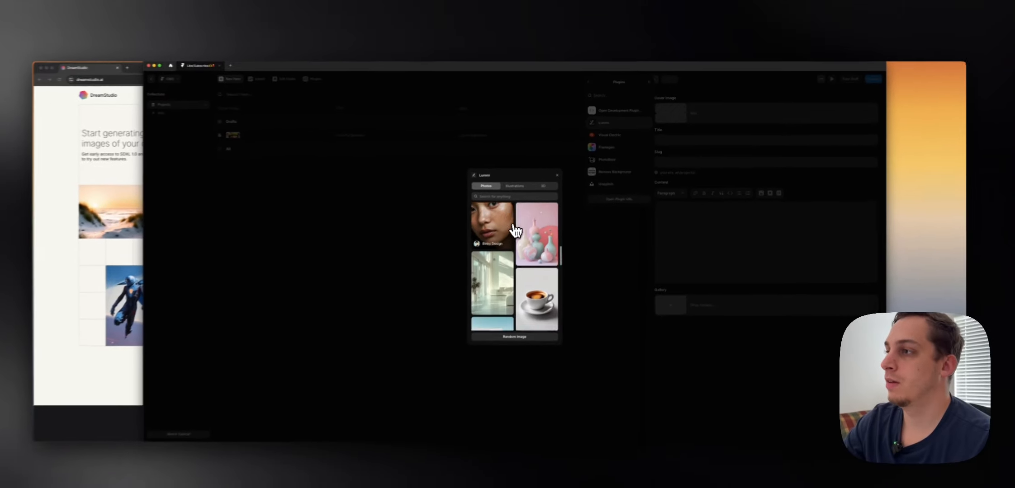
scroll(525, 224, "down", 3)
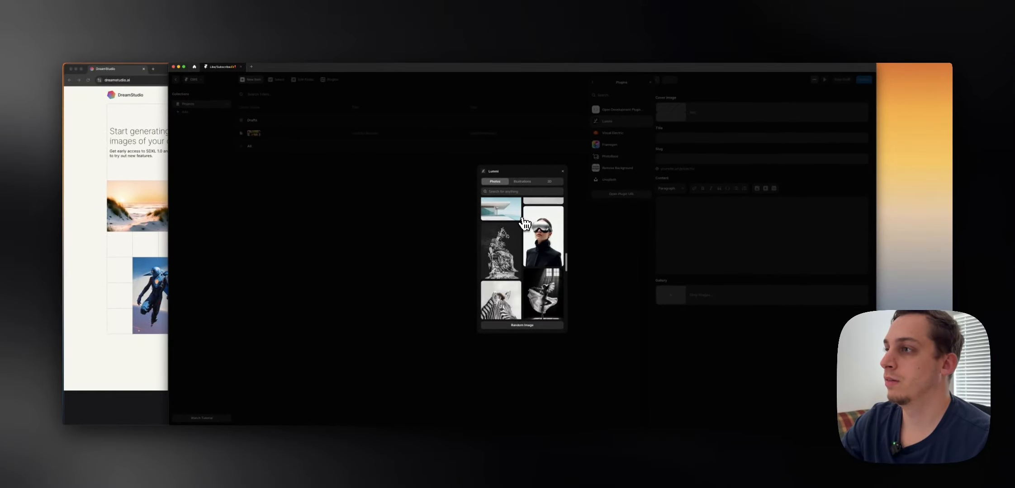
scroll(506, 217, "down", 8)
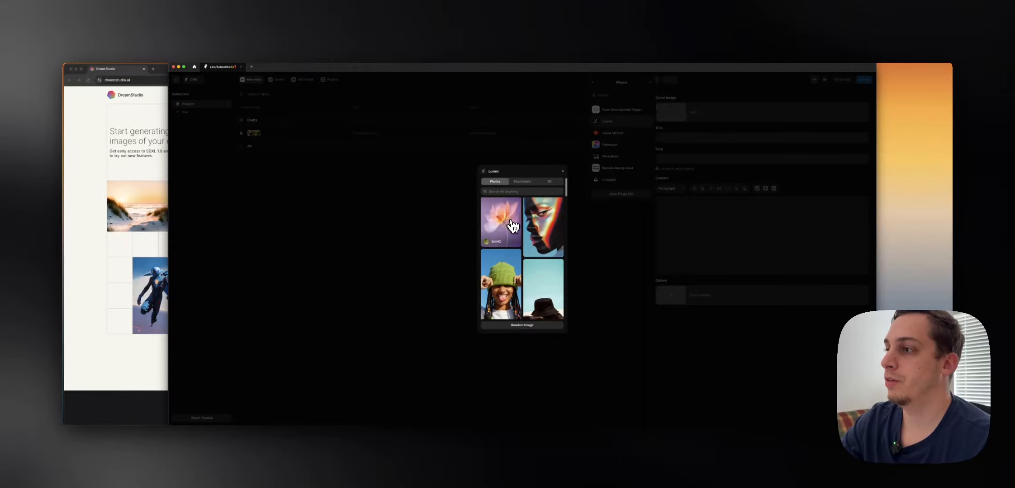
scroll(515, 228, "up", 10)
scroll(514, 228, "down", 10)
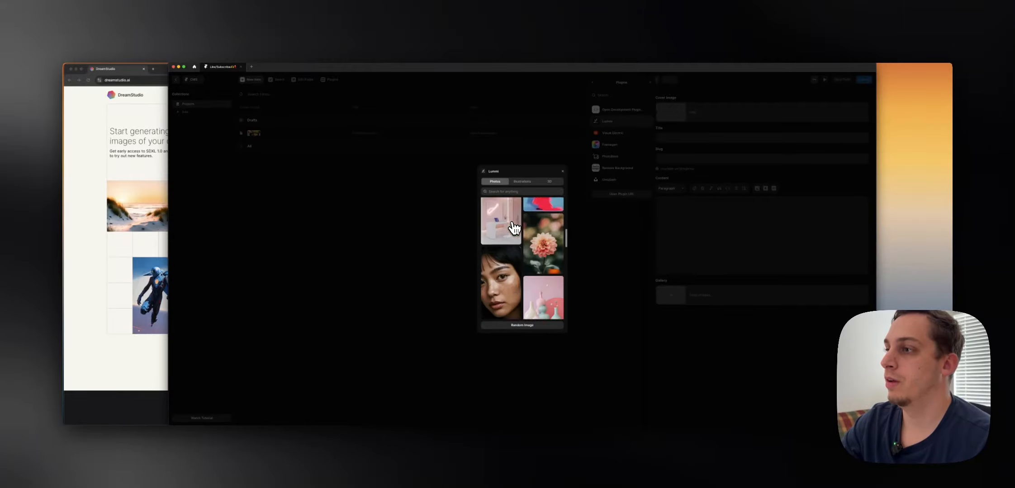
scroll(514, 229, "up", 5)
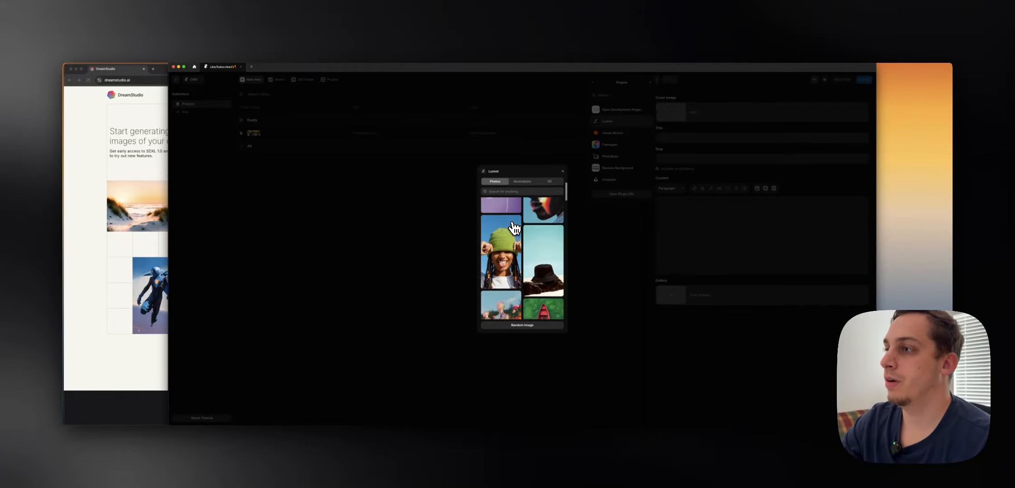
left_click(514, 228)
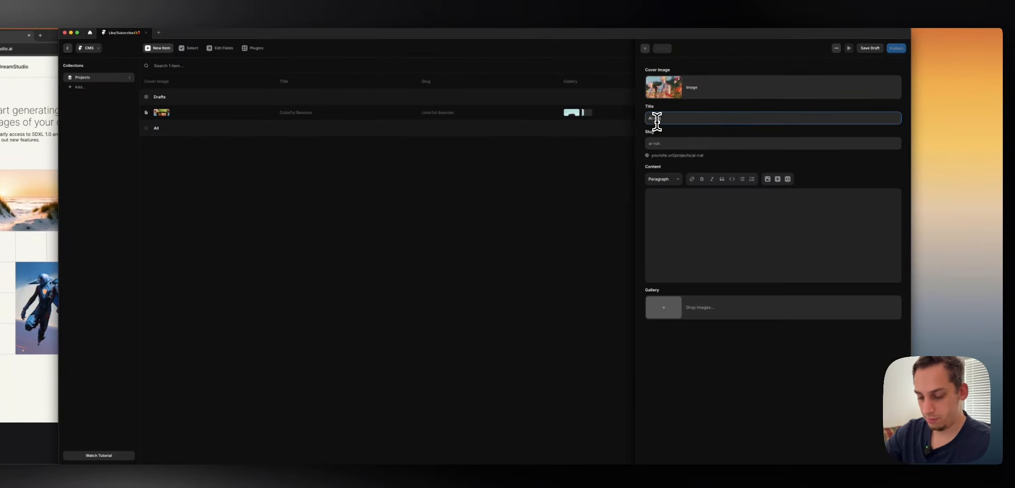
- Add a photo of colorful daisies from the Lummi plugin as the first gallery image of the AI Nature item
left_click(663, 309)
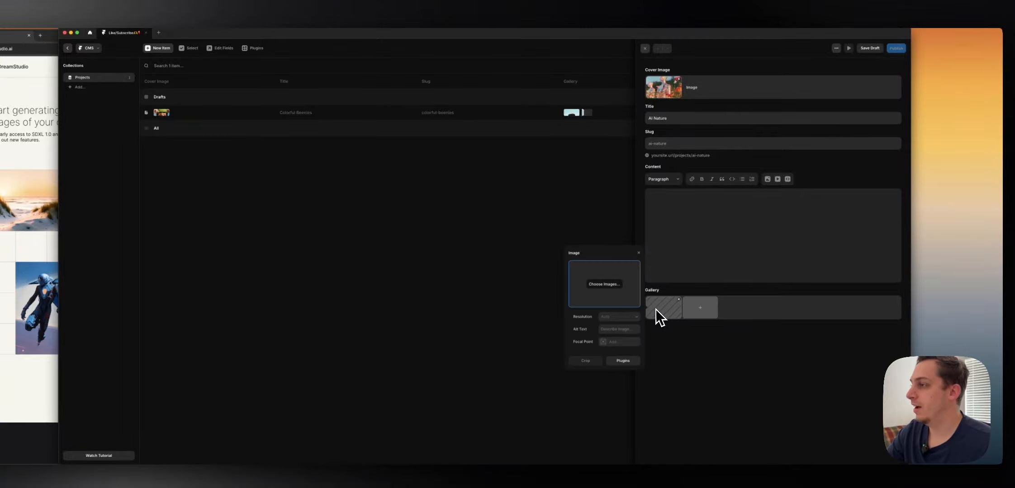
left_click(624, 360)
left_click(610, 301)
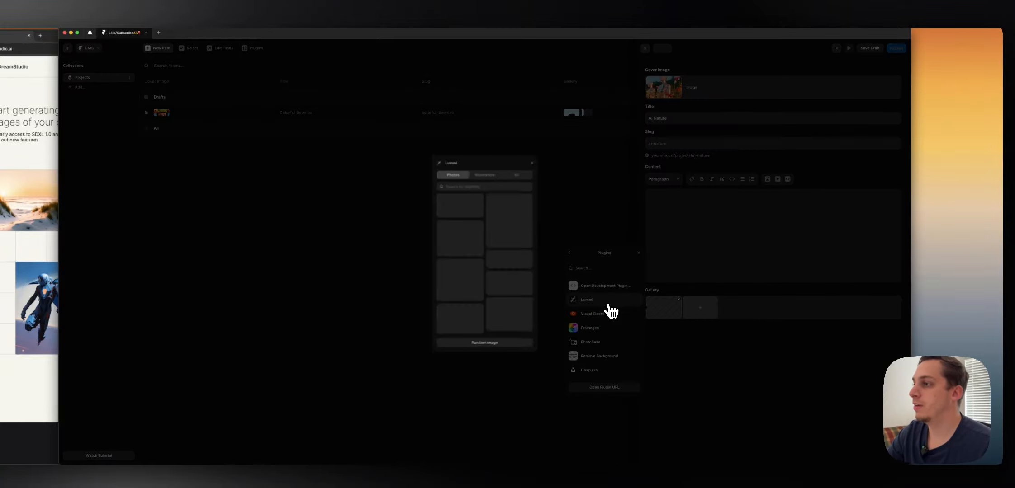
scroll(481, 236, "down", 6)
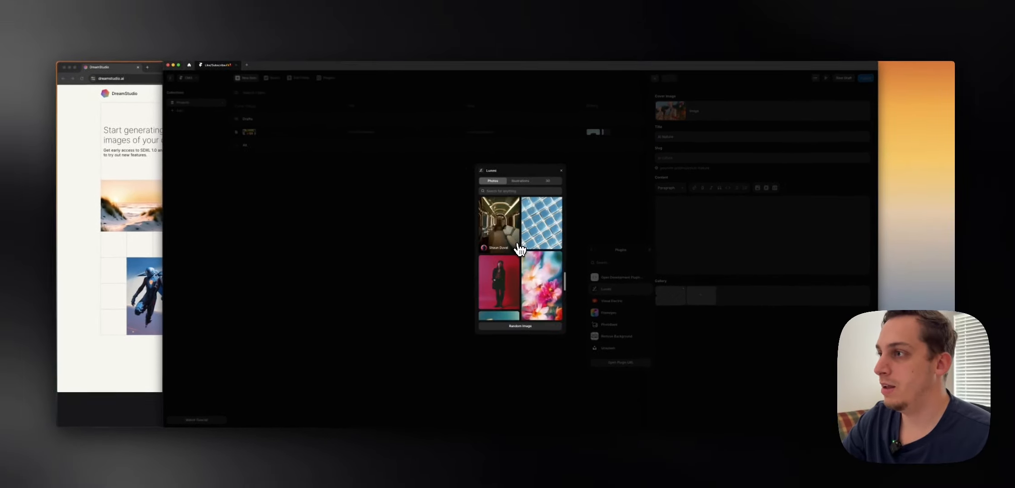
scroll(520, 249, "down", 8)
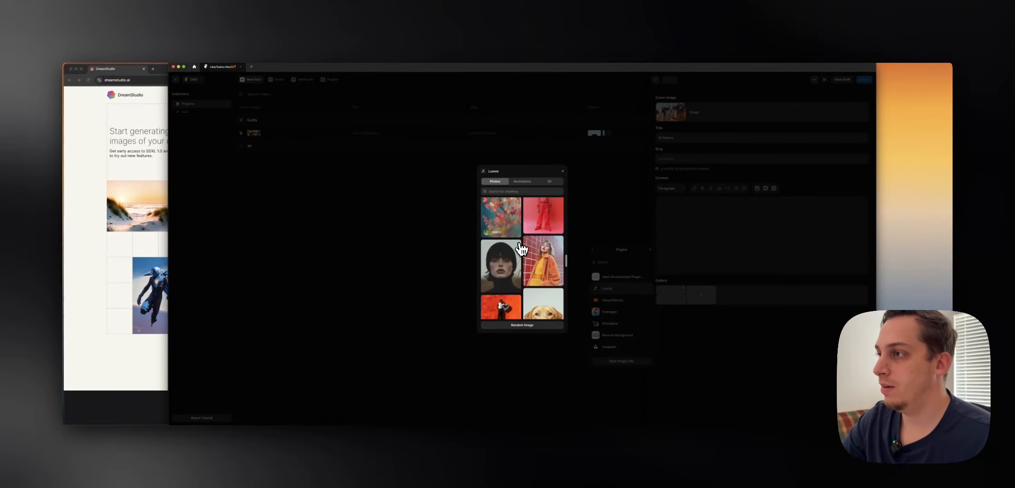
scroll(520, 249, "down", 8)
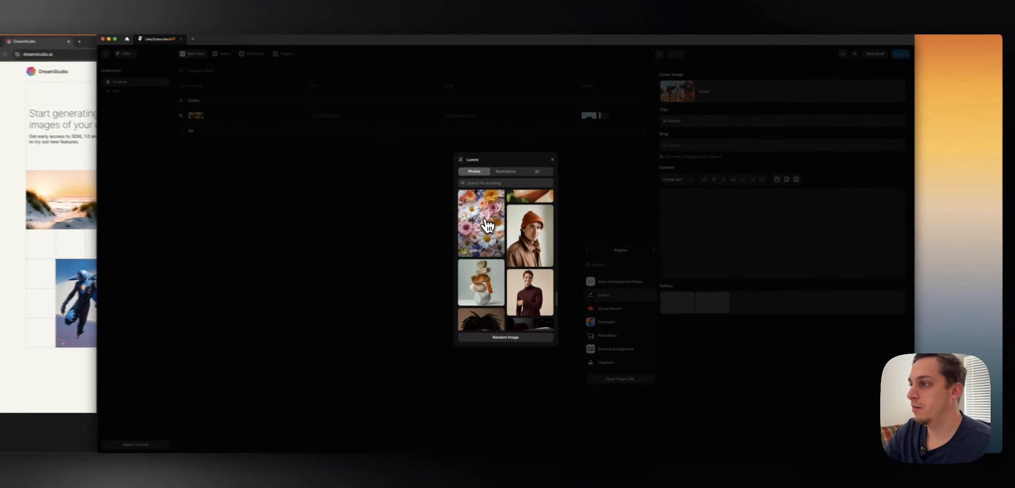
left_click_drag(488, 225, 704, 312)
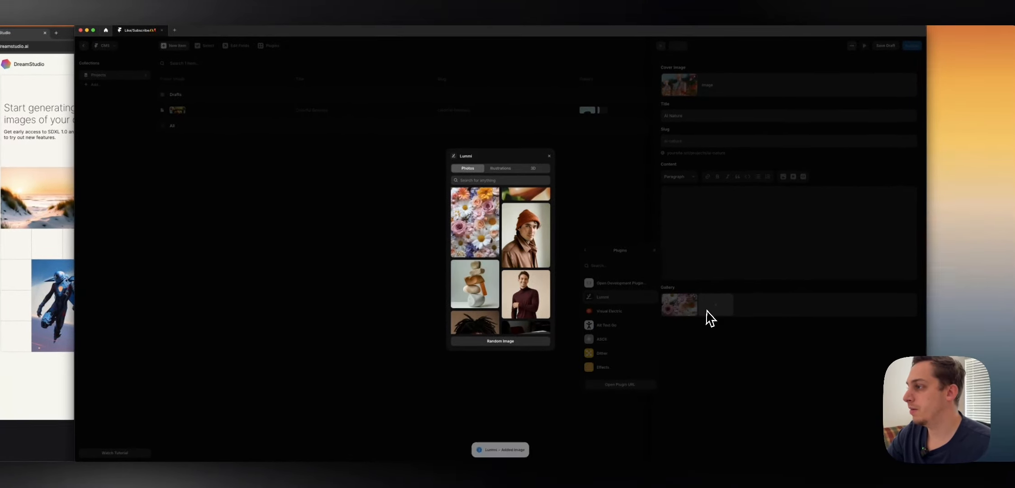
- Add a photo of colorful fruit from the Lummi plugin to the AI Nature gallery and save the item as a draft
left_click(717, 312)
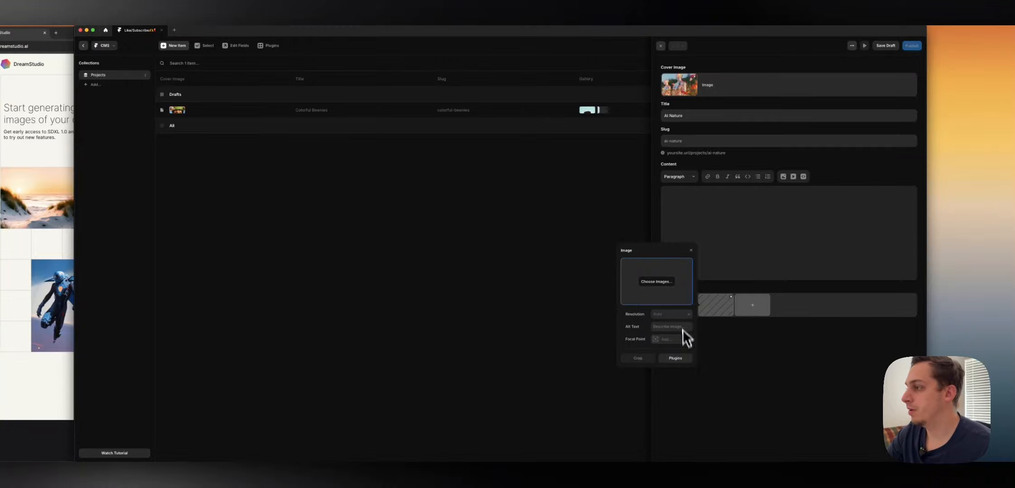
left_click(675, 358)
left_click(639, 297)
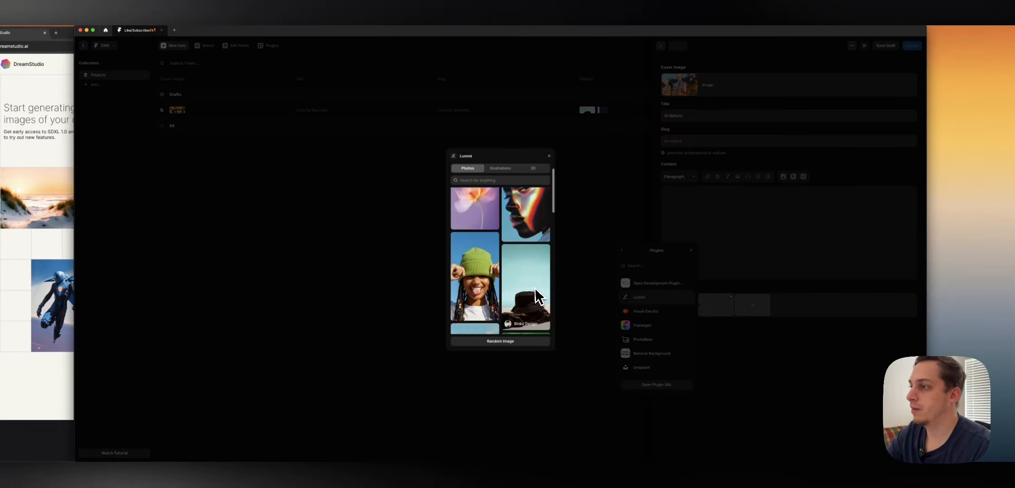
scroll(534, 288, "down", 3)
scroll(534, 288, "down", 10)
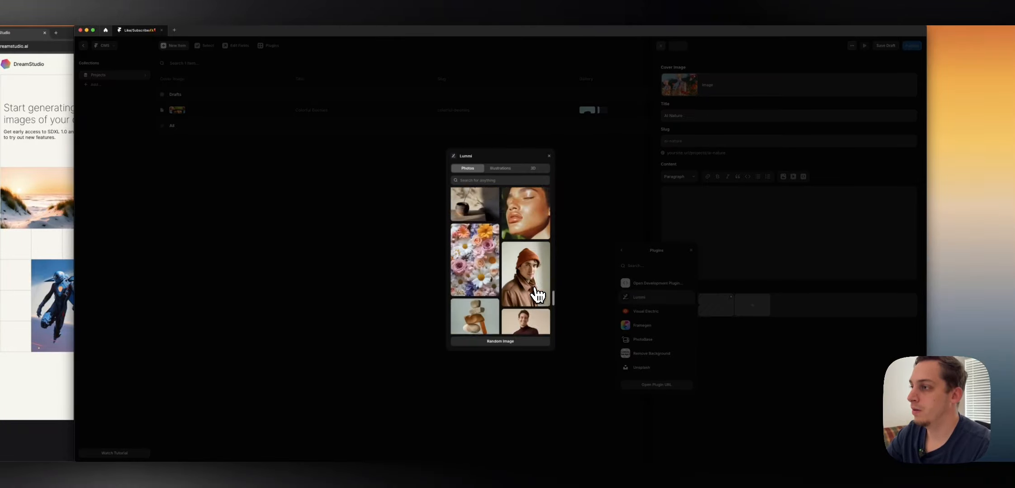
scroll(536, 289, "down", 10)
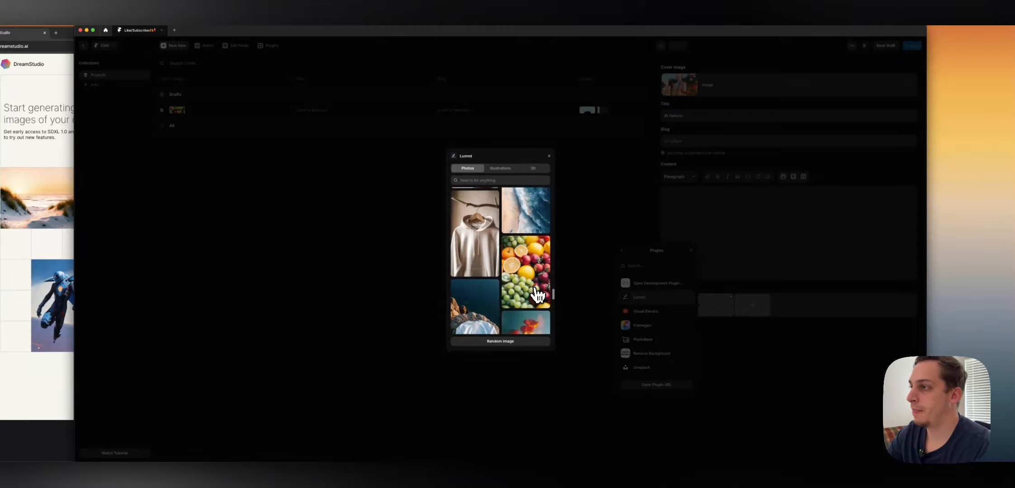
left_click(526, 271)
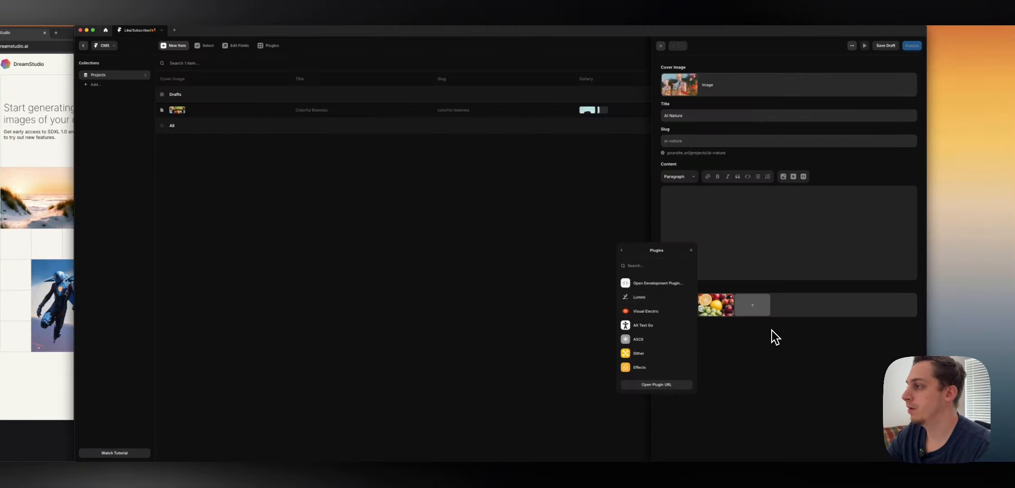
left_click(772, 331)
left_click(613, 247)
left_click(521, 271)
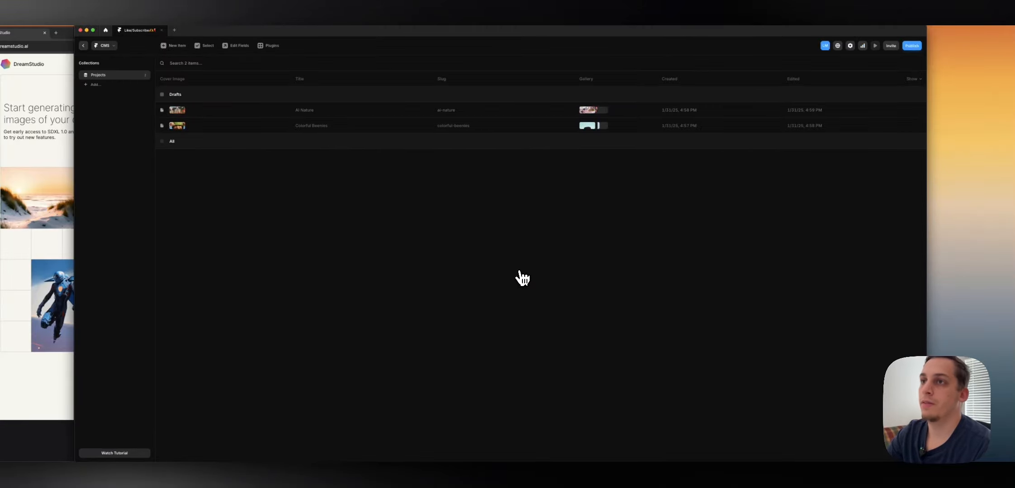
- View the image grid on the DreamStudio site in the browser and switch back to Framer
left_click(159, 171)
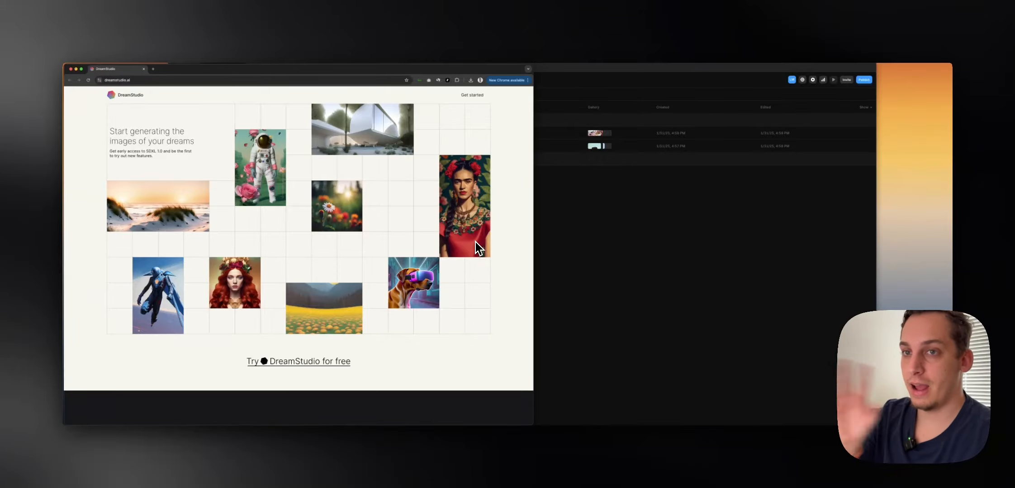
left_click(588, 210)
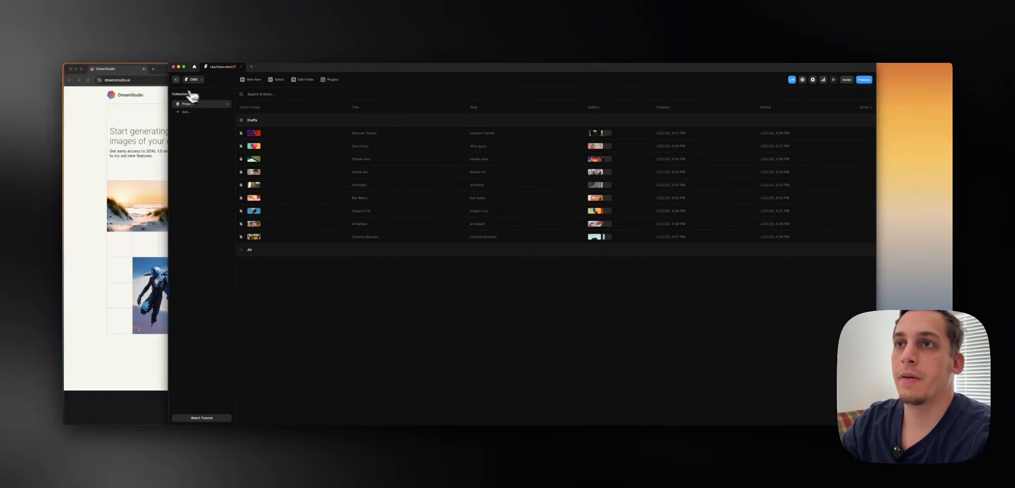
- Return from the CMS to the page canvas and insert a Projects collection list below the reference screenshot
left_click(176, 79)
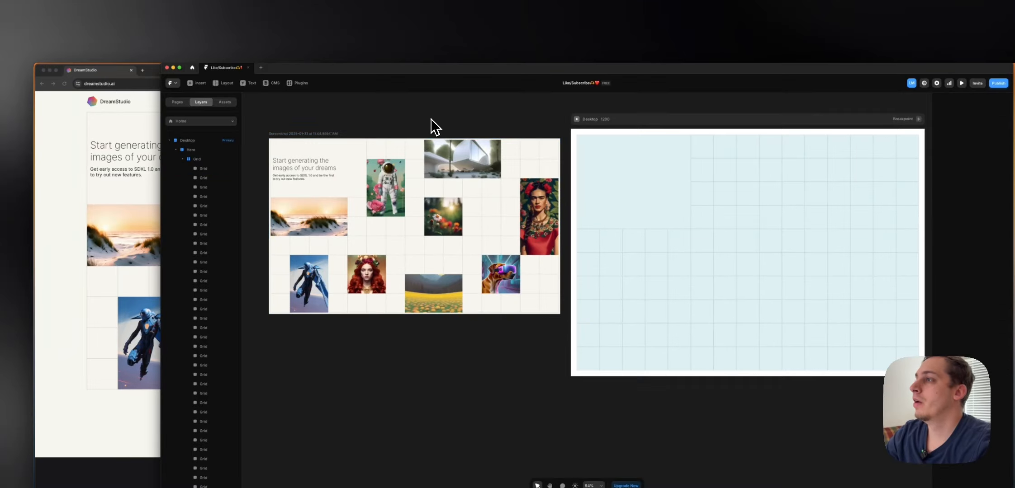
scroll(431, 118, "right", 3)
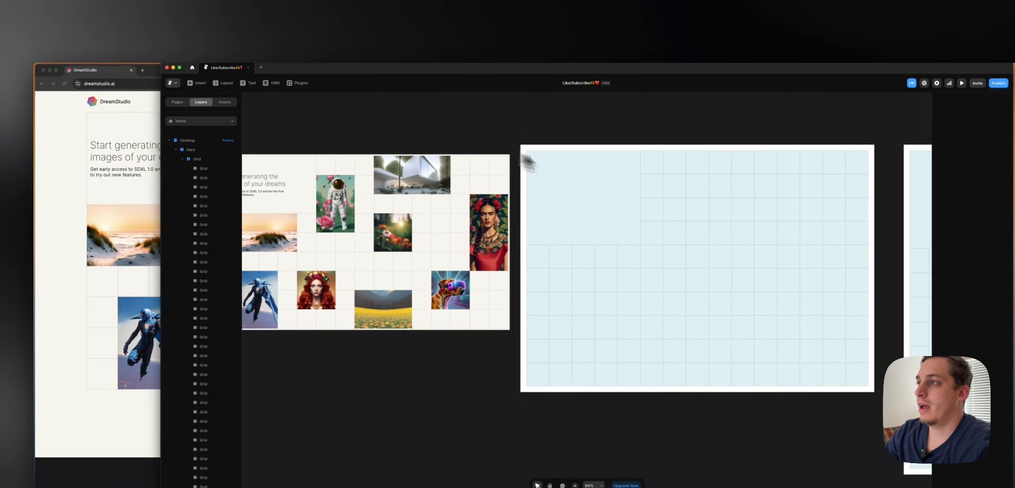
left_click(591, 184)
scroll(552, 176, "right", 1)
scroll(460, 152, "left", 3)
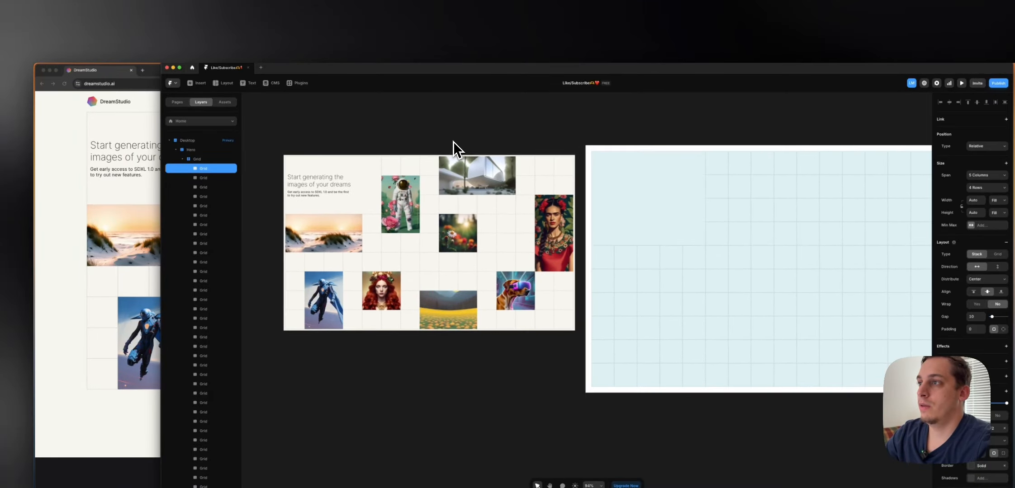
left_click(454, 149)
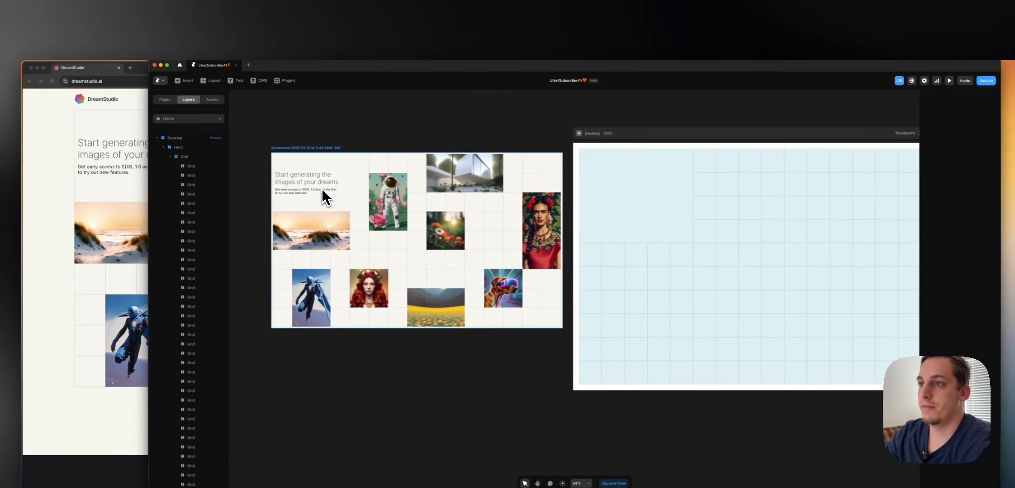
left_click(185, 81)
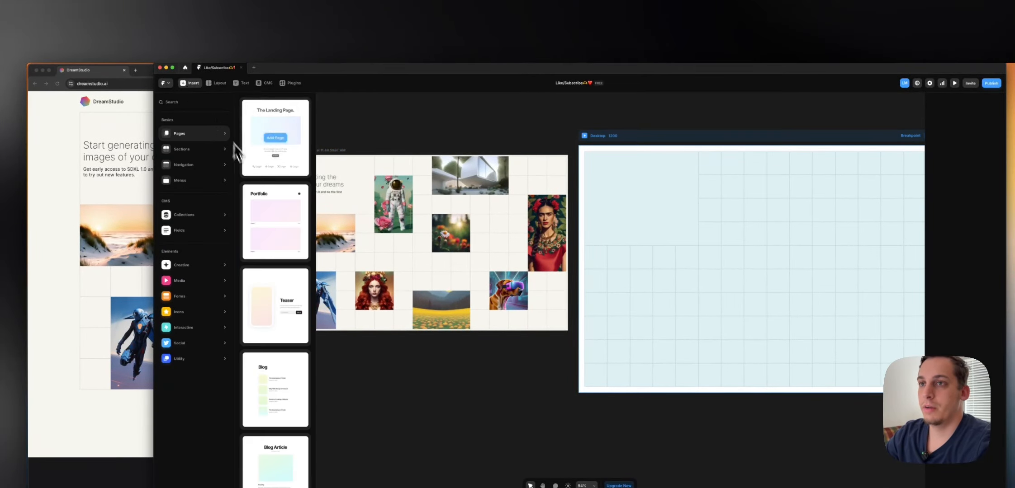
mouse_move(210, 214)
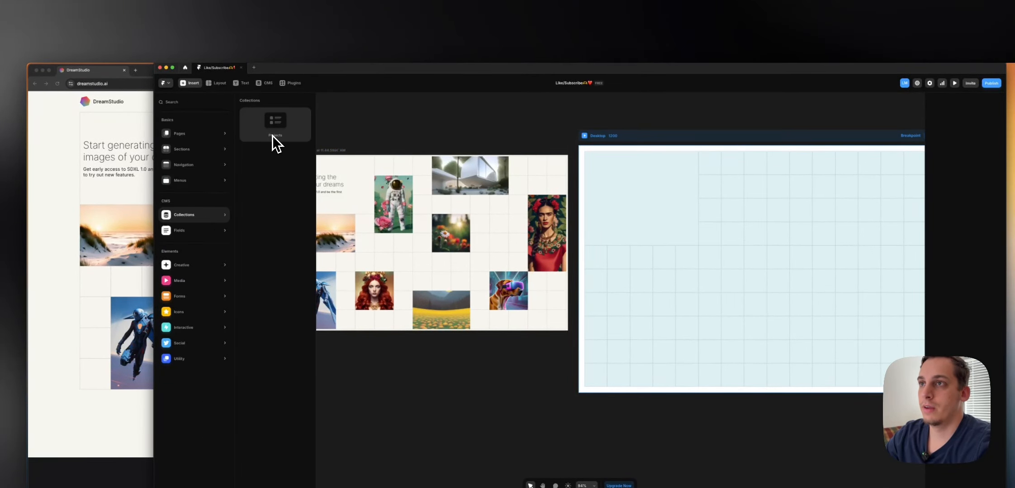
left_click_drag(272, 135, 744, 265)
left_click_drag(671, 230, 381, 297)
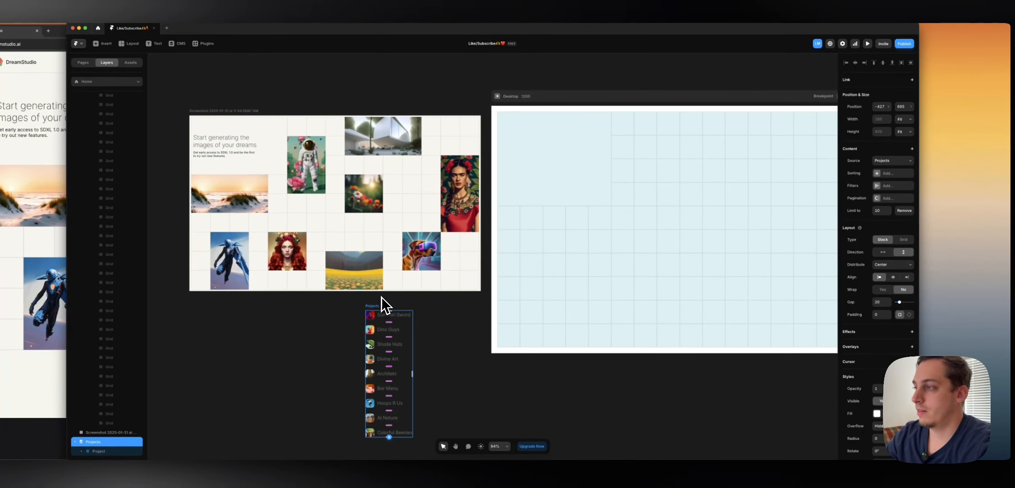
- Limit the Projects list to 1 item and move it into the desktop grid cell at column four, row seven
scroll(382, 297, "down", 2)
left_click(877, 213)
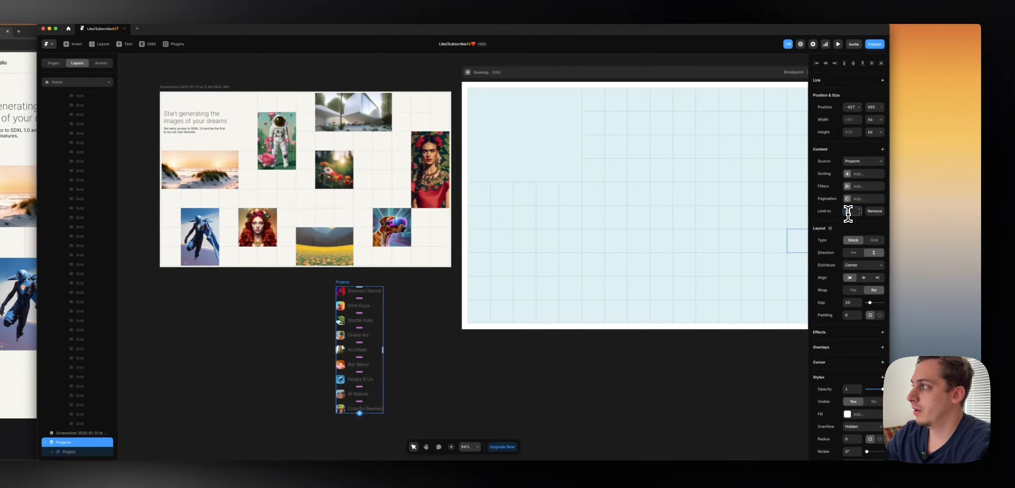
type("1")
key("Return")
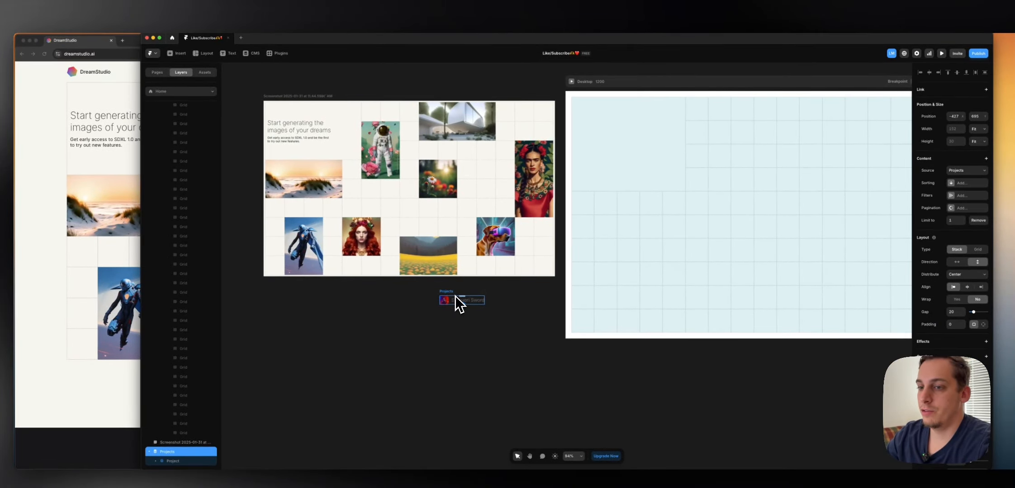
scroll(285, 282, "down", 5)
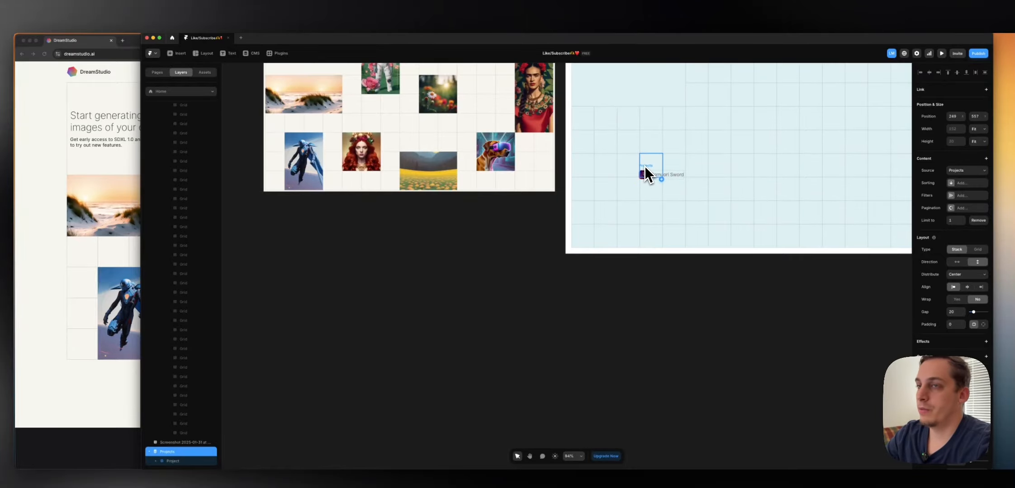
left_click(645, 167)
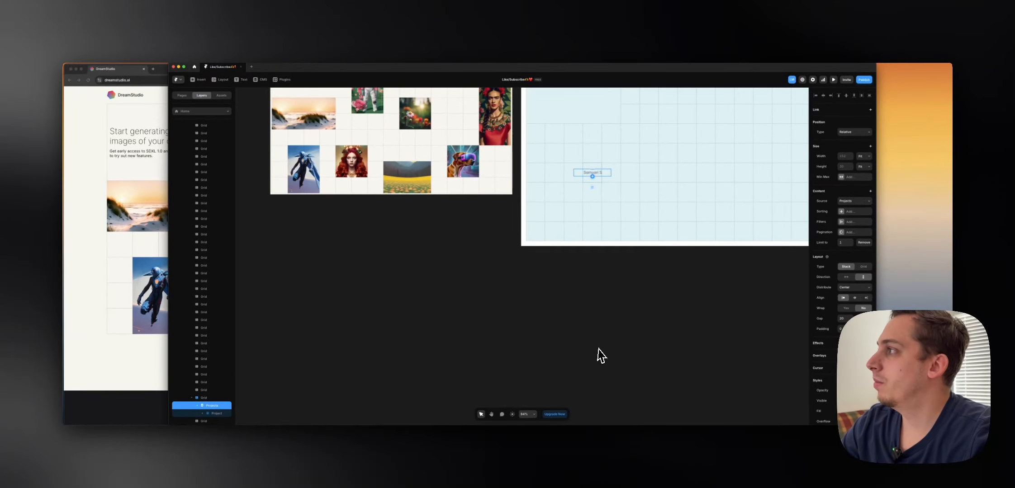
- Set the Projects list's width and height to Fill within its grid cell
left_click(864, 156)
left_click(863, 159)
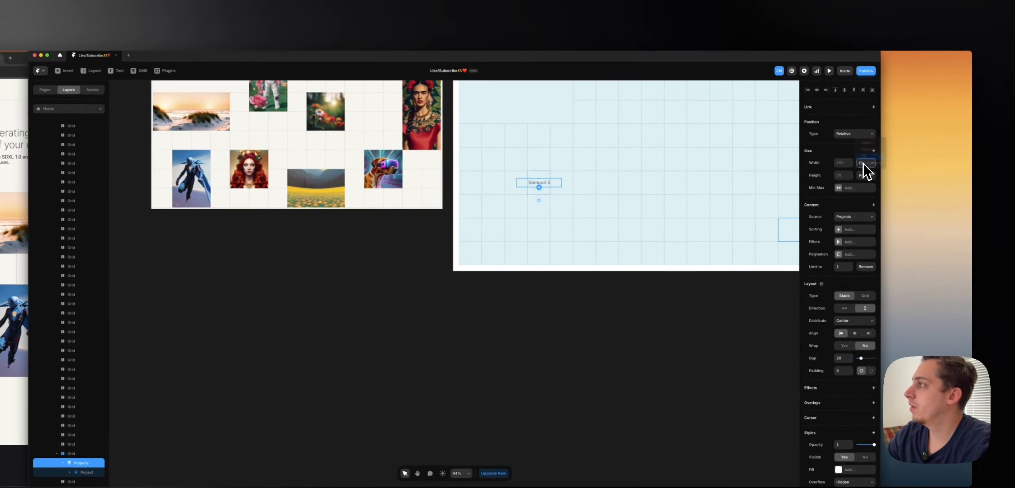
left_click(864, 176)
left_click(865, 170)
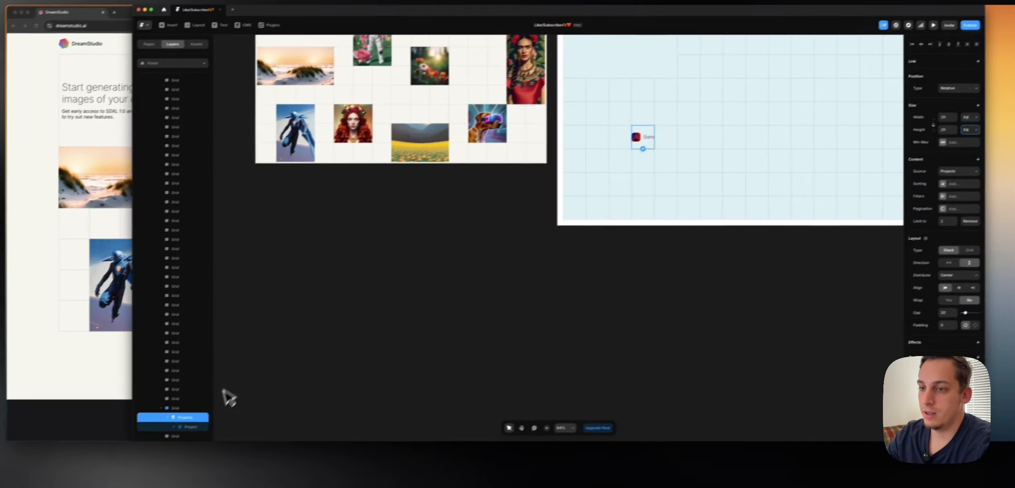
- Delete the Title and Image layers inside the Project item of the collection list
left_click(201, 418)
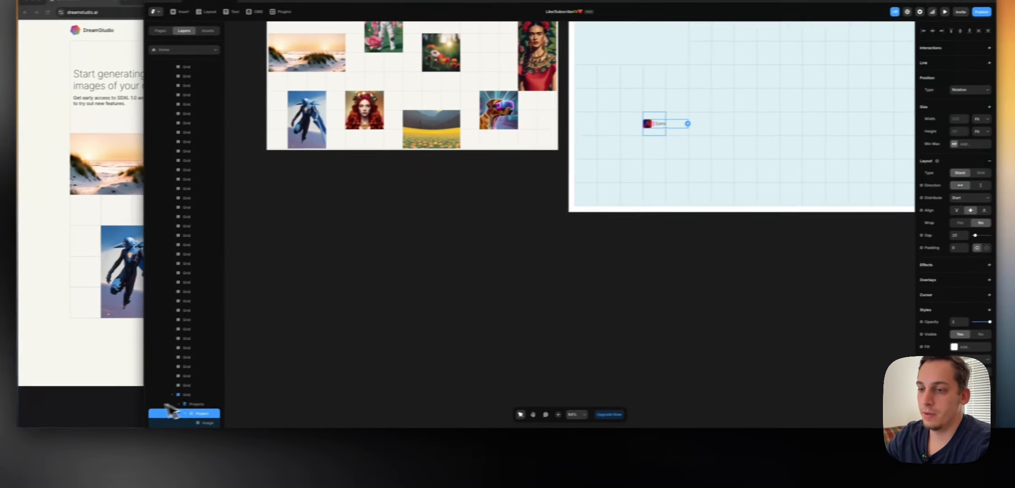
scroll(79, 415, "down", 3)
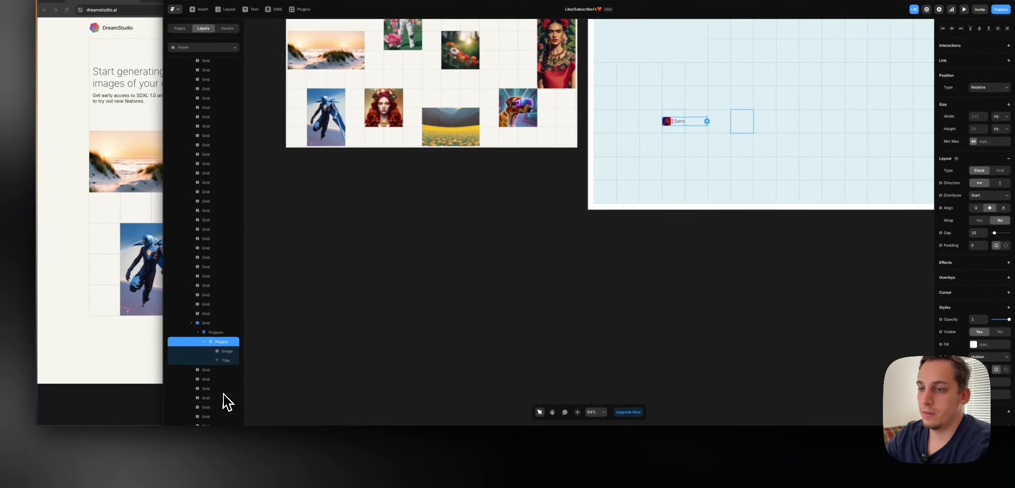
left_click(227, 359)
key("Delete")
left_click(225, 351)
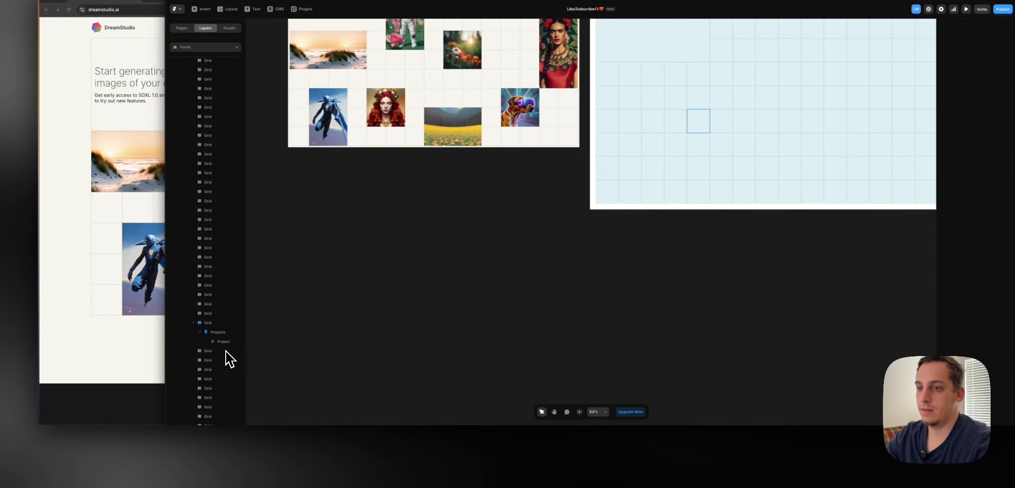
key("Delete")
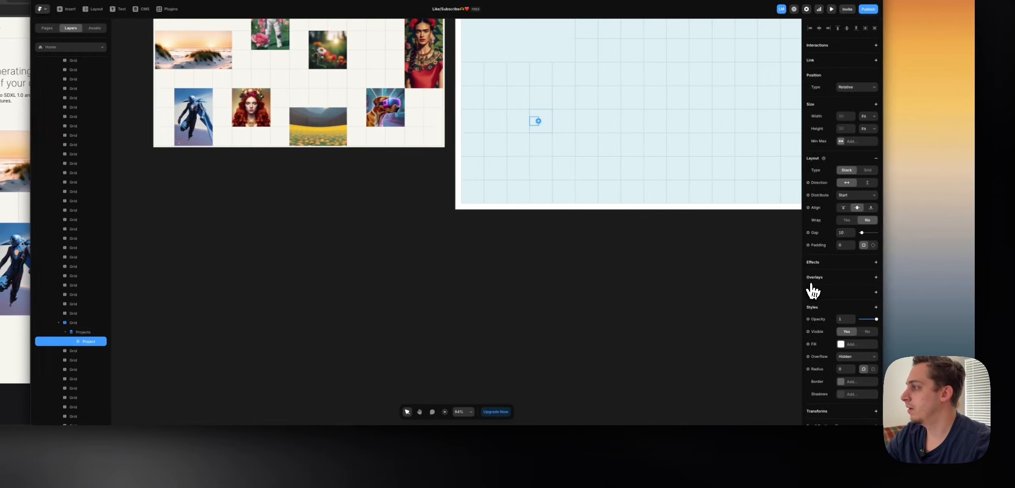
- Try to drive the Project item's fill with the Gallery field's Is Set variable
left_click(807, 347)
mouse_move(811, 369)
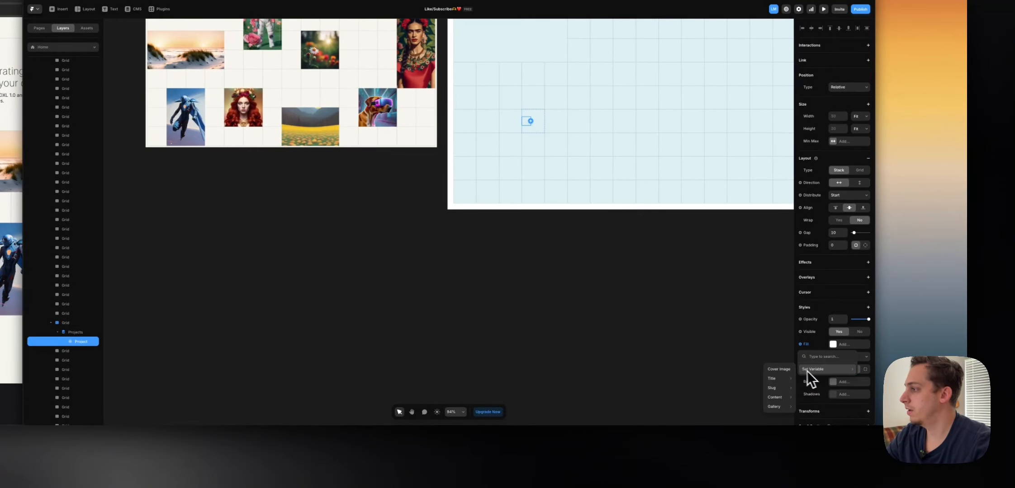
mouse_move(782, 407)
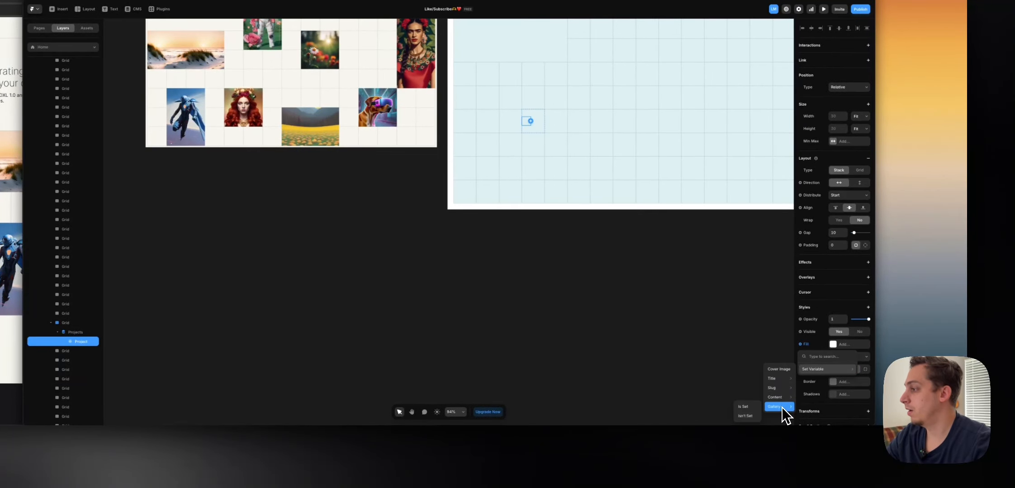
left_click(747, 408)
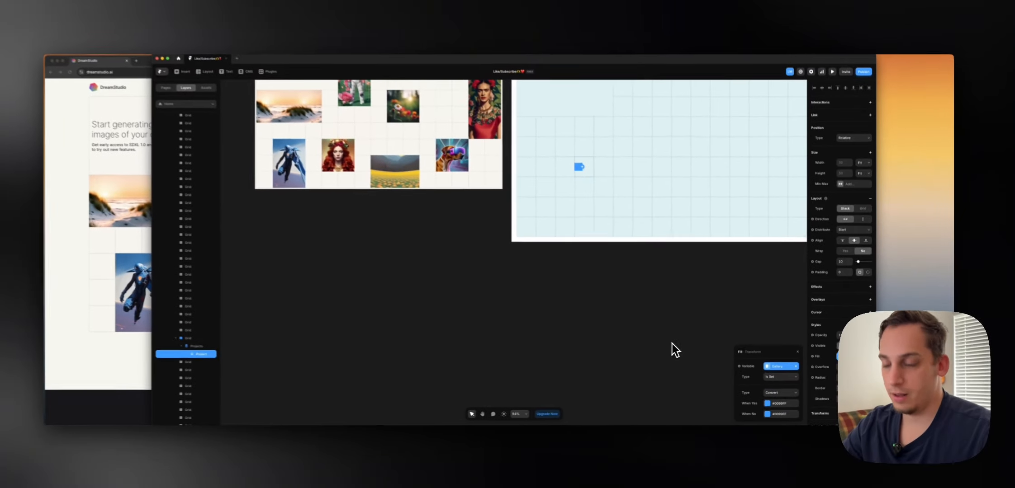
key("super+z")
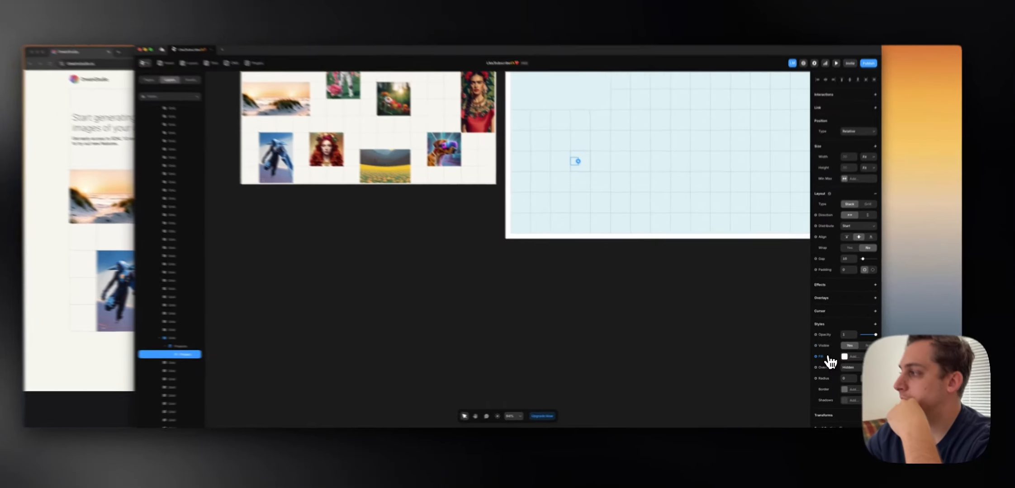
- Bind the Project item's fill to the Cover Image field and set its width and height to Fill
left_click(818, 358)
left_click(807, 380)
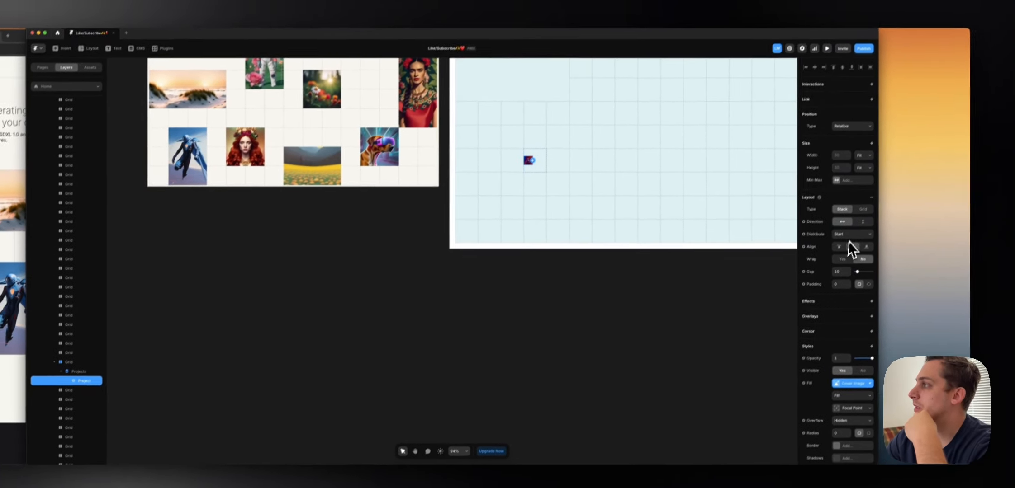
left_click(880, 125)
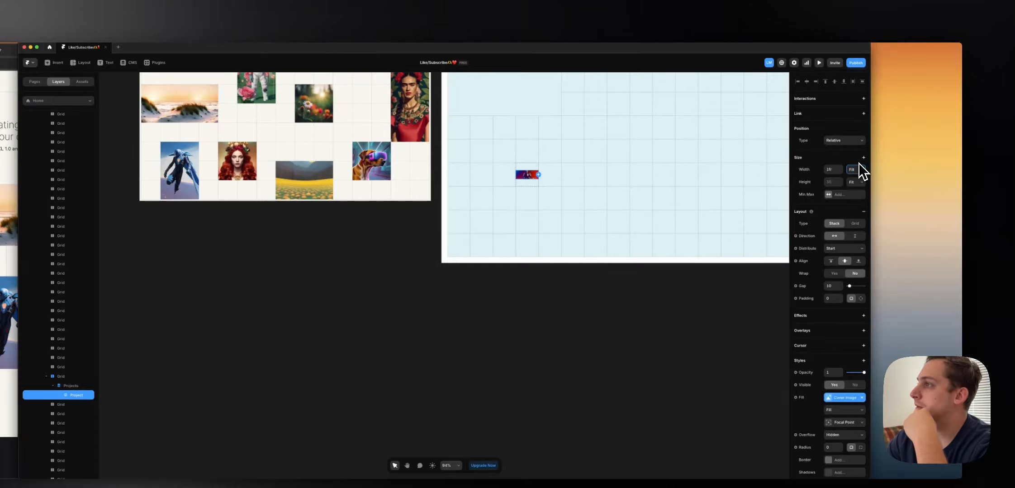
left_click(856, 182)
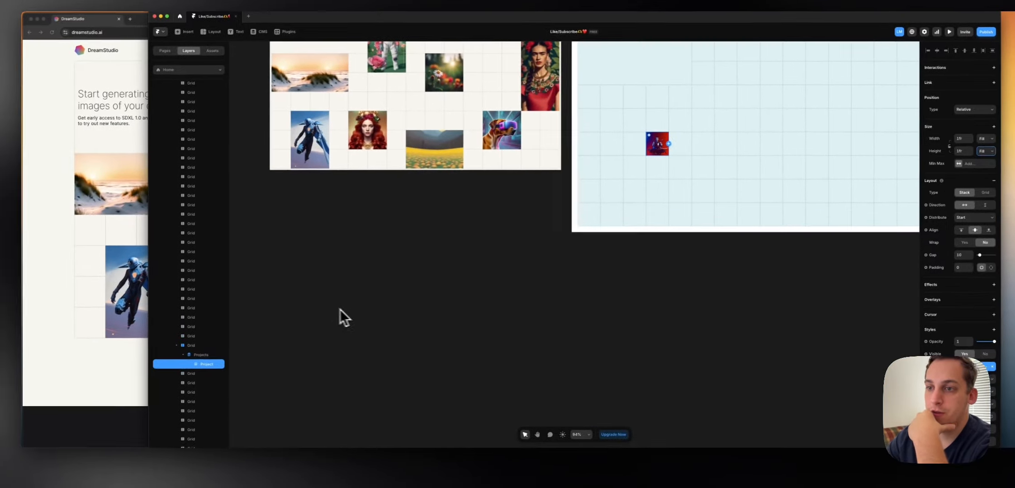
- Set the span of the grid cell holding the Projects list to 3 columns and 2 rows
left_click(47, 376)
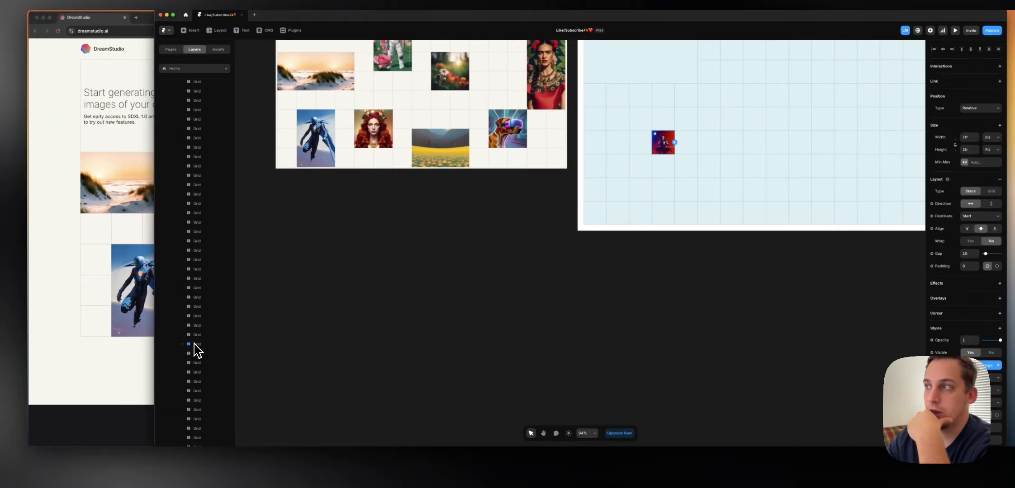
left_click(194, 345)
left_click(996, 124)
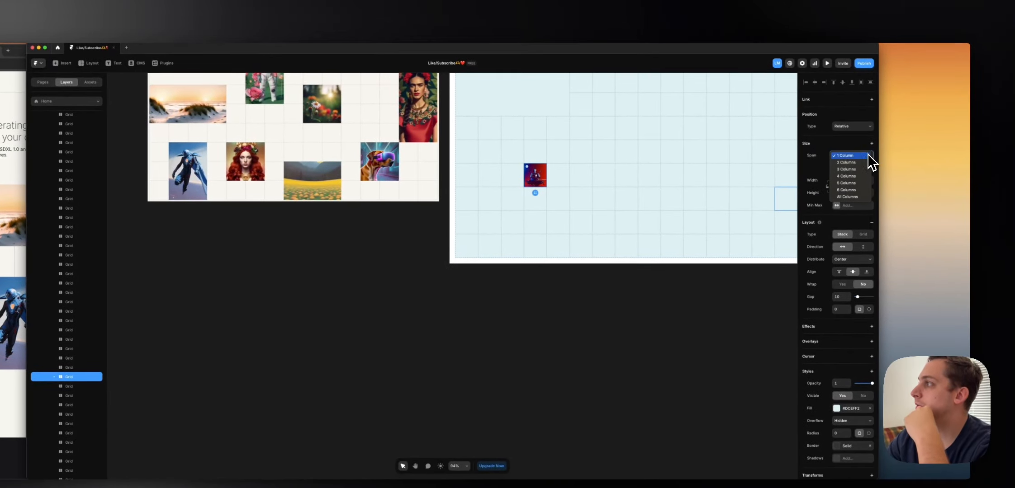
left_click(853, 162)
left_click(855, 156)
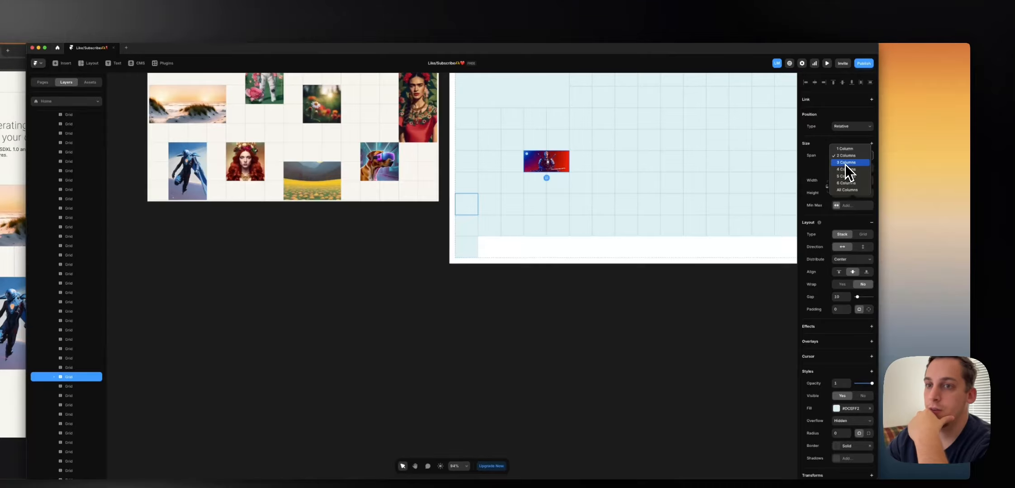
left_click(845, 163)
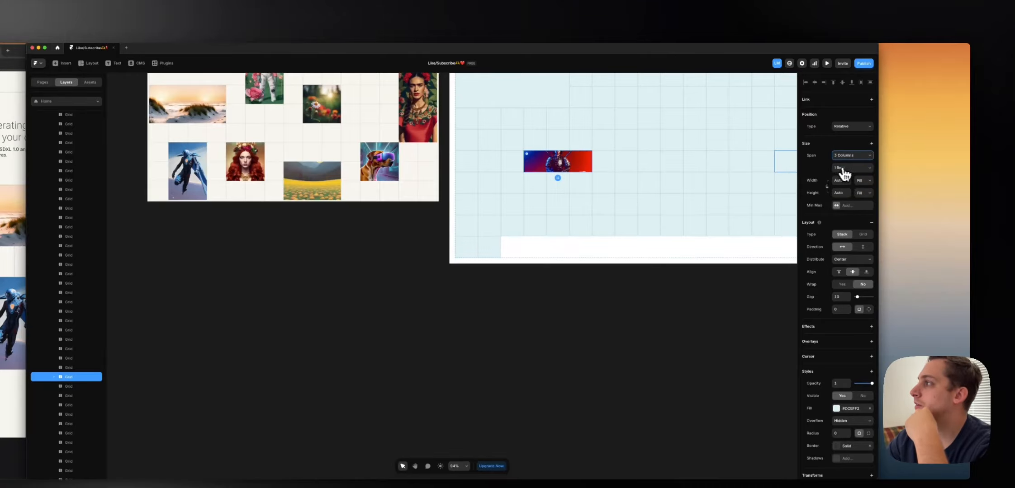
left_click(846, 168)
left_click(843, 175)
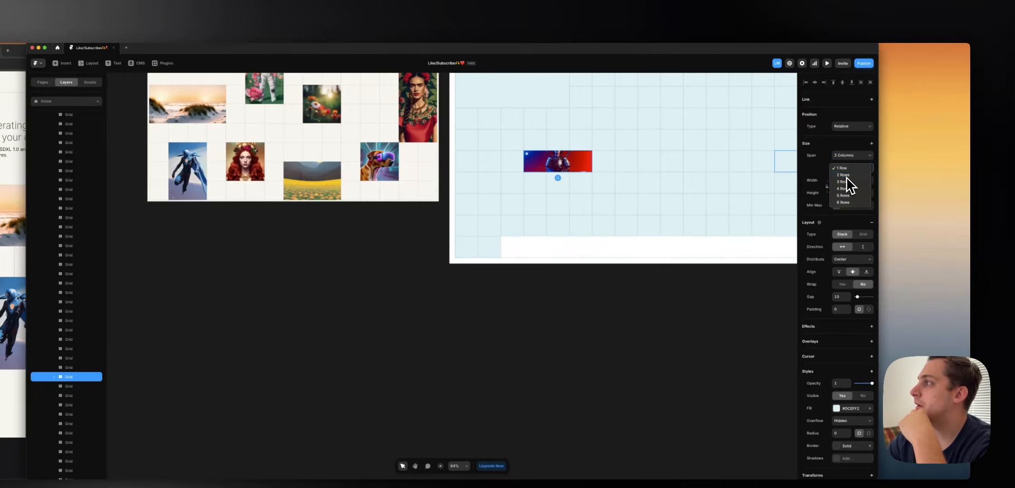
- Move the image cell to the left edge of the Desktop grid and set its span to 4 columns
scroll(709, 187, "up", 3)
scroll(709, 188, "right", 3)
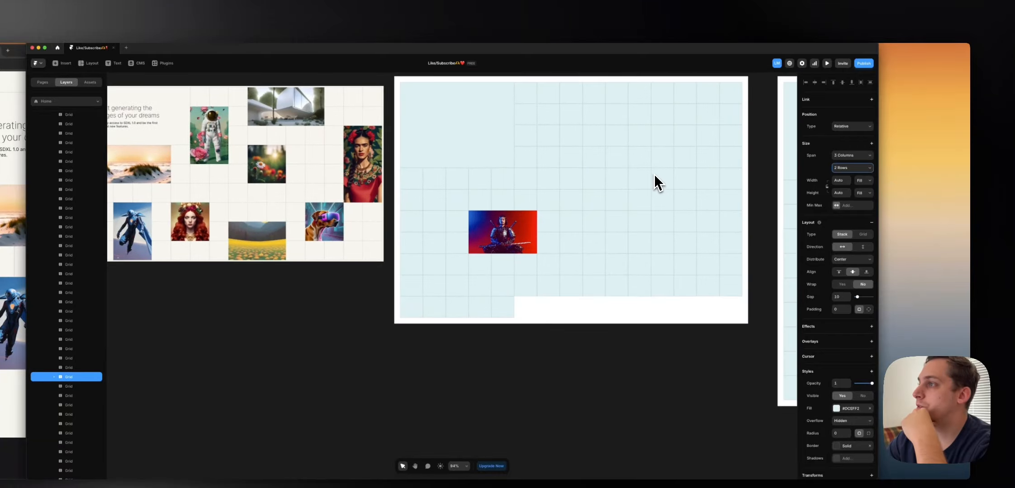
scroll(630, 182, "right", 1)
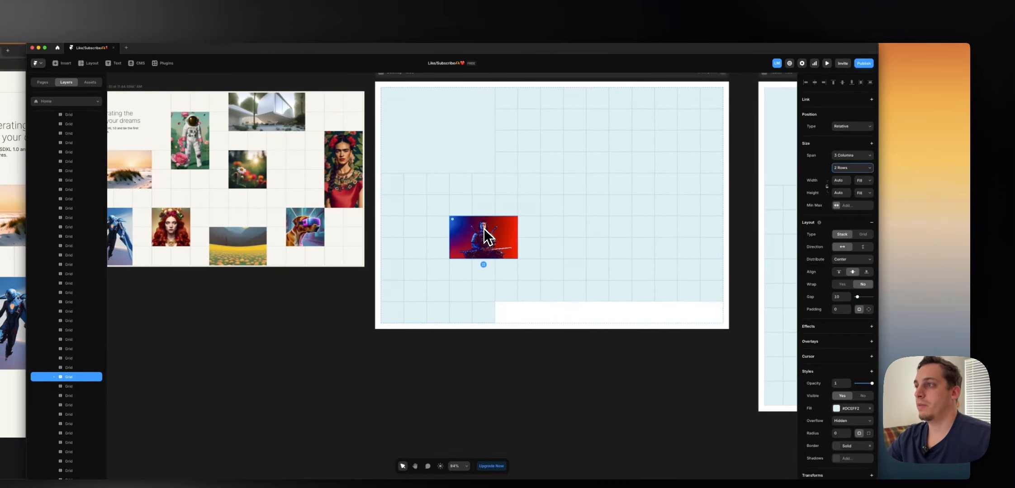
left_click_drag(483, 235, 431, 231)
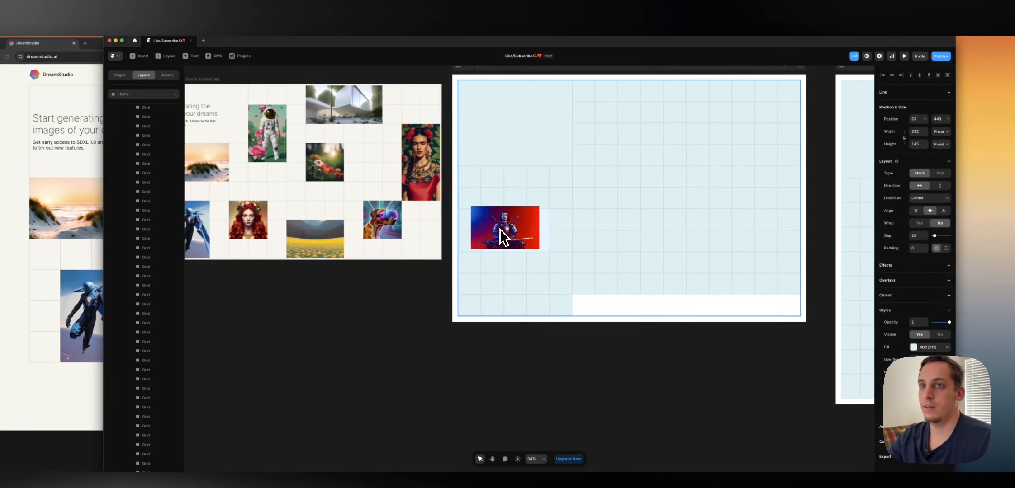
left_click_drag(500, 229, 489, 192)
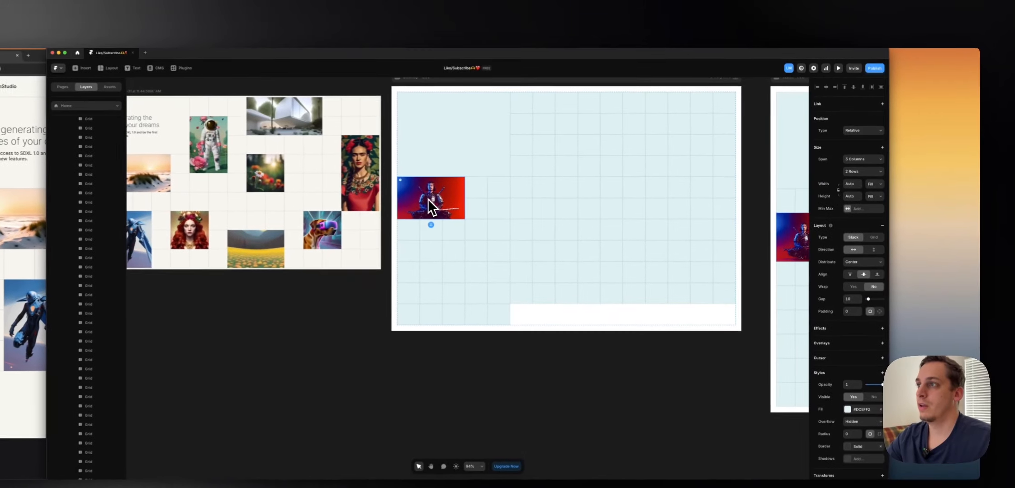
left_click(866, 159)
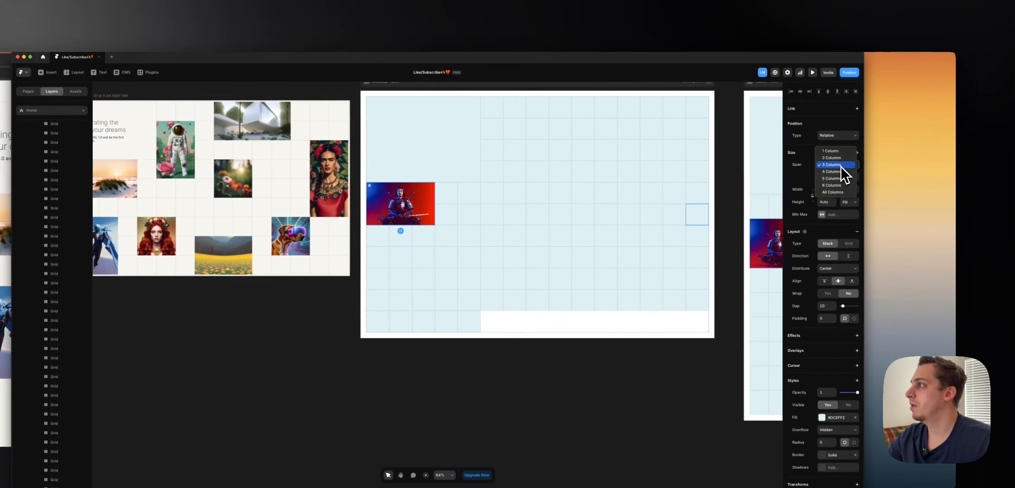
left_click(832, 172)
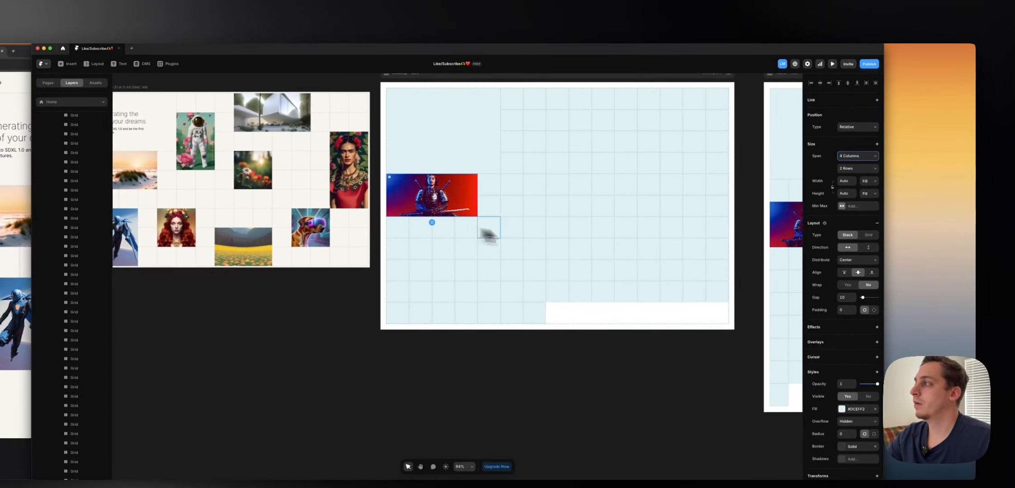
- Try a span of 3 rows for the image cell and undo it
left_click(835, 176)
left_click(847, 174)
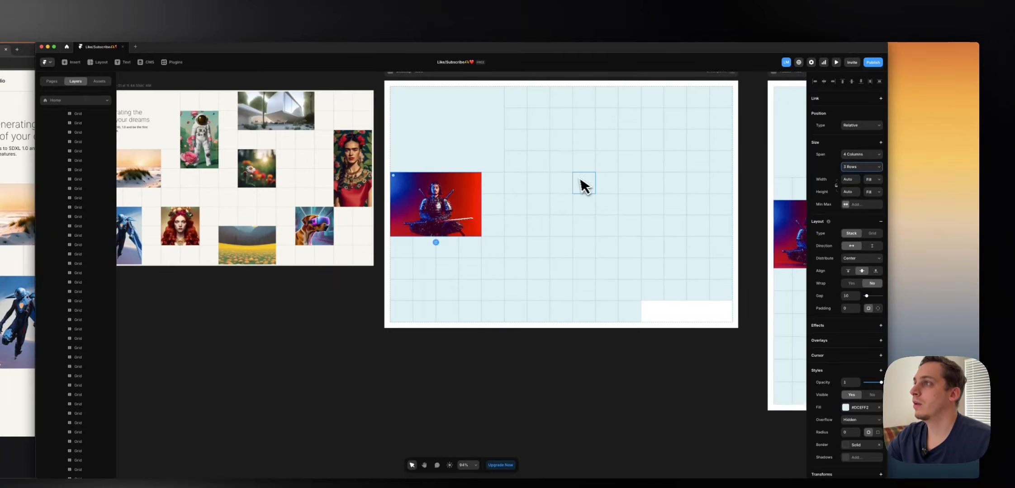
scroll(583, 185, "up", 2)
key("super+z")
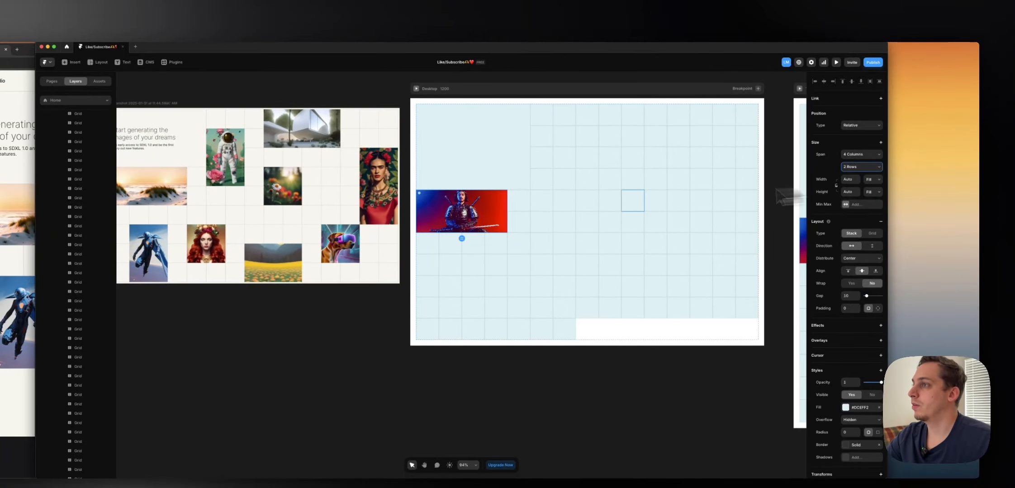
left_click(406, 237)
scroll(443, 220, "up", 2)
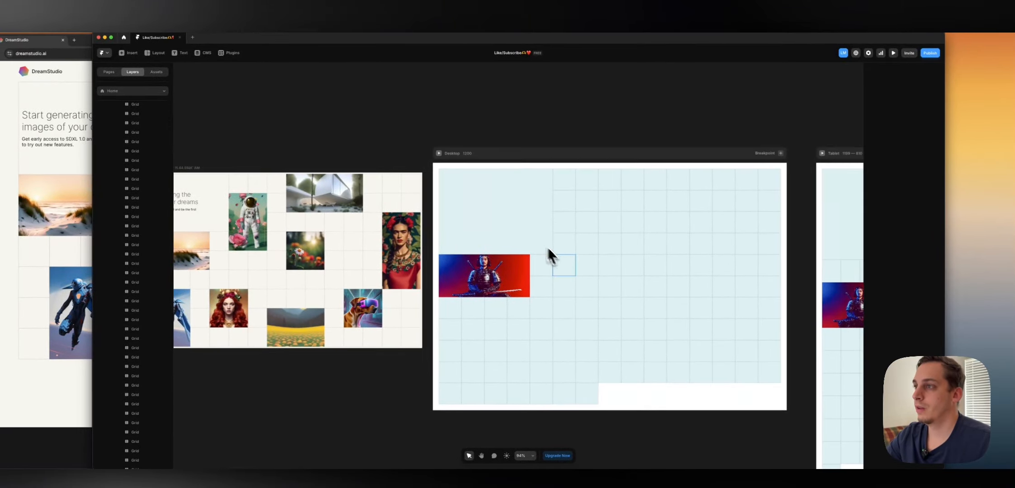
scroll(549, 249, "up", 10)
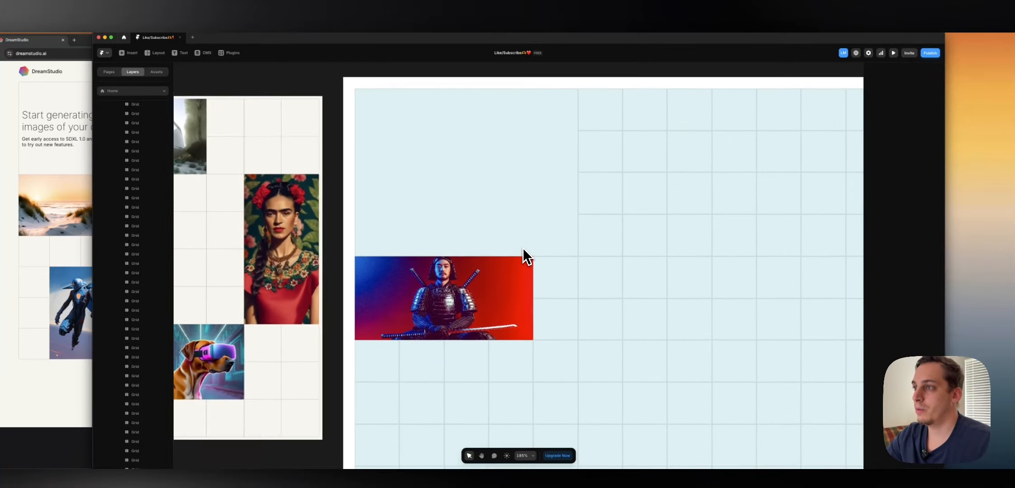
scroll(571, 257, "up", 5)
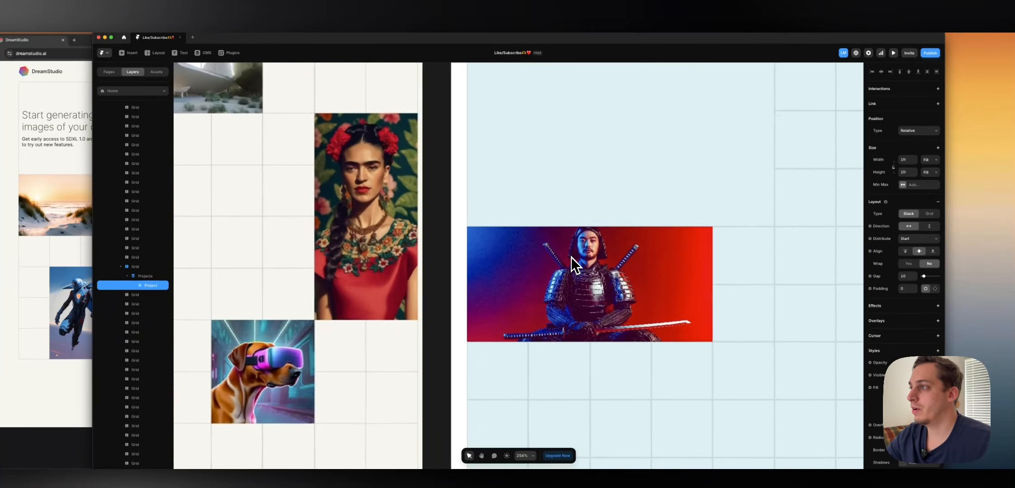
scroll(571, 256, "down", 9)
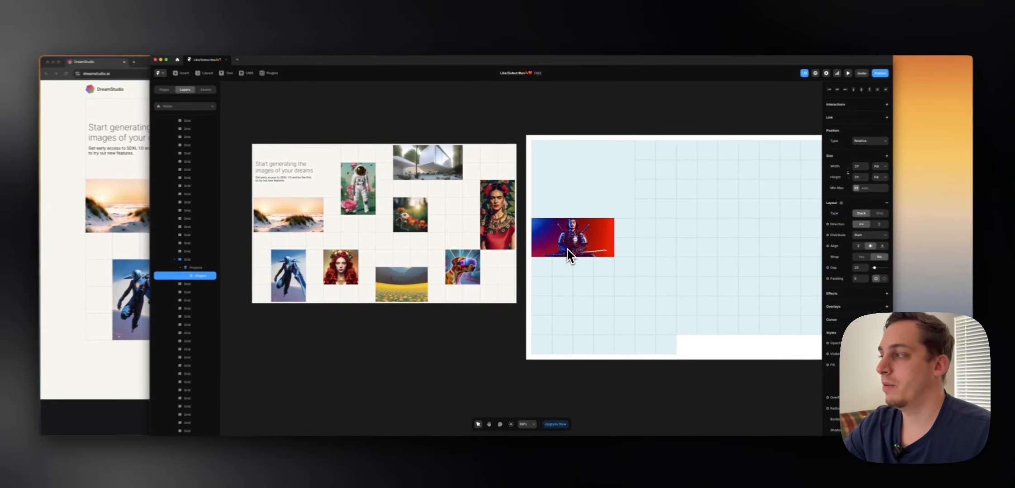
scroll(601, 224, "right", 1)
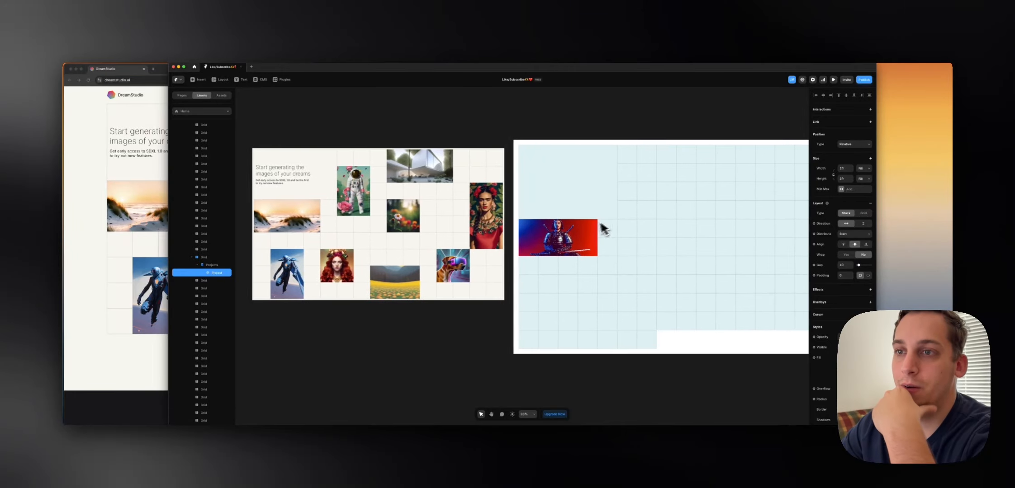
- Sort the Projects list by Title, trying Z → A order before settling on A → Z
left_click(209, 265)
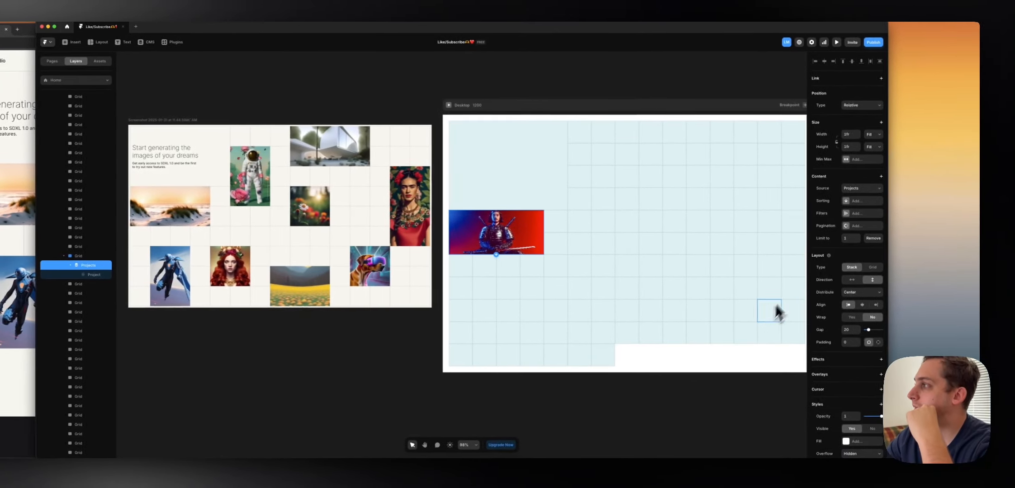
left_click(849, 202)
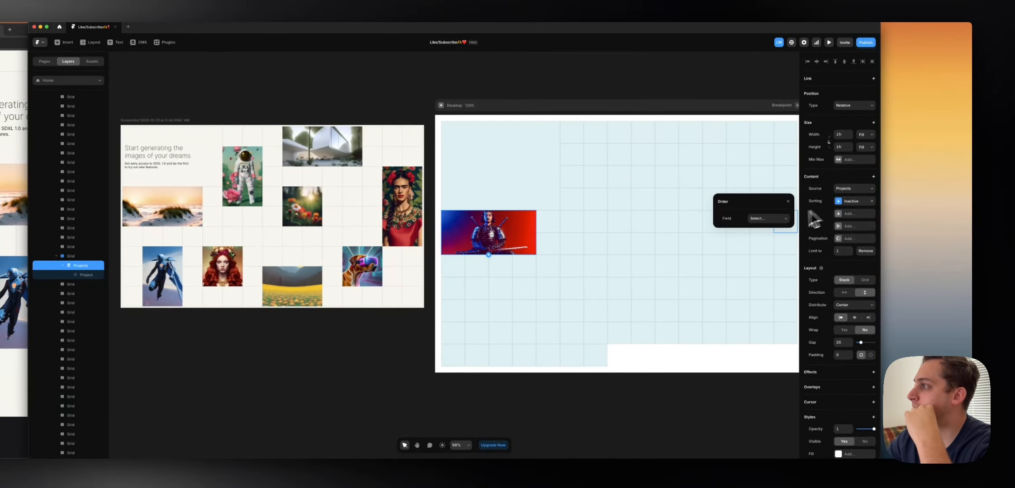
left_click(772, 221)
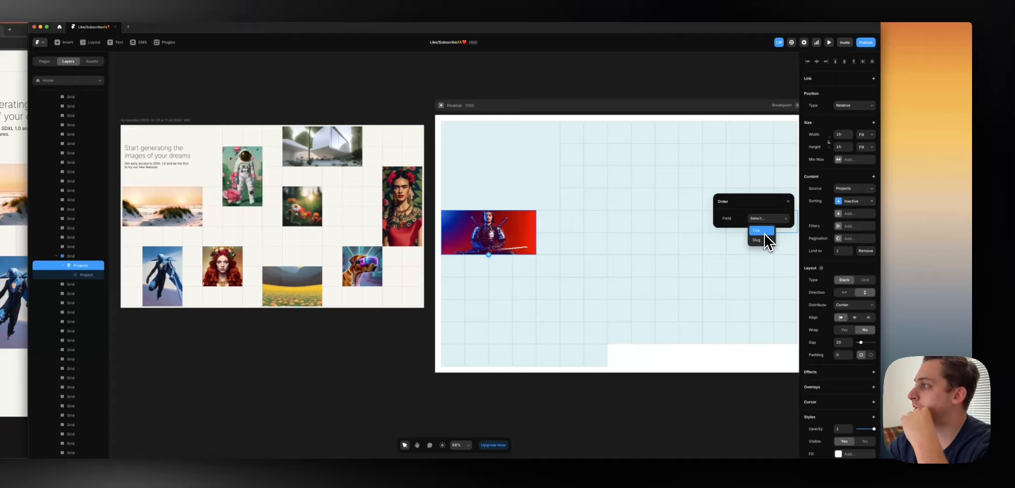
left_click(763, 232)
left_click(784, 231)
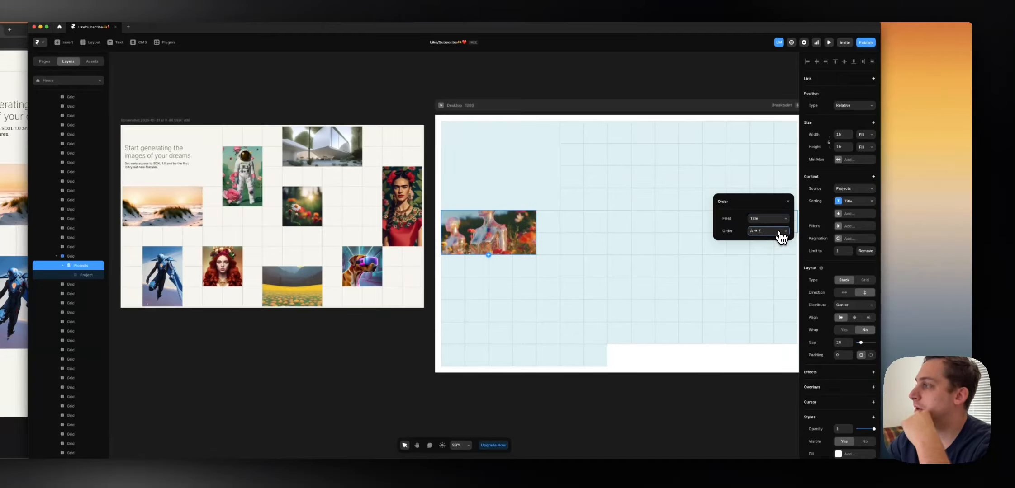
left_click(766, 237)
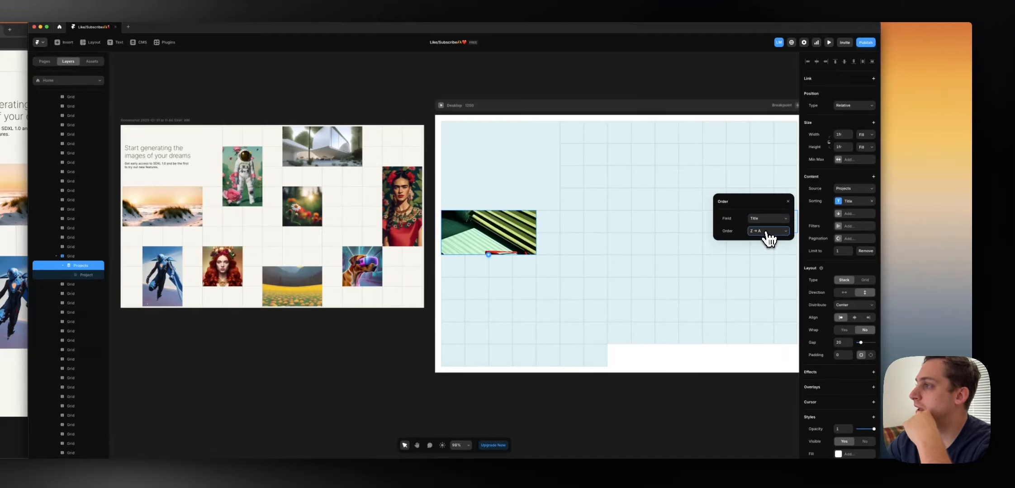
left_click(766, 233)
left_click(760, 225)
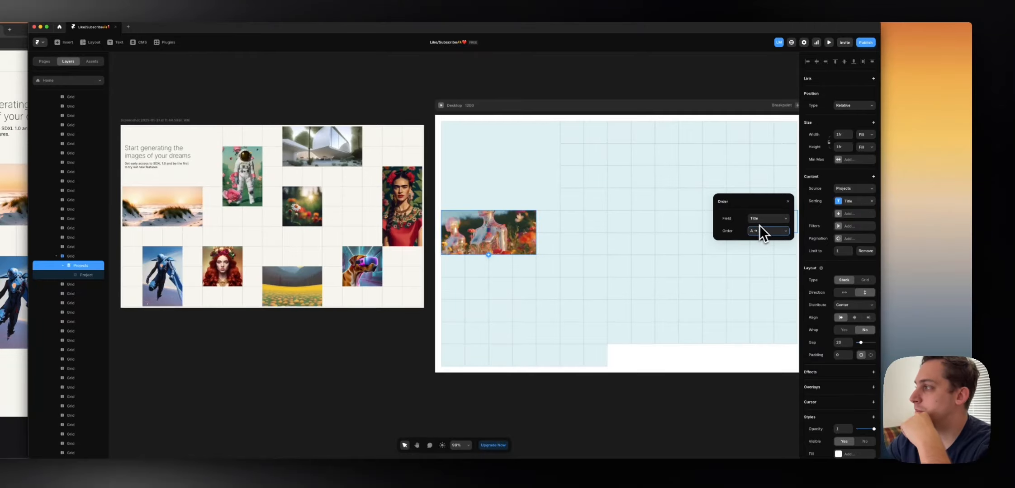
left_click(823, 260)
- Try the Top Center position for the Project item's Cover Image fill and restore Focal Point
scroll(823, 259, "down", 2)
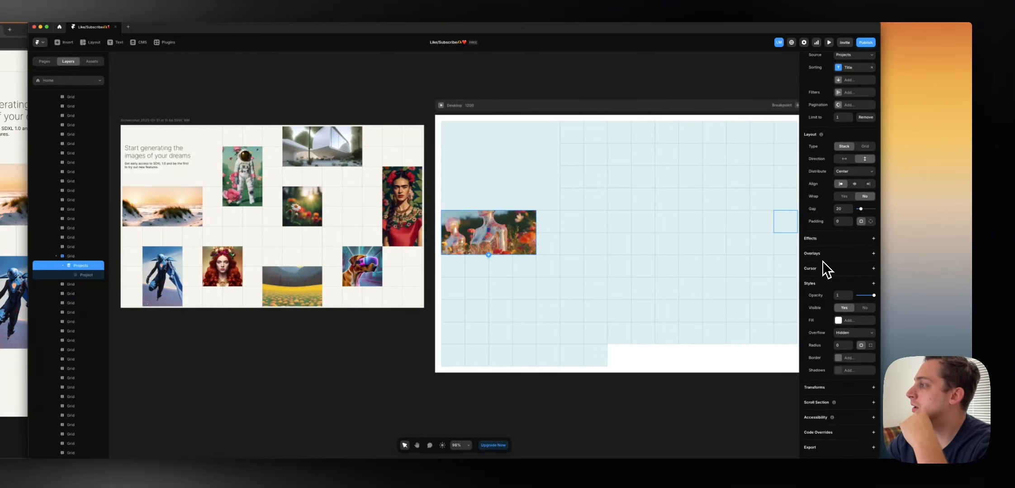
left_click(90, 274)
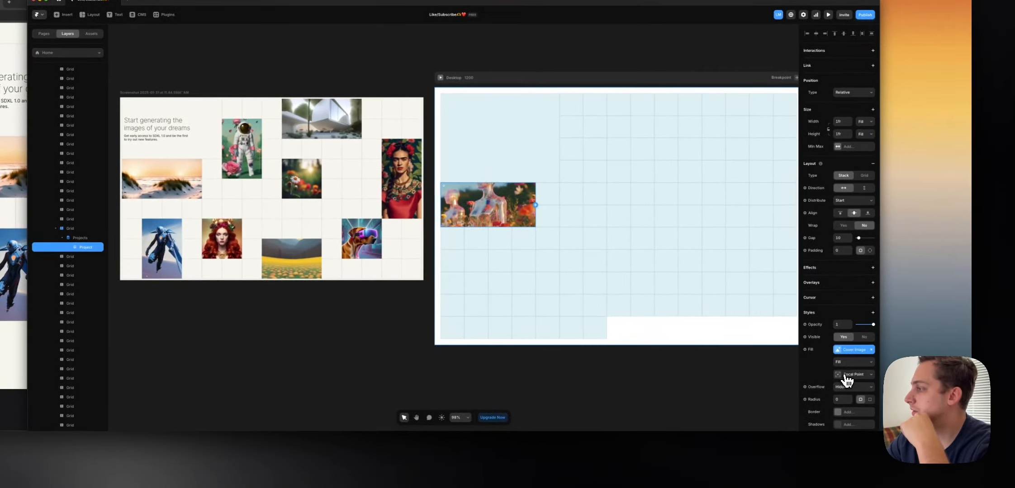
left_click(954, 388)
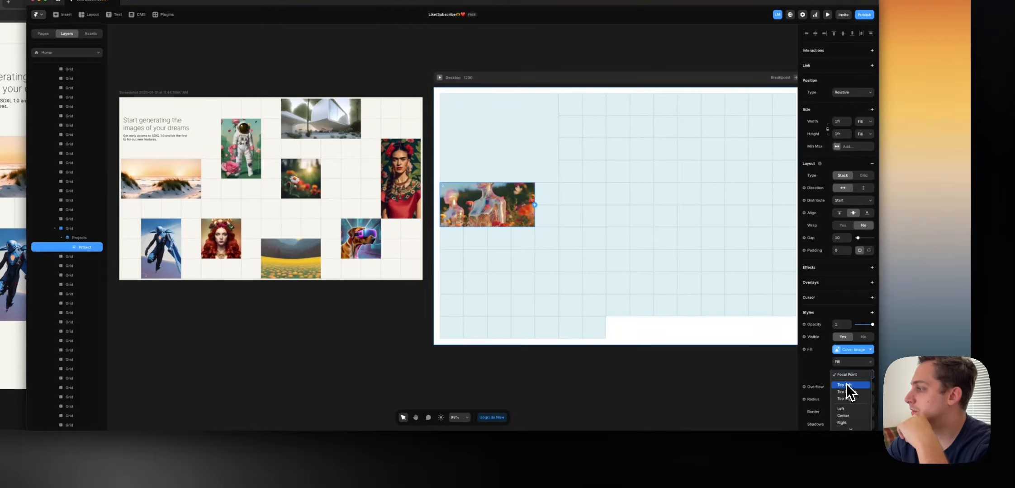
scroll(846, 385, "down", 2)
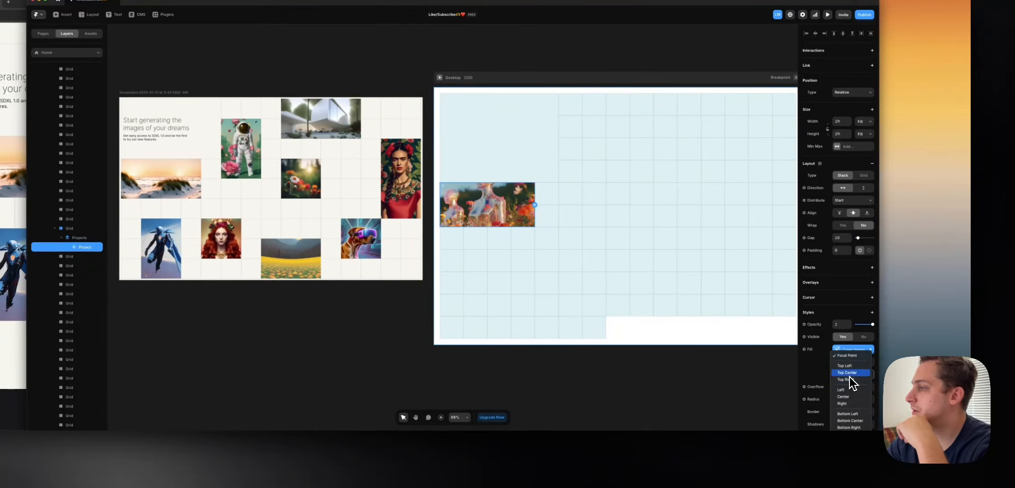
left_click(848, 375)
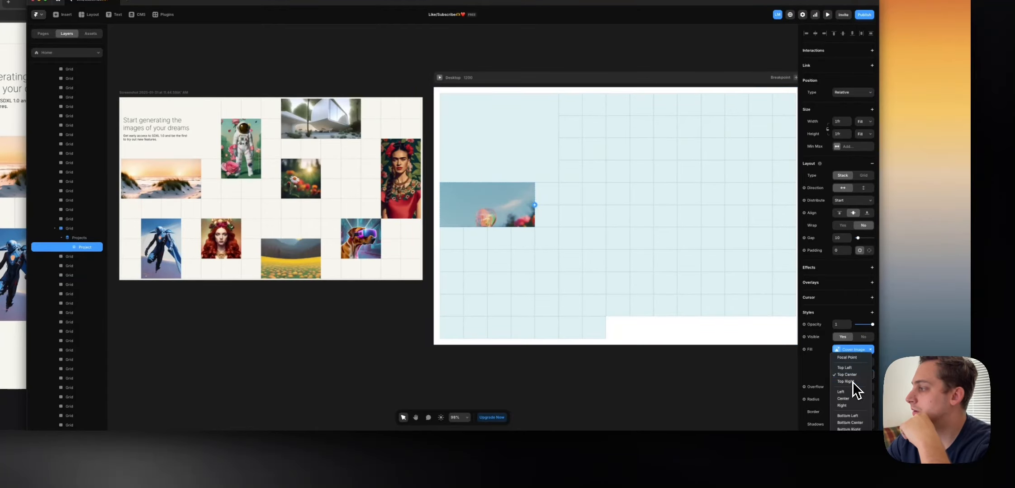
left_click(850, 360)
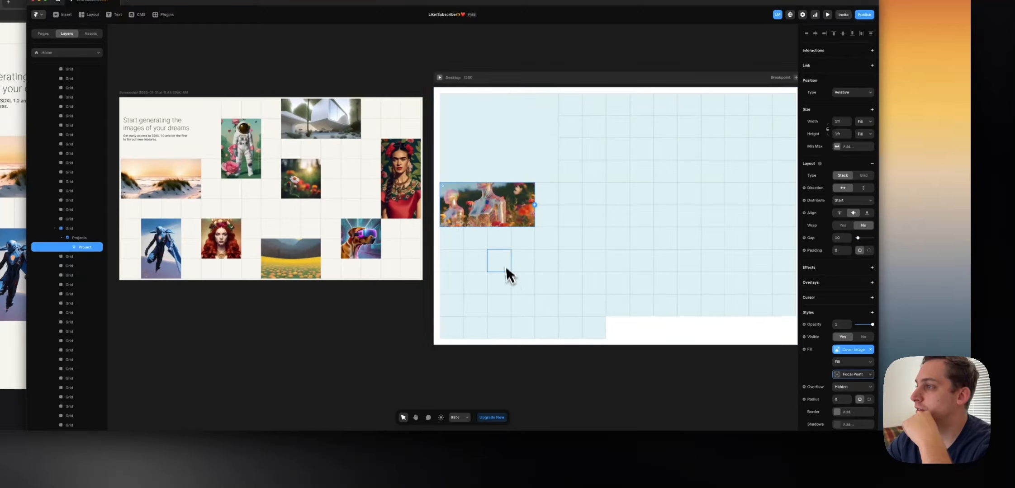
scroll(868, 367, "down", 1)
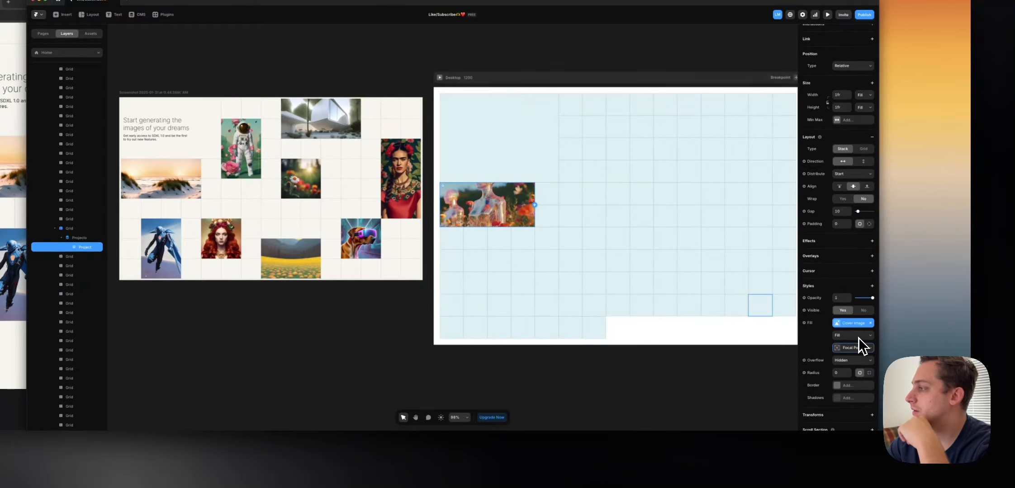
left_click(431, 278)
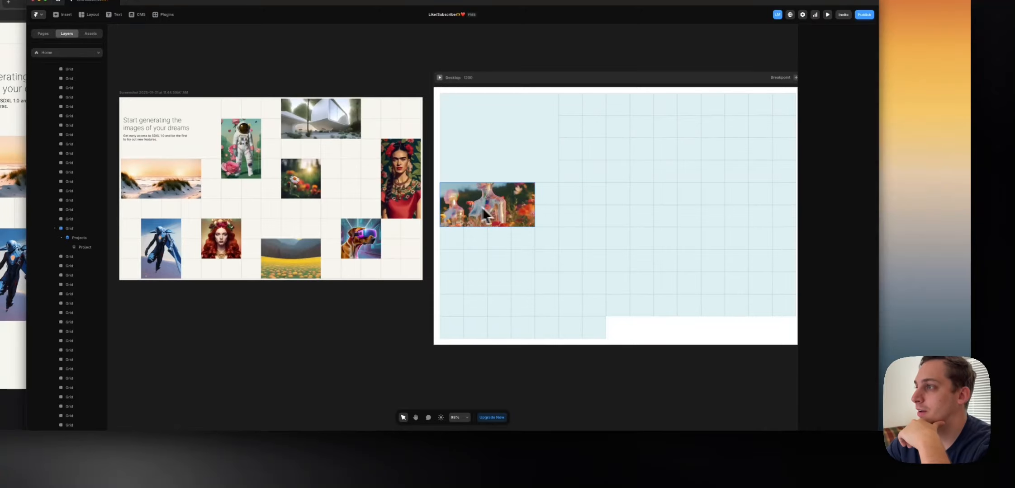
left_click(511, 202)
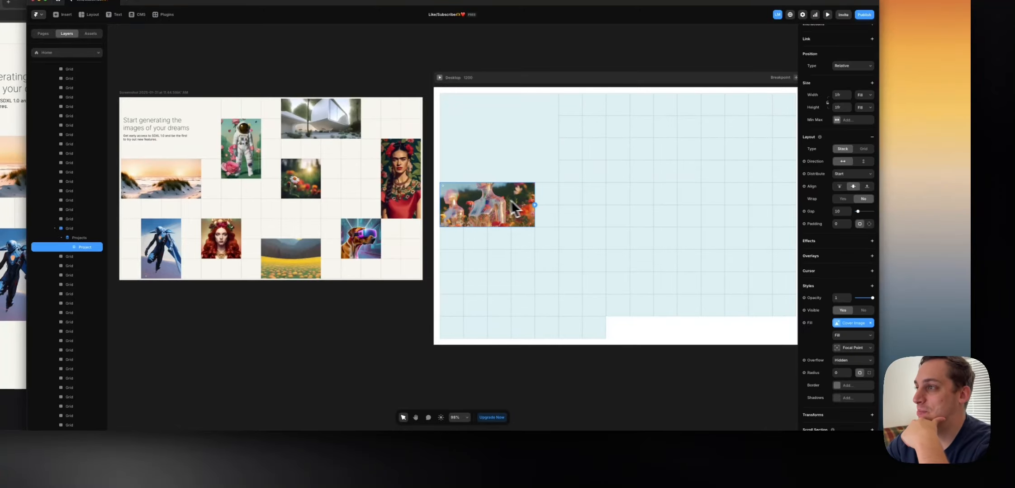
left_click(428, 199)
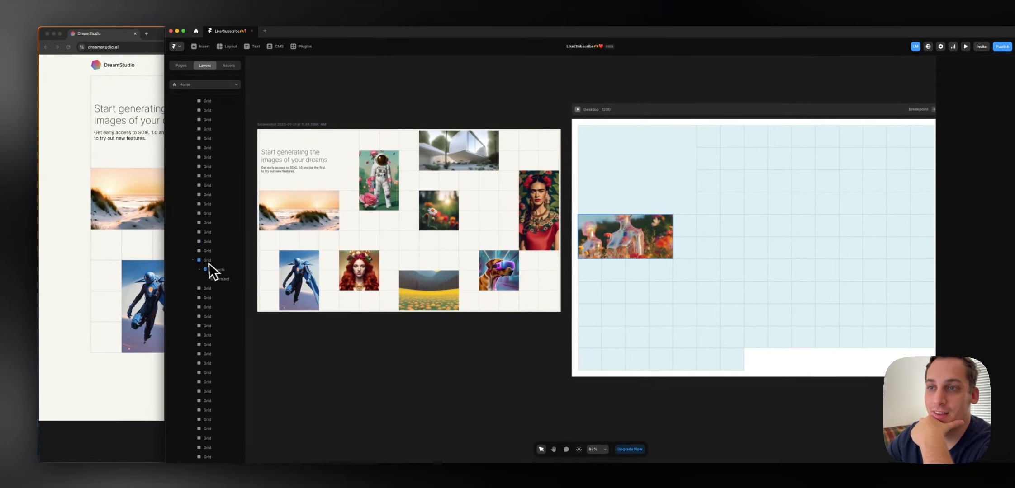
- Select the grid cell containing the Projects list and collapse its nested layers
left_click(55, 229)
left_click(196, 262)
left_click(195, 262)
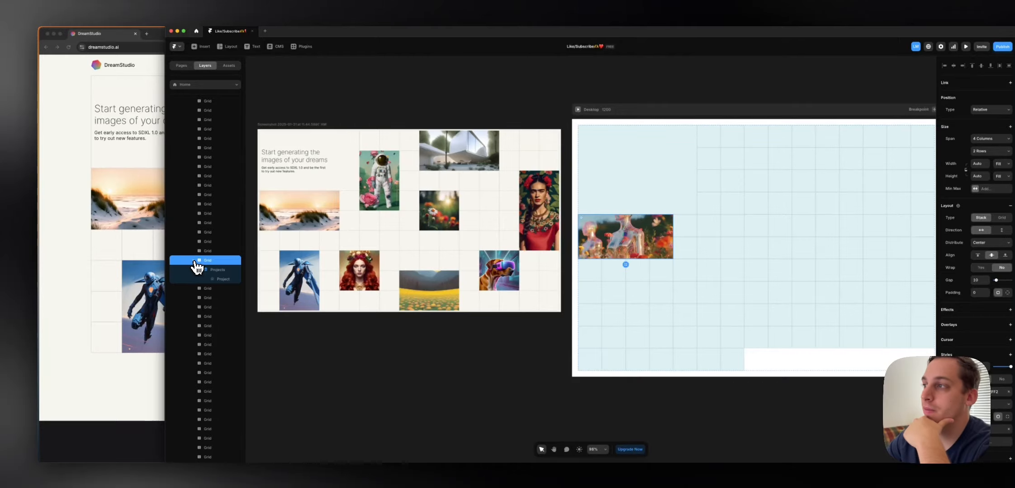
left_click(195, 262)
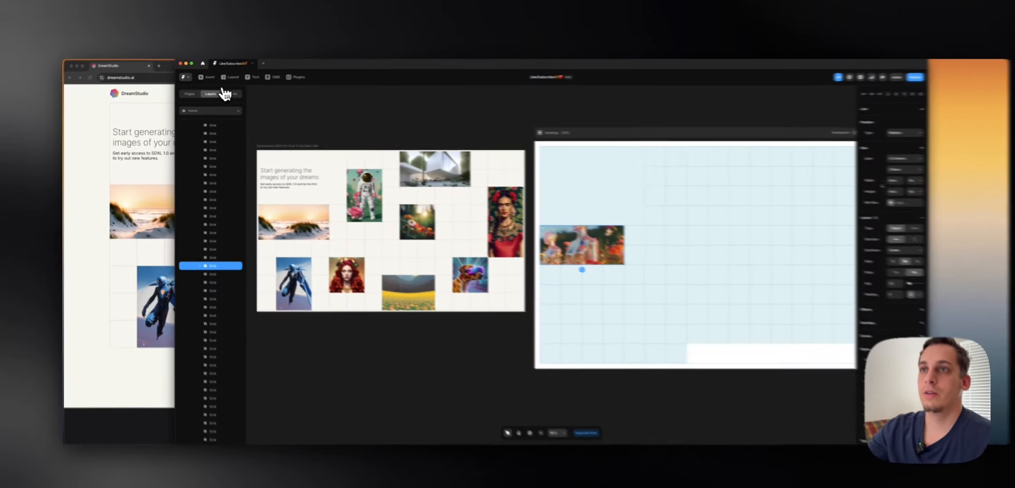
- Look through the insertable Media and Interactive elements and the CMS fields available as variables for the Project item's Fill
left_click(199, 79)
mouse_move(193, 135)
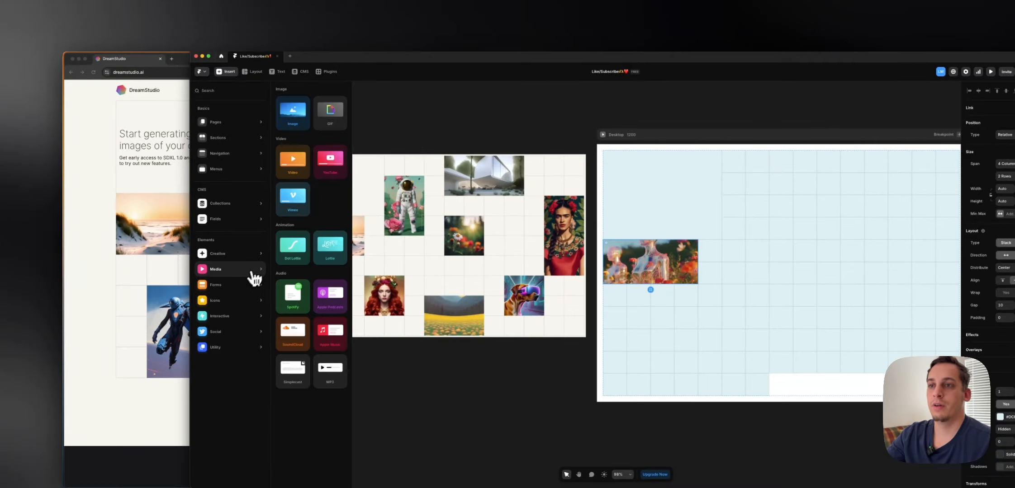
mouse_move(252, 320)
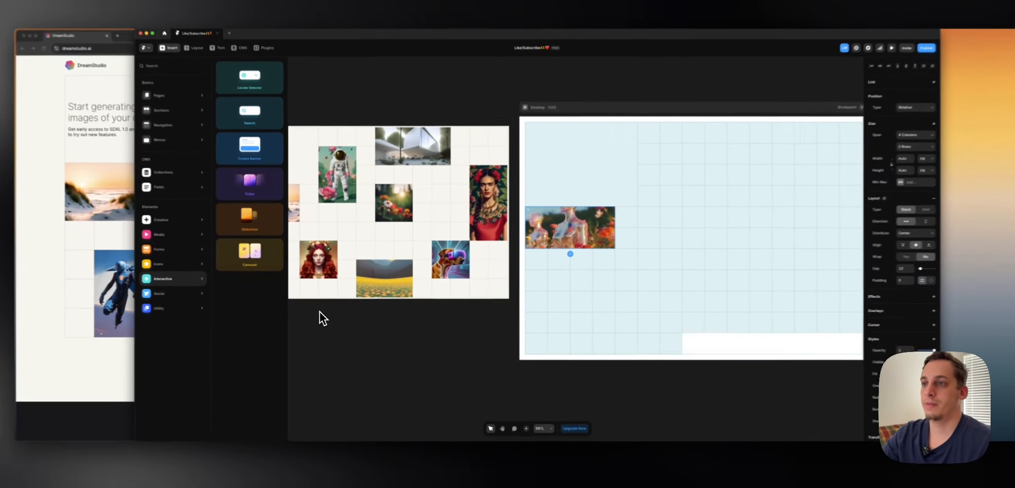
key("ctrl+v")
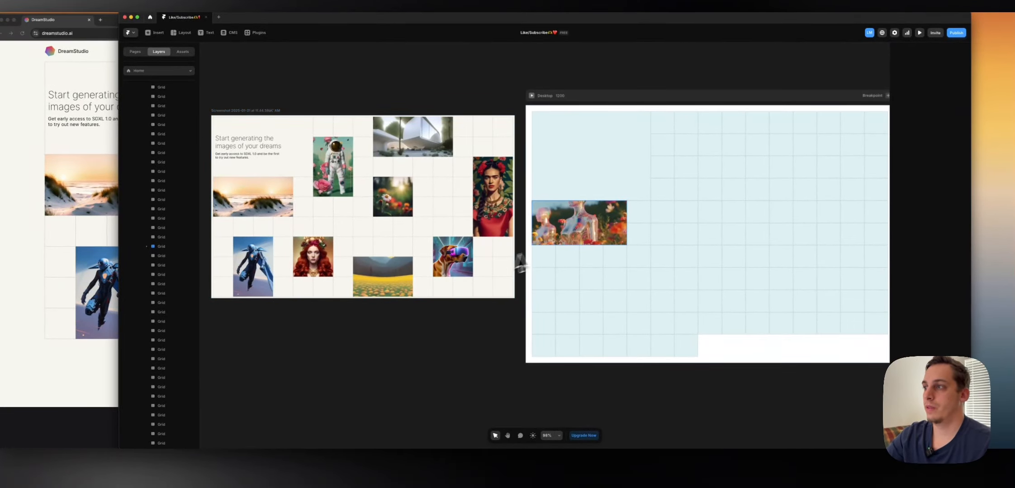
left_click(557, 233)
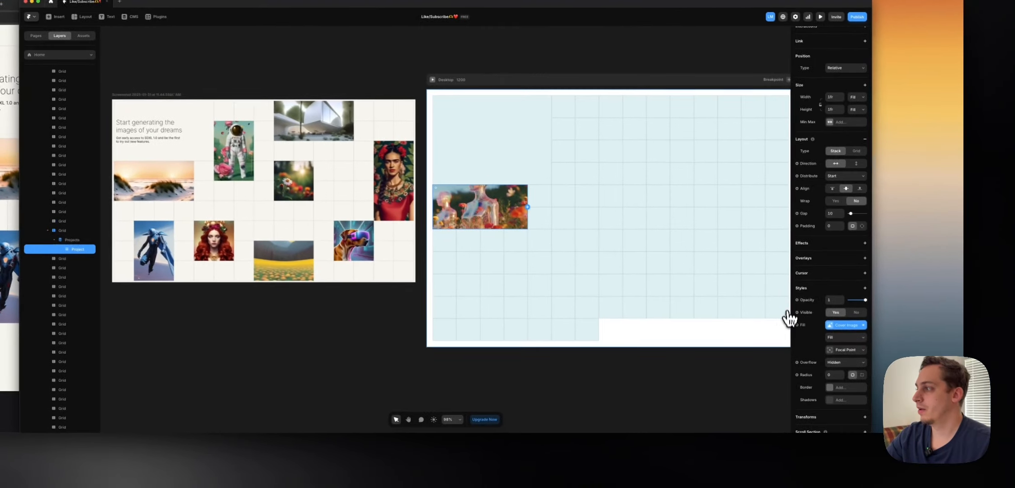
left_click(901, 342)
mouse_move(797, 351)
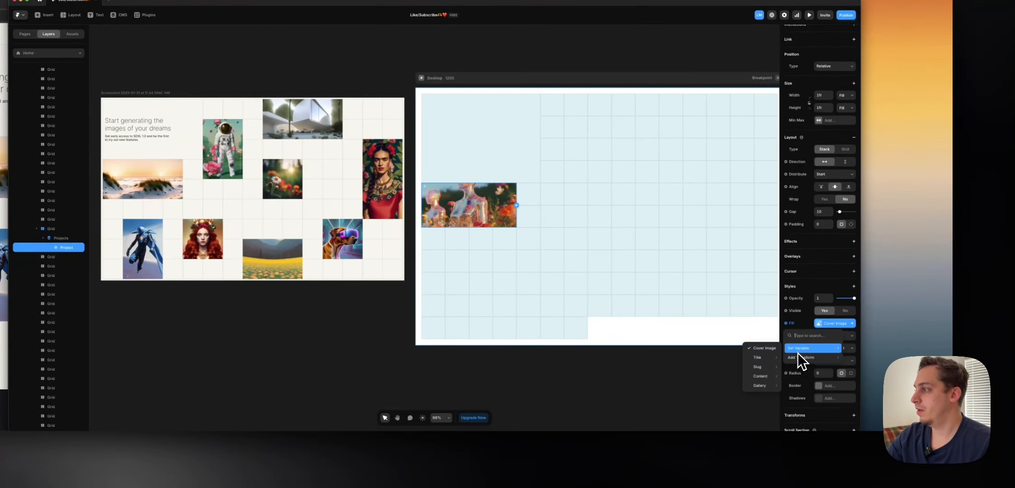
mouse_move(769, 387)
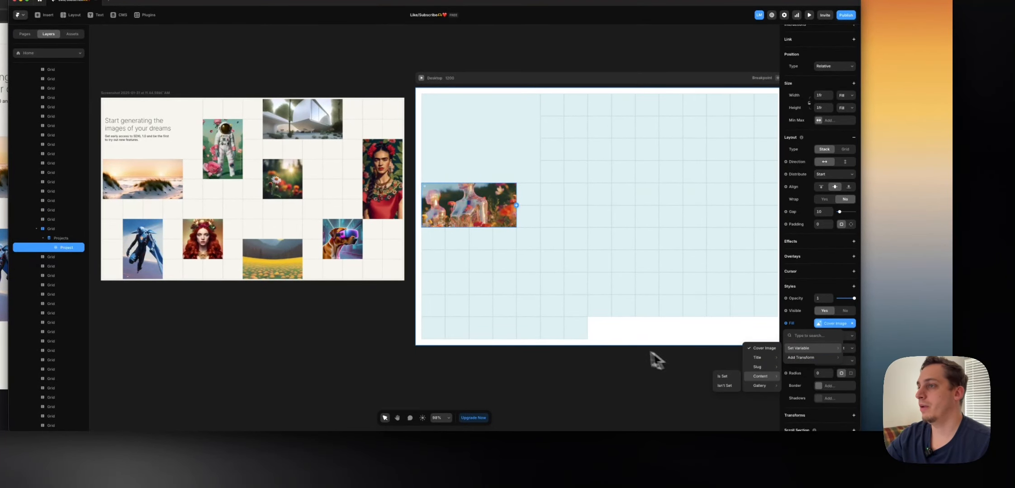
key("Escape")
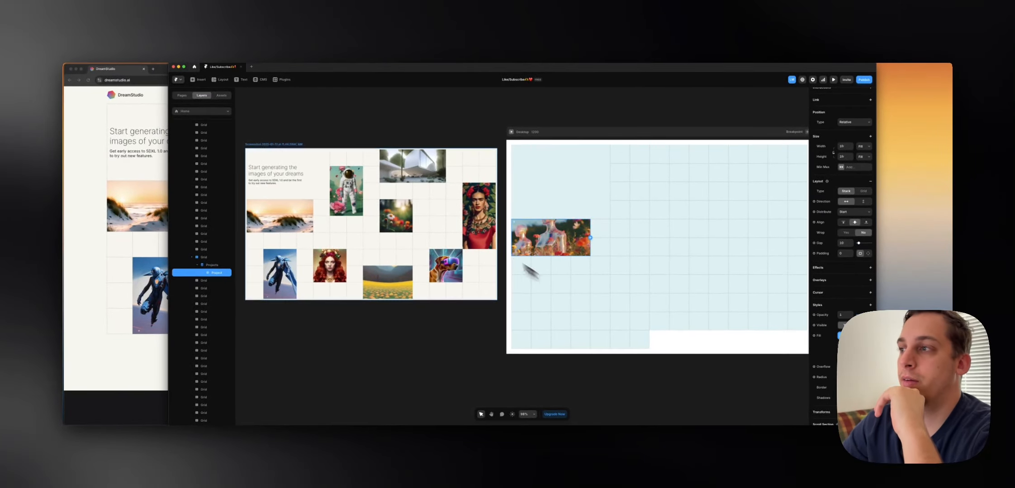
- Duplicate the grid cell holding the project image and place the copy in the second row, around column eight
left_click(449, 120)
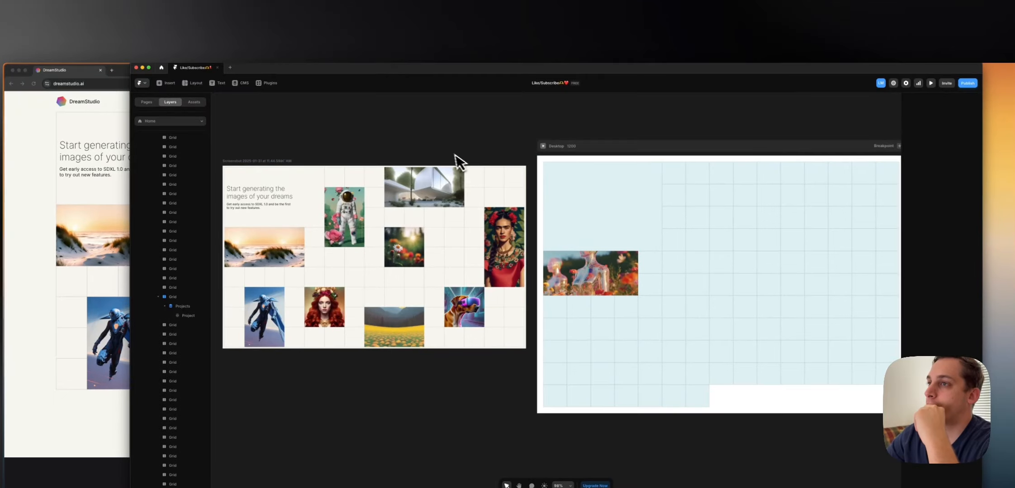
scroll(433, 137, "down", 1)
scroll(449, 152, "down", 2)
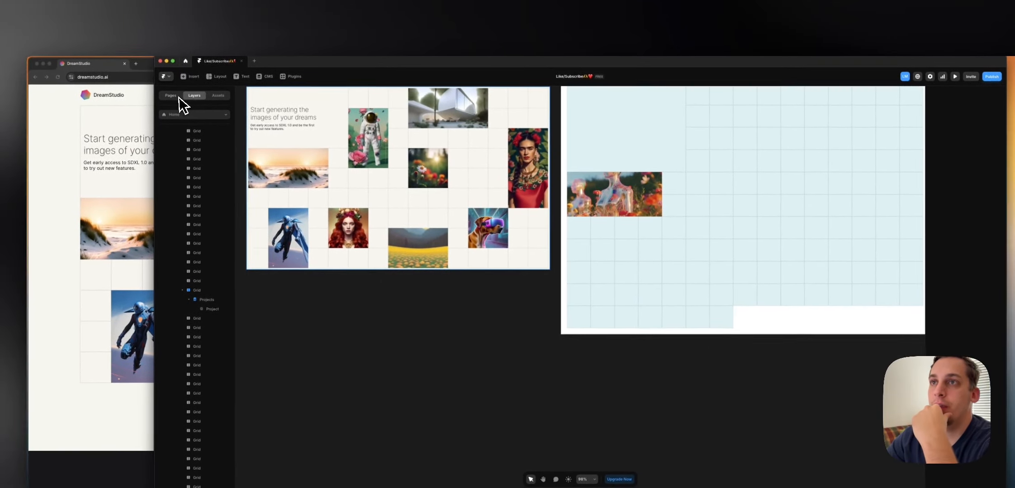
left_click(196, 76)
left_click(584, 201)
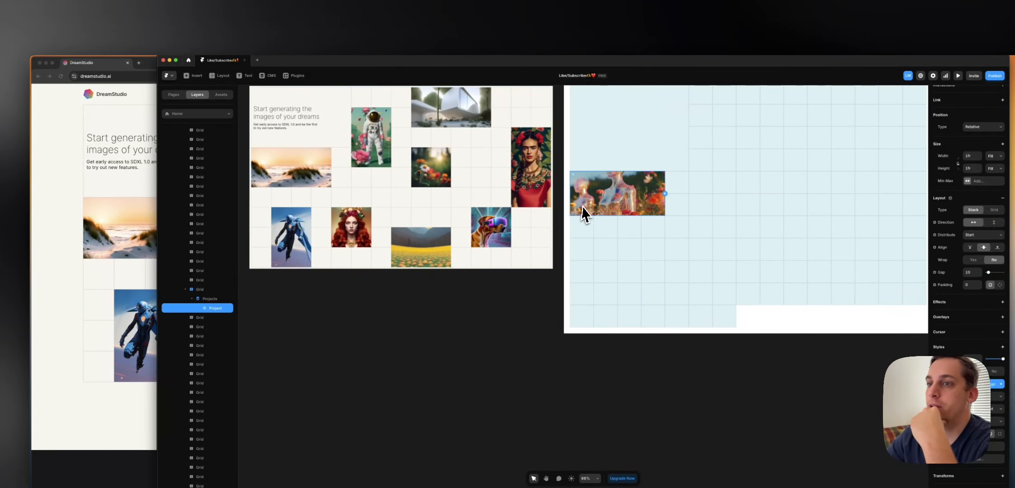
left_click(214, 293)
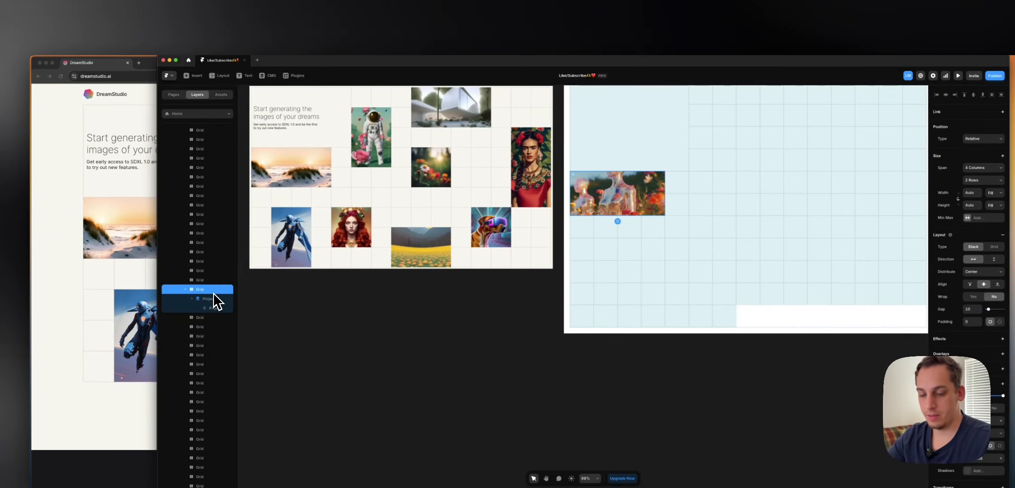
key("super+d")
scroll(676, 203, "up", 1)
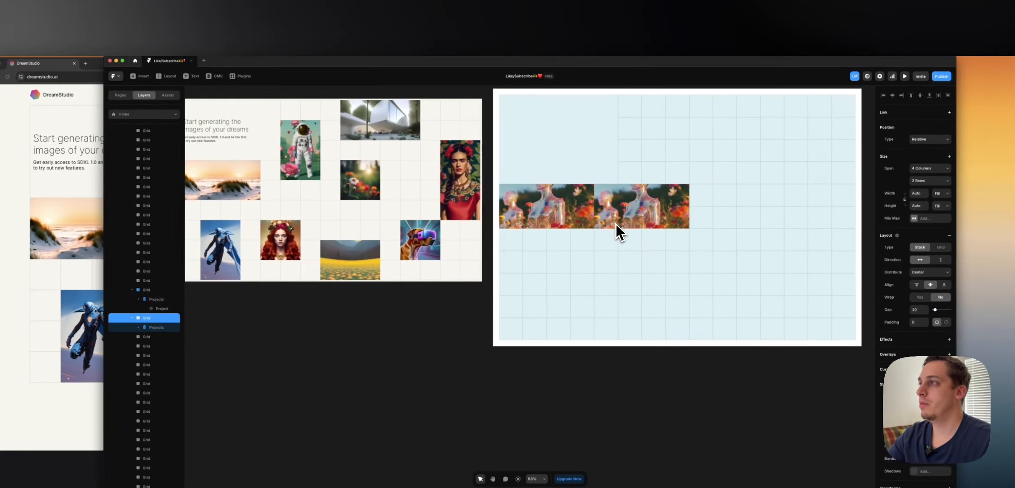
mouse_move(633, 212)
left_mouse_down()
mouse_move(713, 150)
mouse_move(690, 139)
left_mouse_up()
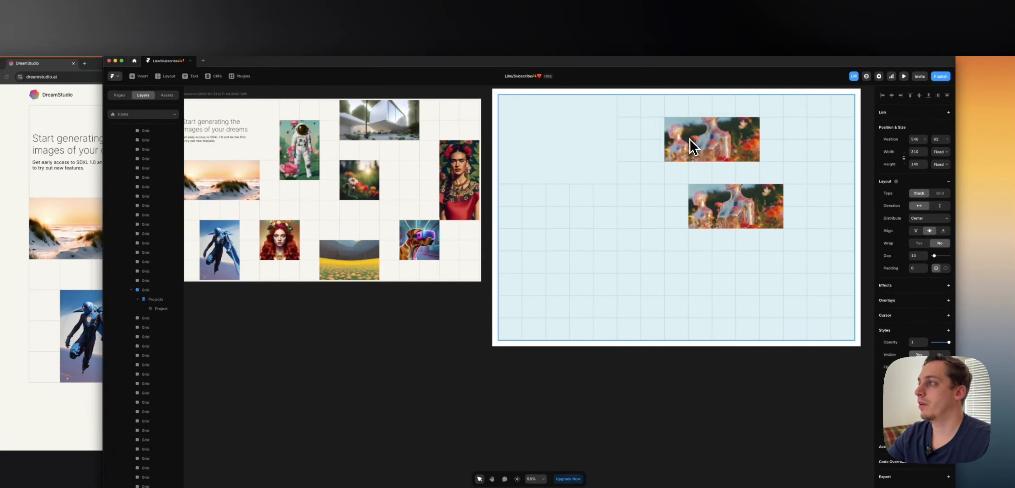
- Shift the original project image cell through the grid order until it sits in row five at the first column
mouse_move(713, 206)
left_mouse_down()
mouse_move(573, 235)
mouse_move(543, 200)
mouse_move(638, 207)
left_mouse_up()
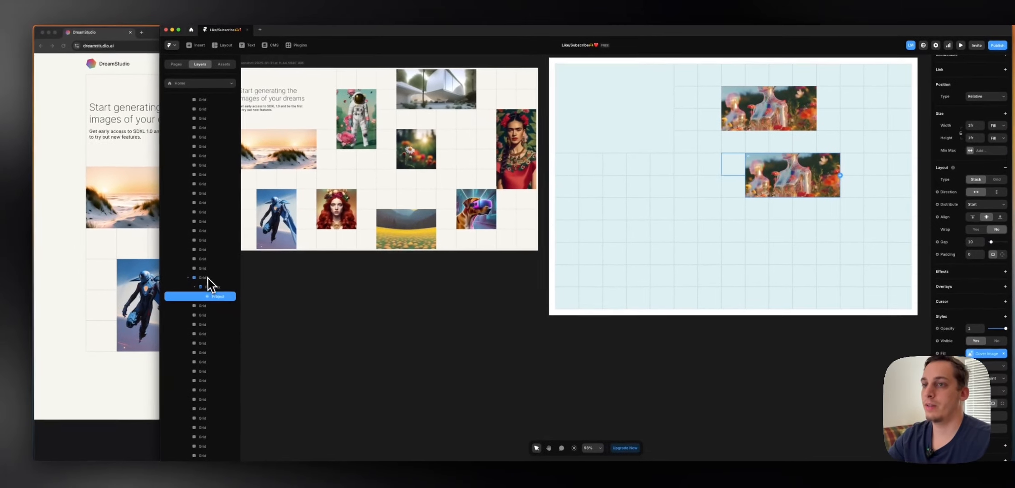
left_click(181, 282)
left_click(182, 290)
key("Left")
key("Left")
key("Left")
key("Left")
key("Left")
key("Left")
key("Left")
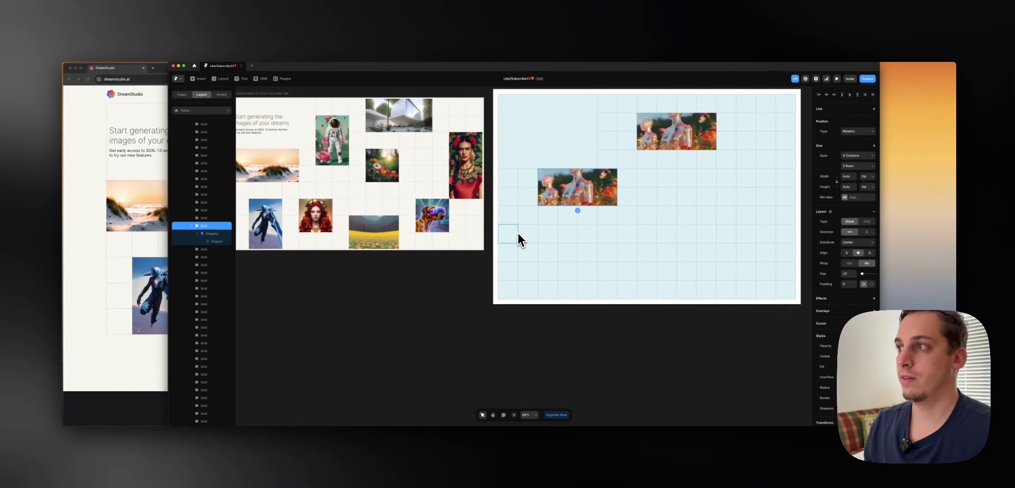
key("Left")
key("Right")
key("Left")
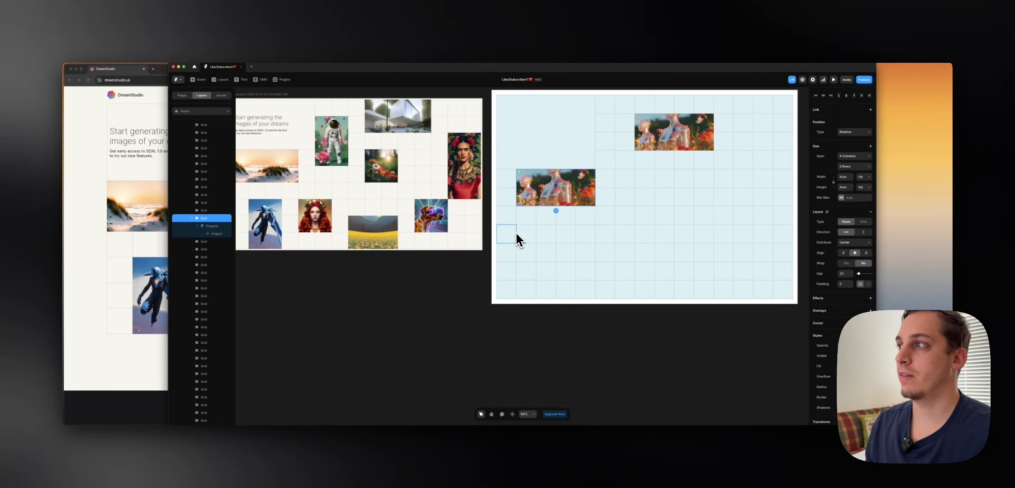
key("Right")
key("Right")
key("Right")
key("Right")
key("Right")
key("Right")
key("Right")
key("Right")
key("Right")
key("Right")
key("Right")
key("Right")
key("Right")
key("Right")
key("Right")
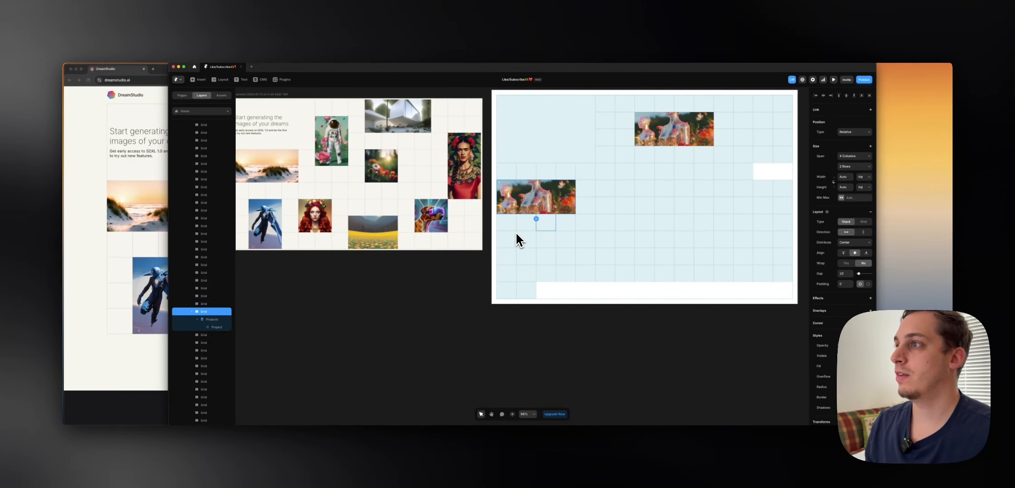
key("Right")
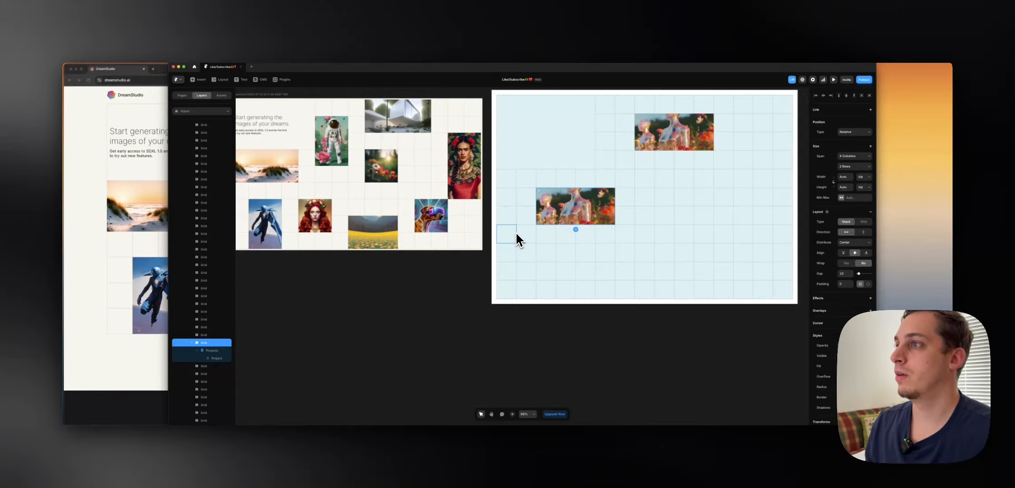
key("Left")
key("Left")
key("Left")
key("Left")
key("Left")
key("Left")
key("Left")
key("Left")
key("Left")
key("Left")
key("Left")
key("Left")
key("Left")
key("Left")
key("Left")
key("Left")
key("Left")
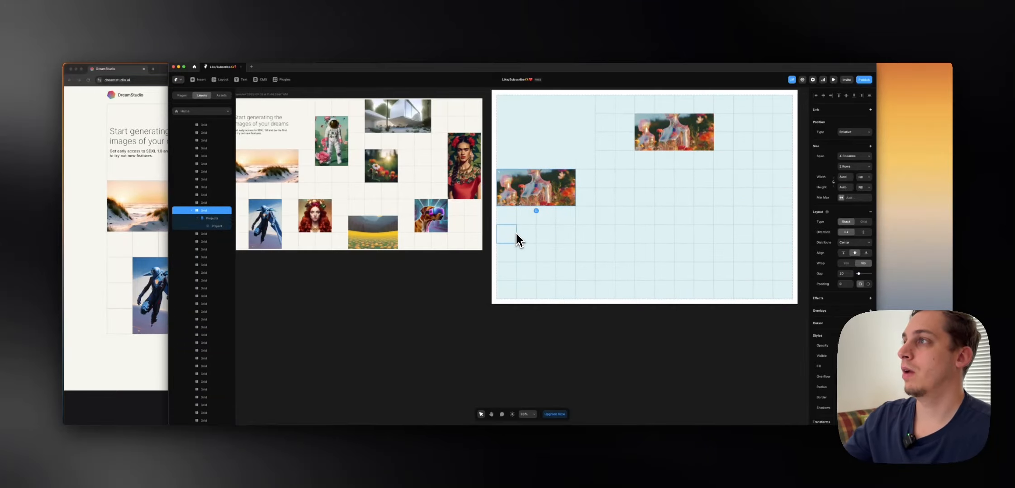
- Move the copied project image cell to the third row of the grid, starting at column seven
left_click(651, 145)
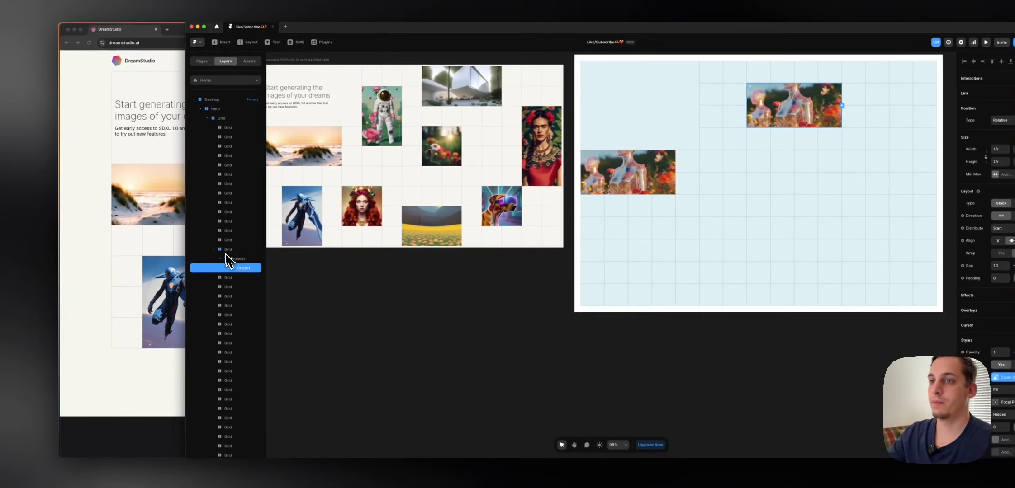
left_click(225, 250)
key("Right")
key("Right")
key("Right")
key("Right")
key("Right")
key("Right")
key("Right")
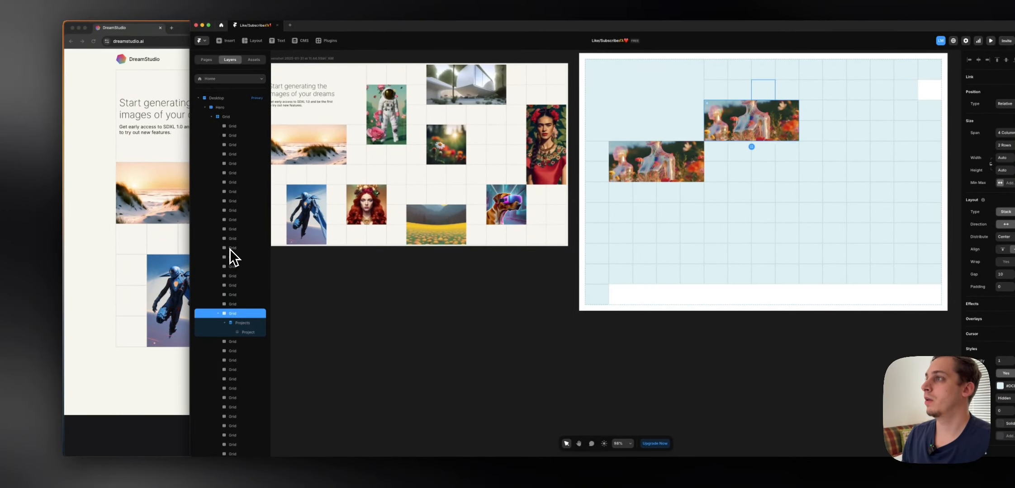
key("Right")
key("Right")
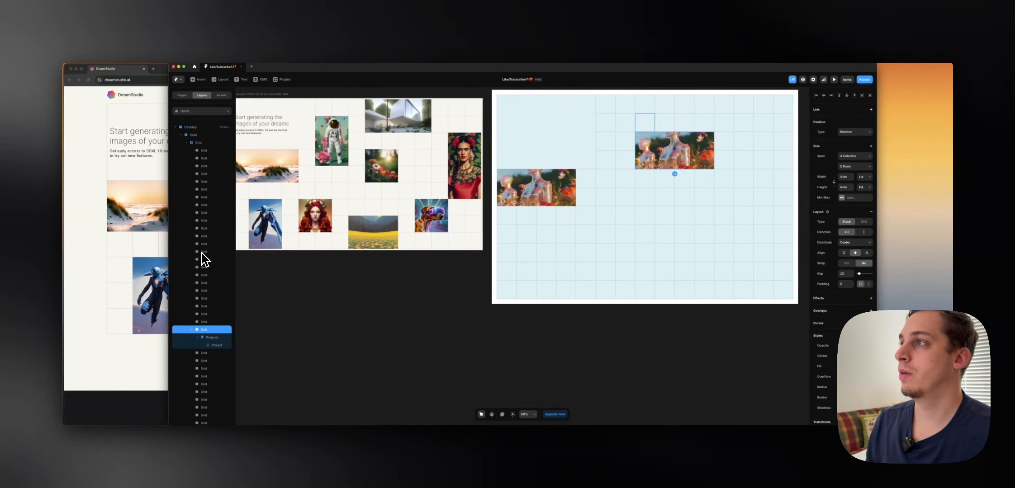
key("Left")
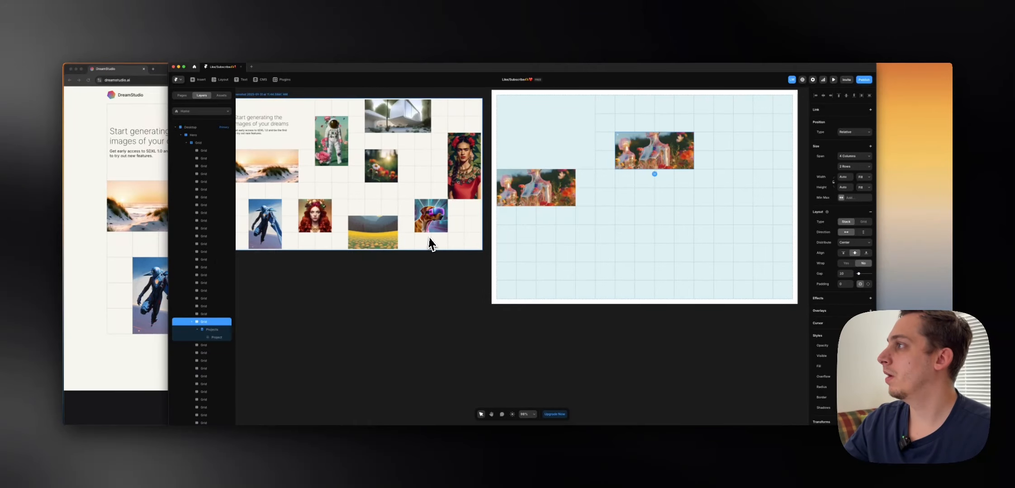
- Set the copied image cell's span to 3 columns and 5 rows
left_click(861, 166)
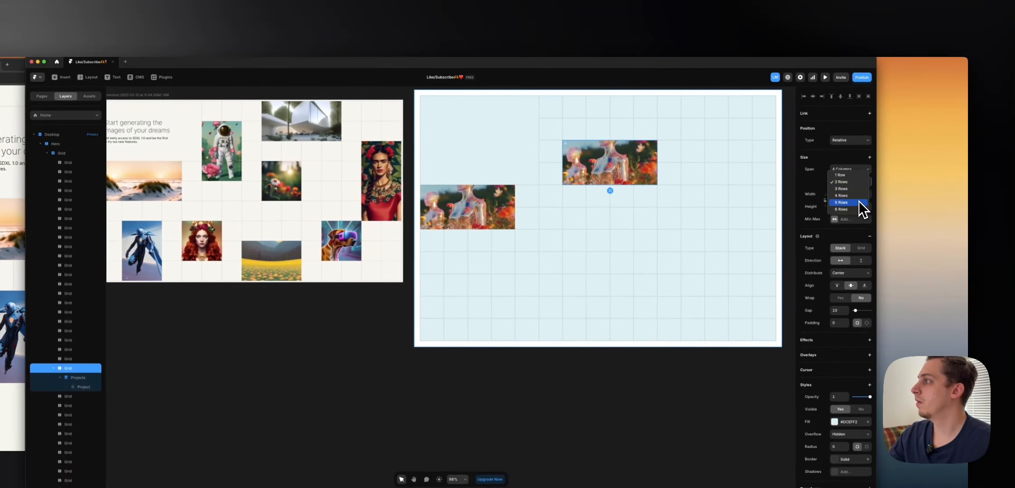
left_click(858, 200)
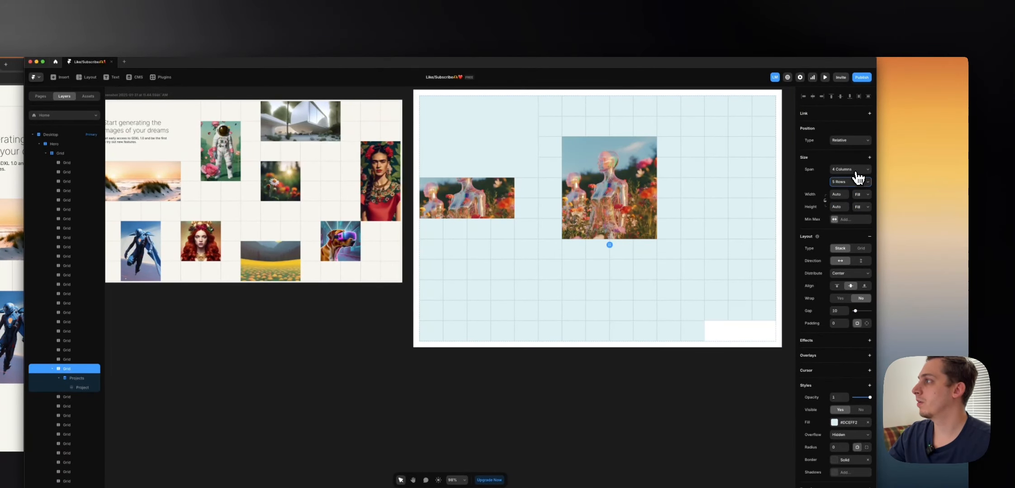
left_click(840, 162)
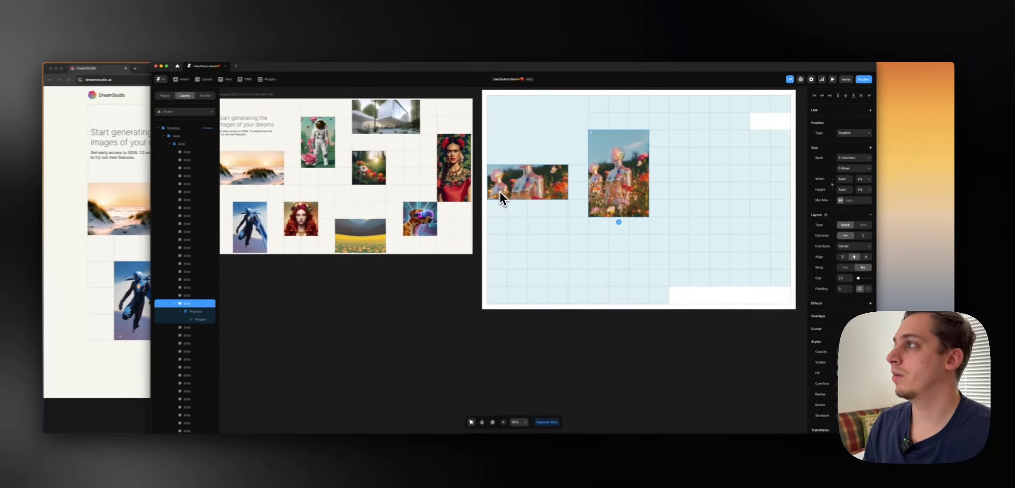
- Reorder the tall image cell within the grid so it starts in the second row at column seven
key("Left")
key("Left")
key("Left")
key("Left")
key("Left")
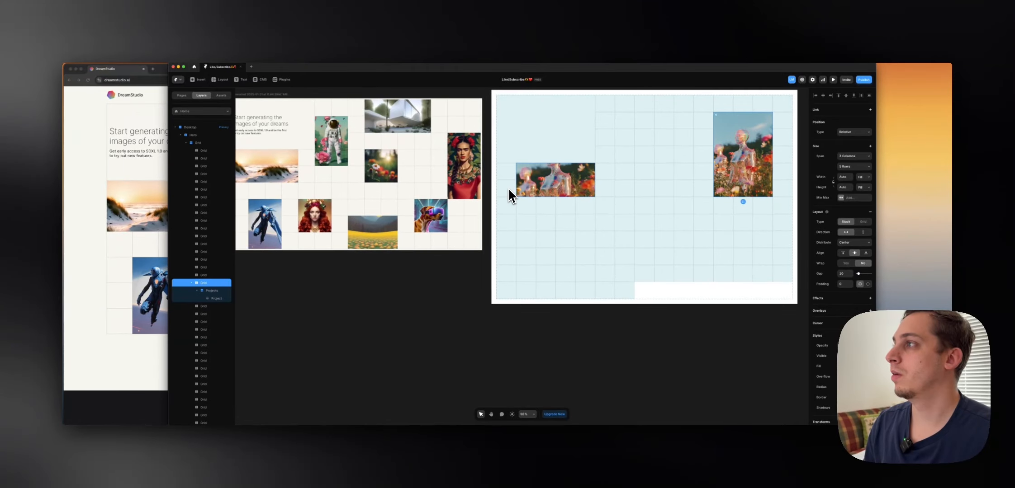
key("Left")
key("Left")
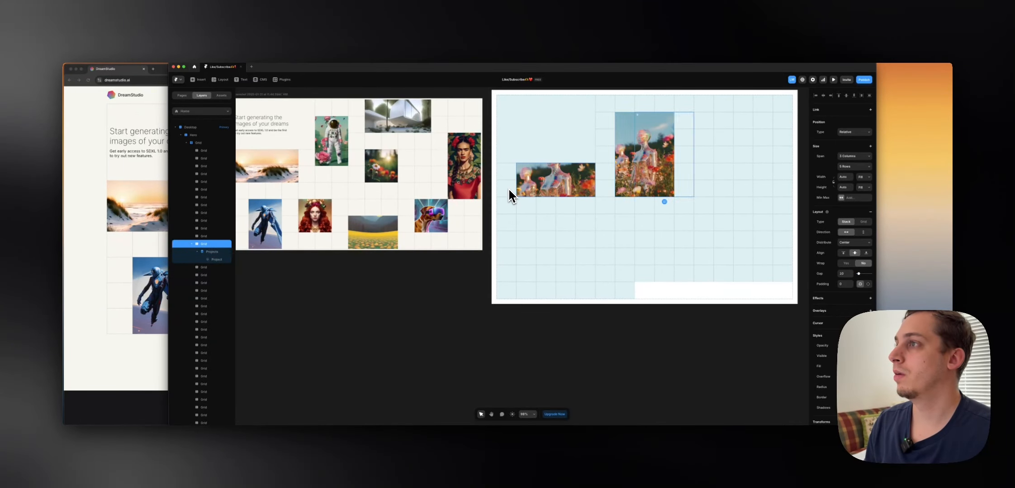
key("Right")
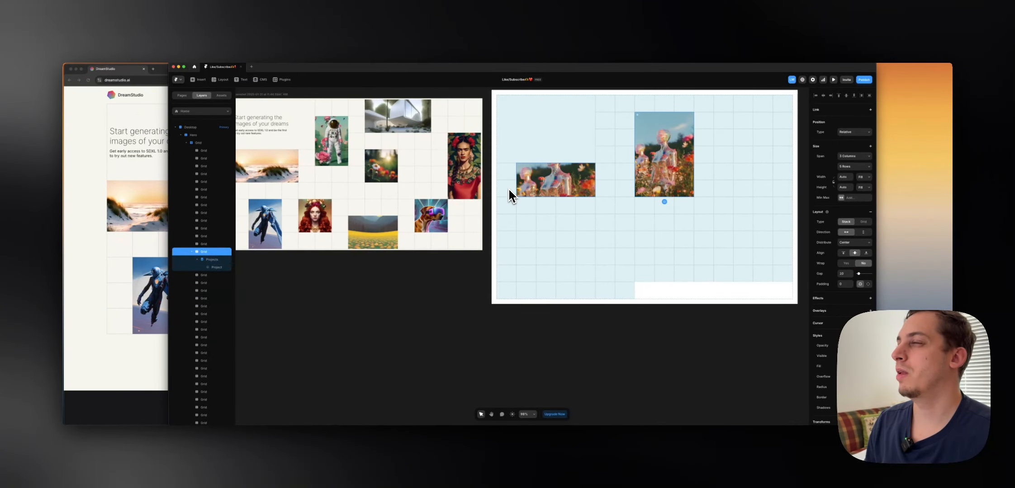
key("Left")
key("Left")
key("Left")
key("Left")
key("Left")
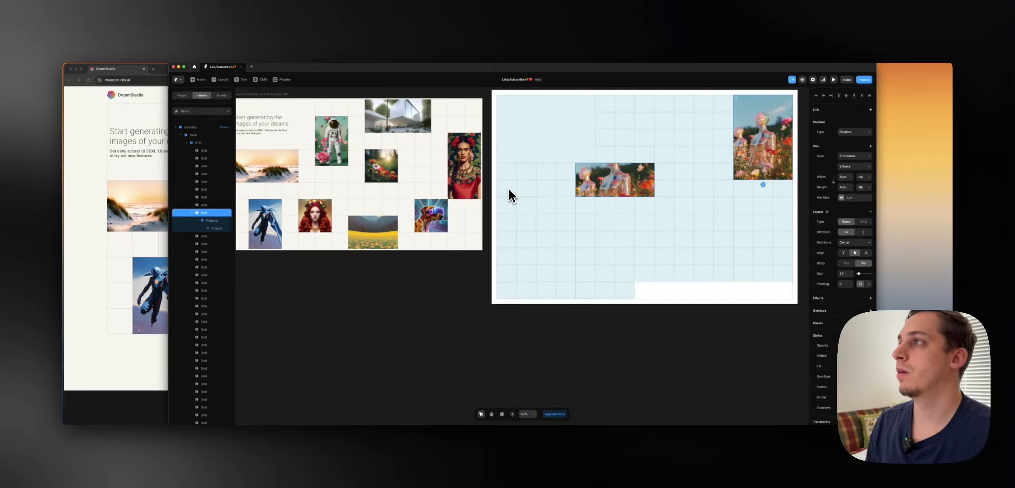
key("Left")
key("Left")
key("Left")
key("Left")
key("Left")
key("Left")
key("Left")
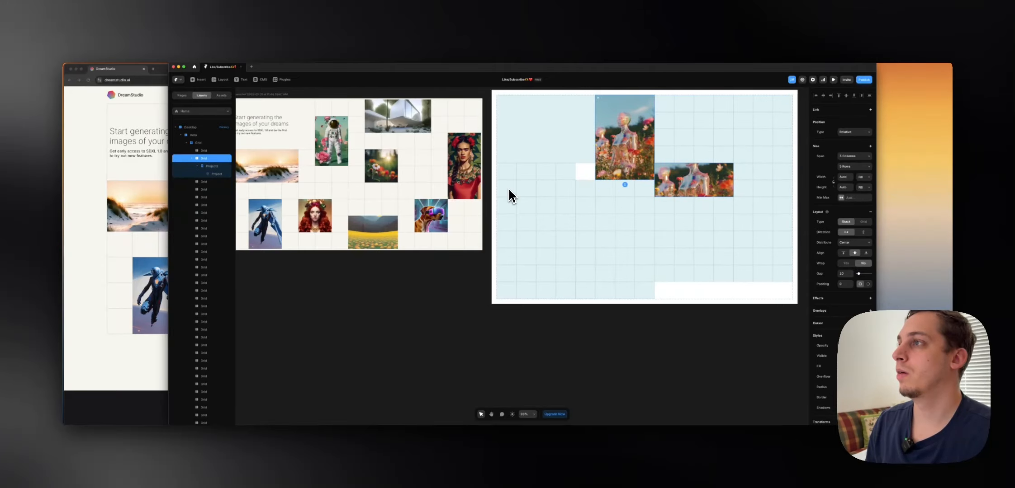
key("Right")
key("Right")
key("Right")
key("Right")
key("Right")
key("Right")
key("Right")
key("Right")
key("Right")
key("Right")
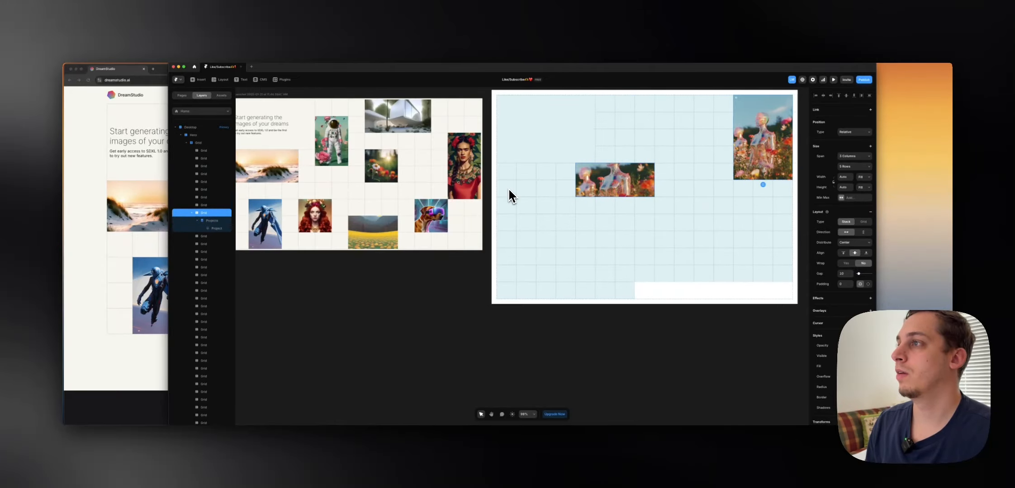
key("Right")
key("Right")
key("Left")
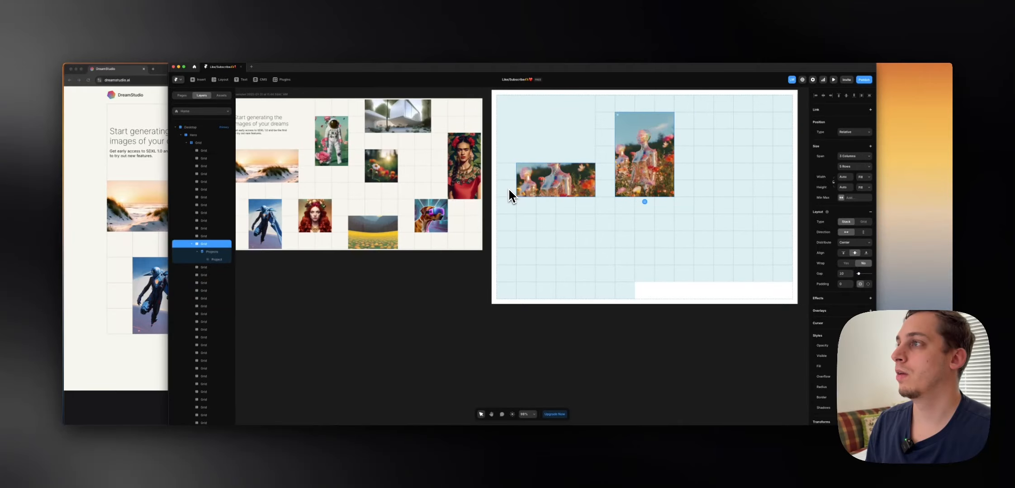
key("Right")
key("Left")
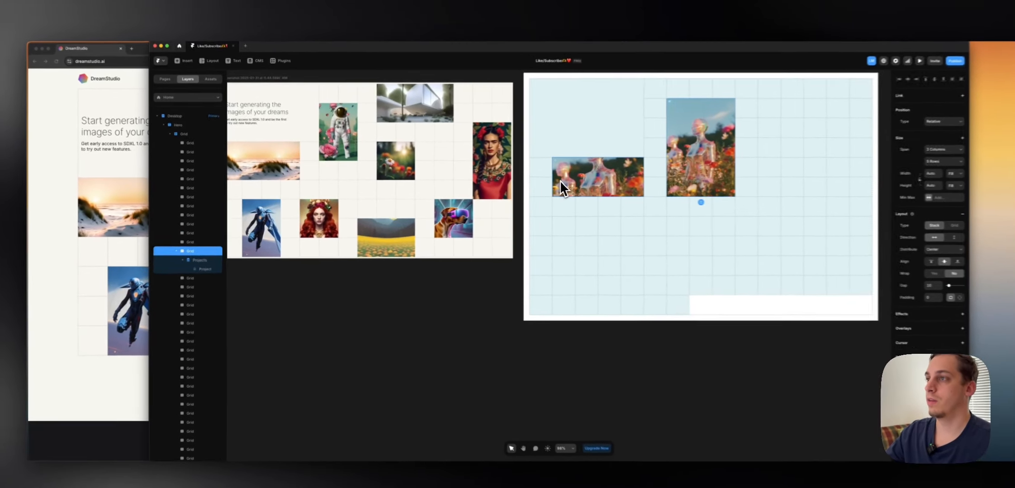
- Move the wide project image cell one column left to the grid's first column
left_click(526, 183, "super")
left_click(221, 259)
key("Left")
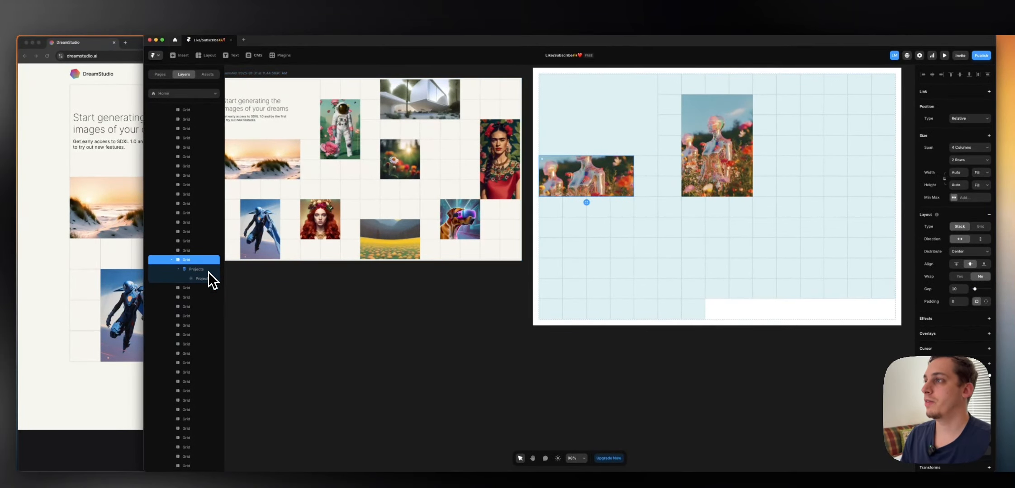
- Try moving the tall image cell later in the grid order, down to the fourth row at column seven
left_click(209, 277)
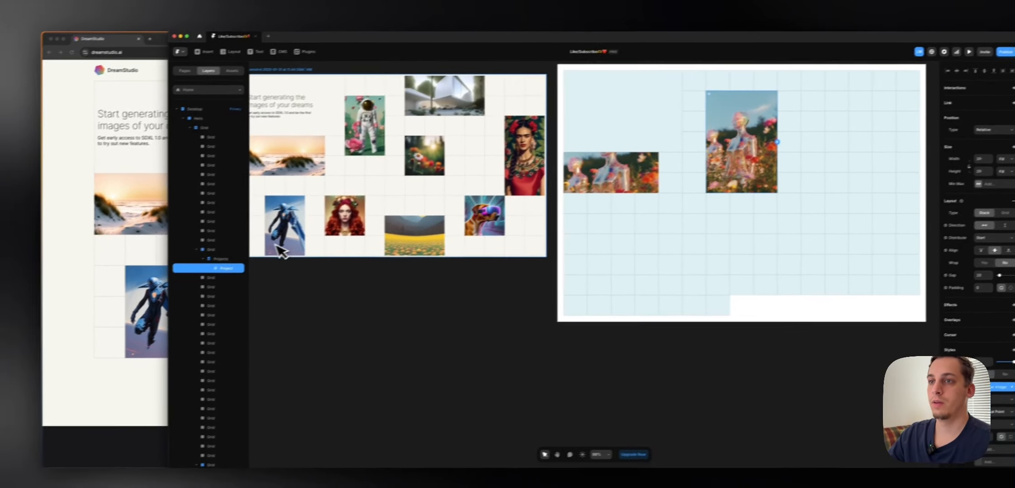
left_click(221, 251)
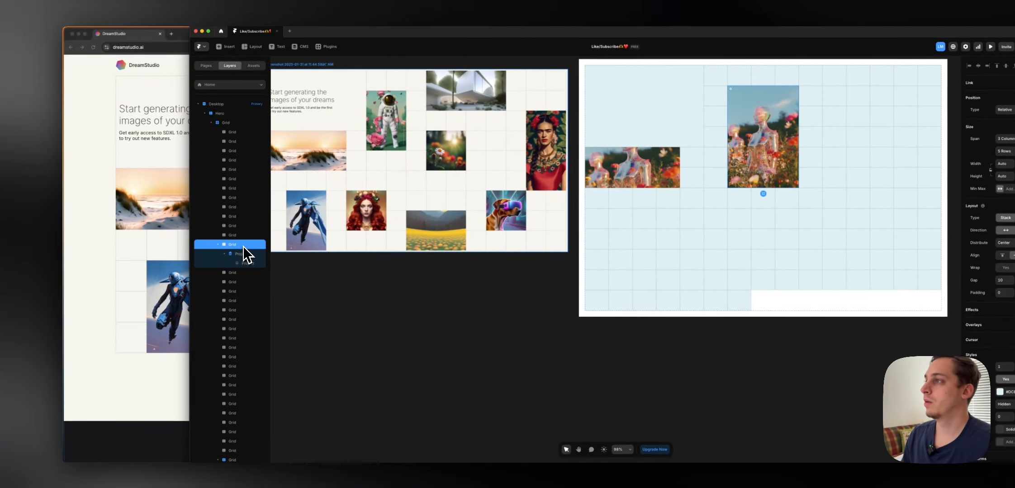
key("Right")
key("Right")
key("Right")
key("Right")
key("Right")
key("Right")
key("Right")
key("Right")
key("Right")
key("Right")
key("Right")
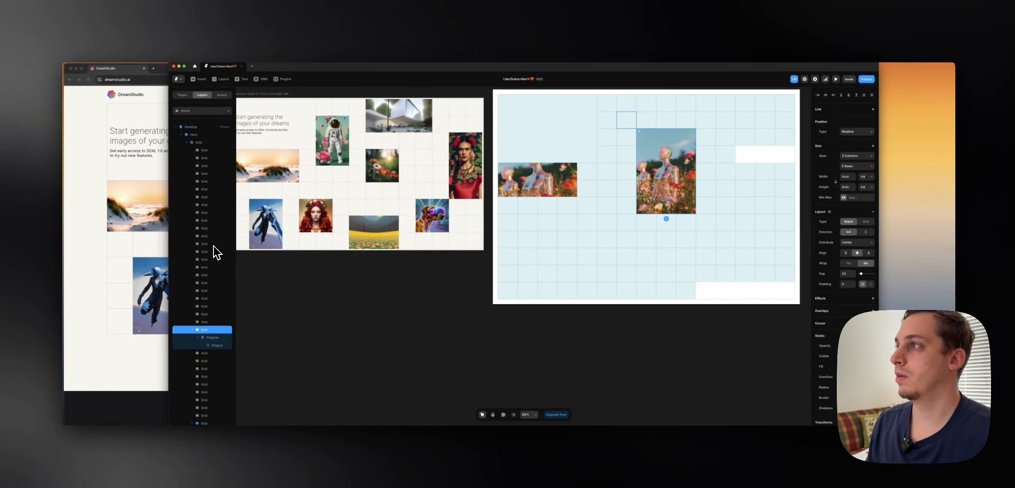
key("Right")
key("Right")
key("Right")
key("Right")
key("Right")
key("Right")
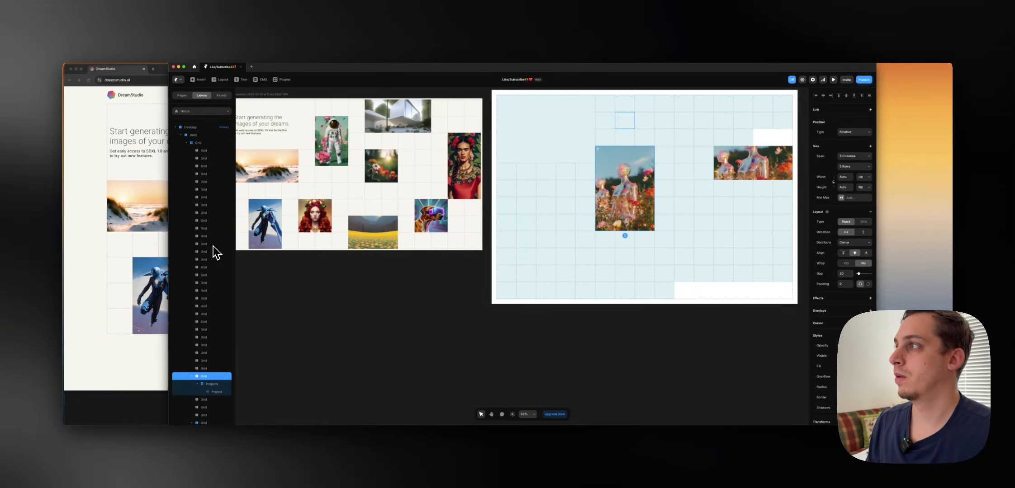
key("Right")
key("Right")
key("Right")
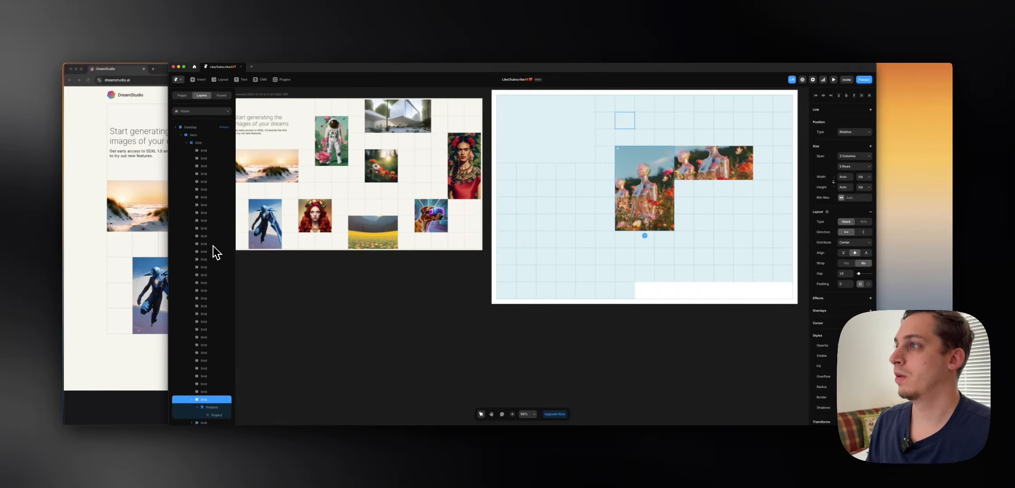
- Return the tall image cell to the second row of the grid, starting at column seven
key("Left")
key("Left")
key("Left")
key("Left")
key("Left")
key("Left")
key("Left")
key("Left")
key("Left")
key("Left")
key("Left")
key("Left")
key("Left")
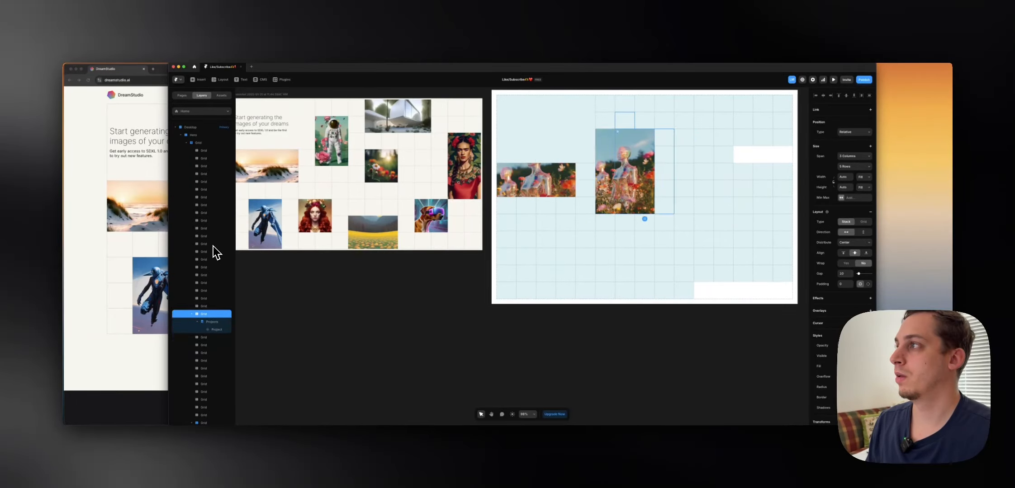
key("Left")
key("Left")
key("Left")
key("Left")
key("Left")
key("Left")
key("Left")
key("Left")
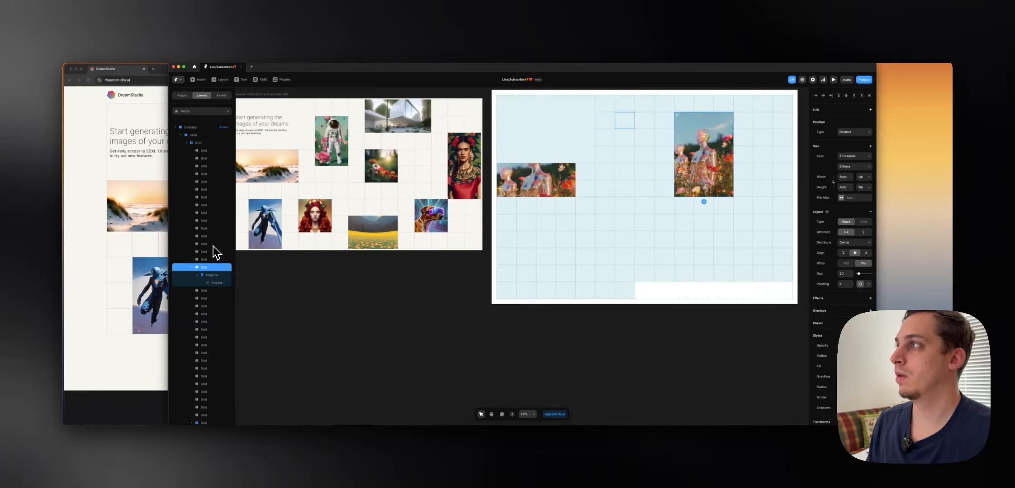
key("Right")
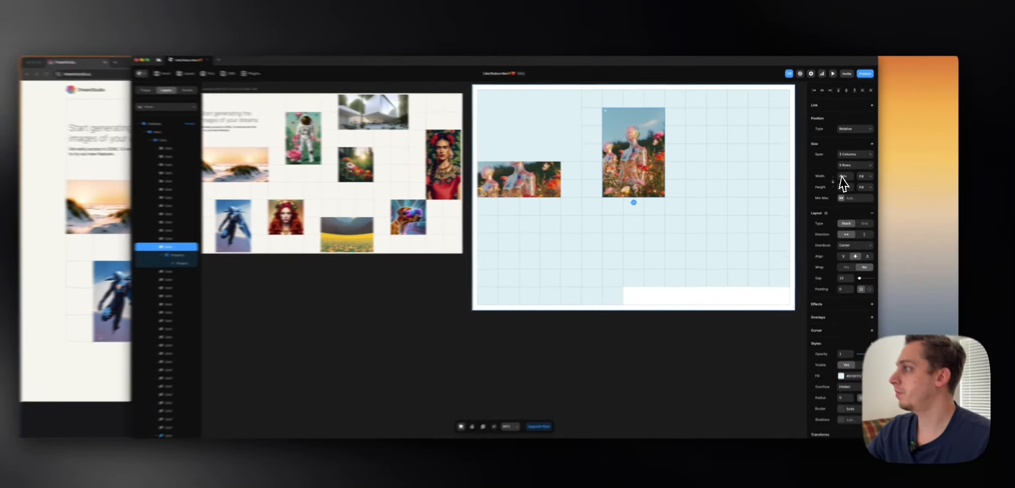
- Set the tall image cell's vertical span to 4 rows
left_click(853, 167)
left_click(846, 155)
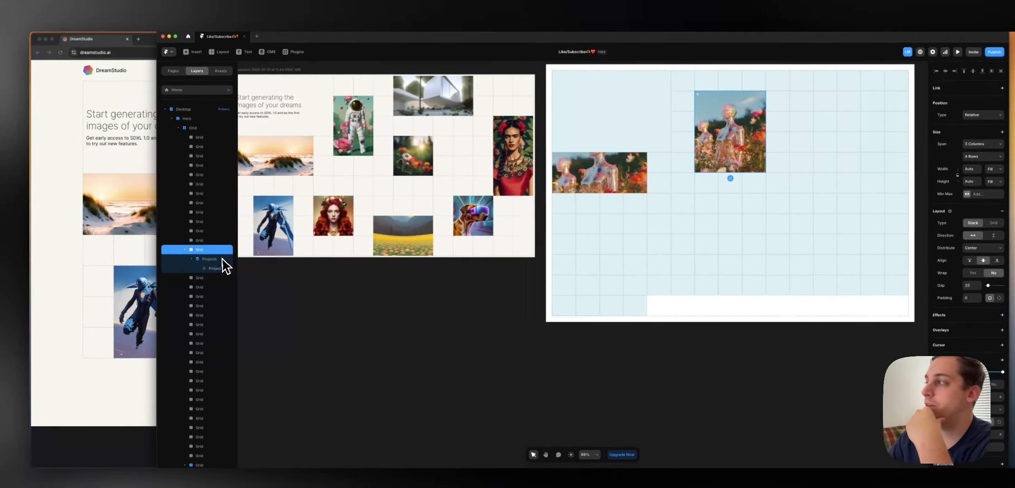
- In the tall cell's Projects collection list, try sorting by Slug and remove the sorting rule
left_click(93, 265)
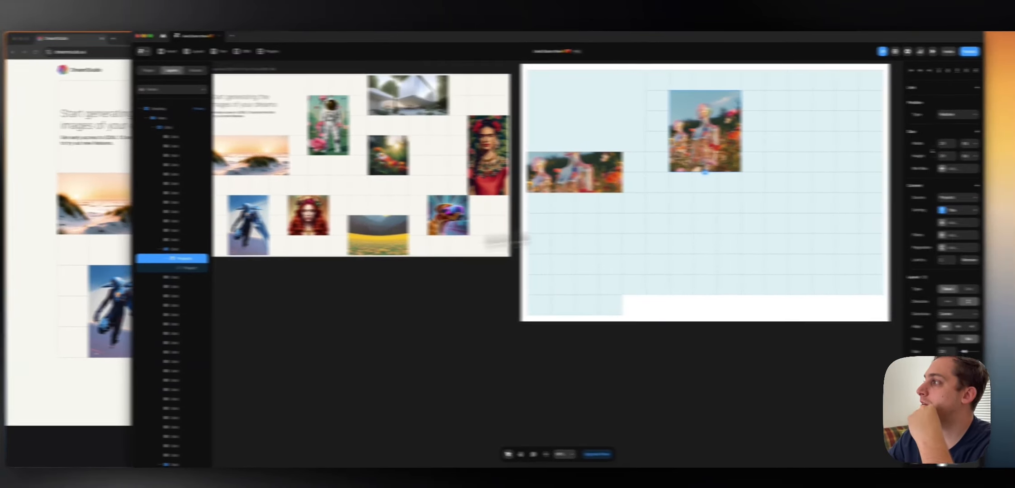
left_click(953, 212)
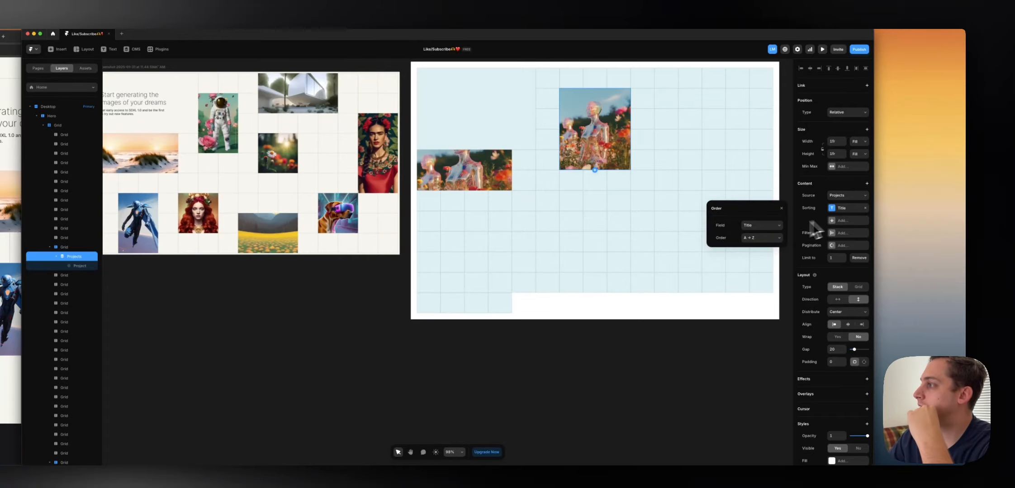
left_click(768, 240)
left_click(767, 227)
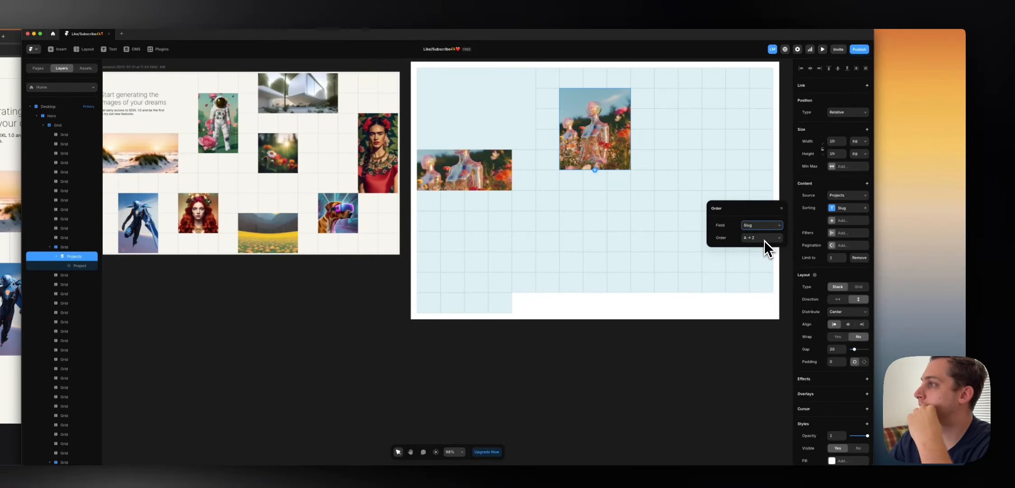
left_click(771, 227)
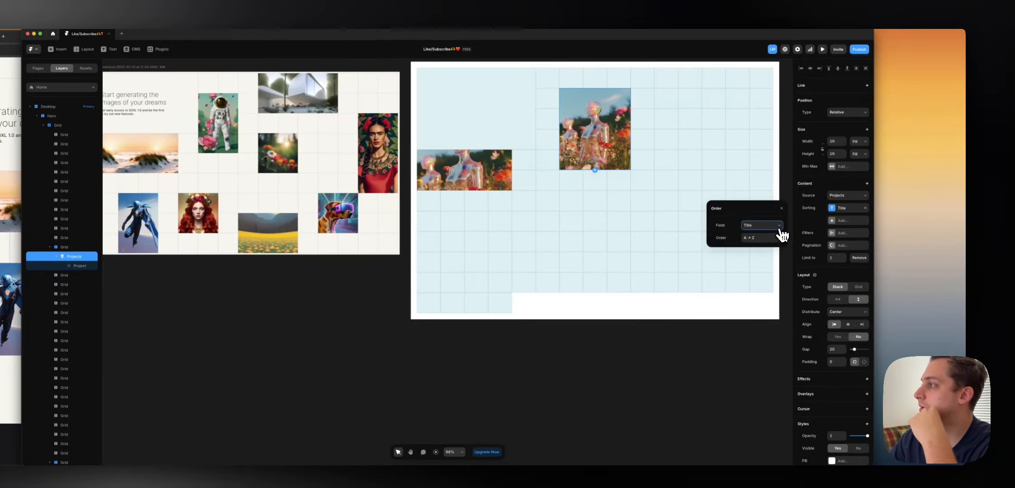
left_click(864, 208)
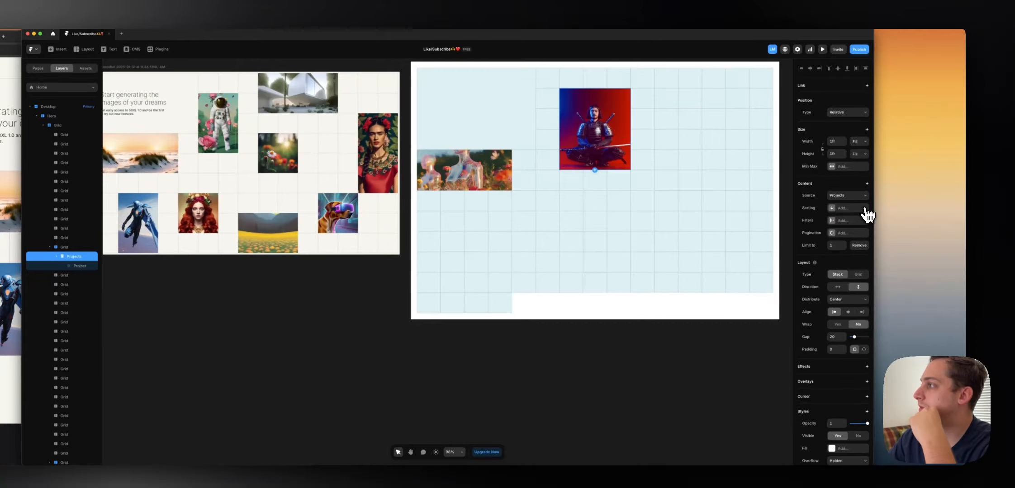
left_click(860, 196)
- Add a filter on the Title field to the tall cell's Projects list, using the Equals condition
left_click(849, 220)
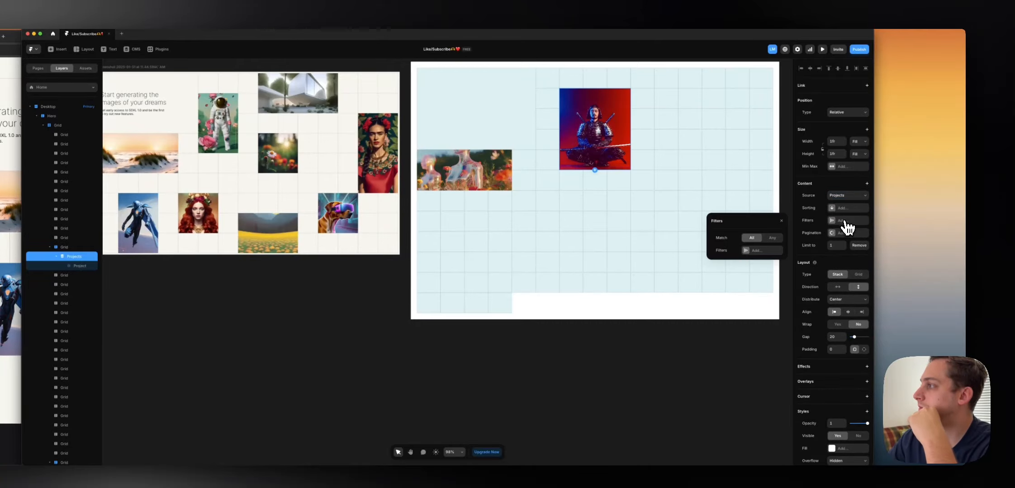
left_click(755, 250)
left_click(762, 239)
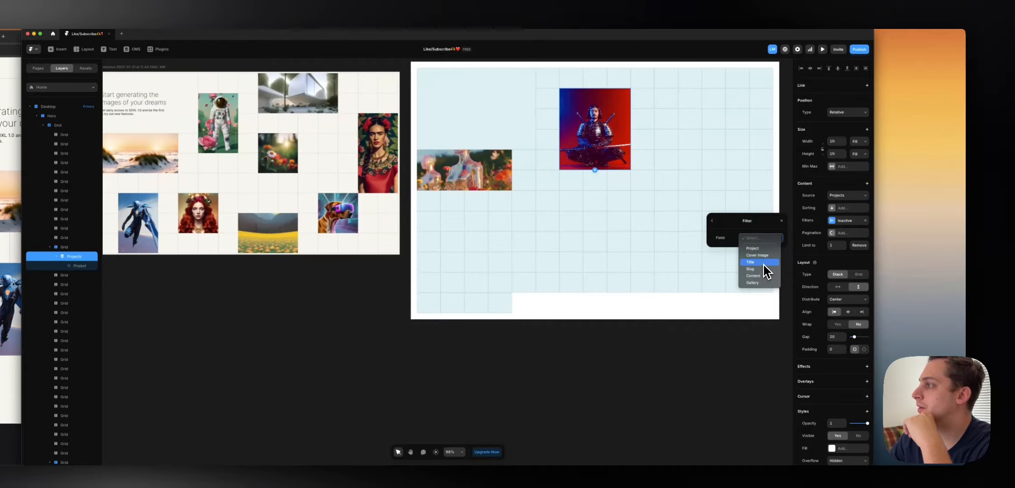
left_click(764, 264)
left_click(758, 252)
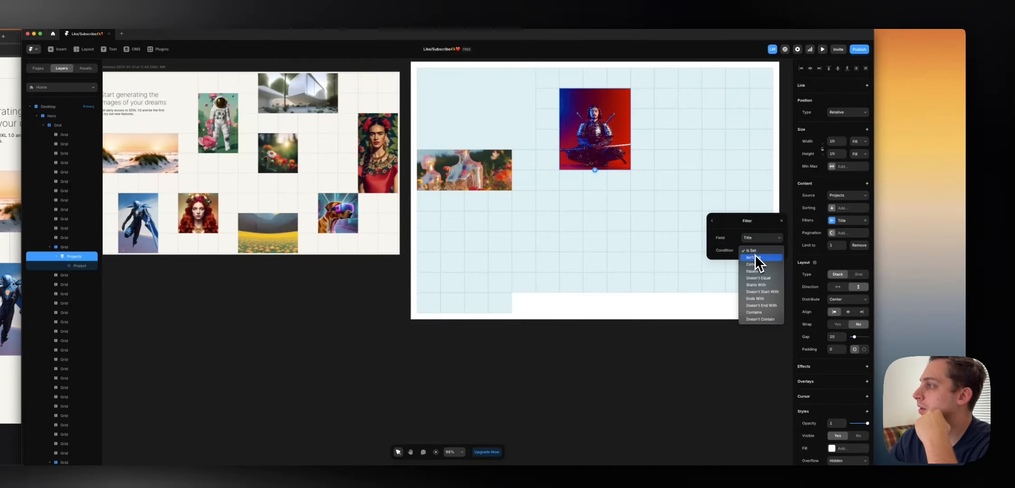
left_click(758, 272)
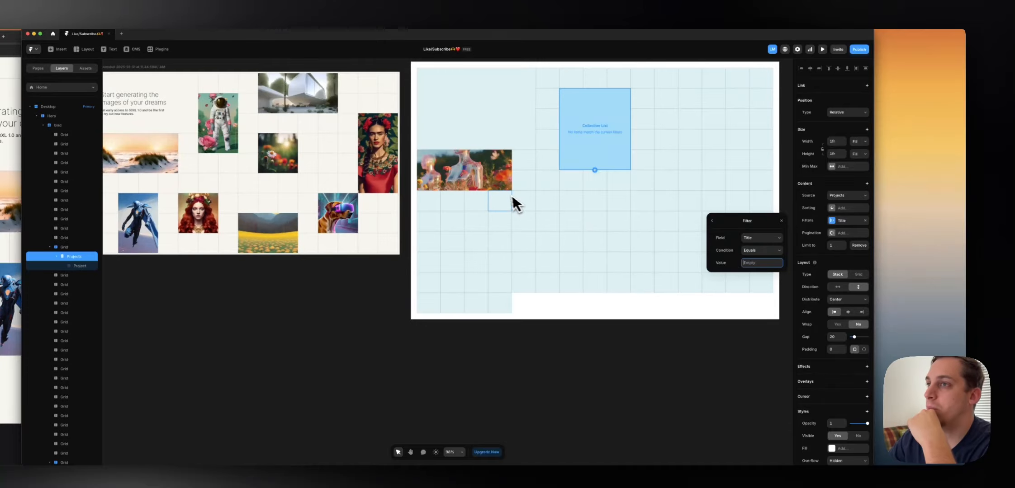
scroll(452, 194, "left", 2)
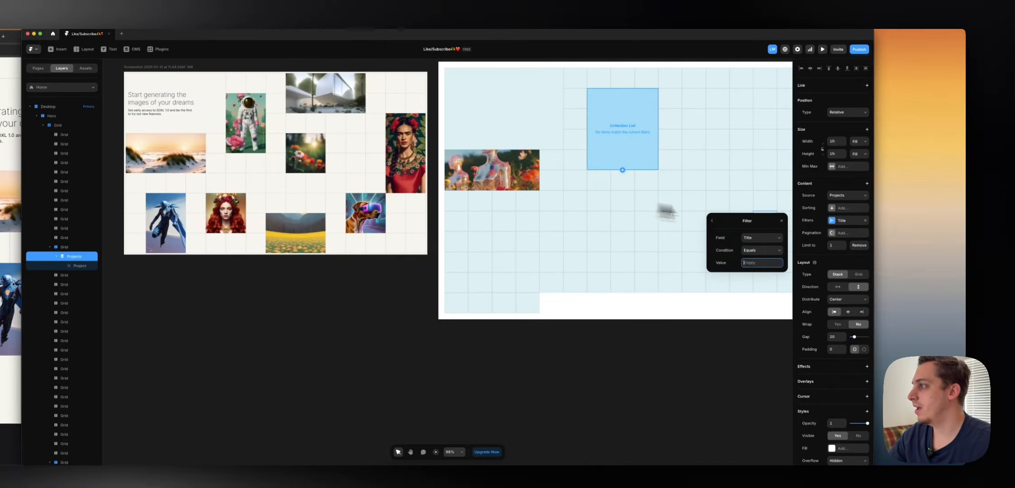
- Try the Convert condition on the Title filter, entering a value to match and checking its fallback options
left_click(756, 250)
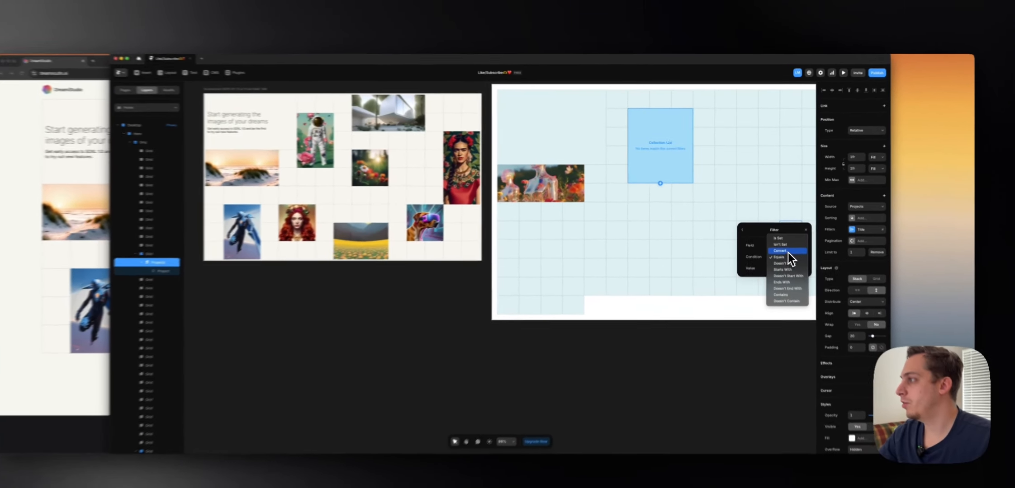
left_click(781, 246)
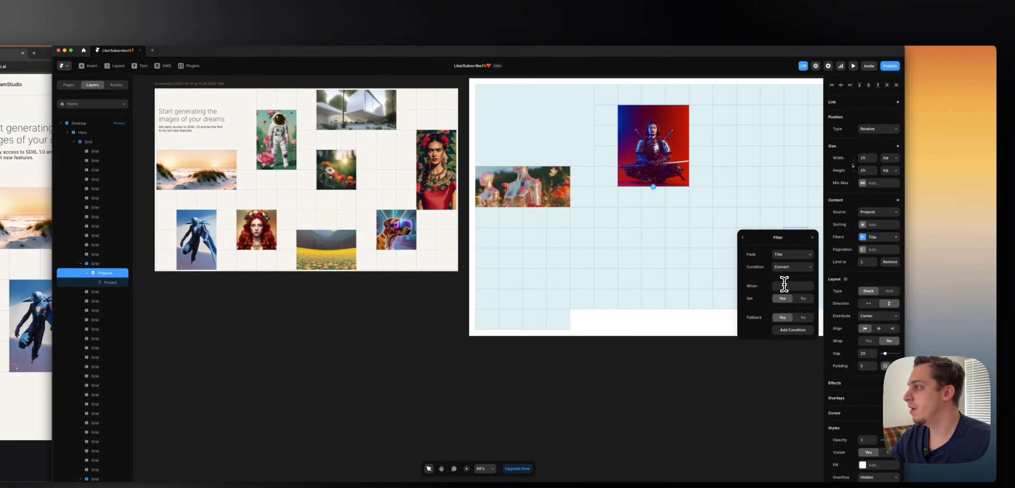
left_click_drag(787, 237, 785, 216)
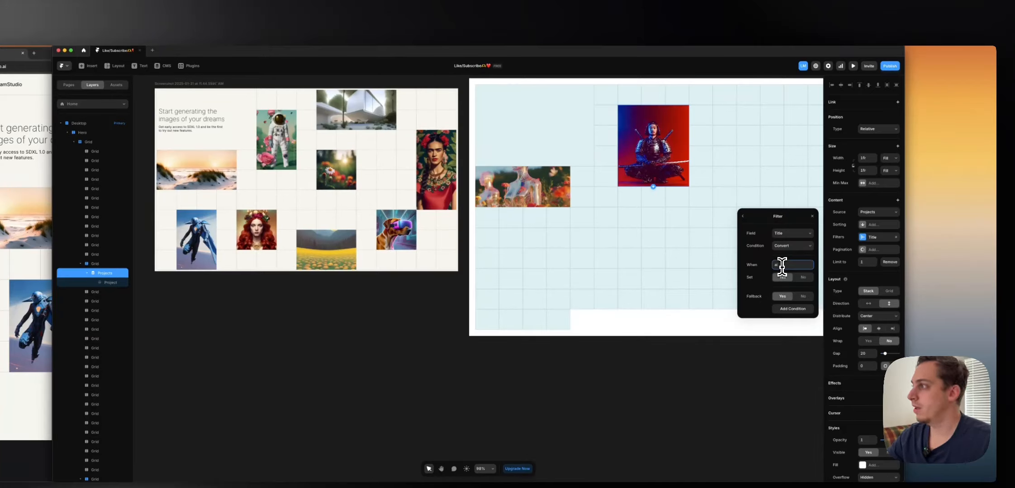
left_click(803, 297)
left_click(786, 296)
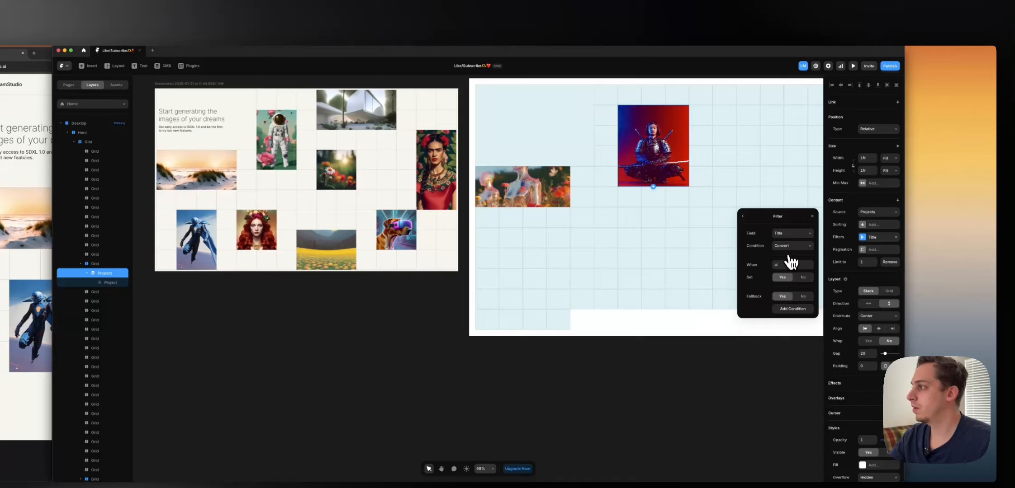
- Change the Title filter's condition to Contains and enter "ai" as its value
left_click(789, 247)
left_click(796, 294)
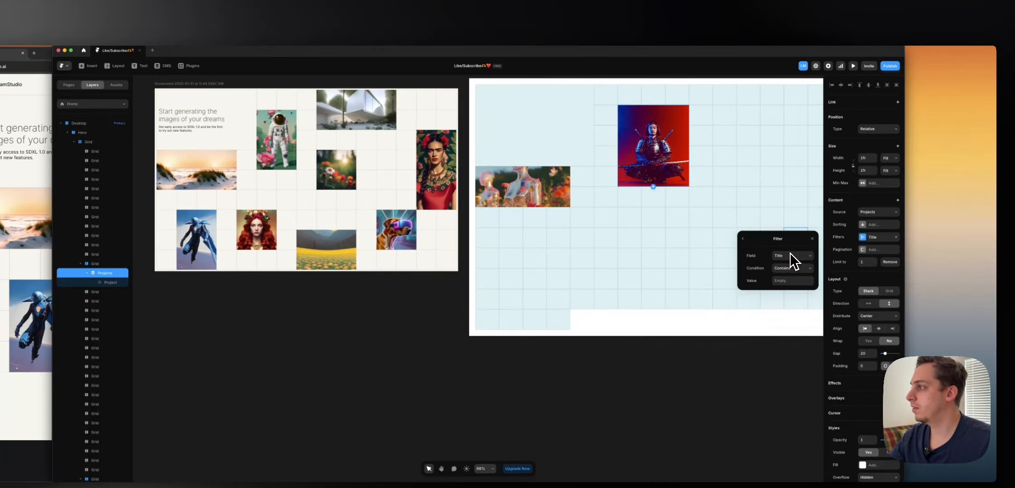
left_click(790, 280)
type("ai")
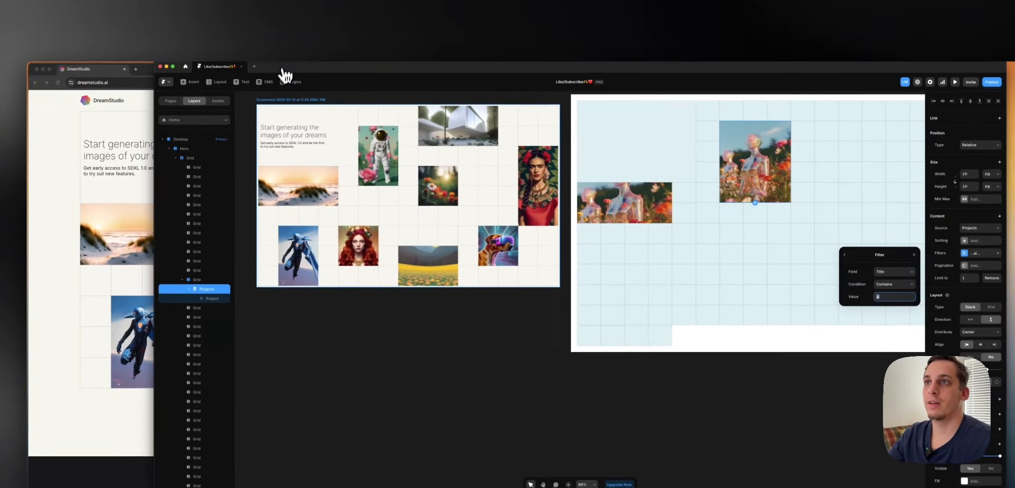
- Look up the project titles in the CMS collection and set the Title filter's value to "hoops"
left_click(164, 66)
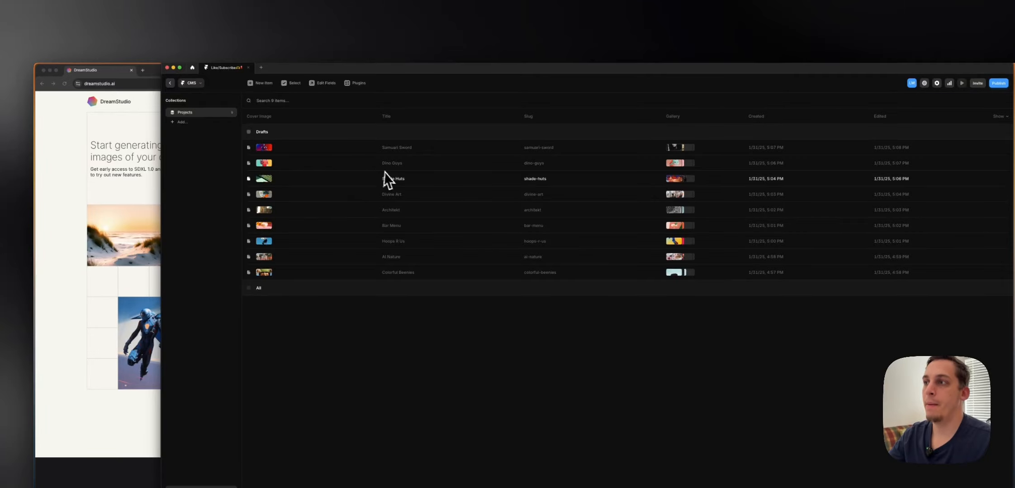
left_click(170, 83)
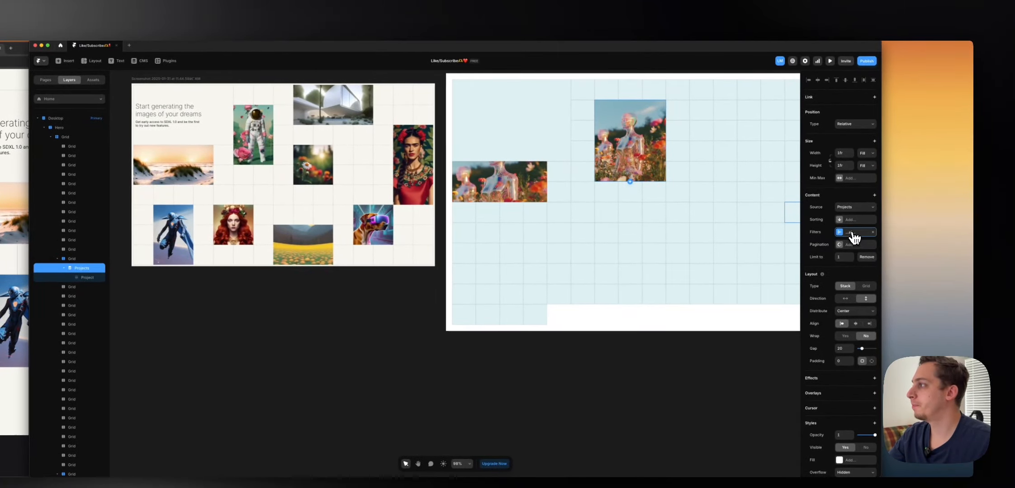
left_click(852, 235)
left_click(770, 263)
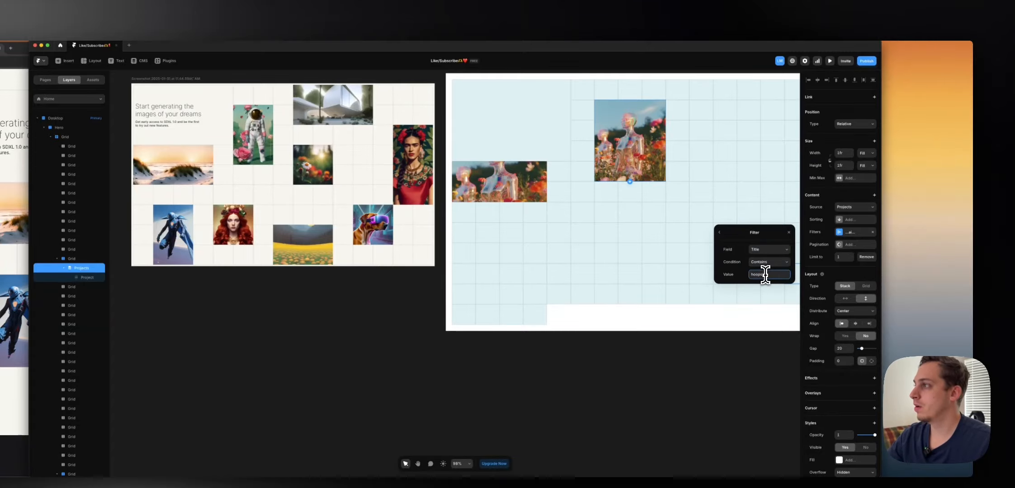
key("Return")
left_click(447, 252)
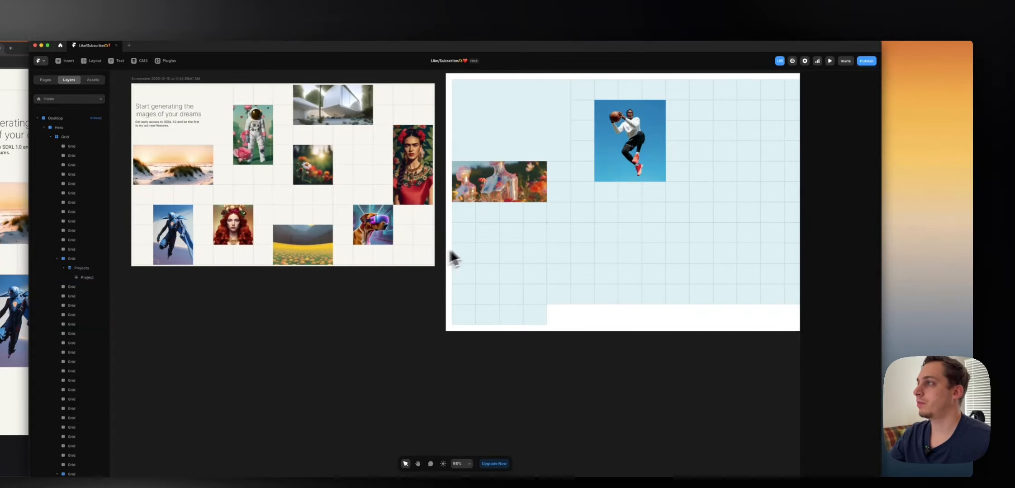
- Duplicate the grid cell containing the basketball player image
left_click(628, 179)
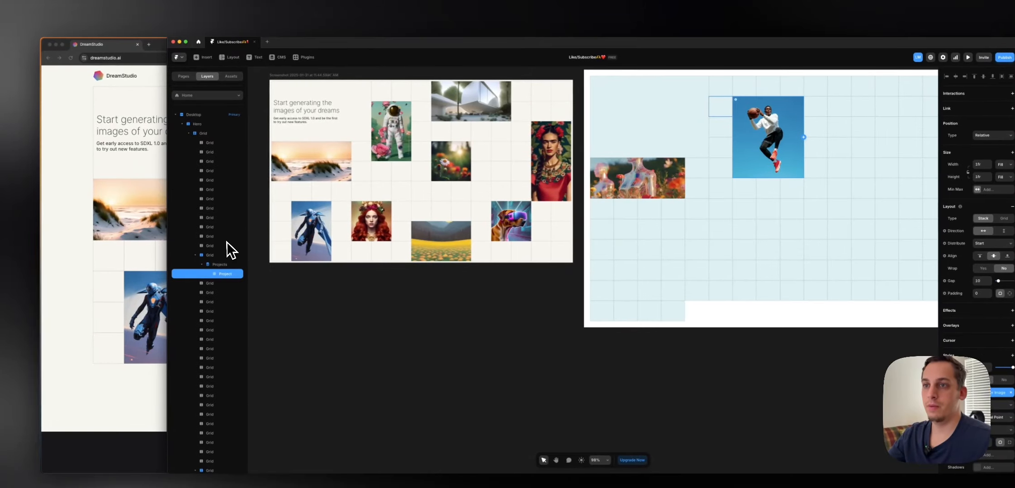
left_click(223, 256)
key("super+d")
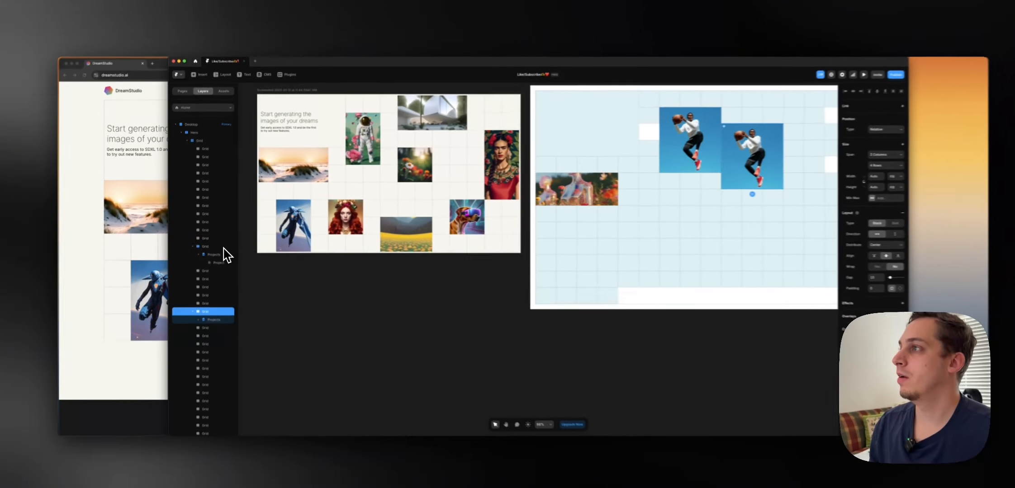
- Move the duplicated basketball cell to the fifth row of the grid, starting at column eleven
key("Right")
key("Right")
key("Right")
key("Right")
key("Right")
key("Right")
key("Right")
key("Right")
key("Right")
key("Right")
key("Right")
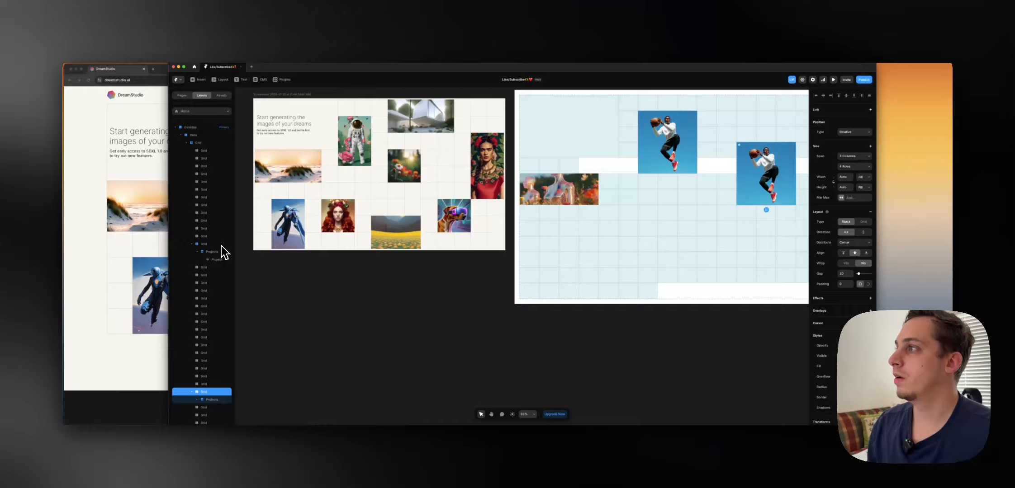
key("Right")
key("Right")
key("Right")
key("Right")
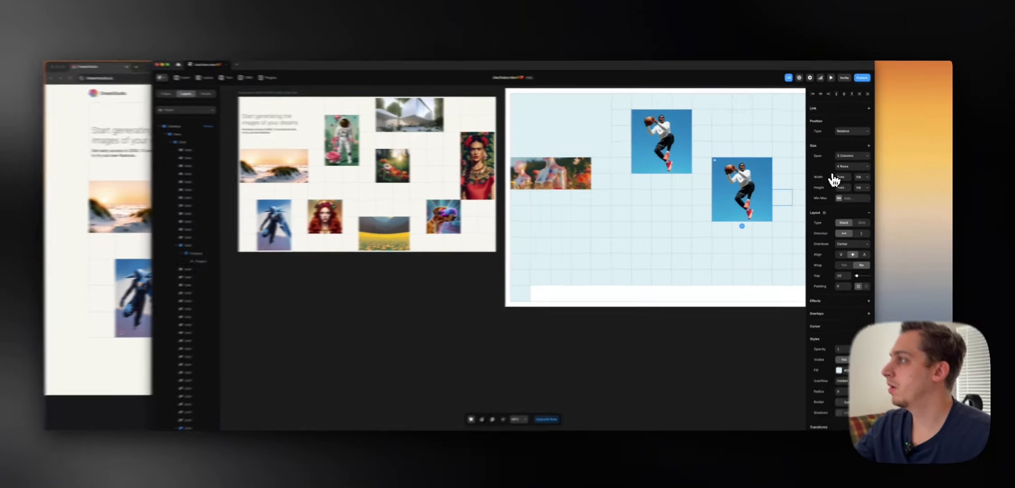
- Set the duplicated basketball cell's span to 2 columns and 3 rows
left_click(842, 167)
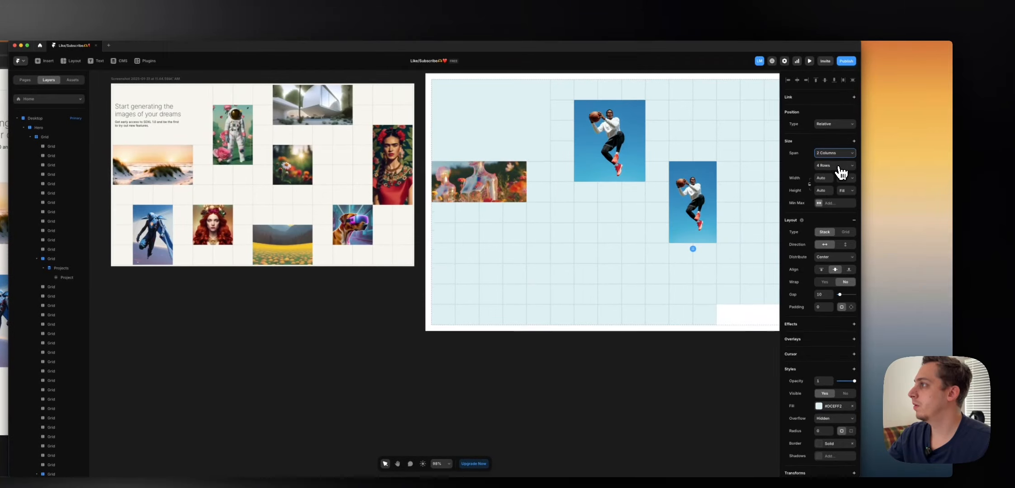
left_click(825, 159)
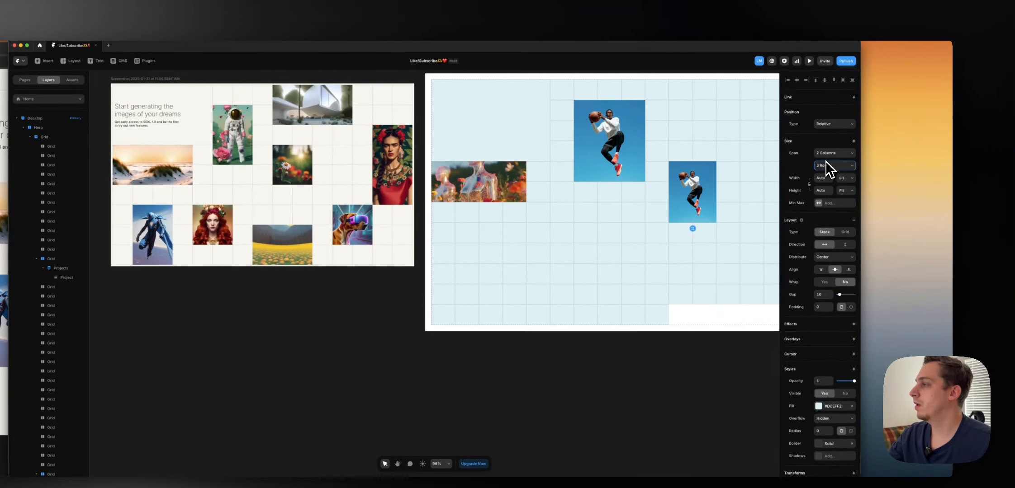
- Set the Title filter's value to "bar" for the project list in the larger basketball cell
scroll(826, 282, "down", 2)
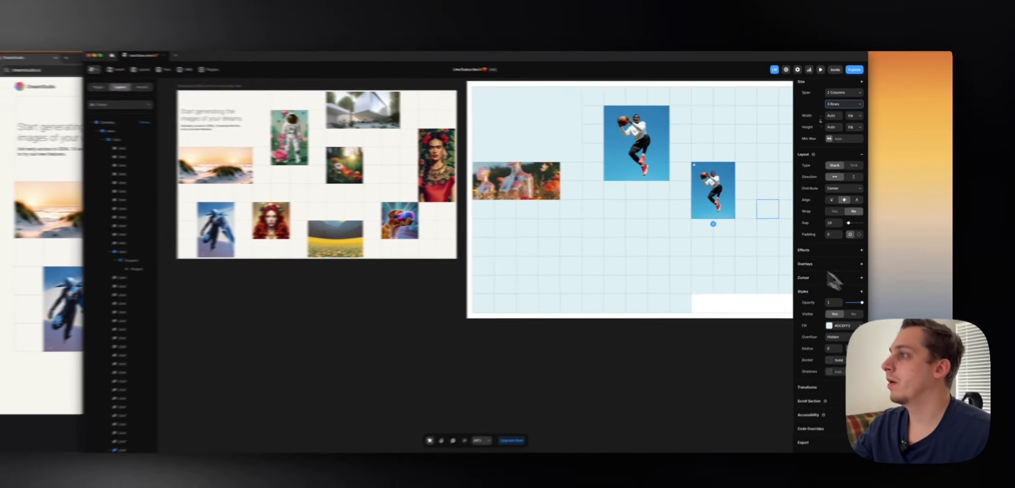
scroll(605, 232, "right", 3)
scroll(605, 233, "up", 1)
scroll(663, 227, "right", 4)
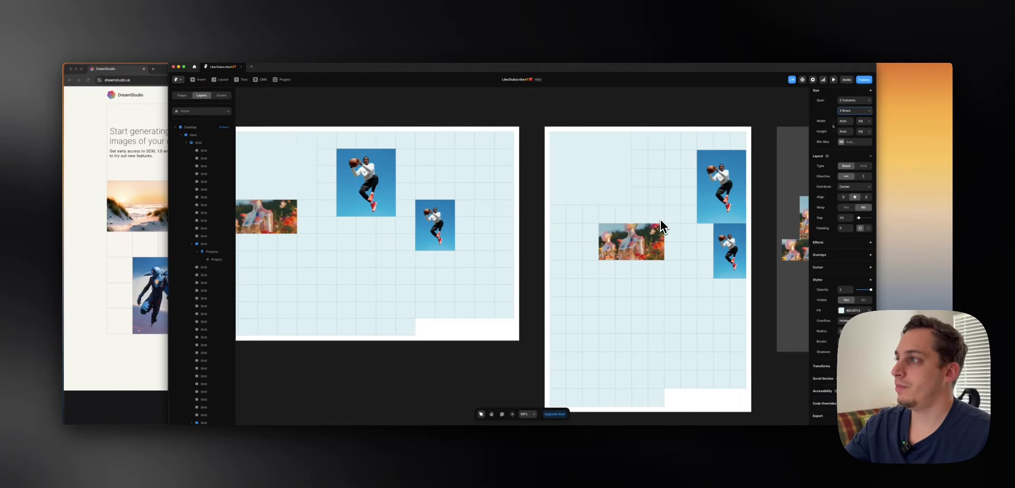
scroll(651, 224, "left", 3)
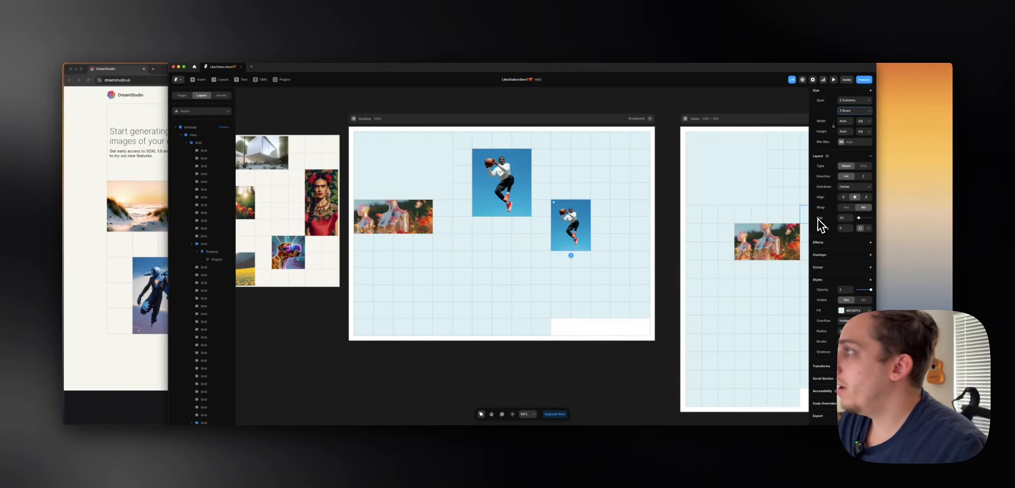
scroll(824, 181, "up", 3)
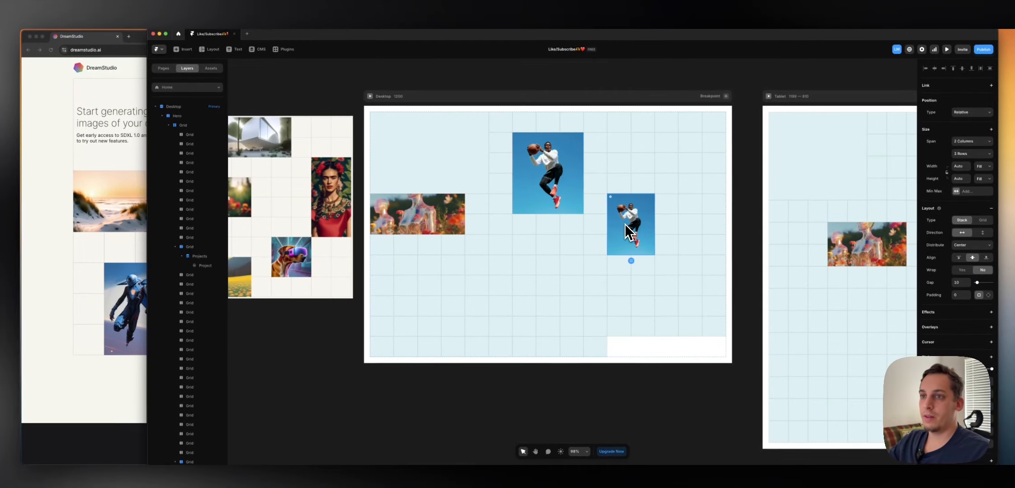
left_click(201, 256)
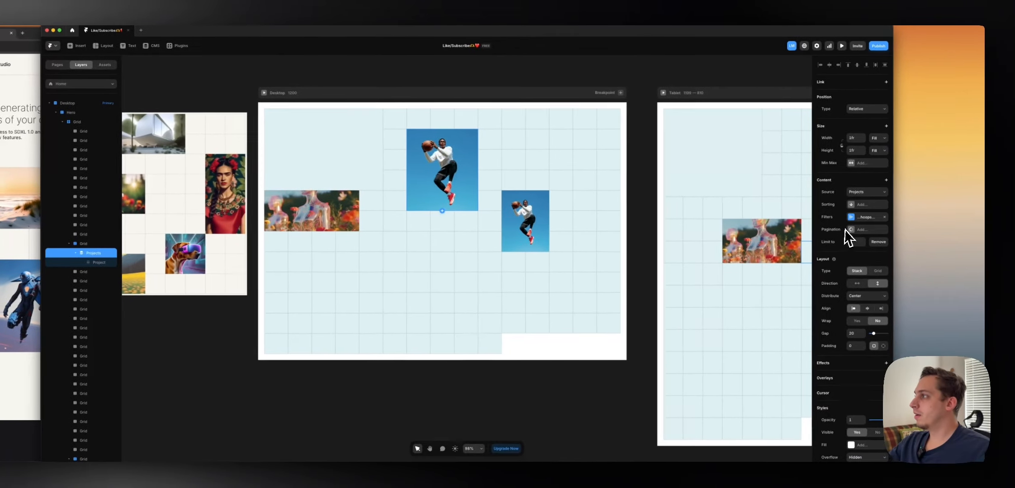
left_click(963, 221)
left_click(774, 247)
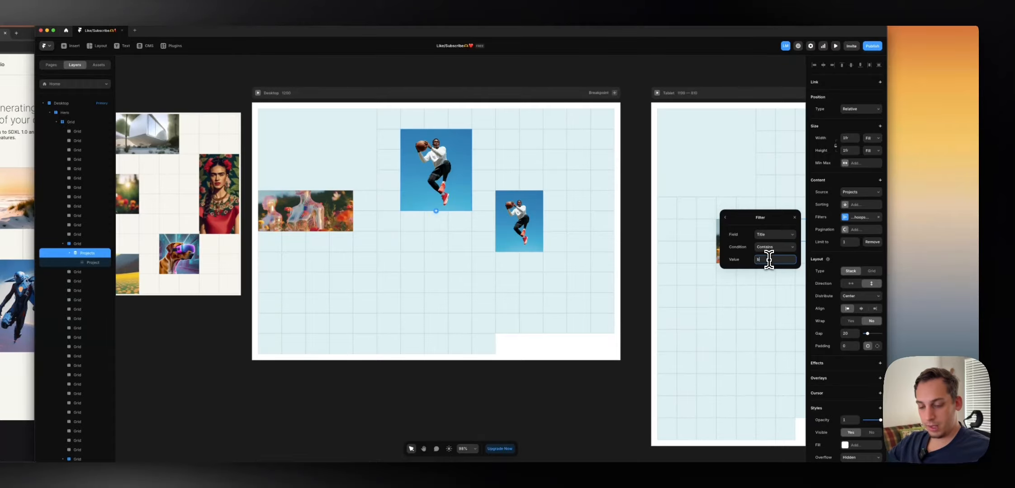
type("bar")
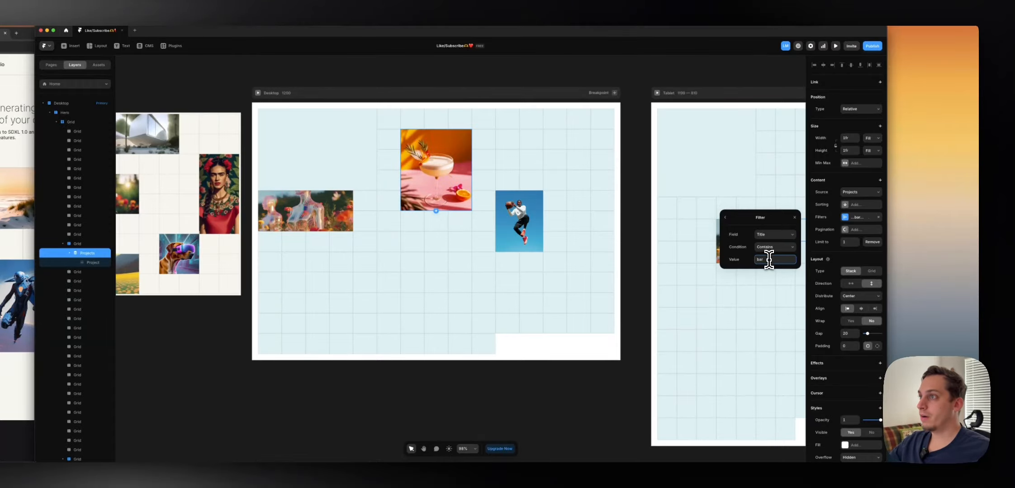
left_click(646, 254)
scroll(633, 250, "left", 5)
scroll(624, 245, "up", 2)
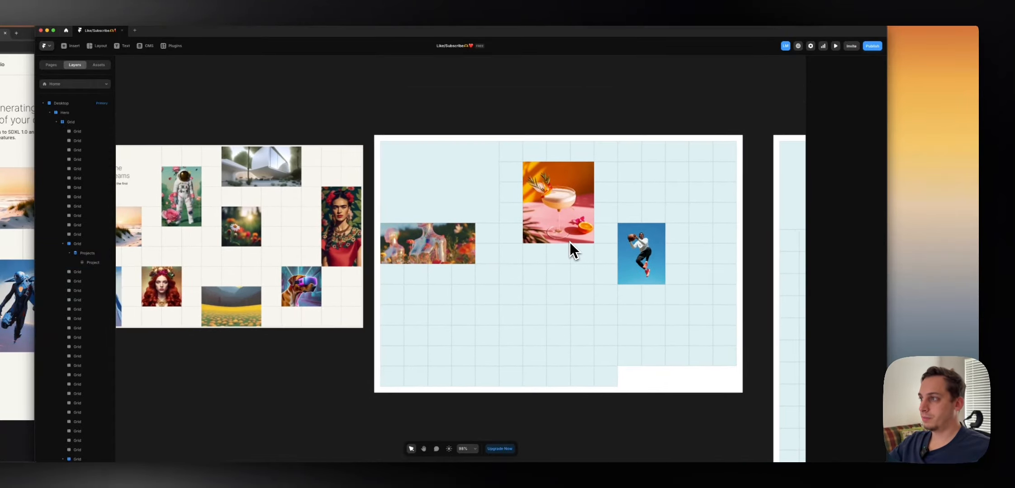
scroll(569, 242, "down", 2)
left_click(627, 236)
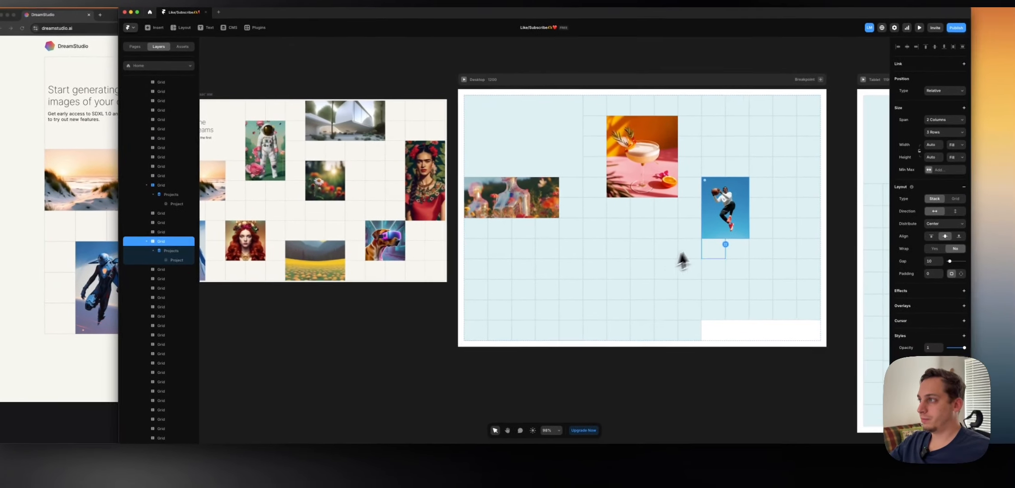
left_click_drag(740, 238, 414, 345)
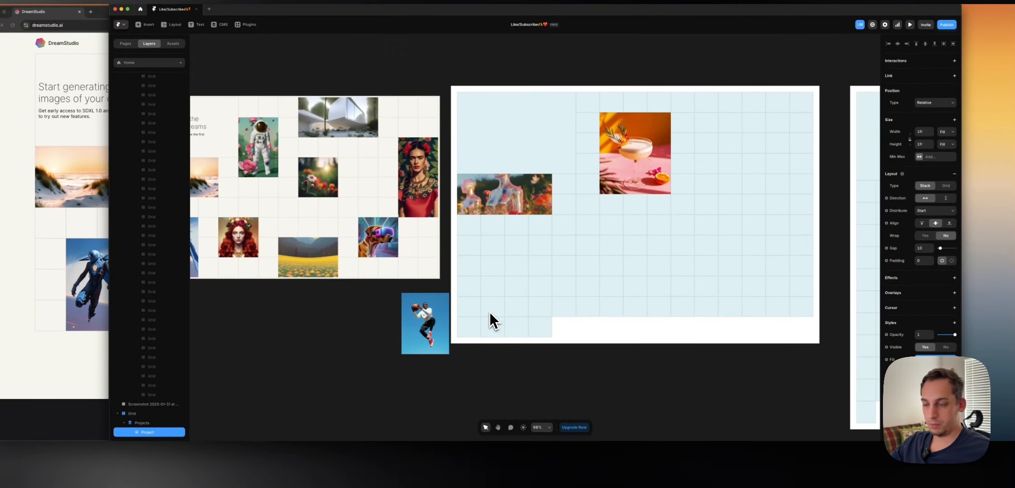
key("super+z")
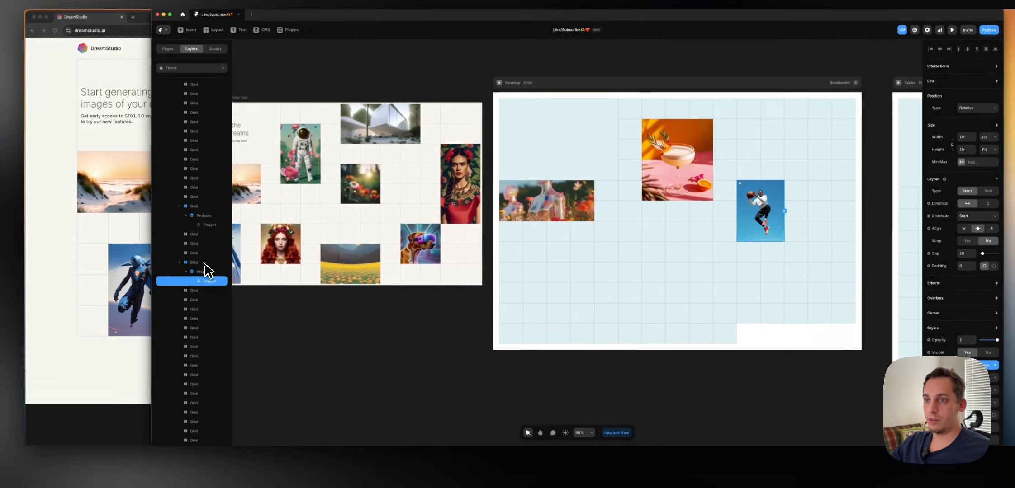
- Duplicate the remaining basketball cell and move the copy to the eighth row of the grid, starting at column four
left_click(166, 258)
key("super+d")
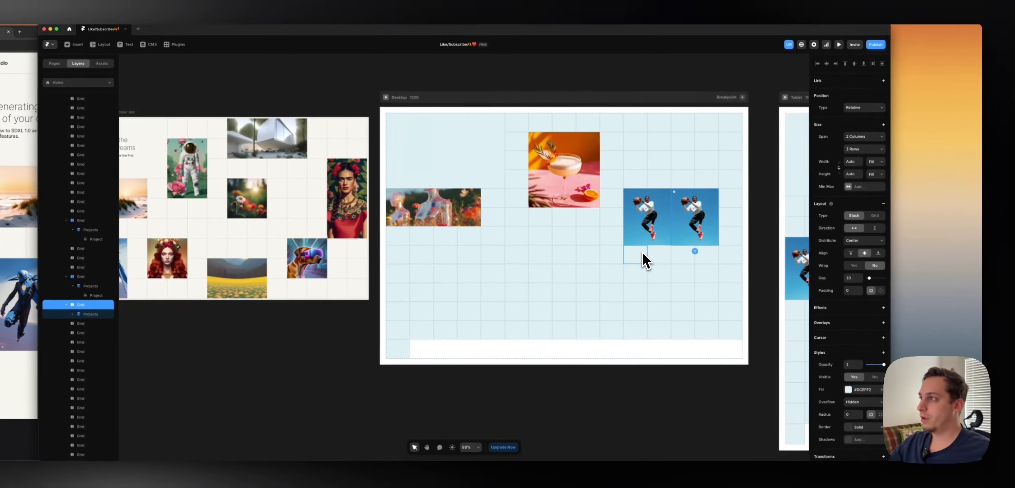
key("Right")
key("Right")
key("Right")
key("Right")
key("Right")
key("Right")
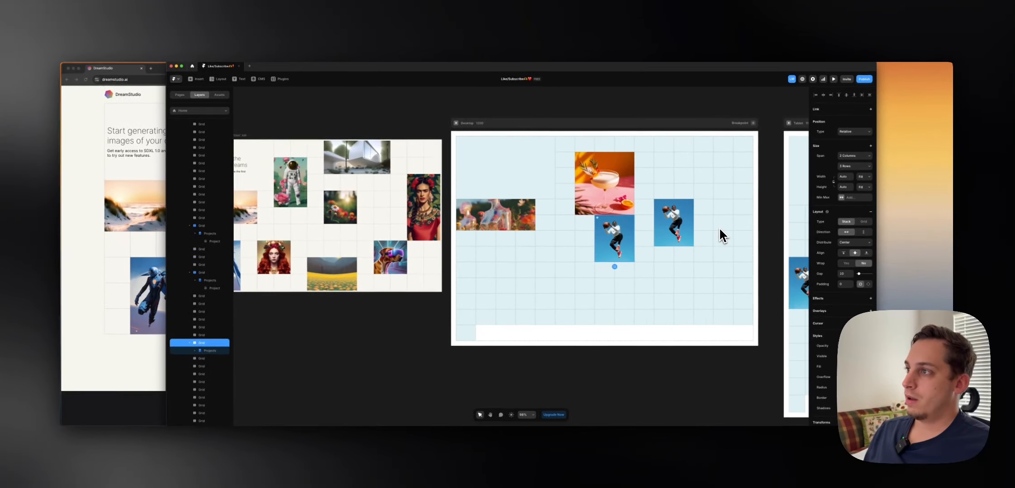
key("Right")
key("Right")
key("Right")
key("Right")
key("Right")
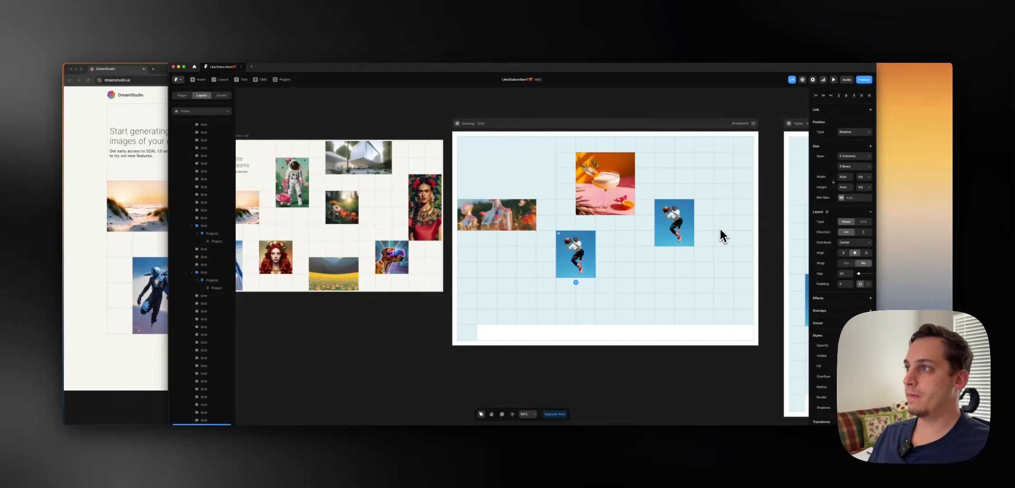
key("Right")
key("Right")
key("Right")
key("Right")
key("Right")
key("Right")
key("Right")
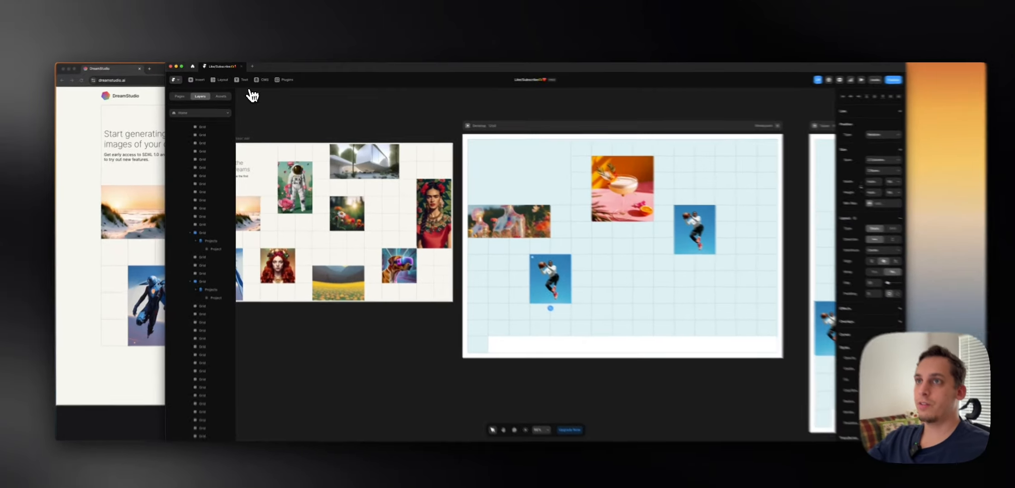
- Look up the project titles in the CMS collection and set the duplicated basketball cell's row span to 4 rows
left_click(260, 80)
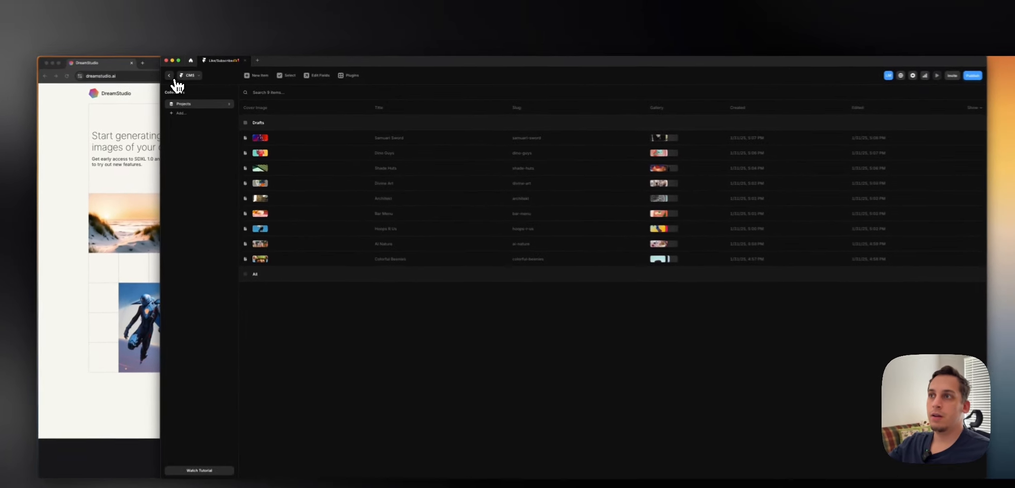
left_click(176, 80)
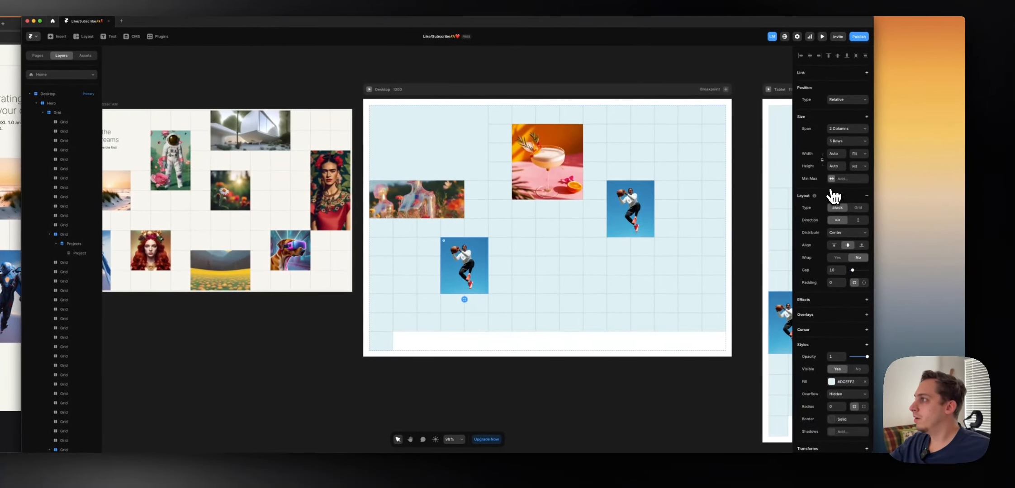
left_click(854, 142)
left_click(850, 150)
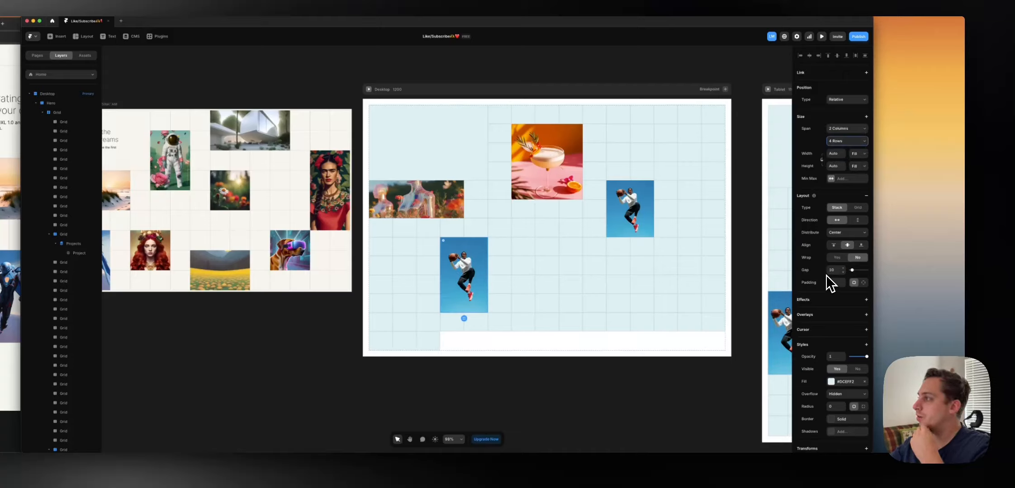
- Set the Title filter's value to "divine" for the project list in the four-row basketball cell
double_click(477, 280)
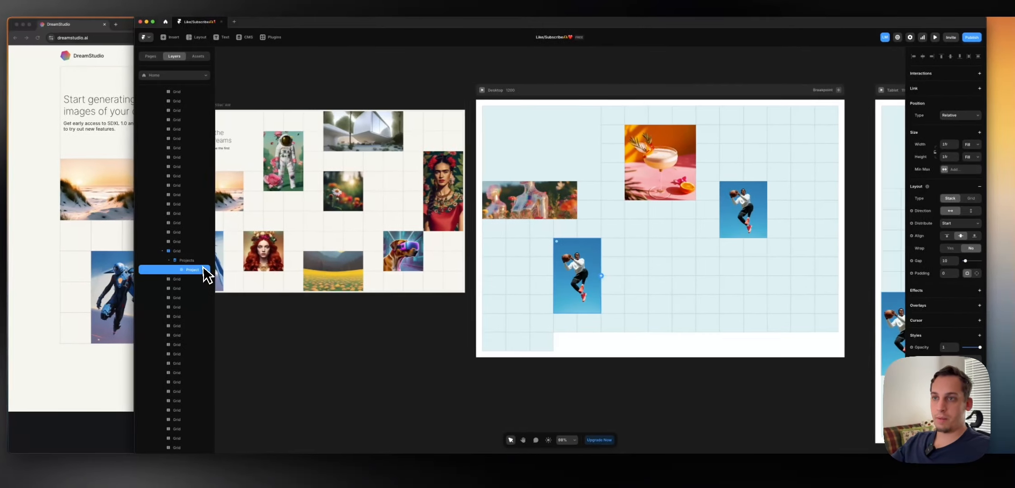
left_click(85, 261)
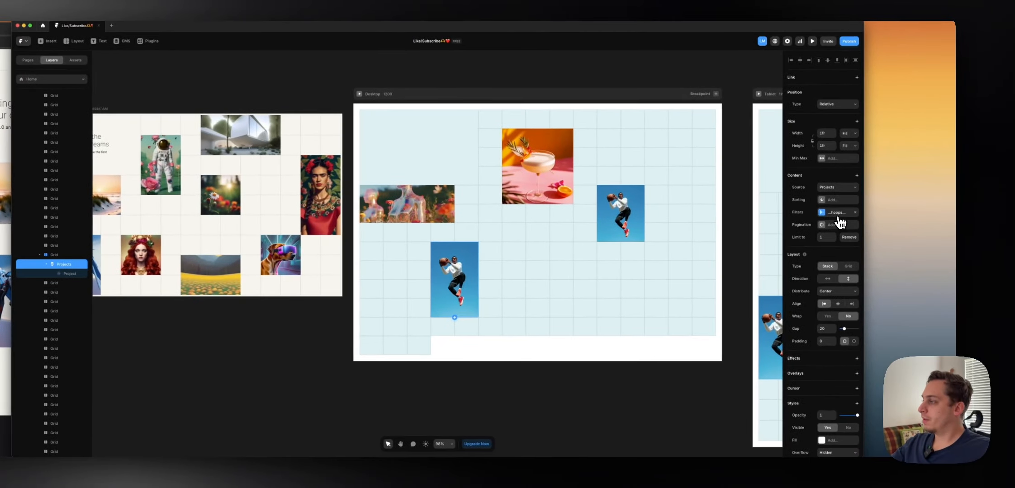
left_click(866, 212)
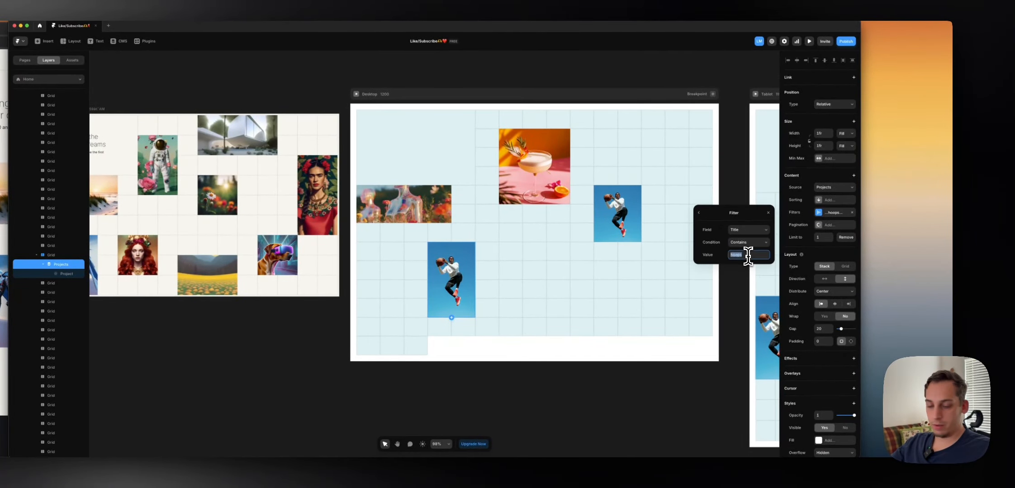
key("Return")
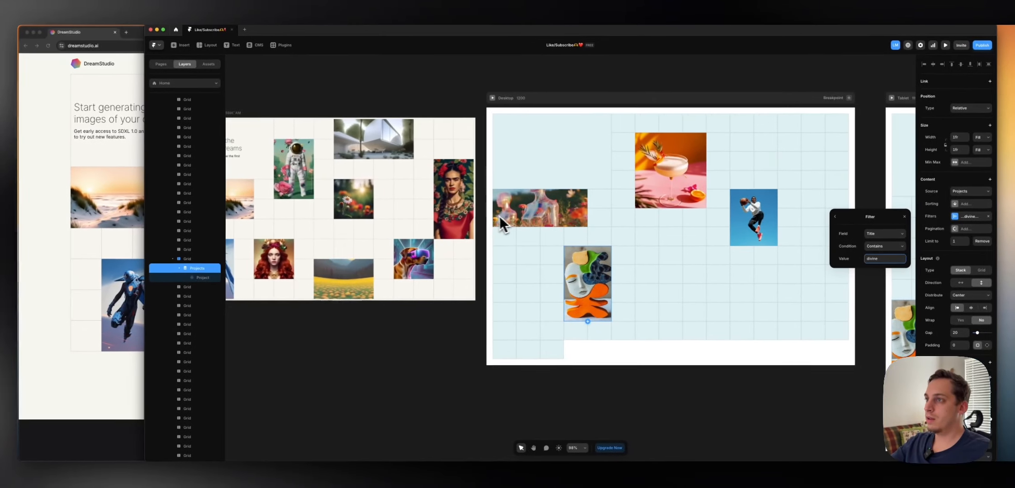
left_click(347, 213)
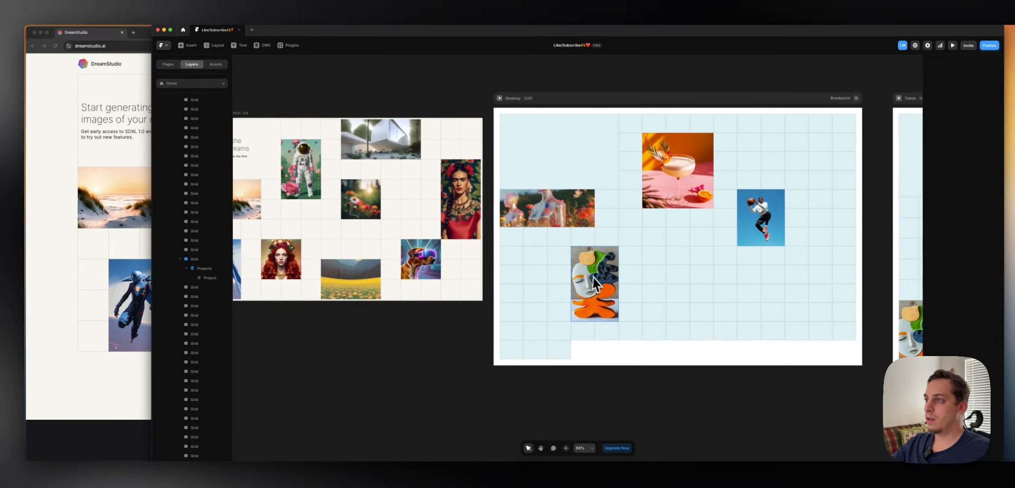
- Duplicate the abstract face artwork cell and move the copy along the eighth row to start at column eight
left_click(506, 272)
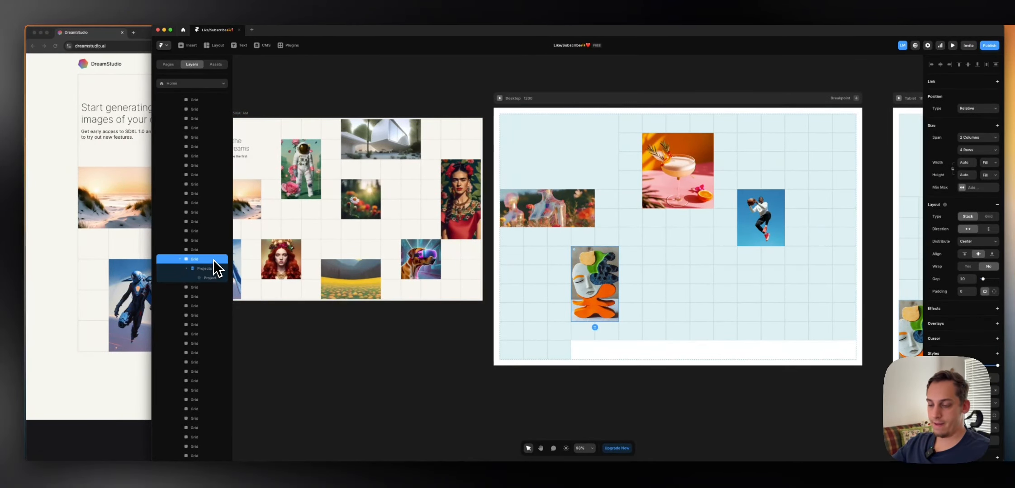
key("super+d")
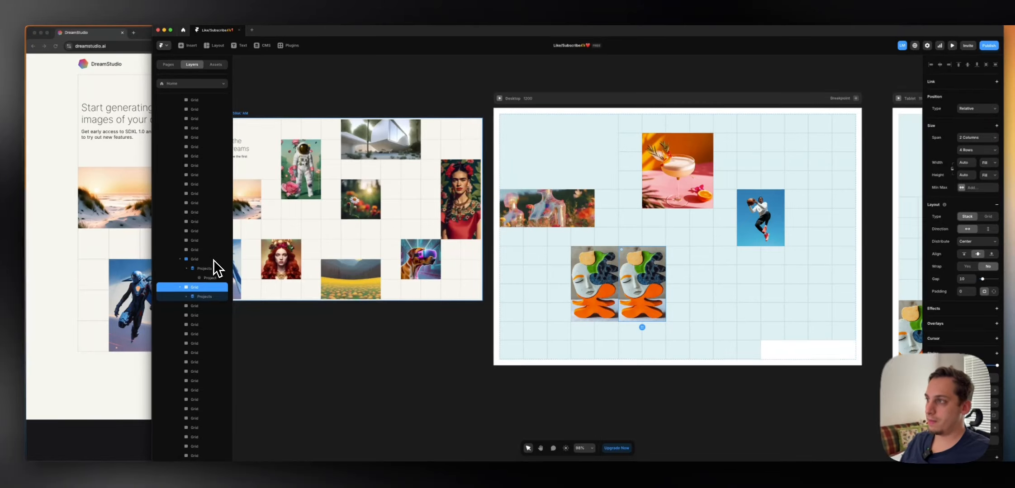
key("Right")
key("Right")
key("Right")
key("Right")
key("Right")
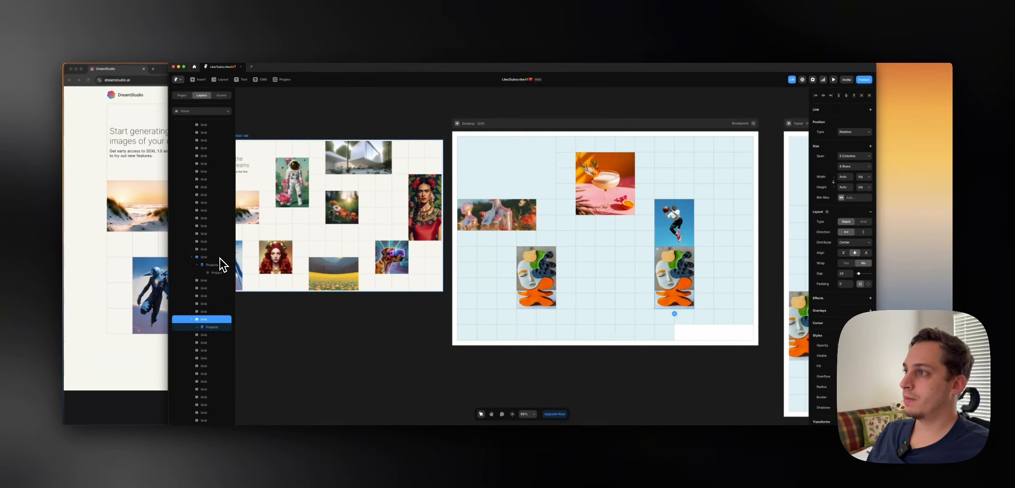
key("Left")
key("Left")
key("Left")
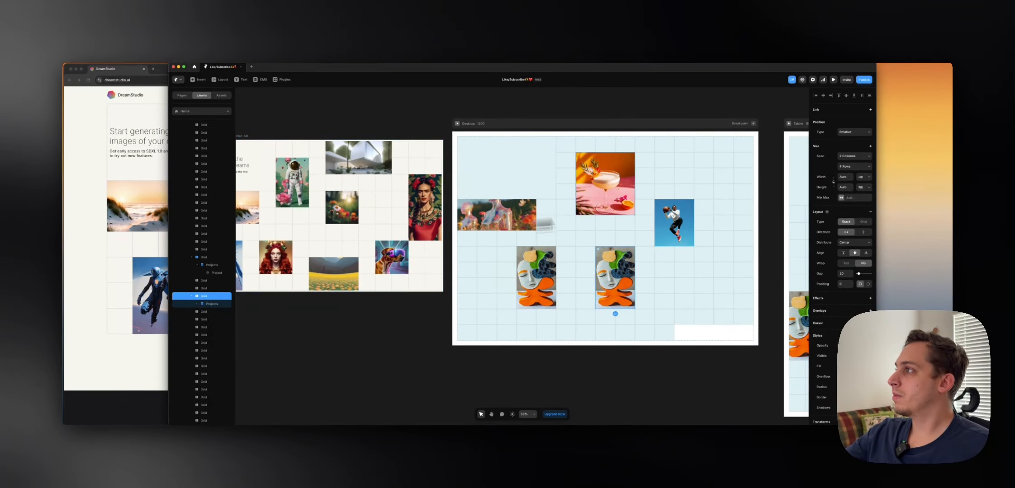
- Set the duplicated artwork cell's row span to 2 rows and its project list's Title filter value to "colorful"
left_click(854, 167)
left_click(852, 156)
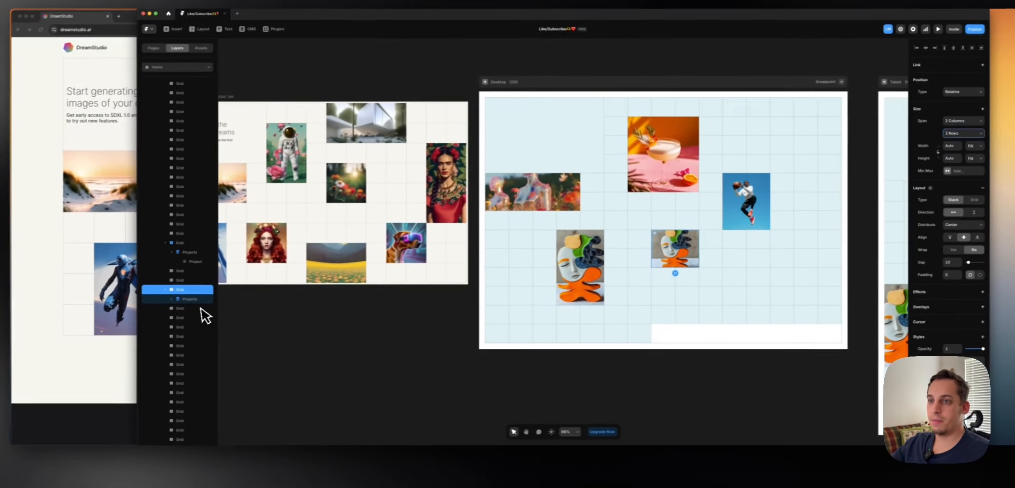
left_click(79, 327)
left_click(972, 198)
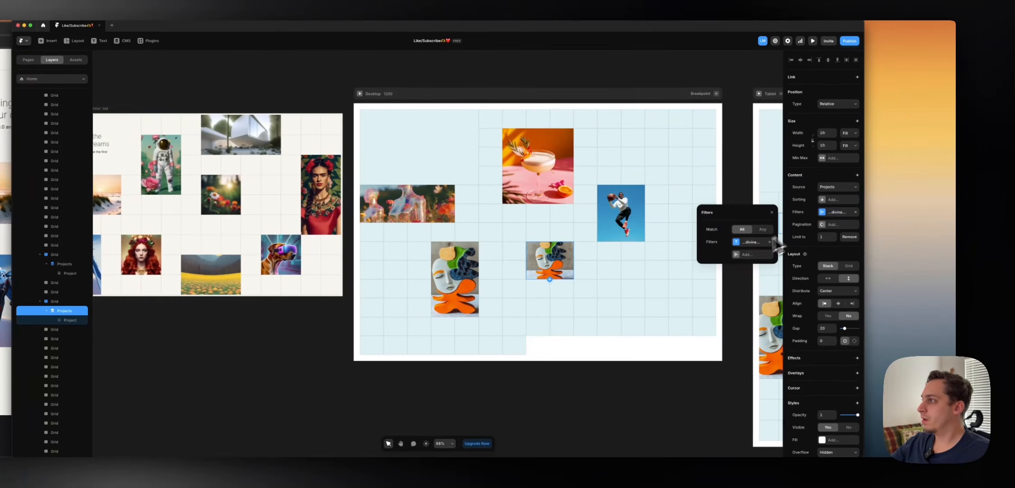
left_click(751, 243)
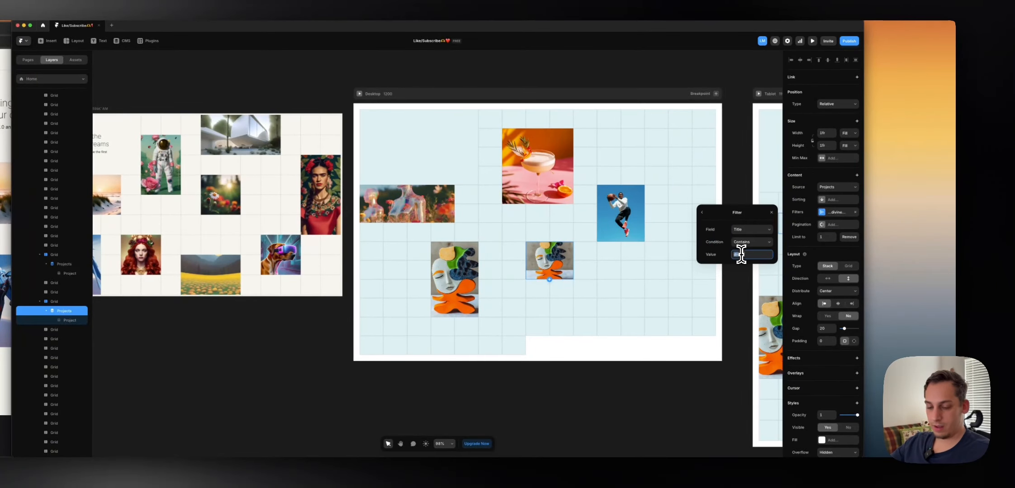
left_click(741, 255)
type("colorfu")
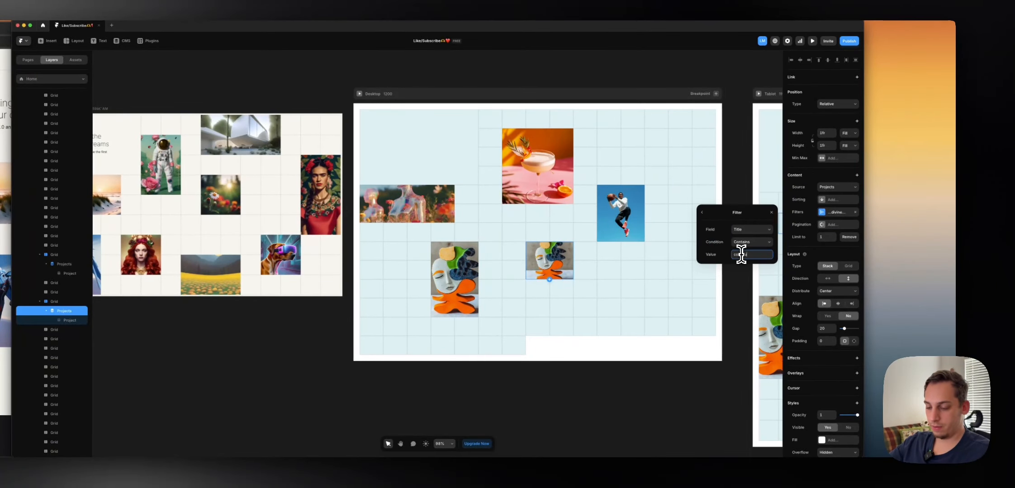
type("l")
key("Return")
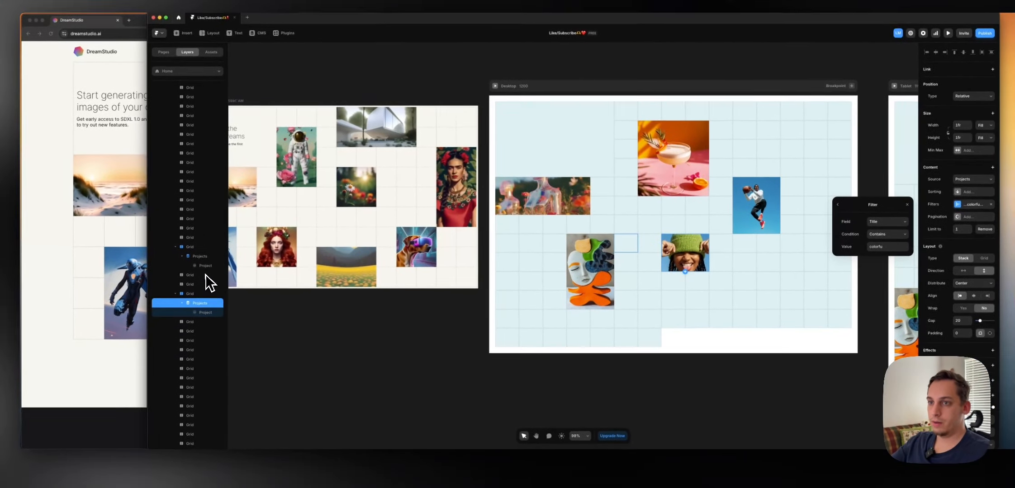
- Set the green beanie cell's row span to 3 rows and deselect it
left_click(163, 284)
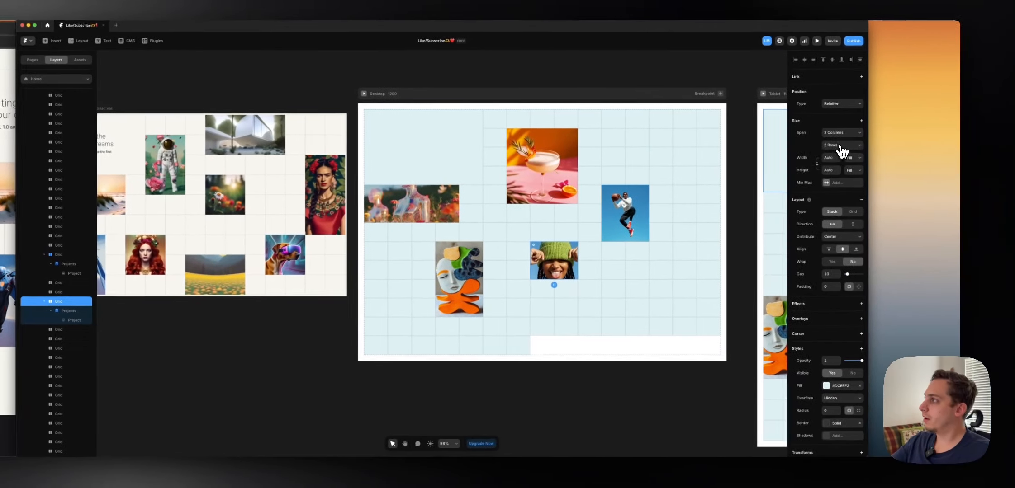
left_click(909, 143)
left_click(902, 153)
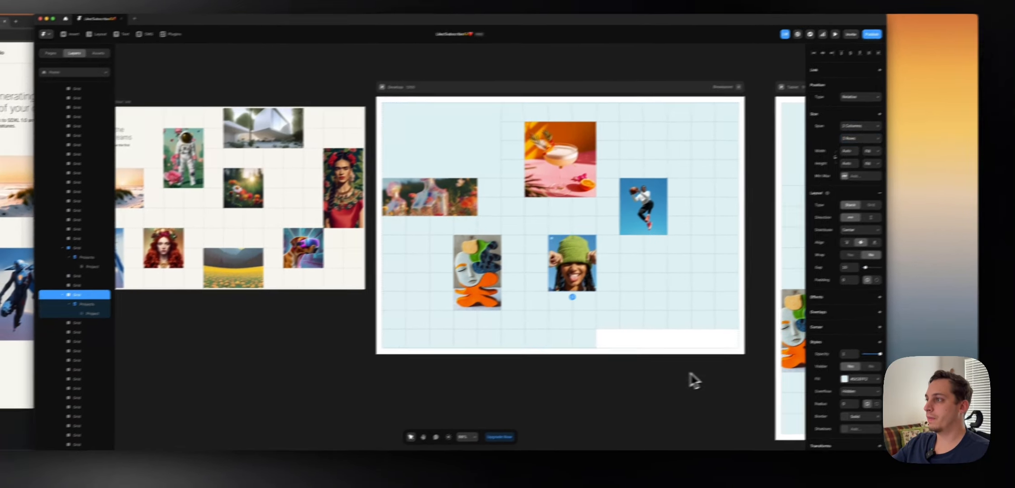
left_click(664, 376)
scroll(659, 362, "down", 1)
scroll(718, 340, "right", 1)
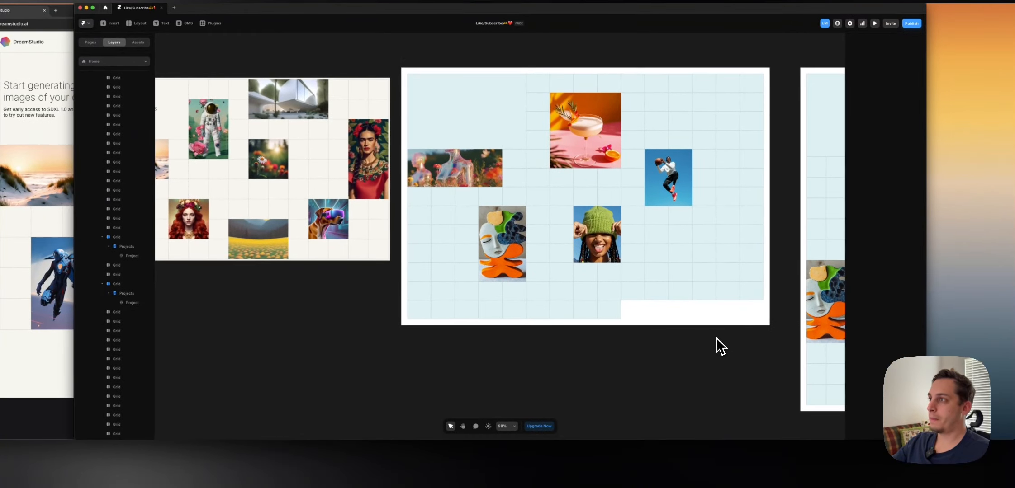
- Duplicate the green beanie cell and move the copy through the grid to start at column 13 of the tenth row
scroll(712, 333, "left", 2)
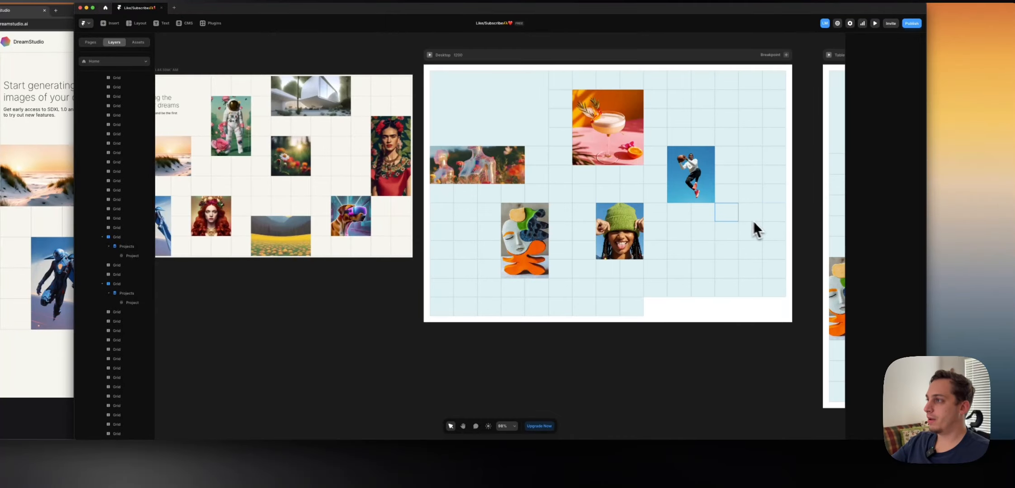
left_click(129, 284)
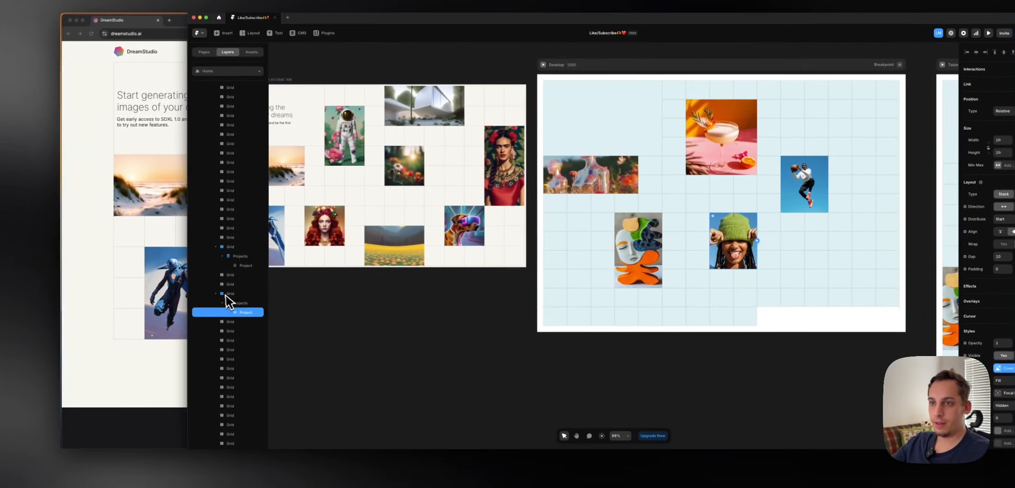
key("super+d")
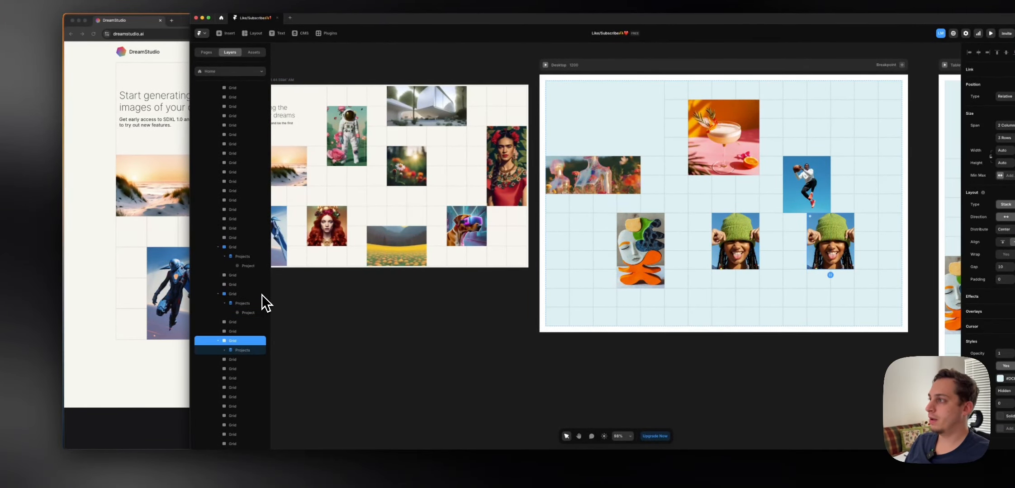
key("Right")
key("Right")
key("Right")
key("Right")
key("Right")
key("Right")
key("Right")
key("Right")
key("Right")
key("Right")
key("Right")
key("Right")
key("Right")
key("Right")
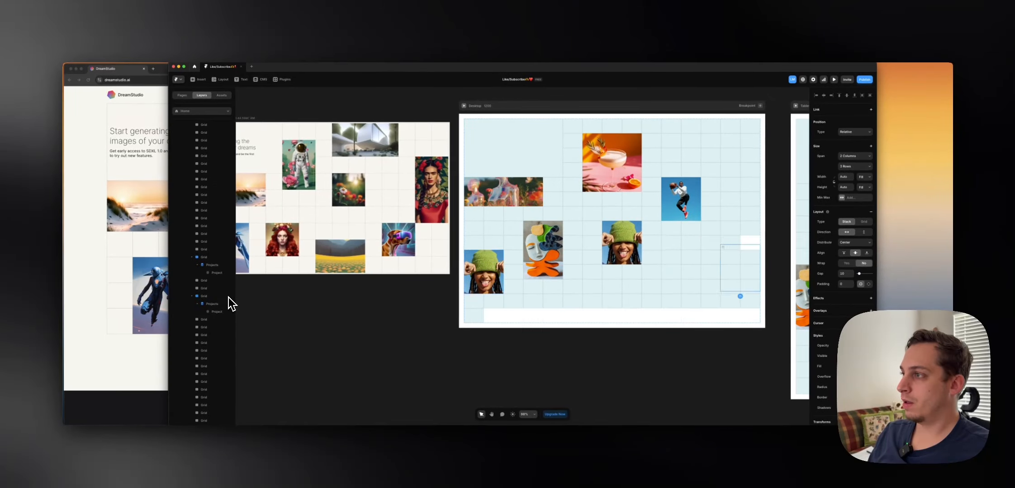
key("Right")
key("Right")
key("Right")
key("Right")
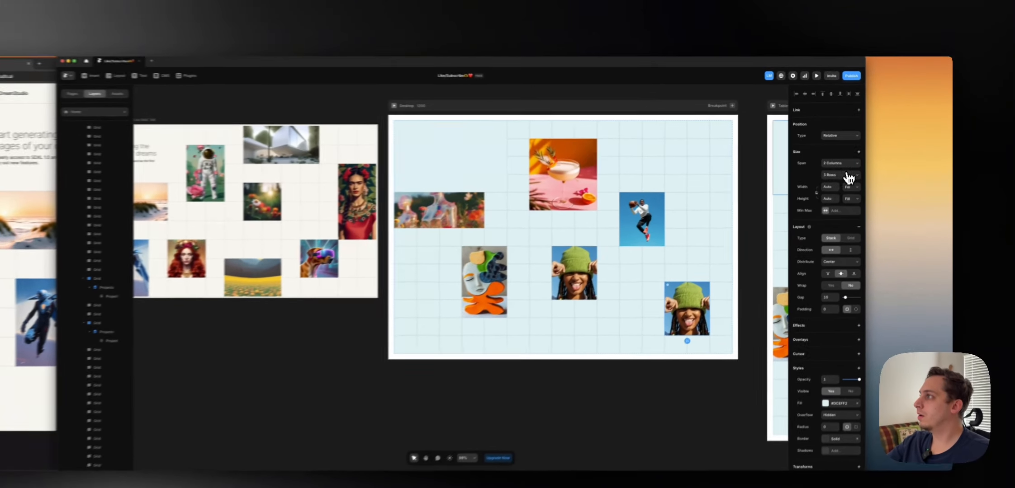
- Set the row span of the duplicated green beanie cell to 2 rows
left_click(858, 167)
left_click(851, 162)
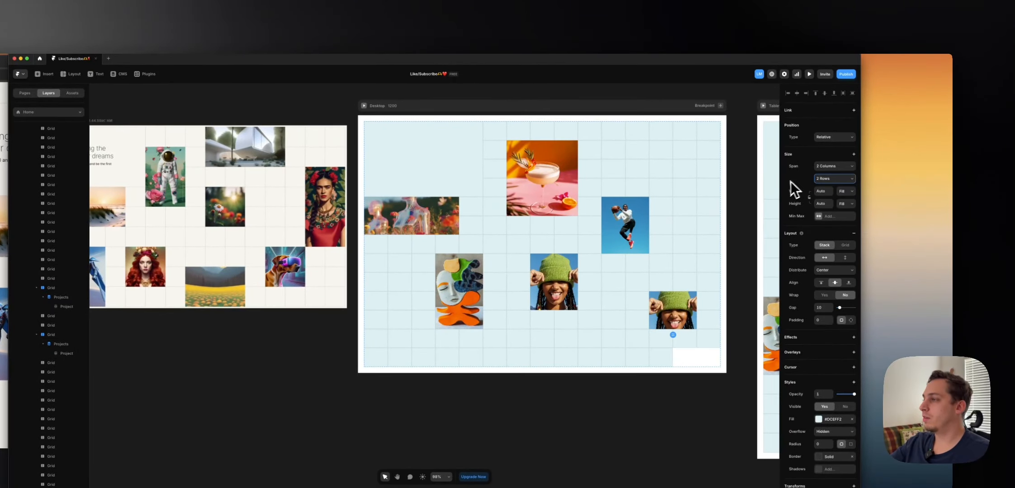
scroll(684, 201, "down", 1)
scroll(684, 202, "right", 1)
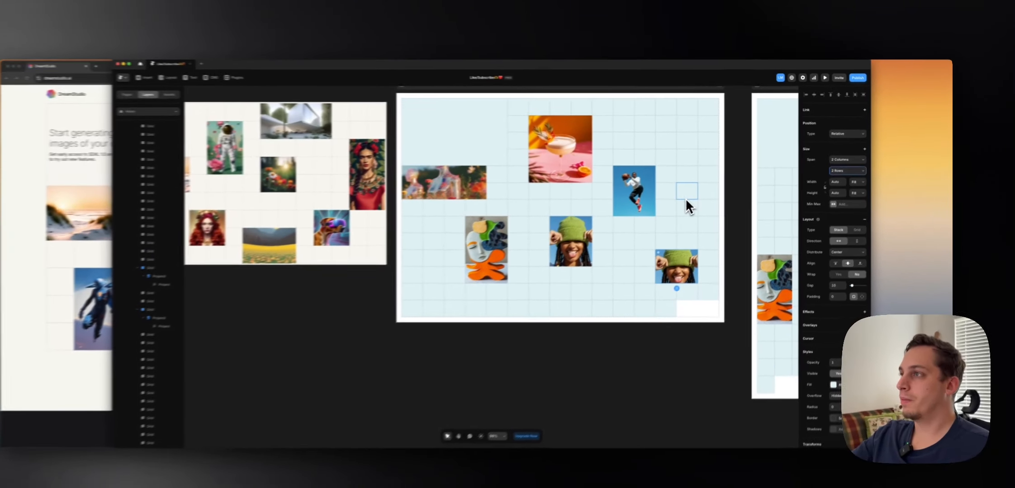
scroll(651, 211, "up", 1)
scroll(700, 199, "down", 2)
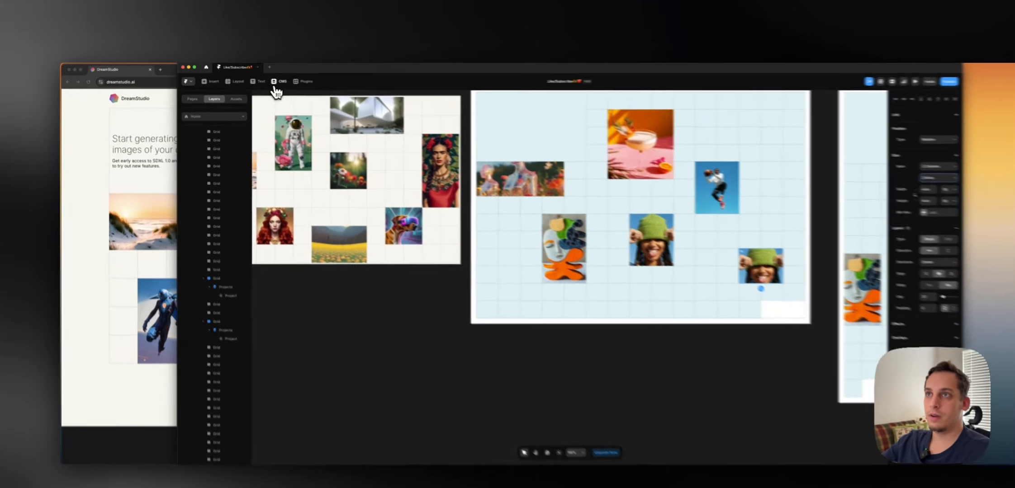
- Check the project titles in the CMS, and set the Title filter value of the duplicated two-row beanie cell's project list to "architekt"
left_click(261, 79)
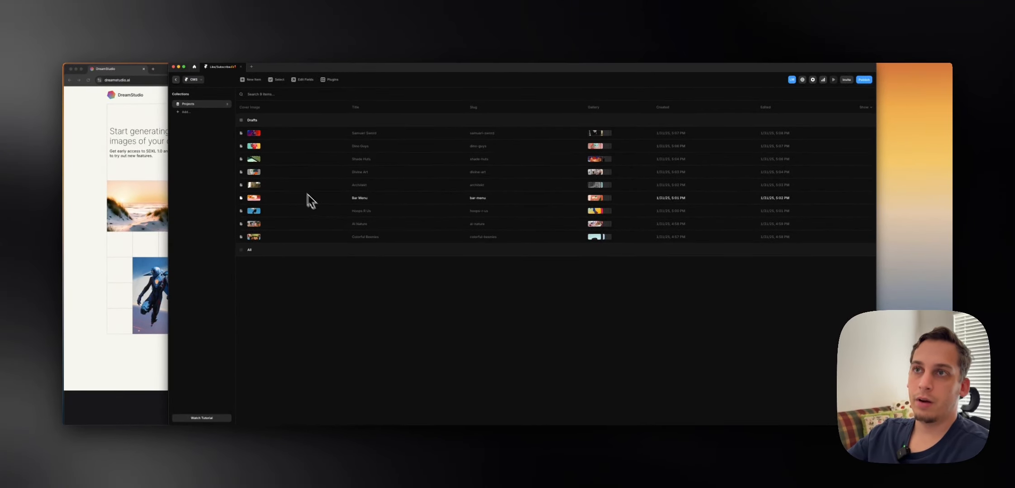
left_click(176, 79)
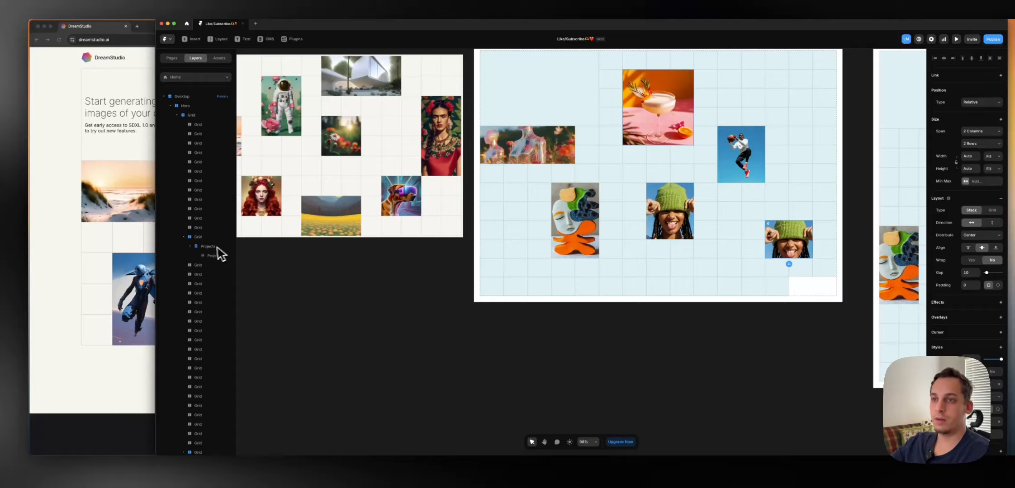
left_click(217, 247)
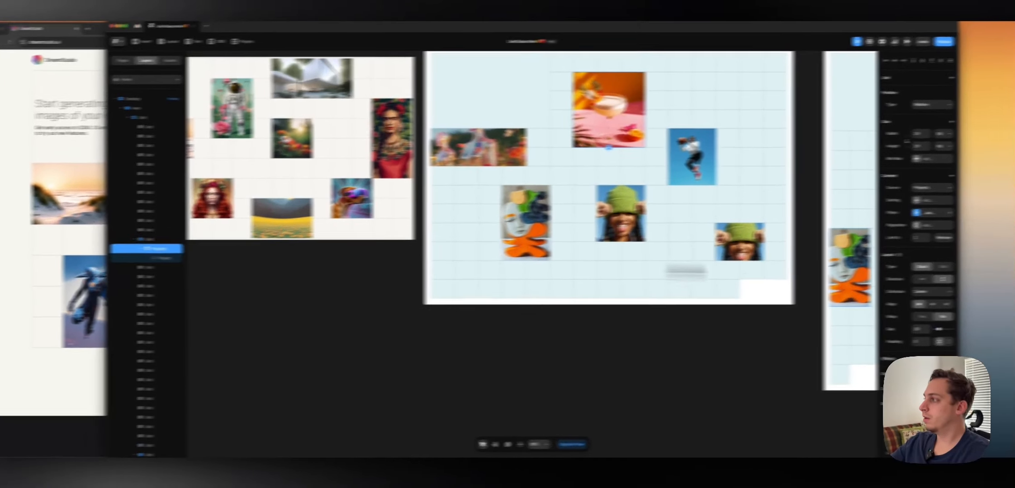
left_click(979, 210)
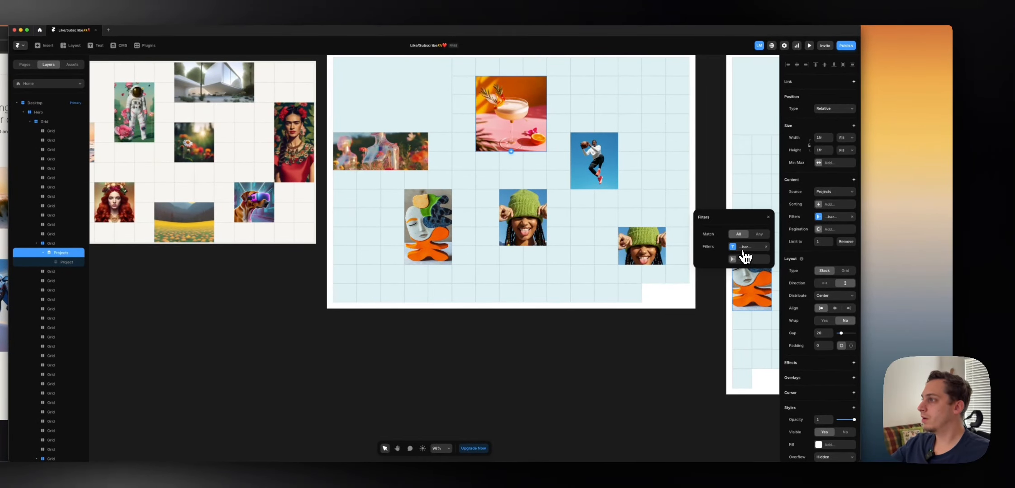
left_click(647, 253)
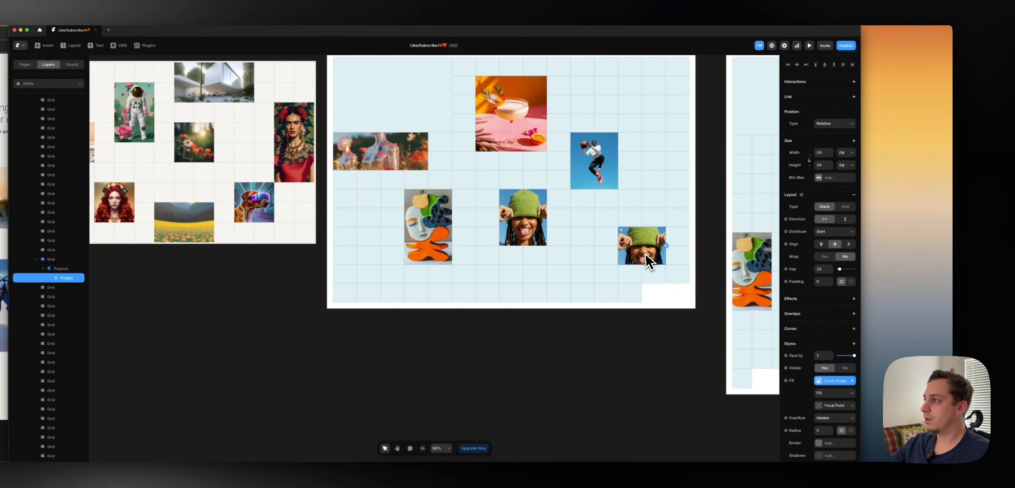
scroll(818, 262, "down", 2)
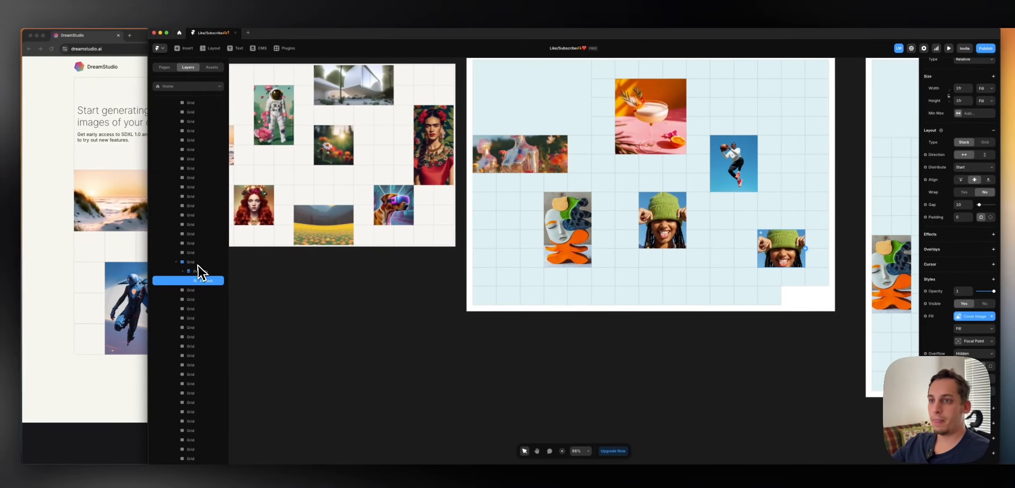
left_click(61, 268)
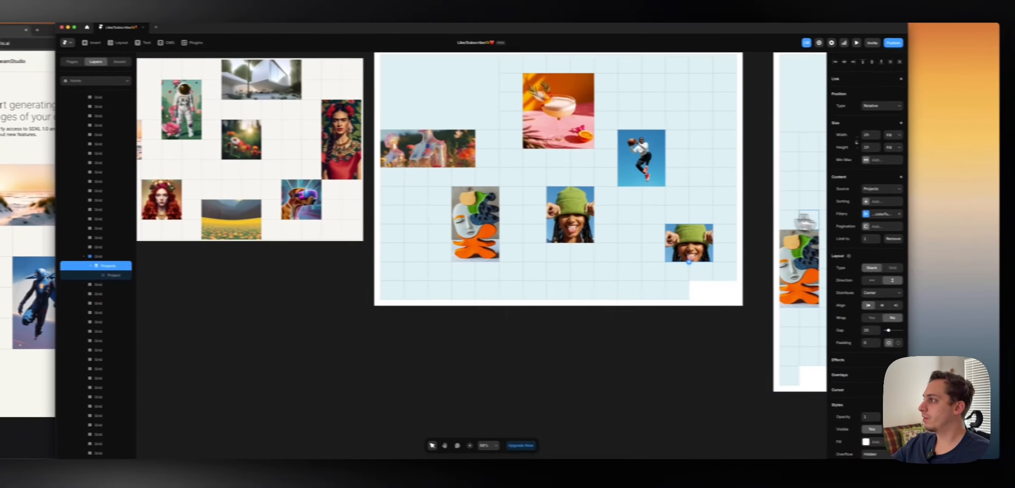
left_click(975, 219)
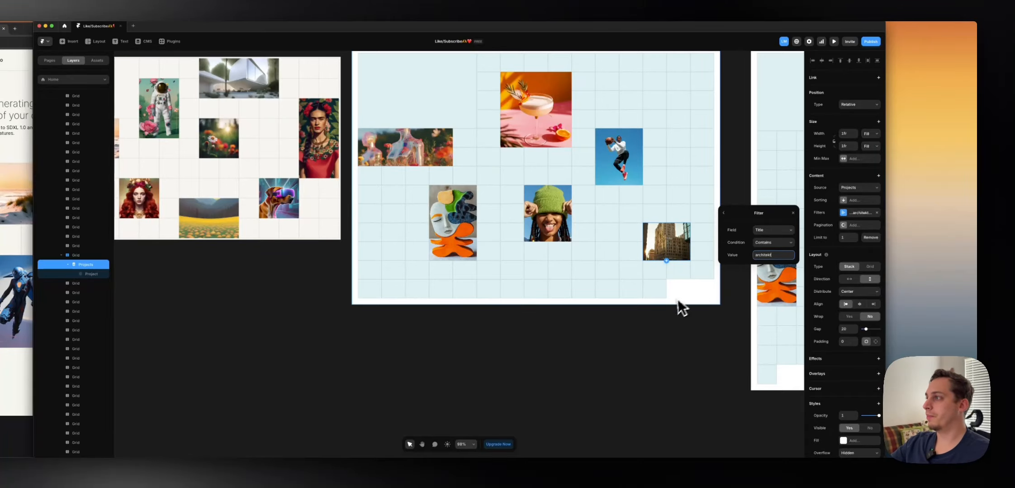
left_click(672, 310)
- Copy the basketball grid cell and place the copy on the empty canvas outside the Desktop breakpoint, below the reference screenshot
left_click(666, 252)
scroll(642, 239, "right", 2)
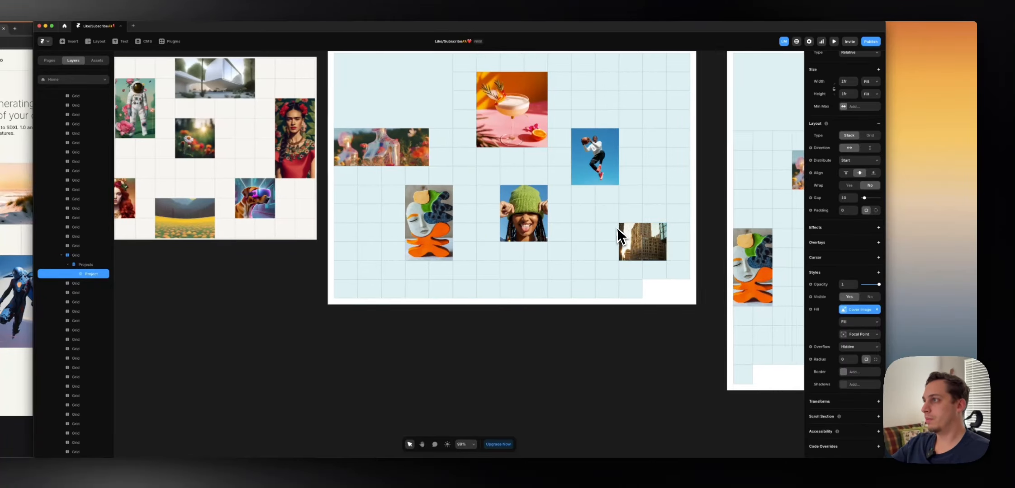
right_click(569, 168)
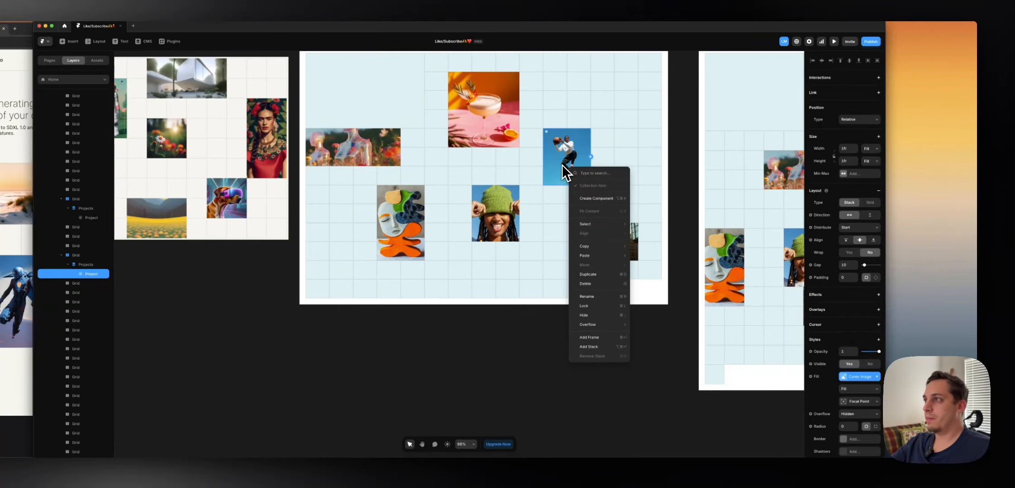
left_click(560, 166)
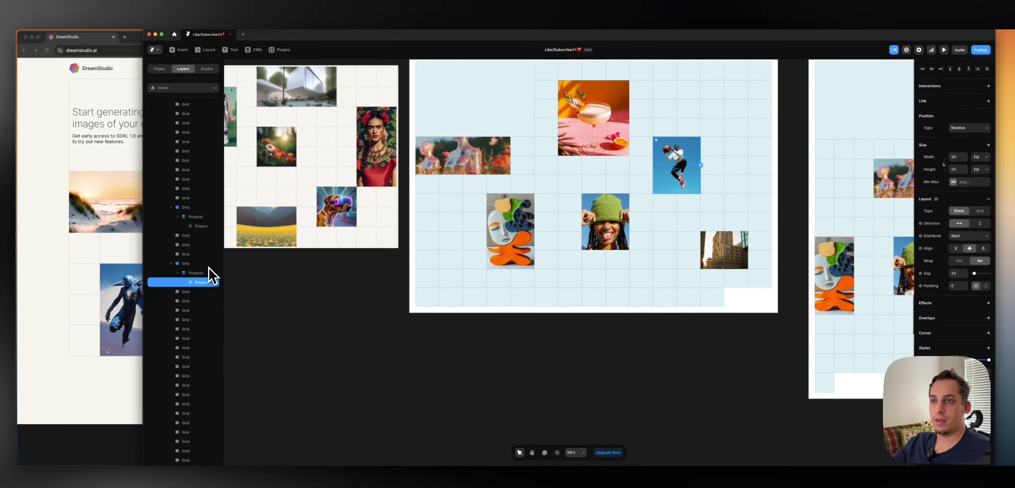
left_click(202, 265)
left_click_drag(691, 179, 568, 225)
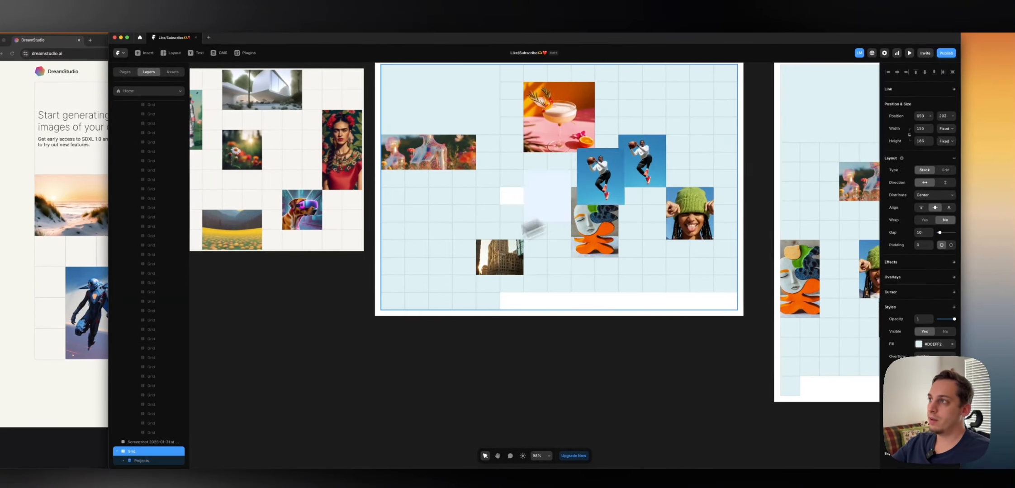
left_click_drag(619, 199, 355, 355)
- Create a component named "Grid Content" from the standalone basketball cell copy
right_click(351, 327)
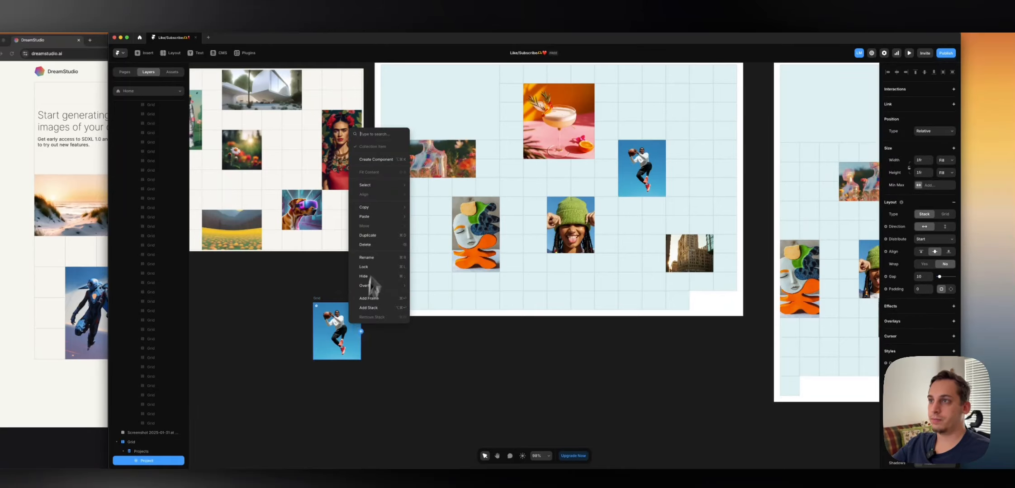
left_click(347, 254)
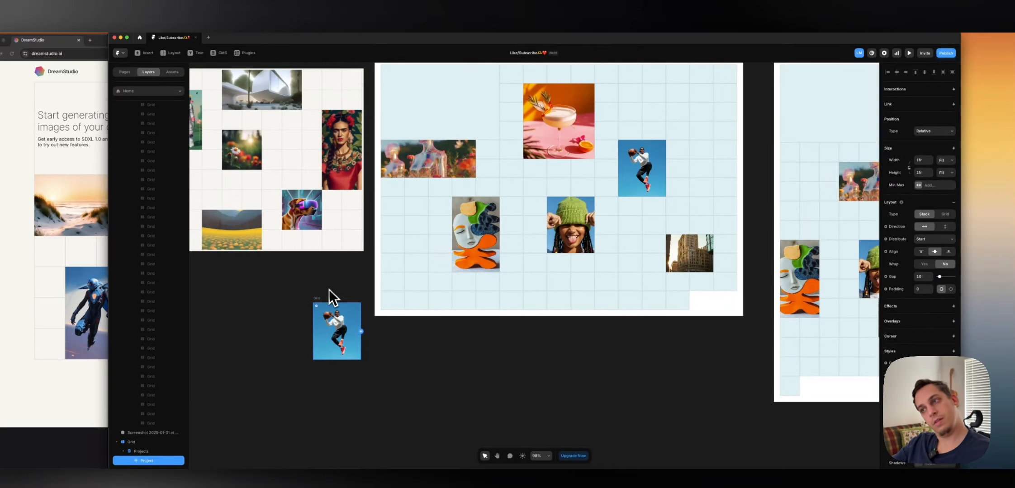
left_click(317, 298)
right_click(318, 299)
left_click(333, 119)
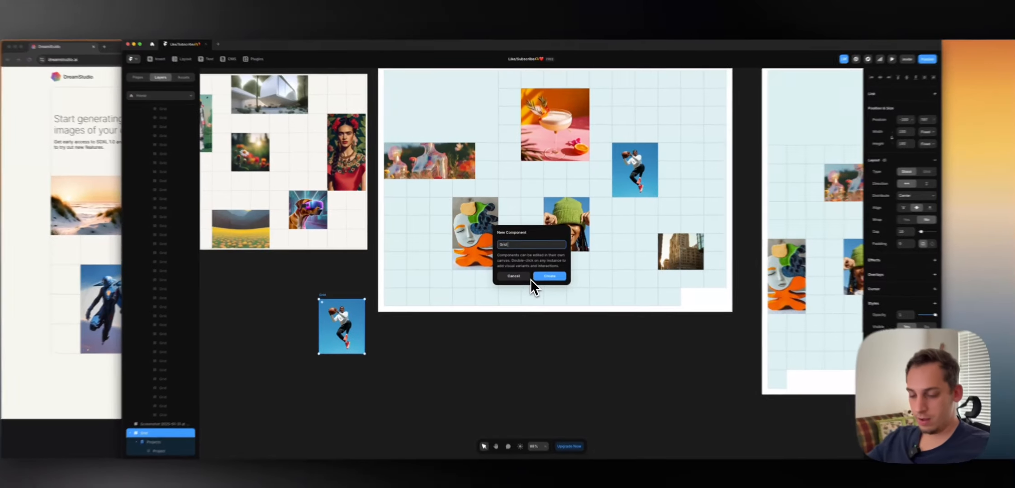
type("Grid Cont")
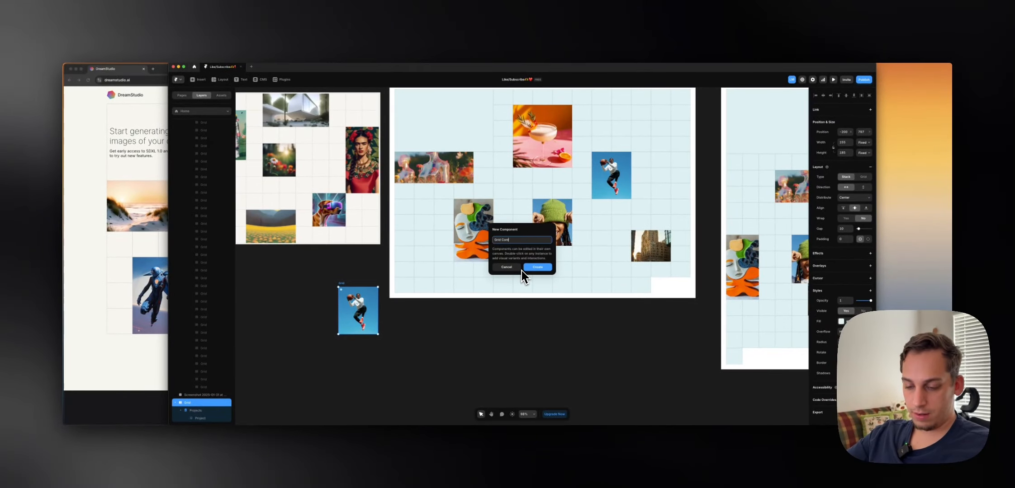
type("ent")
key("Return")
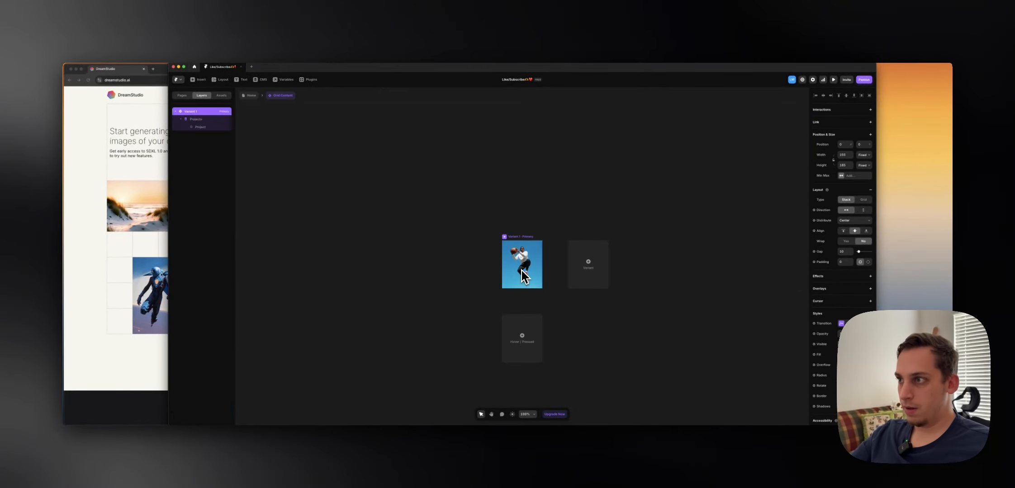
- Add two variants to the Grid Content component and remove the cover image fill from the primary variant's Project item
left_click(588, 264)
left_click(583, 265)
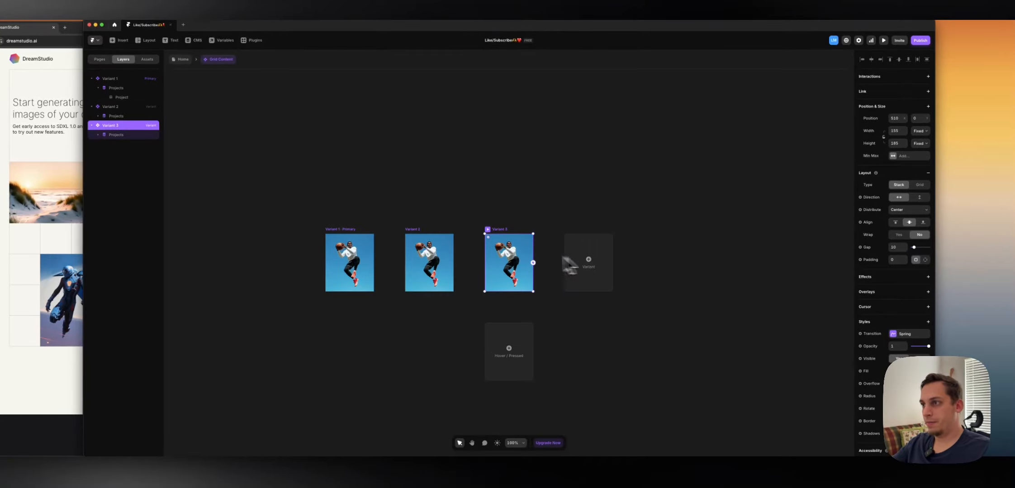
left_click(366, 258)
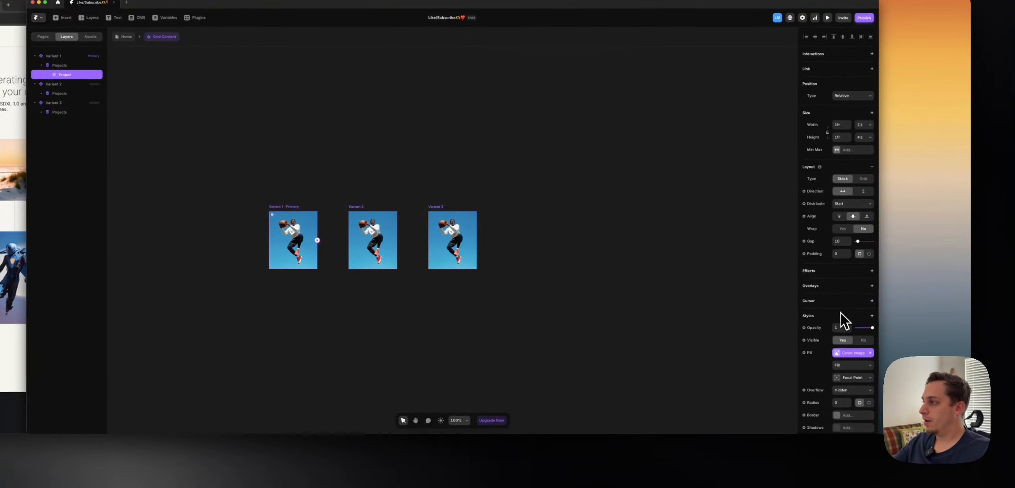
left_click(870, 353)
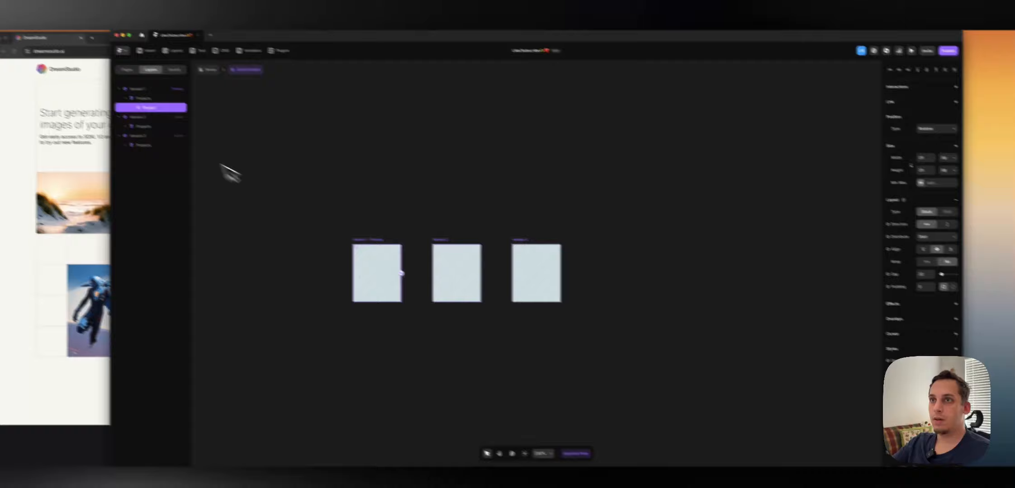
- Remove the filter from the primary variant's Projects list and add a start offset to its content settings
left_click(59, 65)
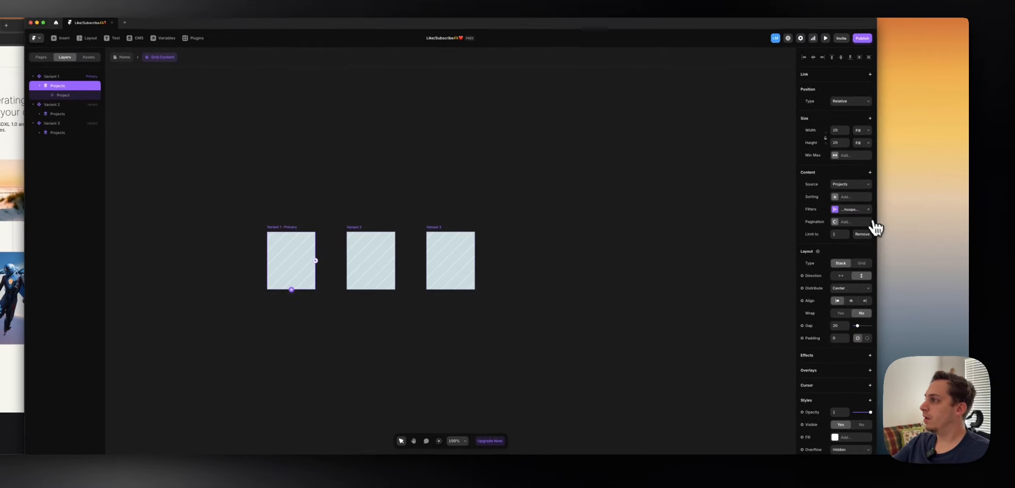
left_click(868, 209)
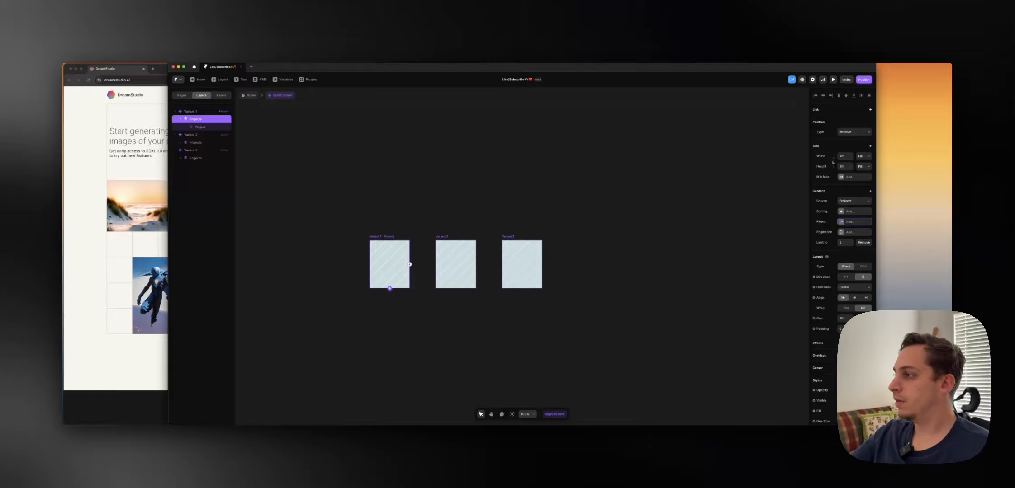
scroll(833, 161, "down", 5)
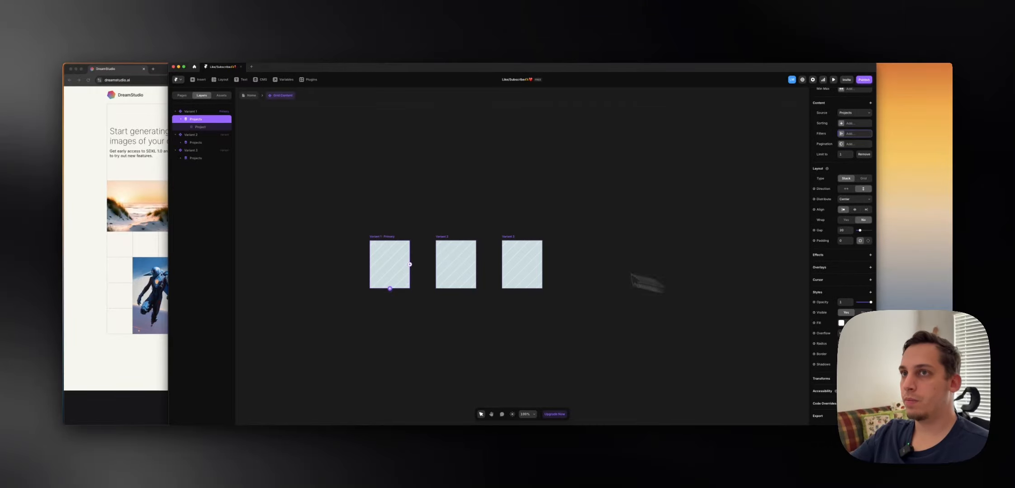
scroll(816, 222, "up", 5)
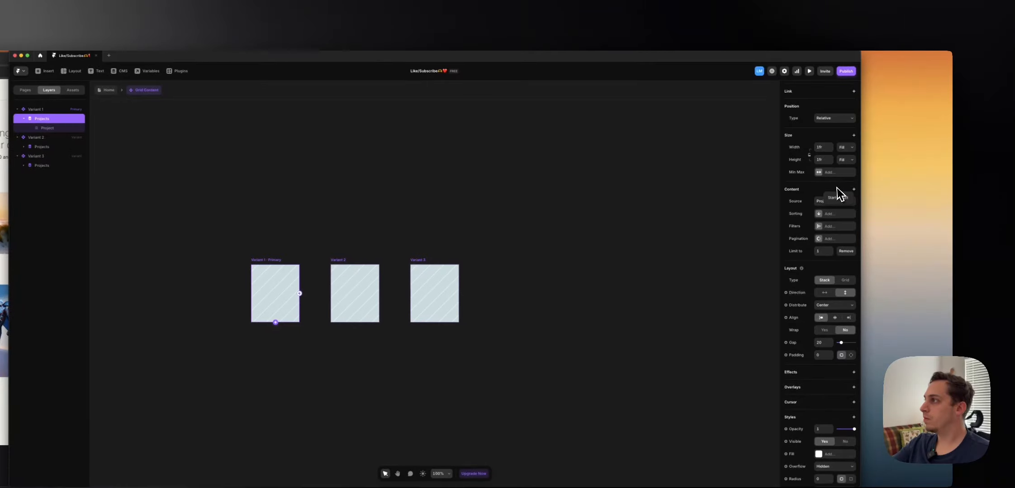
left_click(847, 196)
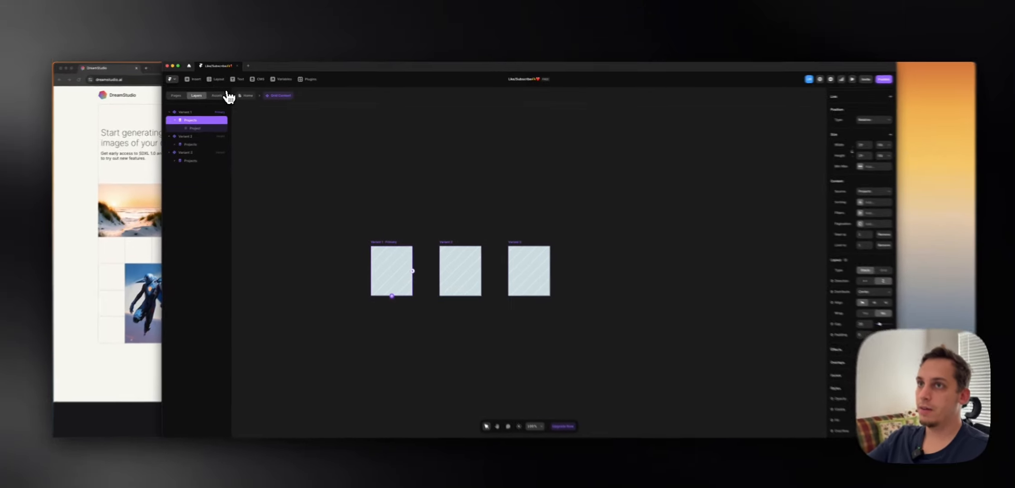
- Return to the home page and replace the filter on the abstract face cell's Projects list with a start offset
left_click(251, 96)
left_click(487, 237)
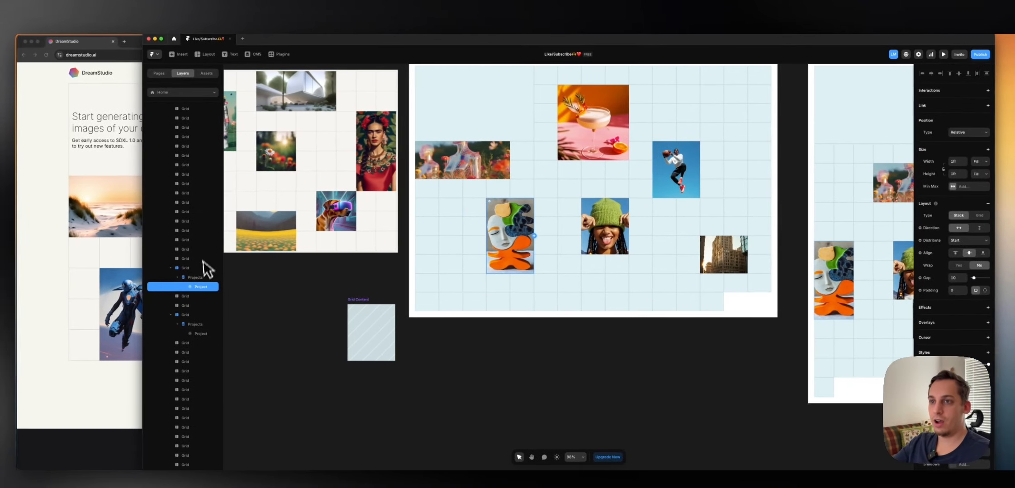
left_click(194, 301)
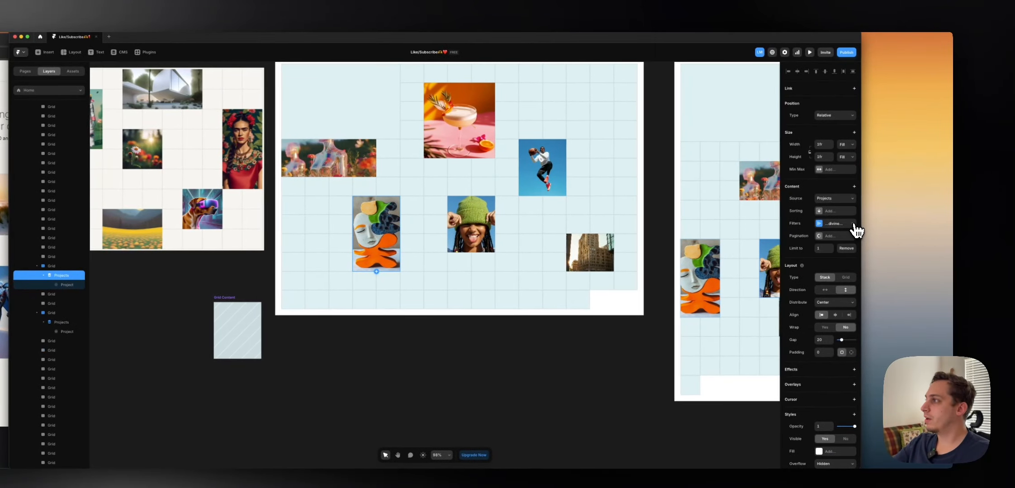
left_click(989, 226)
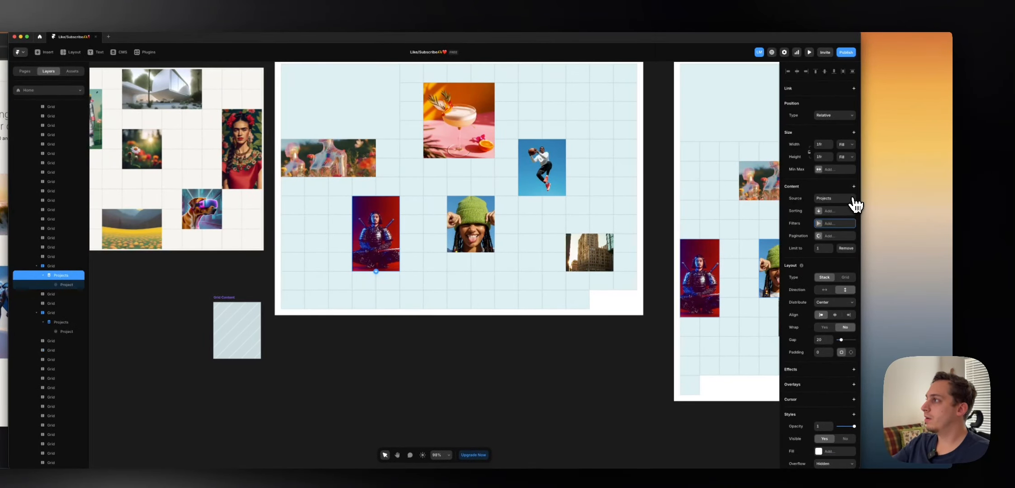
left_click(837, 196)
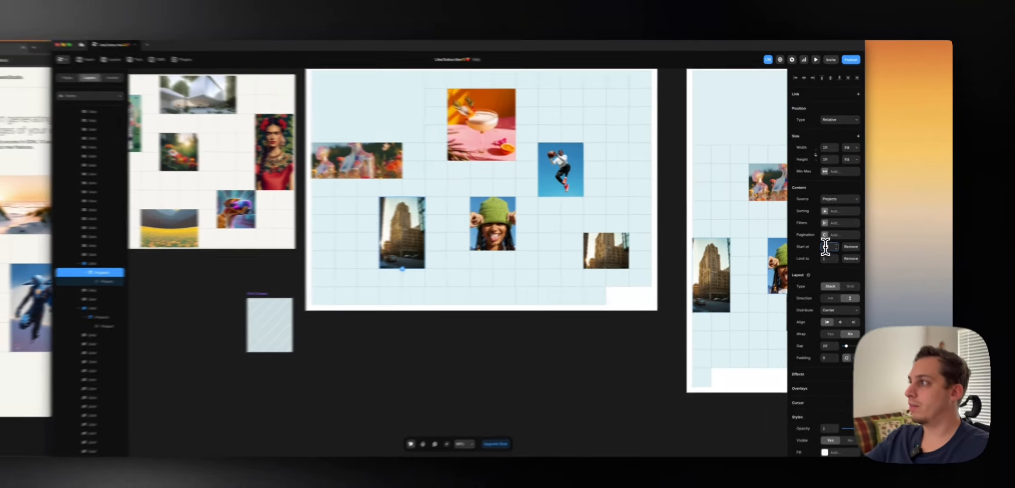
- Step through start offsets for that Projects list and settle on a start value of 4
key("Up")
key("Up")
key("Up")
key("Up")
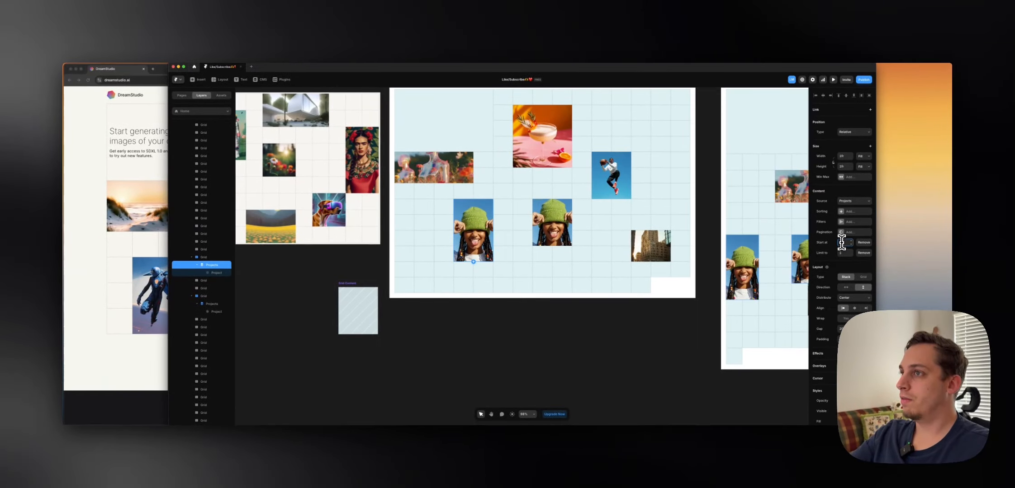
key("Down")
key("Down")
key("Down")
key("Down")
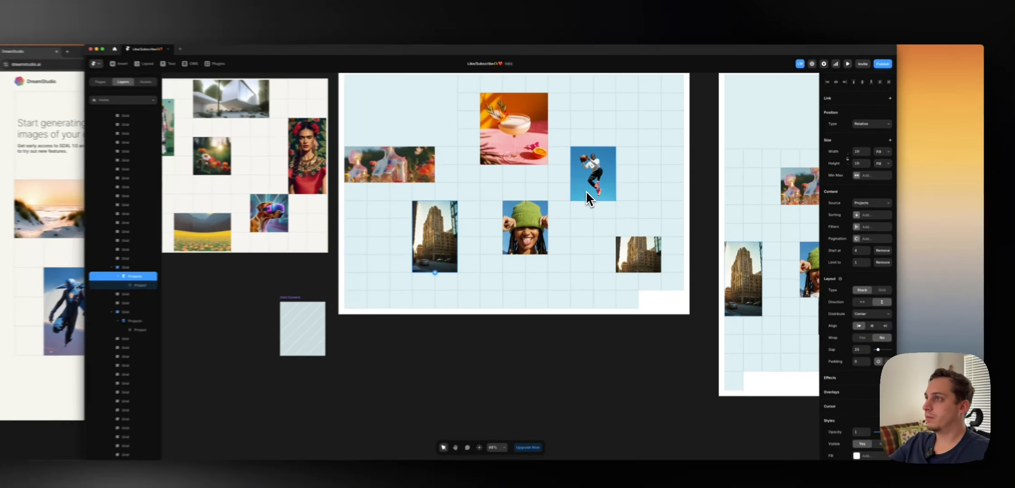
- Replace the filter on the small landscape building cell's Projects list in the Desktop breakpoint with a start offset of 1
left_click(604, 190, "super")
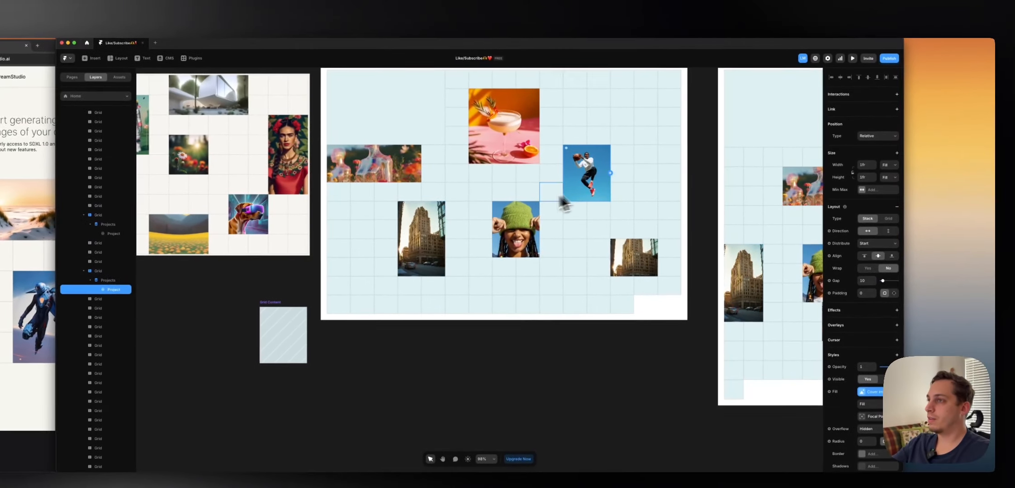
left_click(462, 231, "super")
scroll(640, 194, "up", 1)
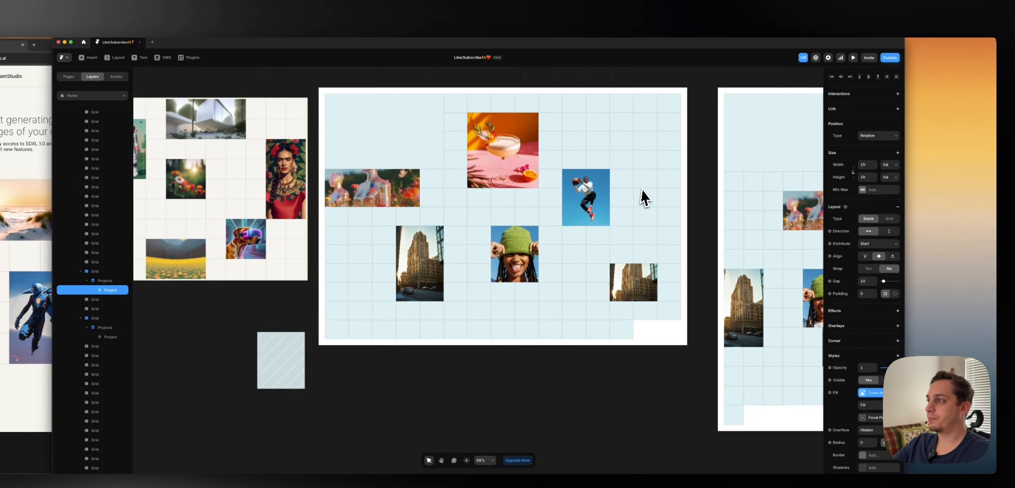
left_click(651, 285, "super")
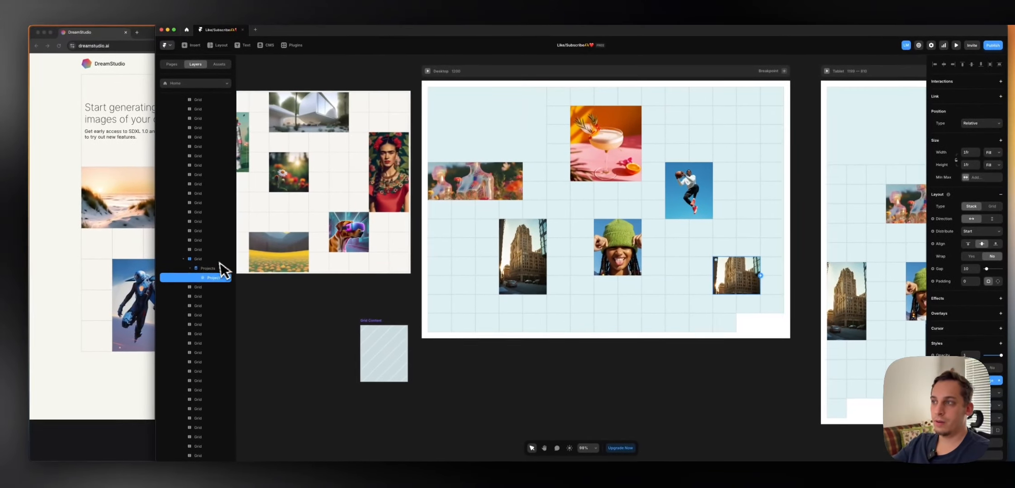
left_click(98, 282)
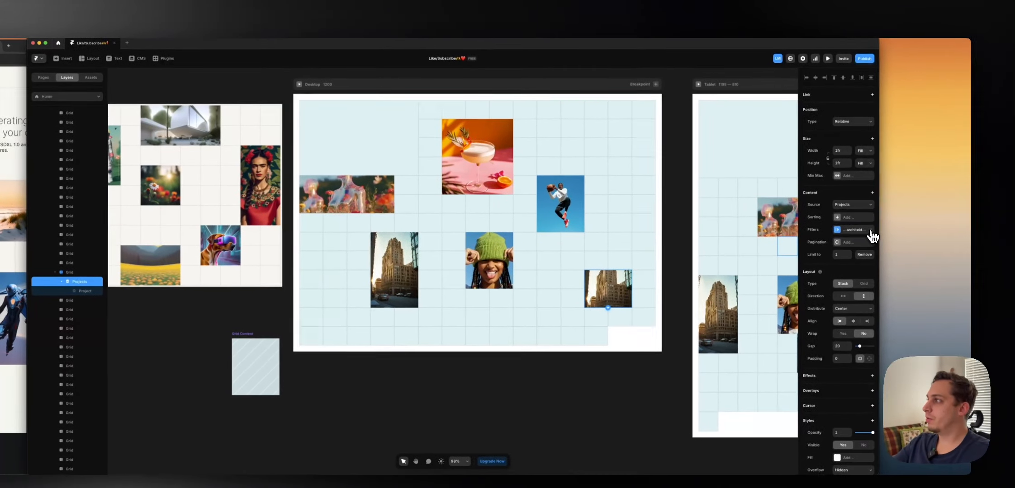
left_click(1001, 216)
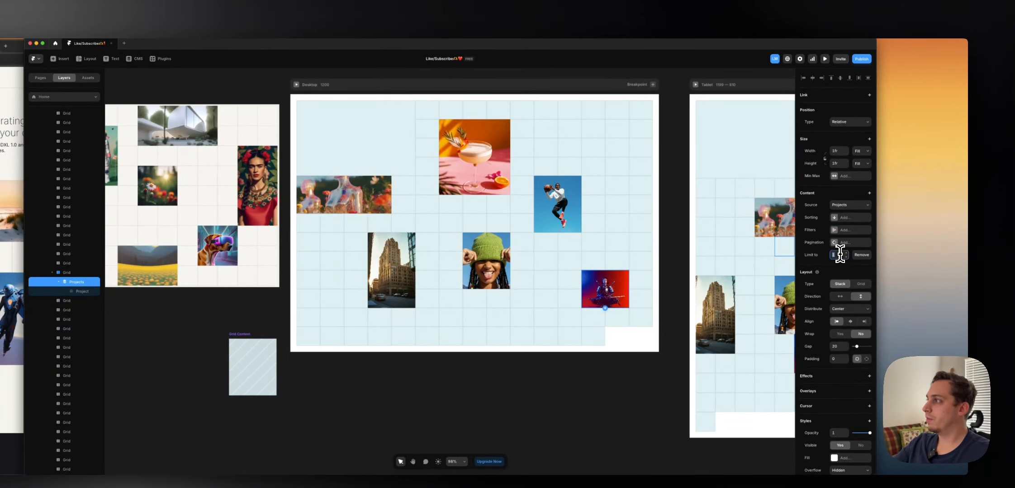
left_click(862, 204)
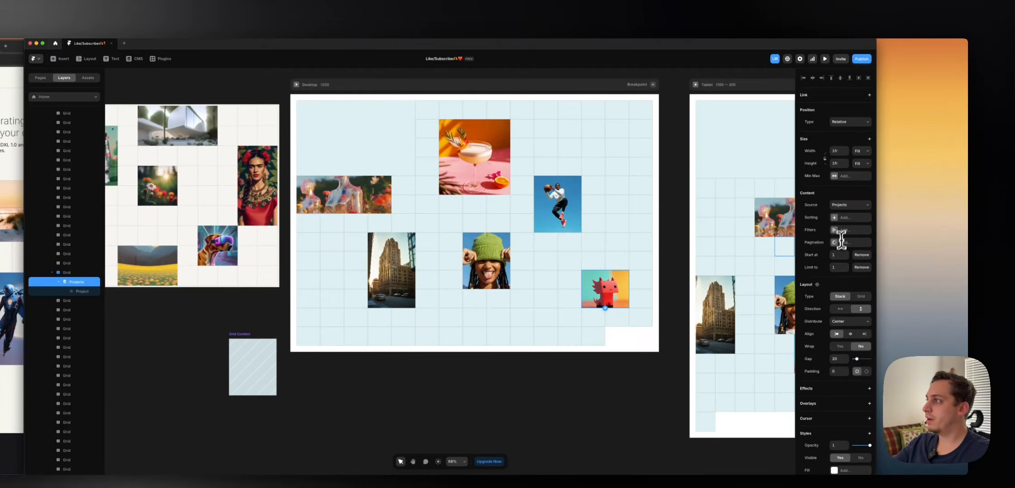
left_click(669, 221)
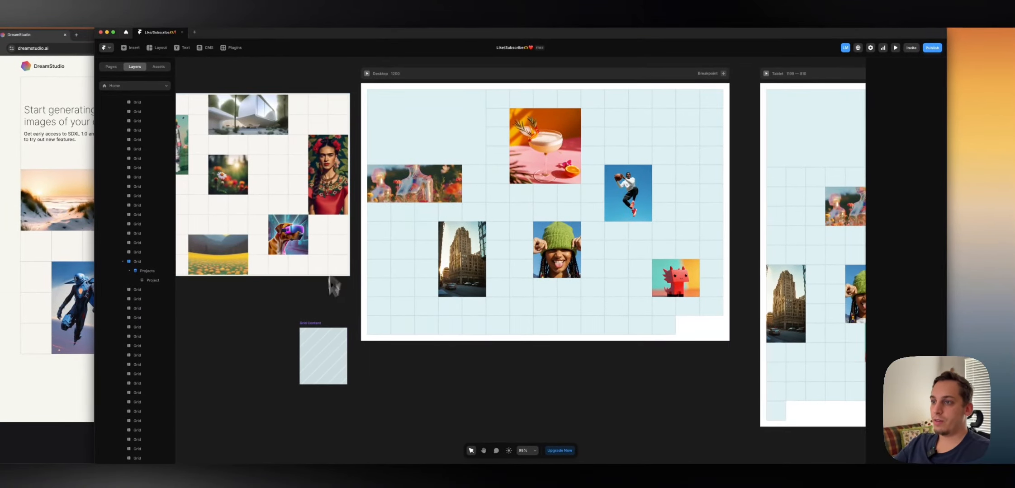
- Open the Grid Content component and examine the primary variant's Projects list settings, including the variable options for its fill
double_click(320, 339)
left_click(530, 271)
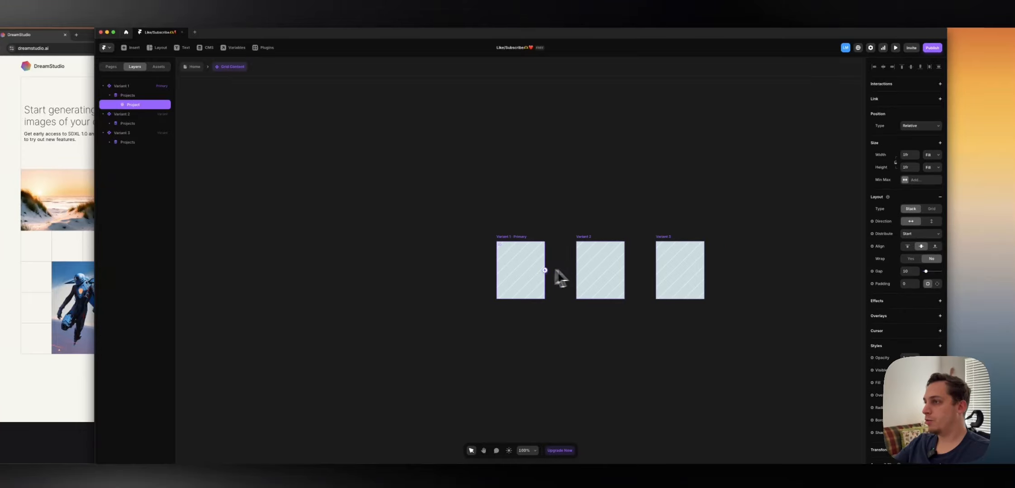
left_click(136, 86)
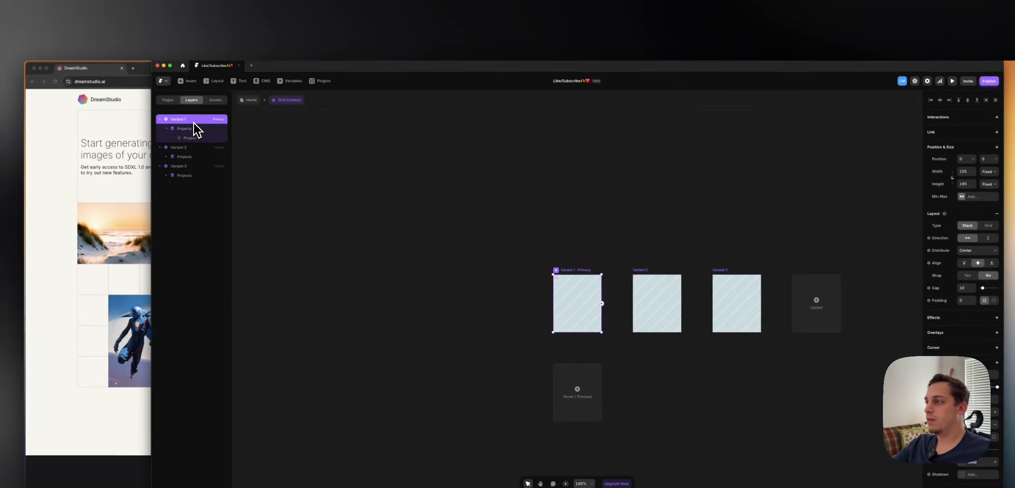
left_click(188, 131)
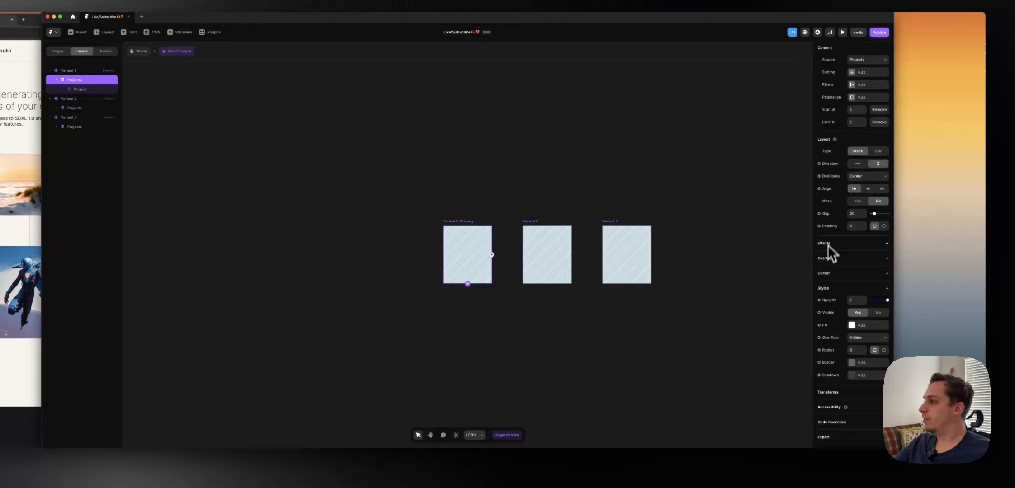
scroll(834, 320, "up", 1)
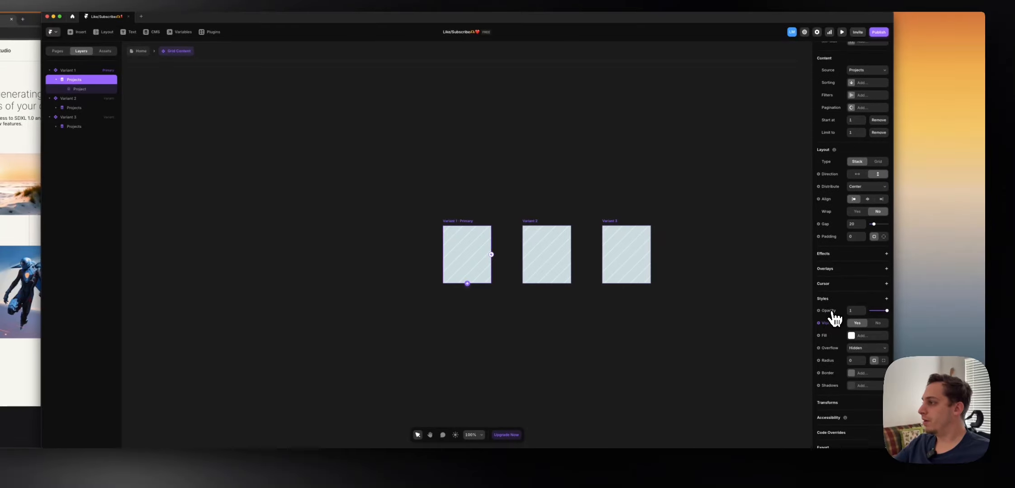
mouse_move(834, 355)
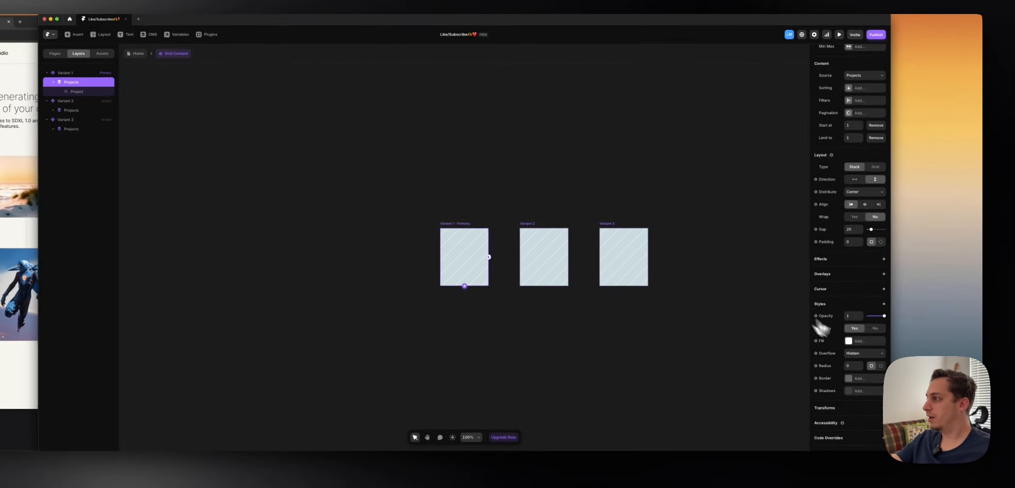
left_click(948, 381)
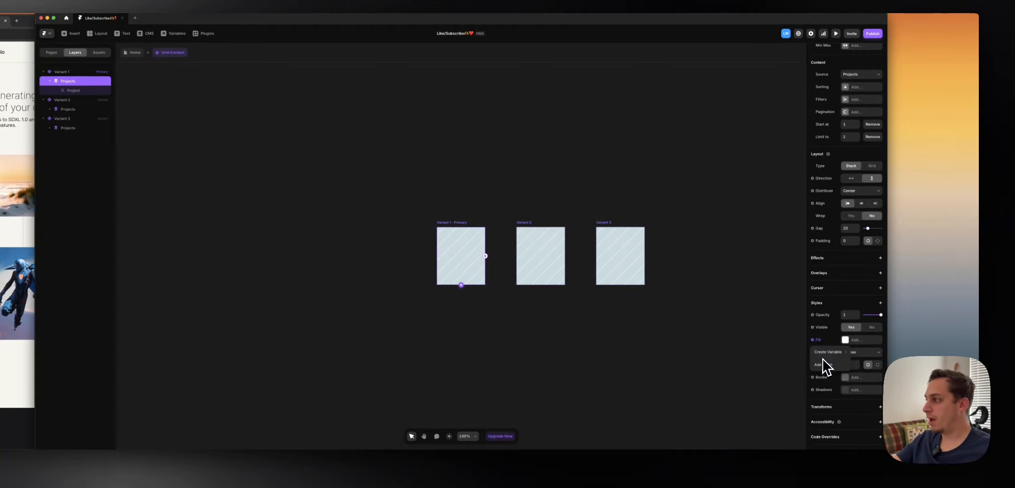
left_click(458, 247)
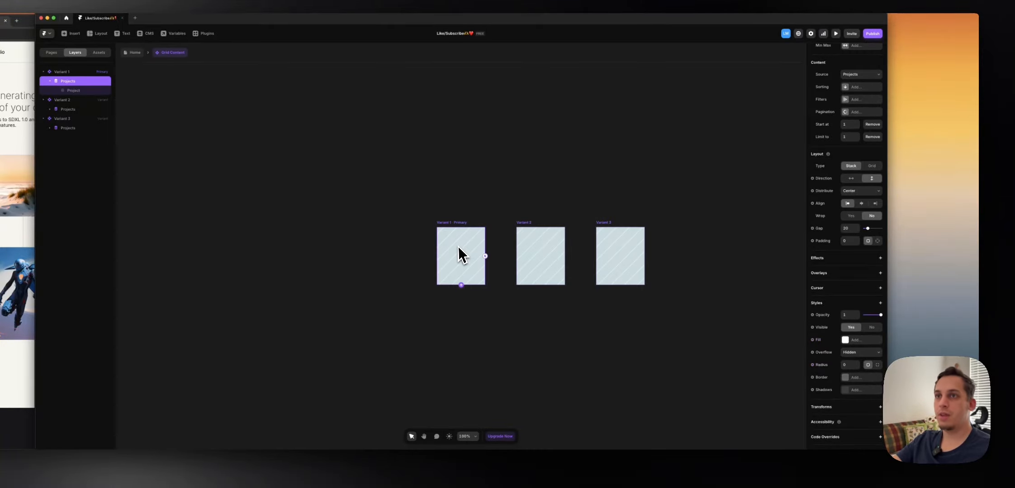
- Try to create an image variable for the fill of the primary variant's Project item
left_click(88, 91)
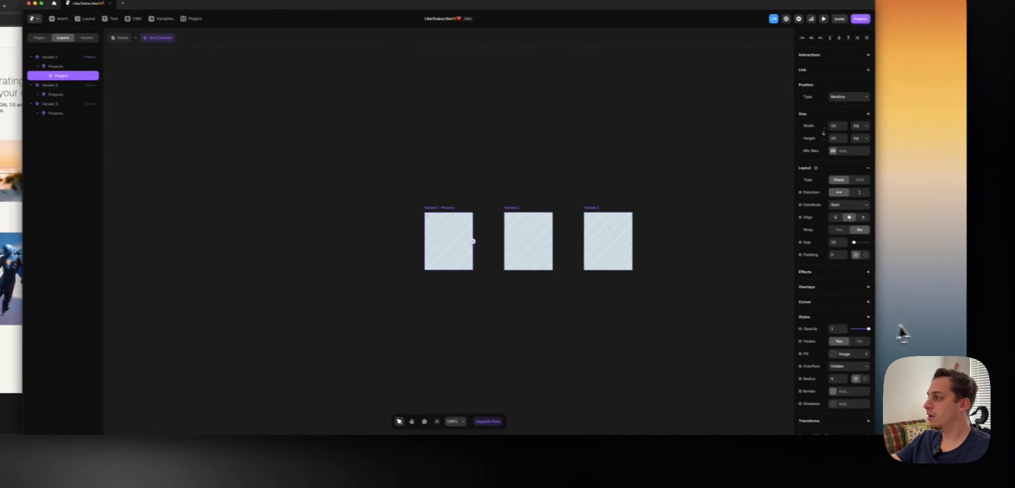
left_click(910, 395)
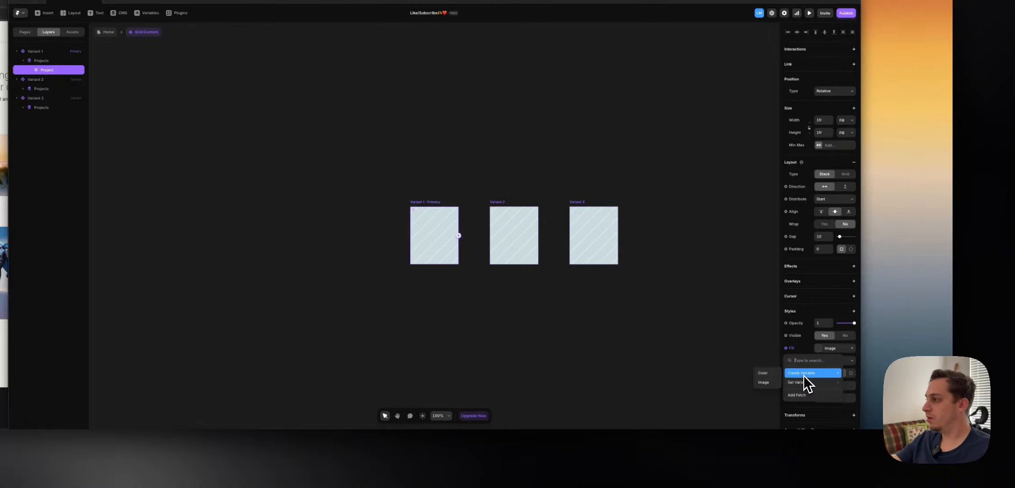
mouse_move(804, 386)
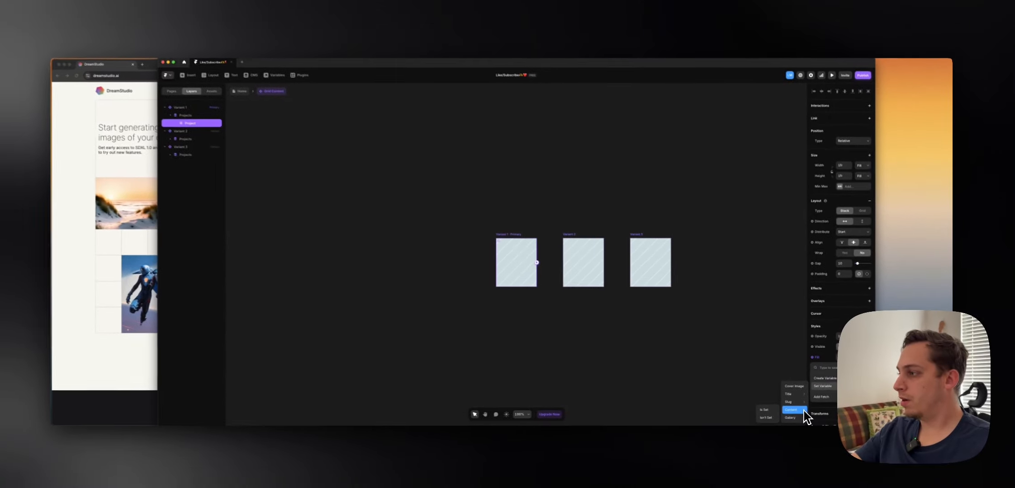
mouse_move(824, 382)
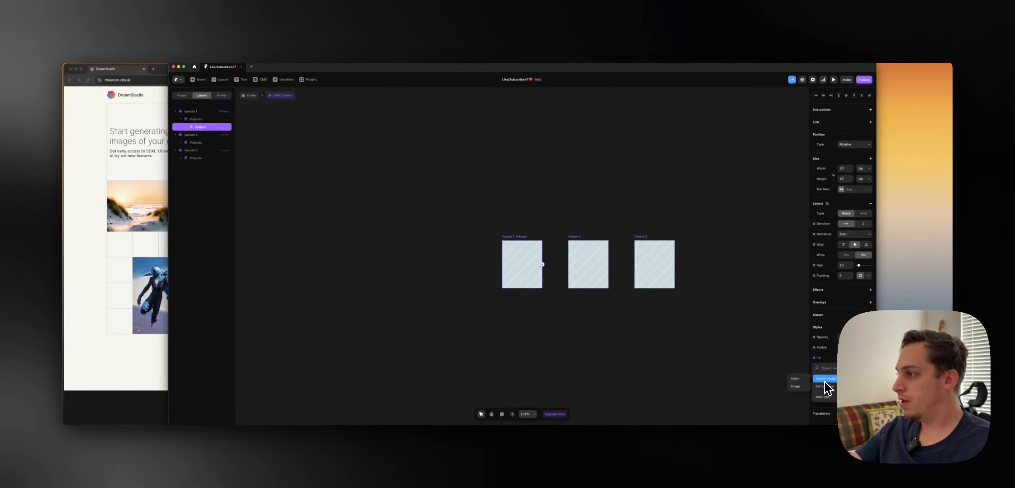
left_click(795, 386)
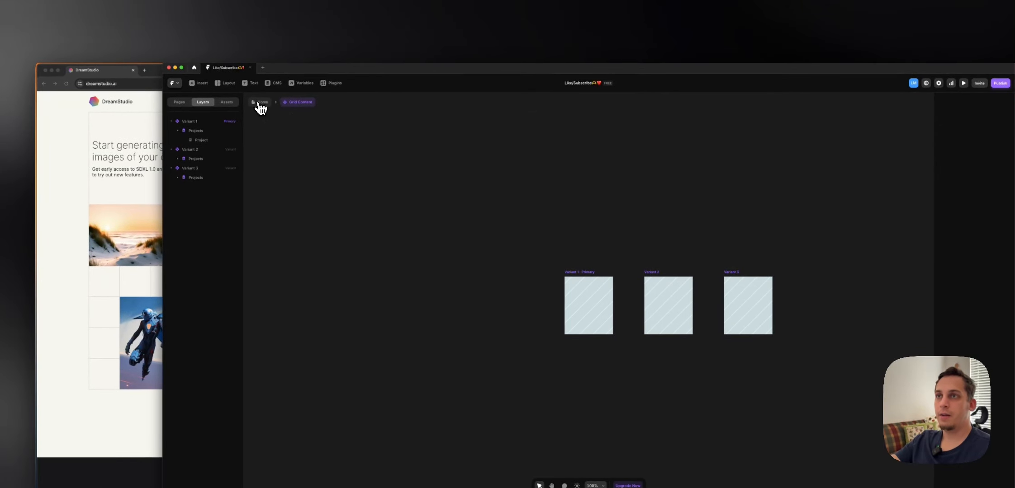
- Add an image field named "Cover Image 2" to the Projects CMS collection
left_click(260, 101)
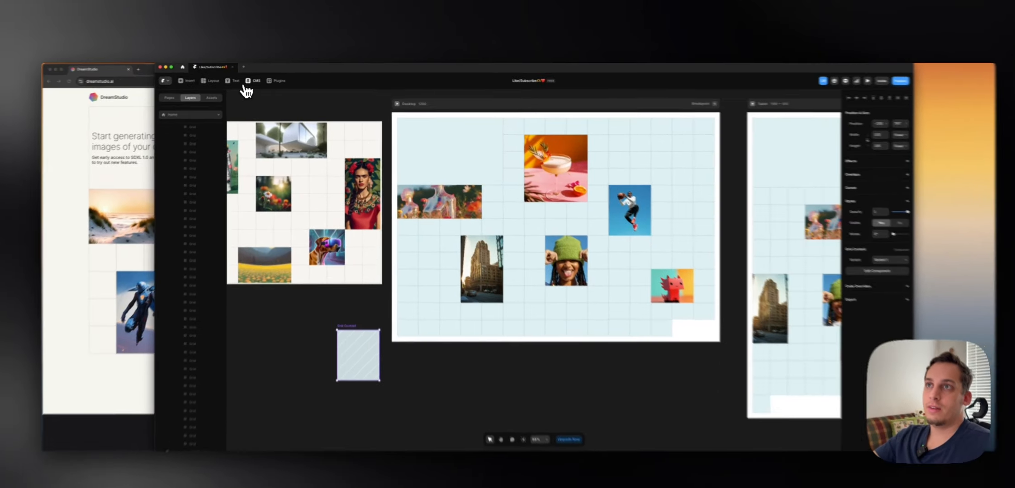
left_click(260, 79)
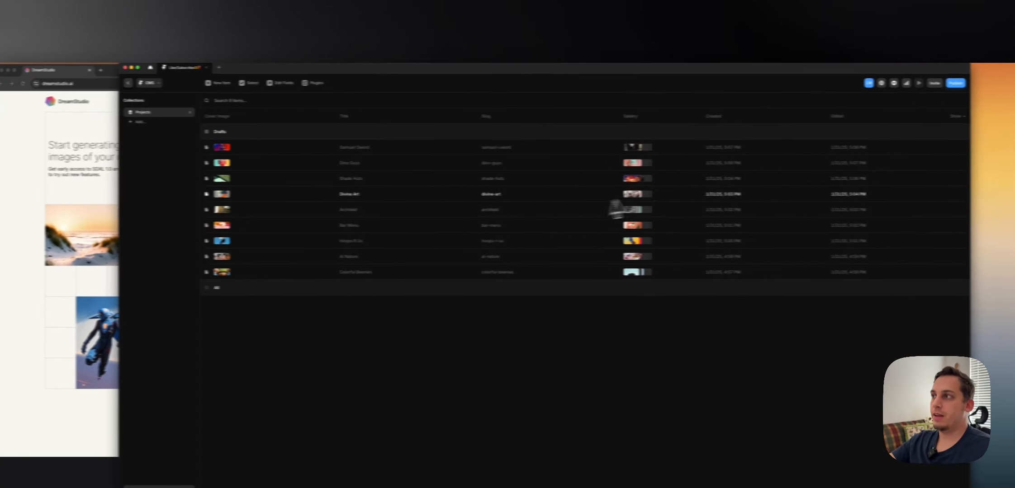
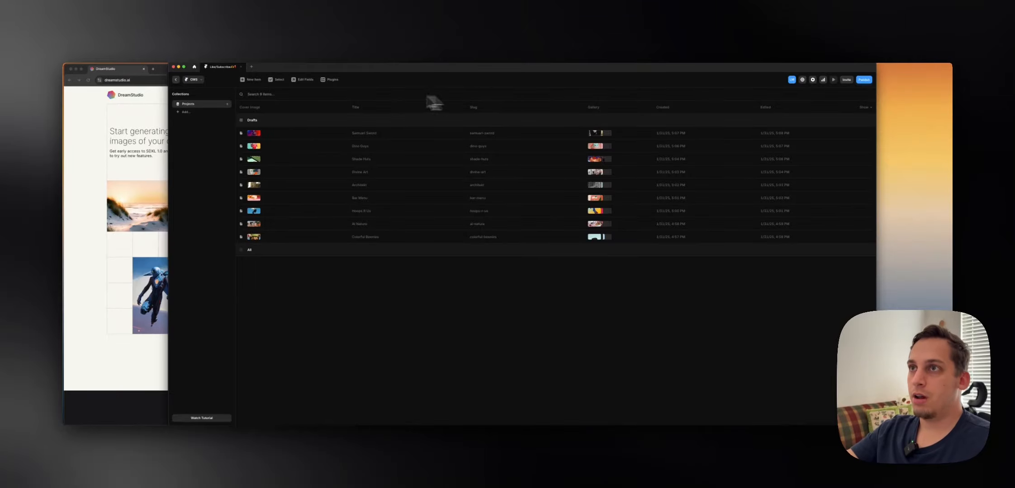
left_click(302, 80)
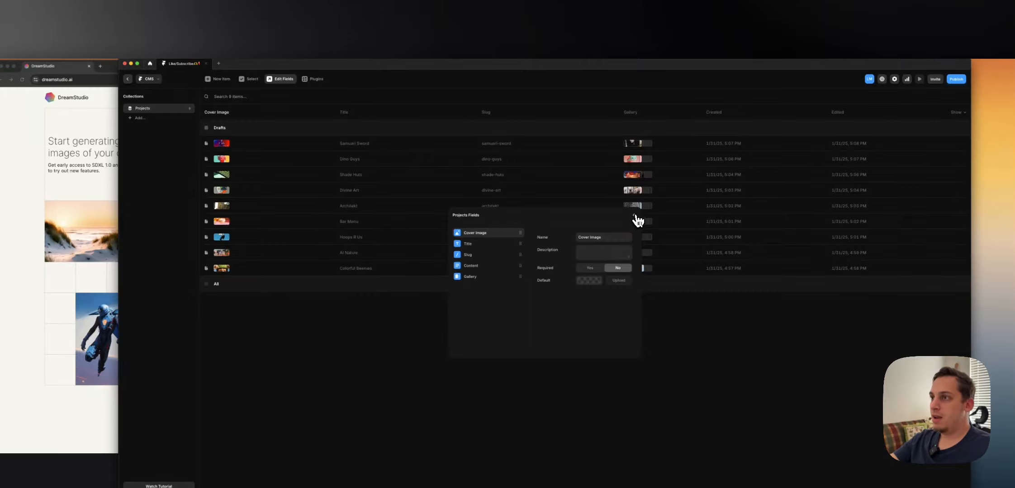
left_click(634, 216)
left_click(657, 279)
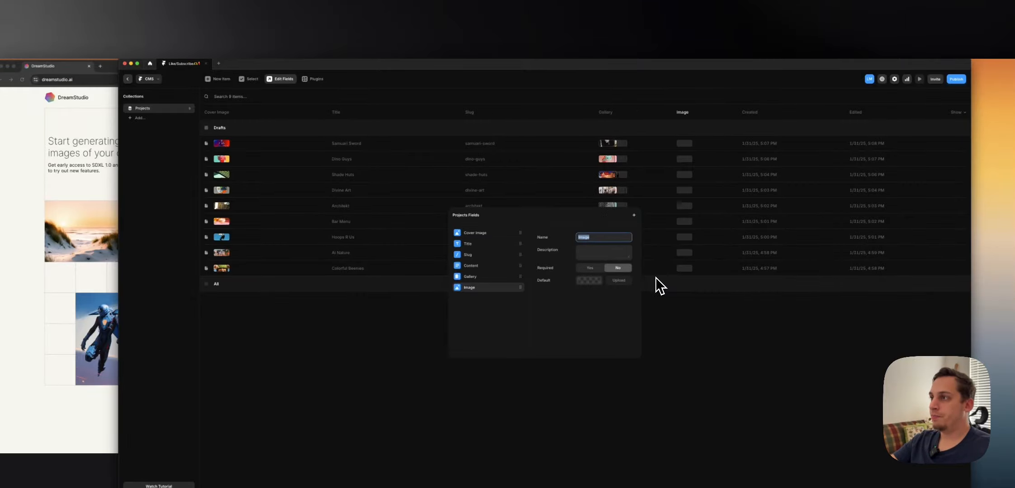
type("C")
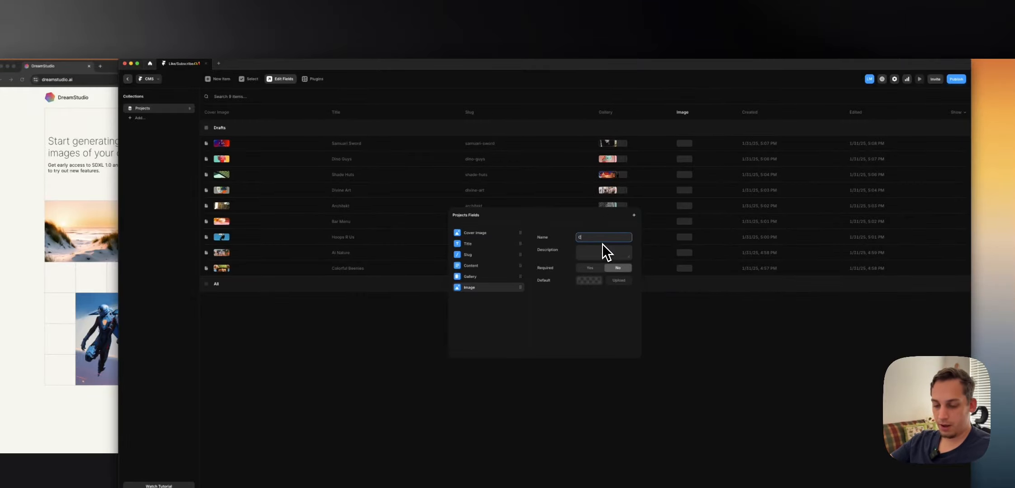
type("over Image 2")
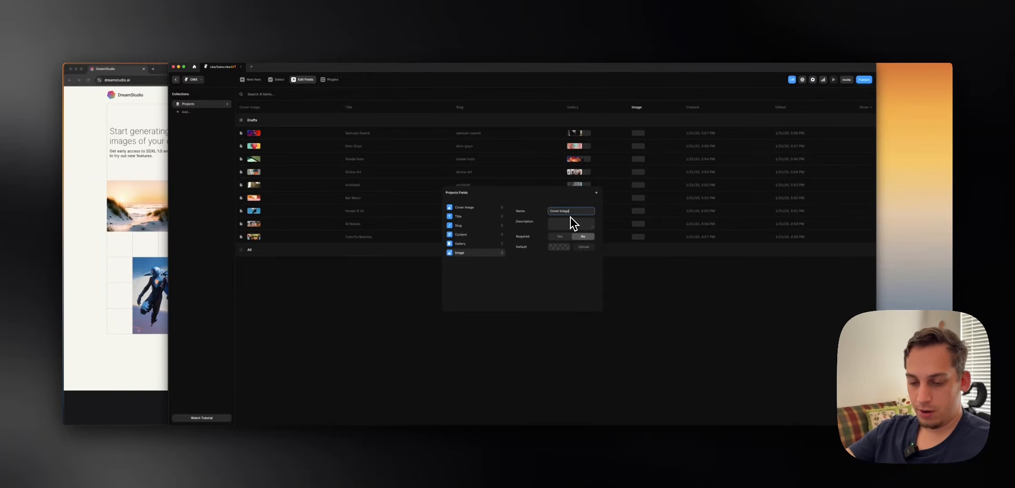
key("Return")
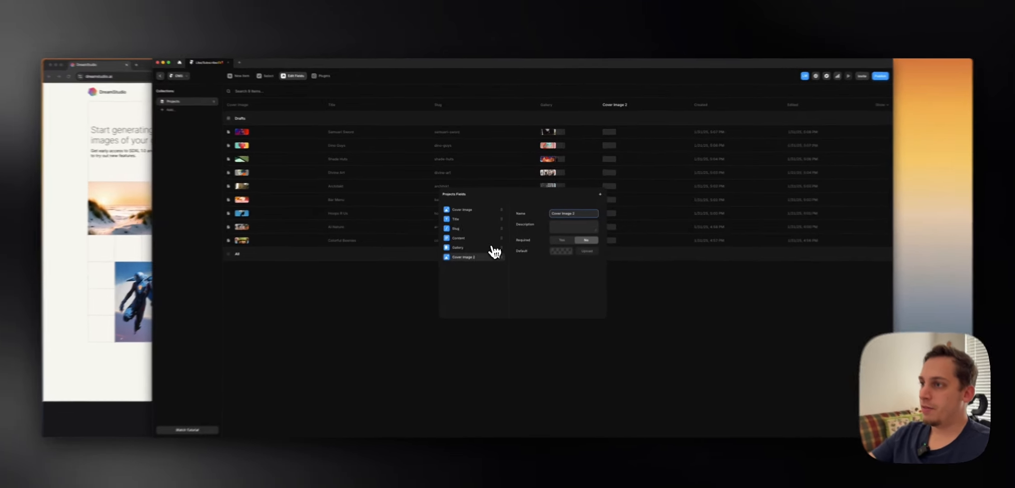
- Duplicate the Cover Image 2 field and move both fields directly below Cover Image in the field order
right_click(470, 256)
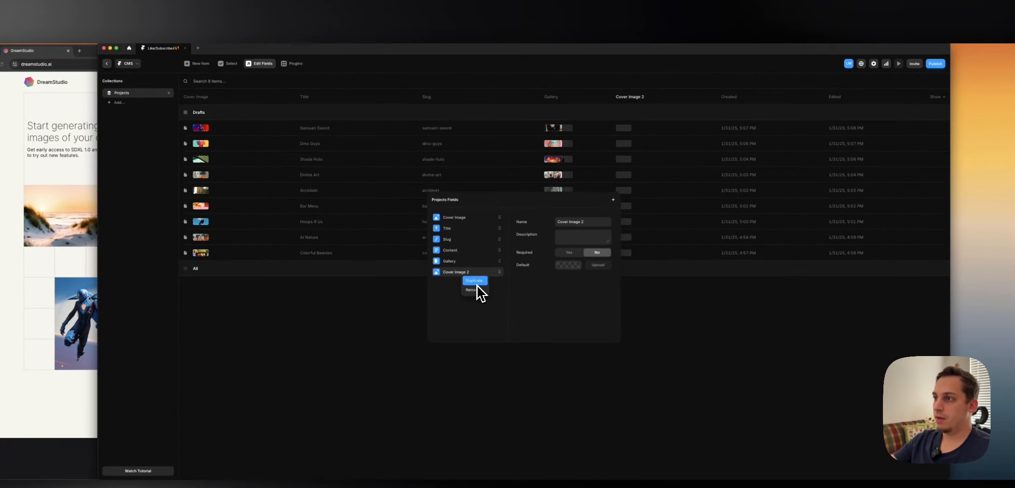
left_click(476, 283)
left_click_drag(469, 274, 464, 245)
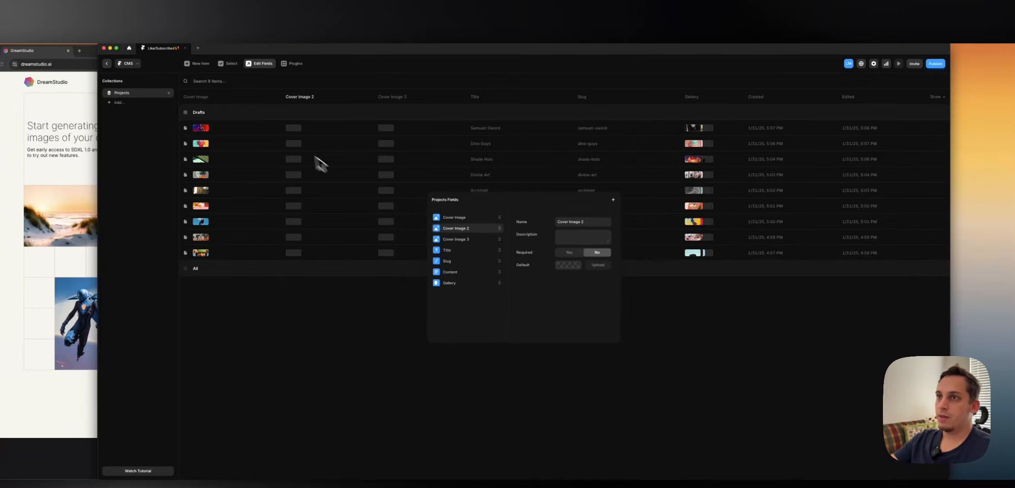
- Fill Cover Image 2 of the Samuari Sword item with the red-sky figure image from a Lummi search for "sword"
left_click(318, 160)
left_click(295, 136)
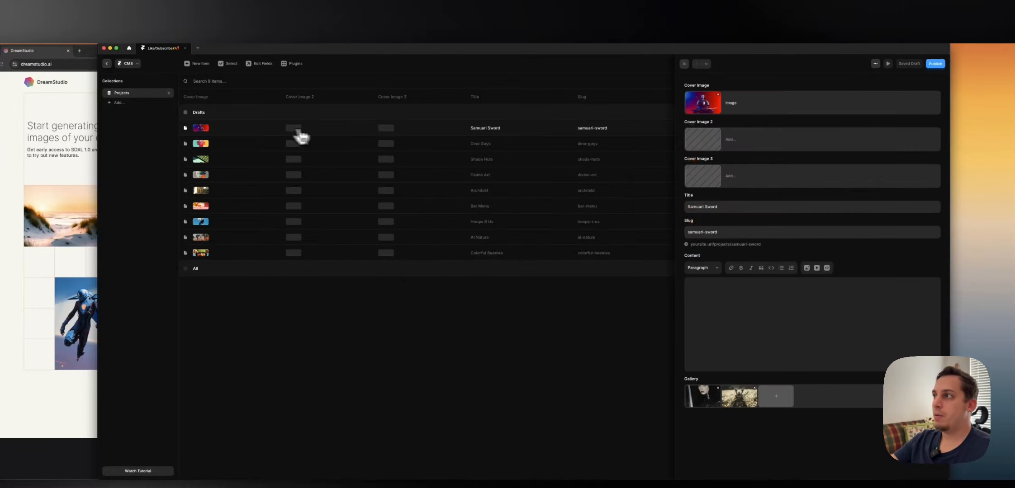
left_click(704, 140)
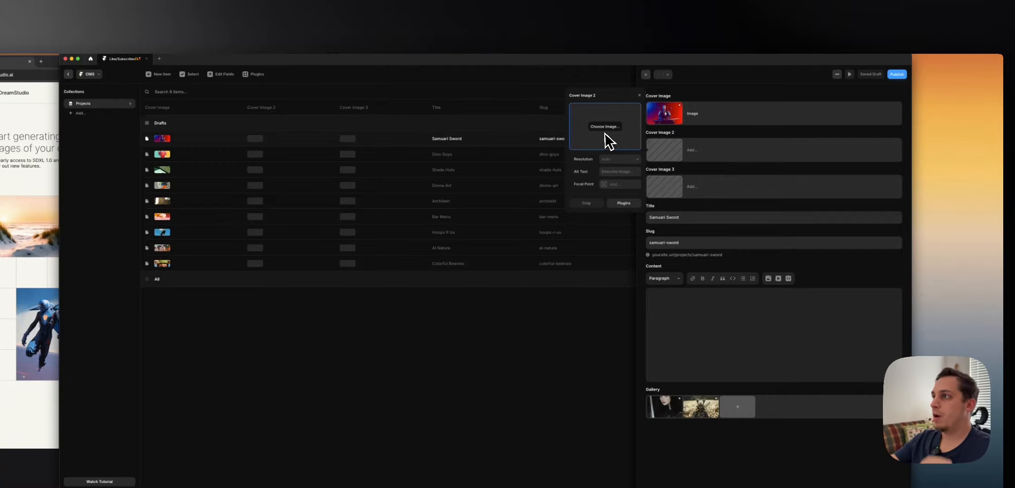
left_click(625, 204)
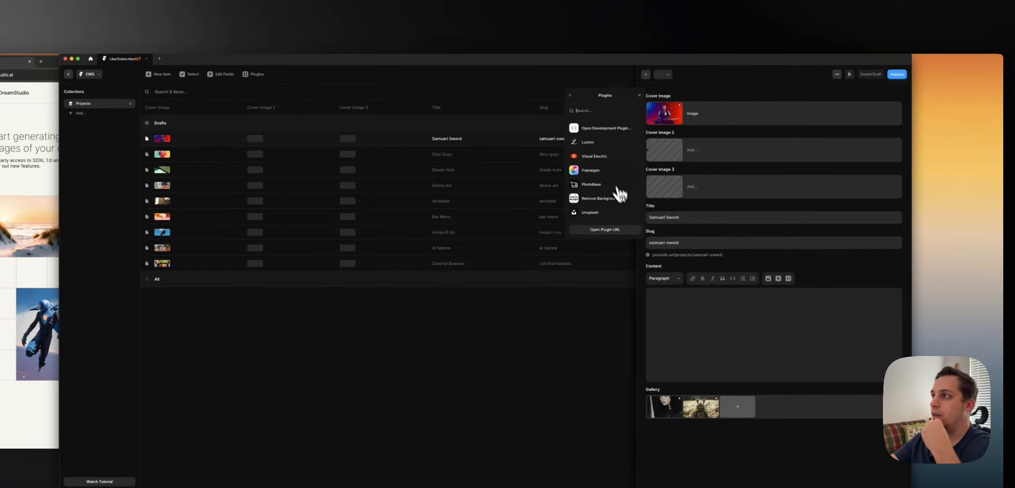
left_click(595, 143)
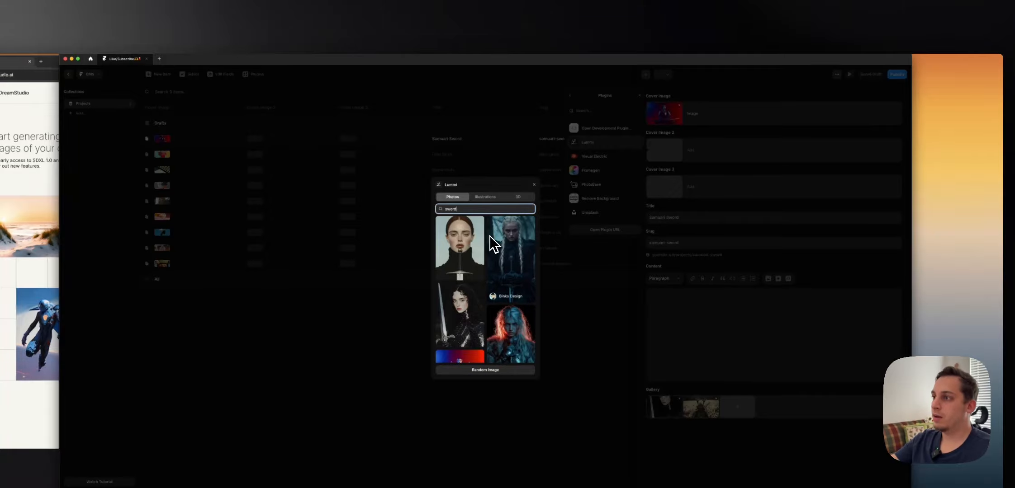
scroll(489, 236, "down", 5)
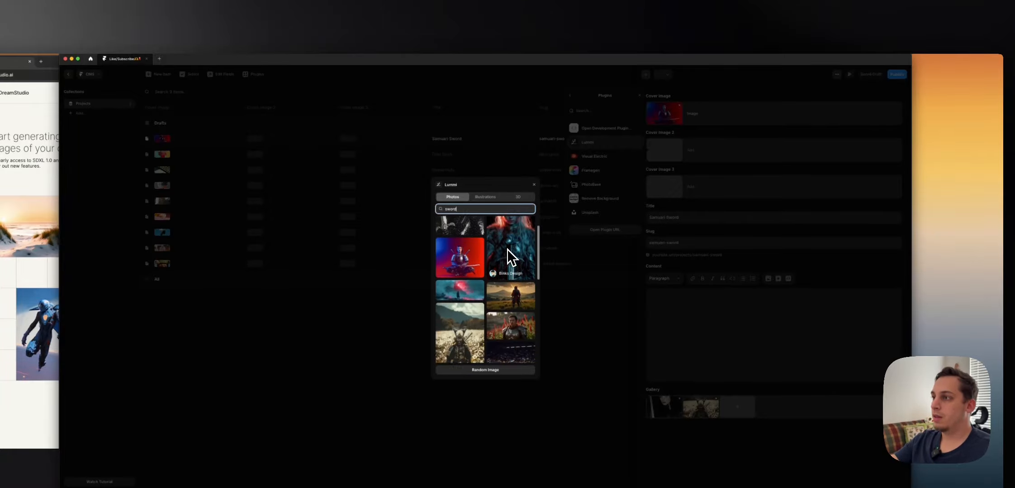
scroll(507, 249, "down", 2)
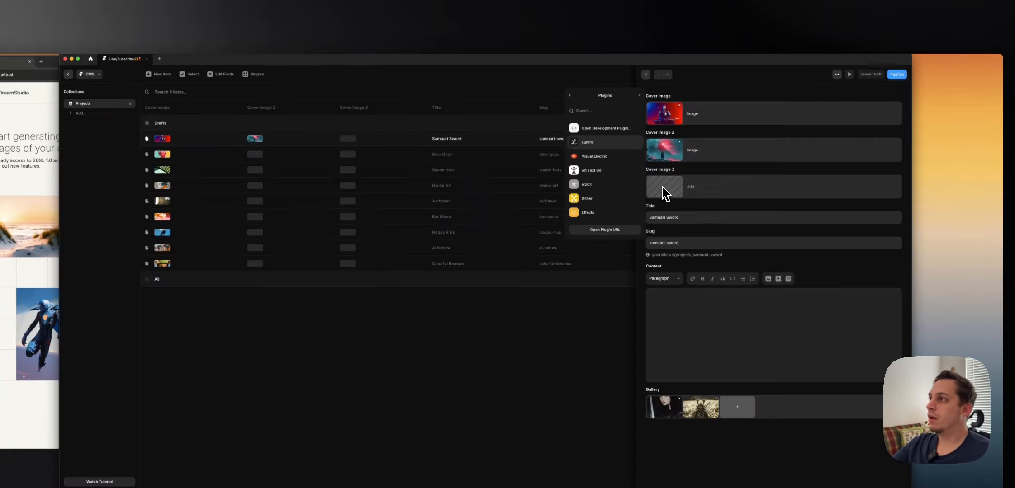
- Fill the Samuari Sword item's Cover Image 3 with the armored, red-haired warrior image from a Lummi search for "sword"
left_click(662, 186)
left_click(670, 194)
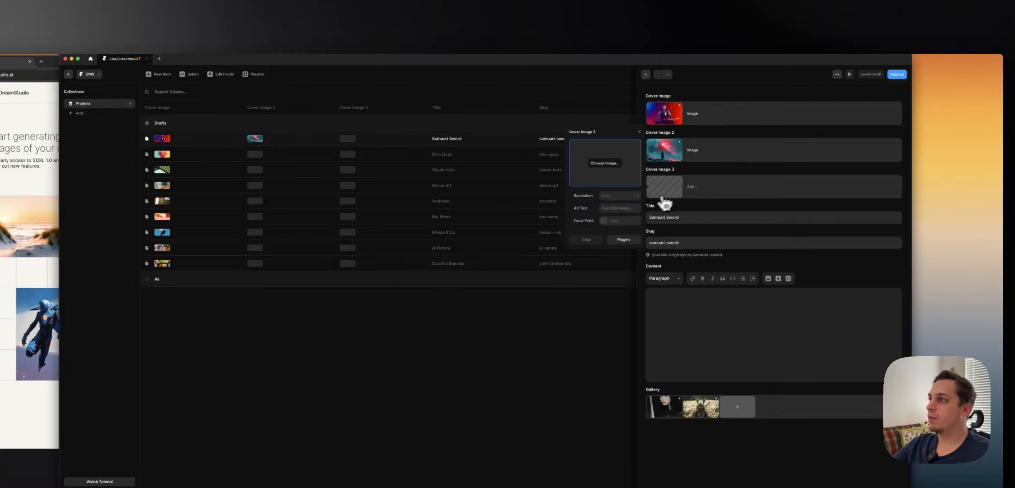
left_click(624, 240)
left_click(587, 178)
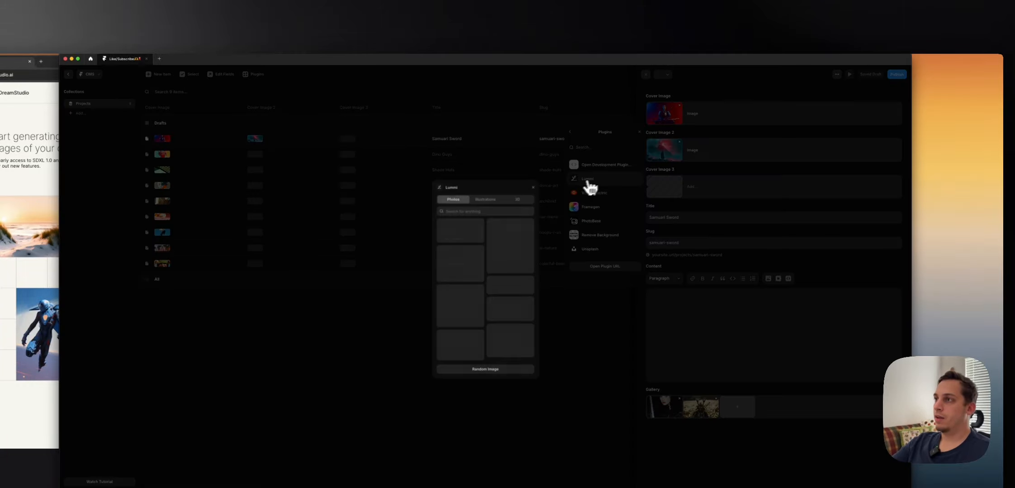
type("lummi")
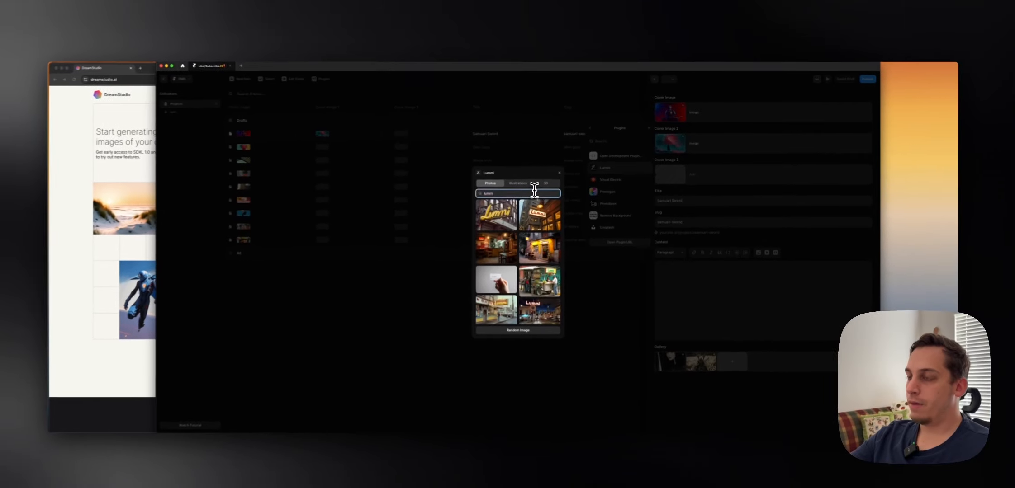
key("BackSpace")
key("BackSpace")
key("BackSpace")
type("s")
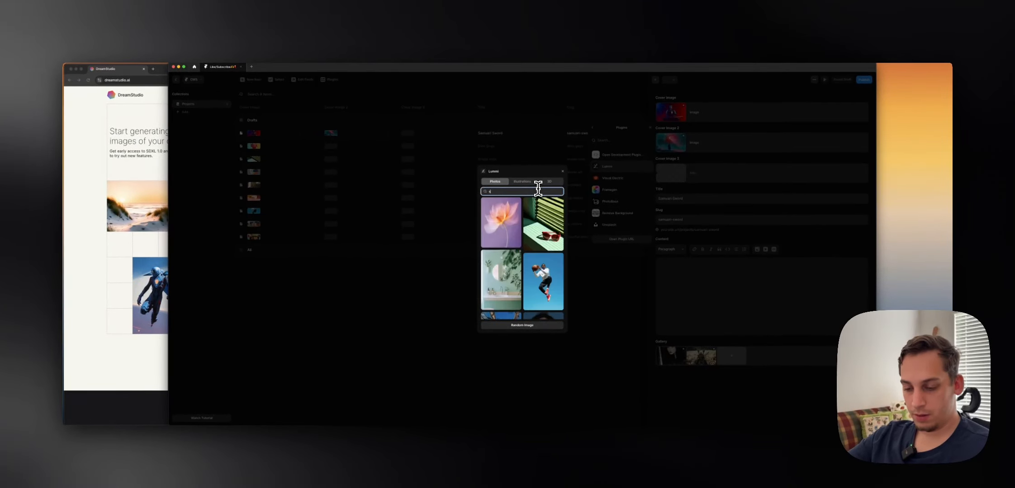
type("word")
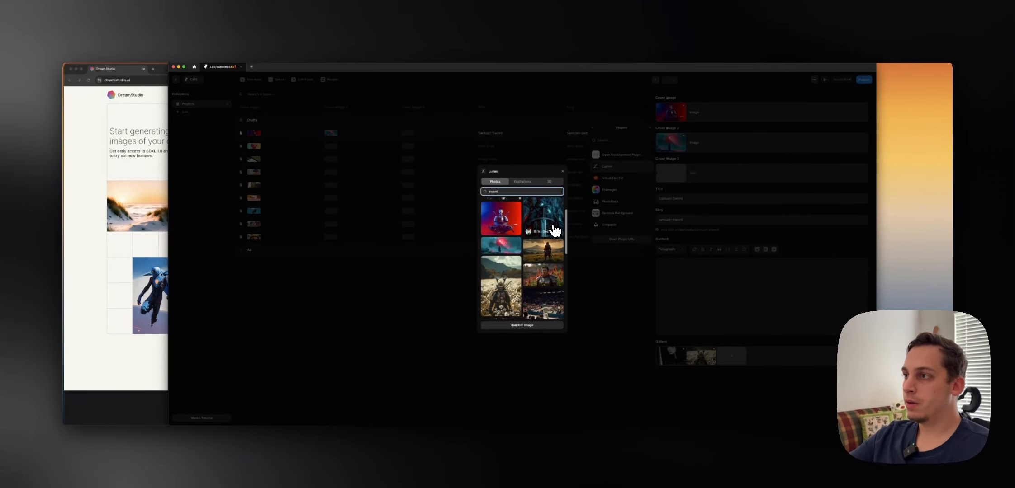
left_click(552, 223)
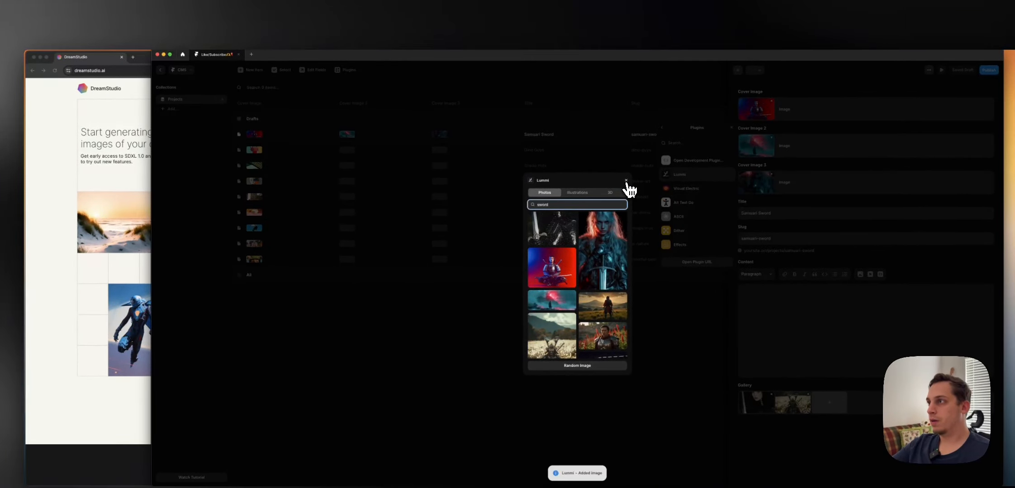
left_click(625, 181)
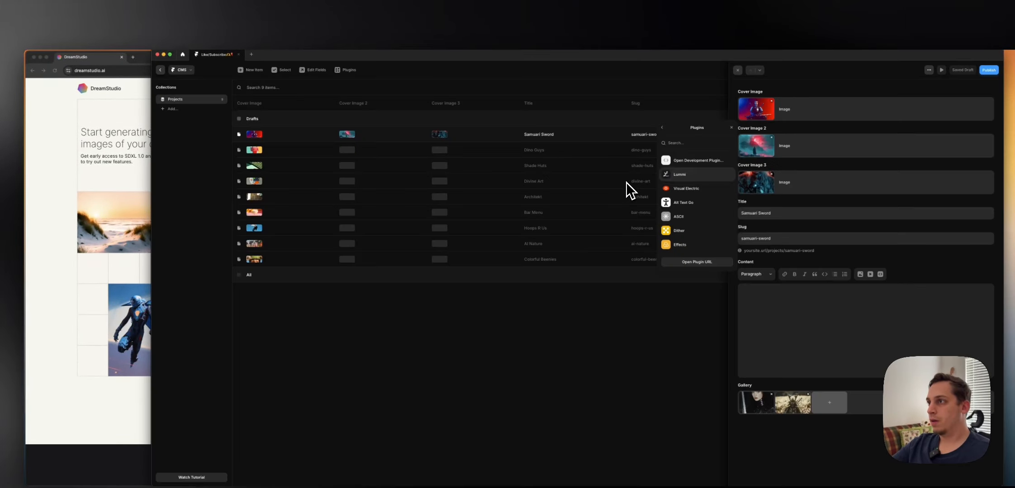
left_click(592, 310)
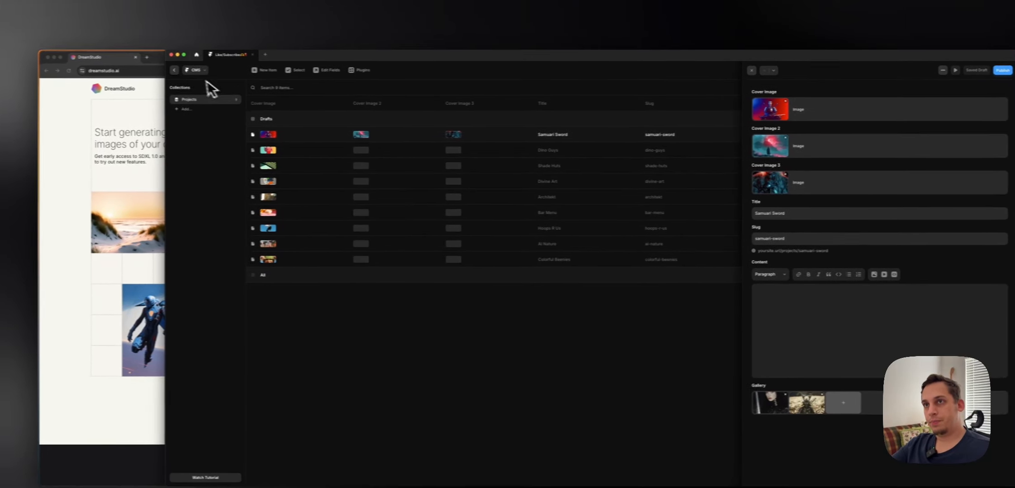
- Return to the canvas, open the Grid Content component and move the primary variant slightly away from the other variants
left_click(160, 69)
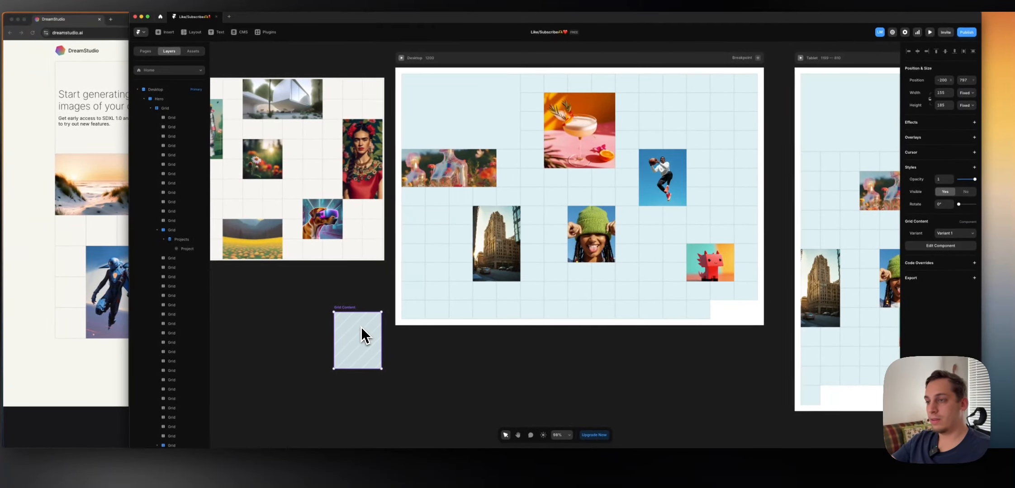
double_click(355, 328)
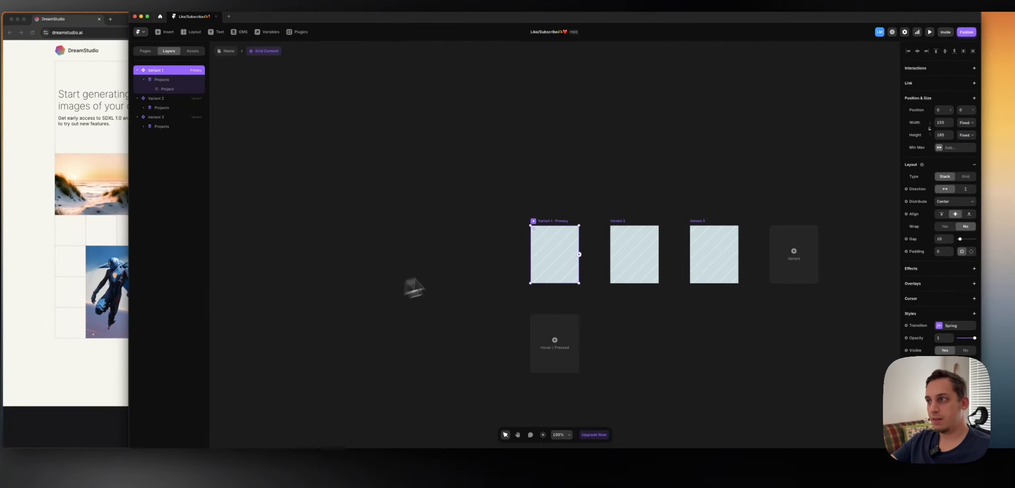
left_click(547, 259)
left_click_drag(536, 222, 519, 218)
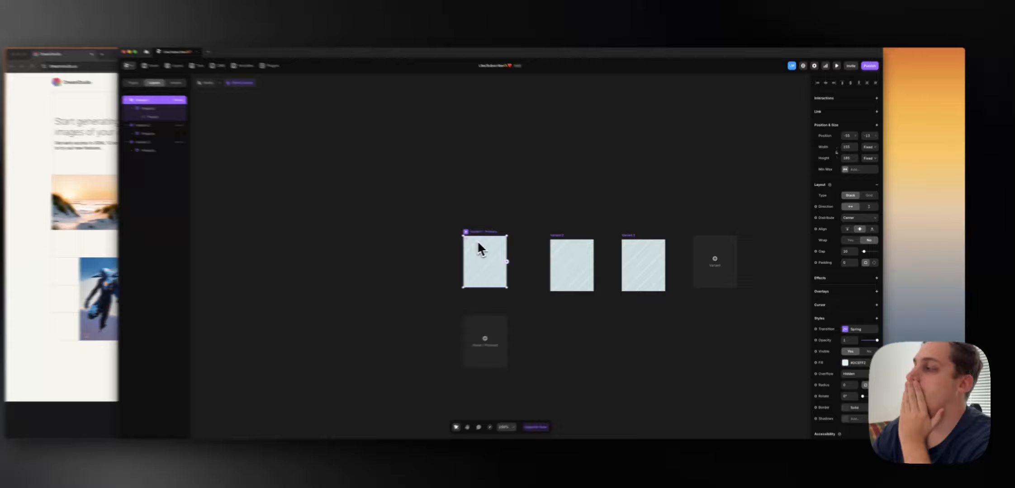
- Bind the fill of the primary variant's Project item to the Cover Image field
left_click(498, 248)
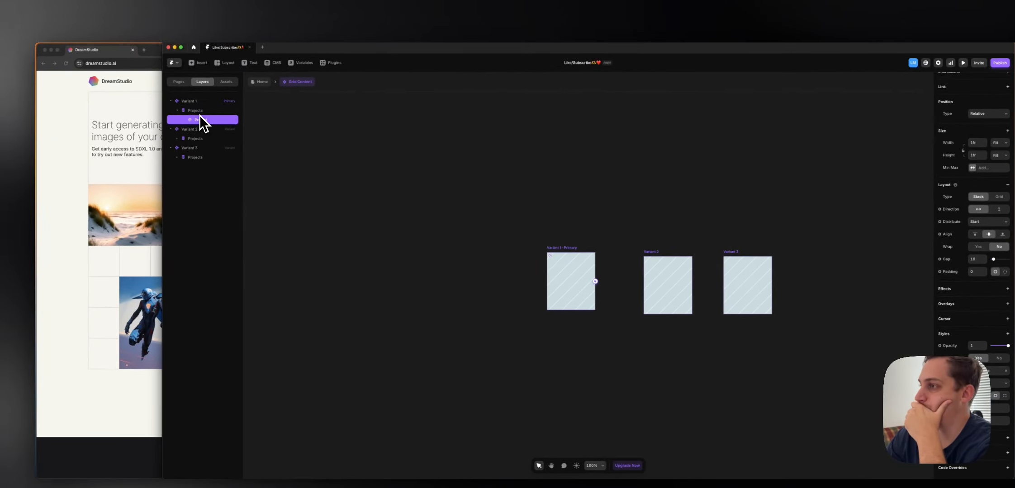
left_click(199, 111)
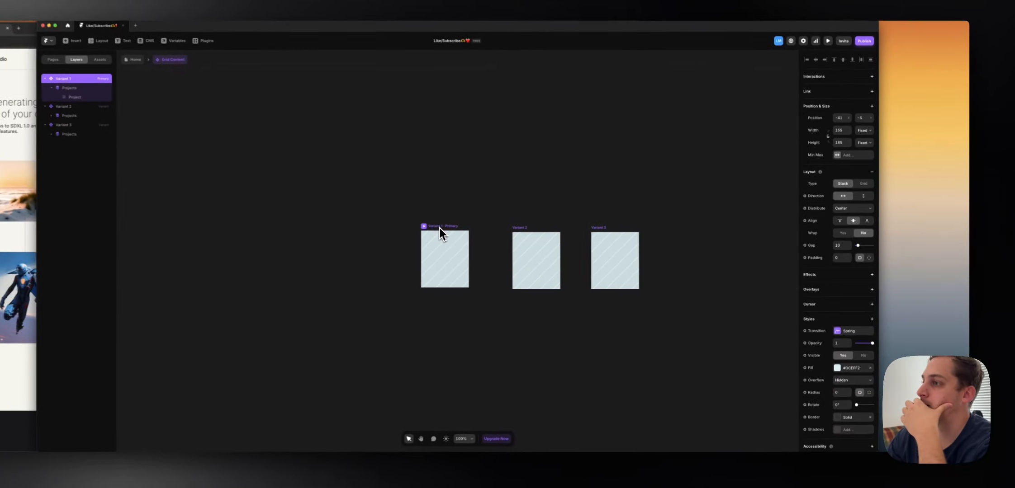
left_click(507, 244)
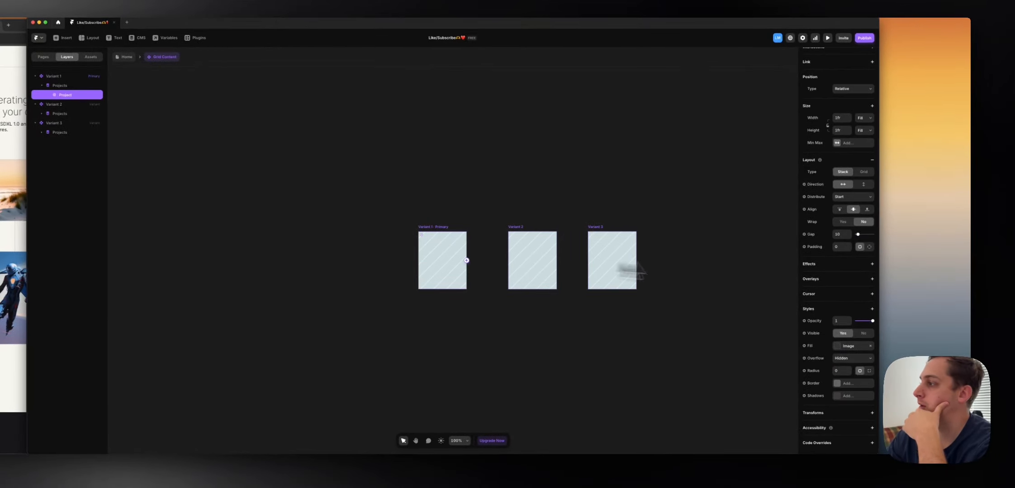
left_click(812, 346)
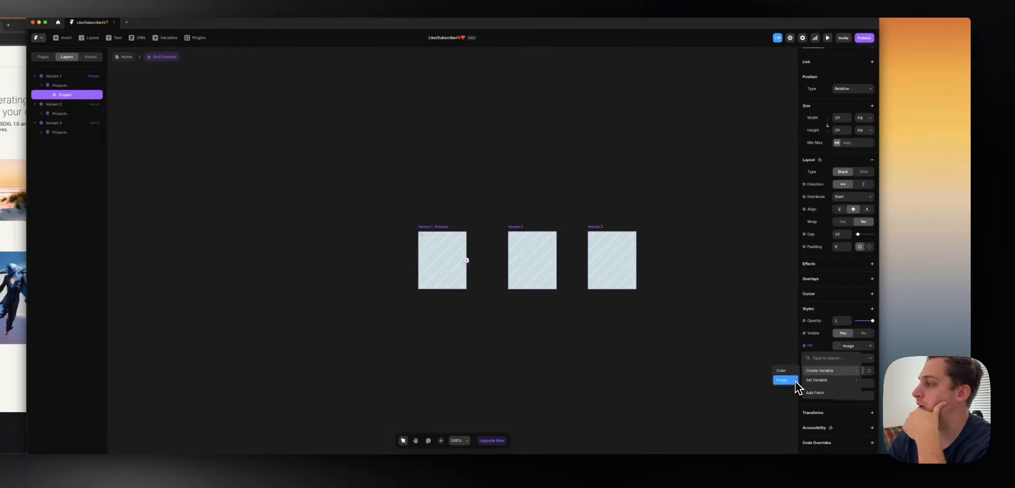
mouse_move(810, 380)
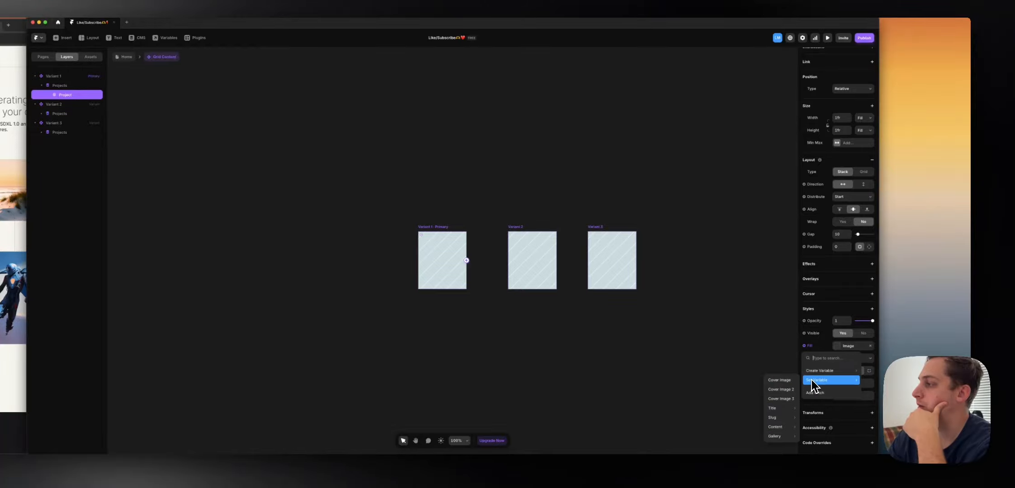
left_click(787, 383)
- Open the CMS item shown in Variant 2 and examine its cover image fields
left_click(537, 254)
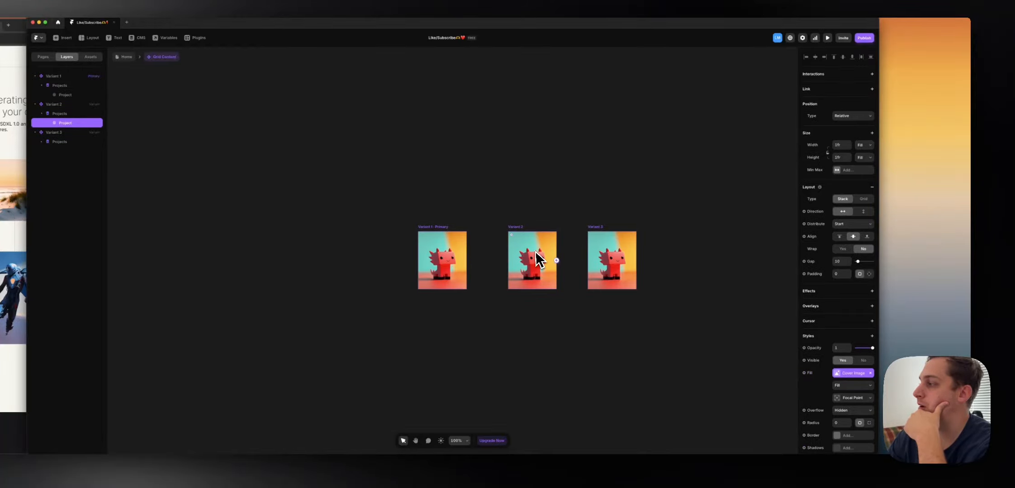
left_click(861, 373)
left_click(593, 150)
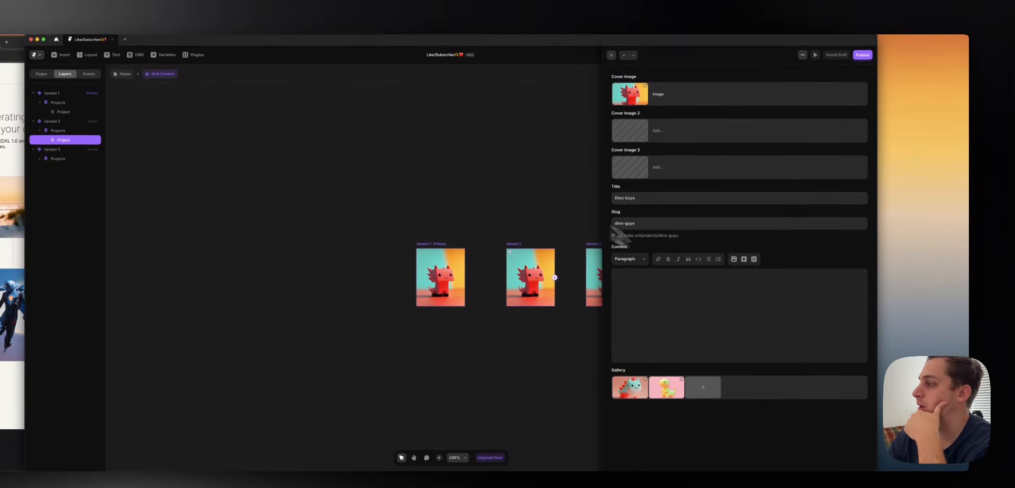
left_click(586, 166)
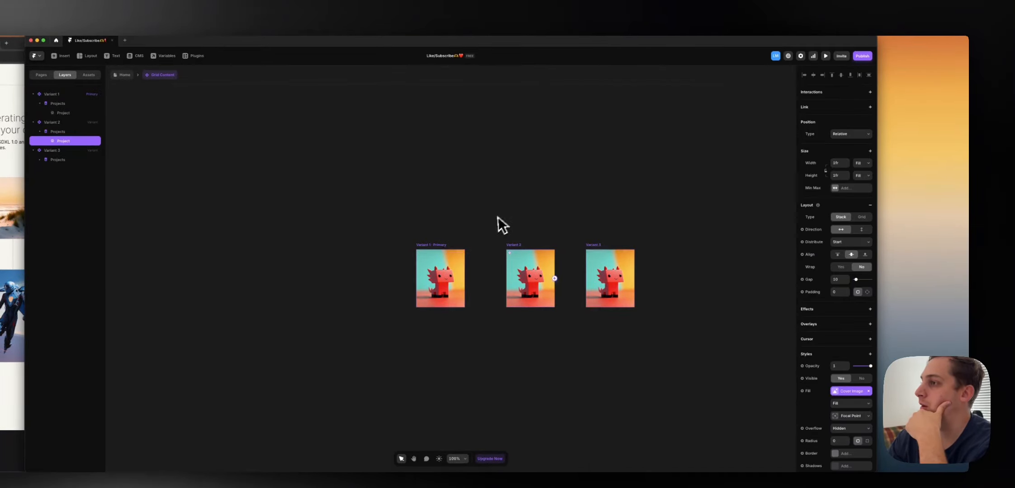
- Set the start offset of the primary variant's Projects list to 0
left_click(447, 246)
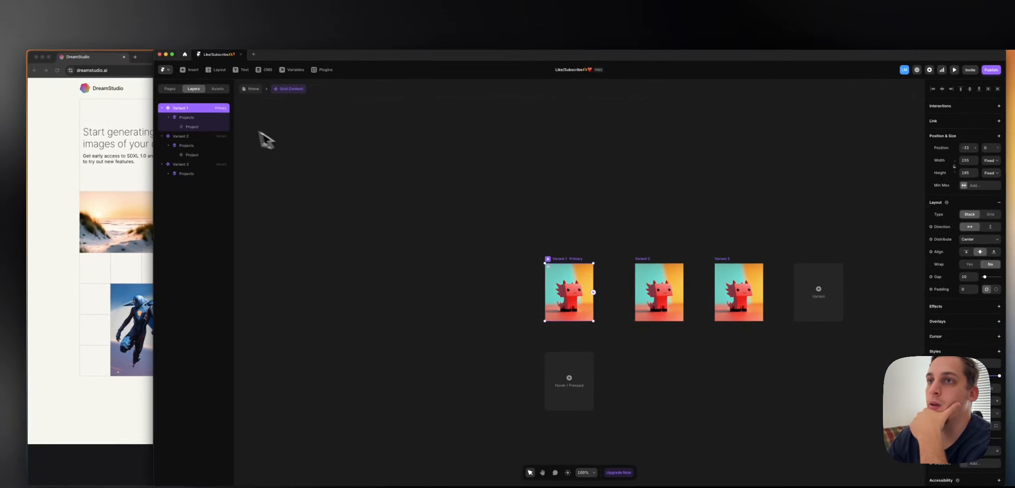
left_click(205, 118)
left_click(975, 244)
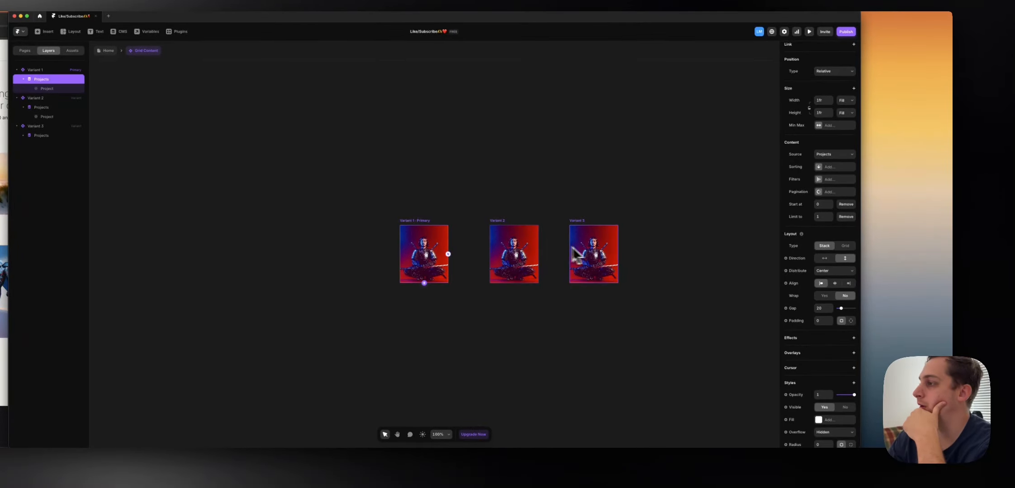
- Replace the Cover Image binding on the fill of Variant 2's Project item with the Cover Image 2 field
left_click(529, 250)
left_click(851, 368)
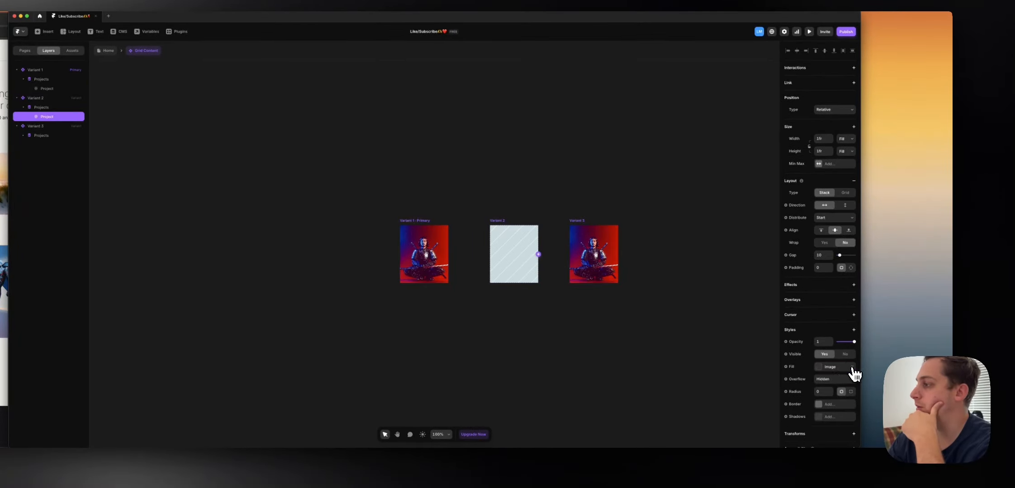
left_click(793, 367)
mouse_move(795, 401)
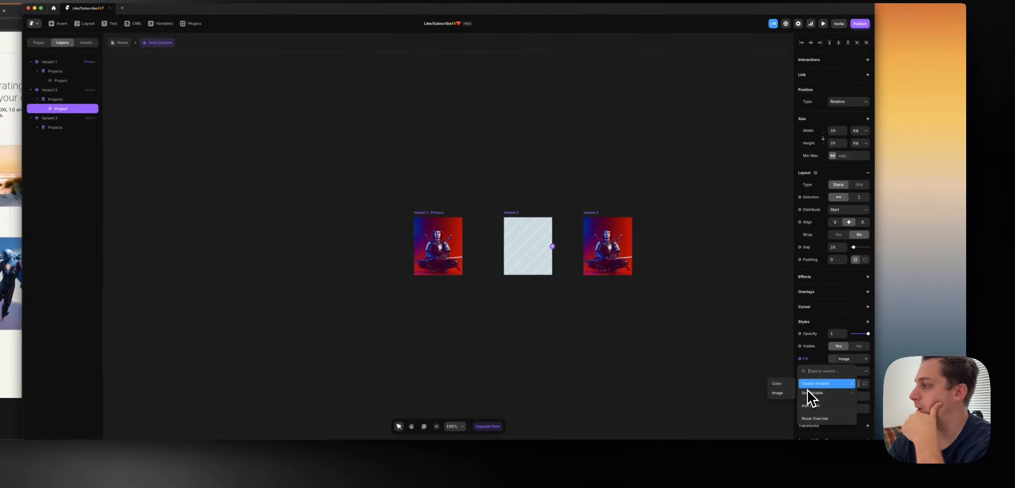
left_click(776, 355)
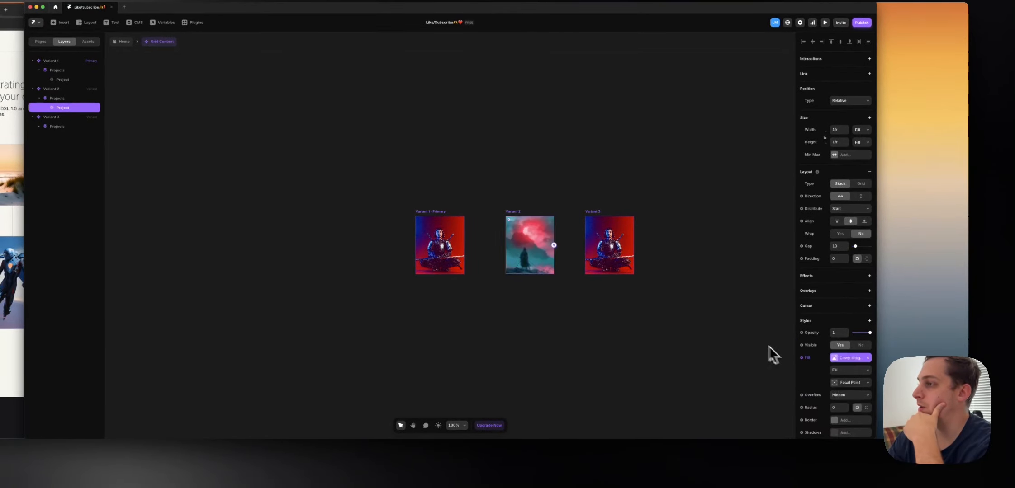
- Replace the Cover Image binding on the fill of Variant 3's Project item with the Cover Image 3 field
left_click(618, 268)
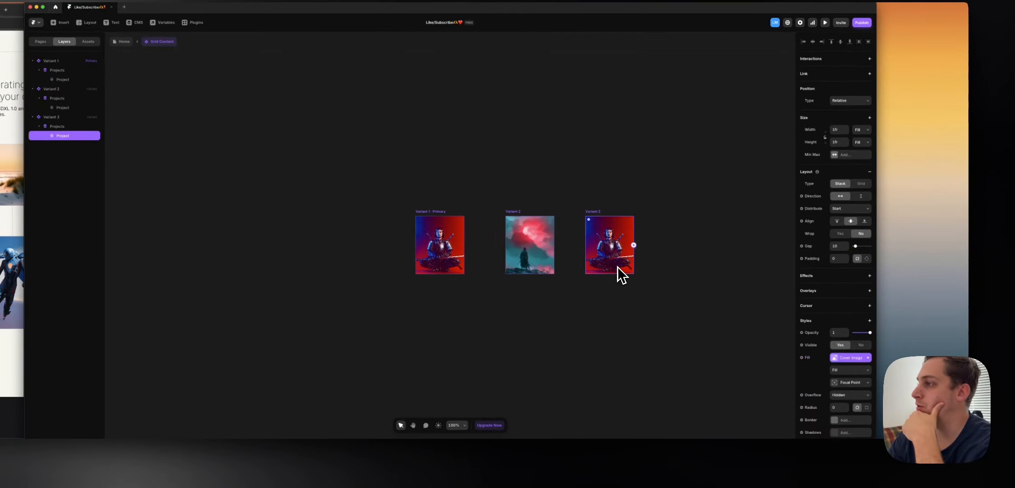
left_click(868, 358)
left_click(807, 358)
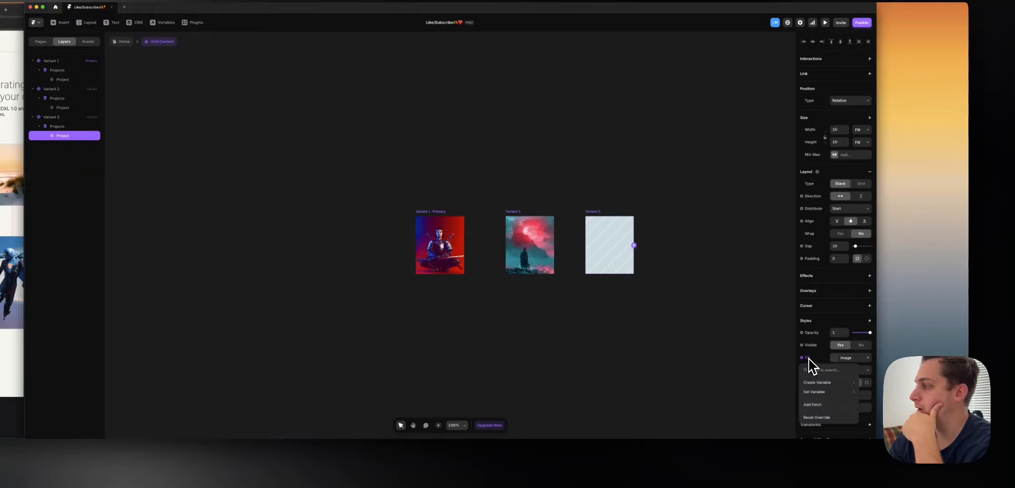
mouse_move(811, 393)
left_click(776, 355)
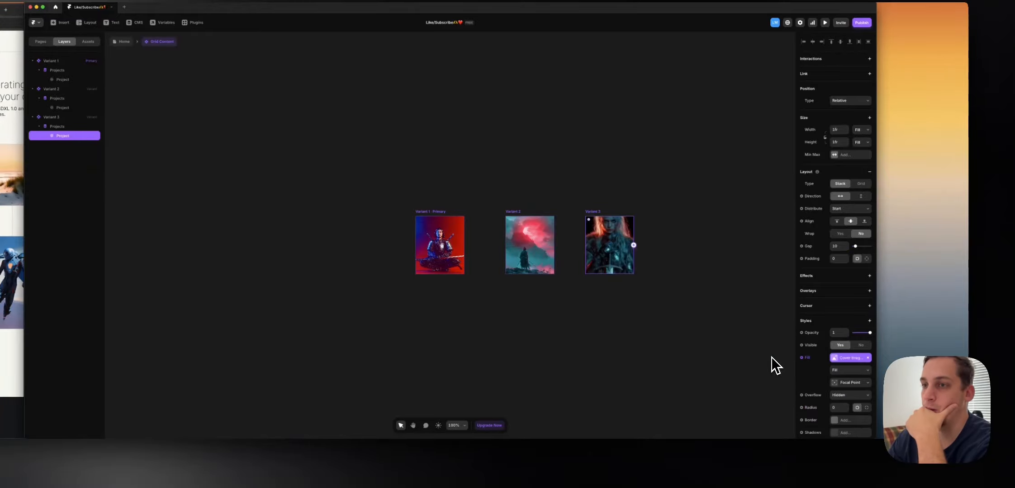
- Add an Appear interaction to the primary Variant 1 that switches once to Variant 2 with a delay of 4
left_click(438, 214)
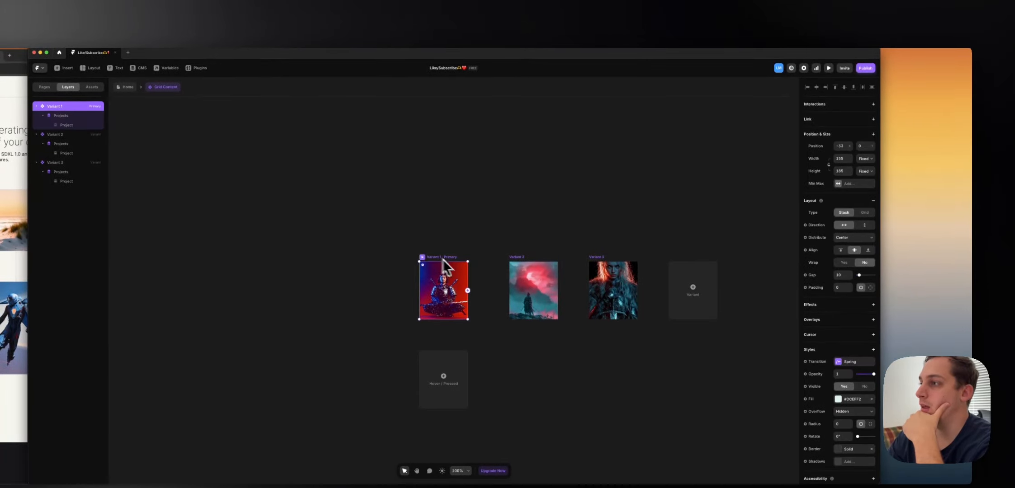
left_click(873, 104)
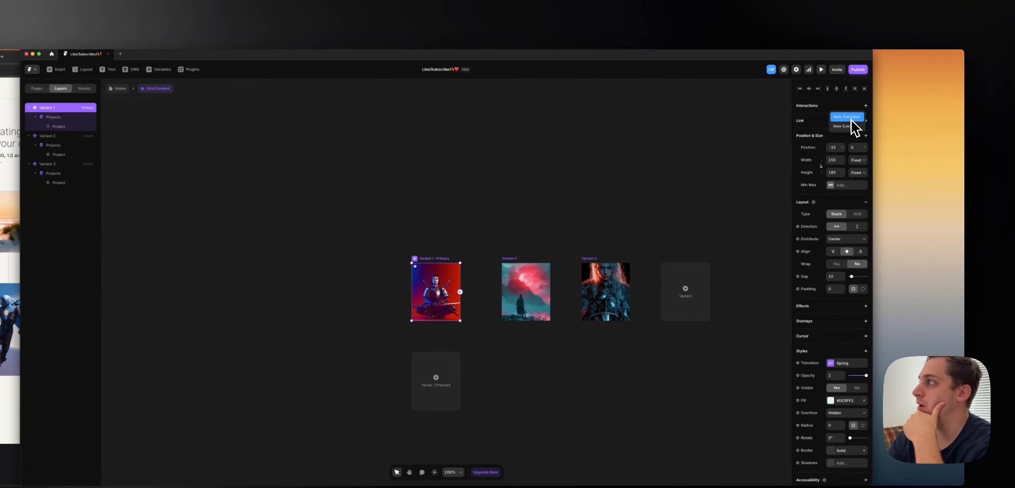
left_click(846, 118)
left_click(773, 136)
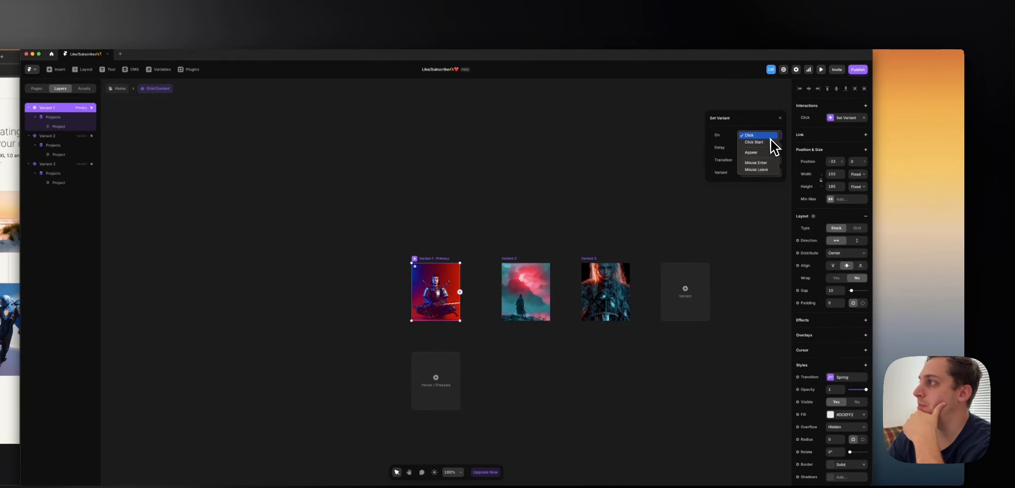
left_click(762, 152)
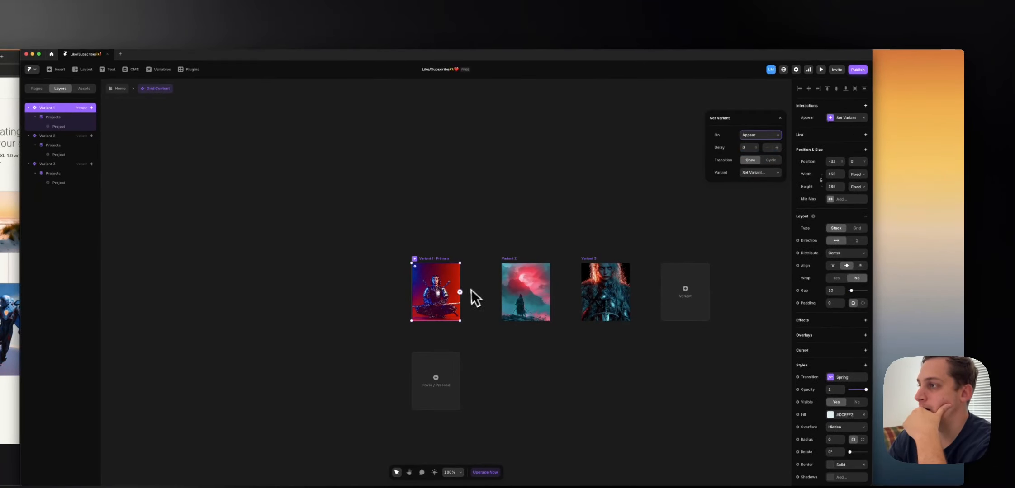
left_click(759, 174)
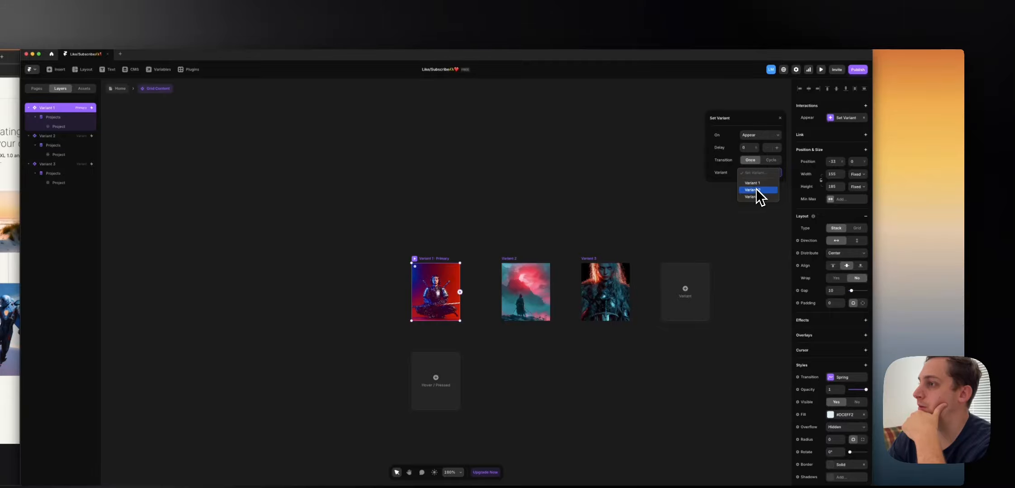
left_click(756, 190)
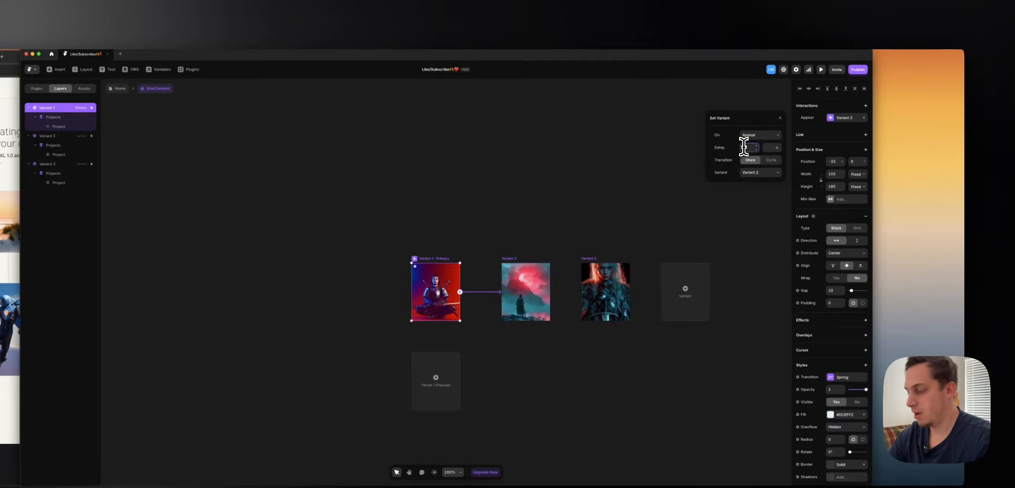
left_click_drag(745, 147, 767, 149)
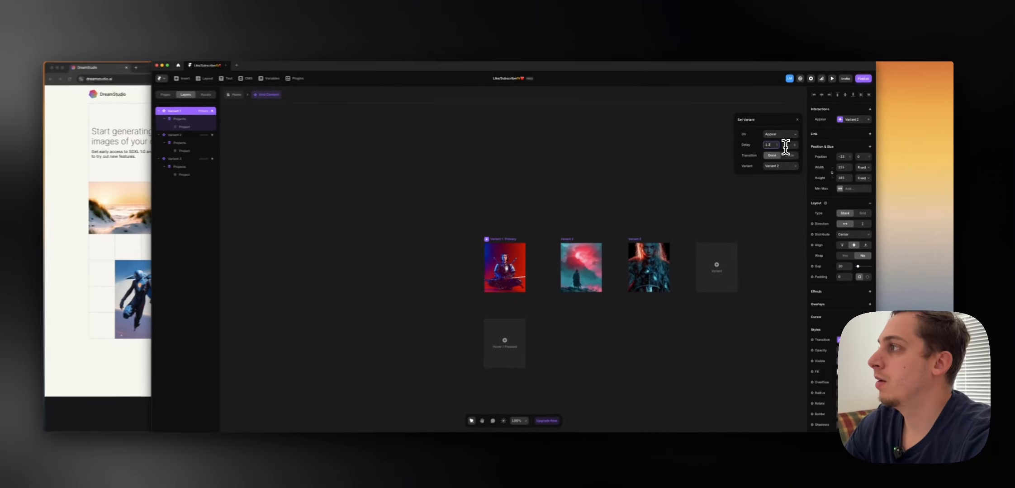
type("2")
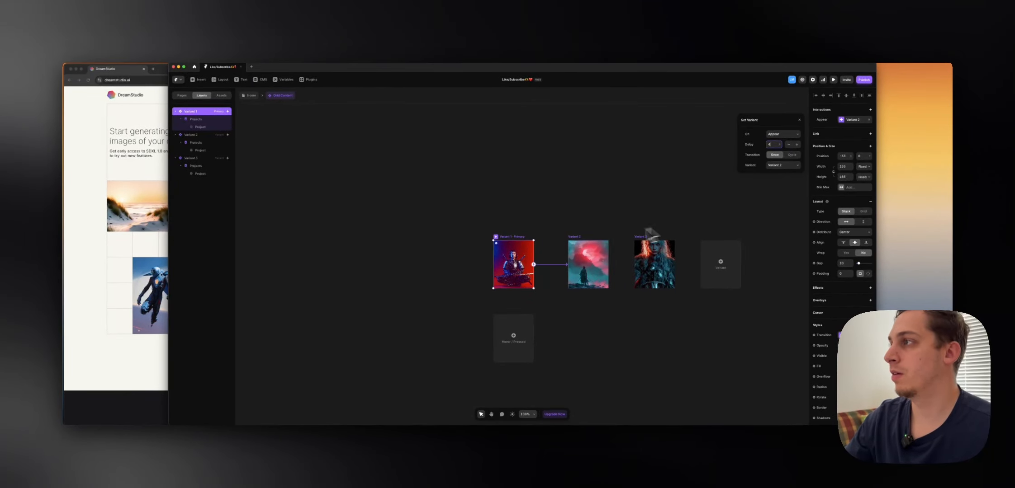
- Point Variant 2's Appear interaction to Variant 3, and change the target variant of Variant 3's Appear interaction
left_click(583, 245)
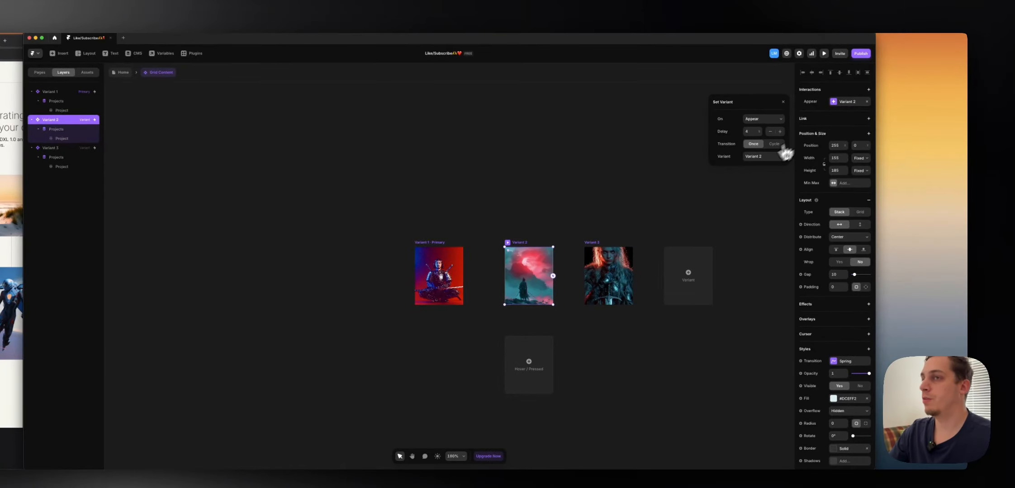
left_click(764, 164)
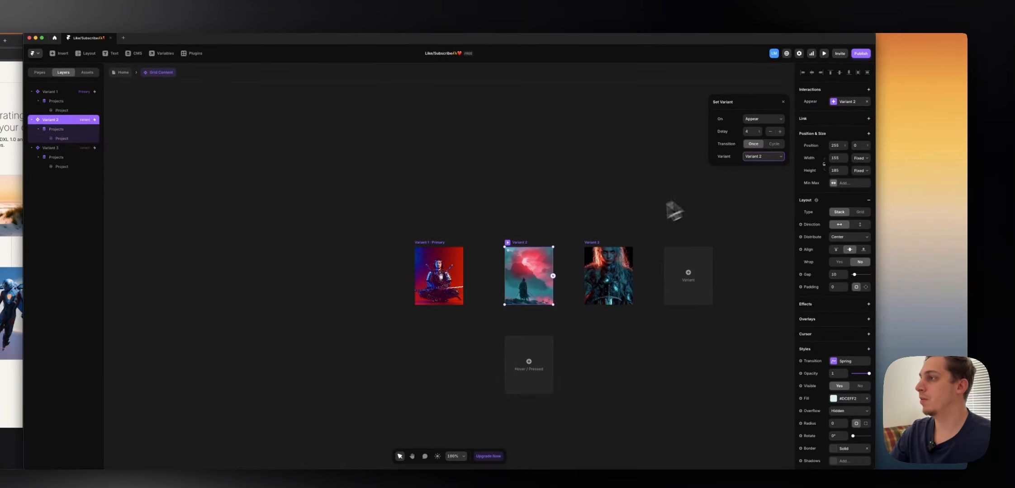
left_click(600, 243)
left_click(753, 158)
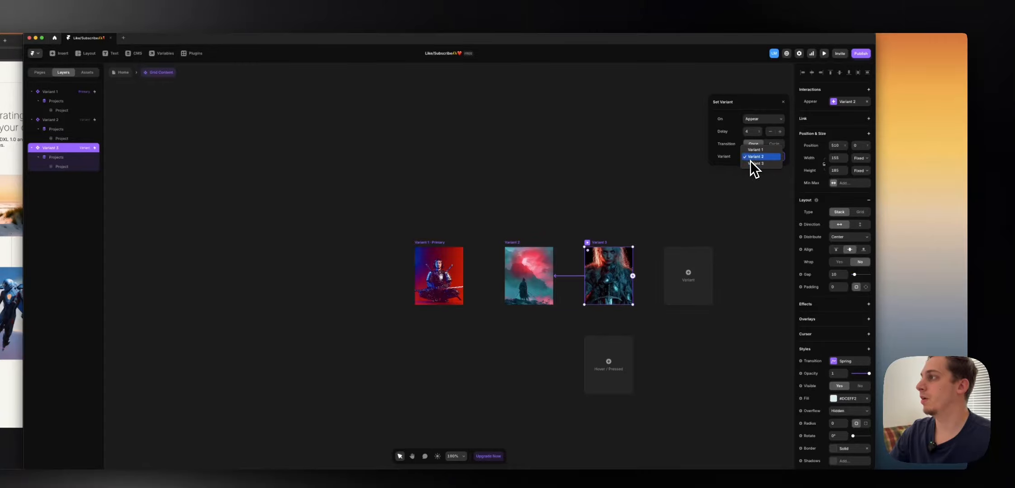
- Try basing Variant 1's spring transition on Physics and return it to Time
left_click(443, 249)
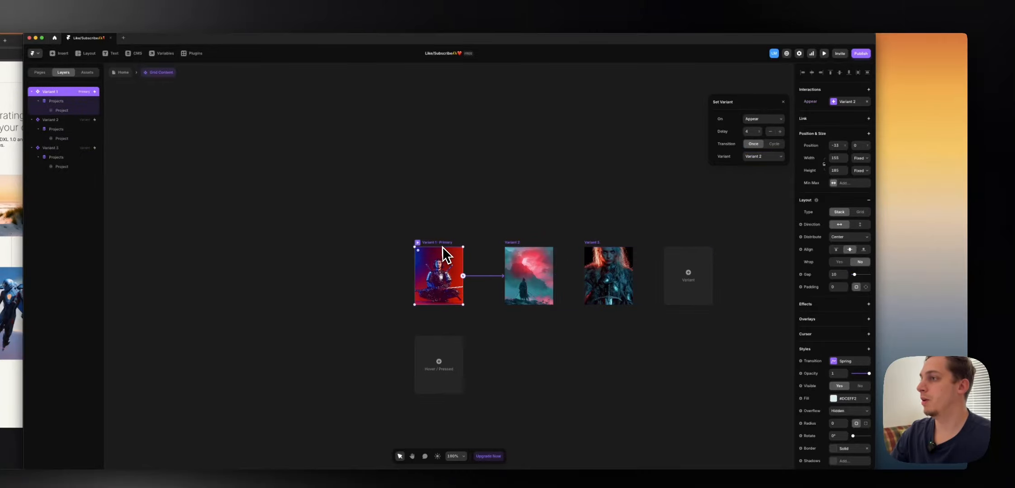
left_click(835, 362)
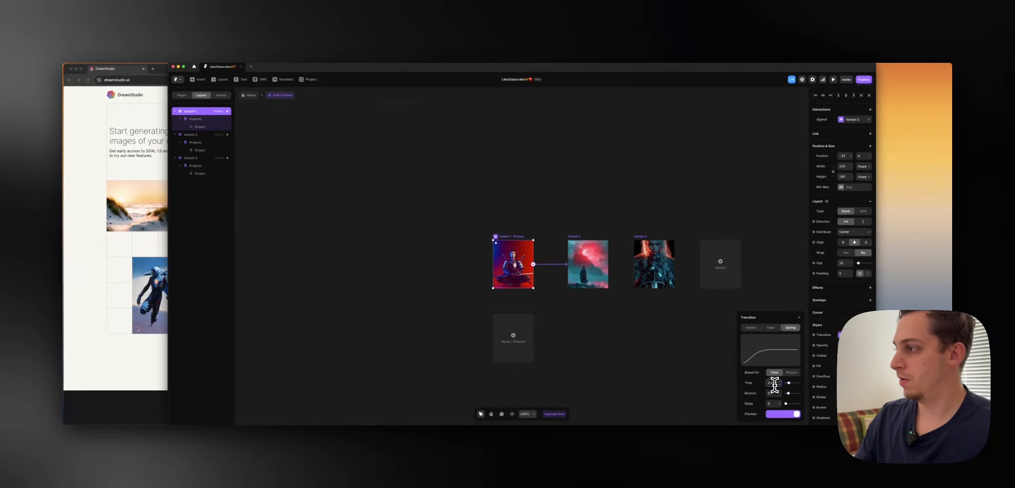
left_click(792, 373)
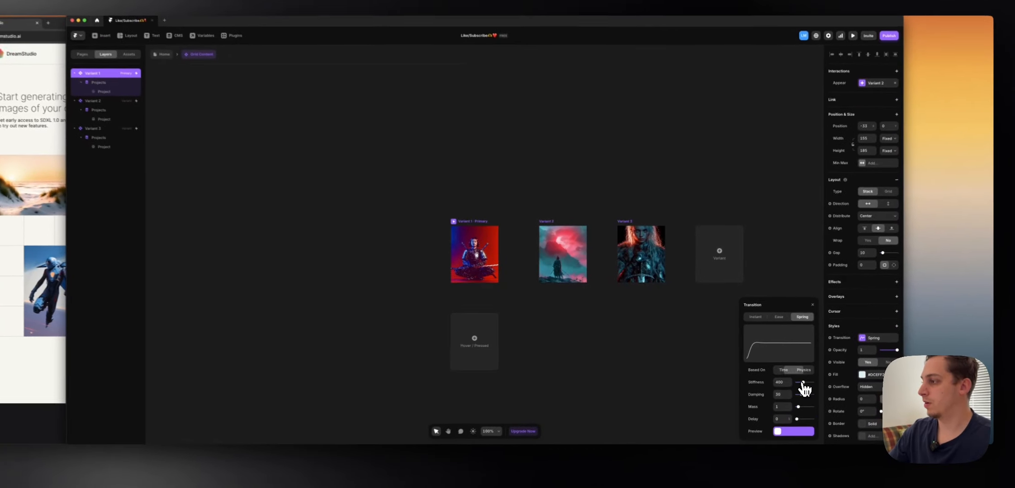
left_click(786, 373)
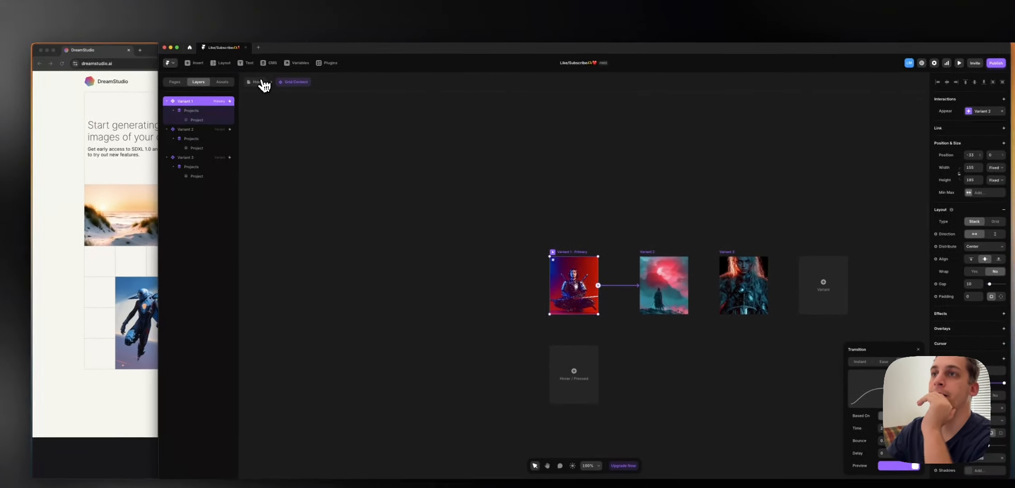
- On the Home page, place the Grid Content component directly in the Desktop hero grid, replacing the single cell in its lower-left area
left_click(150, 50)
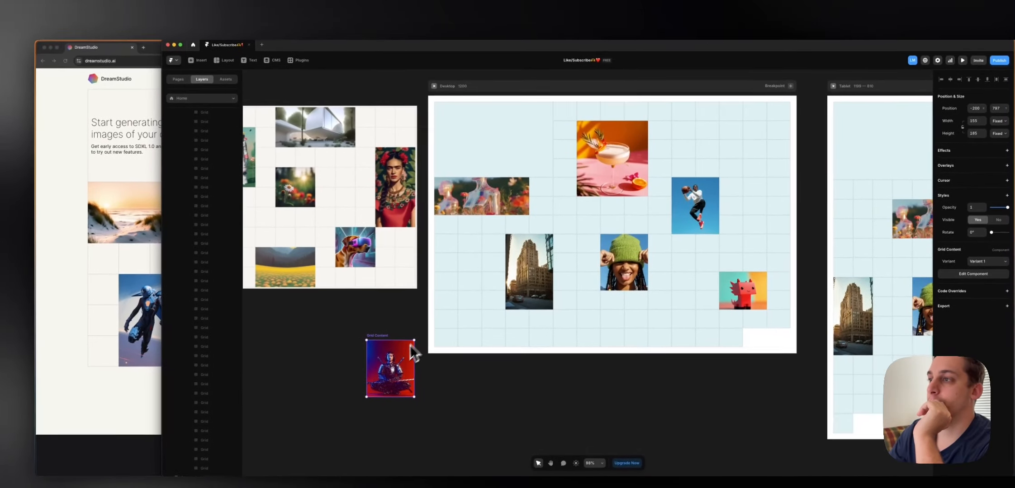
left_click_drag(405, 360, 460, 293)
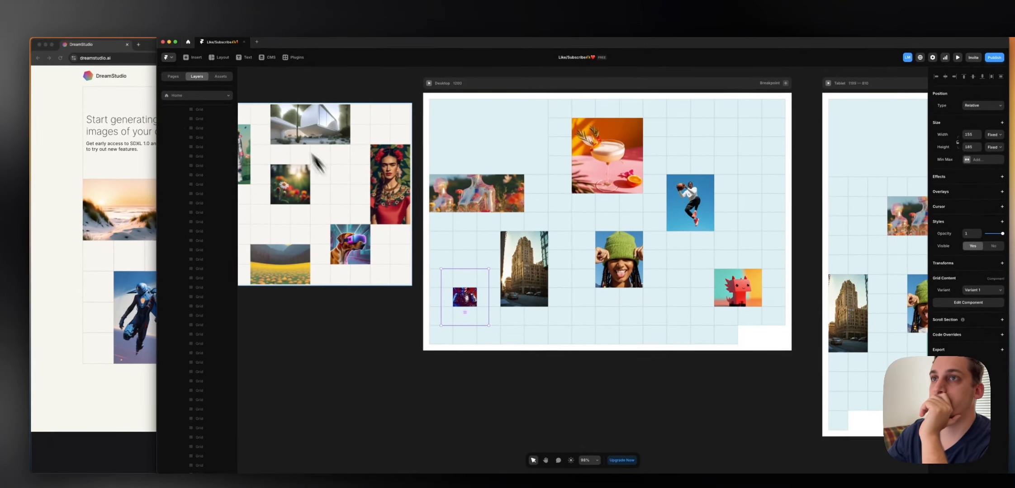
scroll(199, 165, "down", 5)
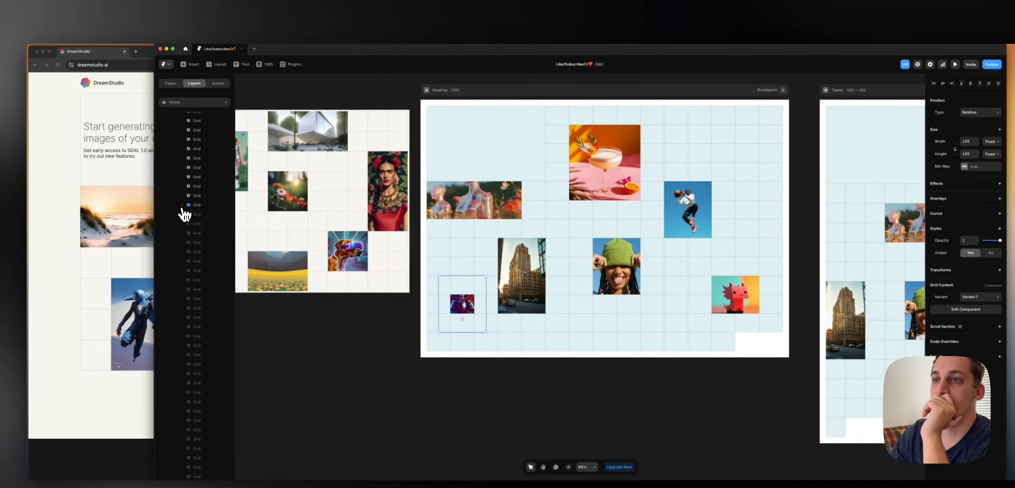
scroll(190, 205, "up", 20)
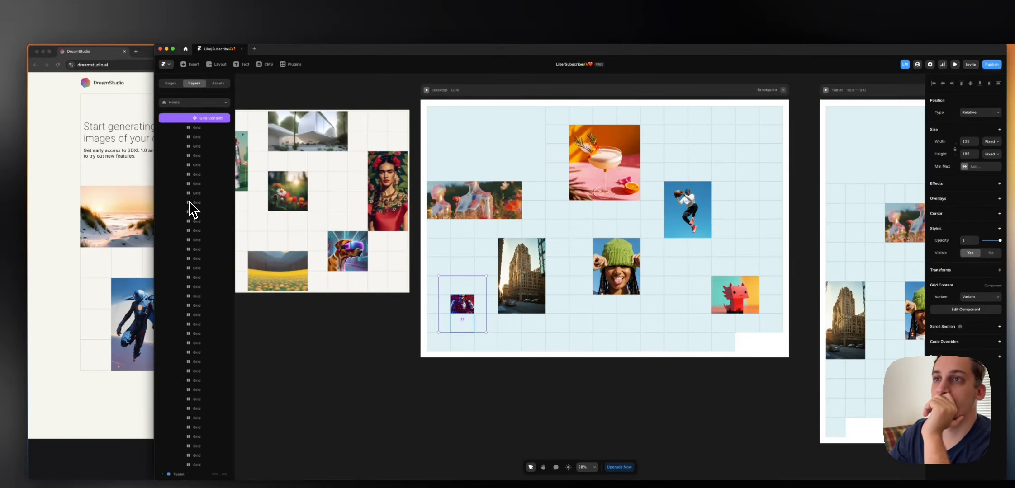
scroll(189, 205, "up", 10)
scroll(192, 212, "down", 5)
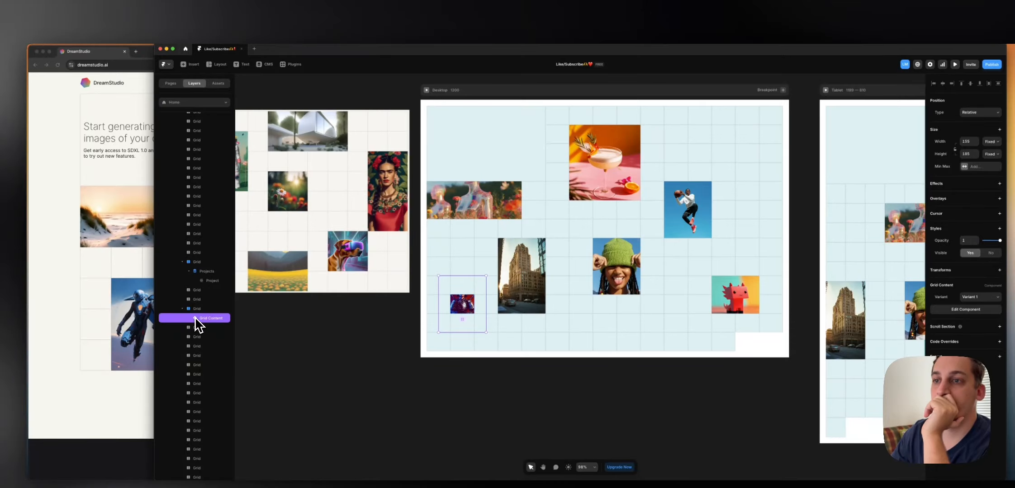
left_click_drag(190, 299, 190, 301)
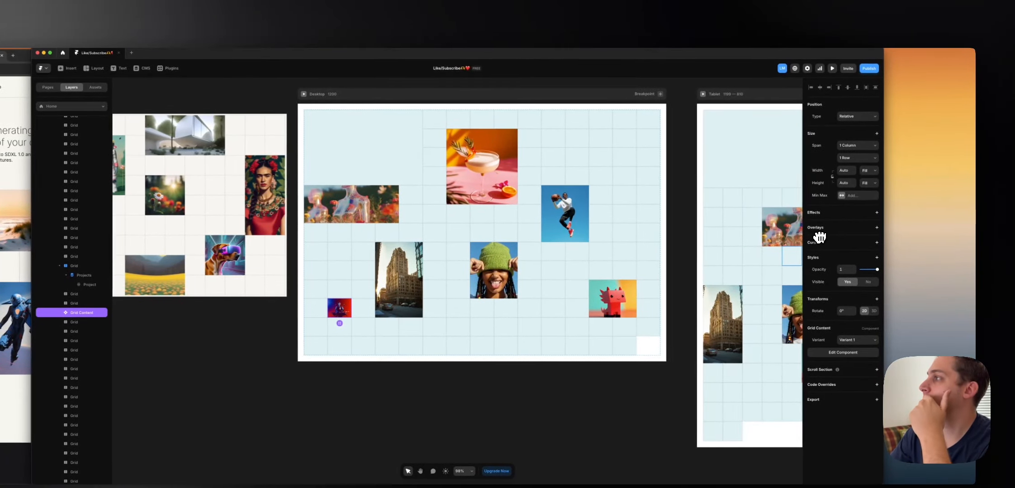
- Set the Grid Content component's span to 2 columns and 4 rows, and shift it to the grid's left edge
left_click(864, 146)
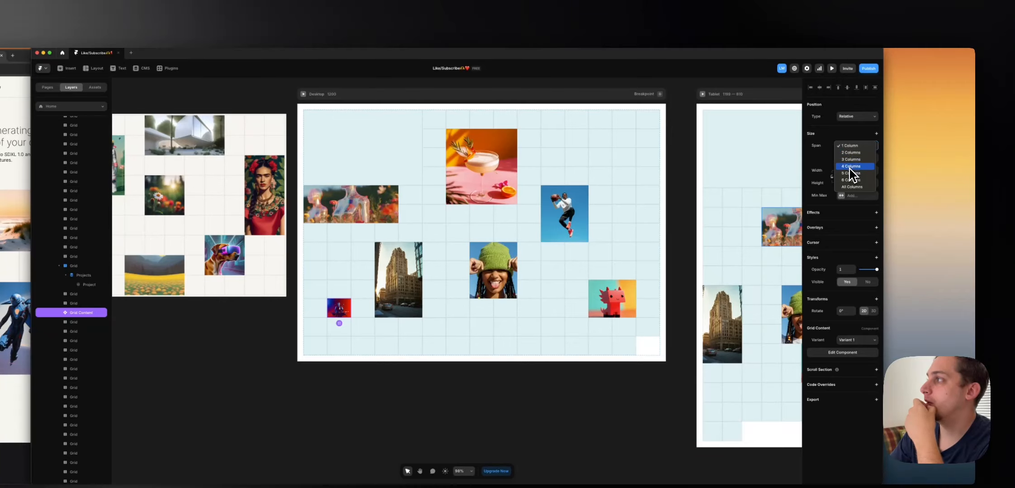
left_click(849, 169)
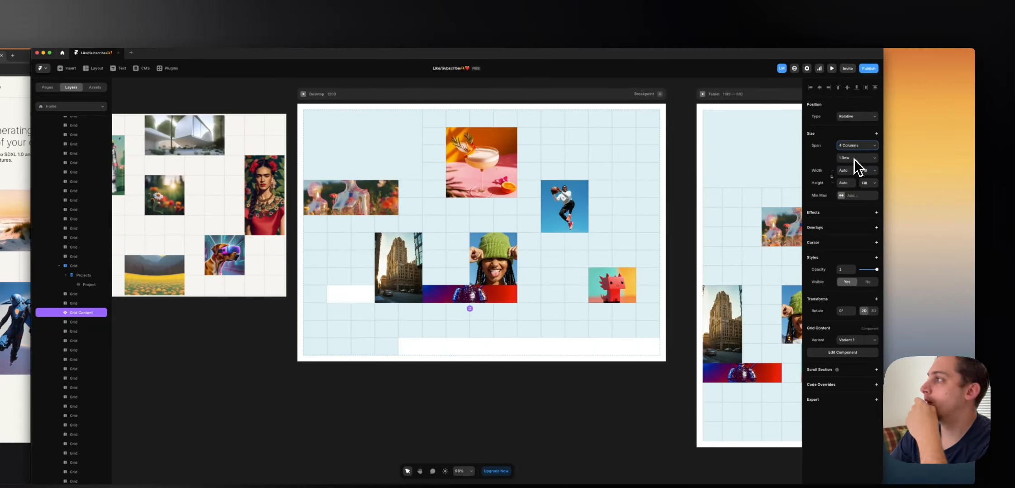
left_click(850, 132)
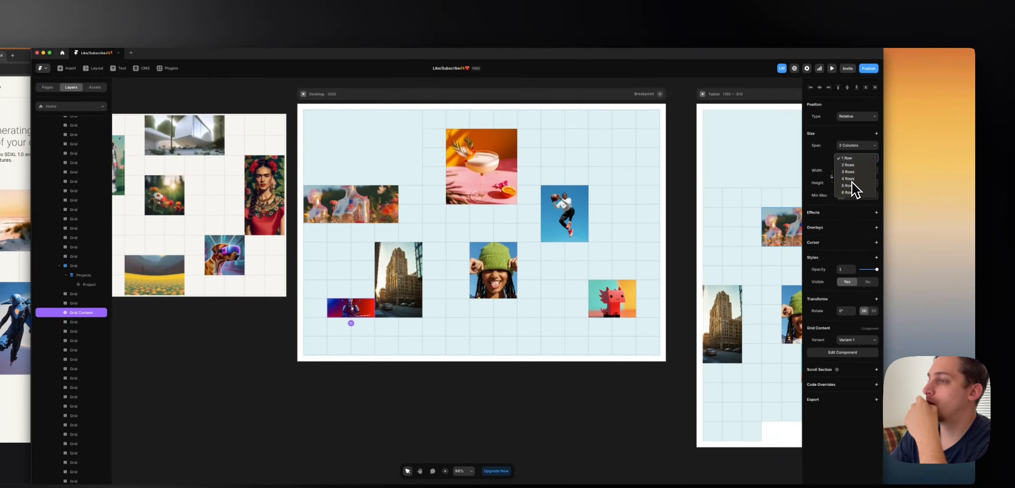
left_click(850, 179)
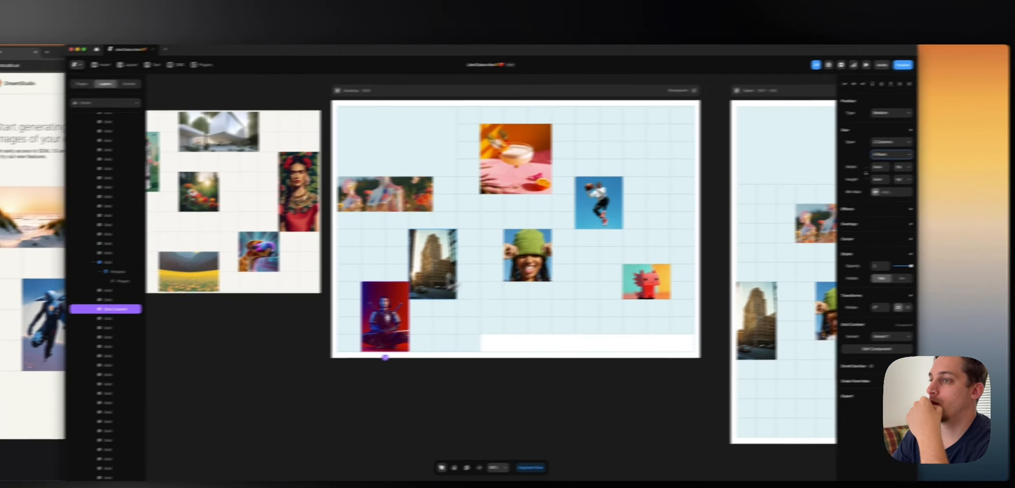
key("Left")
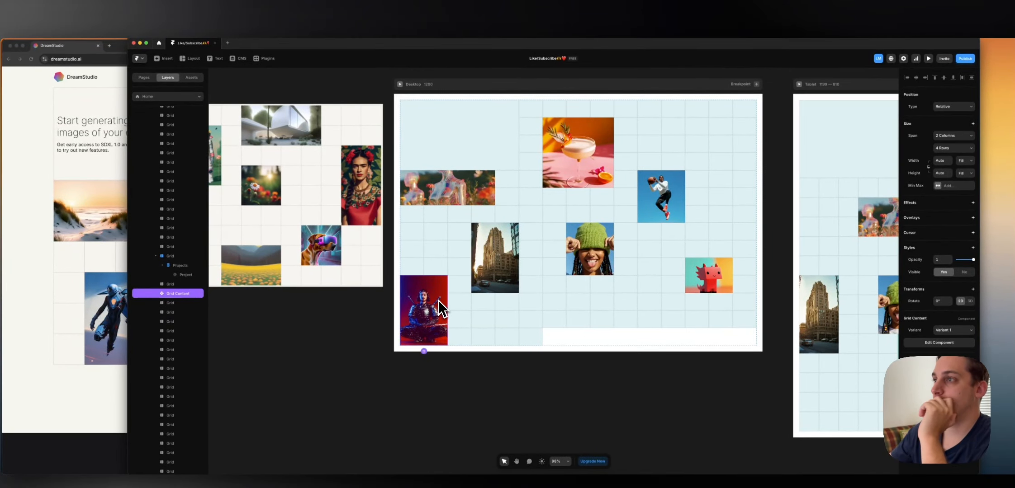
- Preview the Desktop page to watch the Grid Content image switch between variants, and return to the canvas
scroll(486, 231, "up", 3)
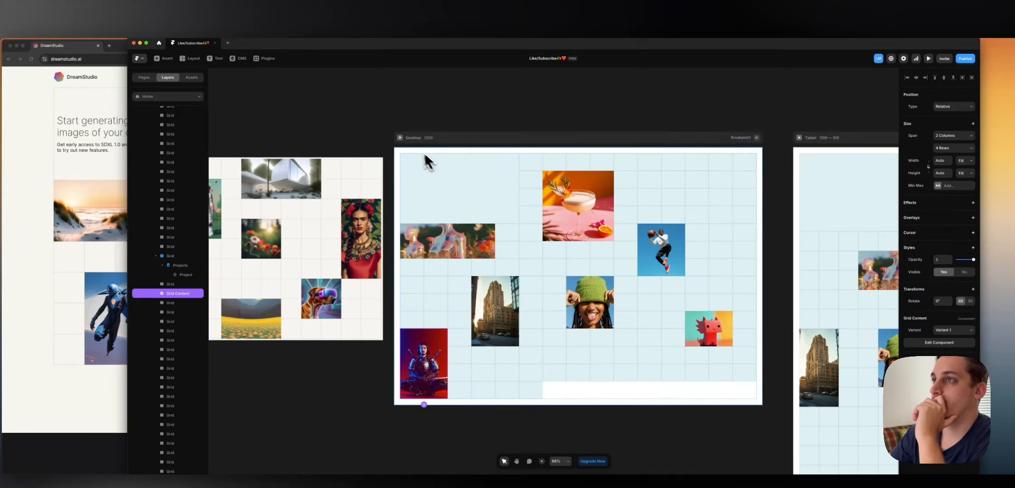
left_click(401, 138)
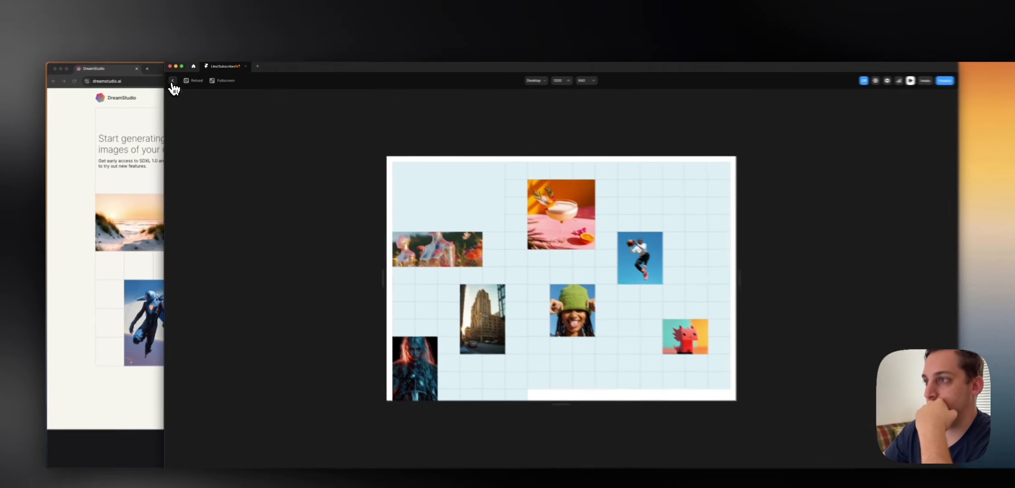
left_click(176, 80)
- Remove the fill from the Desktop hero's grid cells listed before the first cell that contains a Projects list
left_click(465, 235)
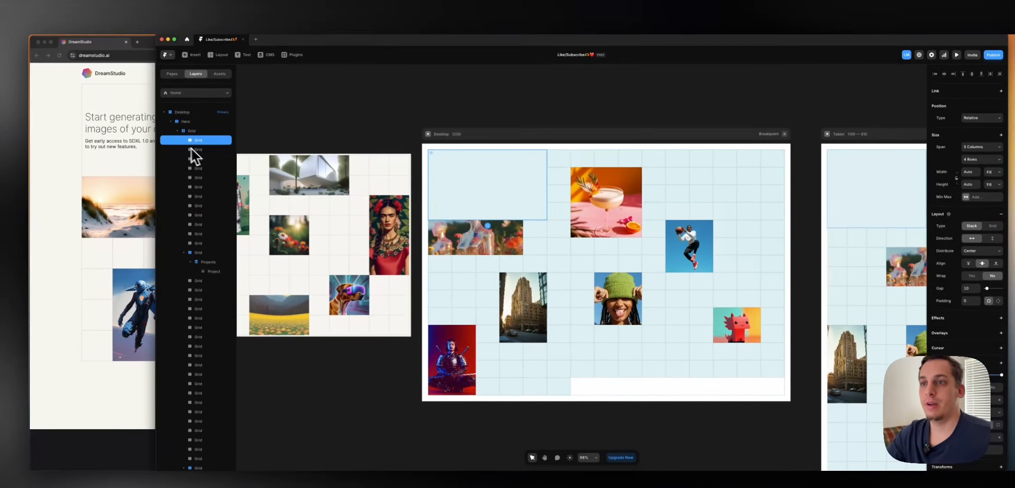
left_click(191, 215, "shift")
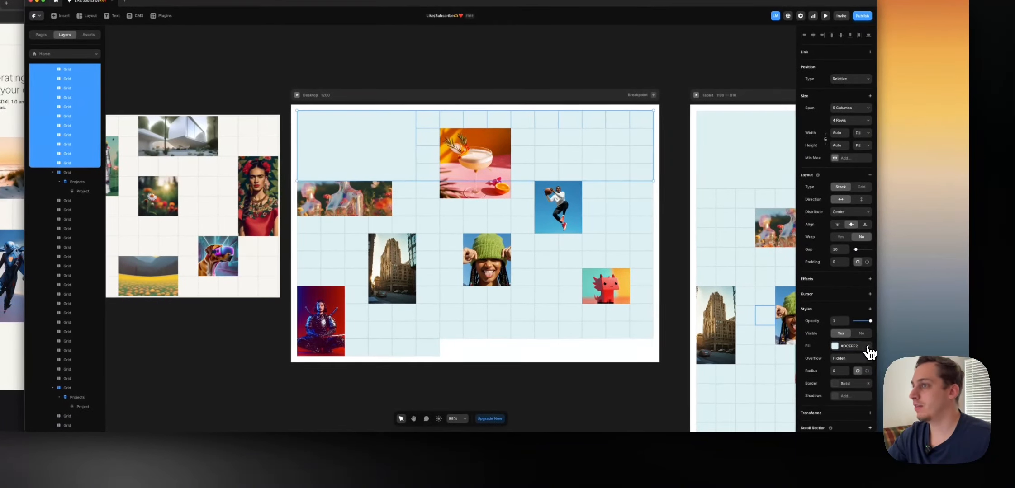
left_click(917, 361)
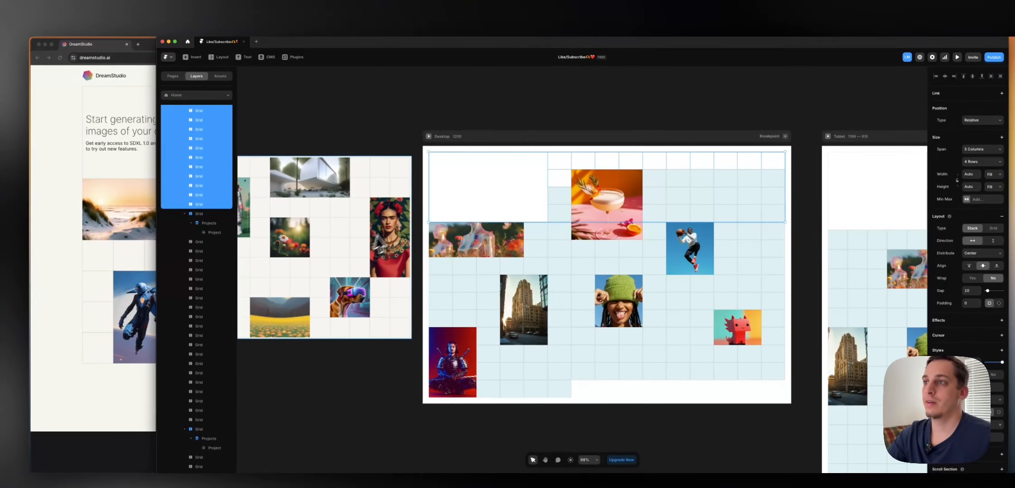
left_click(338, 114)
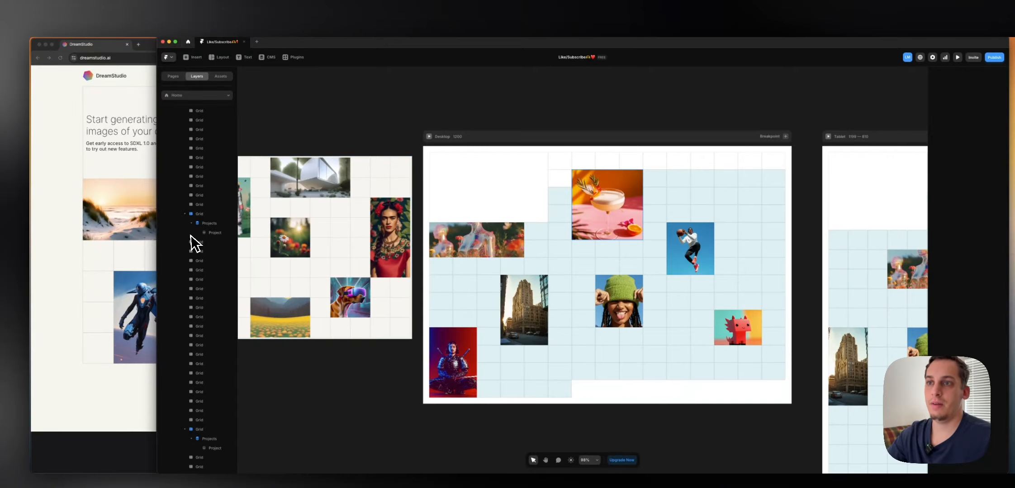
- Remove the fill from the Desktop hero's cocktail image cell and from the plain cells between it and the next Projects cell
left_click(203, 215)
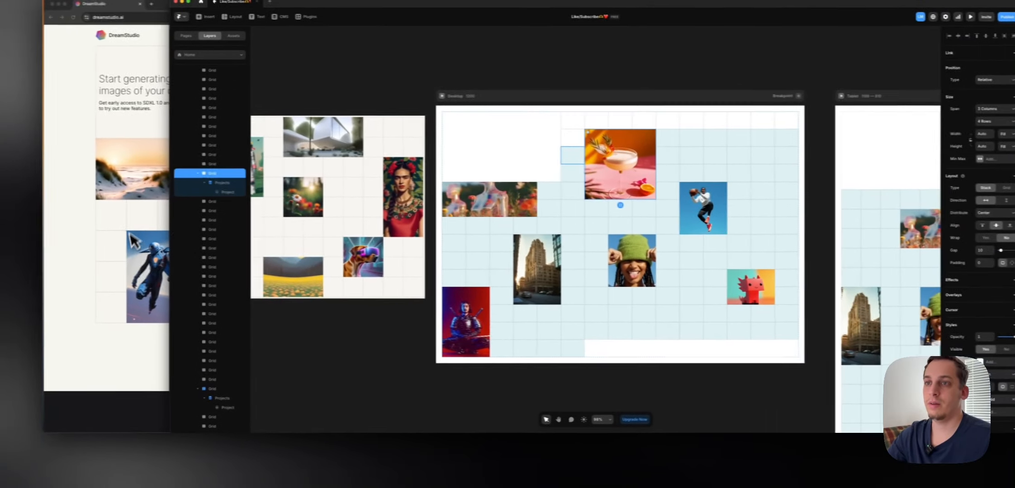
left_click(85, 194)
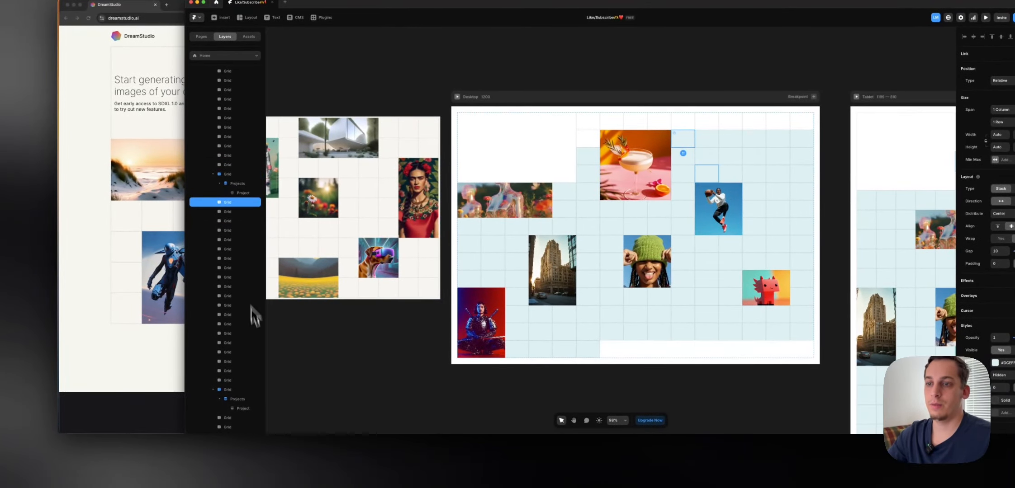
left_click(242, 380, "shift")
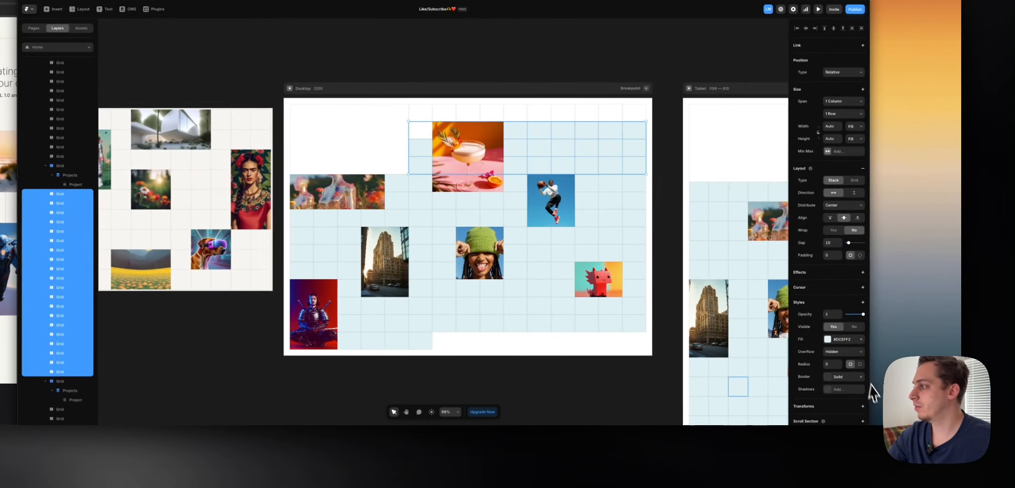
left_click(855, 340)
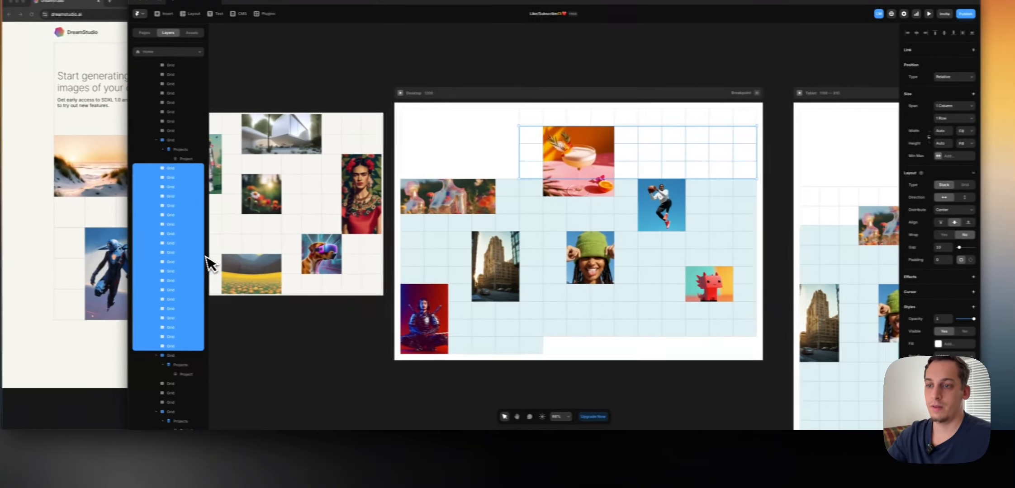
- Remove the fill from the Desktop hero's wide flower-field image cell and the three plain cells that follow it
scroll(205, 259, "down", 1)
left_click(182, 316)
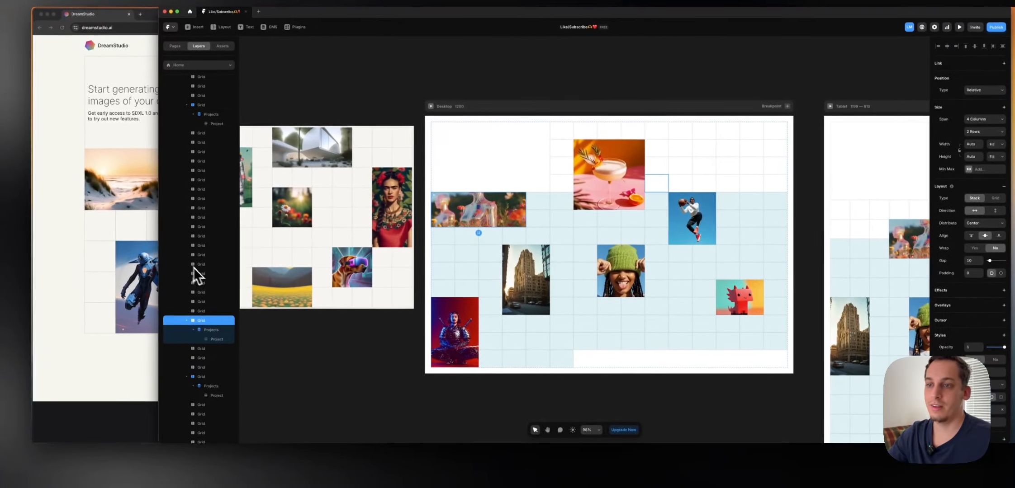
left_click(204, 294)
left_click(208, 313, "shift")
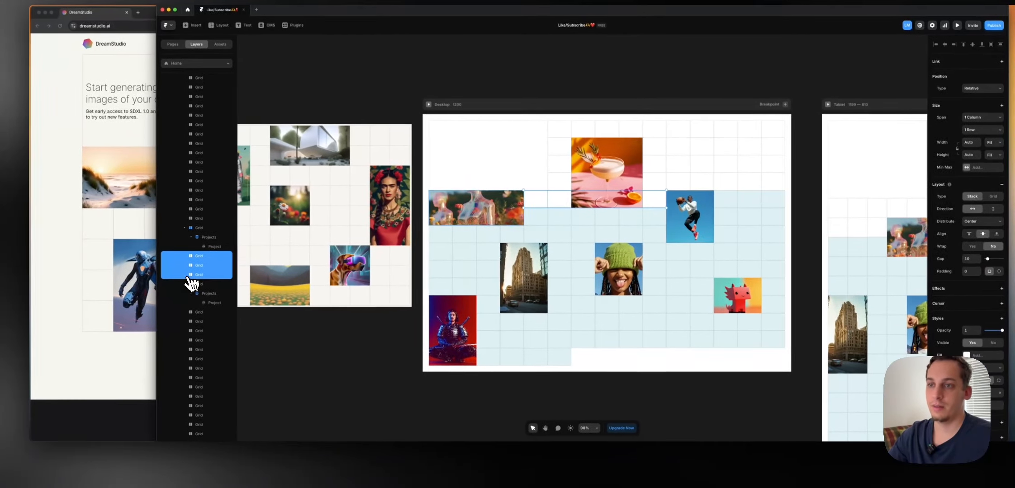
- Clear the fill of the basketball player image cell and of the plain cells listed before the building image cell
left_click(195, 284)
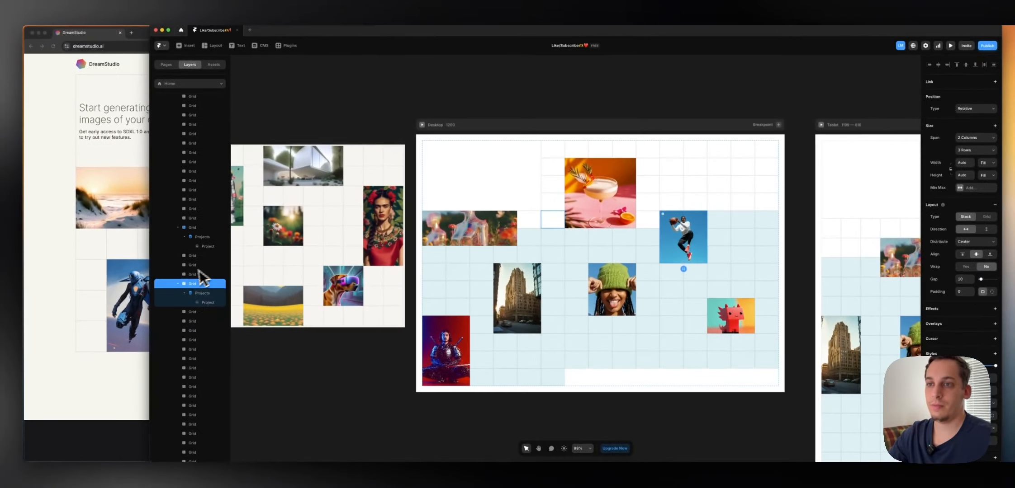
left_click(196, 258)
scroll(197, 266, "down", 7)
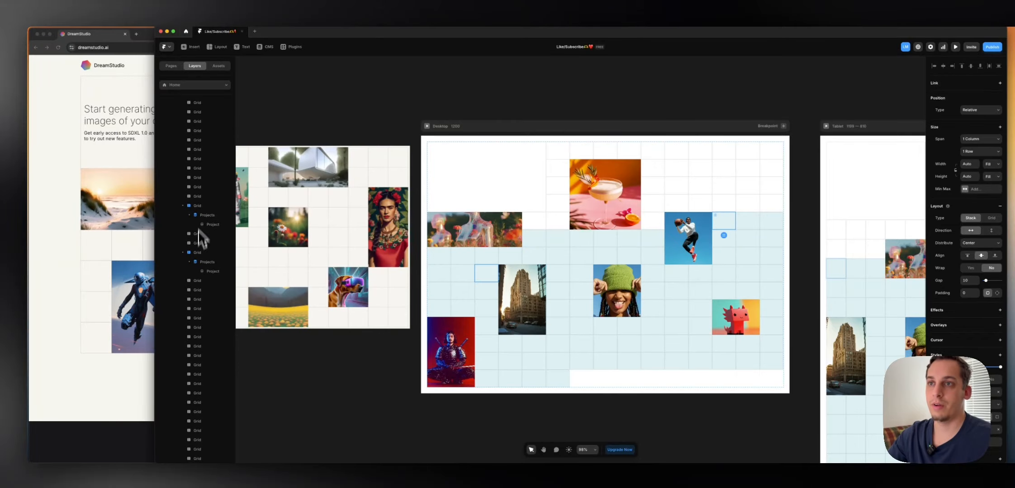
left_click(199, 198, "shift")
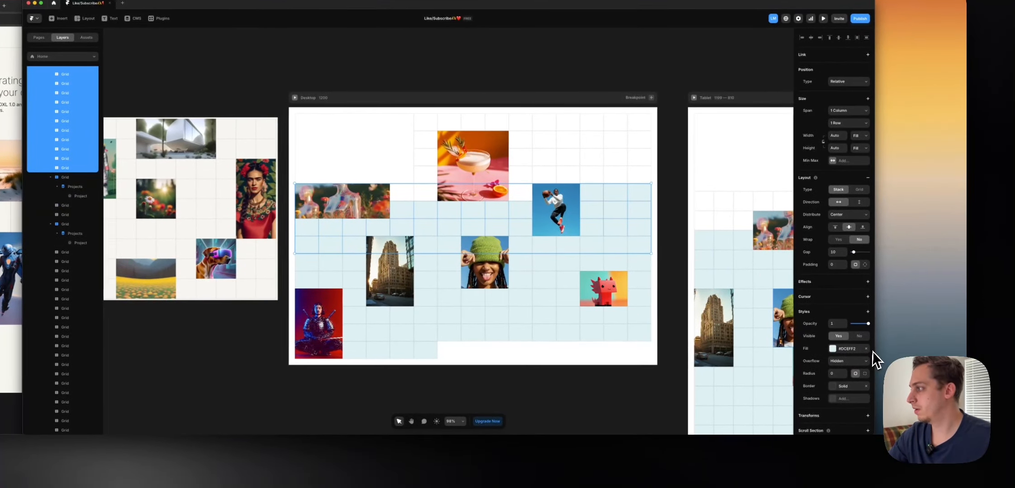
left_click(866, 350)
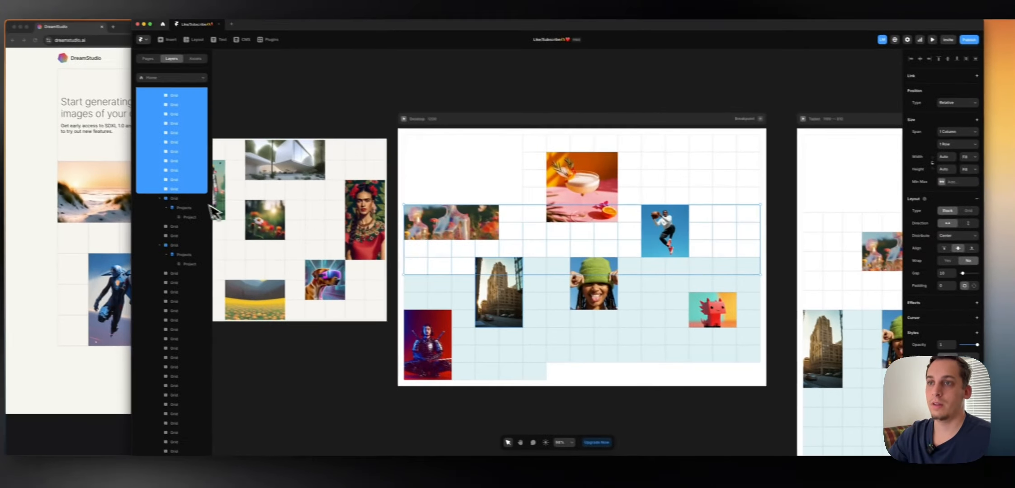
- Remove the fill from the building image cell and the two plain cells between it and the green-hat portrait
left_click(85, 178)
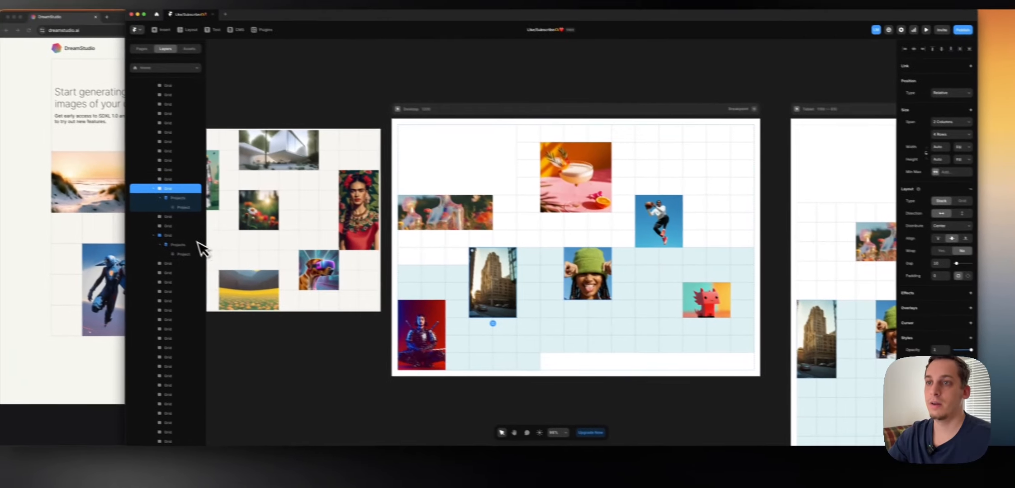
left_click(177, 224)
left_click(201, 230, "shift")
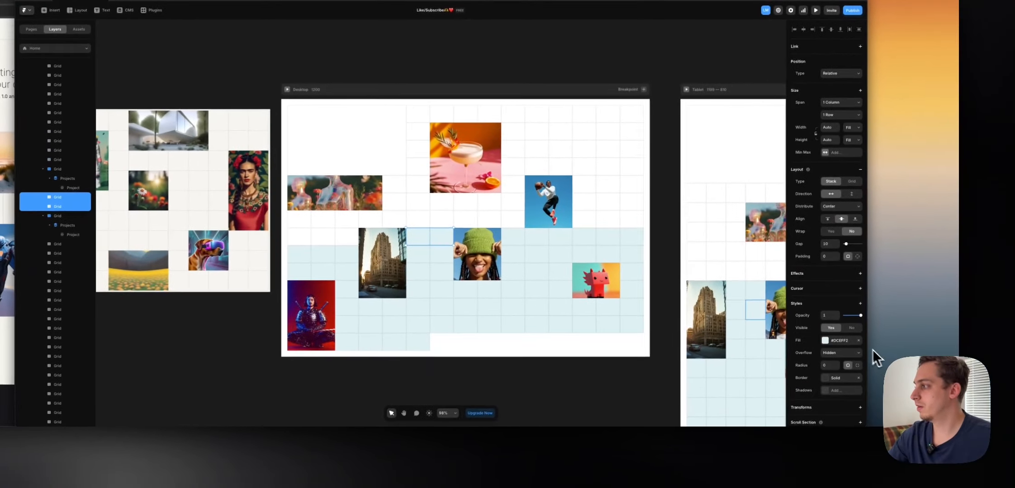
left_click(853, 340)
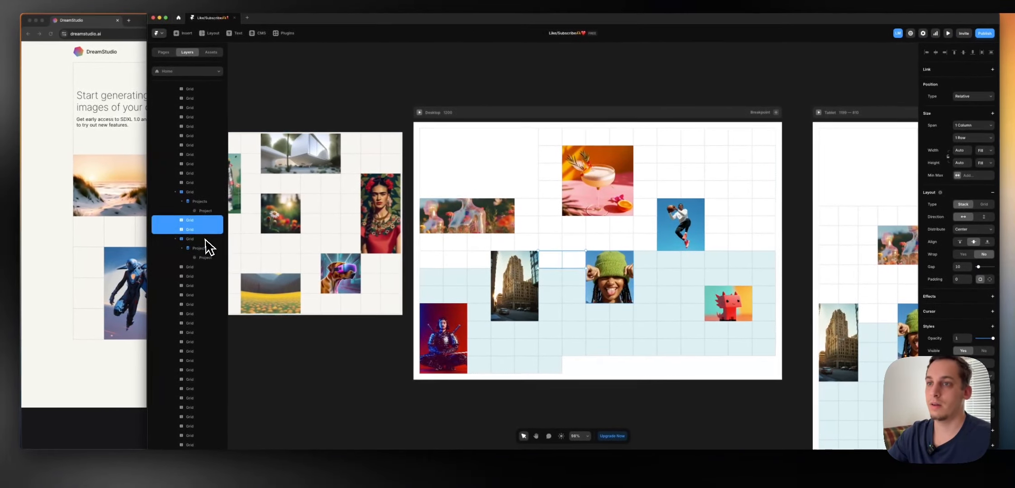
- Clear the fill of the green-hat portrait cell and all plain cells listed before the dragon image cell
left_click(66, 215)
left_click(908, 363)
scroll(235, 203, "down", 1)
scroll(129, 162, "down", 4)
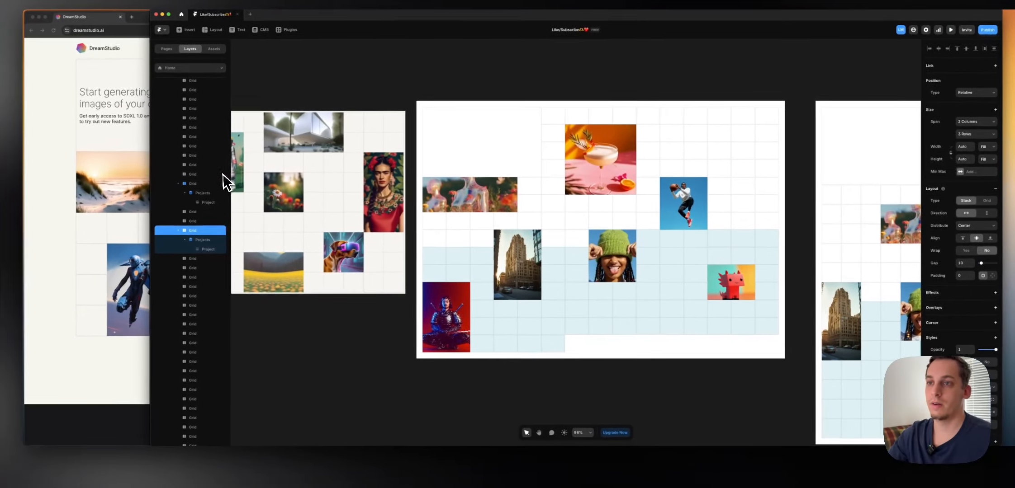
scroll(219, 173, "down", 1)
left_click(212, 157)
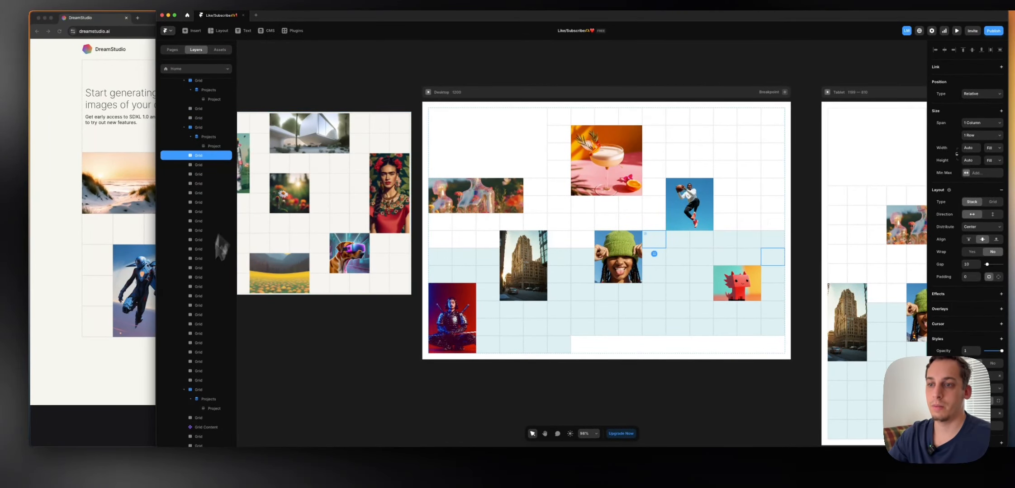
left_click(209, 379, "shift")
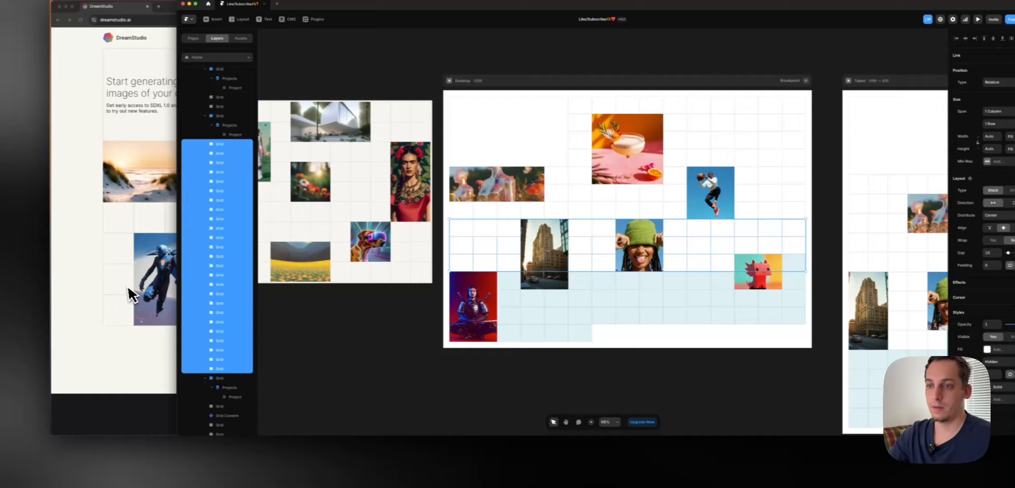
- Remove the fill from the dragon image cell and the single plain cell beside it on Desktop
scroll(54, 278, "down", 3)
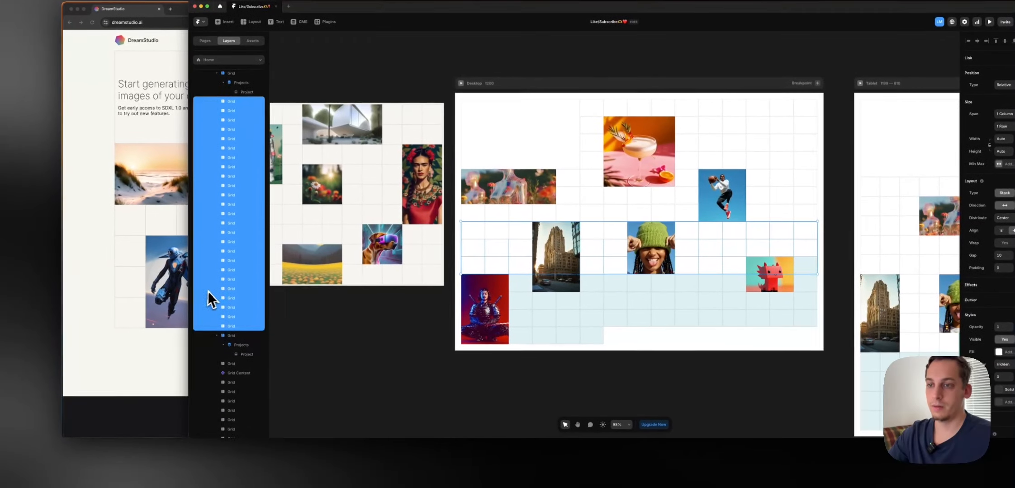
left_click(239, 306)
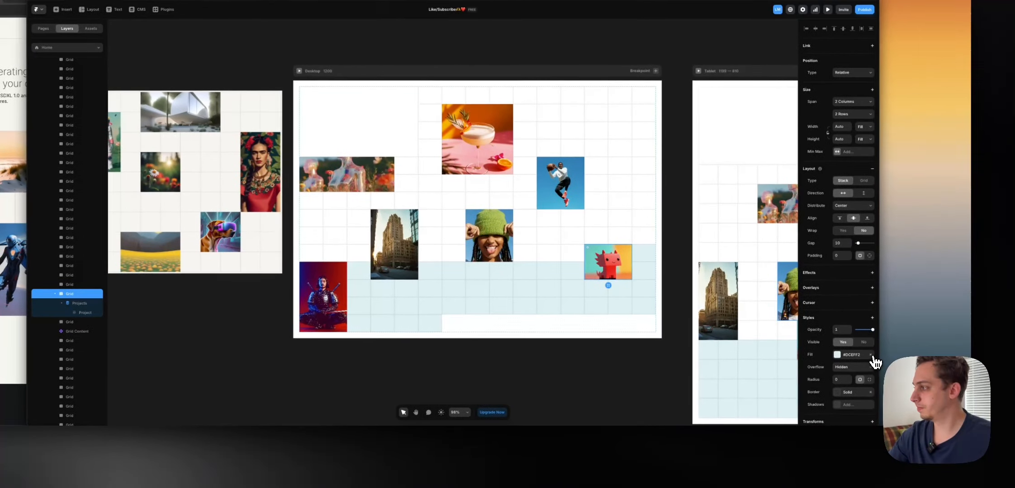
left_click(870, 355)
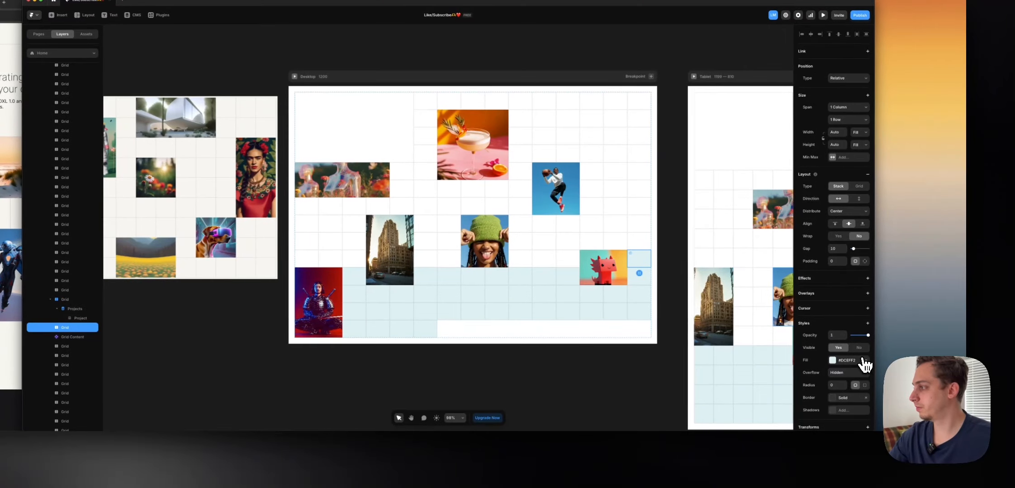
- Remove the fill from all remaining plain cells listed after the Grid Content component in the Desktop hero grid
scroll(181, 227, "down", 6)
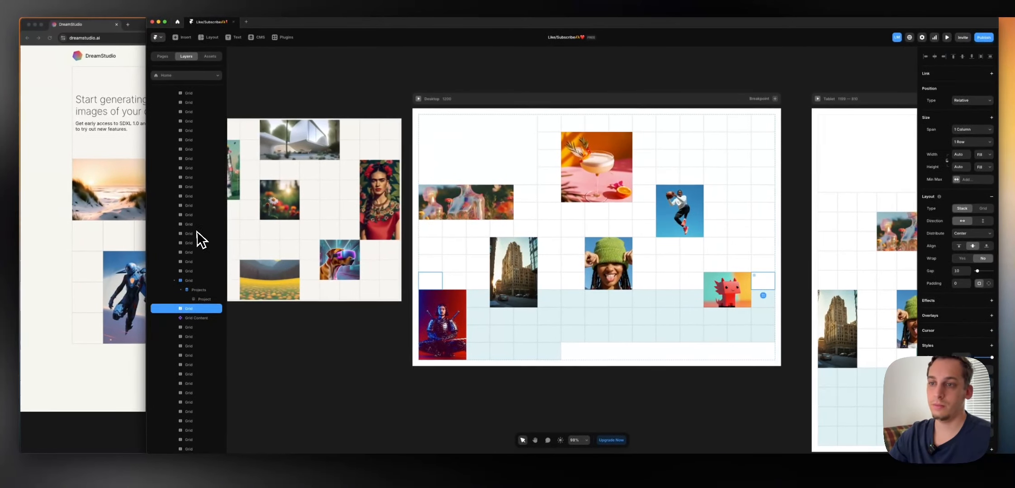
left_click(192, 229)
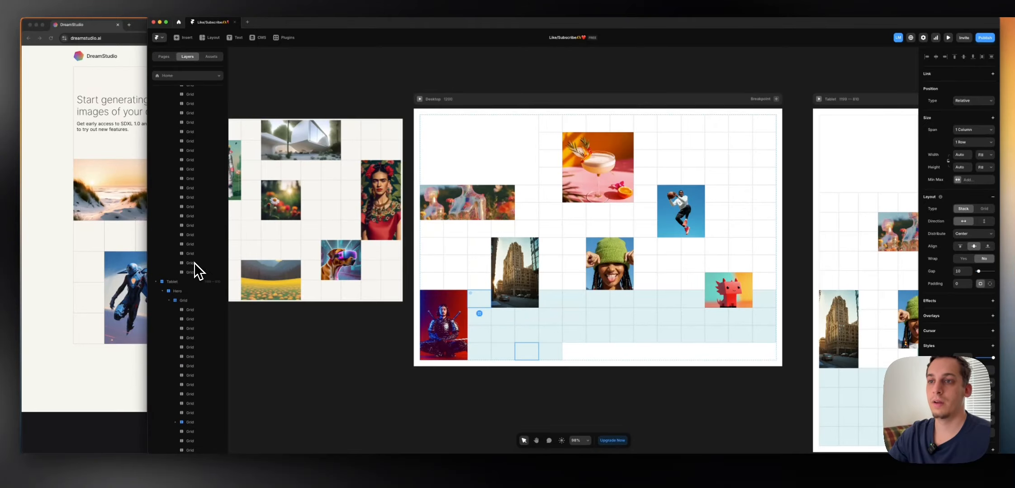
left_click(193, 272, "shift")
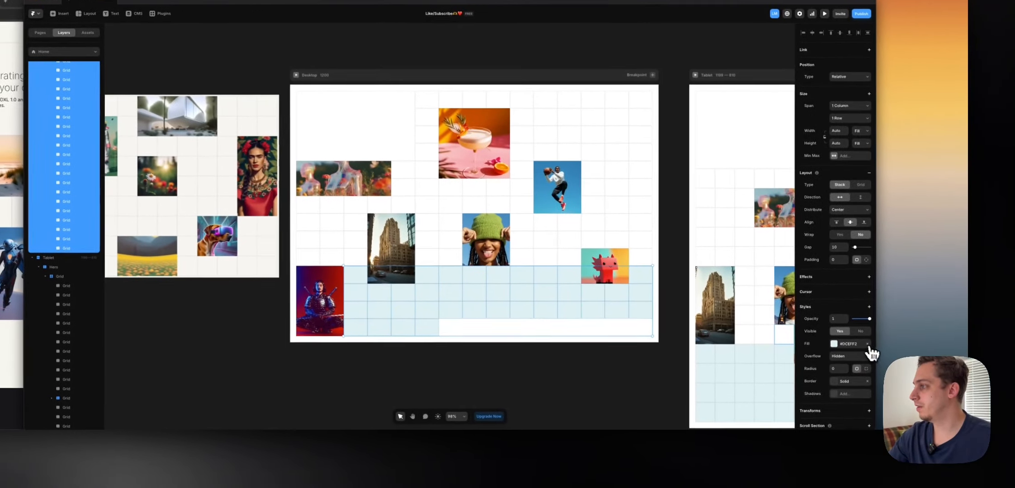
left_click_drag(654, 345, 605, 358)
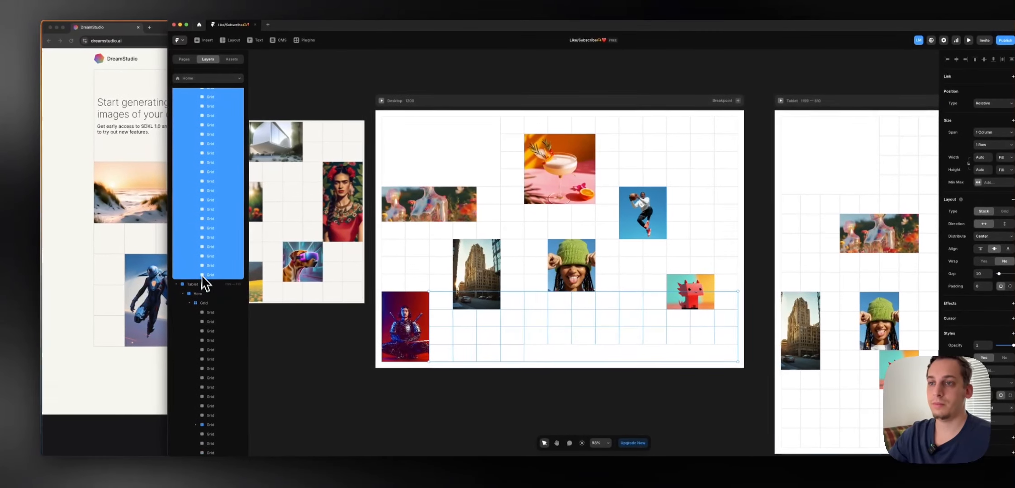
- Try to delete the surplus plain cells at the end of the Desktop hero grid
left_click(56, 265)
left_click(209, 275)
left_click(210, 212, "shift")
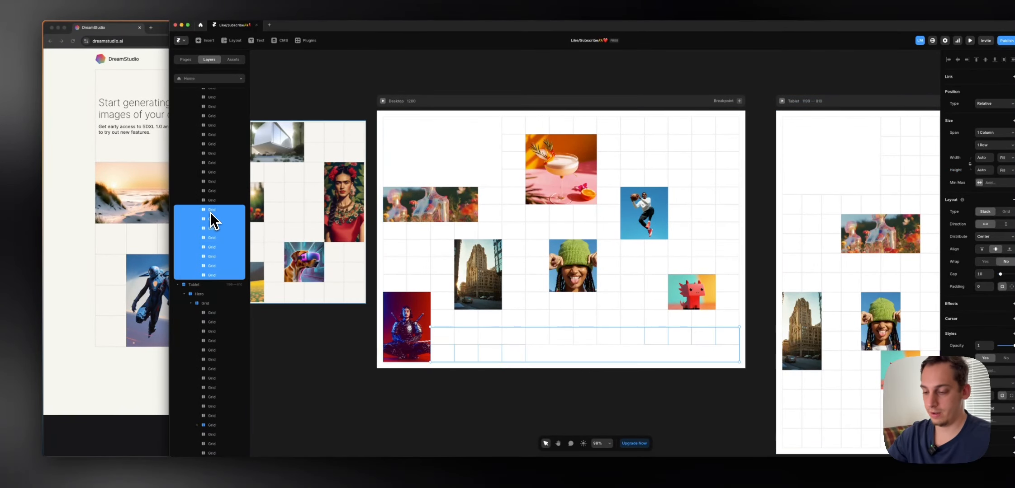
key("BackSpace")
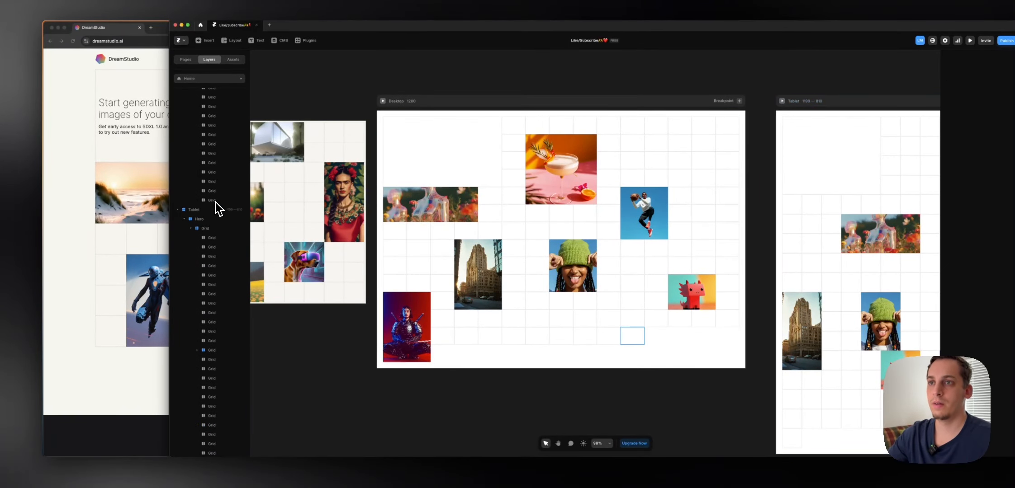
left_click(212, 200)
left_click(214, 174, "shift")
key("BackSpace")
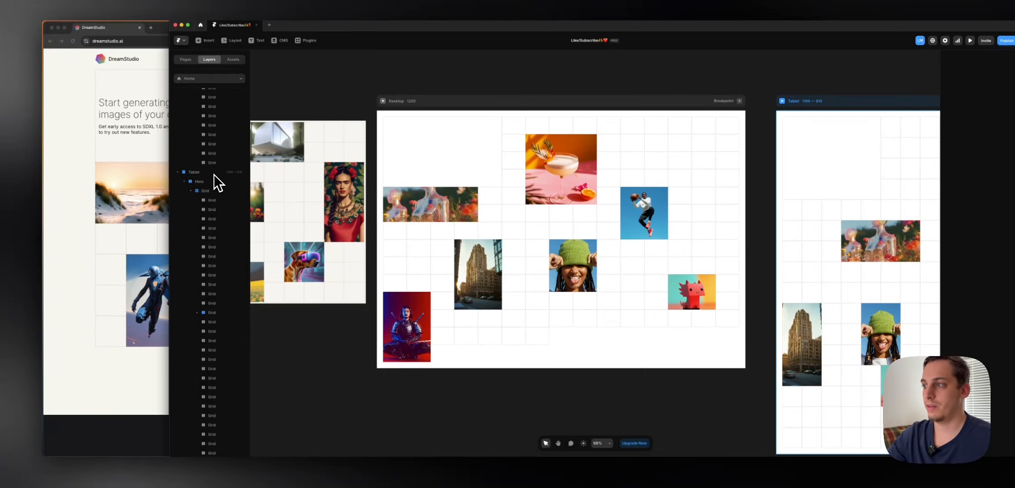
- Undo the deletions of the Desktop grid's last plain cells, keeping their fill removed
scroll(213, 174, "down", 1)
key("super+z")
key("super+z")
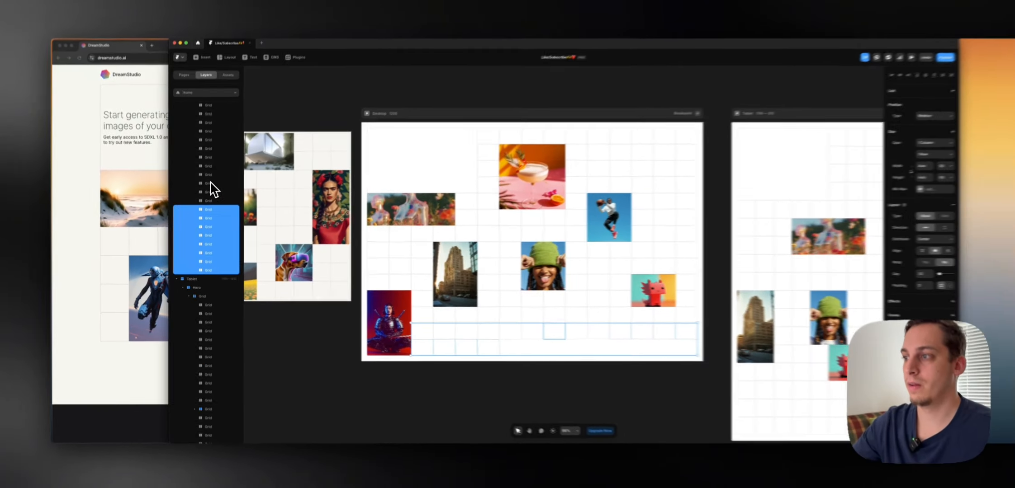
key("super+z")
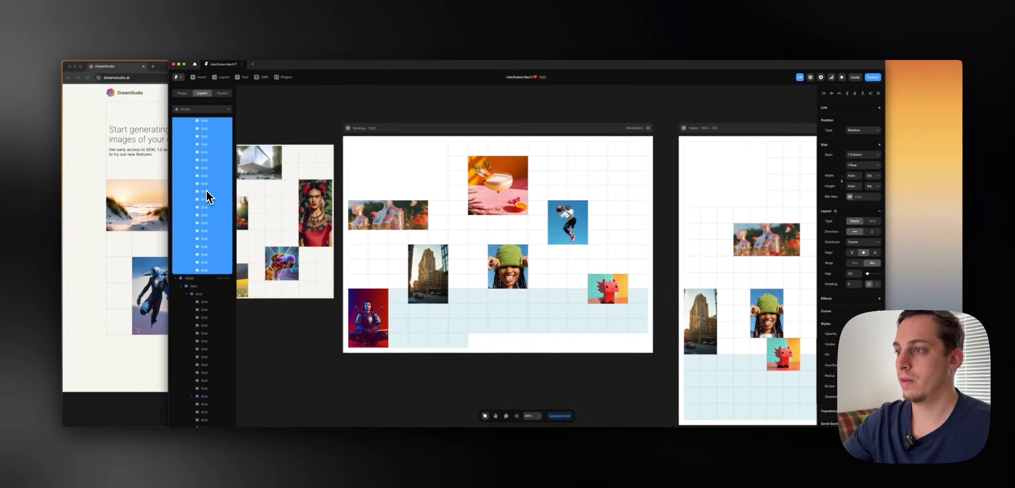
key("super+shift+z")
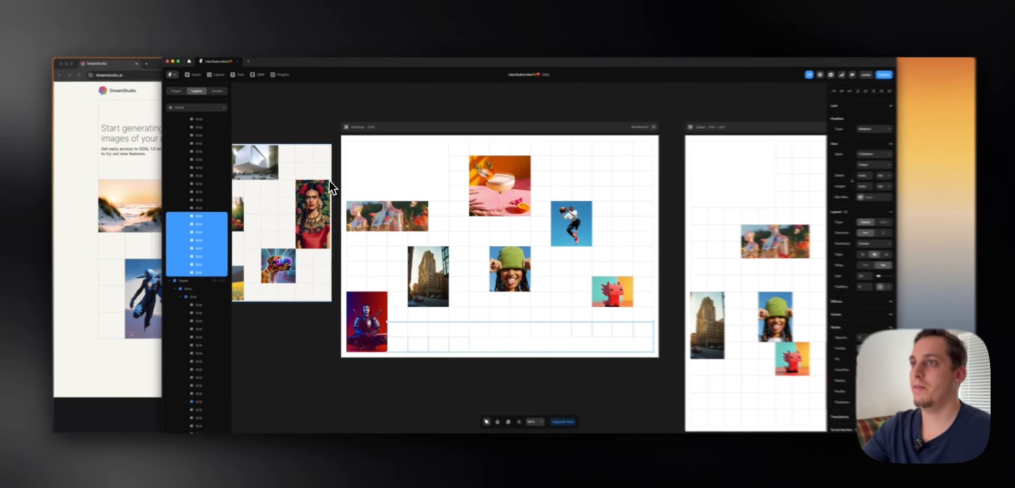
- Hide the plain cells that form the incomplete last row of the Tablet hero grid
left_click(327, 140)
scroll(458, 232, "right", 1)
scroll(474, 240, "right", 6)
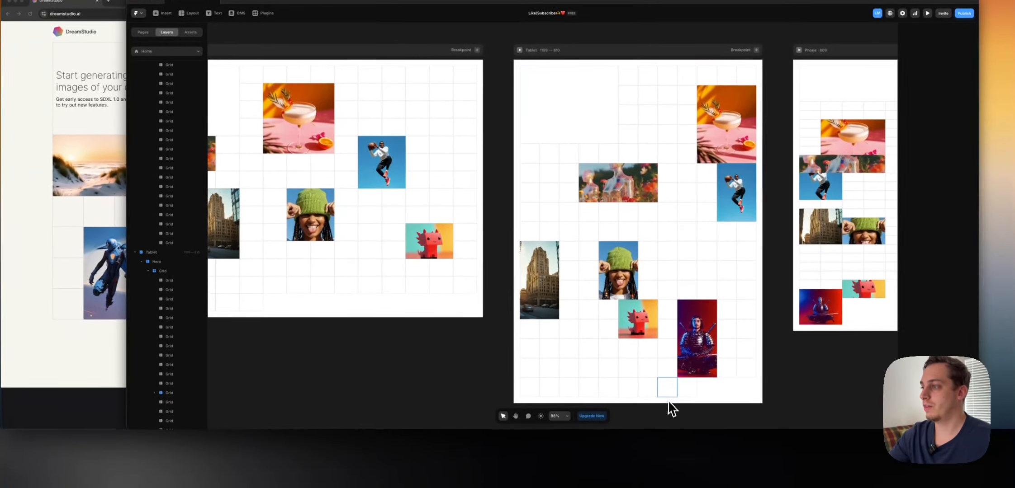
left_click(669, 409)
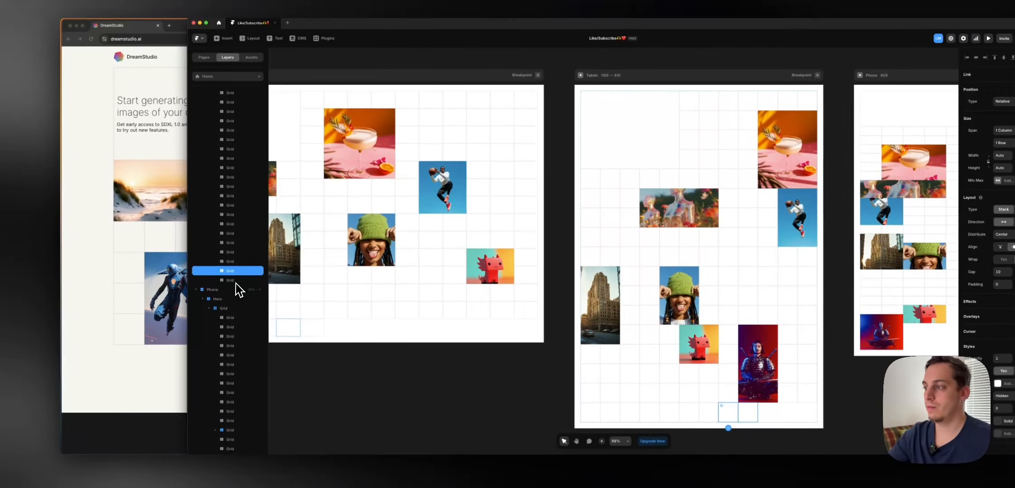
left_click(236, 283)
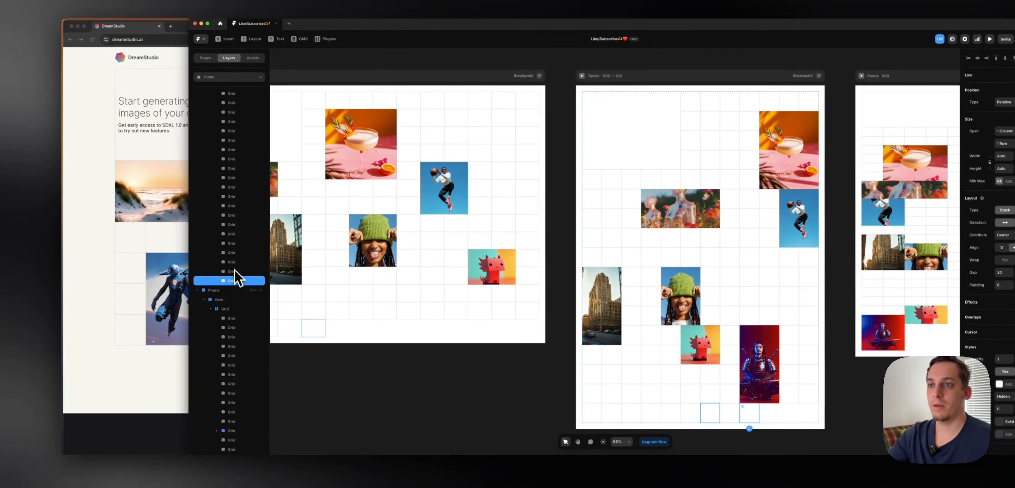
left_click(230, 225, "shift")
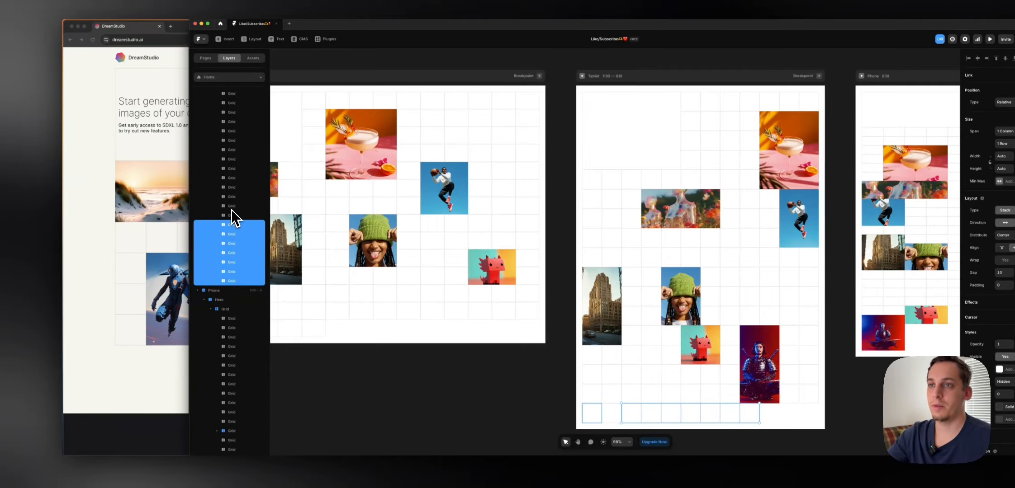
left_click(231, 209, "shift")
key("BackSpace")
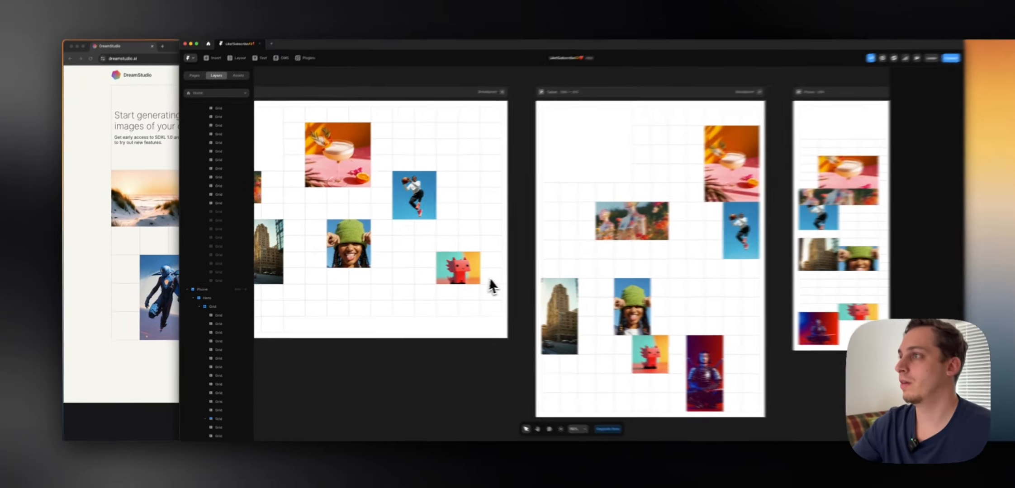
scroll(547, 279, "right", 4)
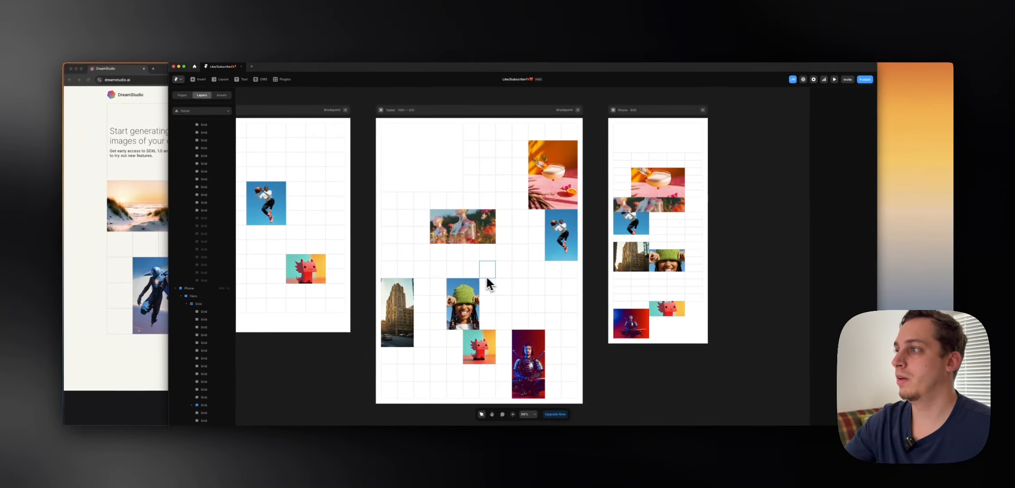
- Shift the green-beanie portrait cell later in the Phone hero grid so it sits against the grid's right edge
scroll(633, 287, "right", 2)
scroll(545, 294, "right", 2)
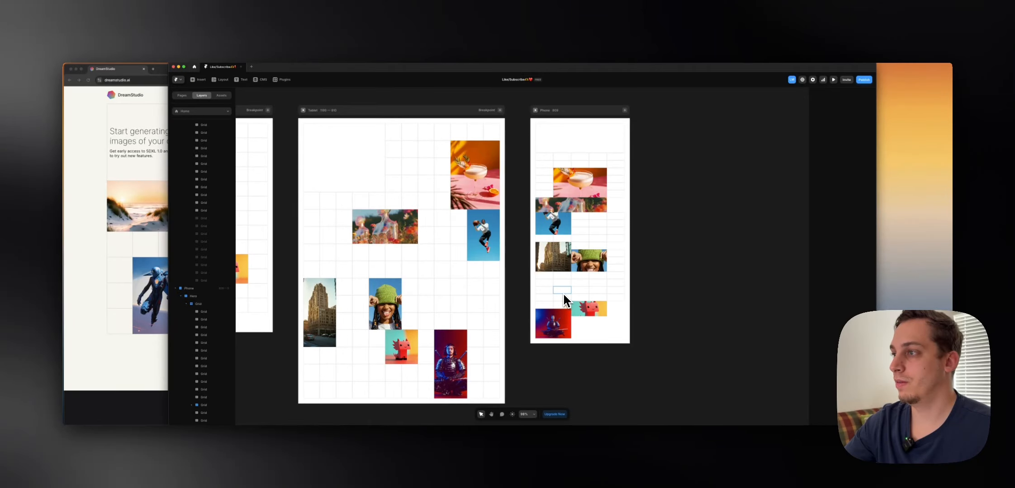
left_click(563, 294)
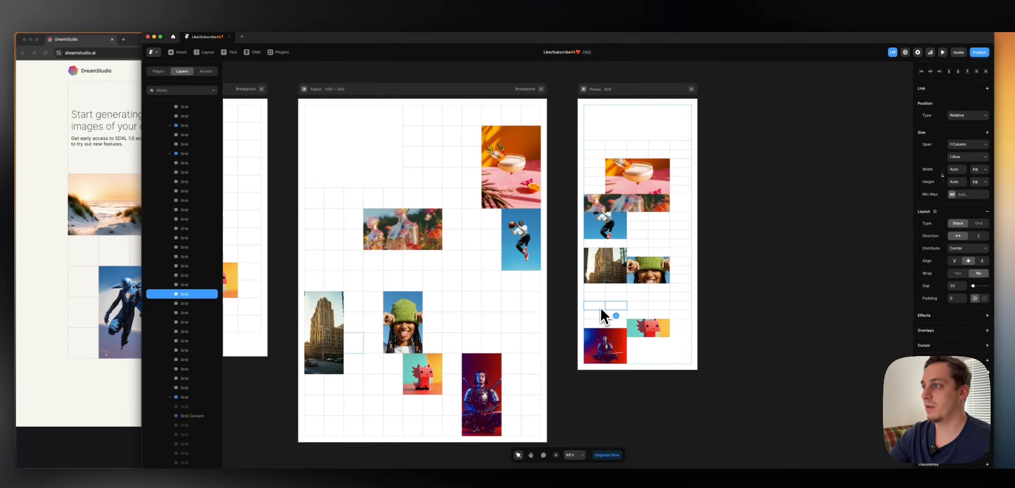
left_click(642, 278)
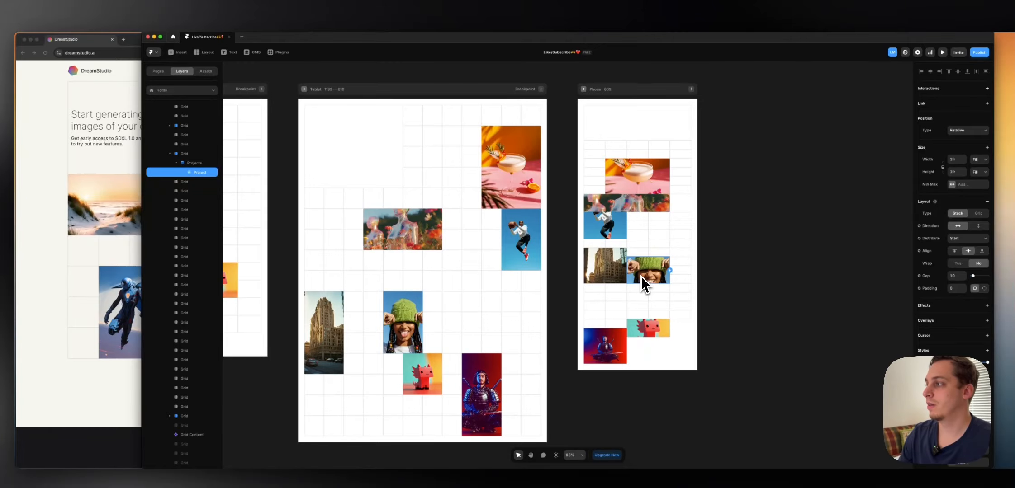
left_click(193, 163)
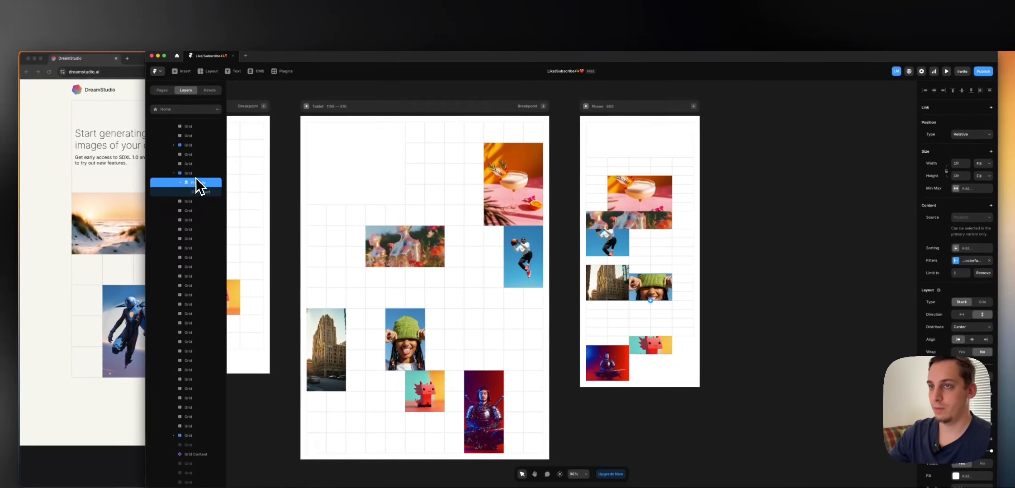
left_click(195, 178)
key("Right")
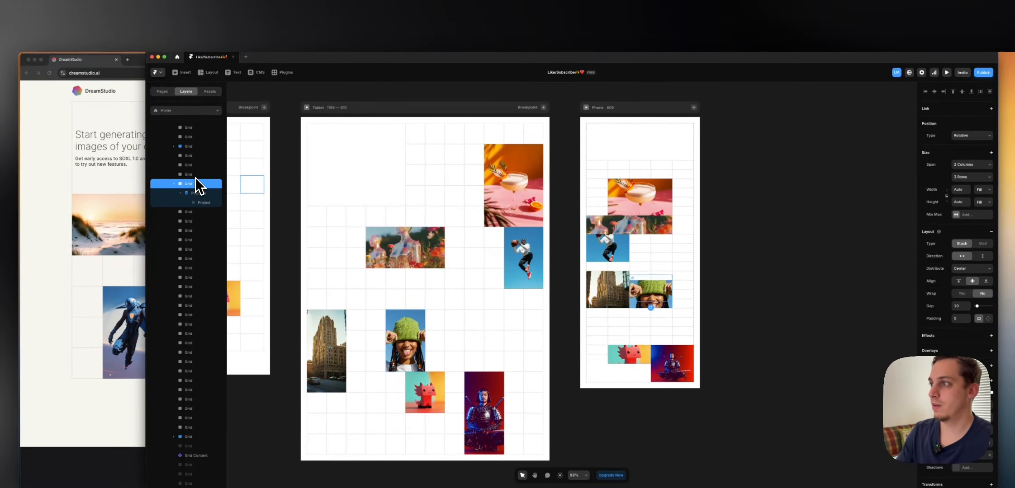
key("Right")
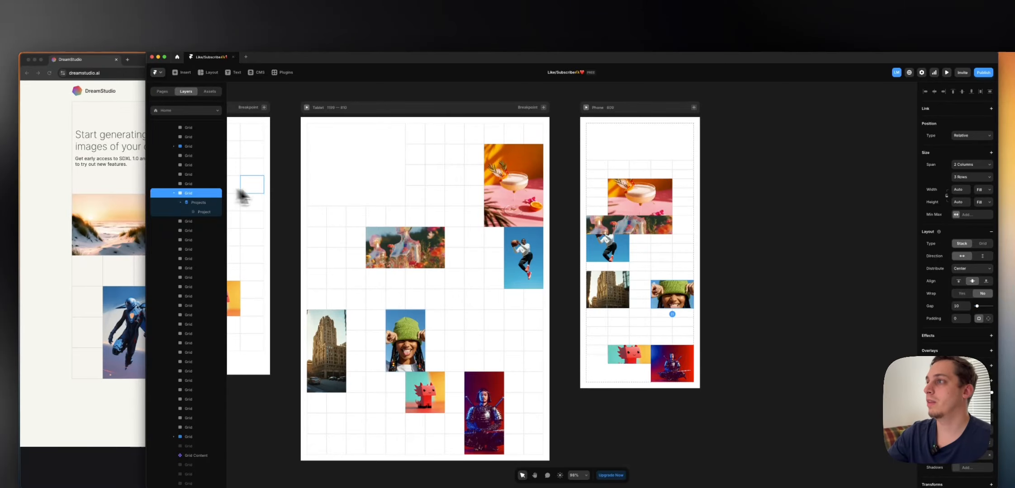
- Shift the cocktail image cell earlier in the Phone hero grid until it sits against the right edge, below the blank header area
left_click(659, 197)
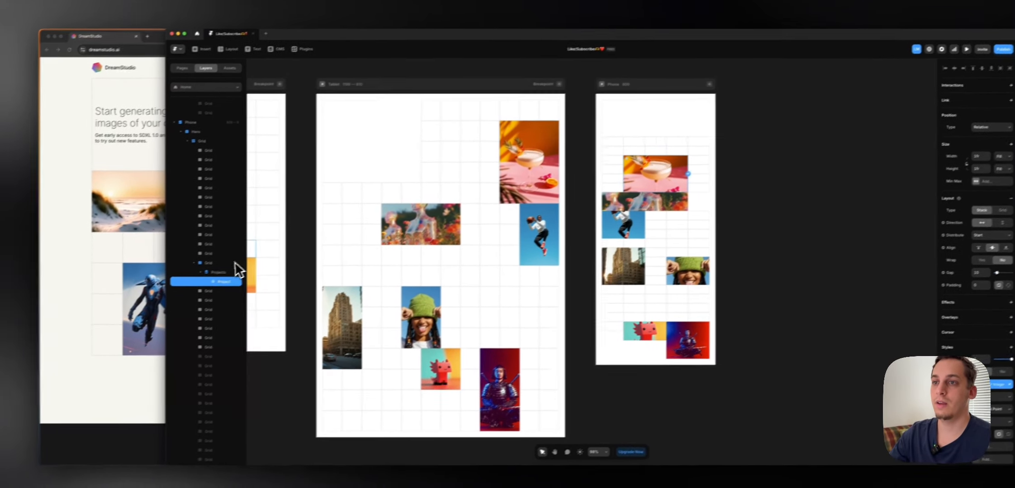
left_click(235, 263)
key("Left")
key("Left")
key("Left")
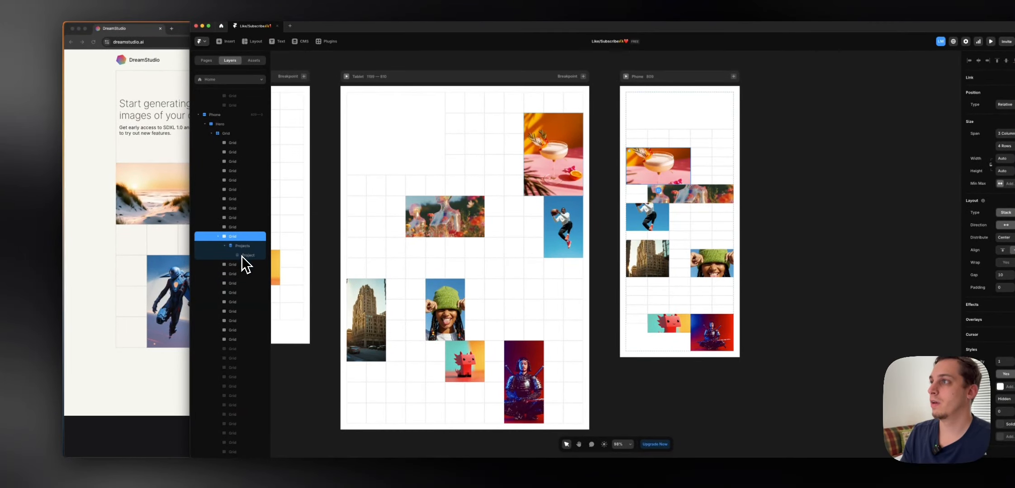
key("Left")
key("Left")
key("Left")
key("Left")
key("Left")
key("Left")
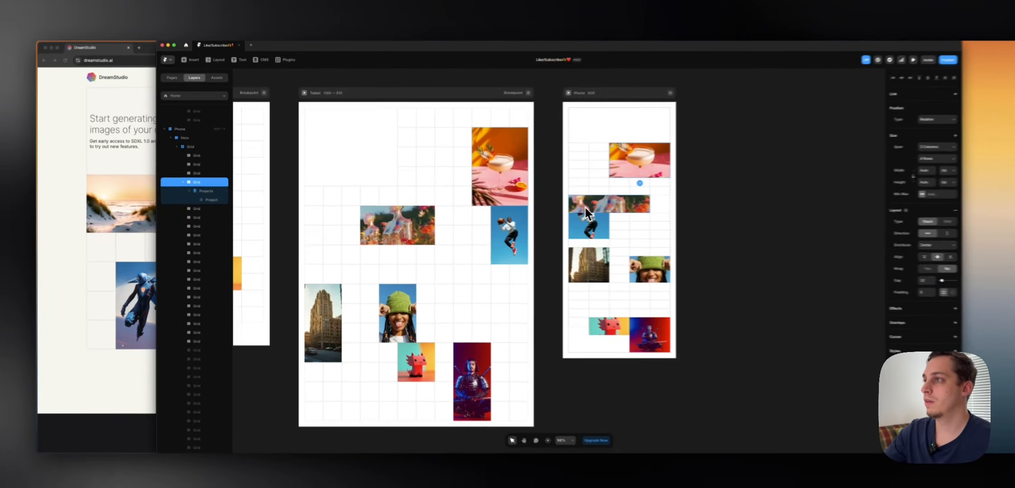
- Set the flower-field figures cell in the Phone hero grid to span 2 columns
left_click(545, 208)
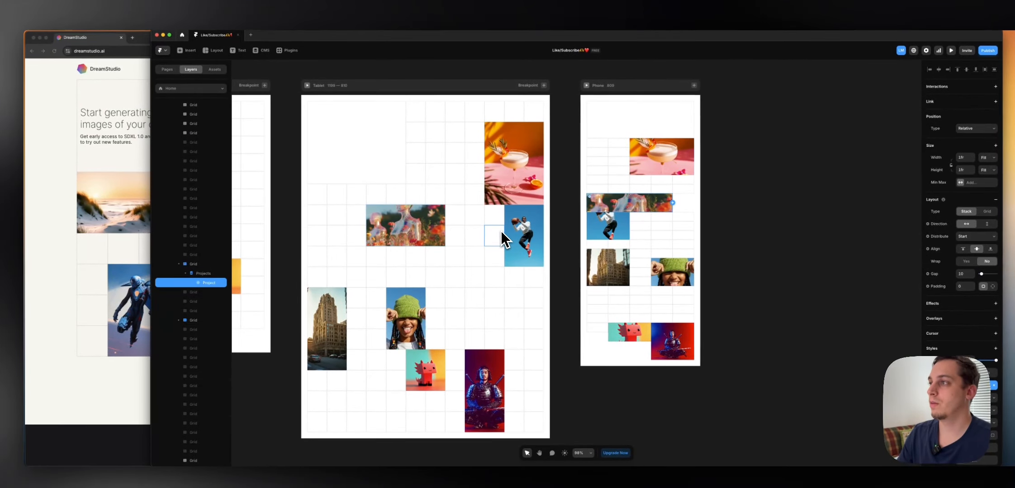
left_click(199, 264)
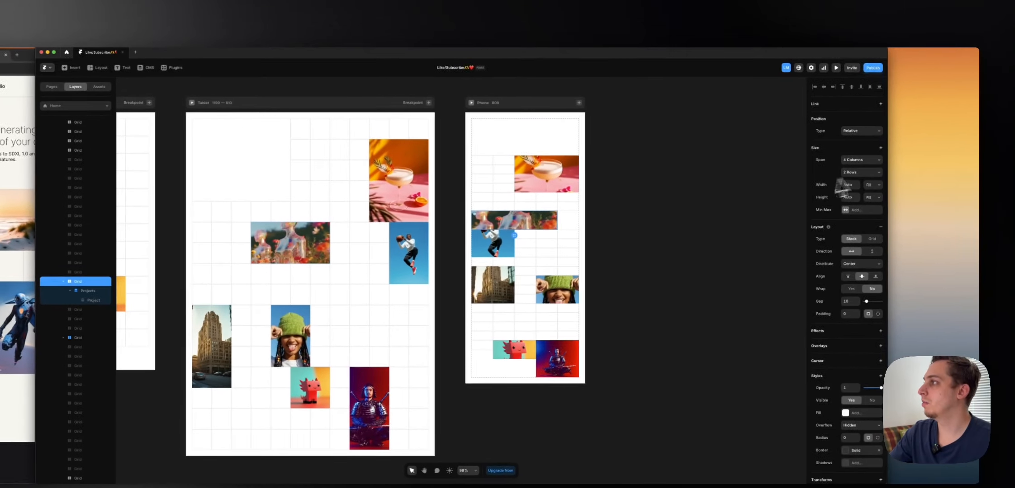
left_click(947, 147)
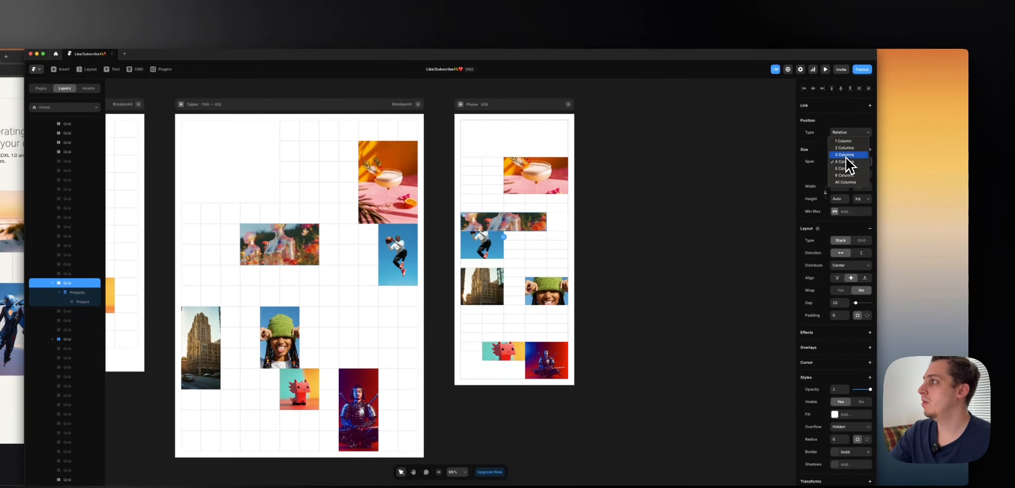
left_click(843, 148)
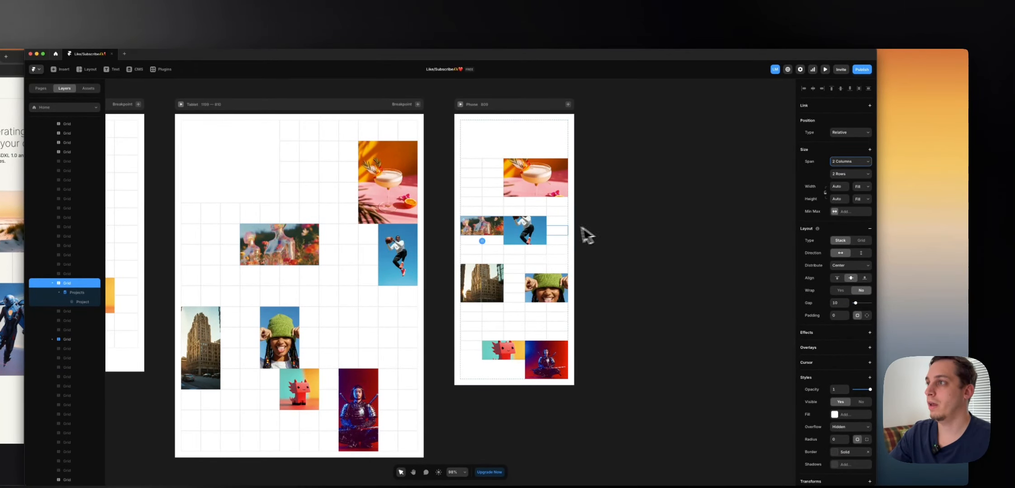
key("Down")
key("Return")
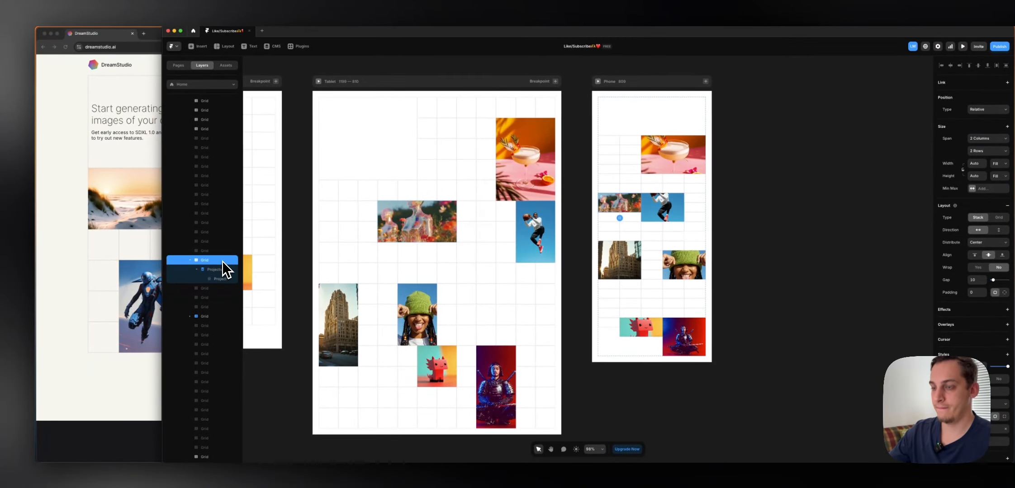
- Shift the flower-field figures cell earlier in the Phone hero grid to the left edge, level with the jumping man at the right edge
key("Left")
key("Left")
key("Left")
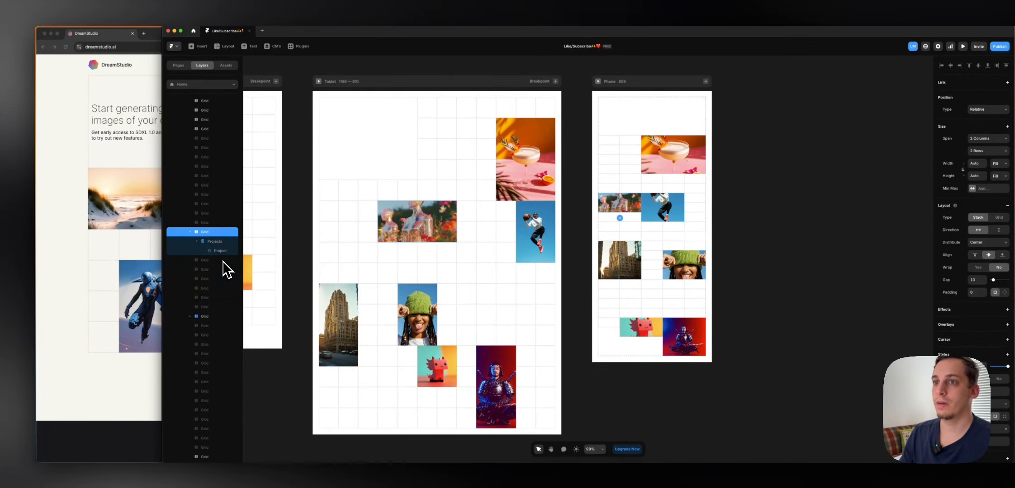
key("Right")
key("Left")
key("Left")
key("Left")
key("Left")
key("Left")
key("Left")
key("Left")
key("Left")
key("Left")
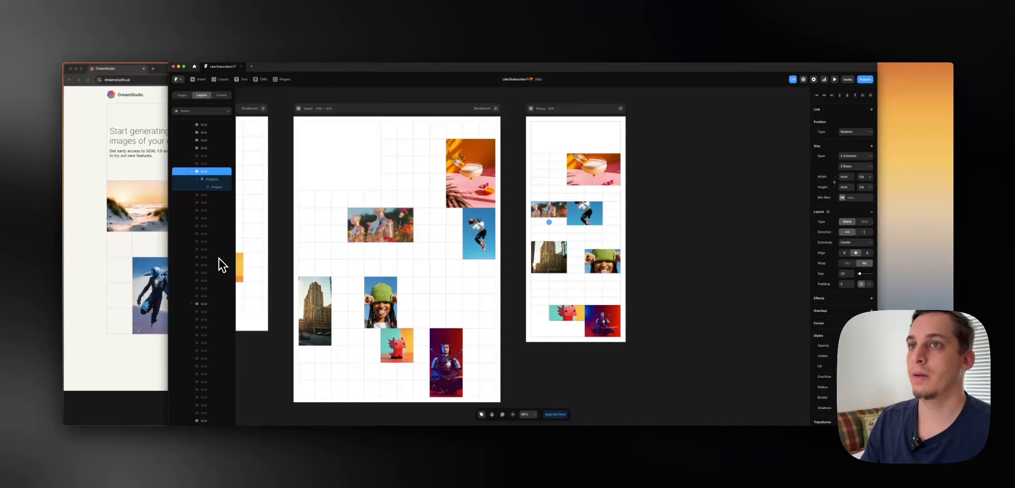
key("Left")
key("Left")
key("Left")
key("Left")
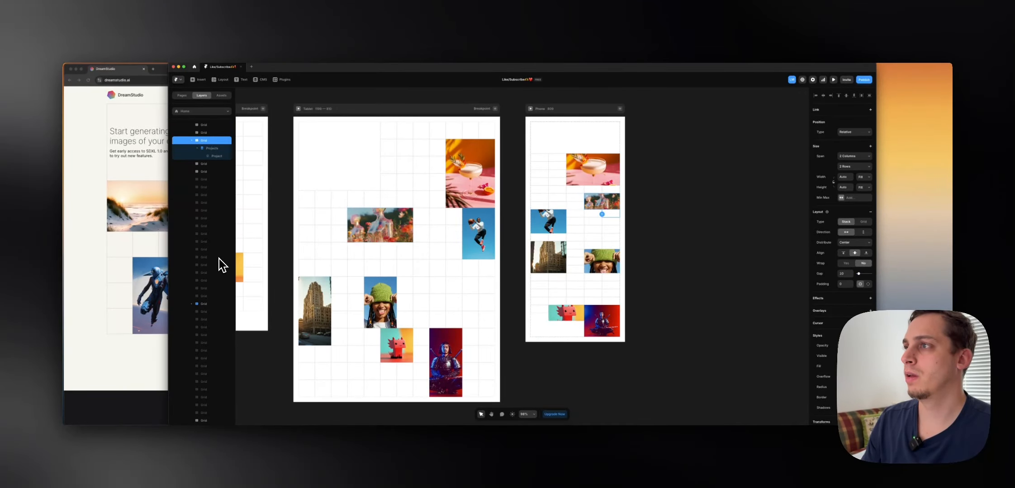
key("Right")
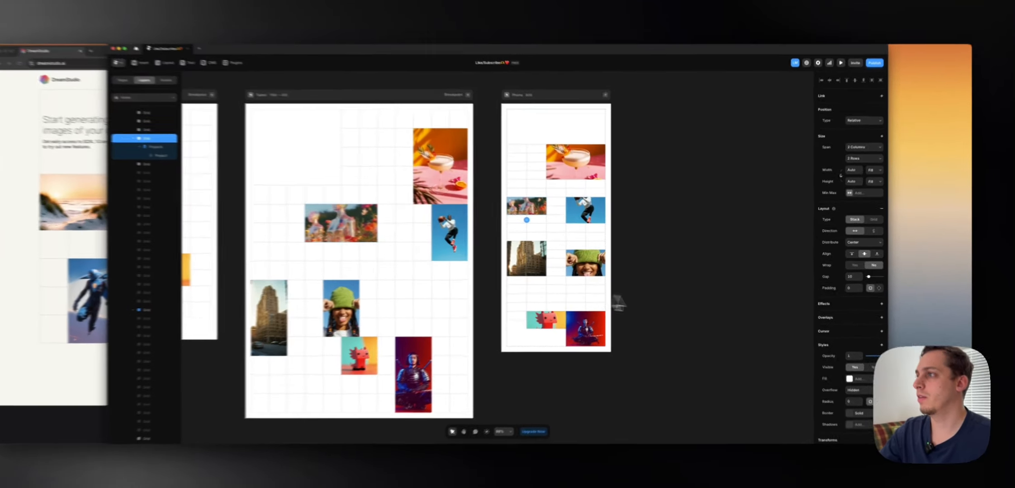
left_click(658, 286)
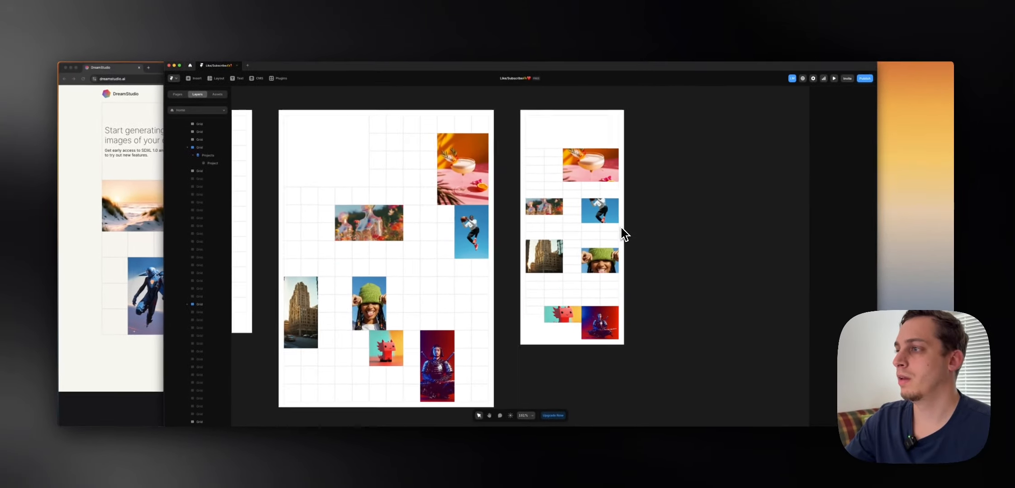
- Shift the pink dragon cell later in the Tablet hero grid so it sits one column to the left of the samurai image
scroll(613, 225, "down", 3)
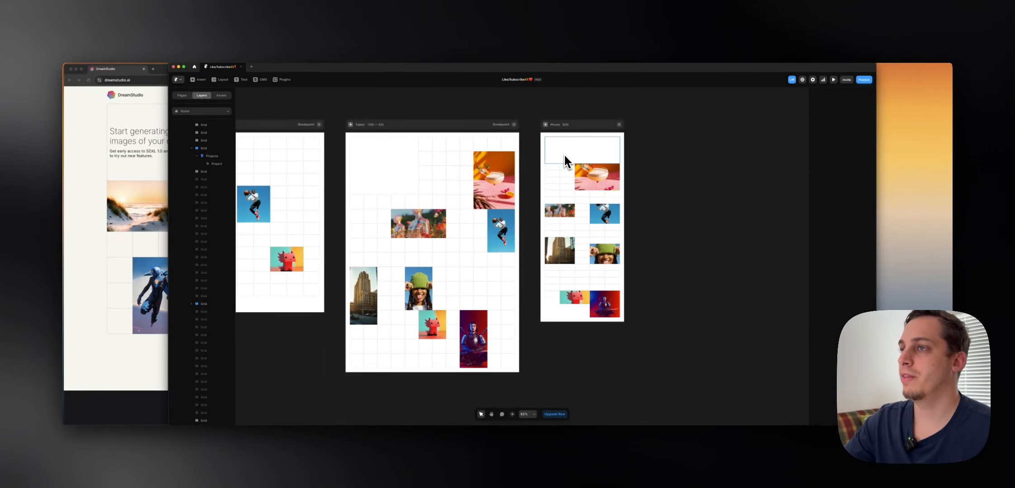
scroll(564, 161, "left", 10)
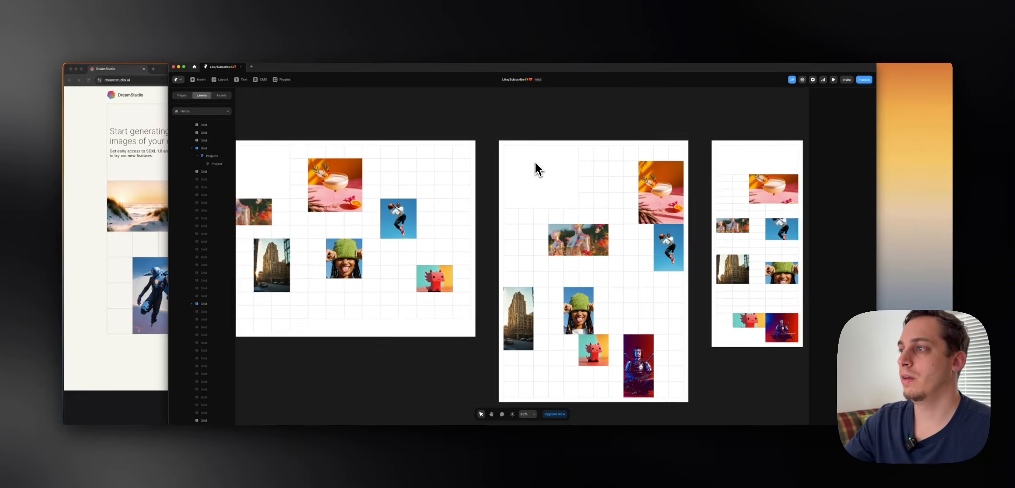
scroll(535, 162, "down", 5)
left_click(570, 281)
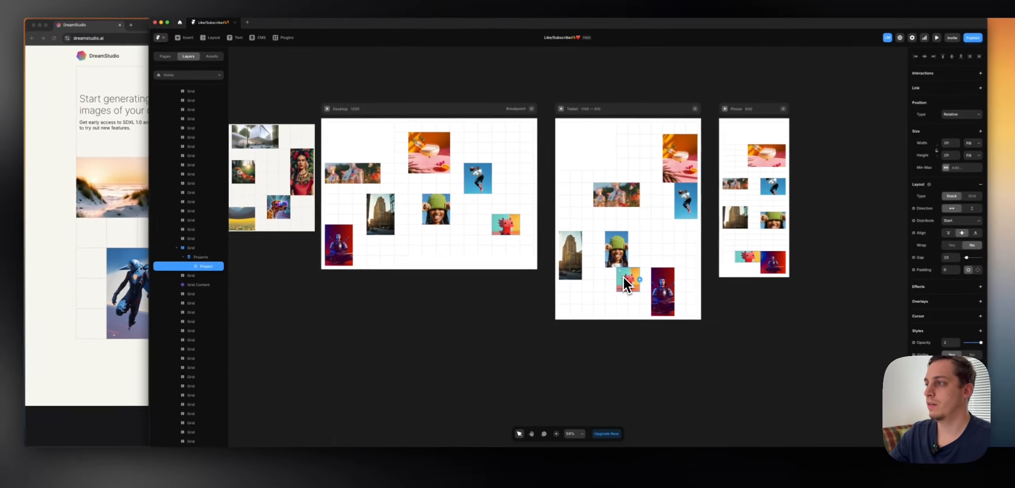
left_click(203, 249)
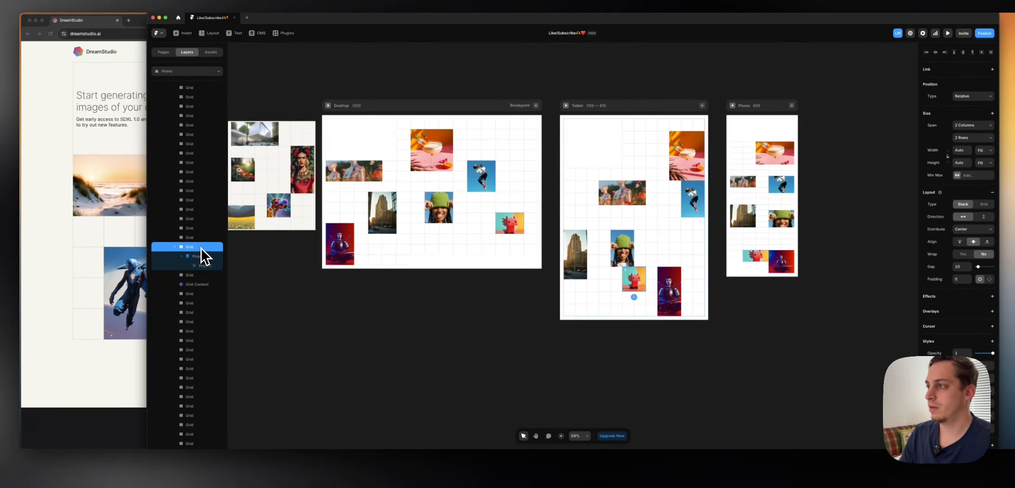
key("Right")
key("Right")
key("Right")
key("Right")
key("Right")
key("Right")
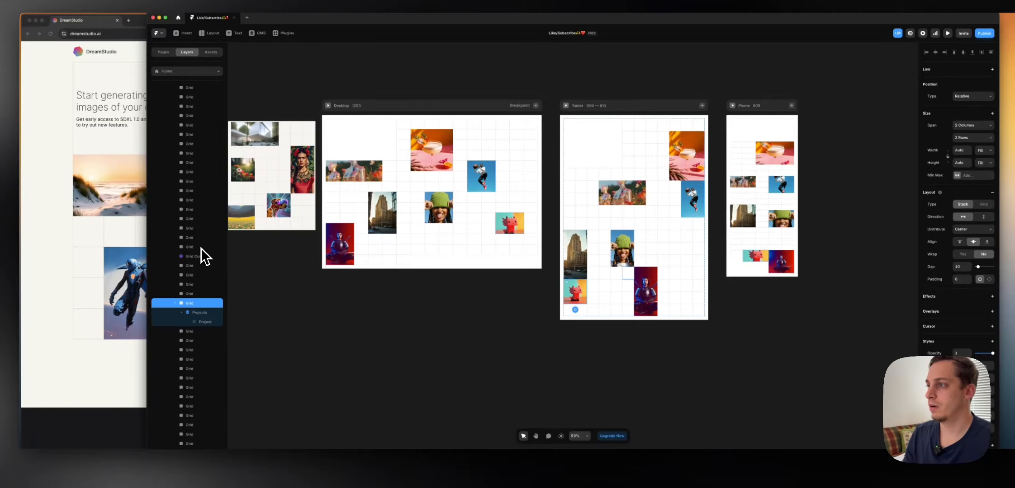
key("Right")
key("Right")
key("Right")
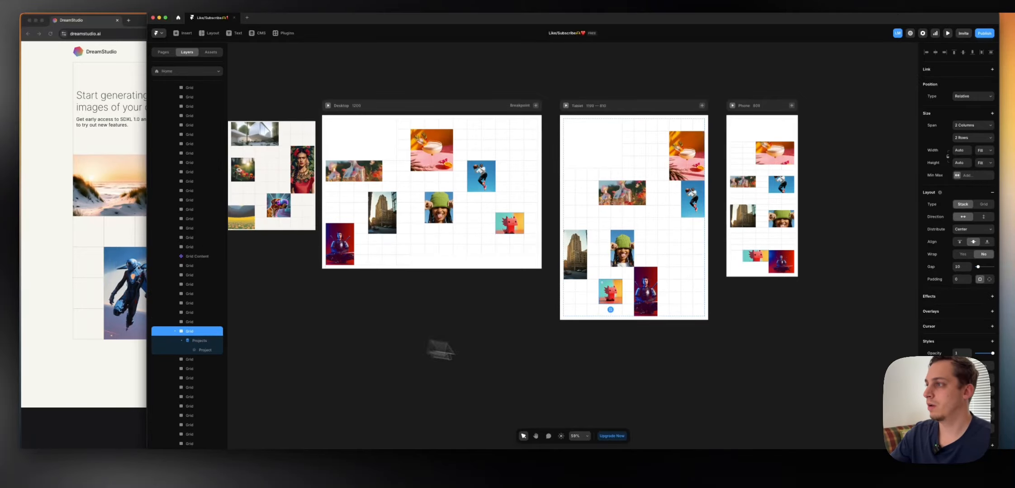
left_click(588, 356)
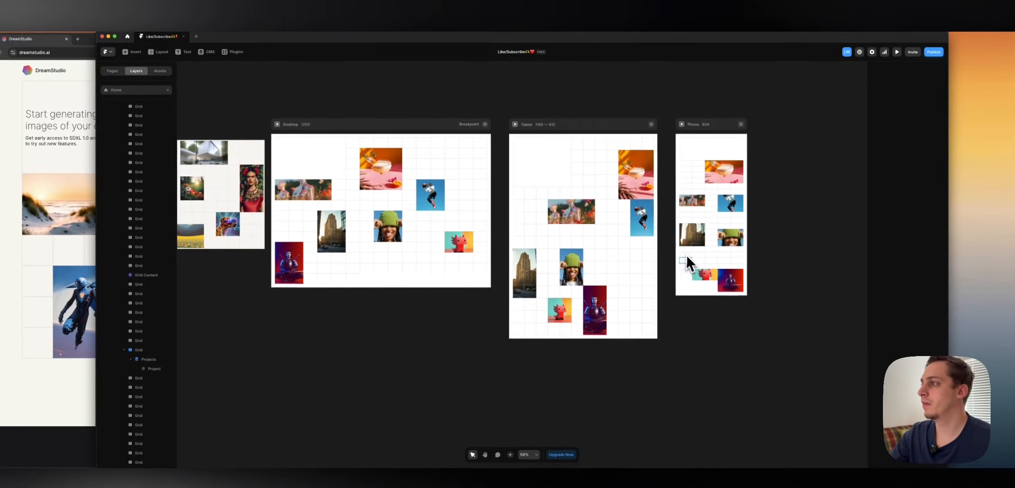
- Hide the five plain cells forming the row directly below the building and green-beanie images in the Phone hero grid
left_click(699, 273)
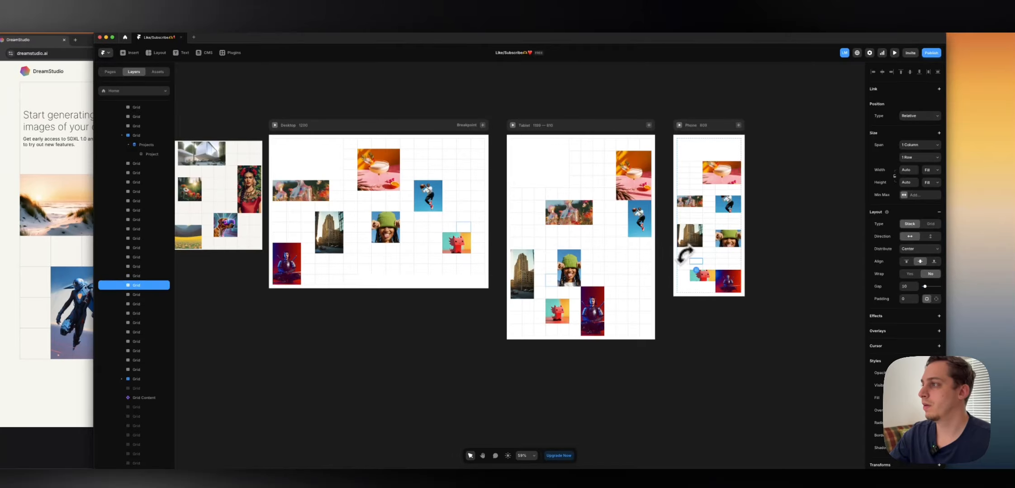
left_click(686, 256)
left_click(721, 258, "shift")
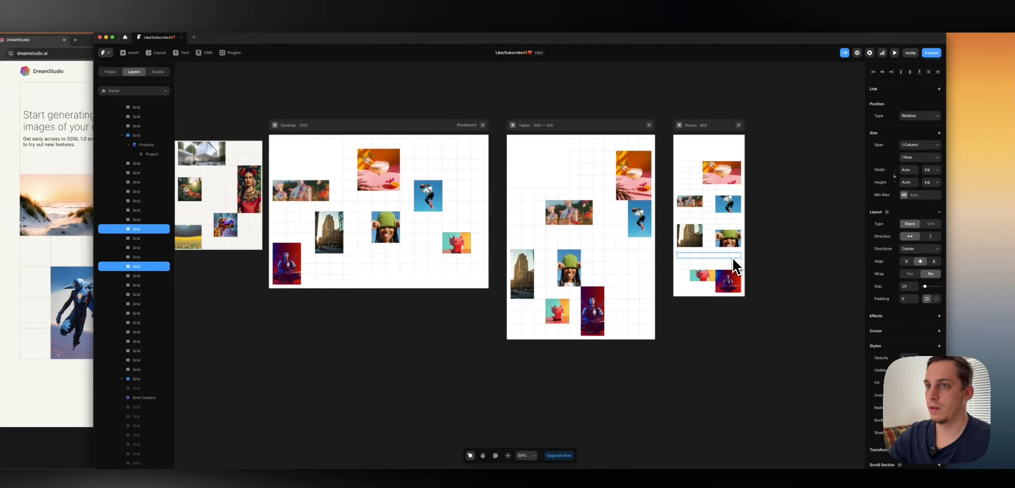
left_click(126, 239)
left_click(132, 230)
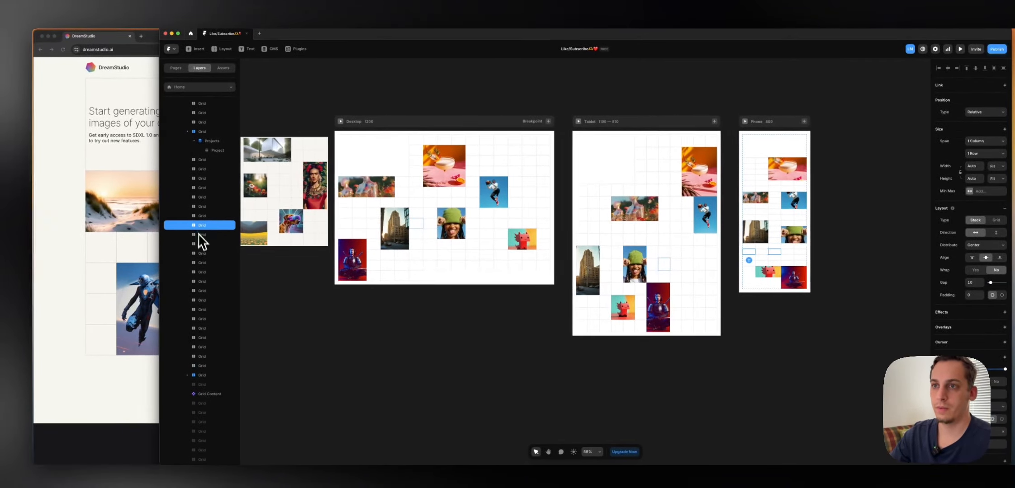
left_click(210, 262, "shift")
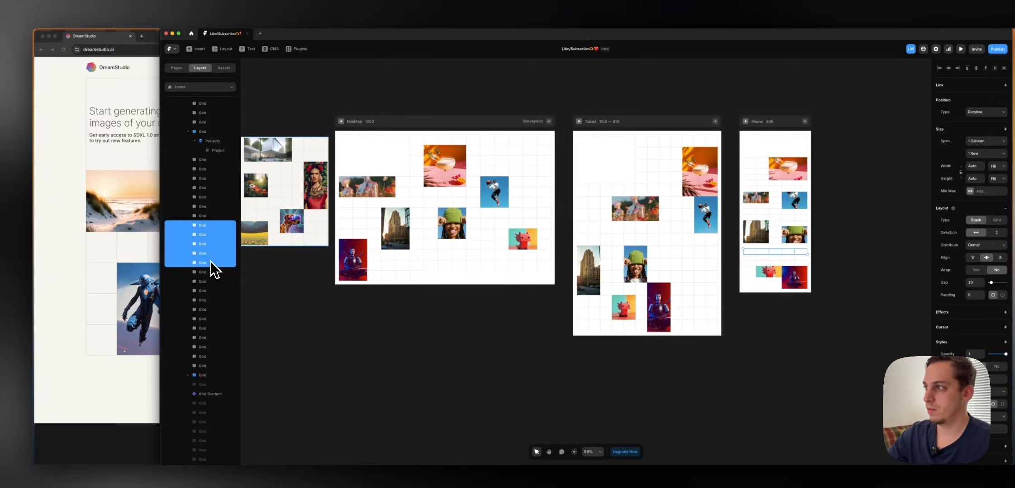
key("super+shift+h")
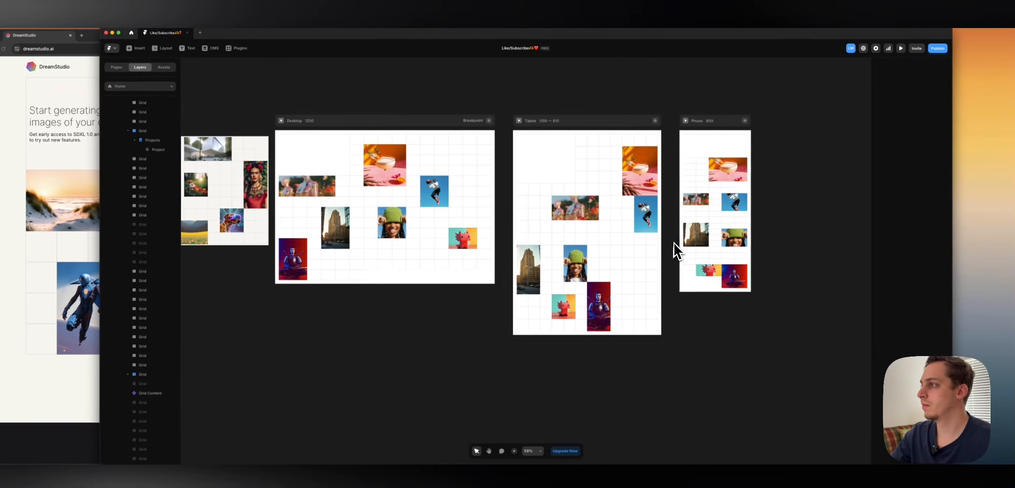
- Hide the next full row of five plain cells above the dragon and samurai images in the Phone hero grid
left_click(687, 255)
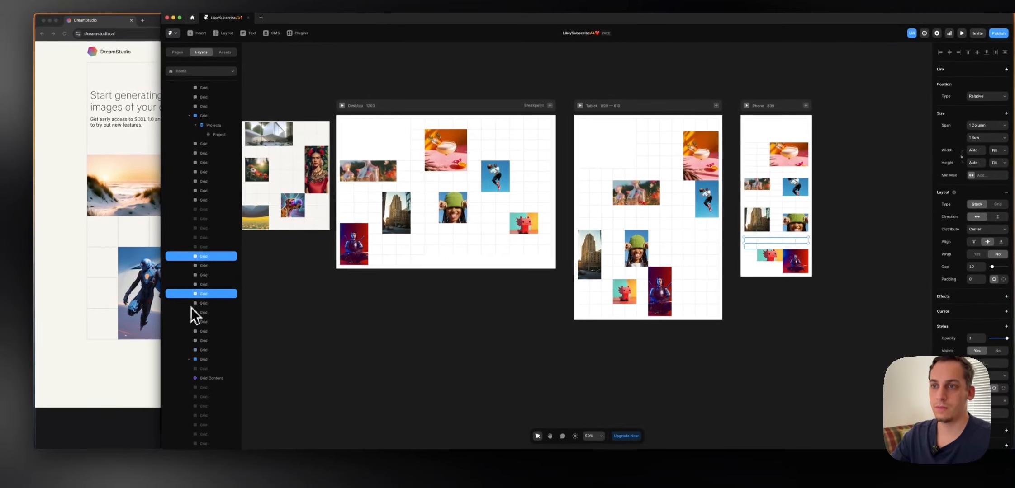
left_click(132, 309)
left_click(199, 257, "shift")
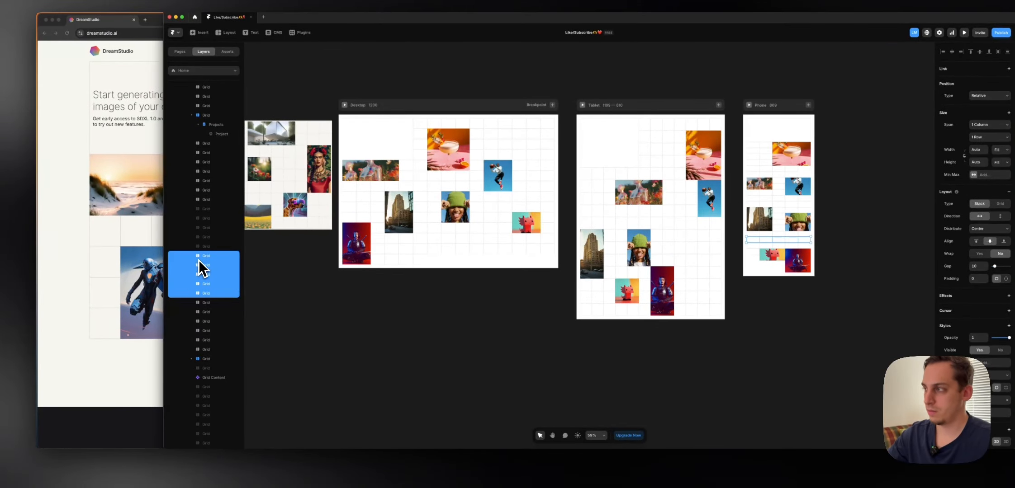
key("Delete")
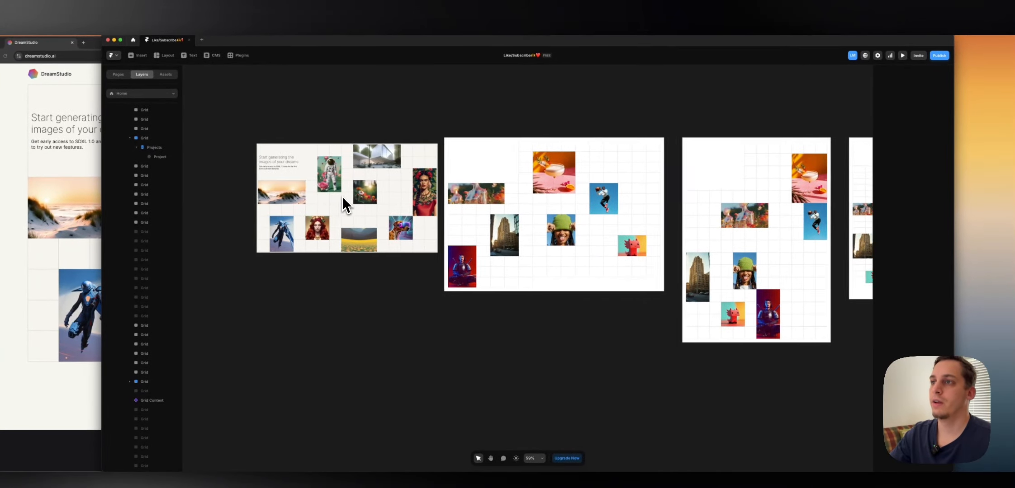
scroll(308, 157, "up", 5)
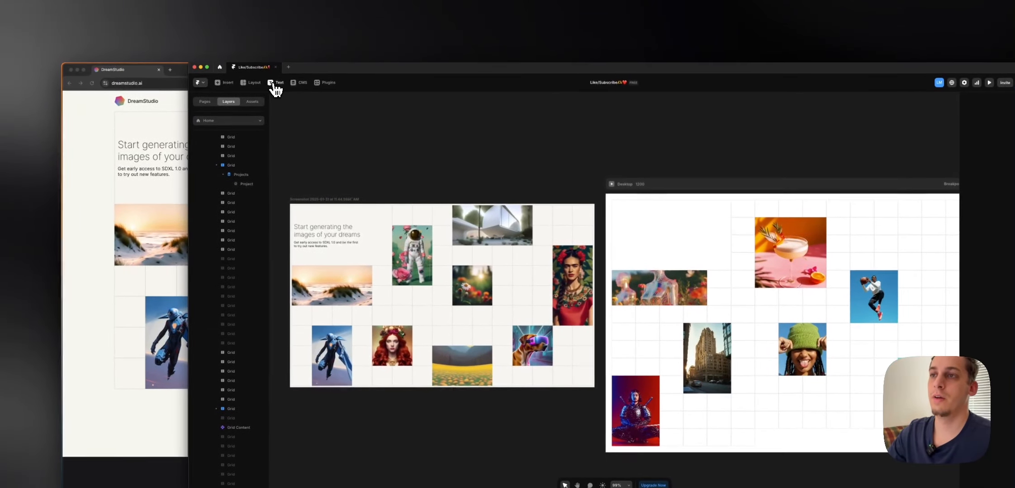
- Add a text layer reading "This would be your header text" on the empty canvas above the reference screenshot
left_click(190, 55)
left_click(266, 111)
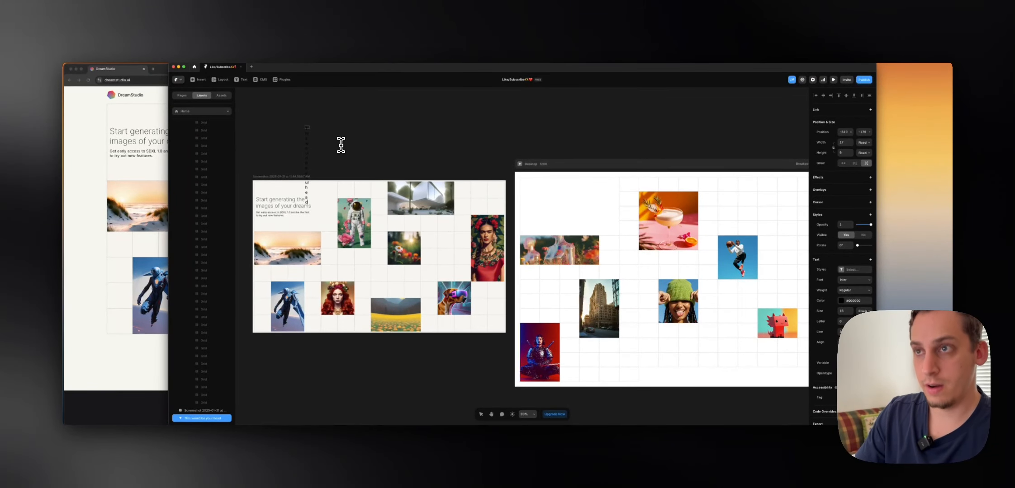
type("text")
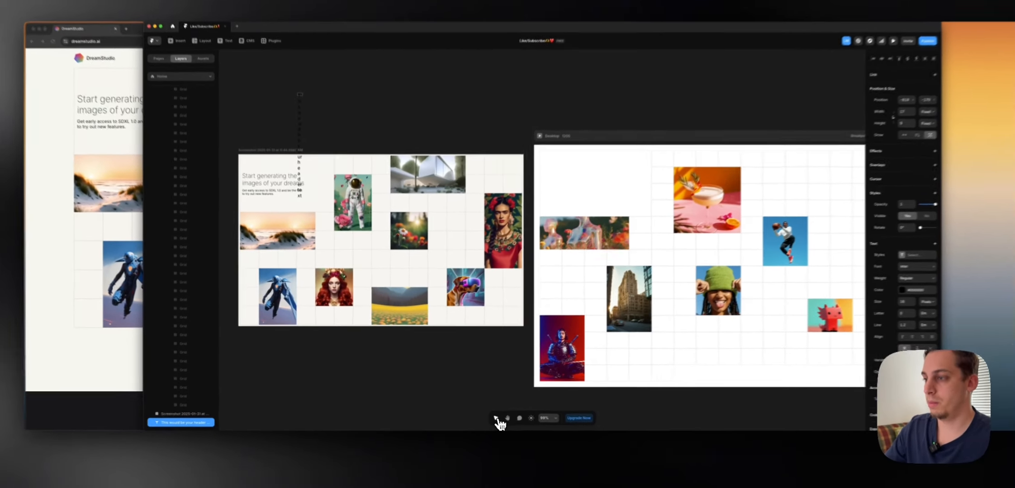
left_click(498, 419)
left_click(322, 97)
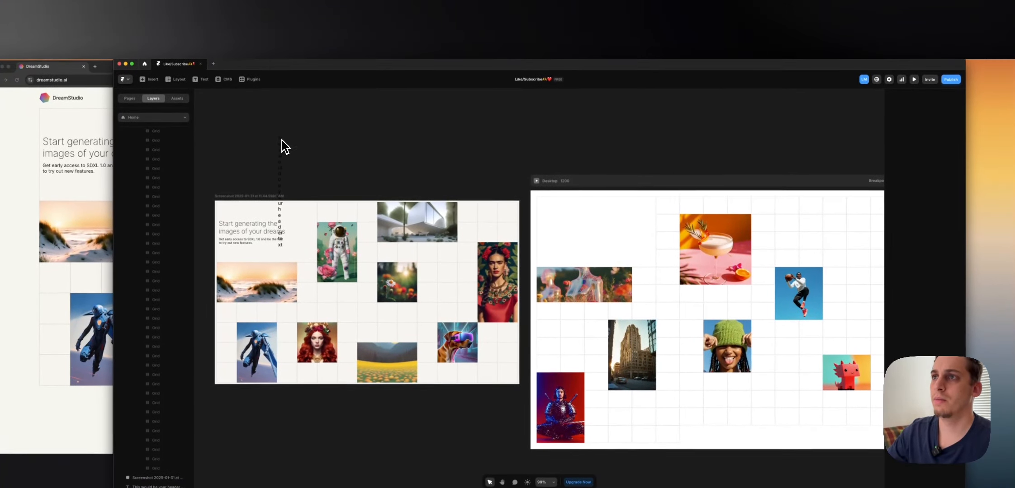
- Set the new text's width and height to Fit Content and move it into the large empty first cell of the Desktop hero grid
left_click(281, 138)
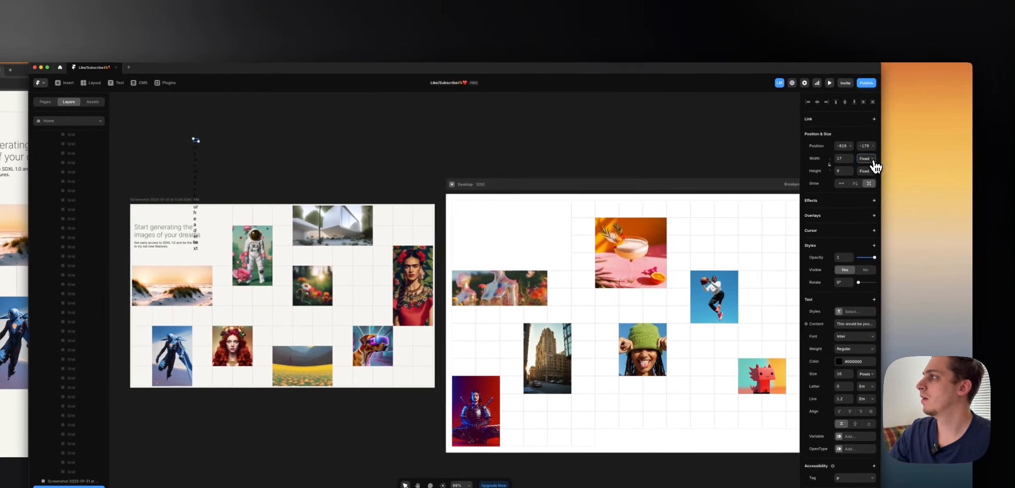
left_click(863, 173)
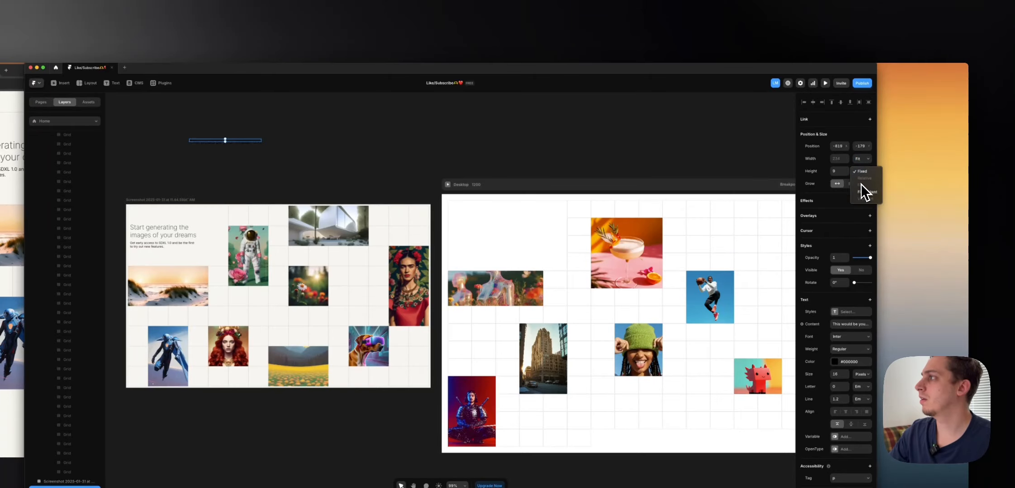
left_click(861, 196)
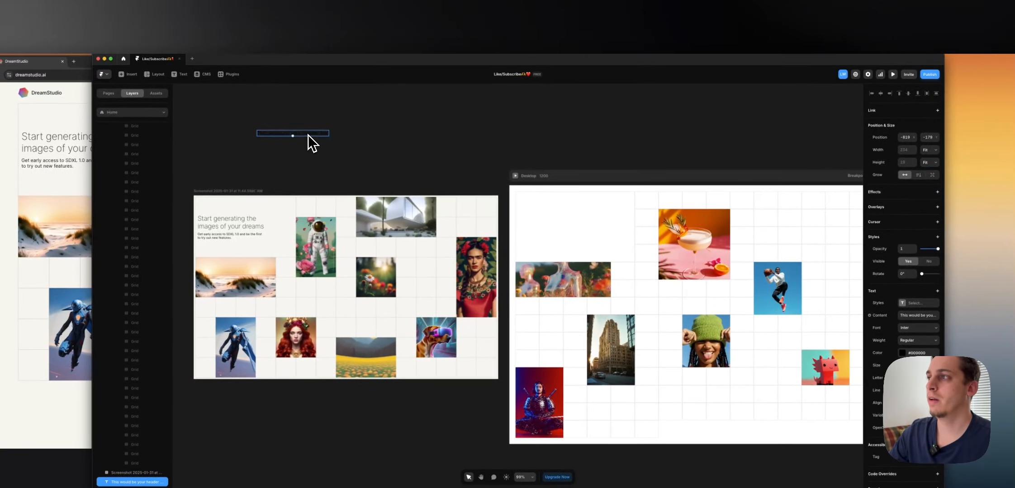
left_click_drag(305, 135, 569, 219)
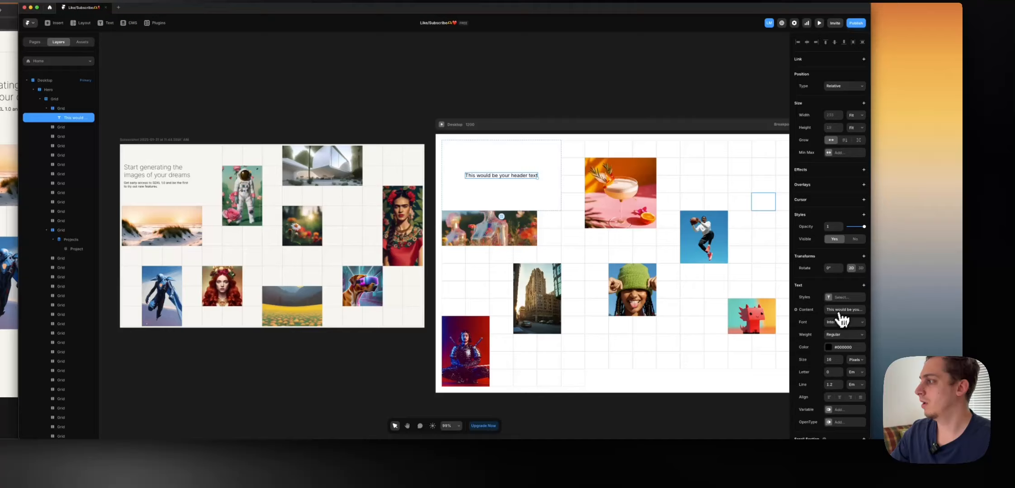
- Set the header text's font to Bricolage Grotesque with Medium weight
left_click(842, 322)
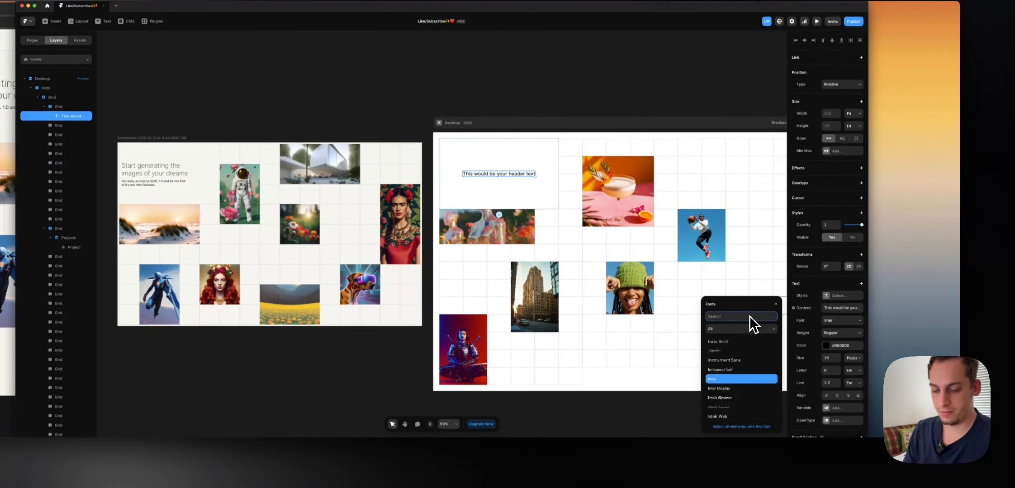
type("bricol")
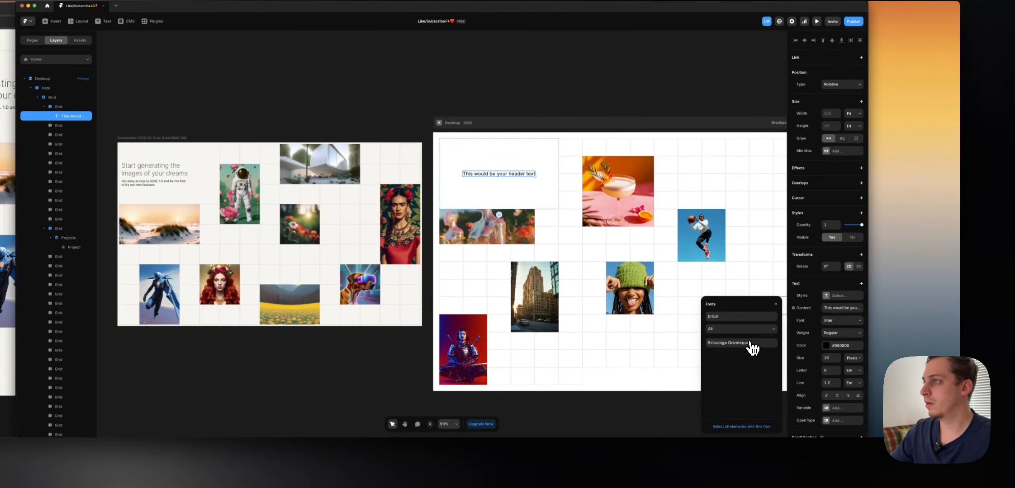
left_click(751, 345)
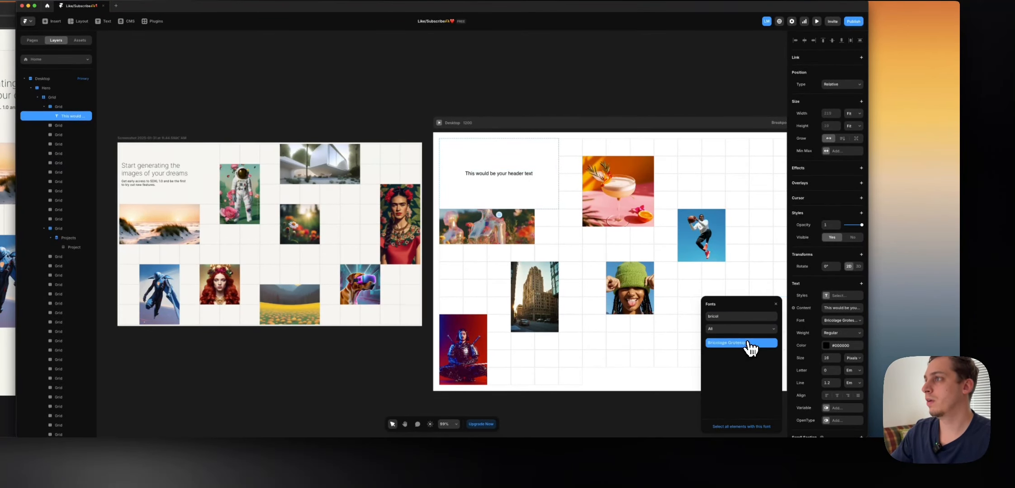
left_click(836, 336)
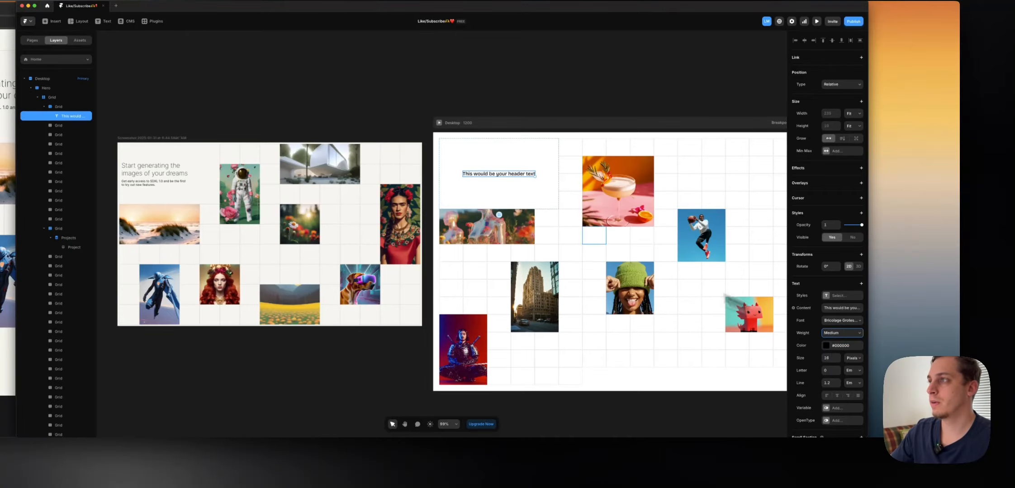
- Duplicate the header text inside its cell and apply the Body text style to the copy
key("super+d")
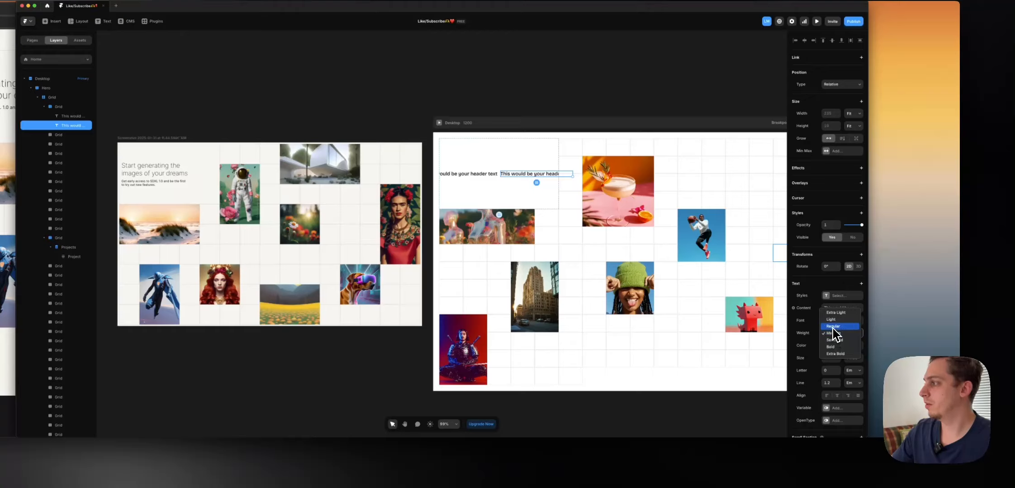
left_click(826, 297)
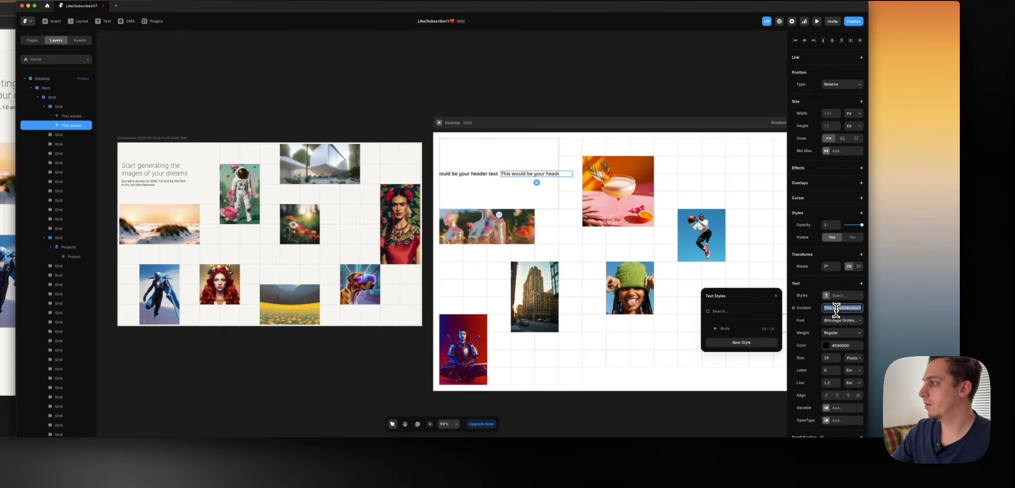
left_click(826, 299)
left_click(733, 329)
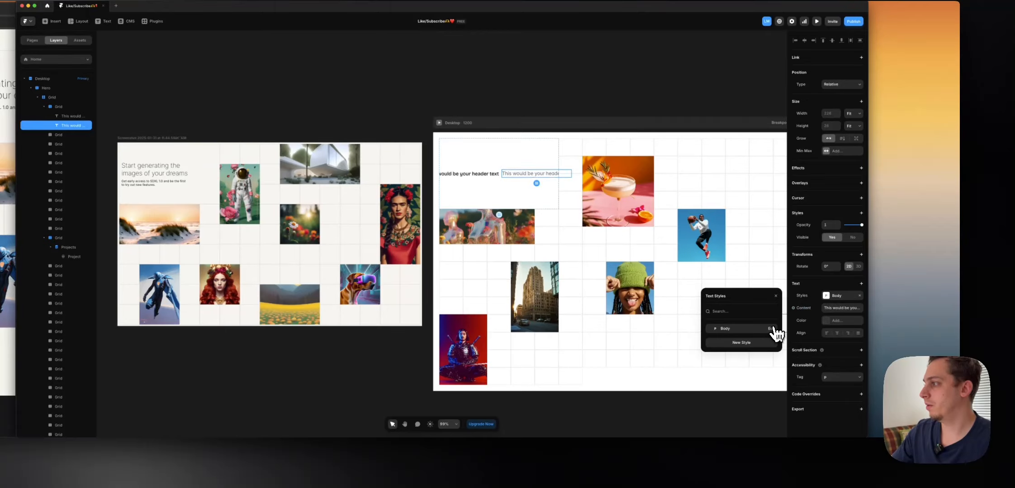
- Set the Body text style's size to 14
left_click(771, 328)
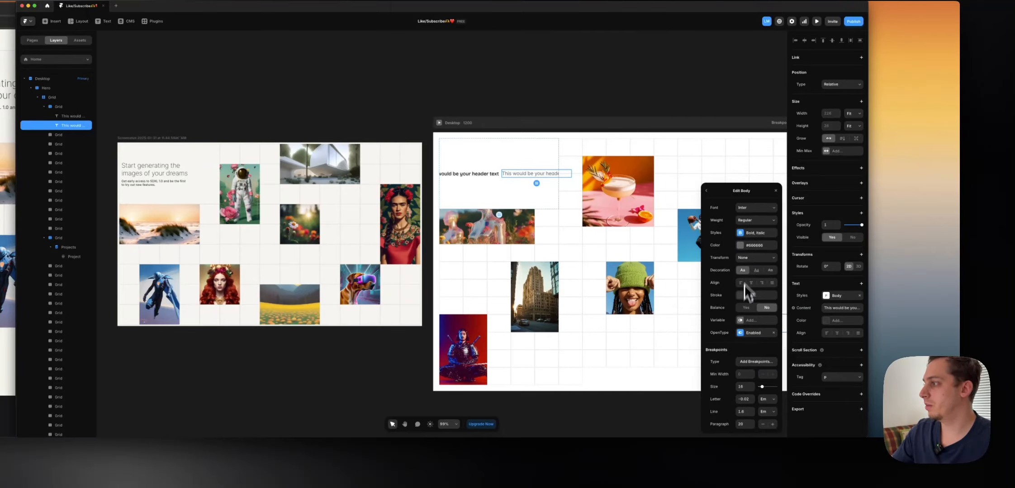
left_click(742, 388)
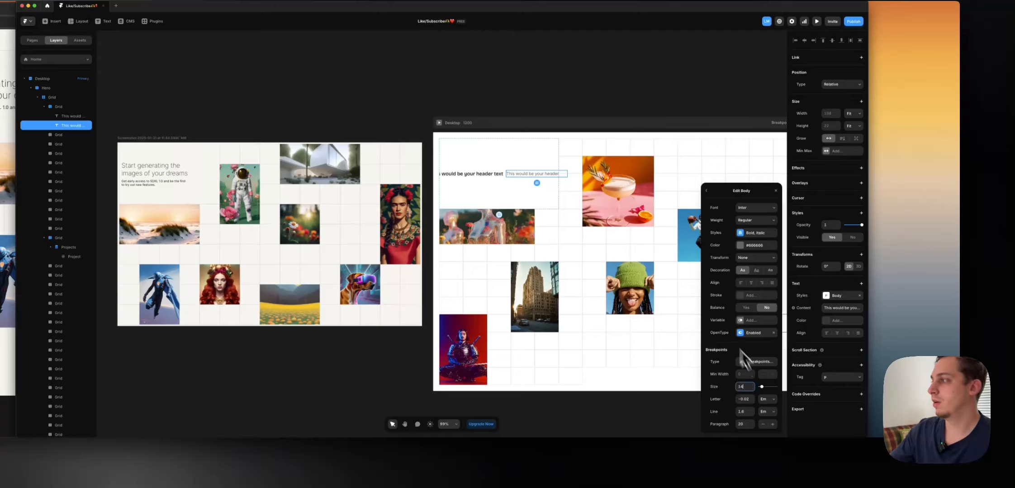
type("14")
- Create a Heading 2 text style from the original header text and increase the style's font size
left_click(463, 175)
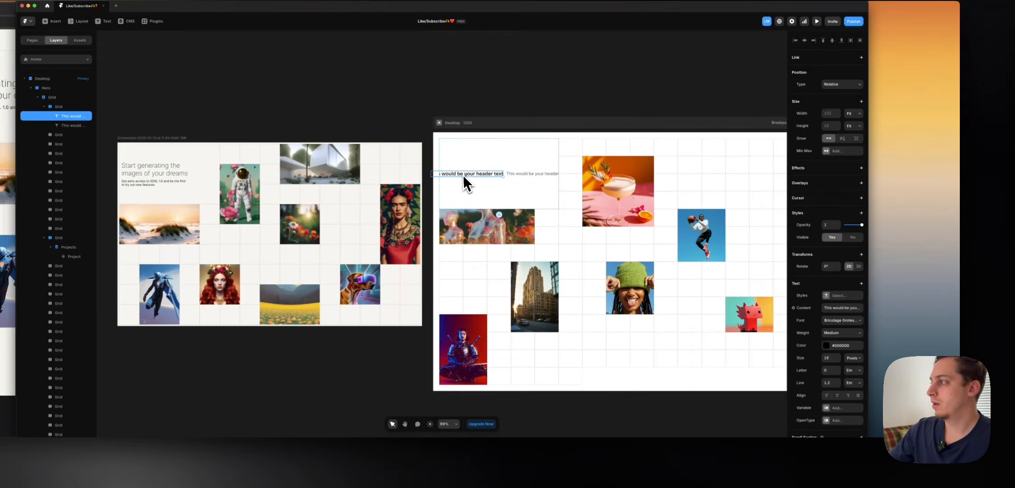
left_click(840, 299)
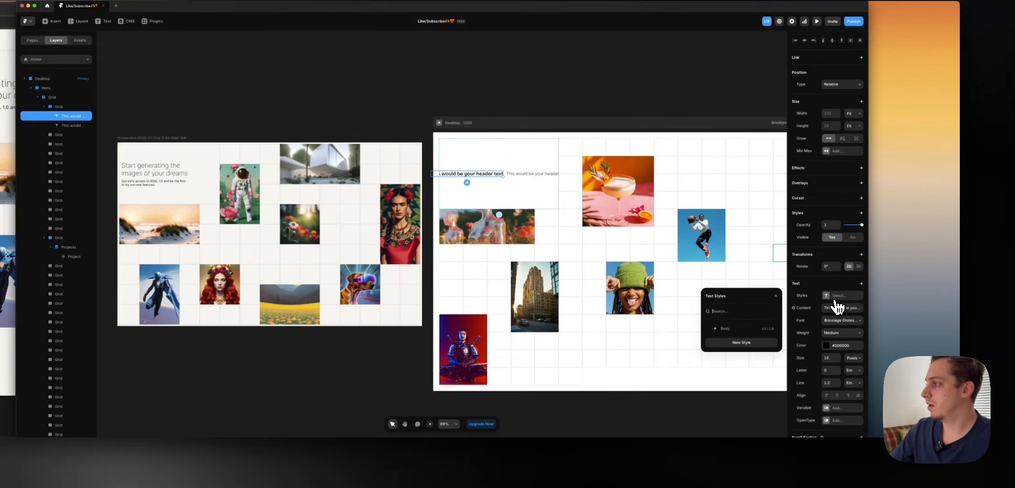
left_click(761, 341)
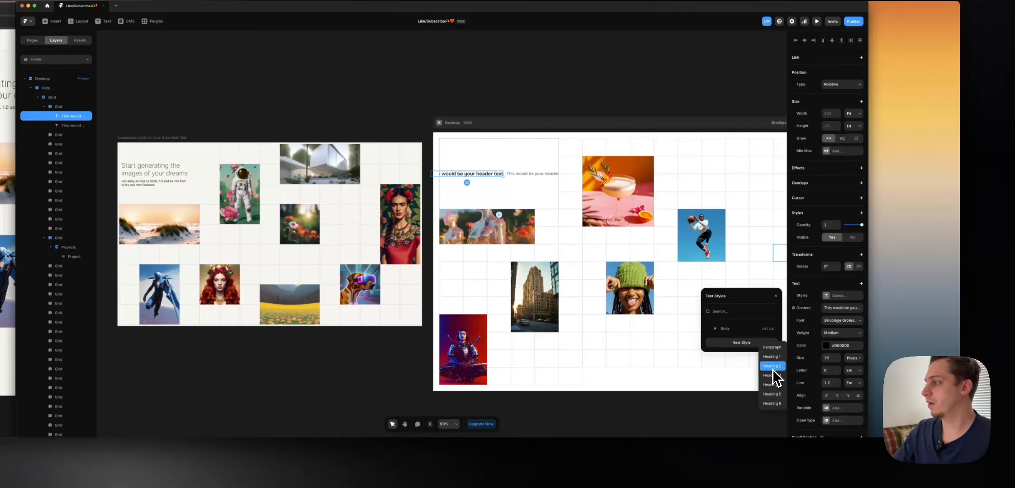
left_click(773, 367)
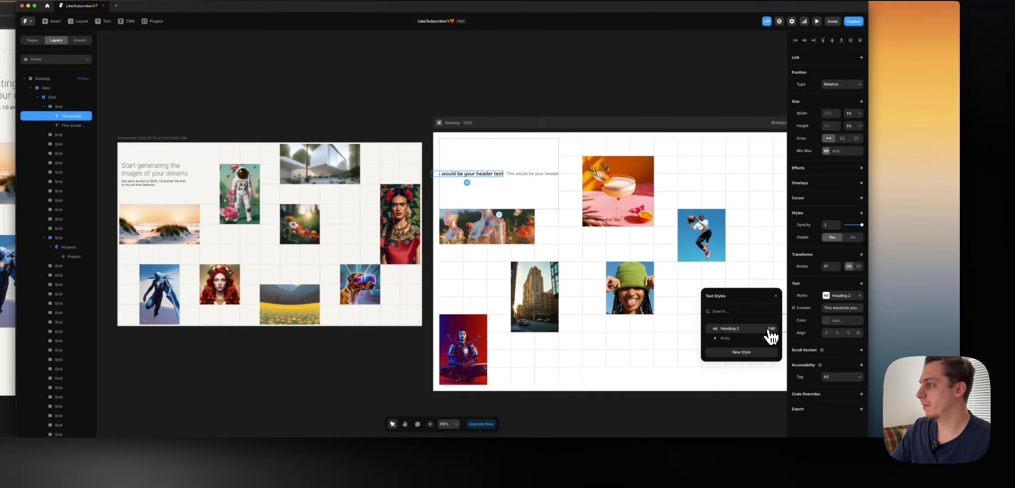
left_click(770, 329)
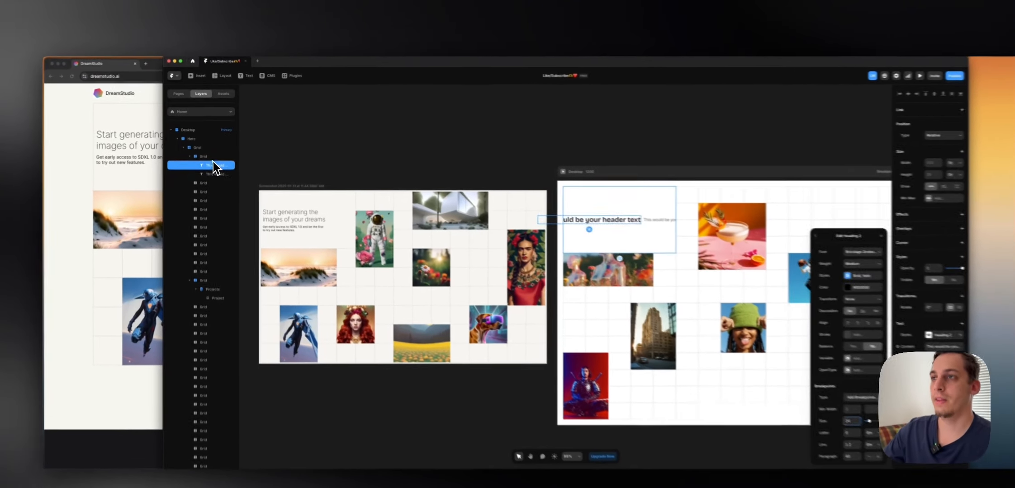
- Stack the header cell's two texts vertically, align them left with centre distribution, and set the cell's padding to 20
left_click(205, 150)
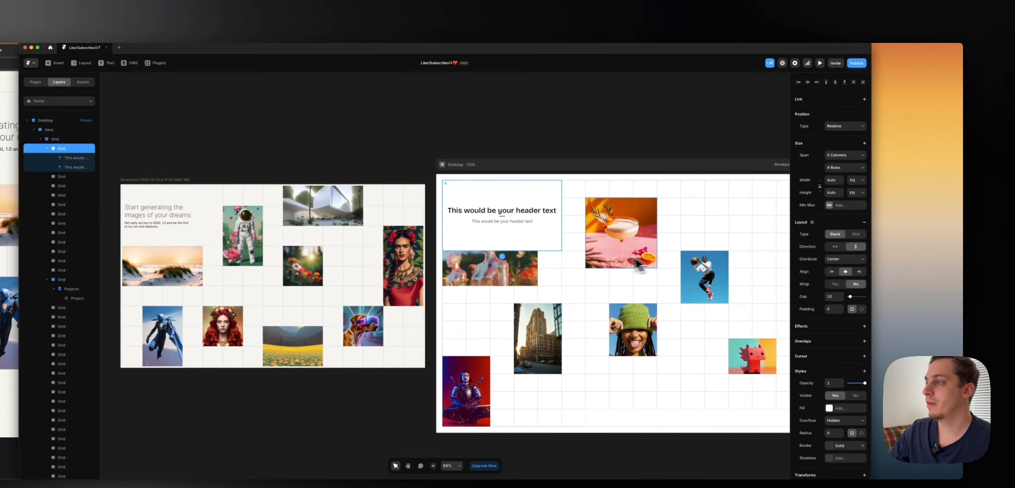
left_click(833, 271)
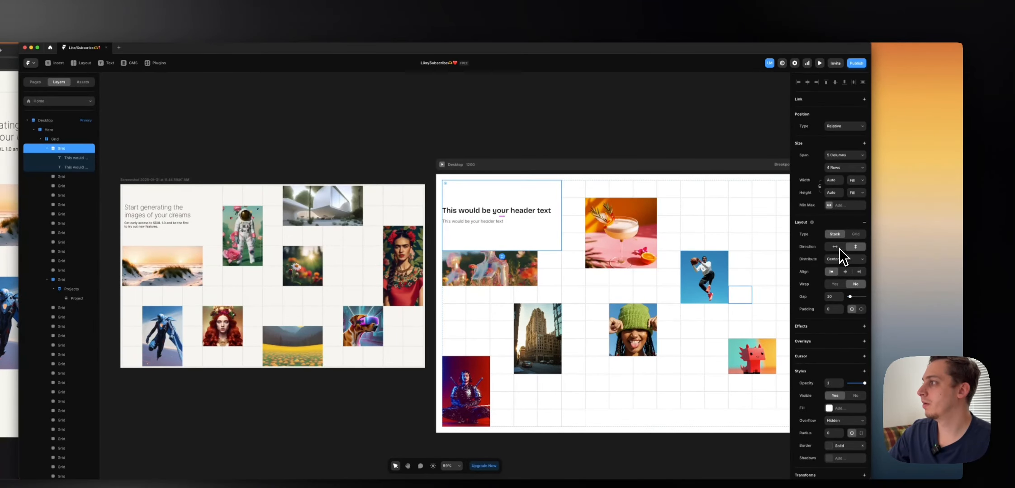
left_click(836, 254)
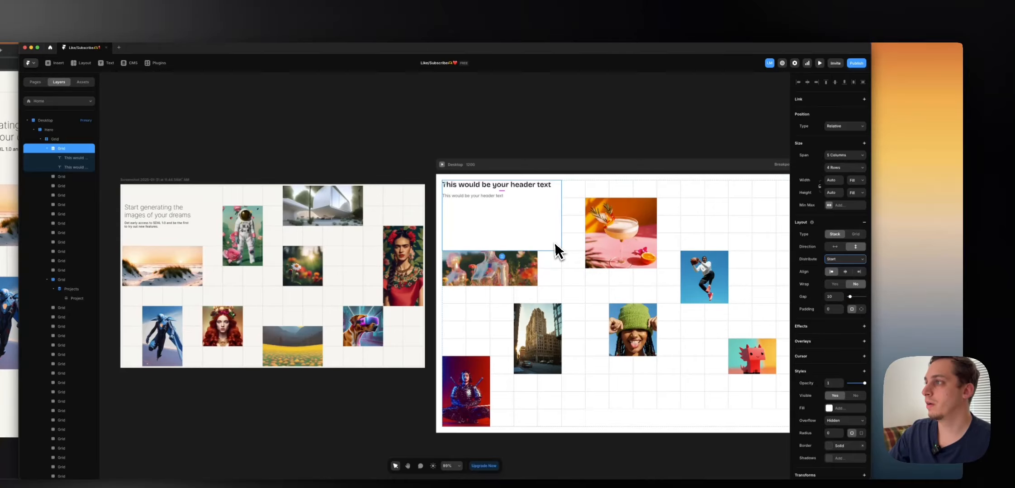
key("super+z")
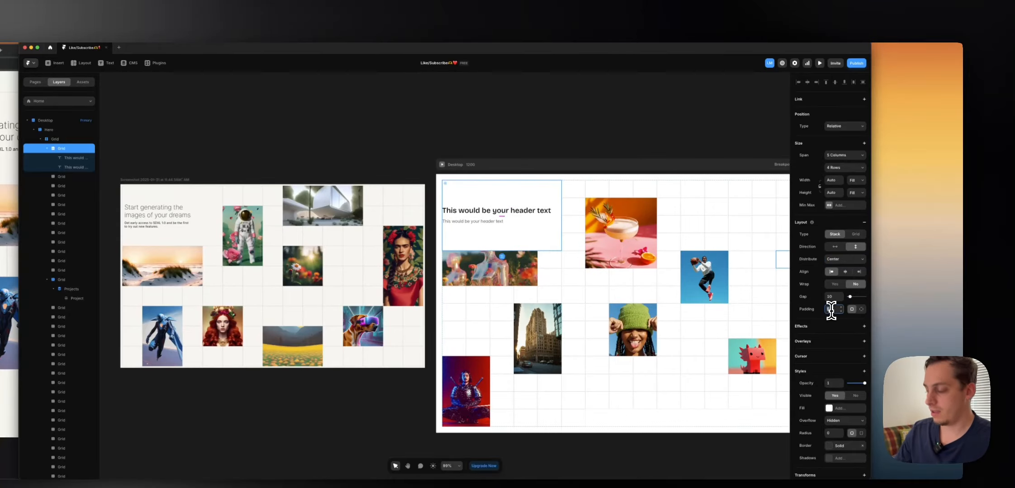
type("20")
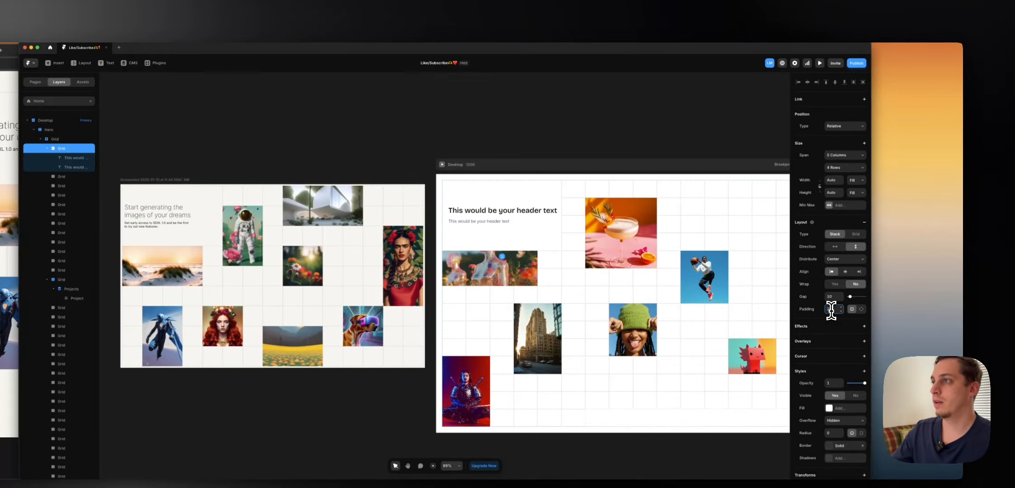
- Set the width of both the heading and the body text in the header cell to Fill
left_click(476, 212)
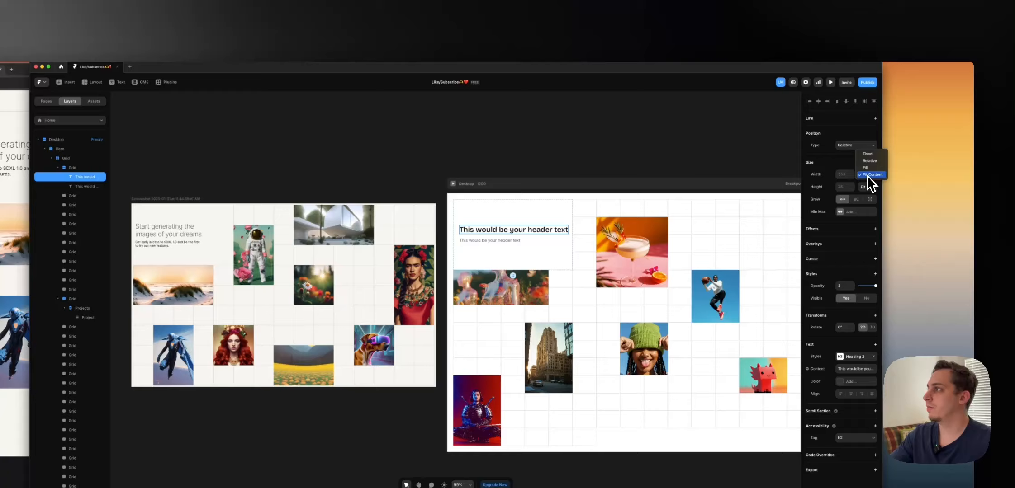
left_click(866, 175)
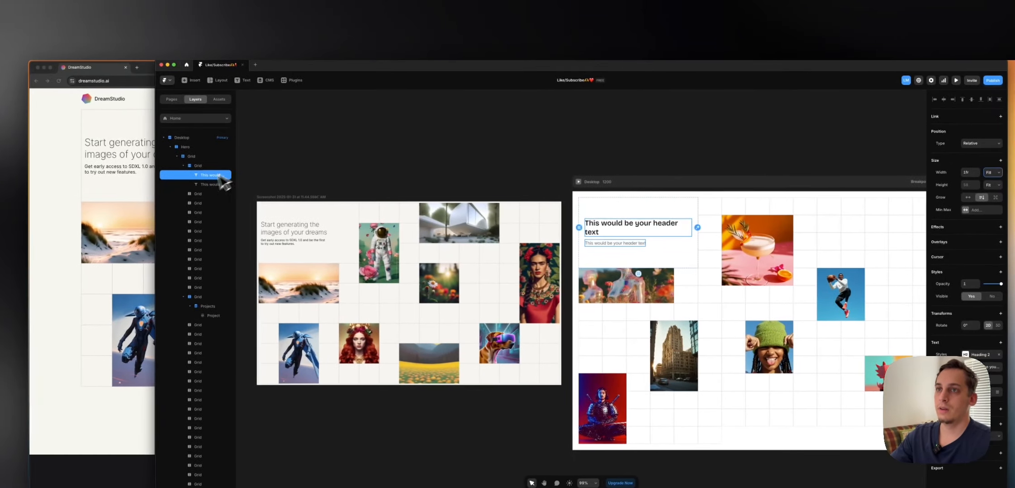
left_click(149, 184)
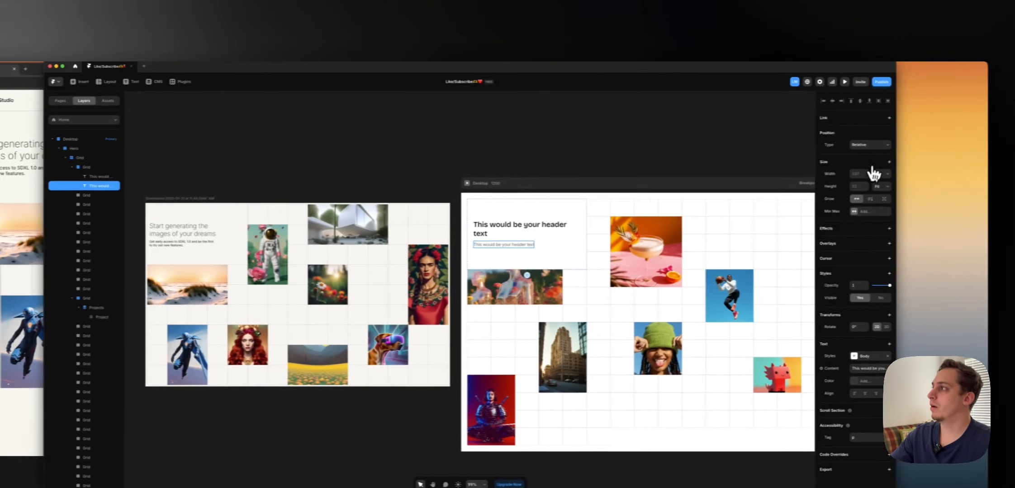
left_click(873, 174)
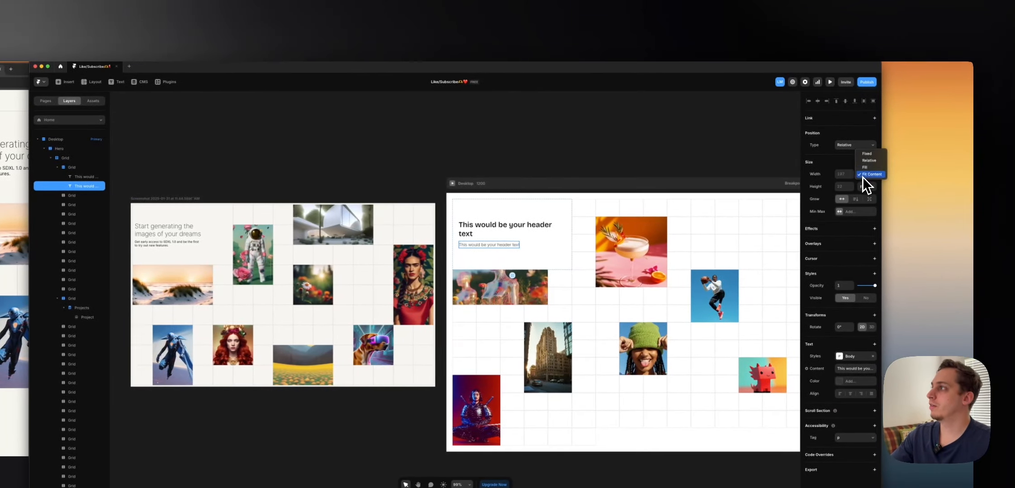
left_click(866, 166)
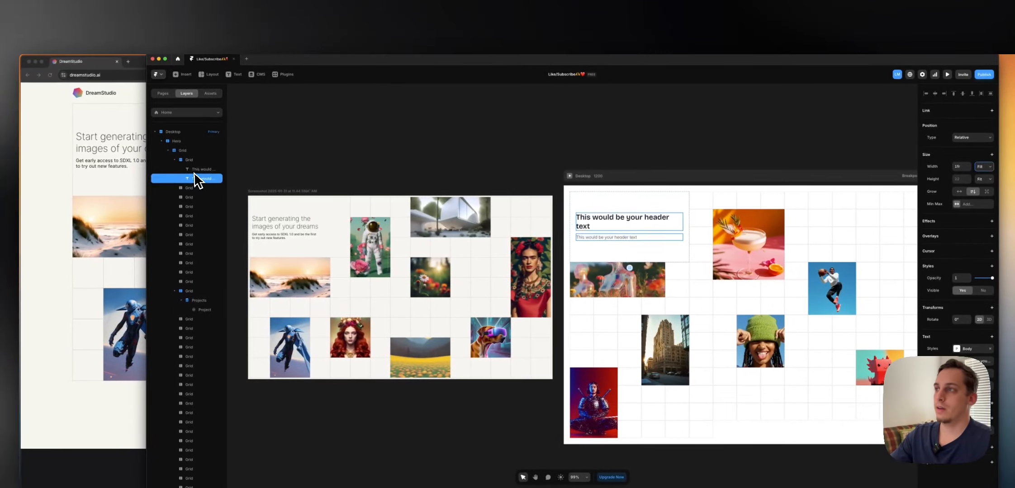
- Increase the padding of the Desktop header cell to 30
left_click(178, 171)
left_click(585, 207)
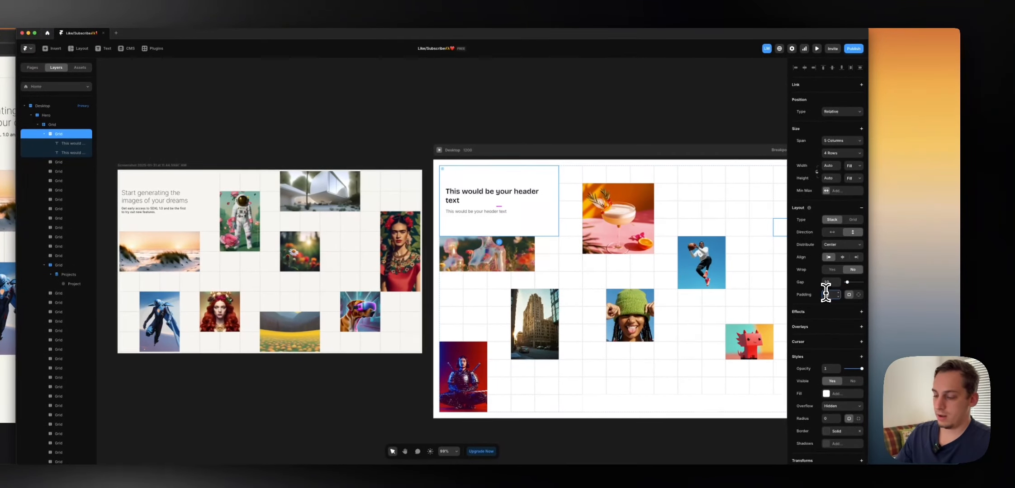
key("shift+Up")
key("shift+Up")
key("shift+Up")
key("shift+Up")
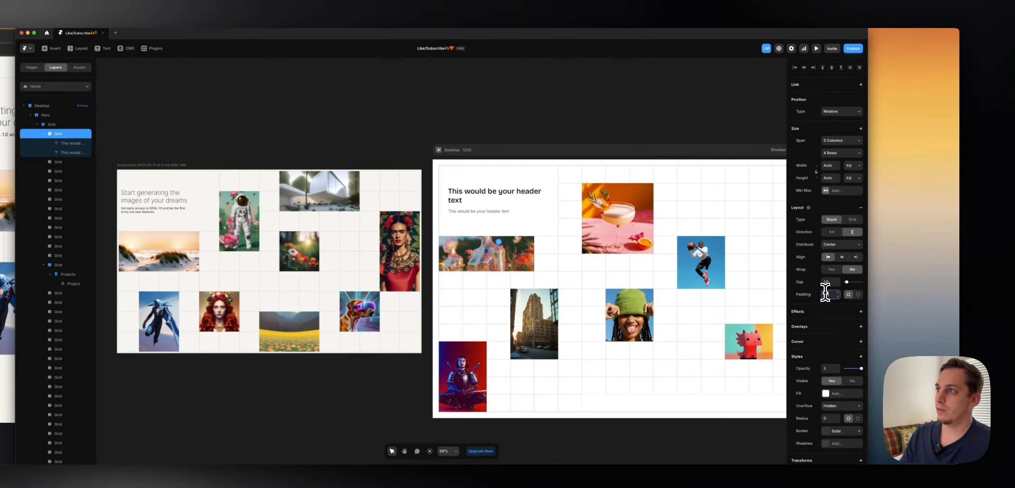
key("shift+Down")
key("shift+Down")
key("shift+Down")
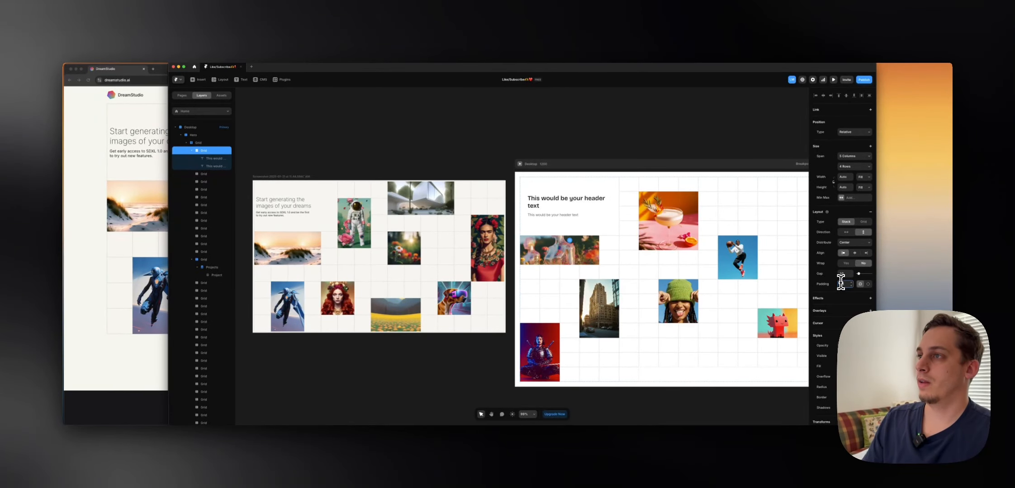
- Change the heading to "This would be your header text for the hero section." and the body text to "Just an example of some description text."
left_click(538, 202)
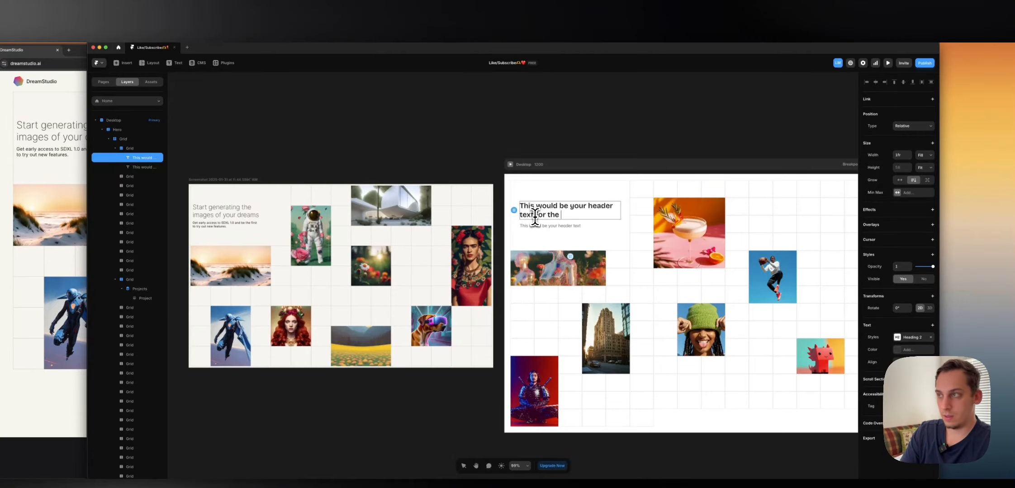
type("for the hero section.")
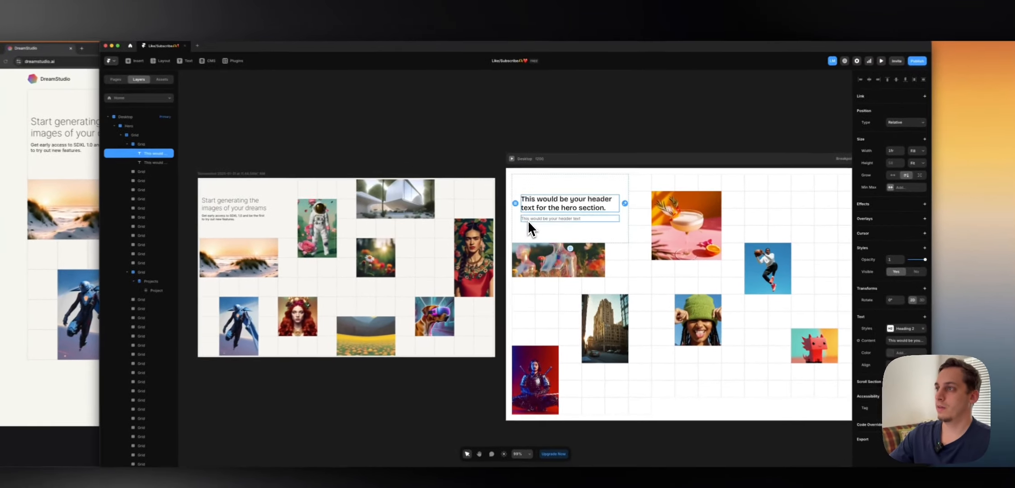
left_click(537, 216)
double_click(531, 222)
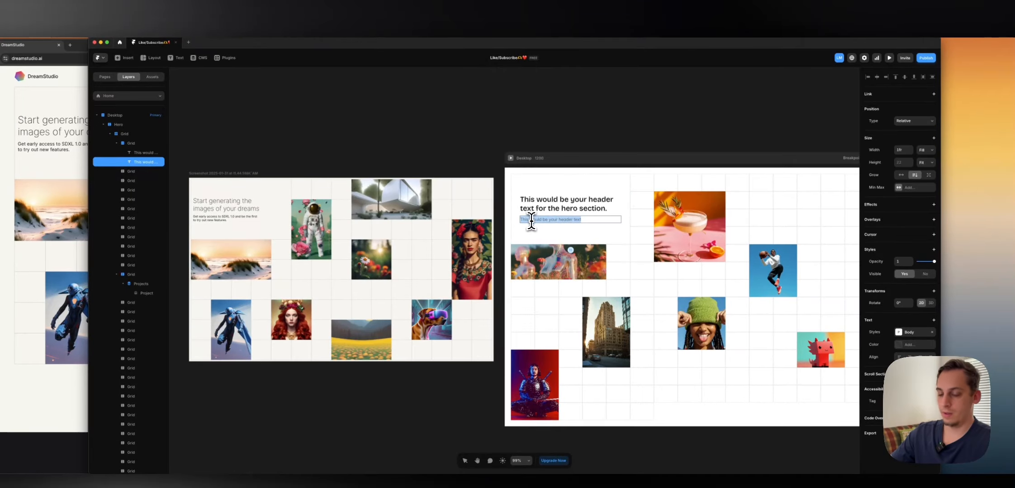
type("This i")
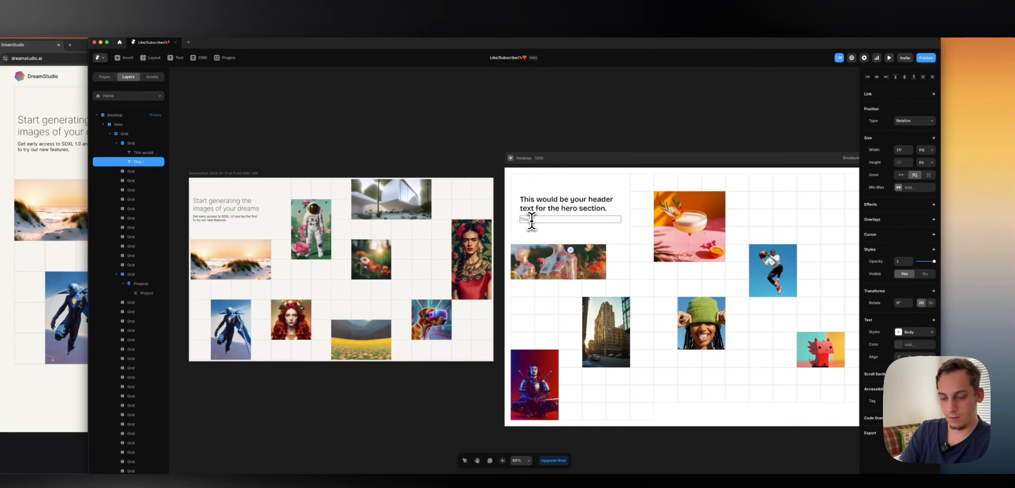
type("s")
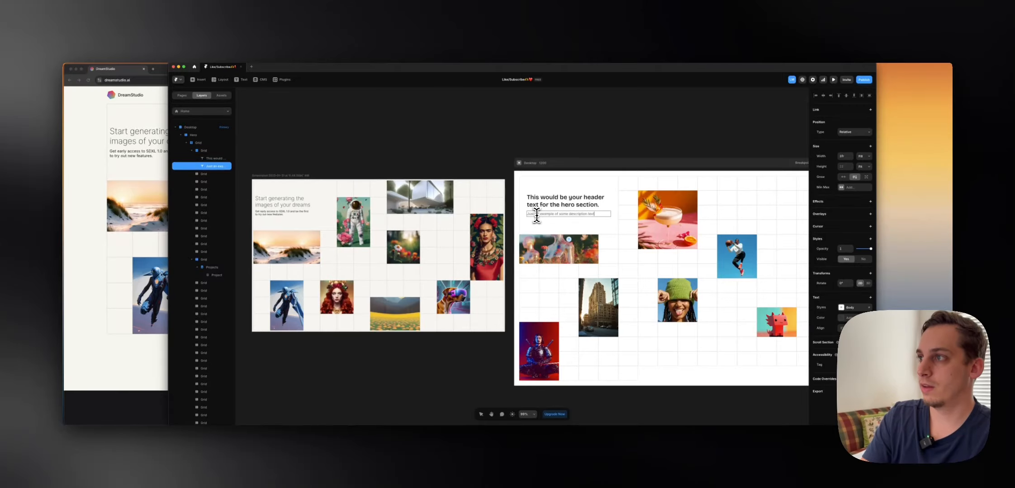
type(".")
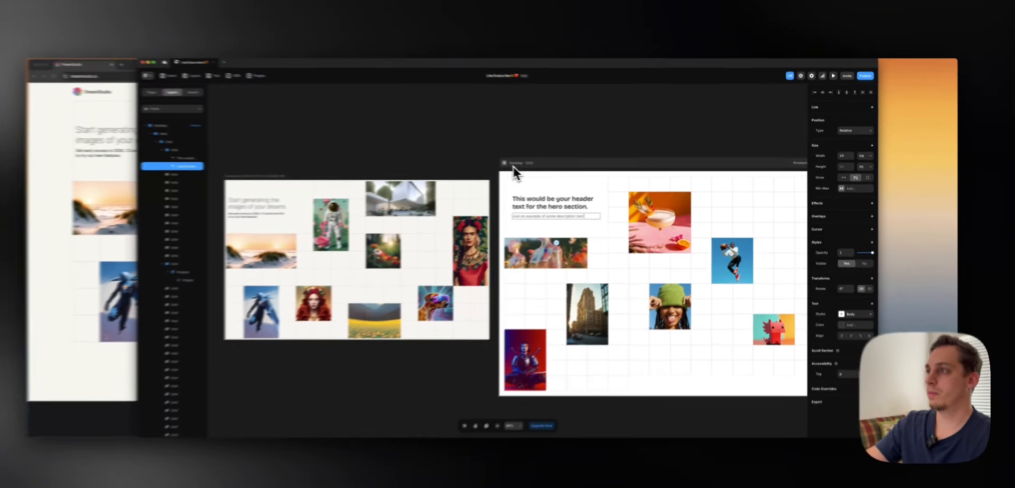
left_click(490, 133)
left_click(426, 128)
- Set the padding of the header cell in the Tablet breakpoint to 20
scroll(426, 128, "right", 9)
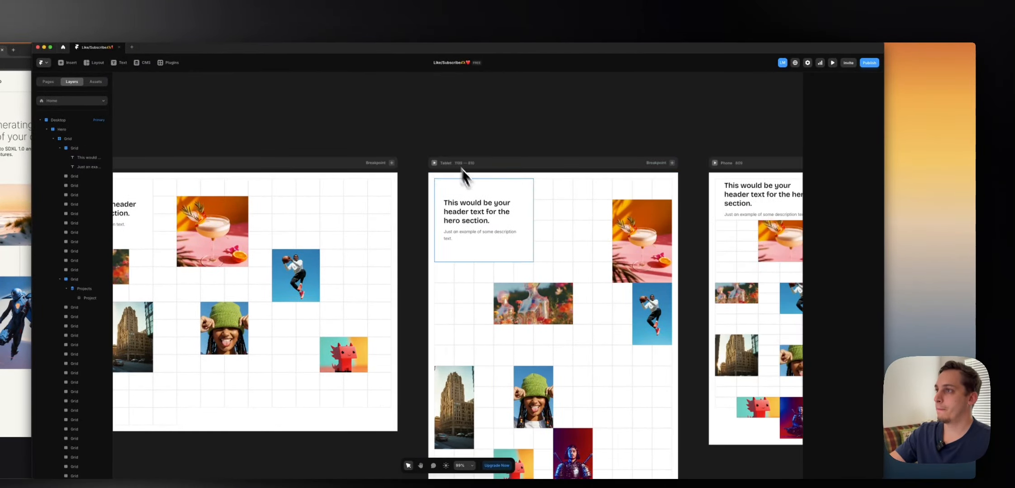
left_click(522, 225)
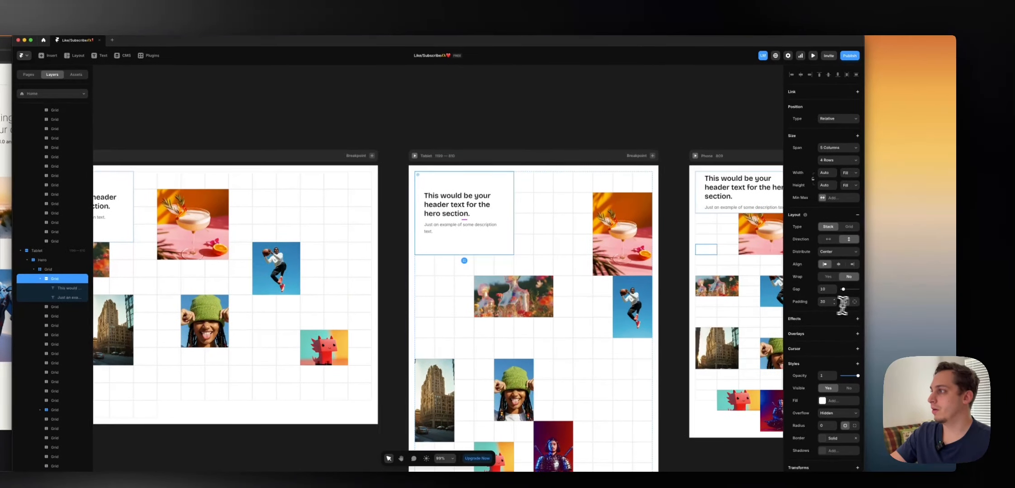
left_click(845, 309)
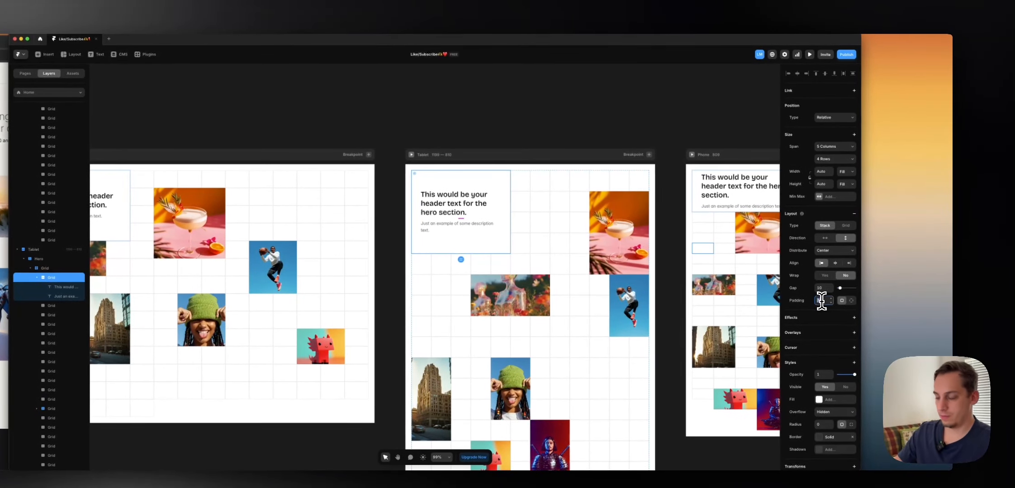
type("20")
key("Return")
key("shift+Down")
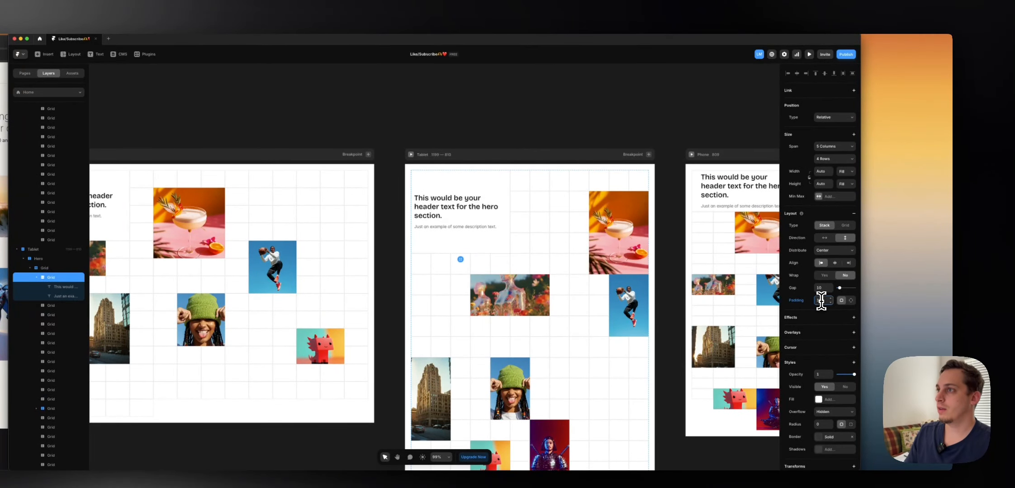
key("shift+Up")
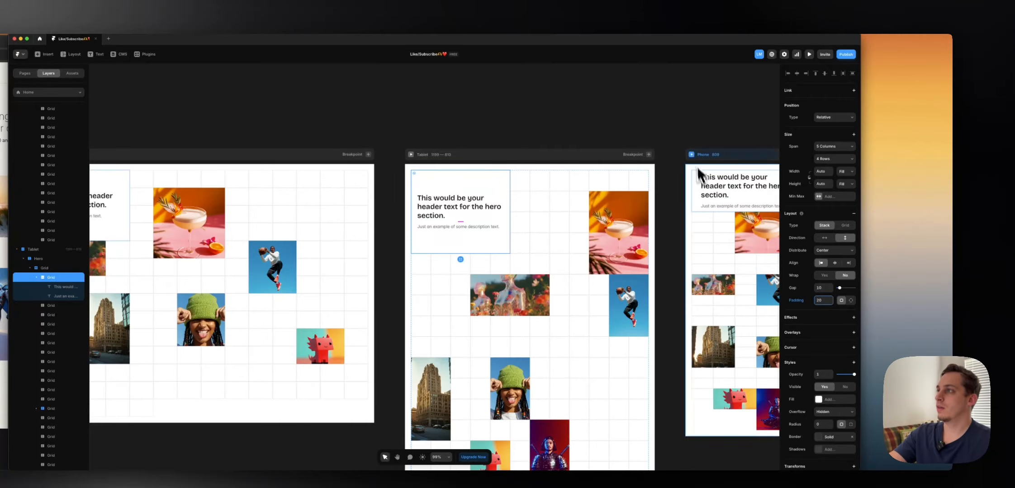
- Reduce the padding of the header cell in the Phone breakpoint to 20
left_click(670, 152)
scroll(668, 149, "right", 5)
left_click(624, 189)
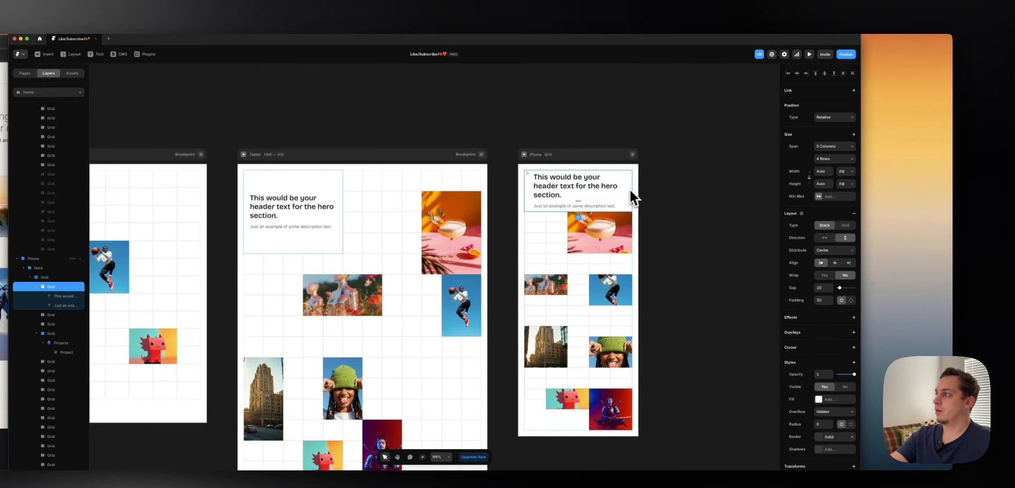
left_click(820, 300)
key("shift+Down")
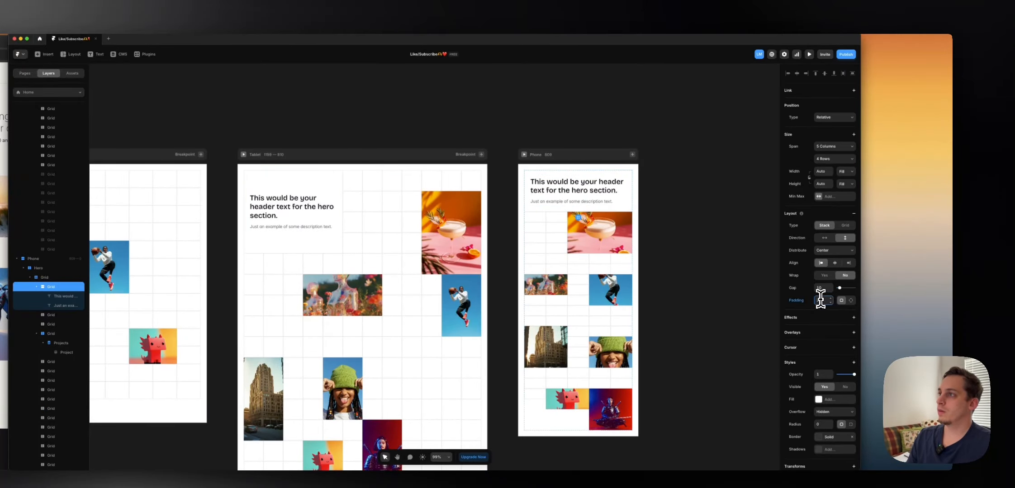
left_click(717, 279)
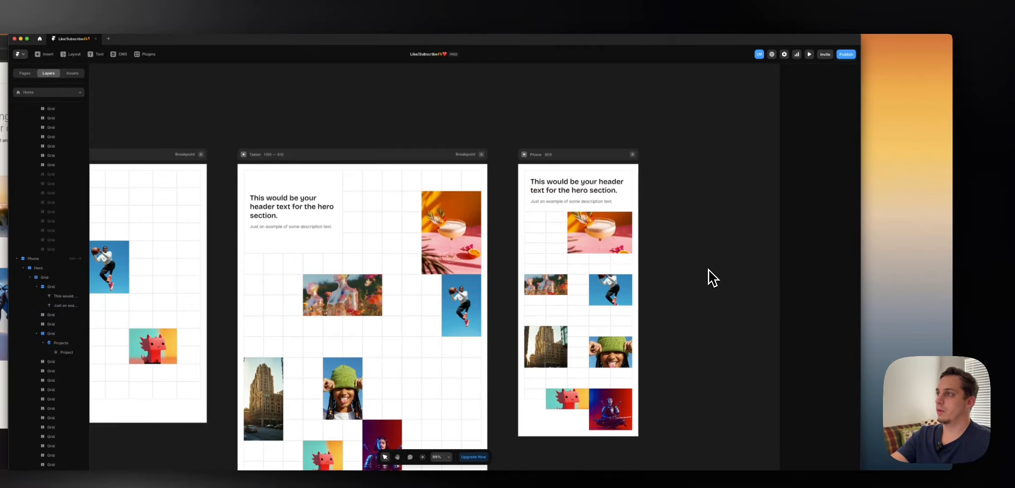
- Move the Desktop grid cell with the jumping basketball player two columns to the right, directly above the pink dragon image
scroll(703, 274, "left", 2)
scroll(698, 270, "left", 2)
scroll(643, 261, "up", 1)
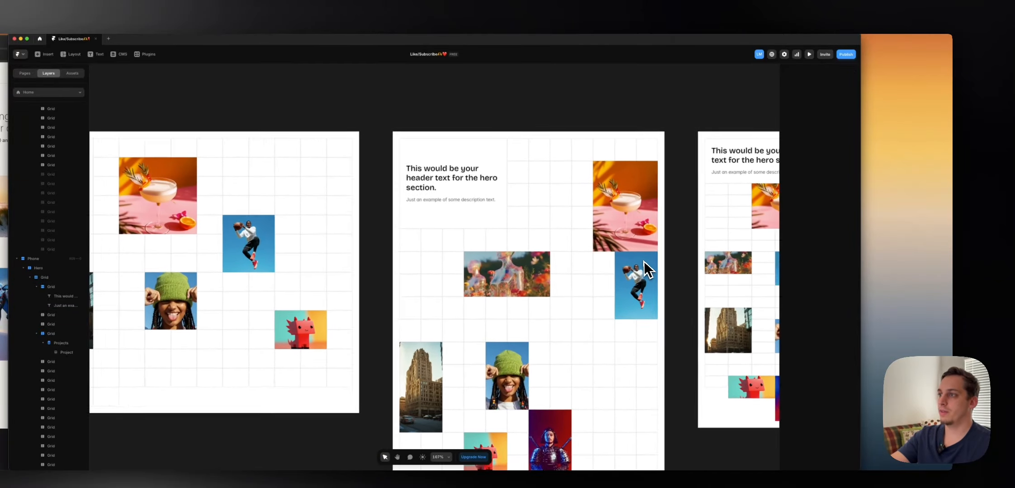
scroll(643, 261, "down", 4)
scroll(571, 232, "left", 4)
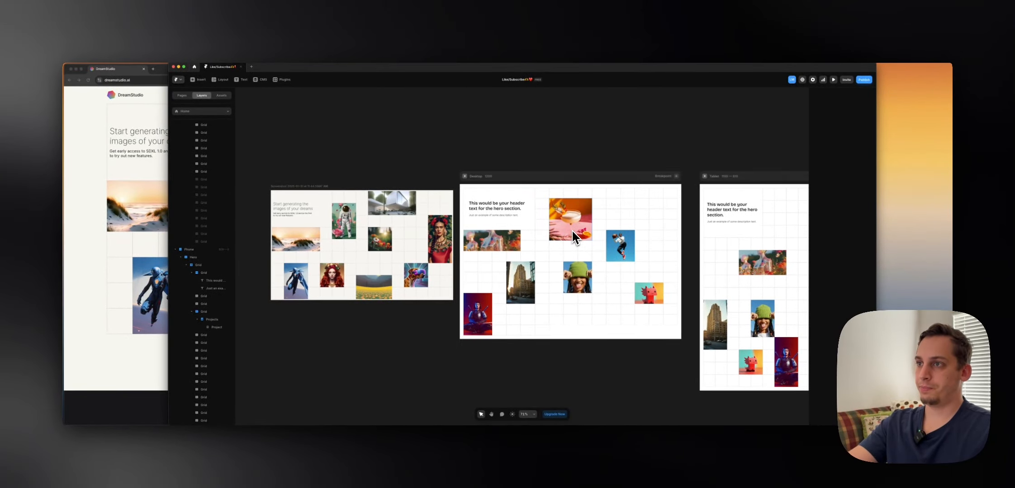
left_click(620, 244)
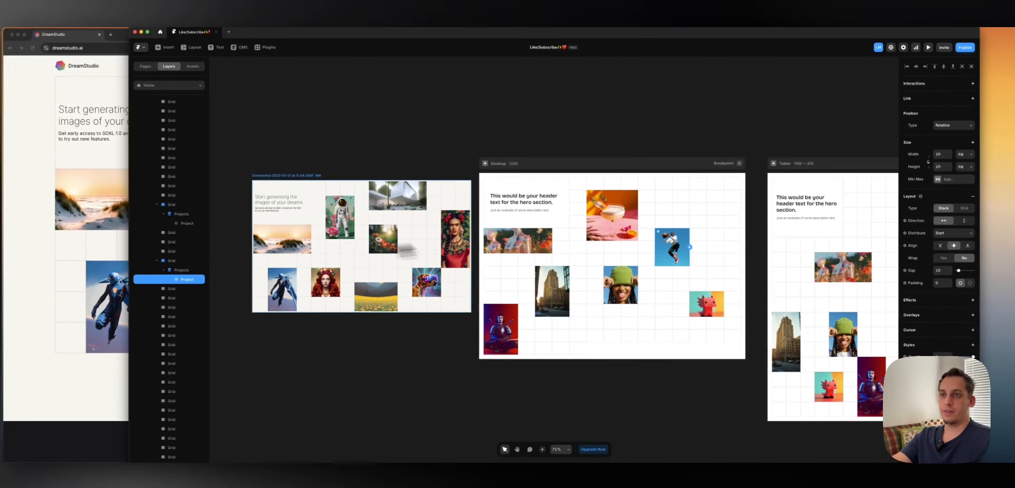
left_click(194, 261)
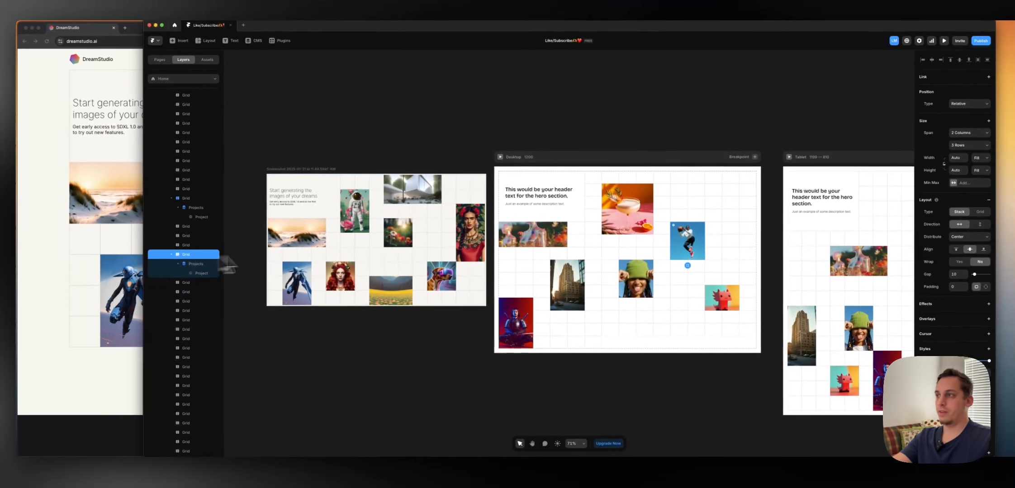
left_click_drag(683, 253, 690, 248)
mouse_move(626, 256)
left_mouse_down()
mouse_move(647, 224)
mouse_move(652, 234)
mouse_move(626, 259)
mouse_move(638, 251)
left_mouse_up()
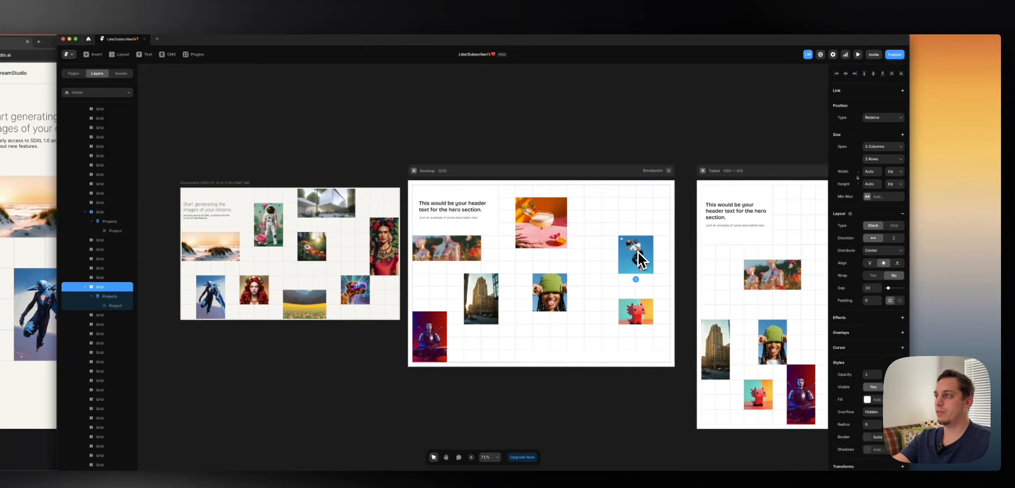
left_click(542, 153)
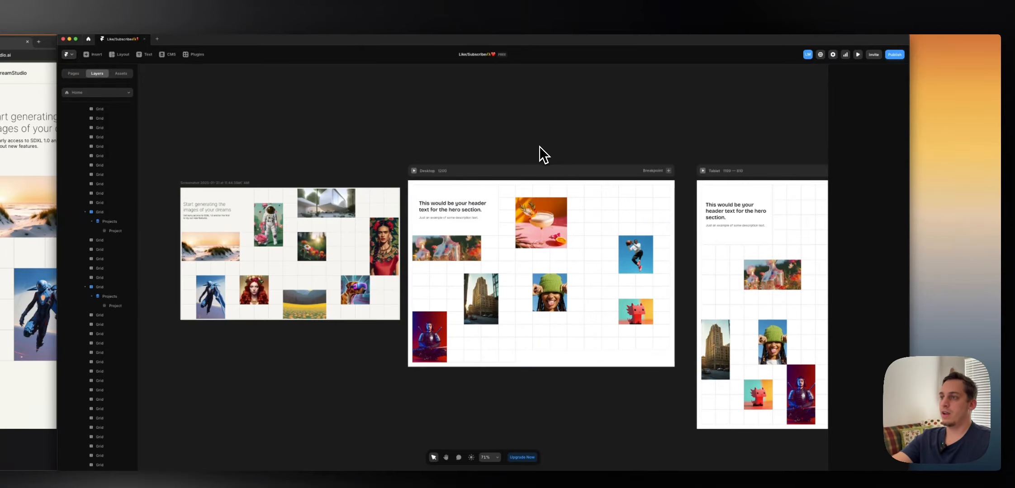
- In the Phone breakpoint, move the grid cell with the jumping basketball player up one row
scroll(538, 160, "right", 5)
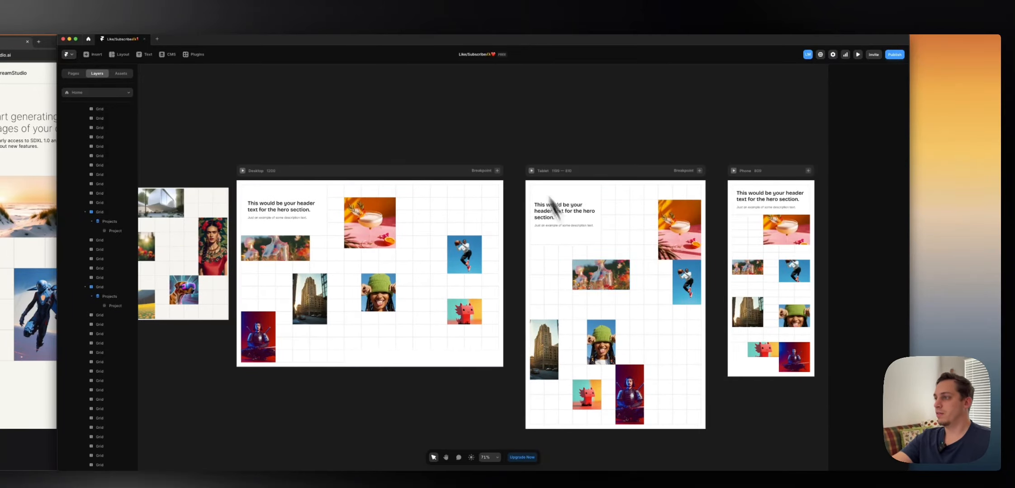
scroll(582, 288, "right", 3)
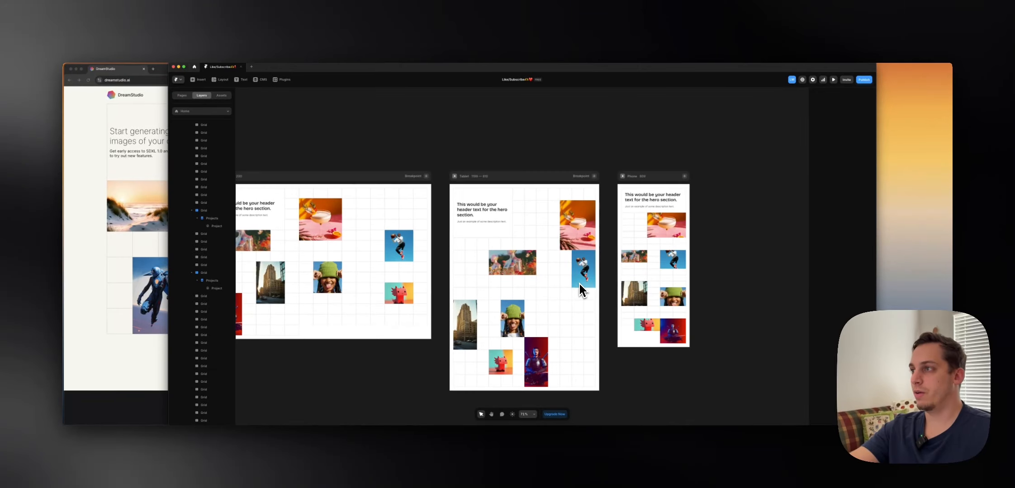
scroll(579, 284, "left", 1)
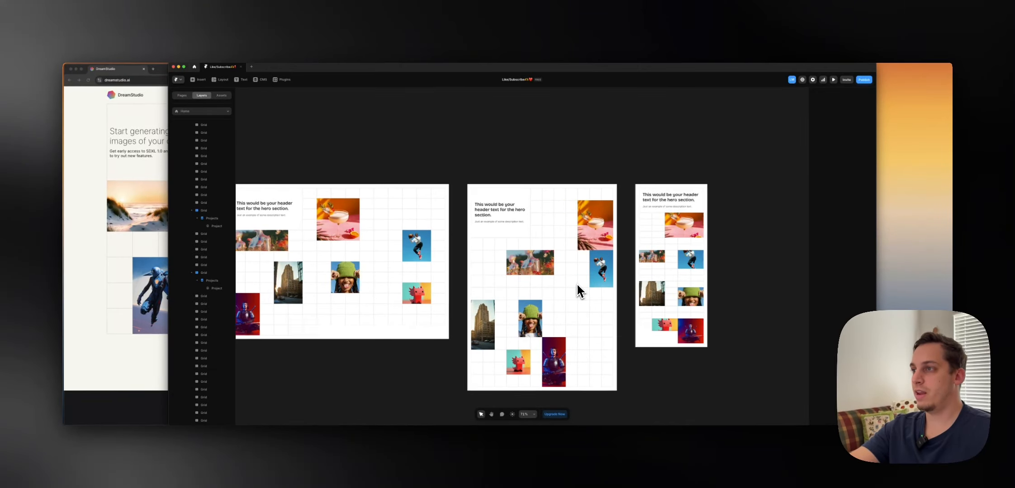
left_click(693, 258)
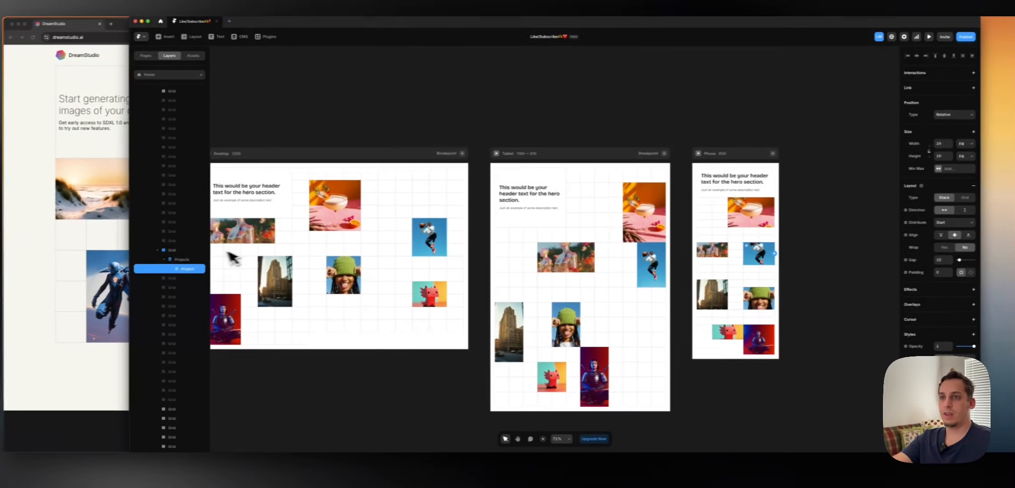
left_click(160, 254)
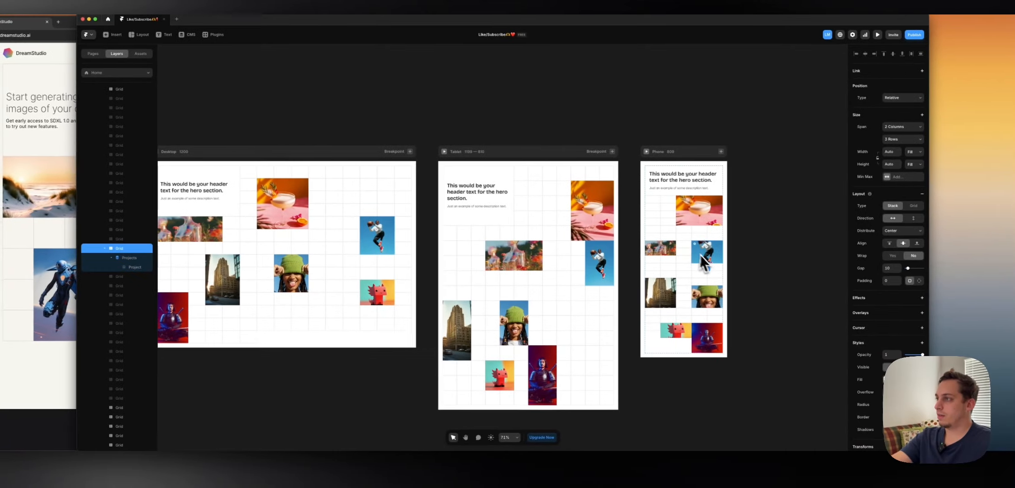
left_click_drag(767, 254, 767, 246)
left_click_drag(692, 245, 691, 243)
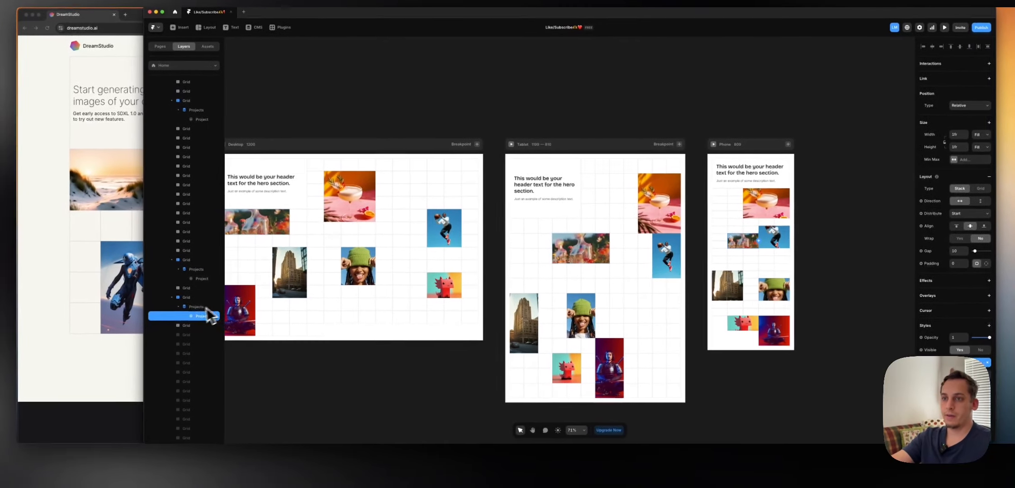
- Move the Phone grid cell with the flower-field figures back to the left edge of the grid
left_click(128, 305)
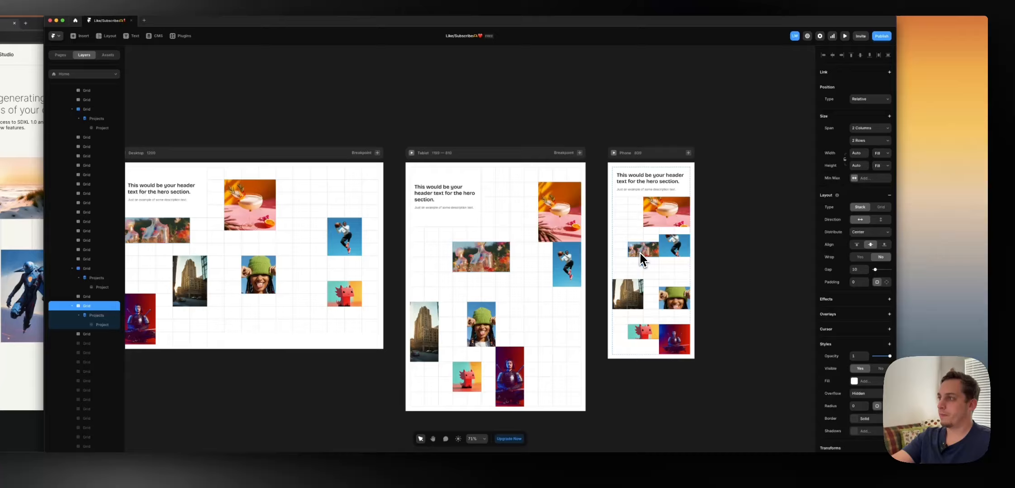
left_click_drag(668, 250, 654, 249)
left_click(704, 256)
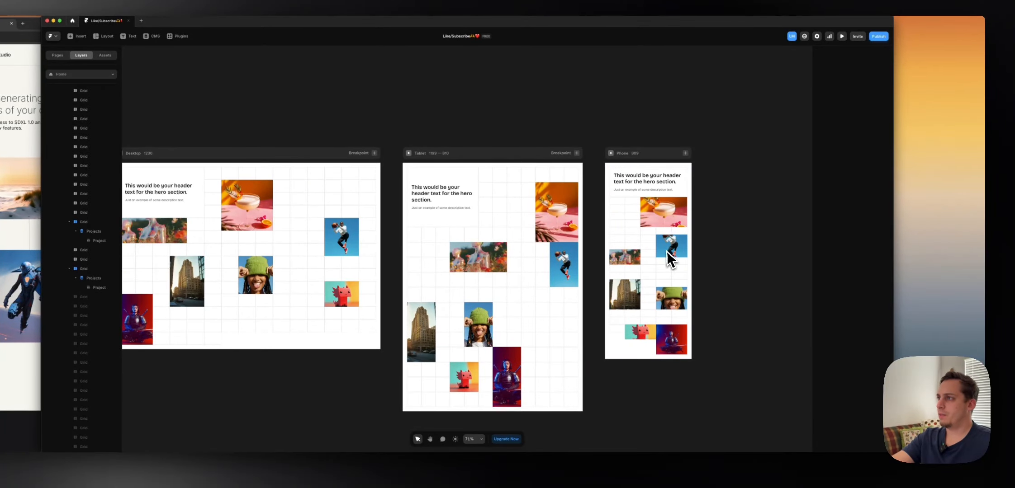
scroll(660, 250, "up", 5)
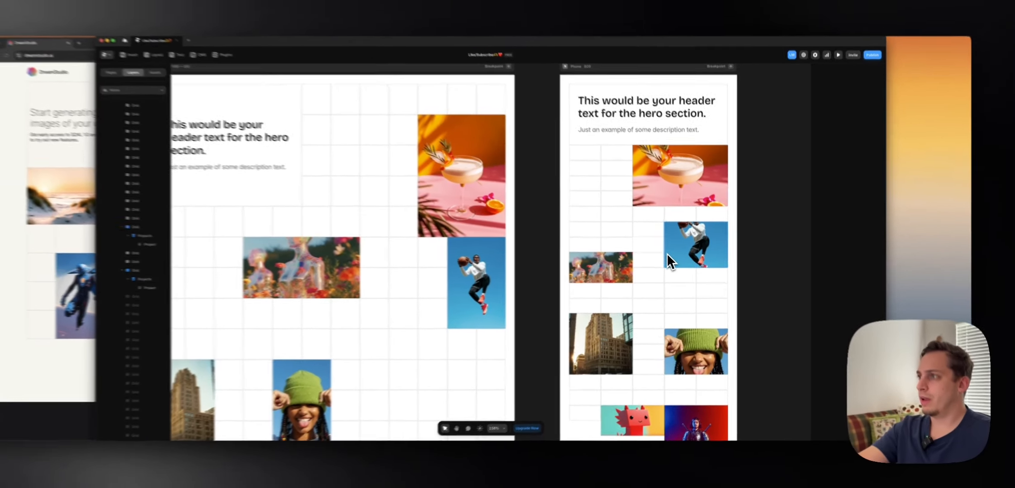
scroll(668, 255, "down", 5)
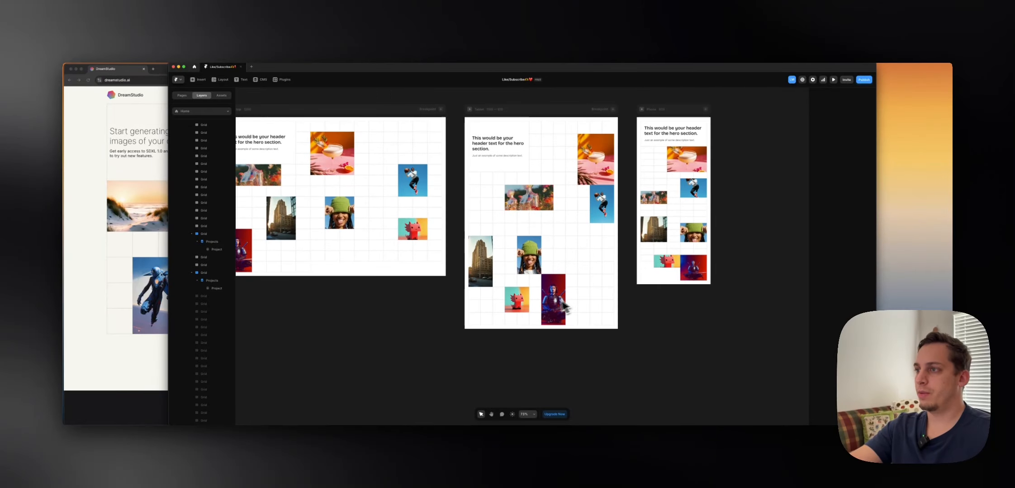
- Make the Tablet grid cell with the seated armored figure span 3 columns and shift it two cells to the right
scroll(564, 303, "left", 1)
scroll(563, 302, "left", 3)
left_click(637, 298)
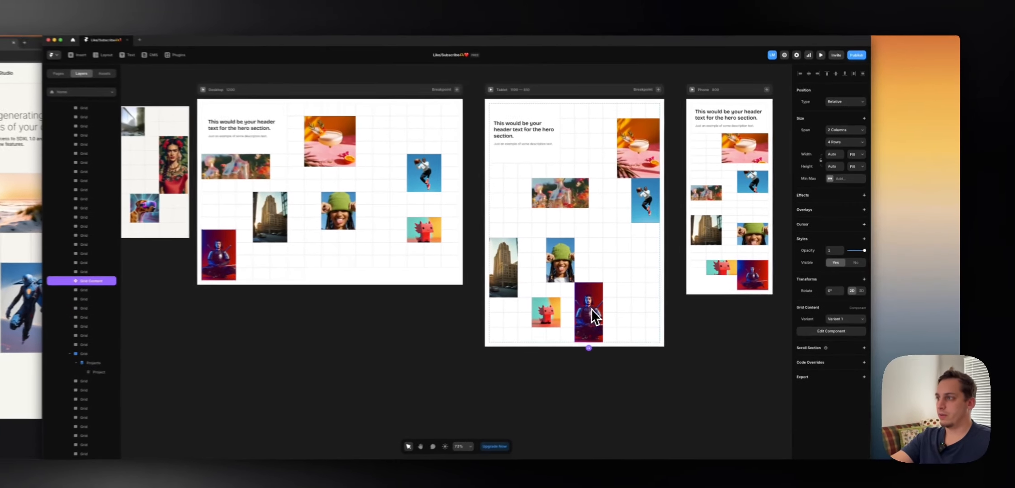
left_click(845, 130)
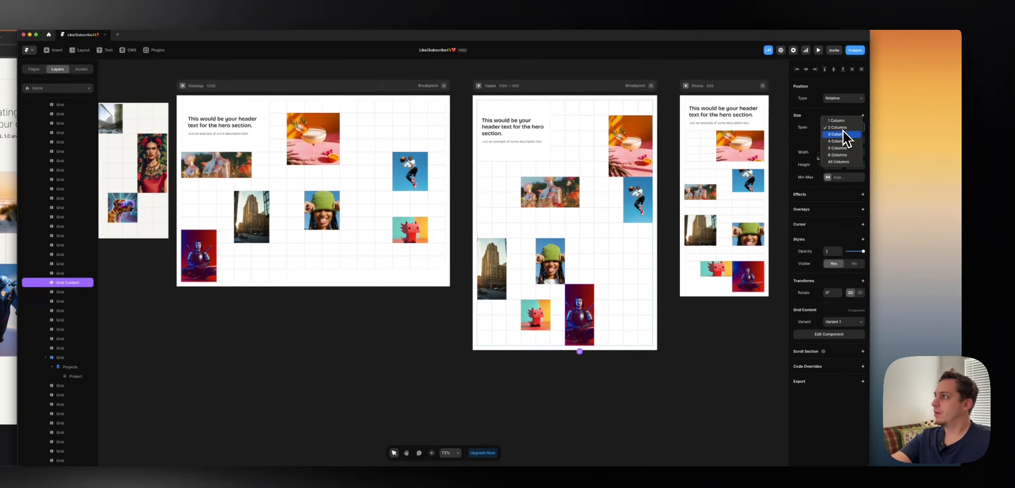
left_click(843, 133)
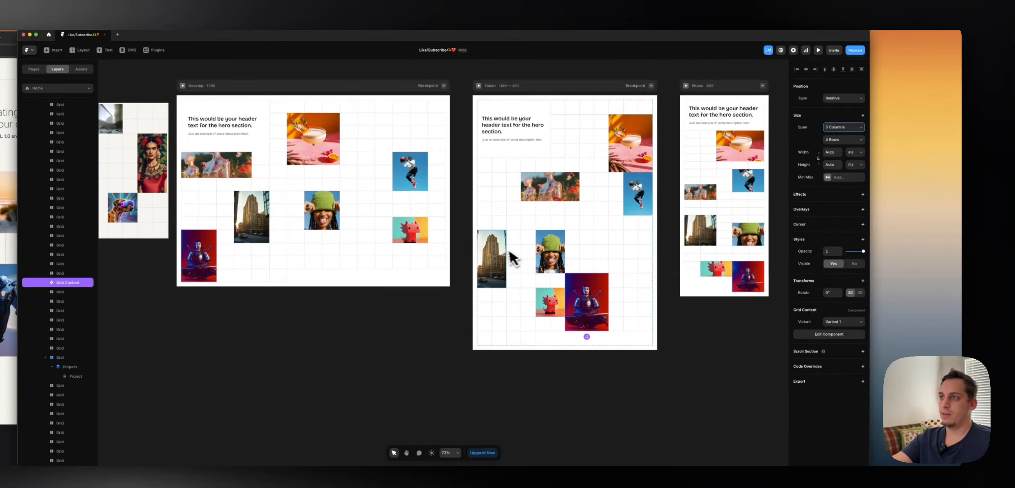
scroll(472, 244, "up", 2)
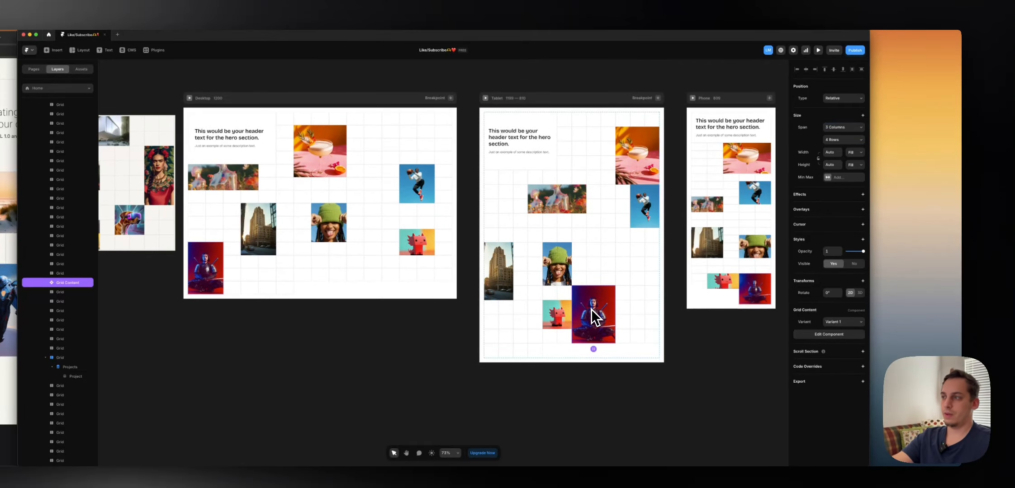
key("Right")
key("Right")
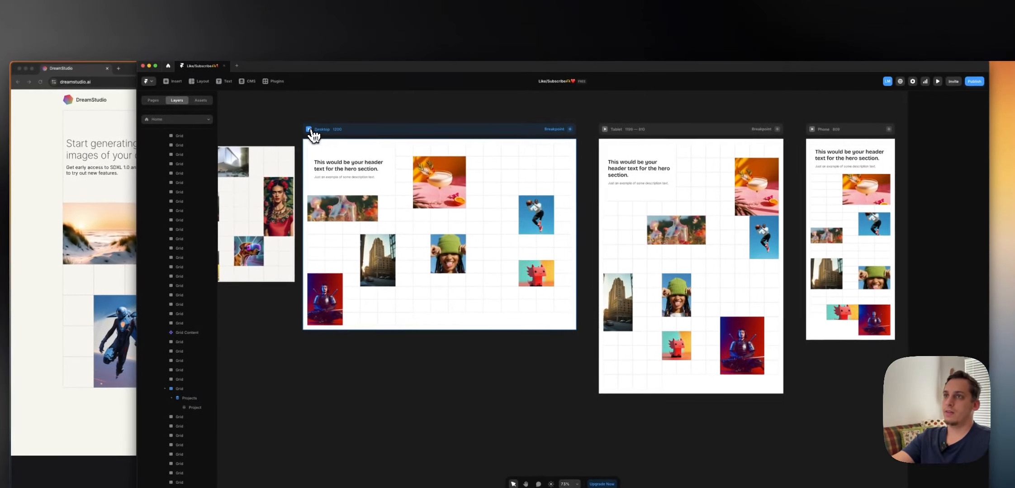
- Preview the hero at the Desktop breakpoint to check the switching images, and return to the canvas
left_click(286, 113)
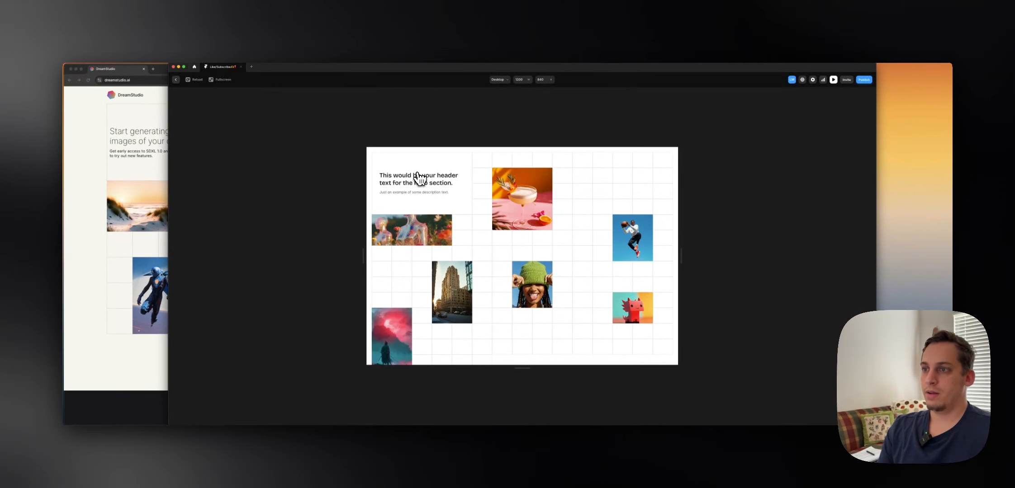
left_click(176, 79)
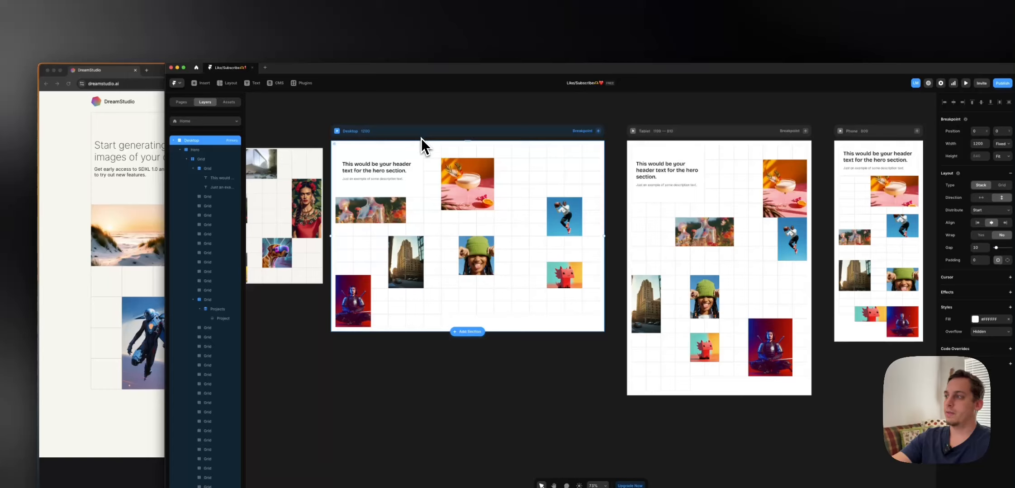
- Set the Desktop breakpoint's background fill to #F7F6F1, the off-white sampled from the DreamStudio reference screenshot
left_click(180, 150)
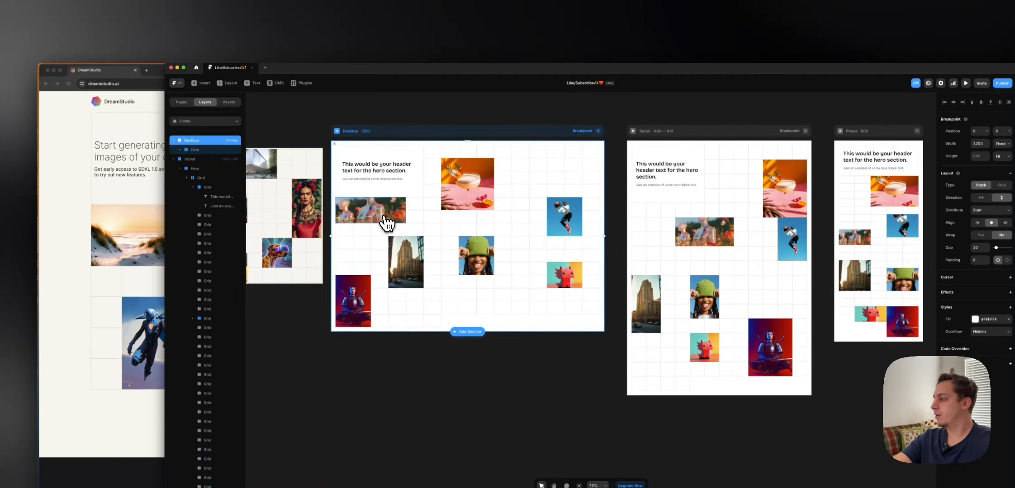
scroll(369, 228, "left", 5)
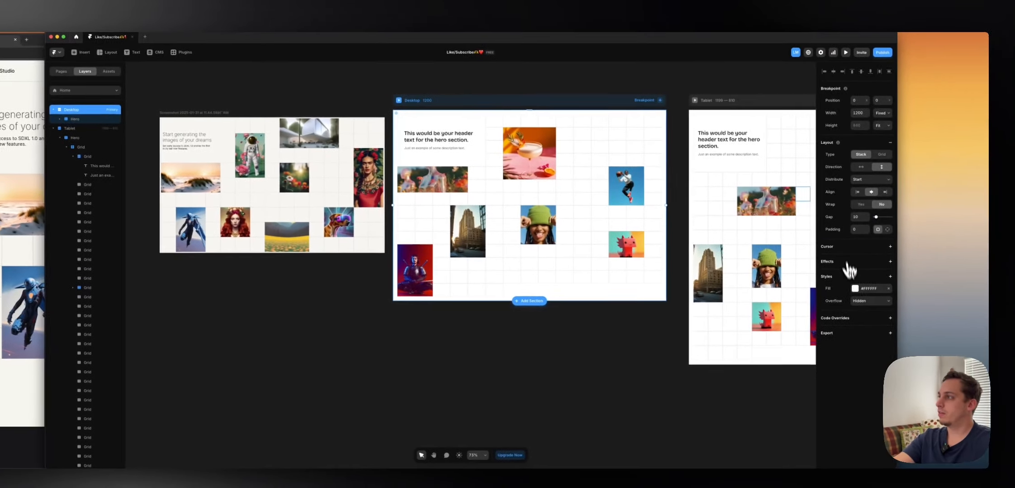
left_click(855, 288)
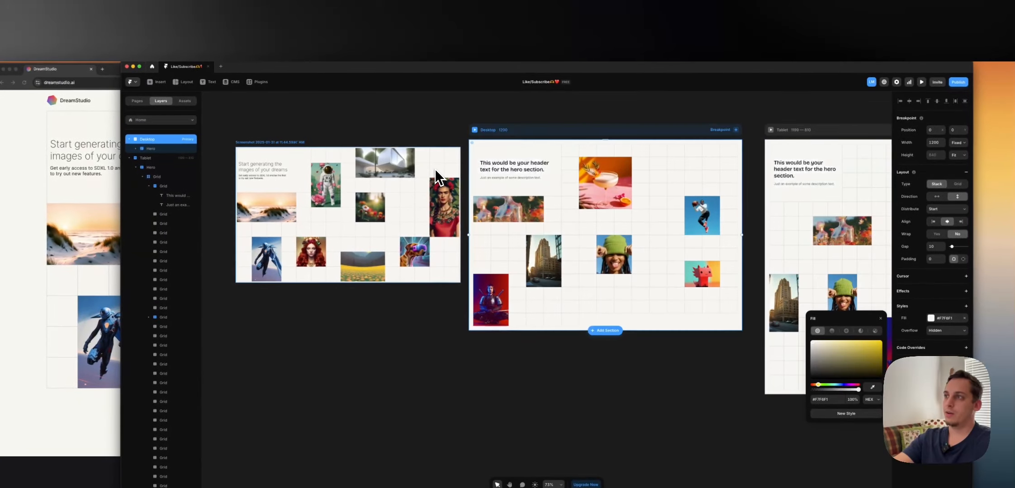
left_click(377, 109)
scroll(434, 130, "up", 1)
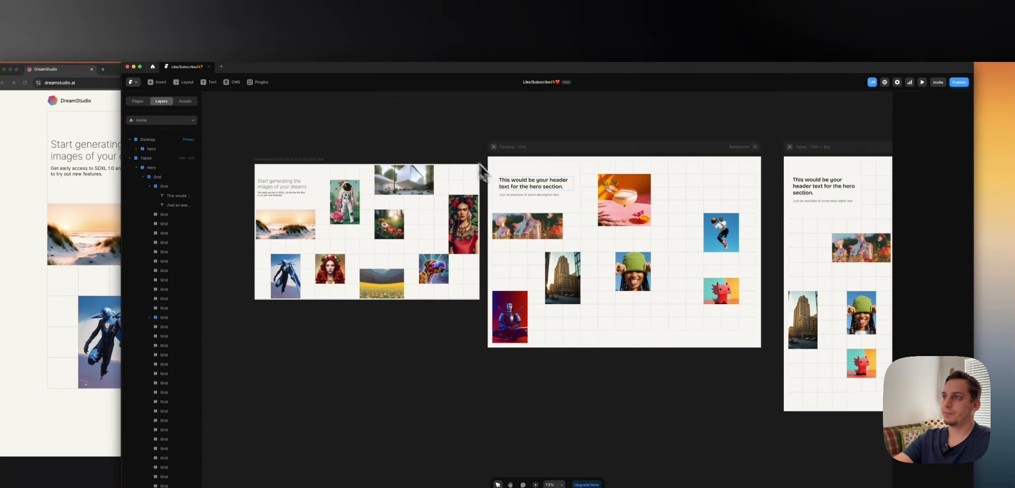
scroll(506, 179, "right", 2)
scroll(507, 179, "right", 4)
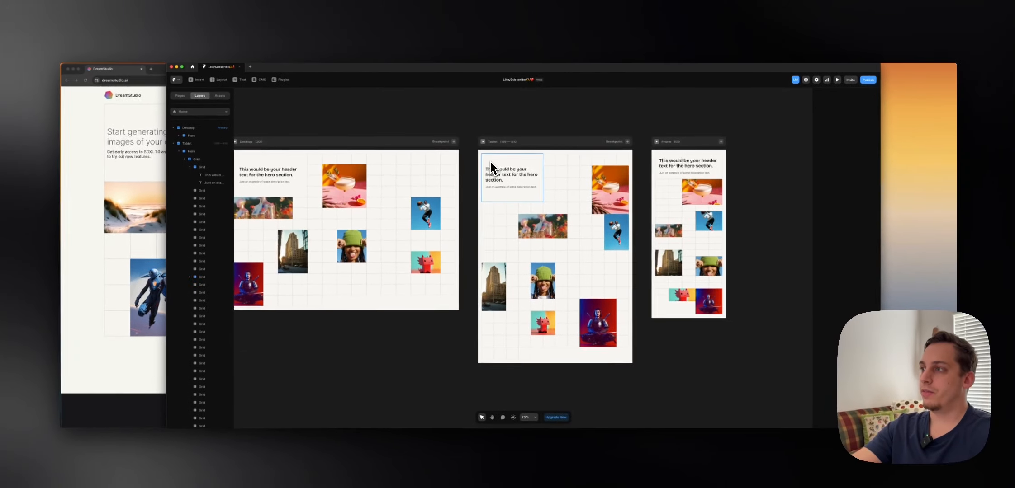
scroll(507, 179, "left", 3)
scroll(487, 160, "right", 3)
scroll(484, 159, "left", 3)
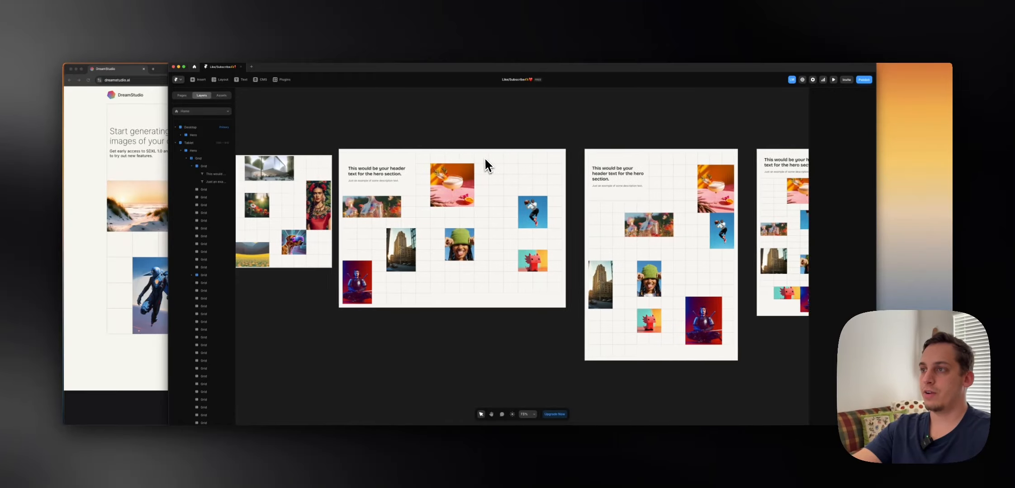